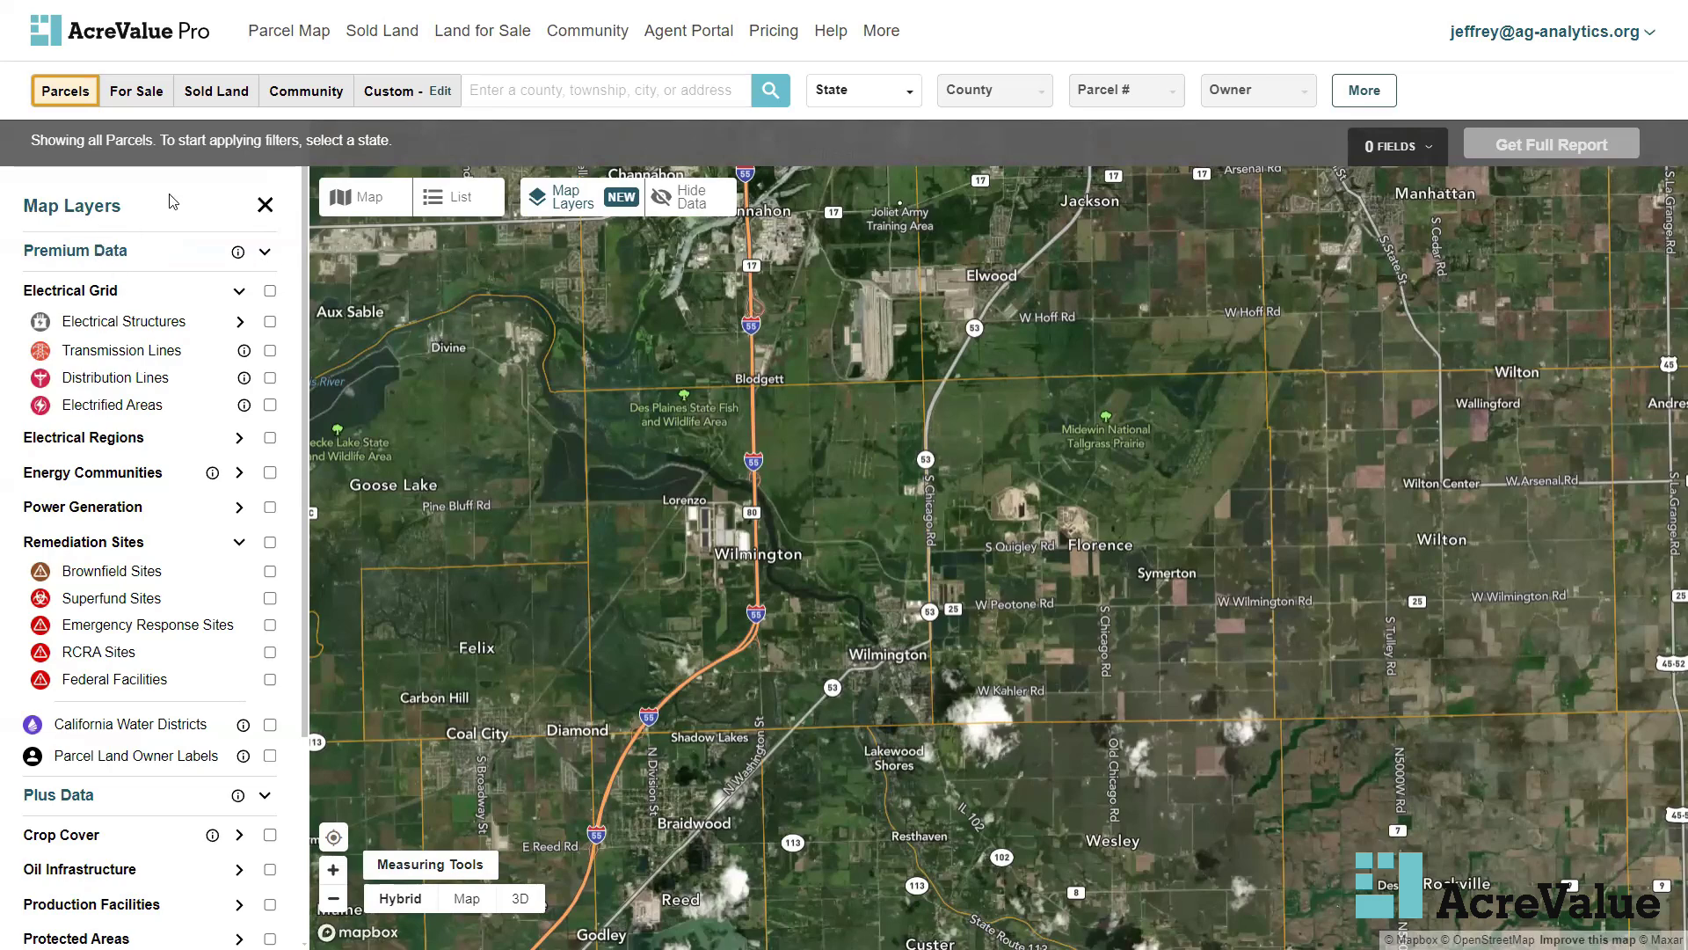
Collapse the Electrical Grid and Remediation Sites groups in the map layers list
scroll(162, 281, "down", 3)
scroll(163, 291, "up", 3)
left_click(158, 291)
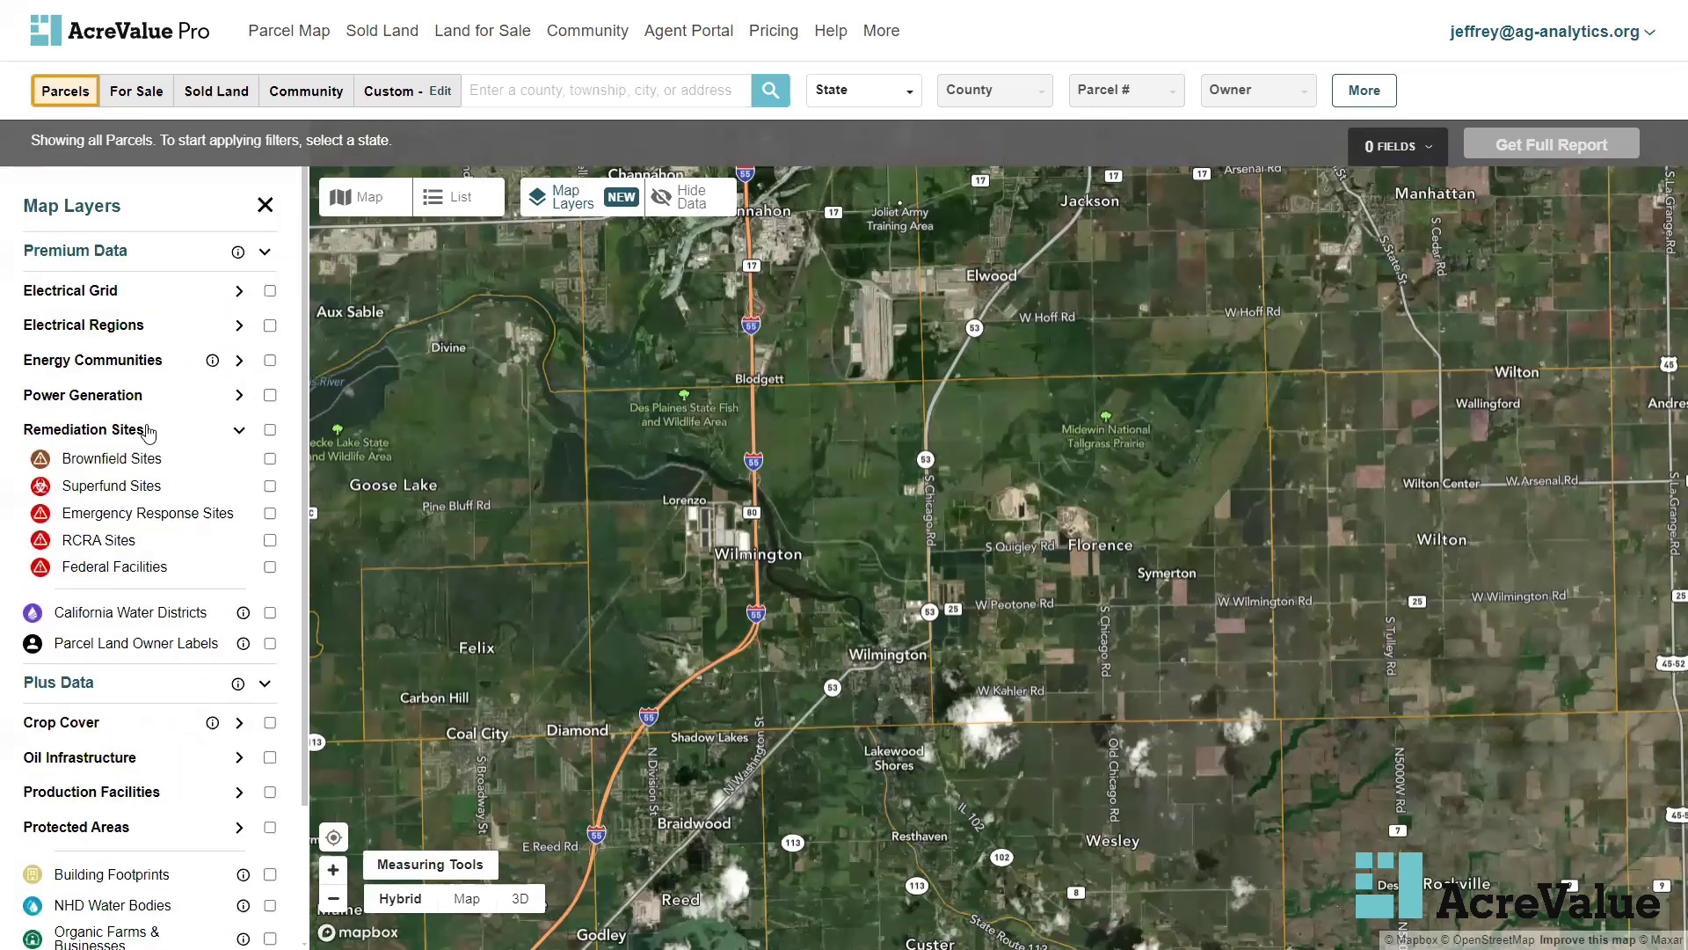
left_click(148, 430)
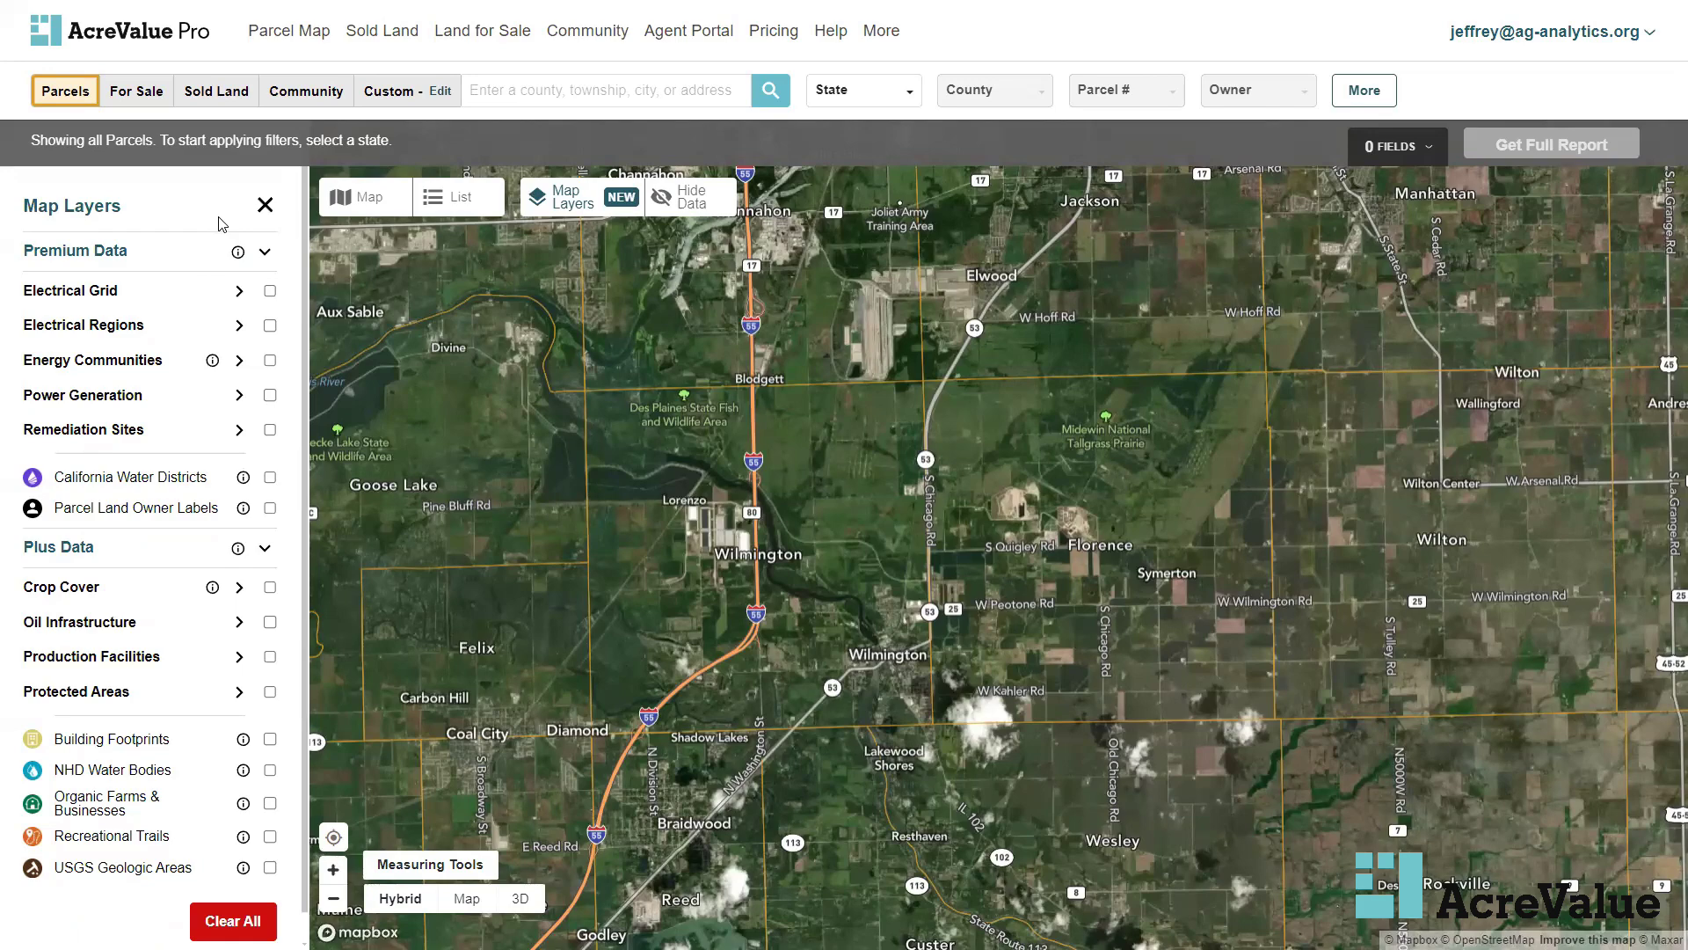
Hide and reopen the map layers list, and turn on all Electrical Grid layers with their sublayers listed
left_click(538, 199)
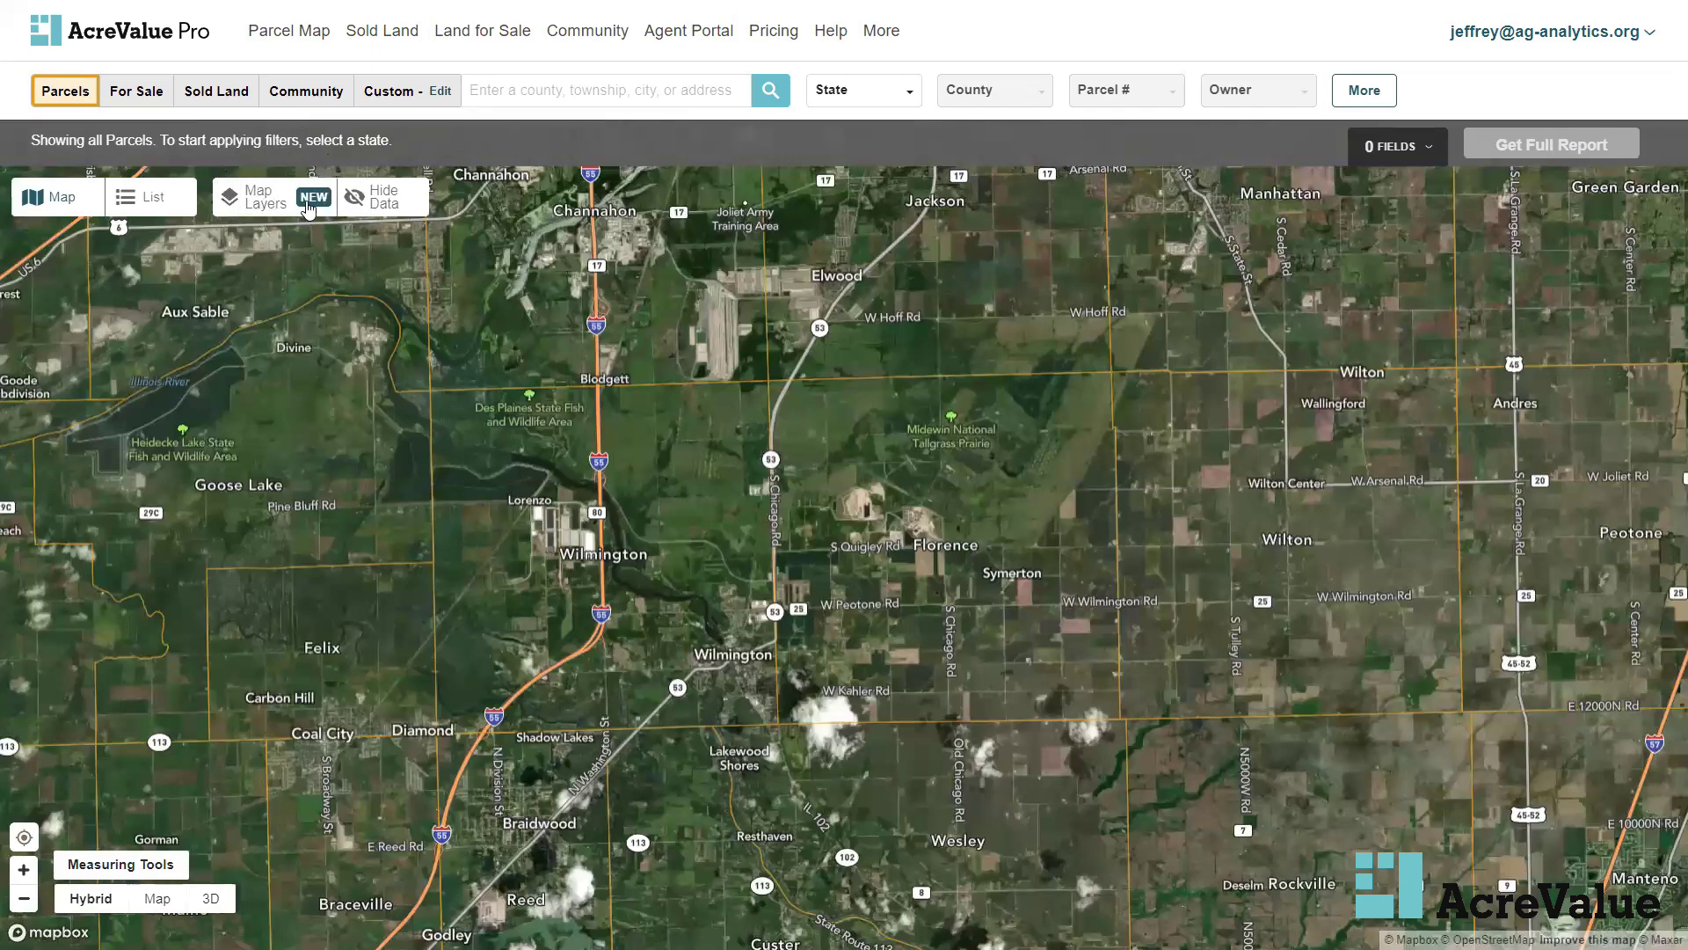
left_click(310, 204)
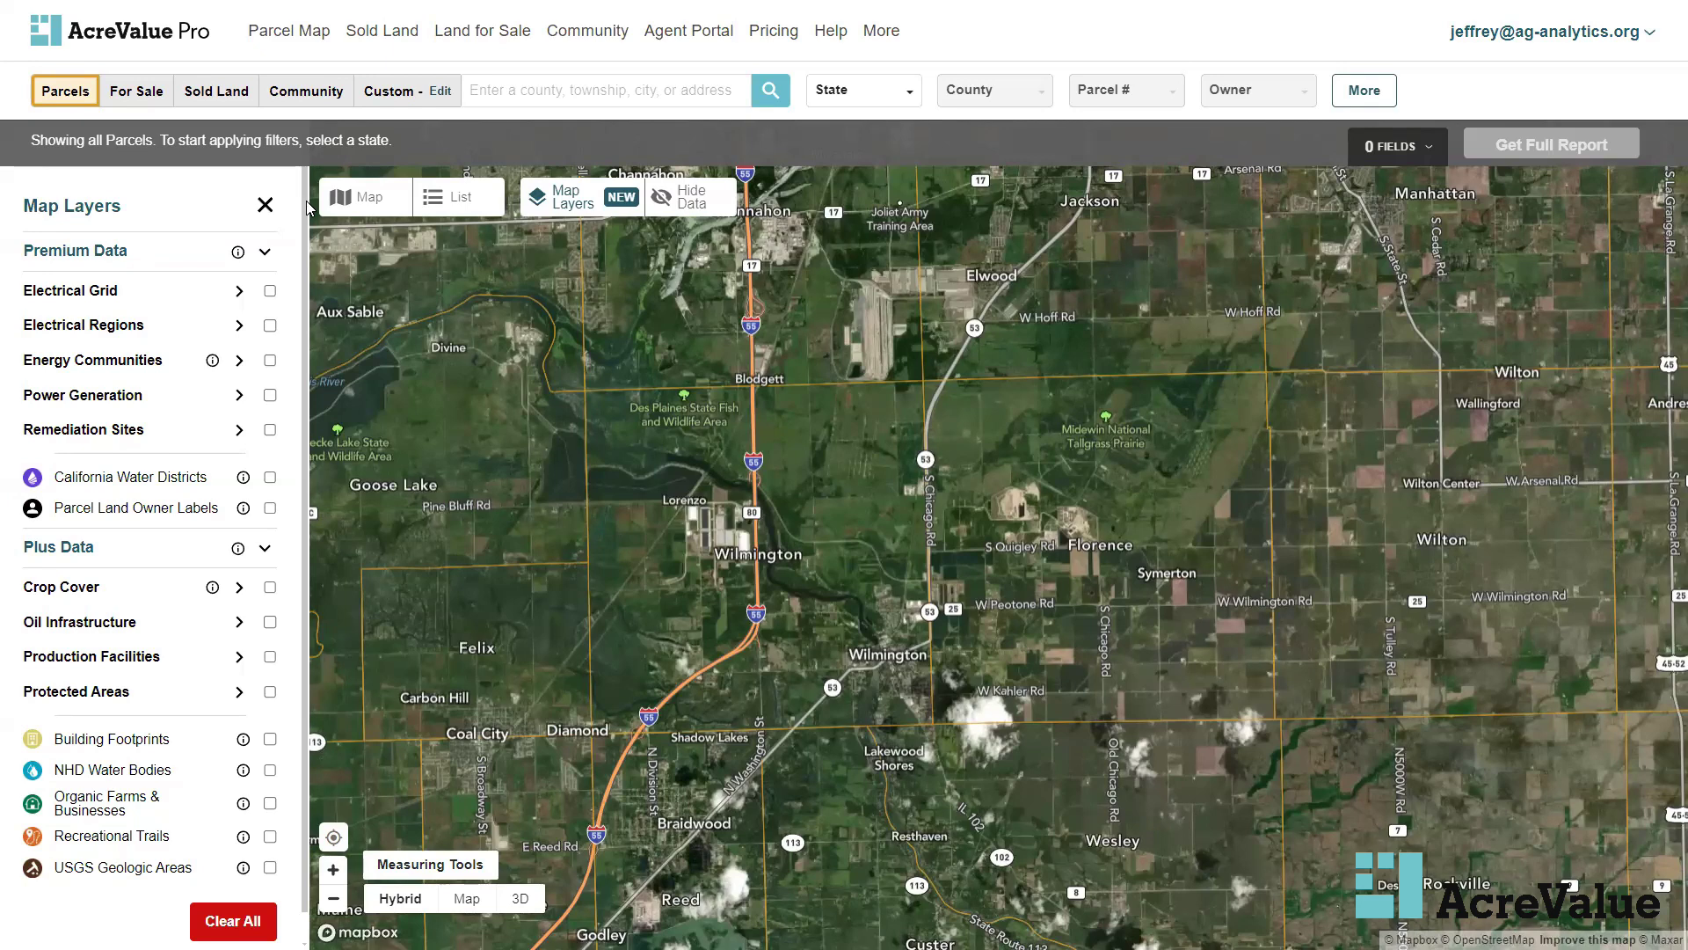
left_click(271, 294)
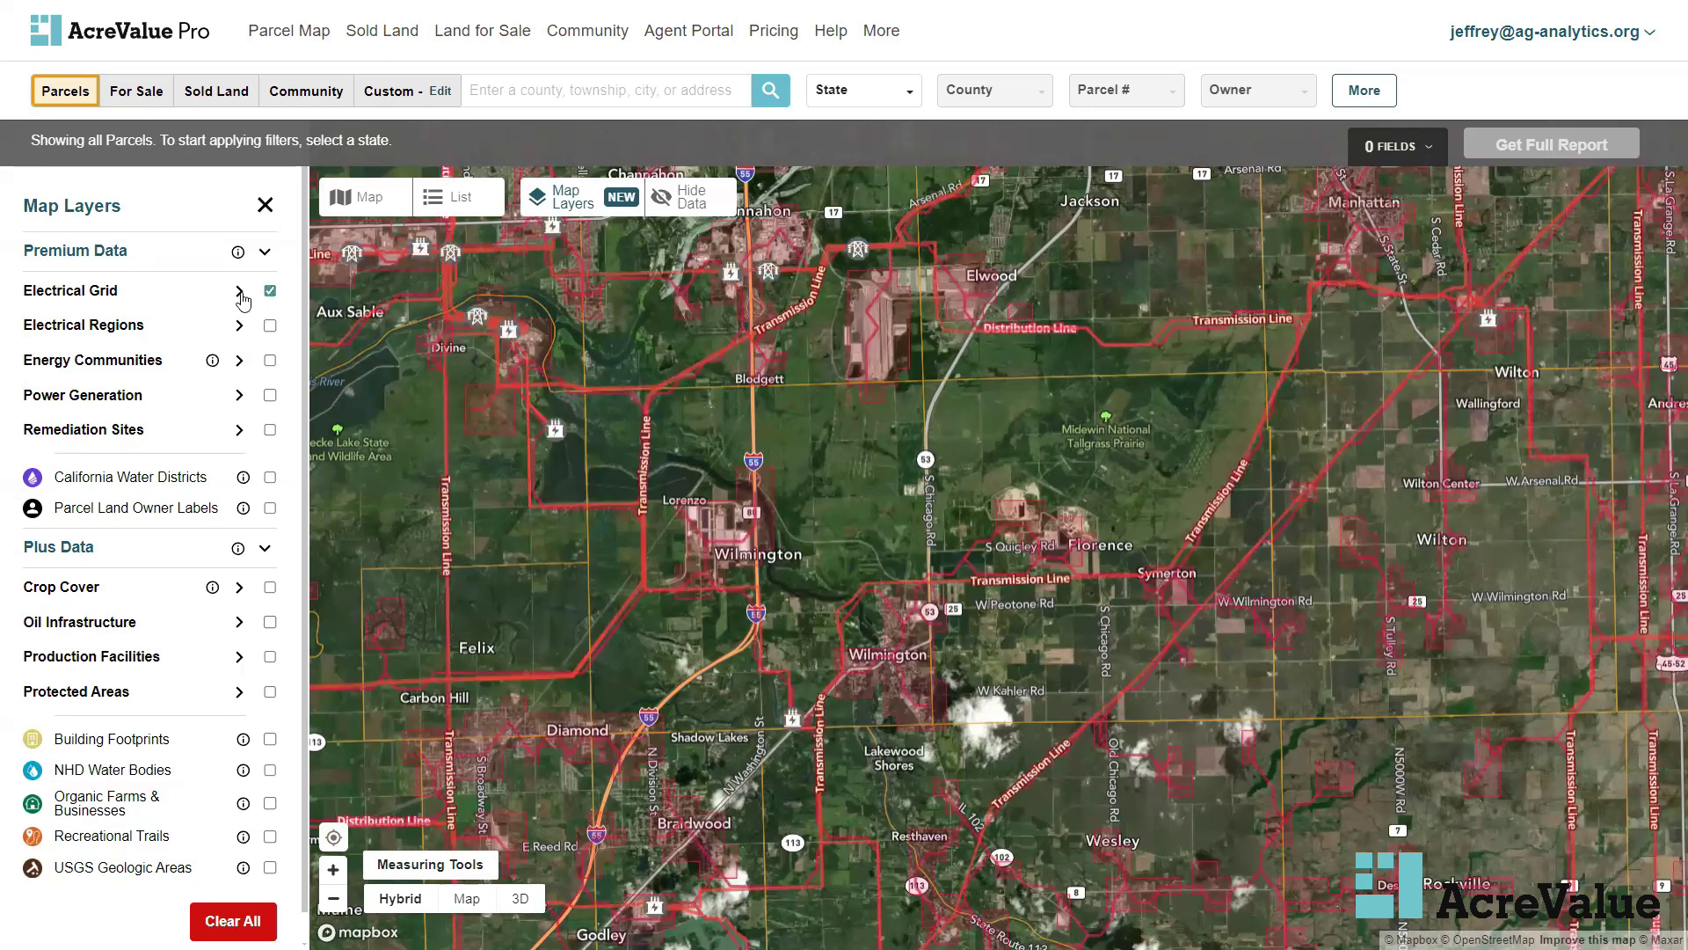
left_click(240, 293)
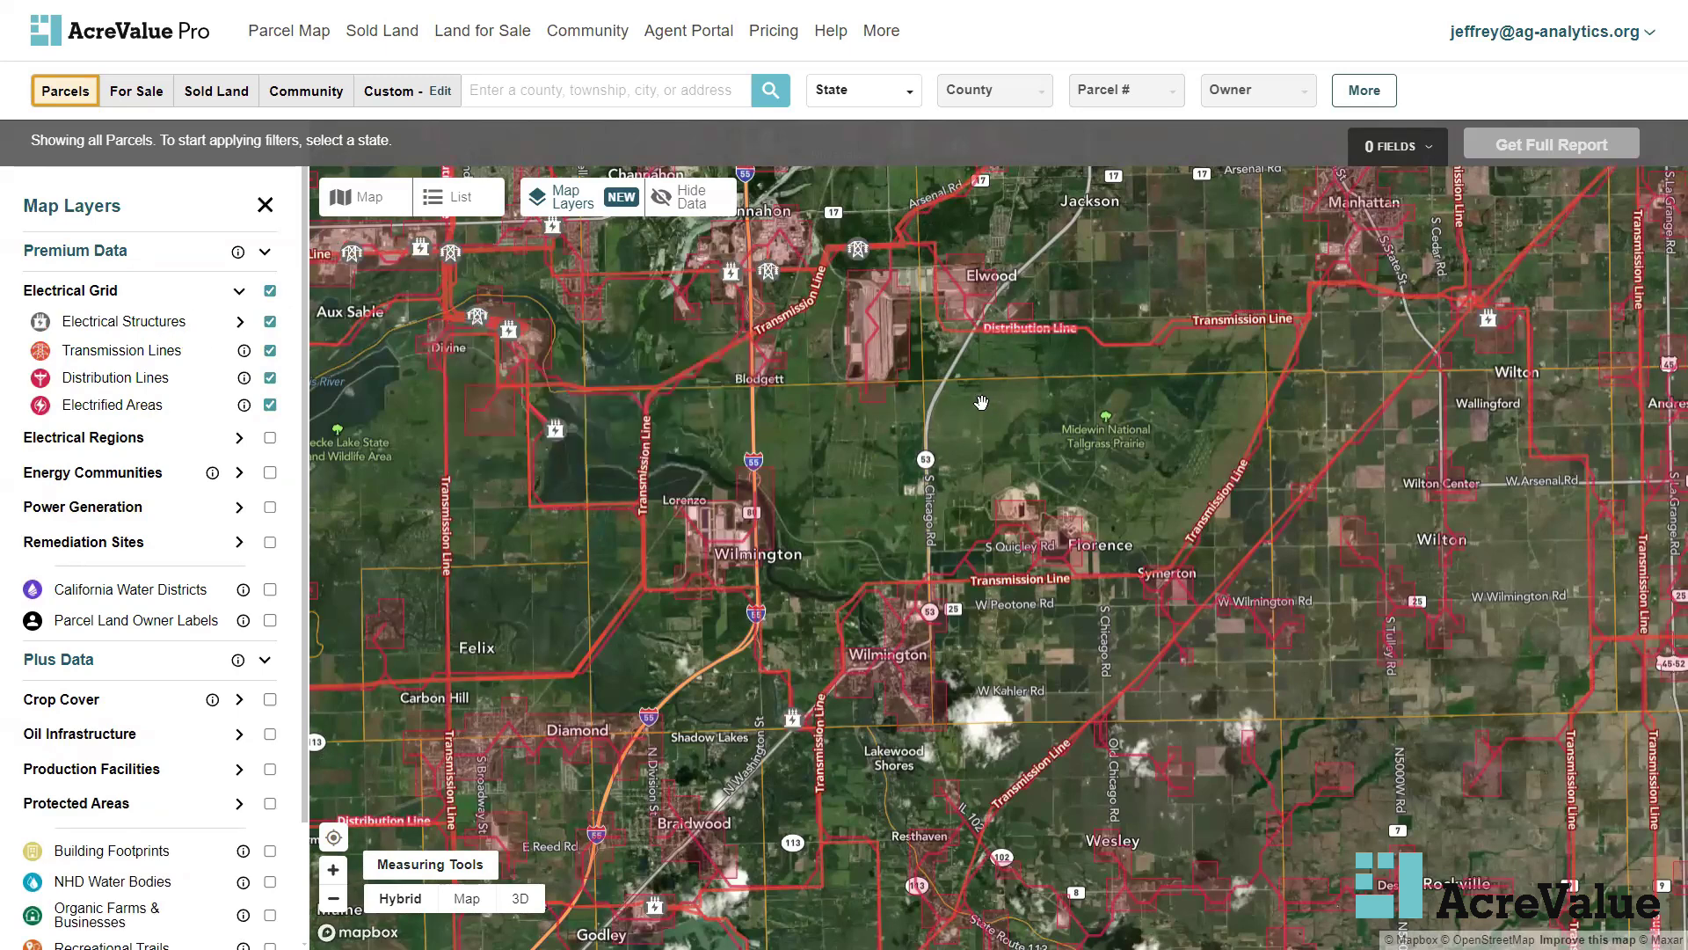
Inspect the substations near Divine and view the full details of the Dresden Generating Station substation, closing them when done
mouse_move(504, 333)
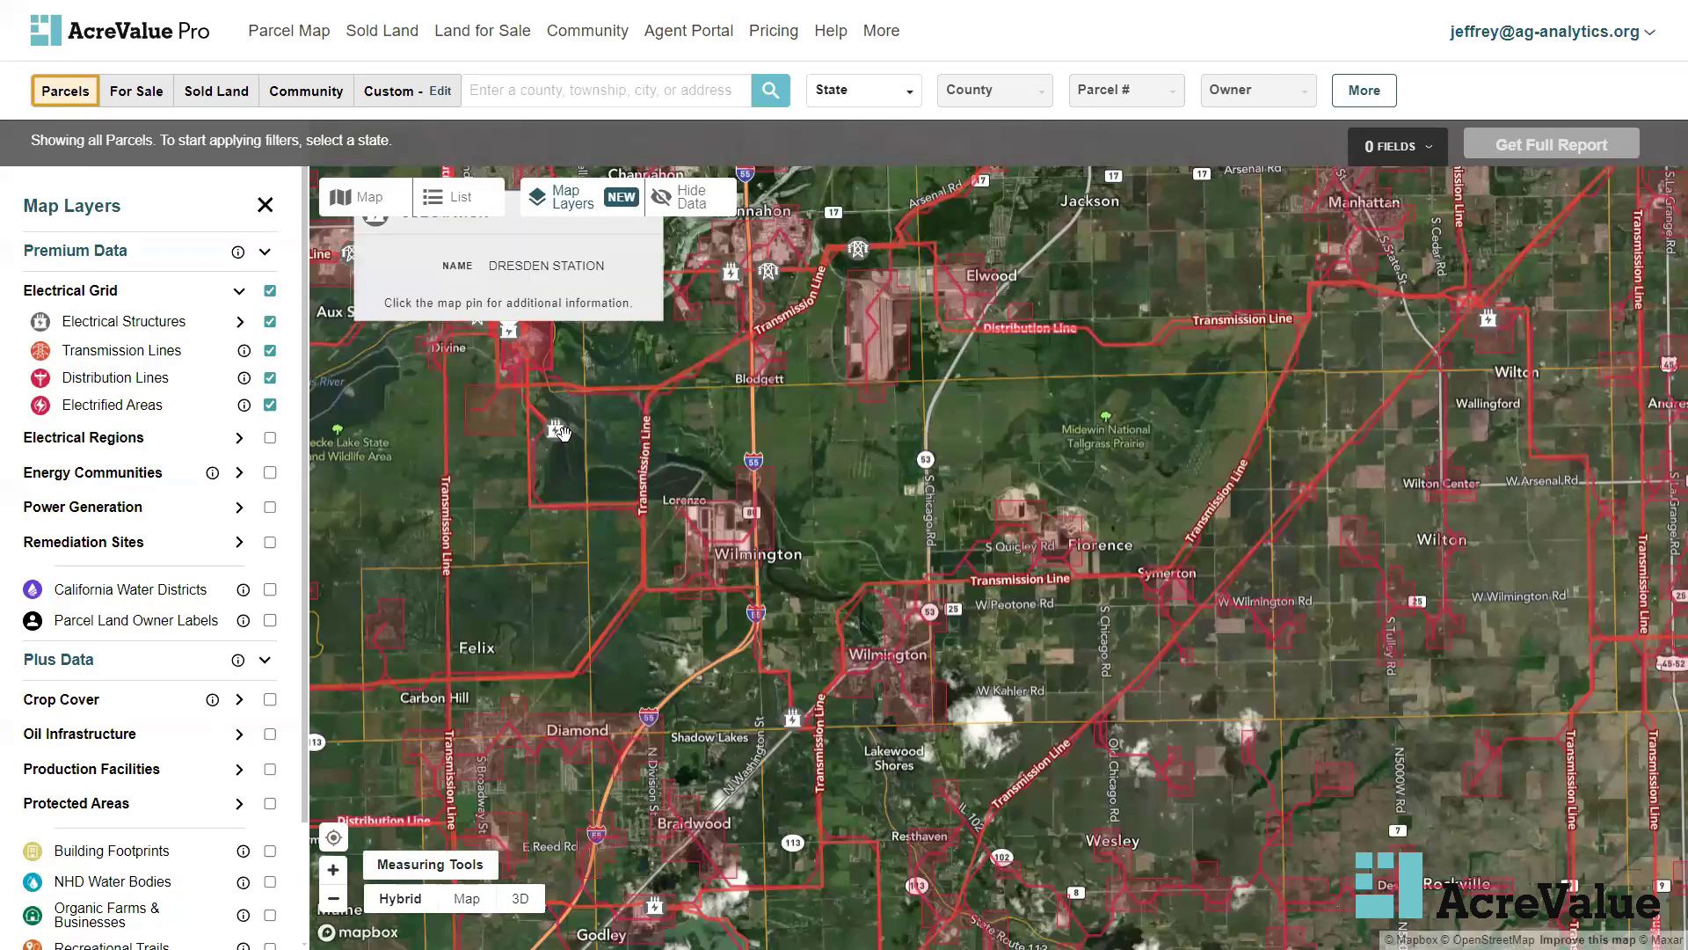
mouse_move(554, 428)
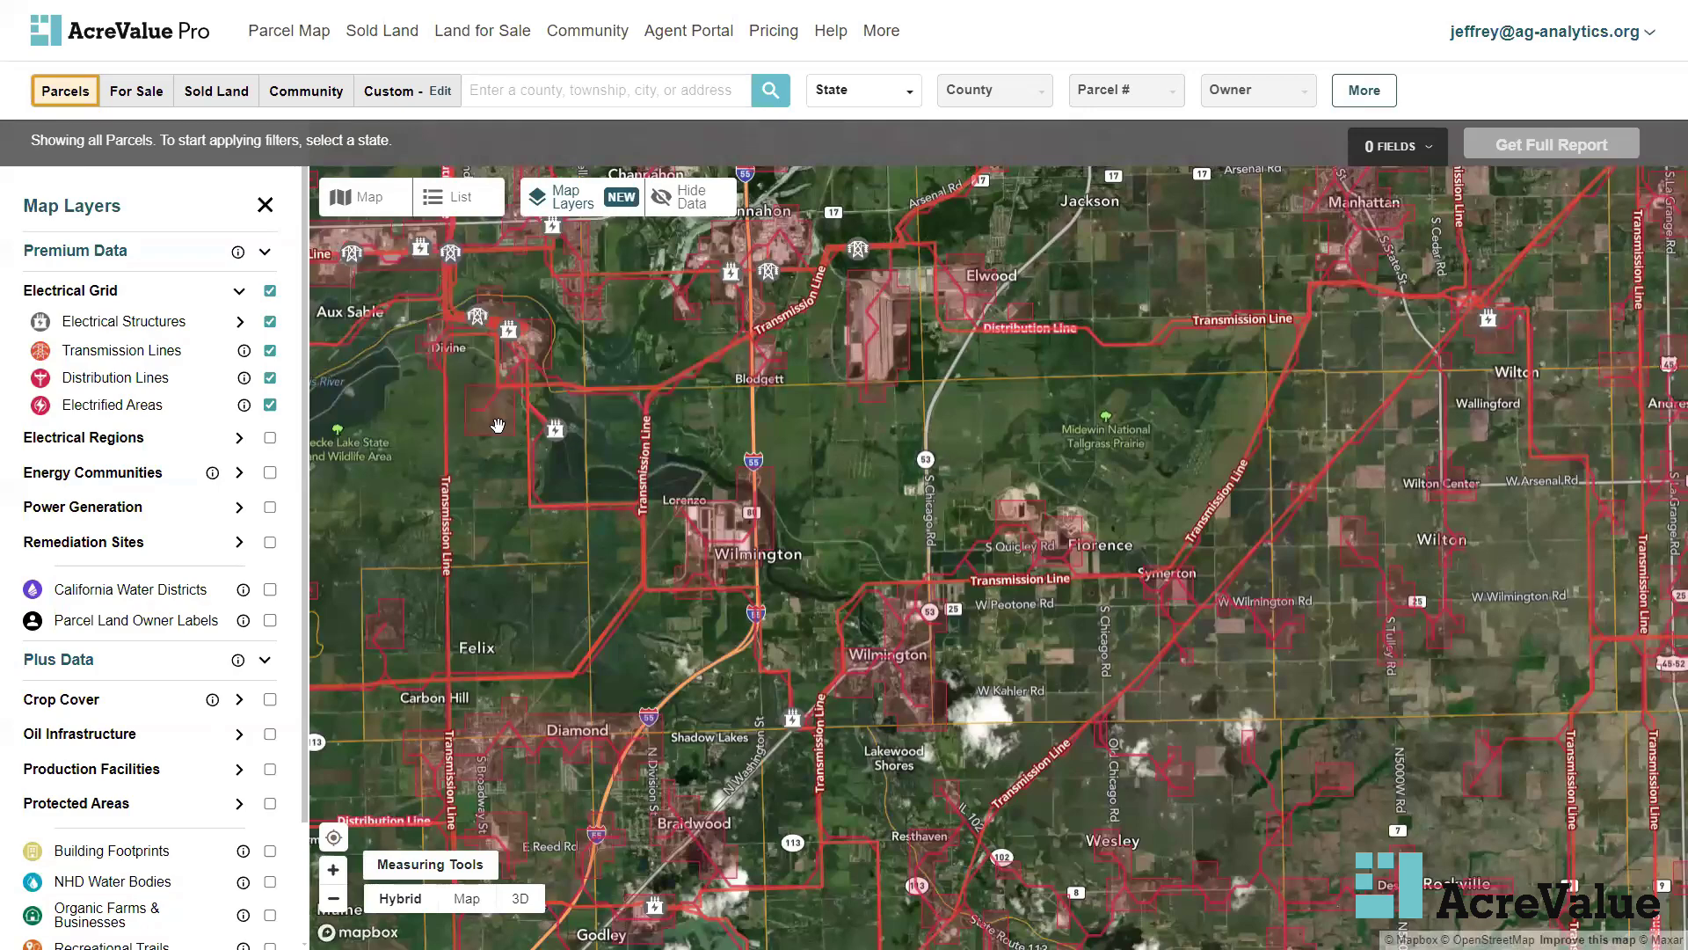
scroll(496, 403, "up", 2)
left_click_drag(450, 306, 639, 512)
scroll(631, 495, "up", 3)
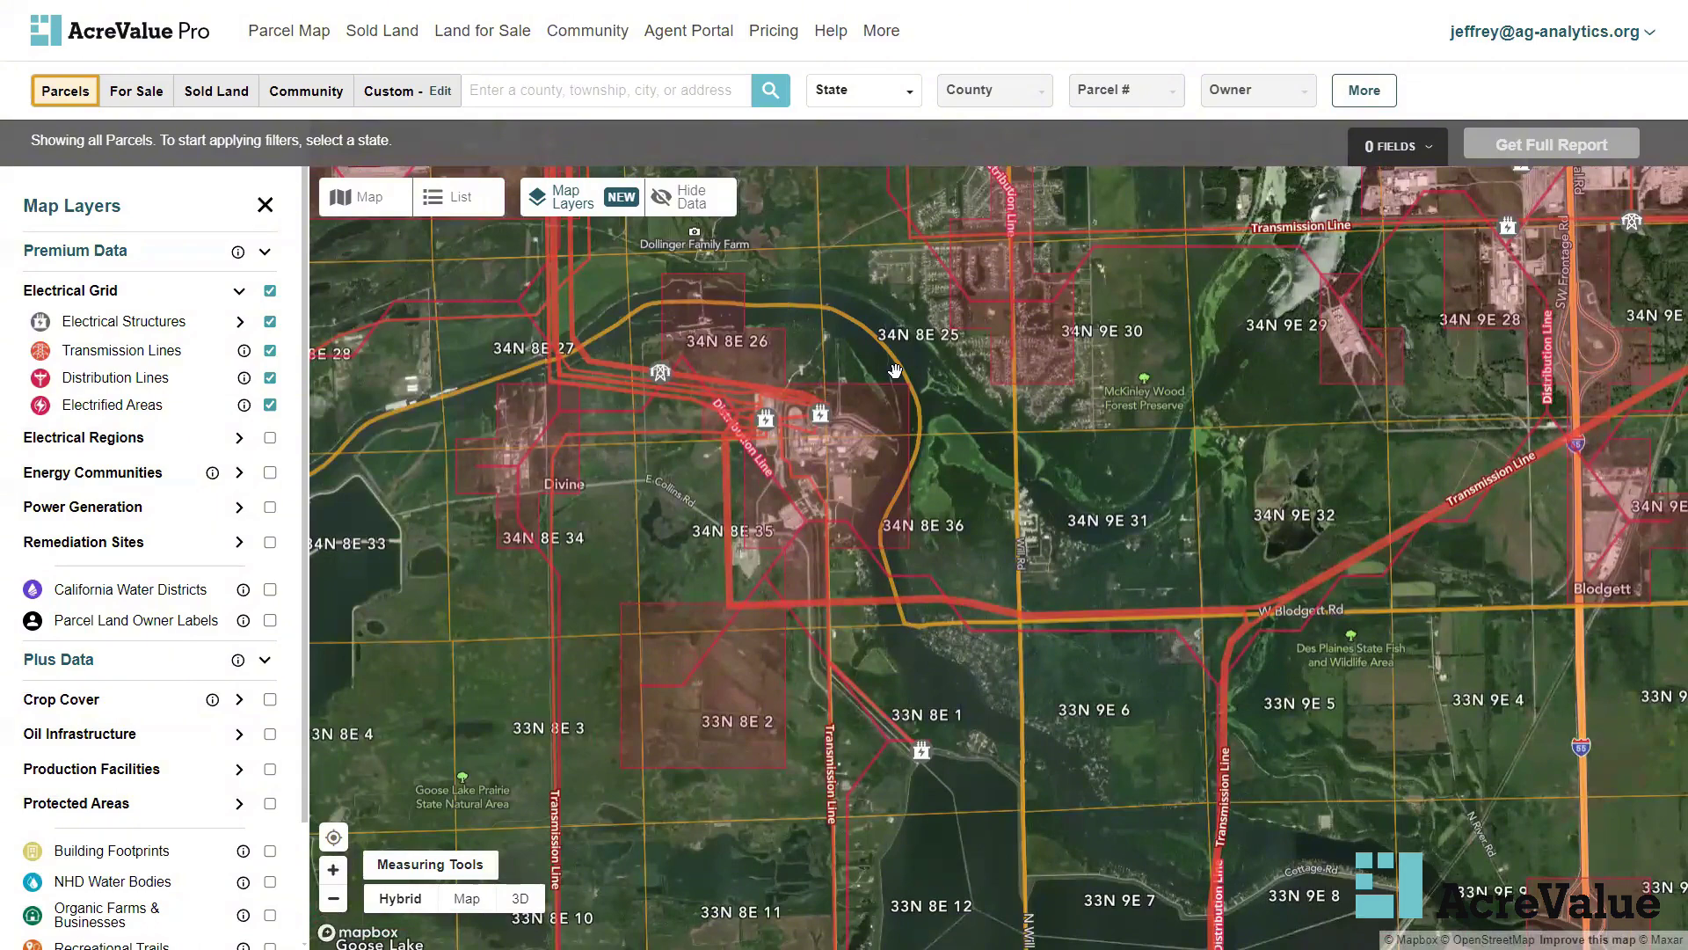
scroll(875, 370, "up", 5)
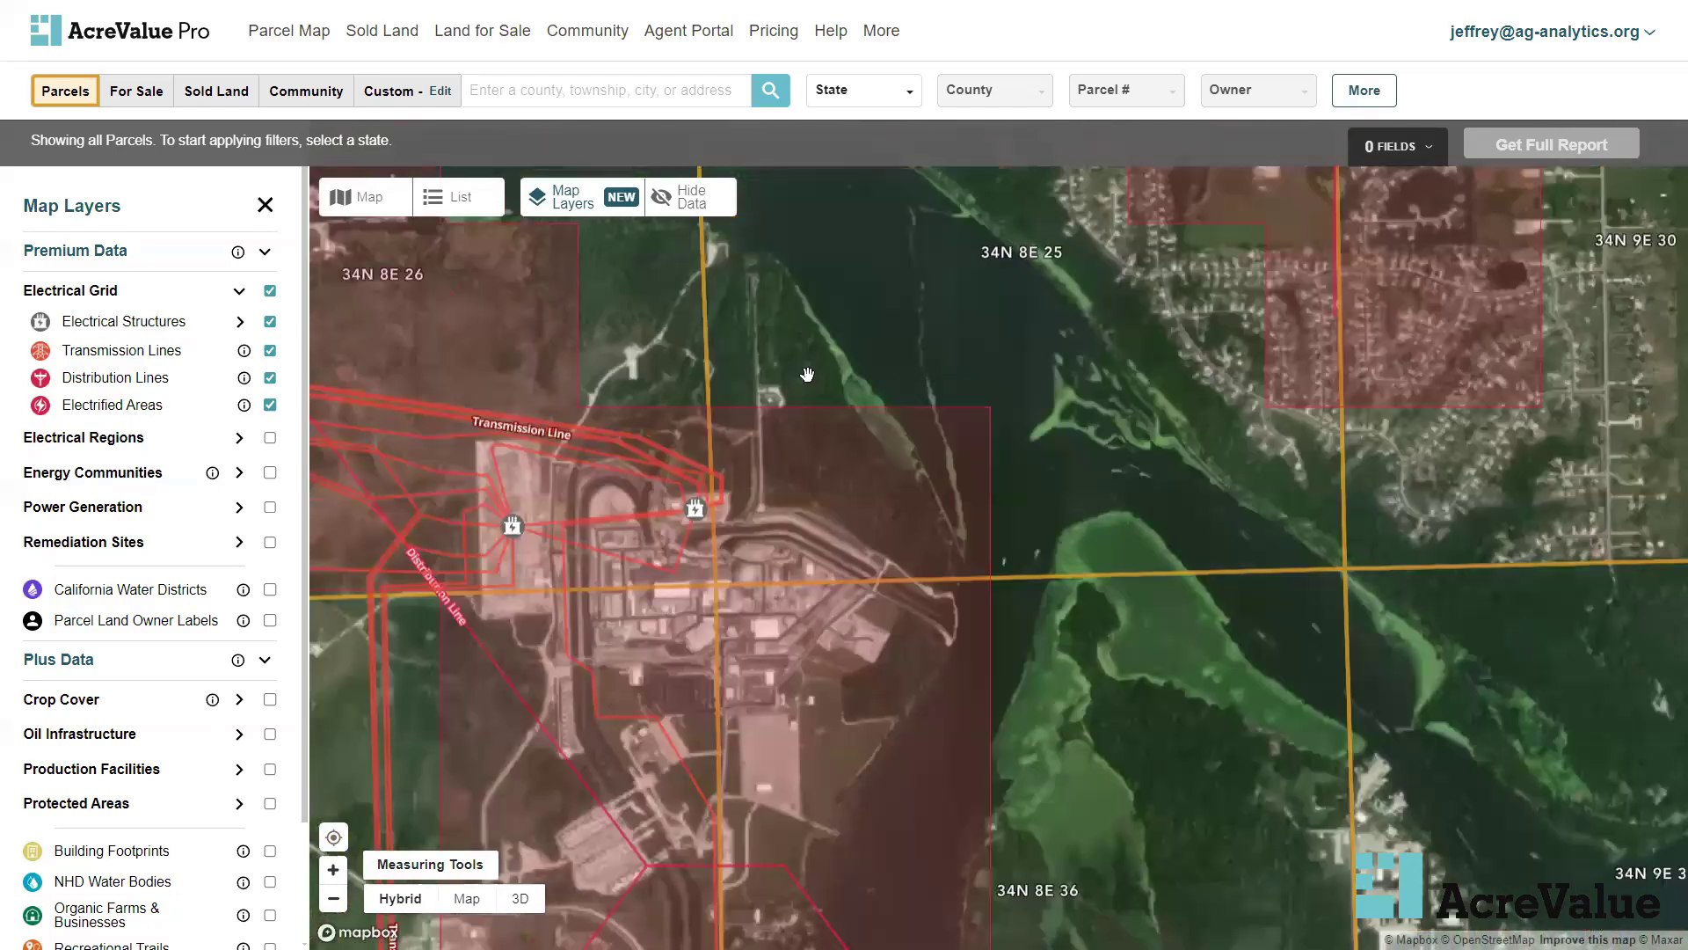
left_click_drag(807, 374, 880, 317)
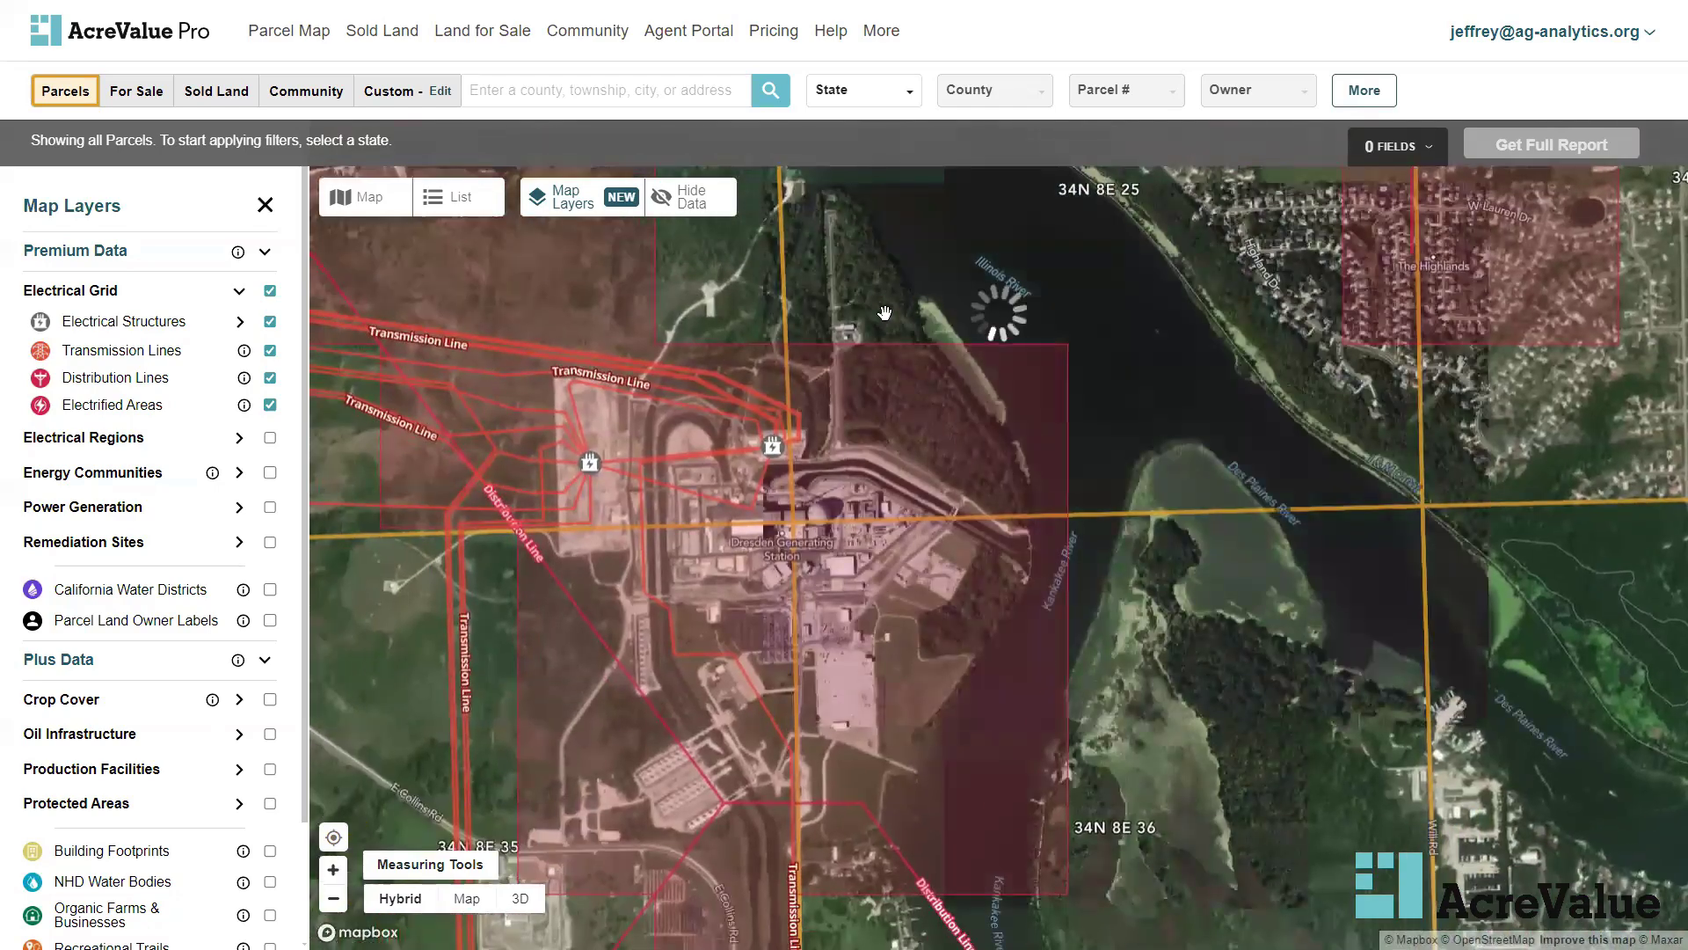
mouse_move(833, 314)
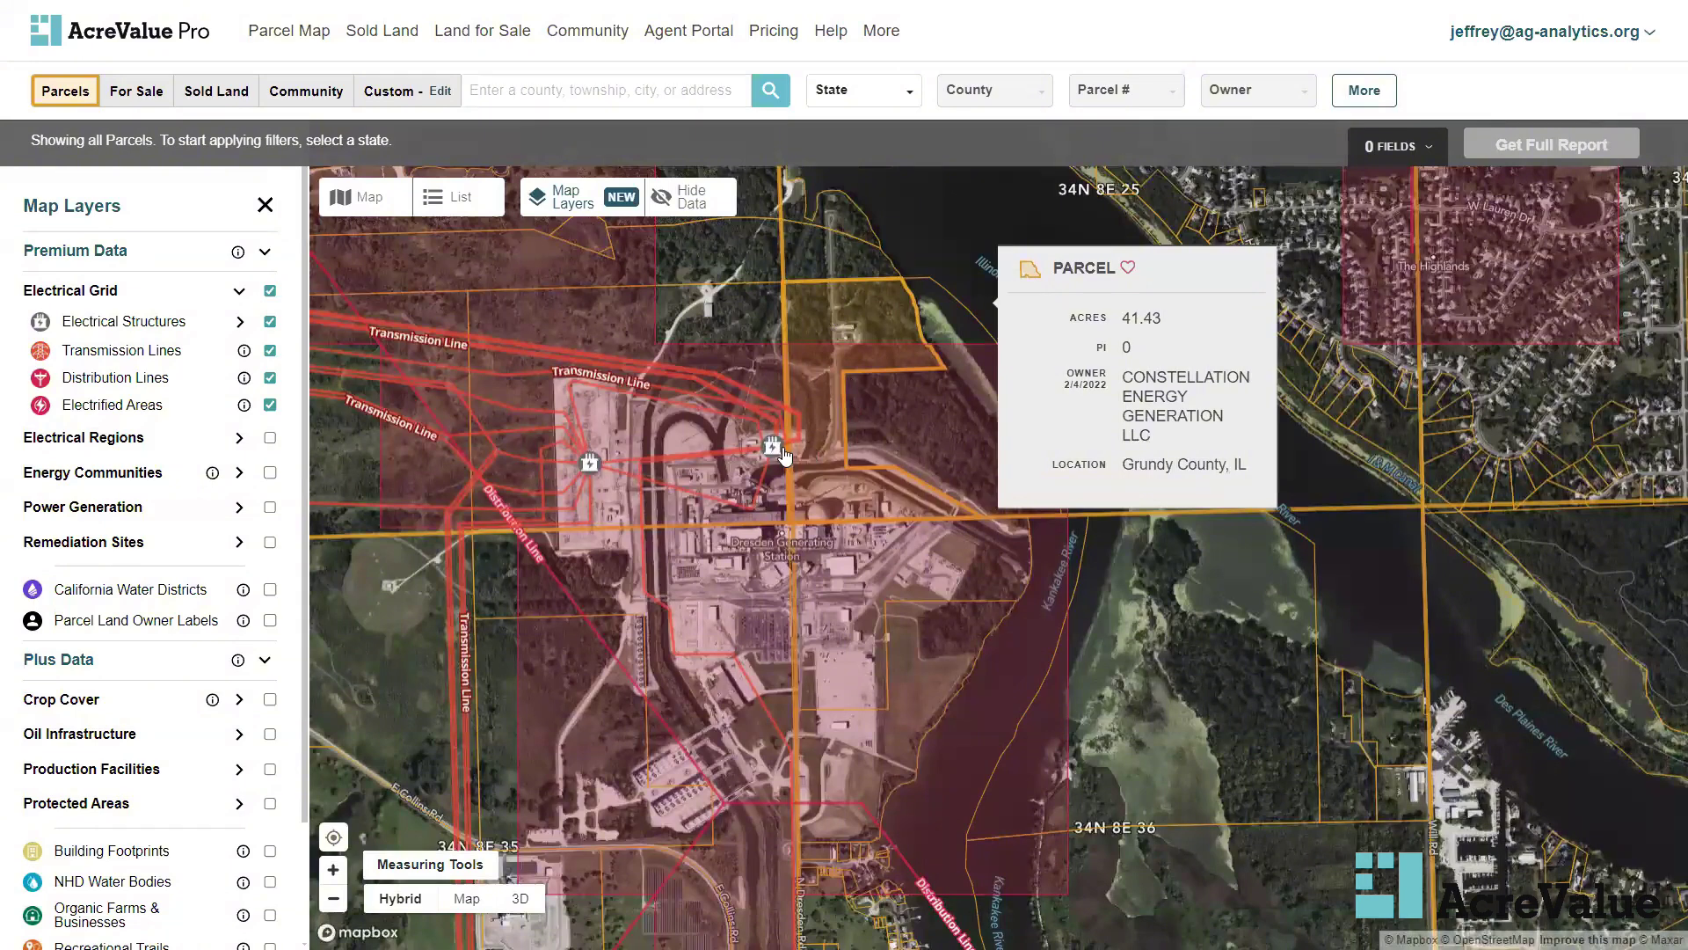
mouse_move(772, 452)
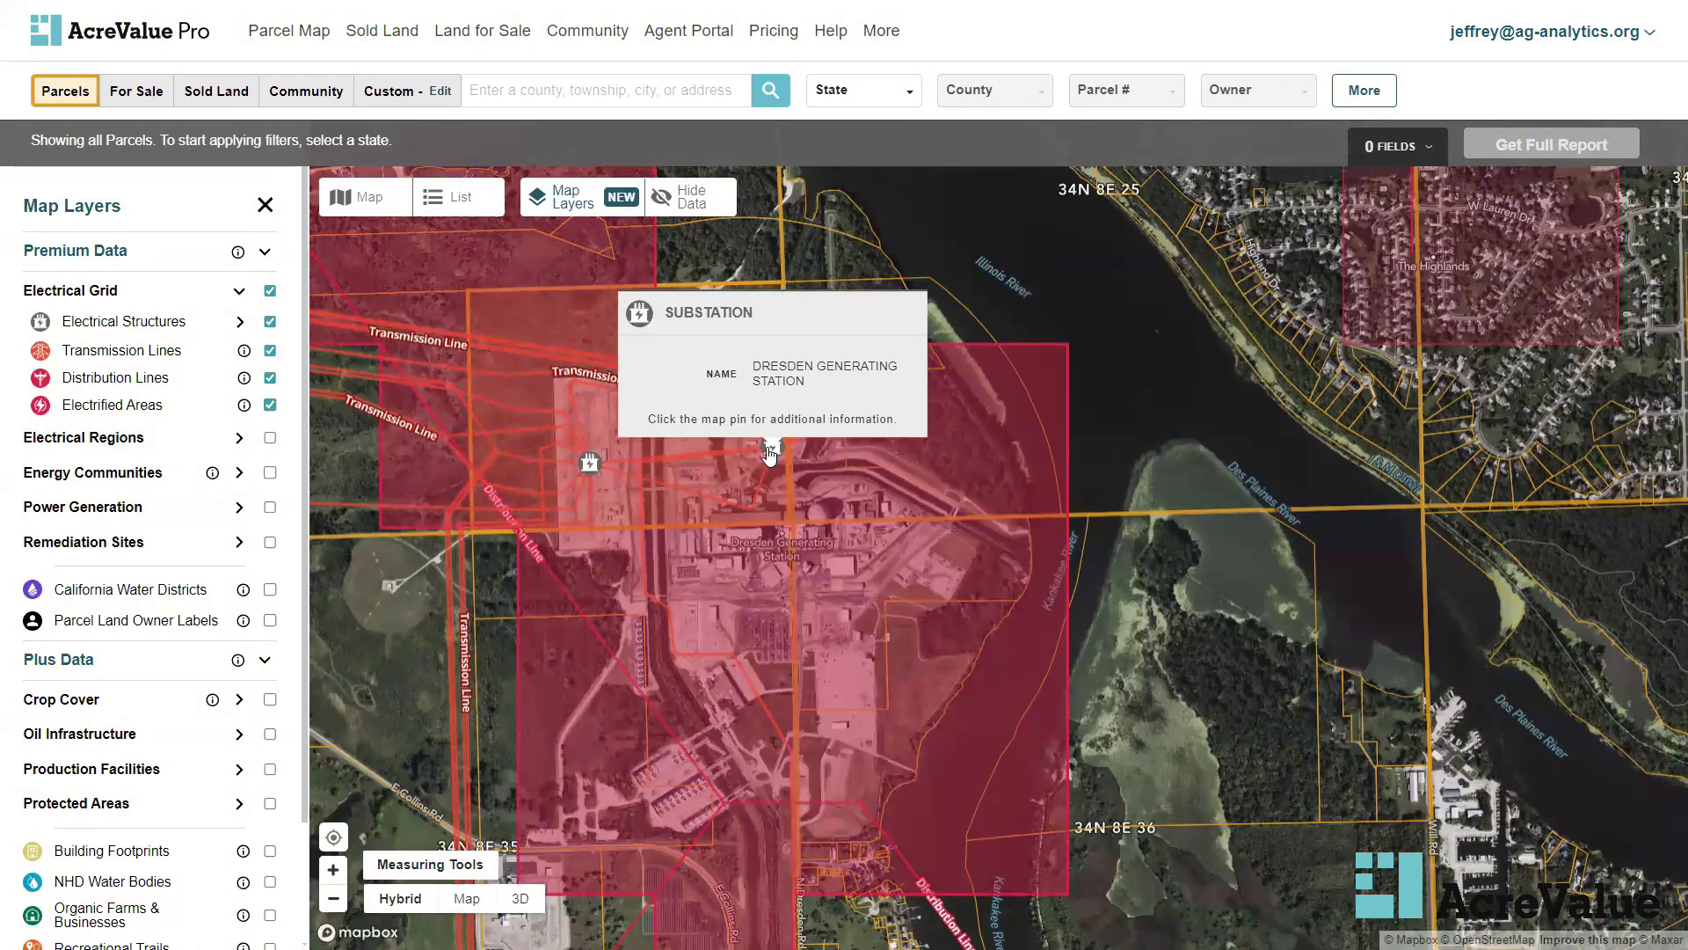
left_click(770, 452)
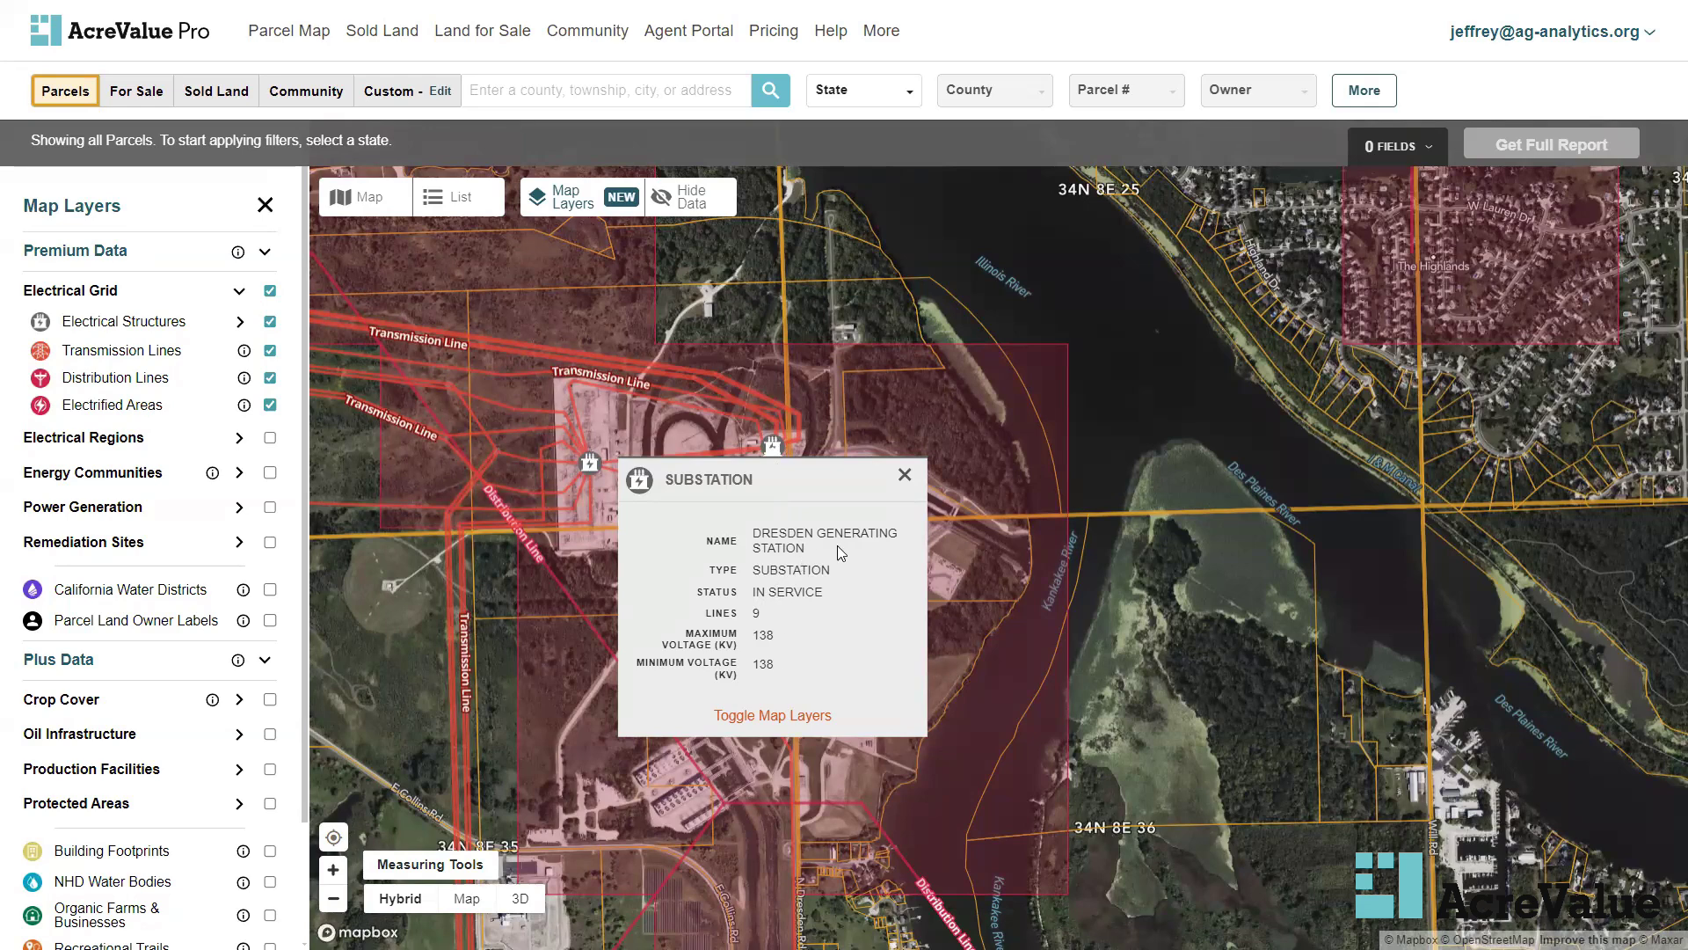
left_click(898, 495)
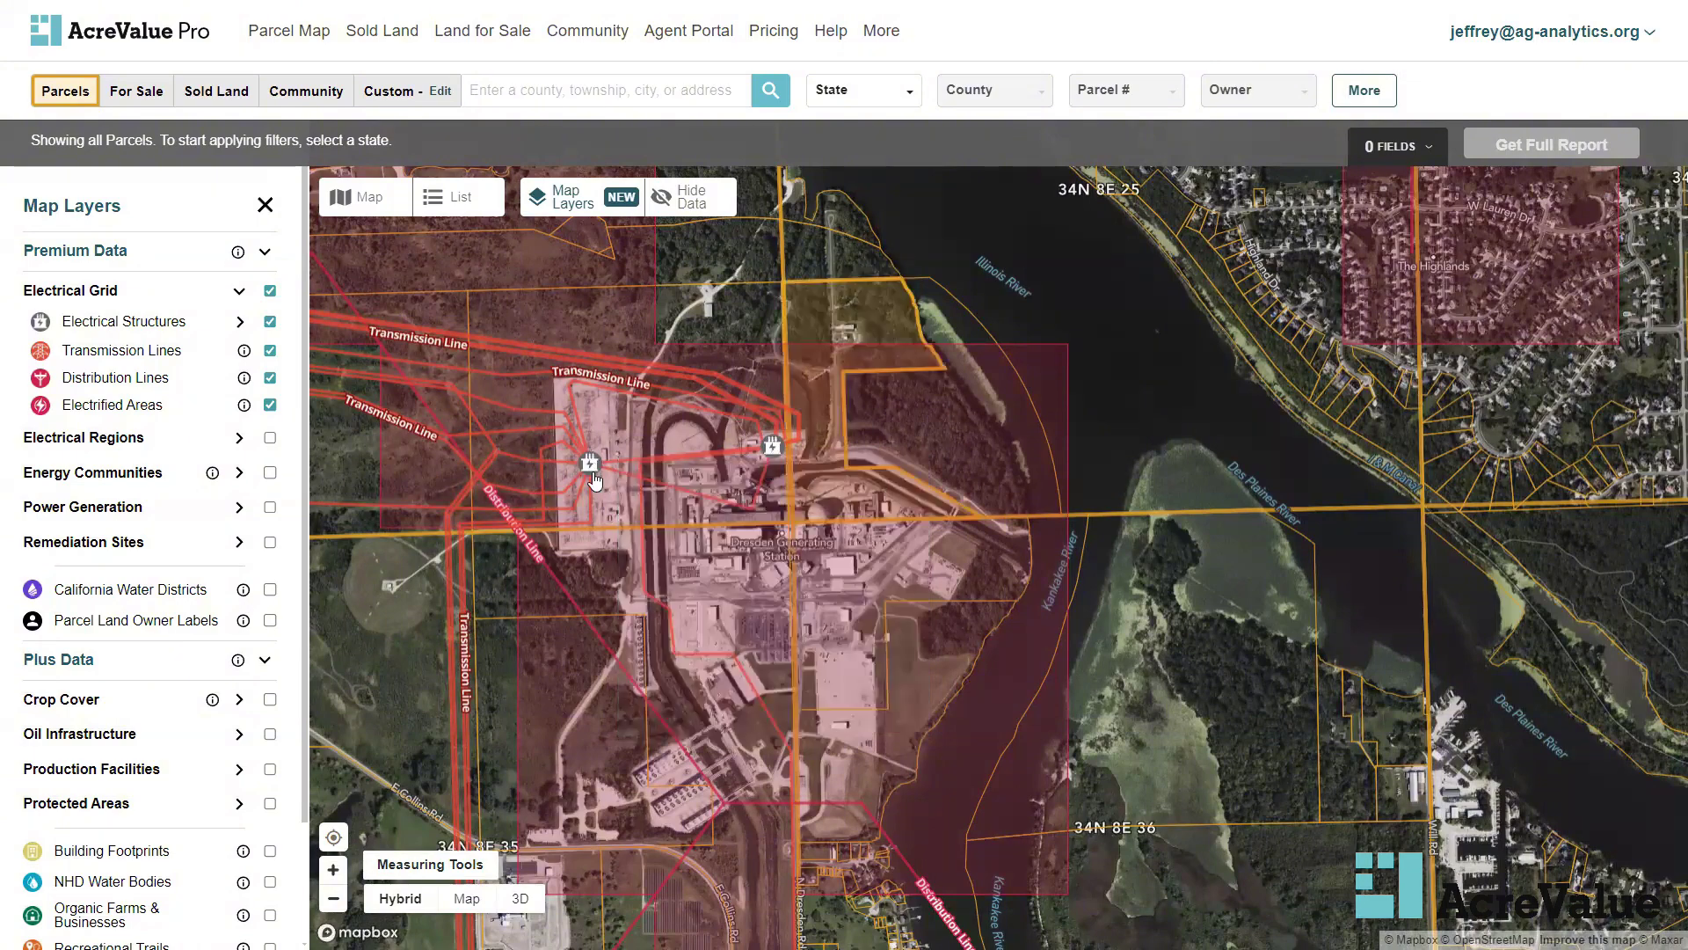
View the full details of the tap structure on the transmission line west of Dresden Generating Station
mouse_move(595, 479)
scroll(594, 479, "down", 5)
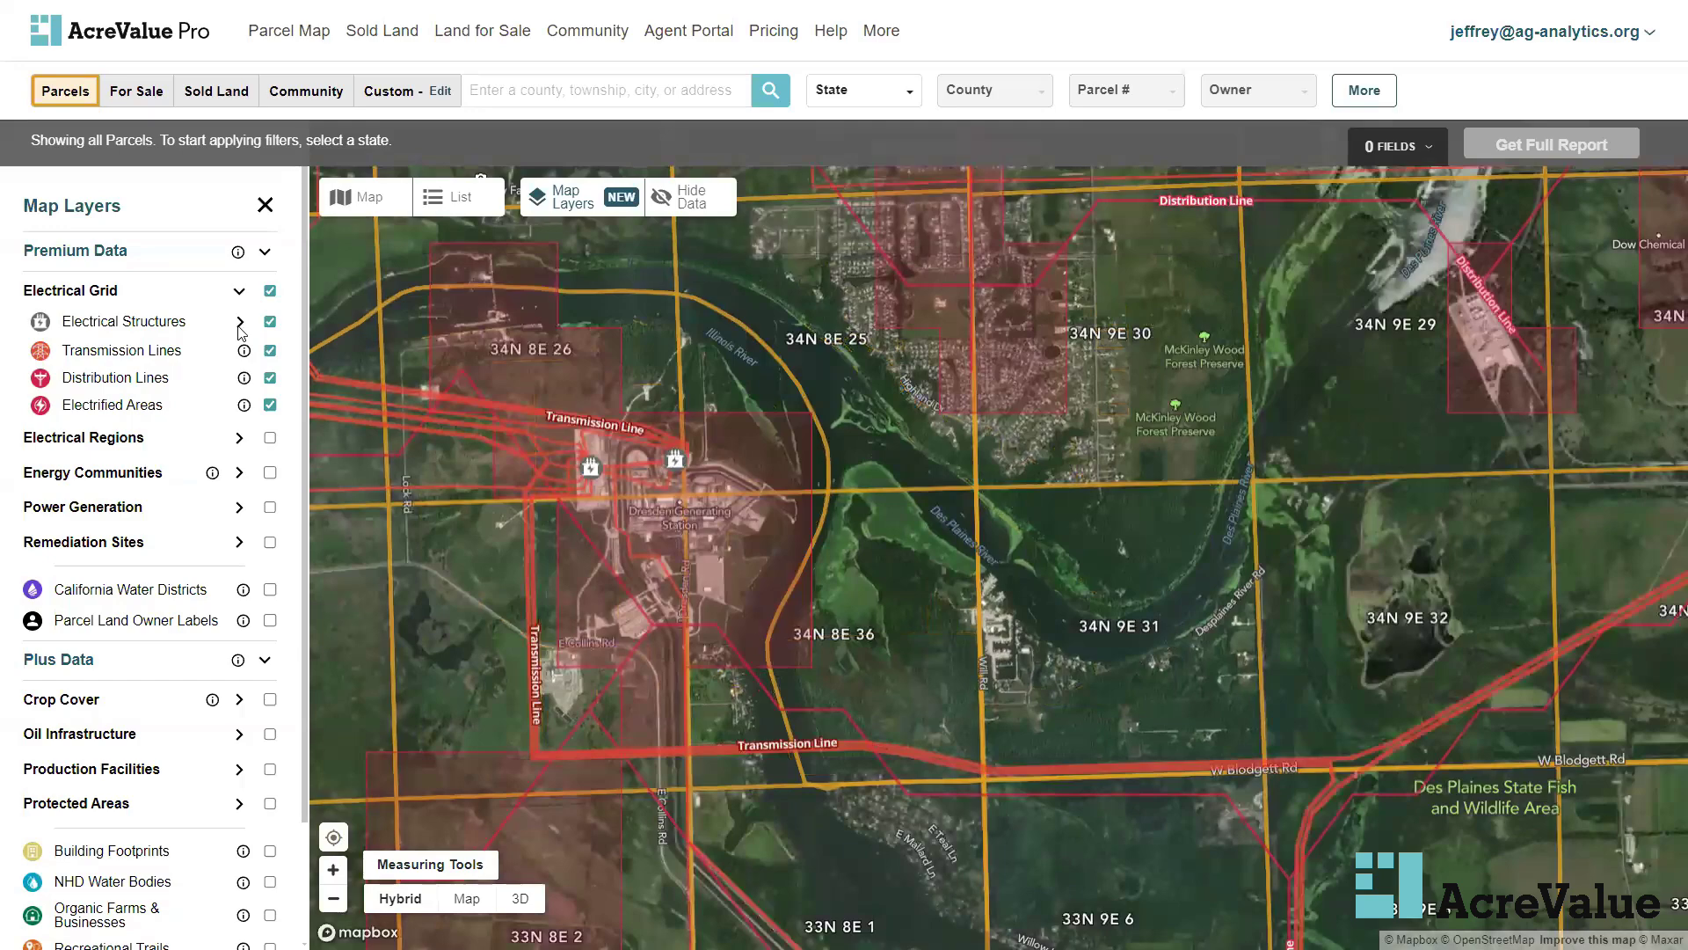
mouse_move(428, 397)
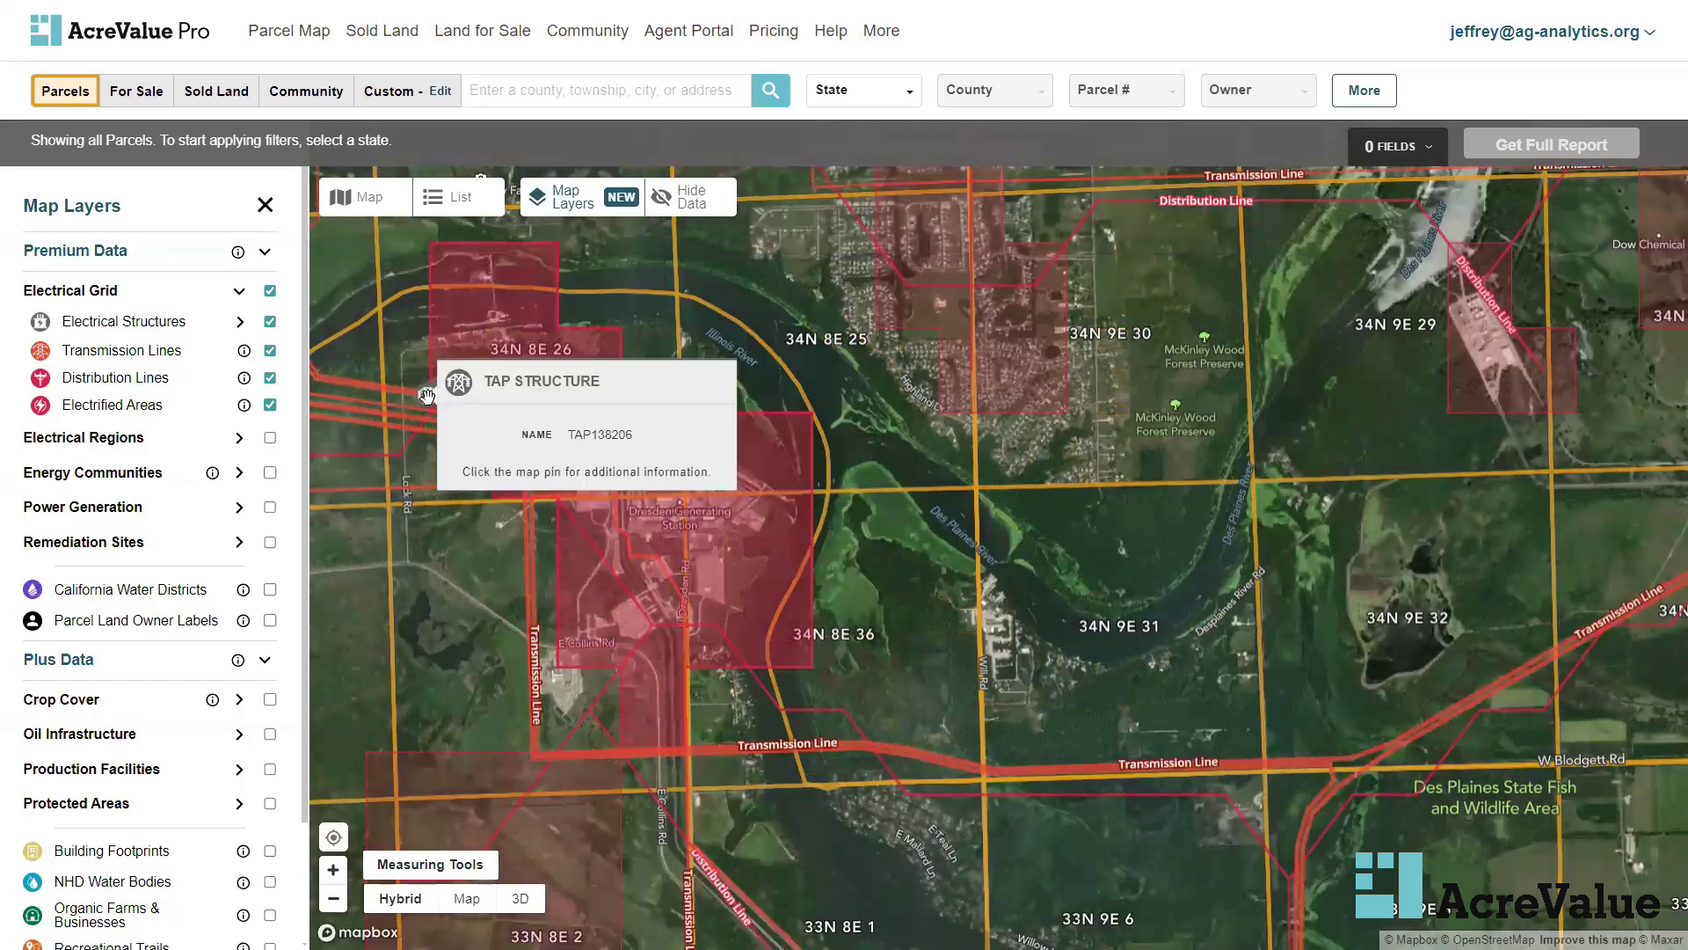
left_click(428, 396)
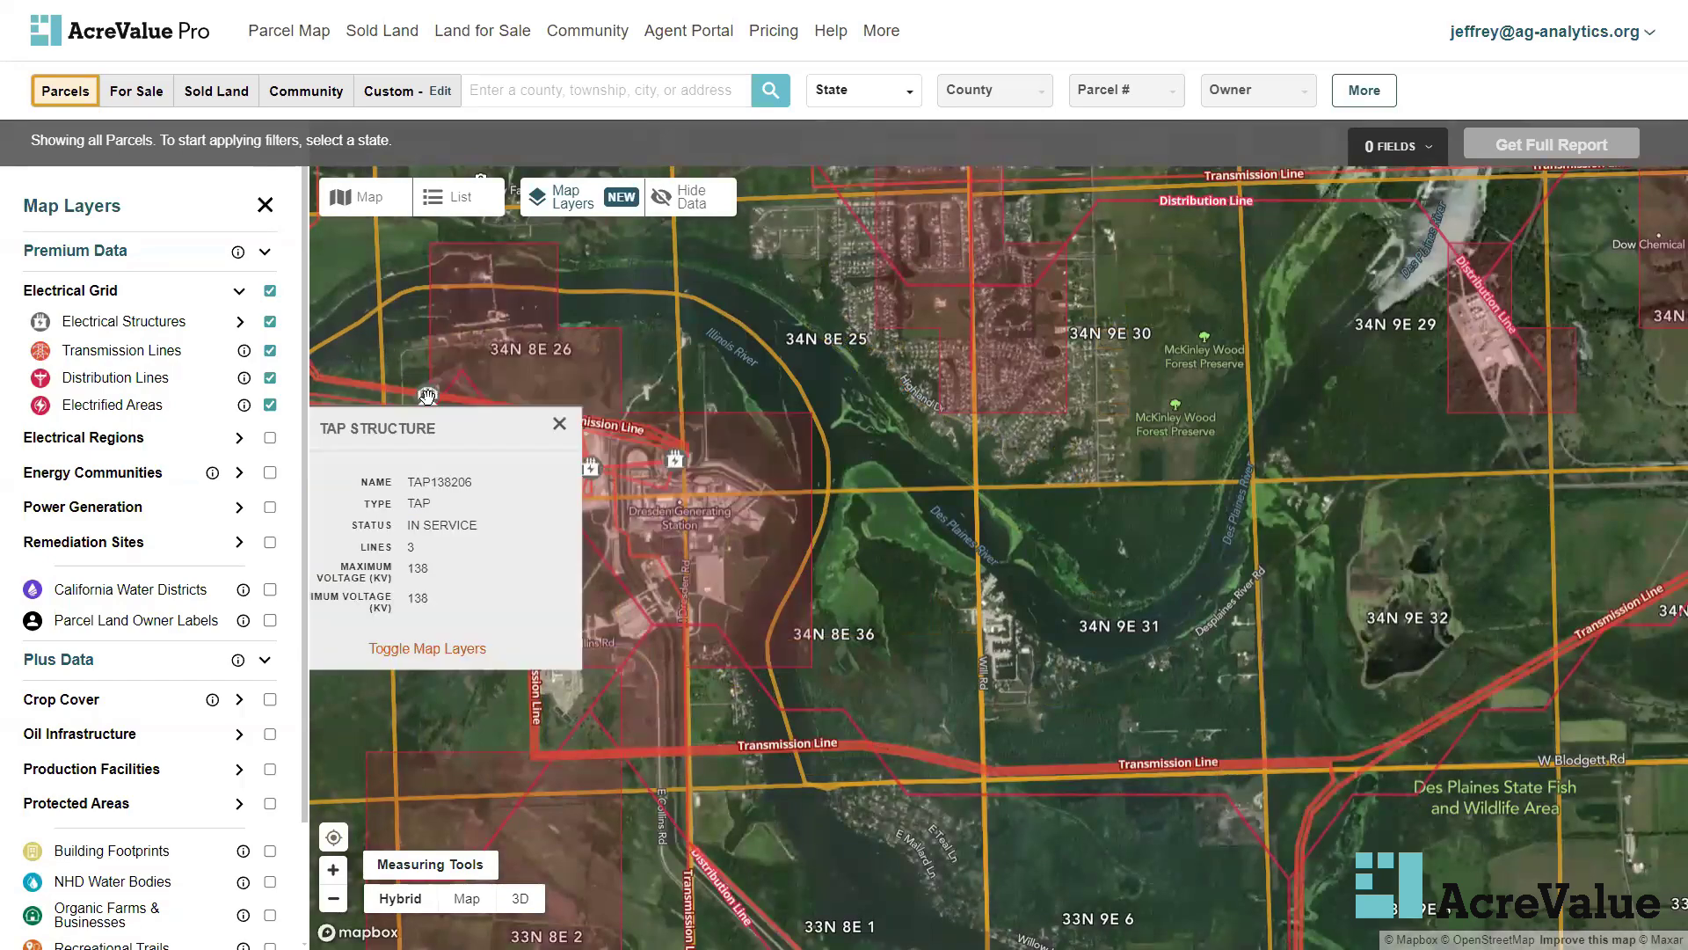
left_click_drag(427, 397, 558, 417)
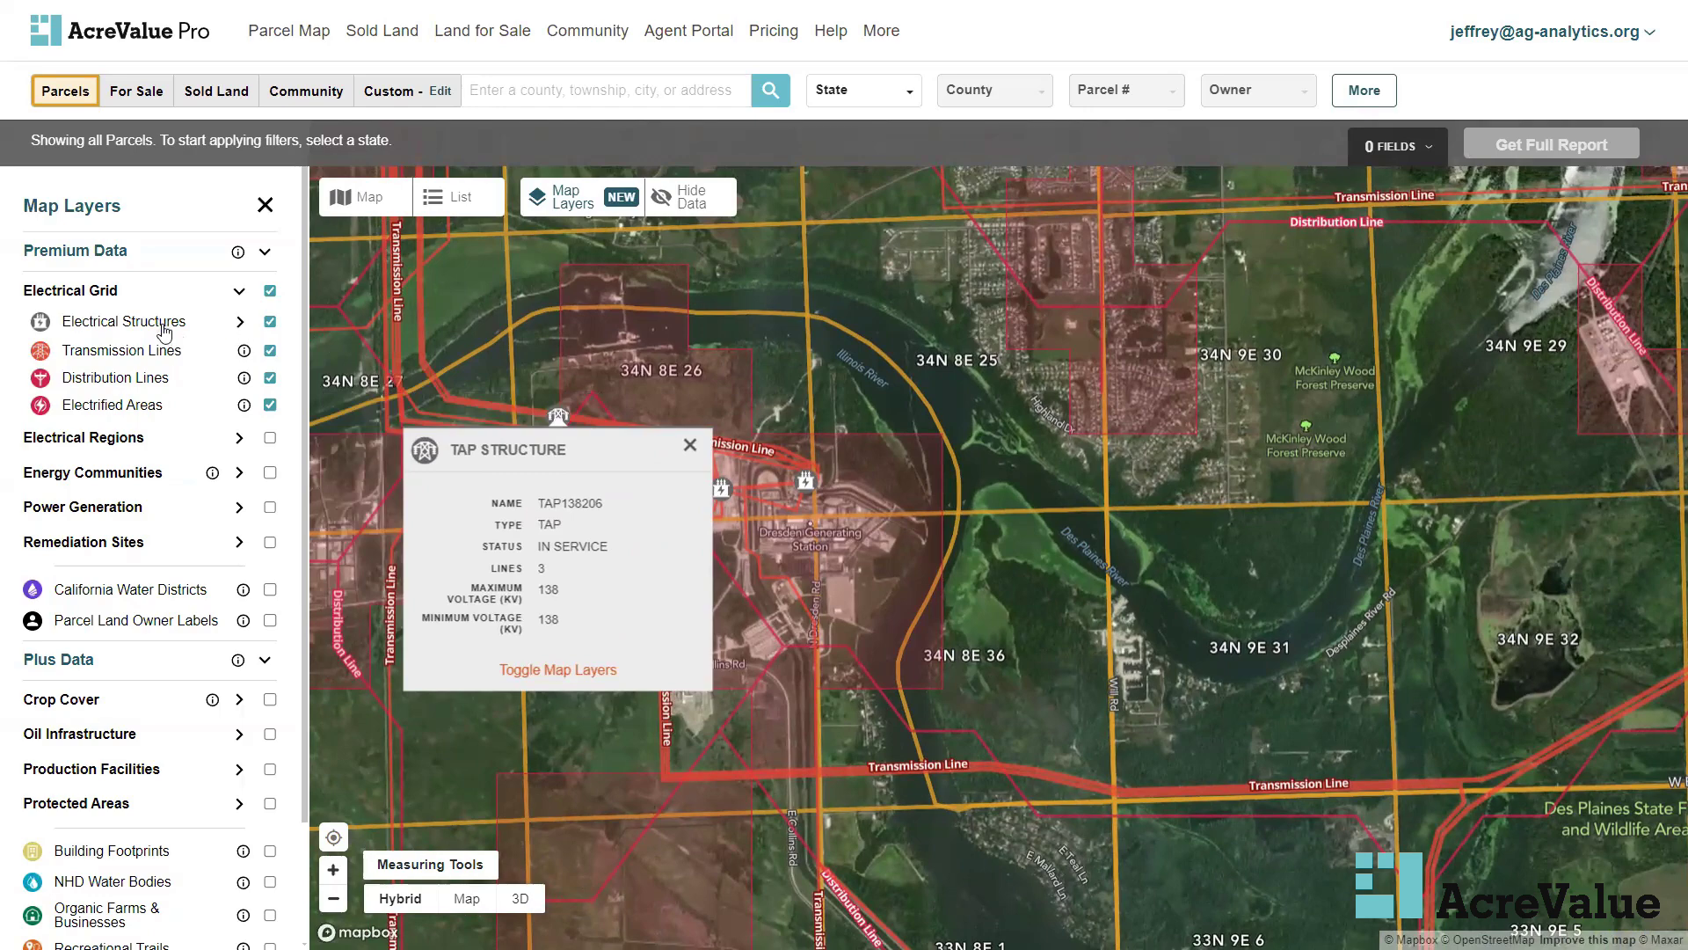
Review the type filters and their descriptions under Electrical Structures, and close the tap structure's details
left_click(239, 323)
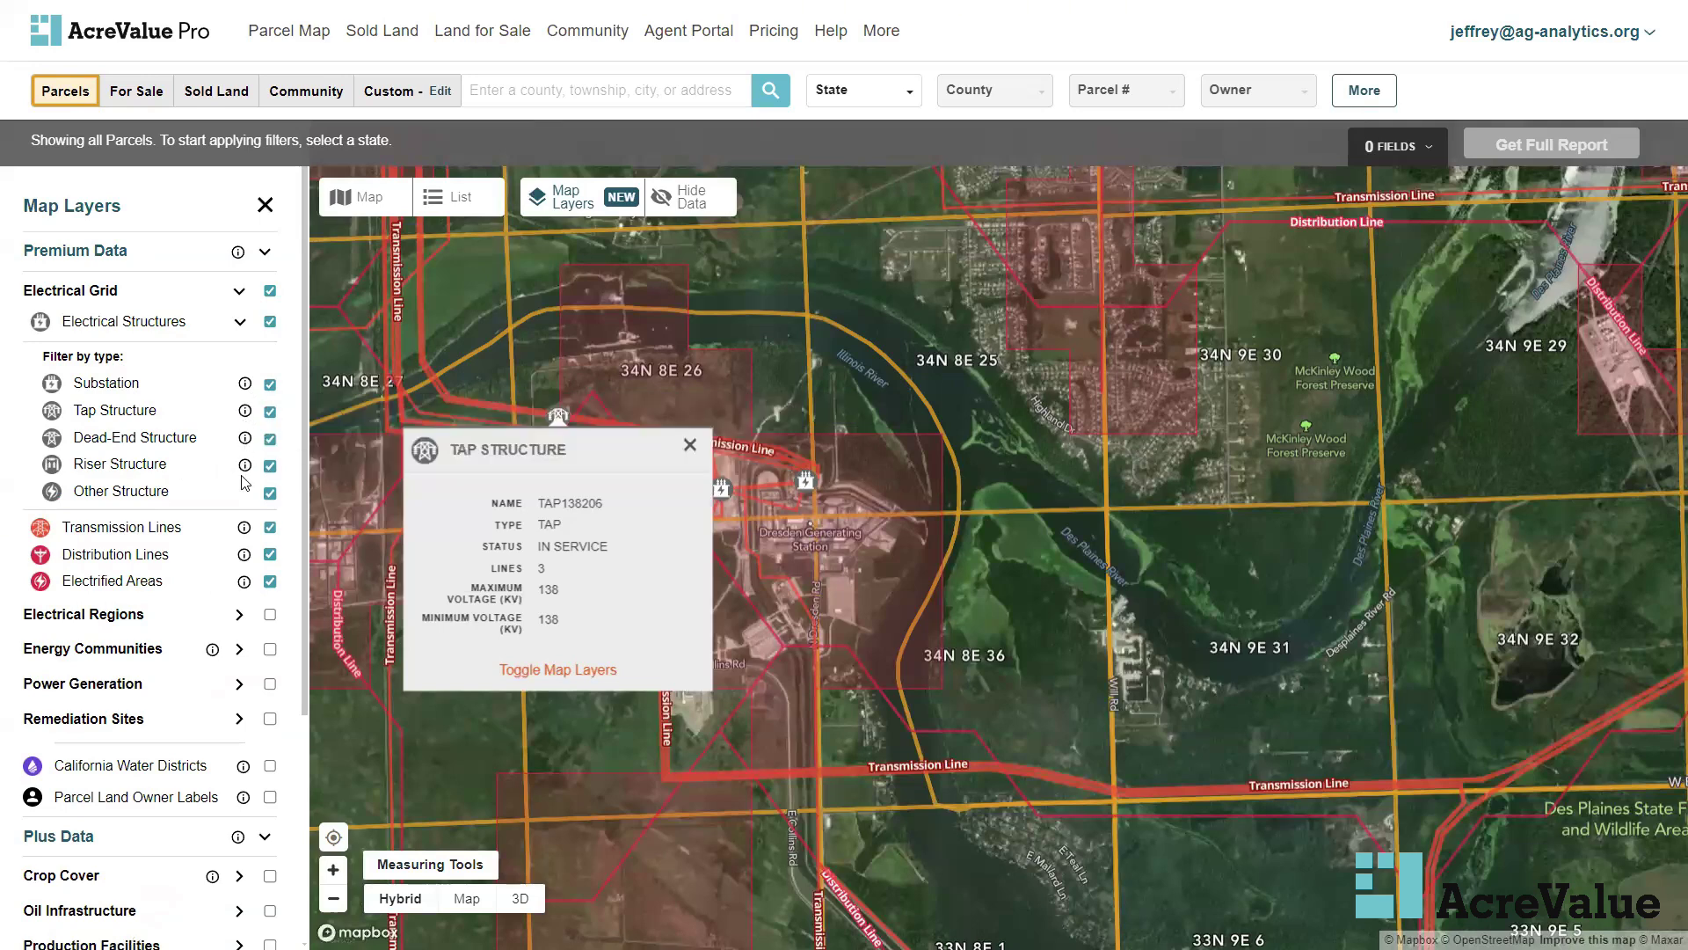
mouse_move(245, 472)
mouse_move(246, 419)
left_click(226, 330)
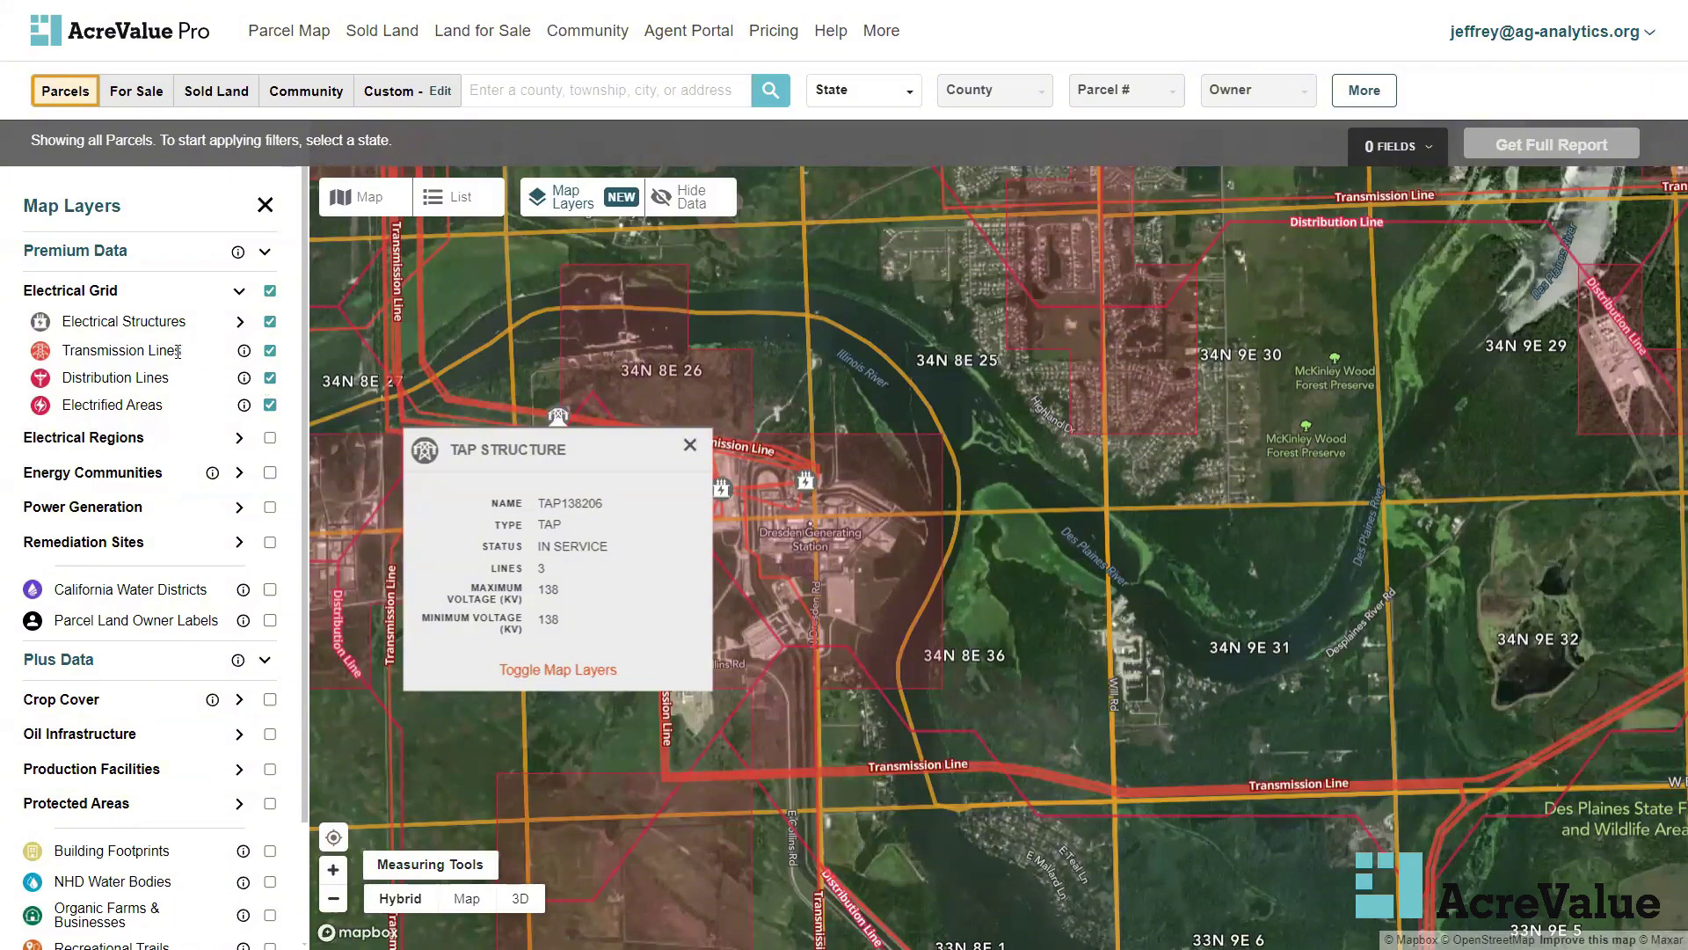
left_click(690, 446)
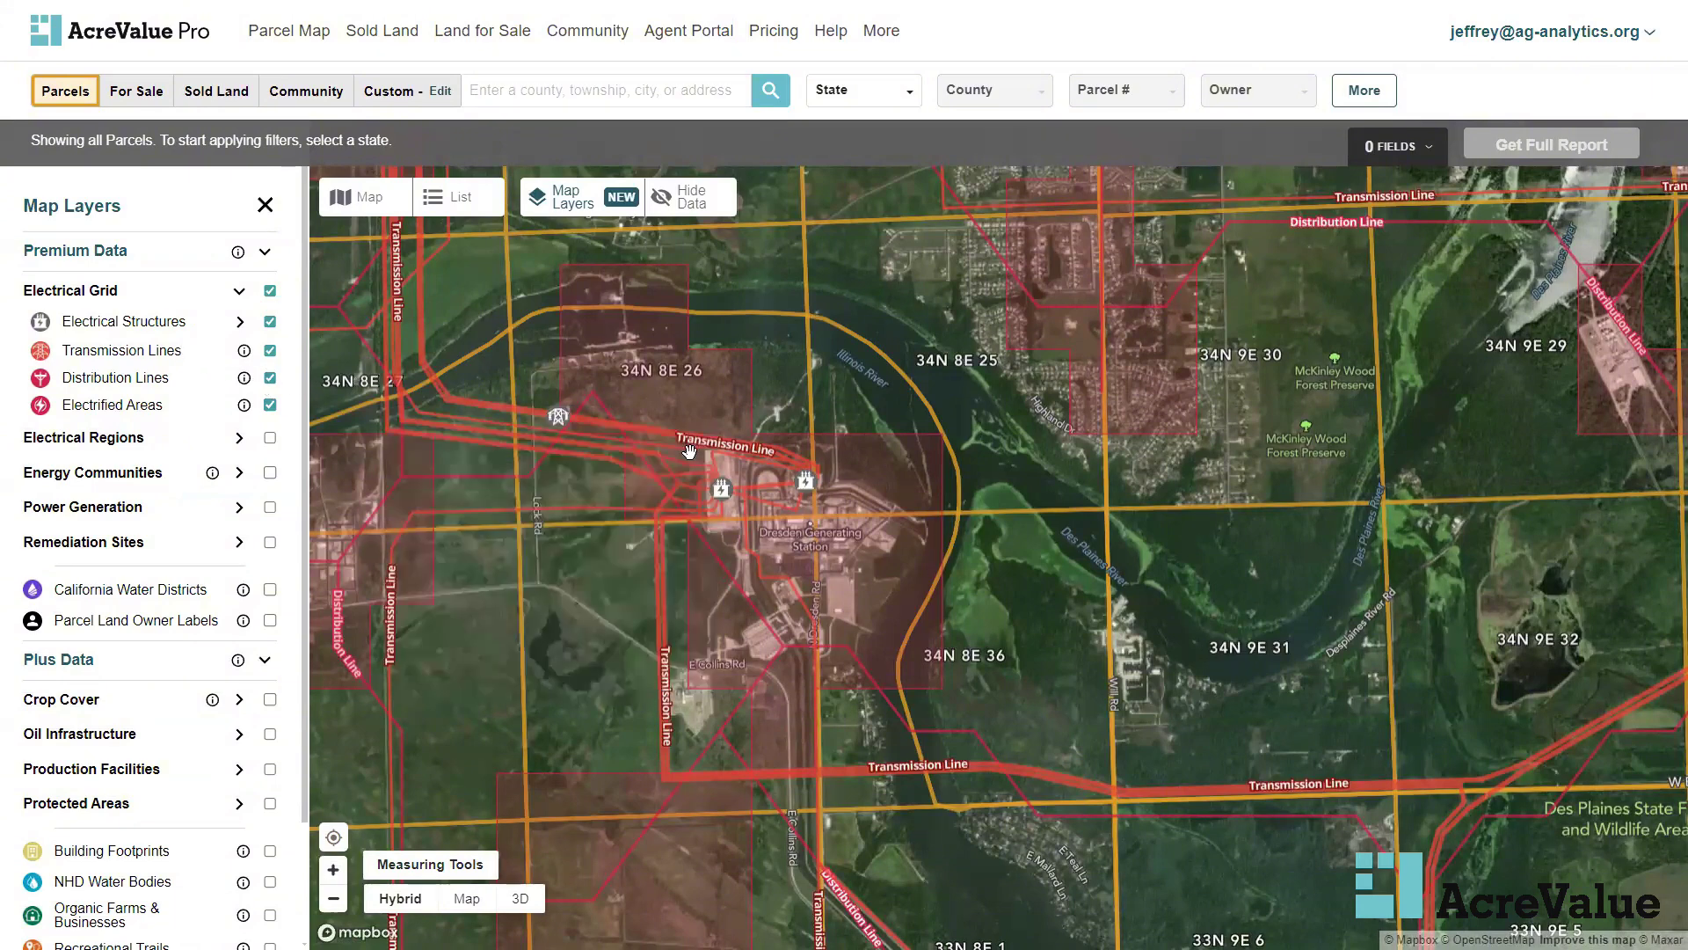
View the full details of the transmission line running west from Dresden Generating Station, and close them
mouse_move(690, 444)
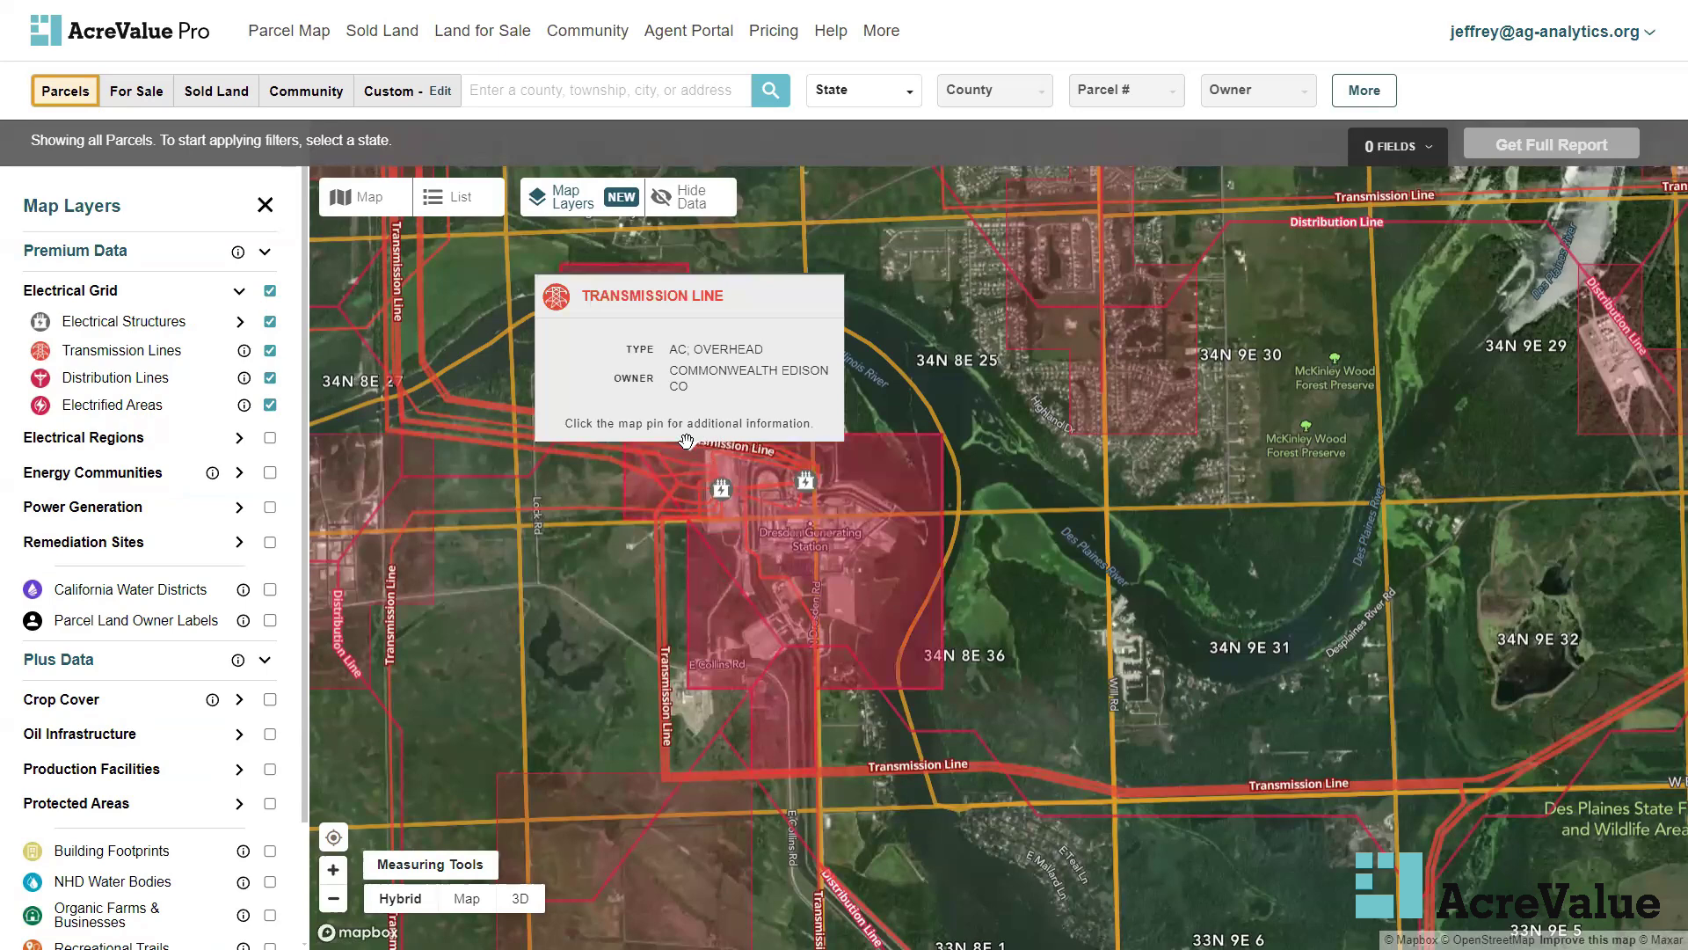
left_click(513, 410)
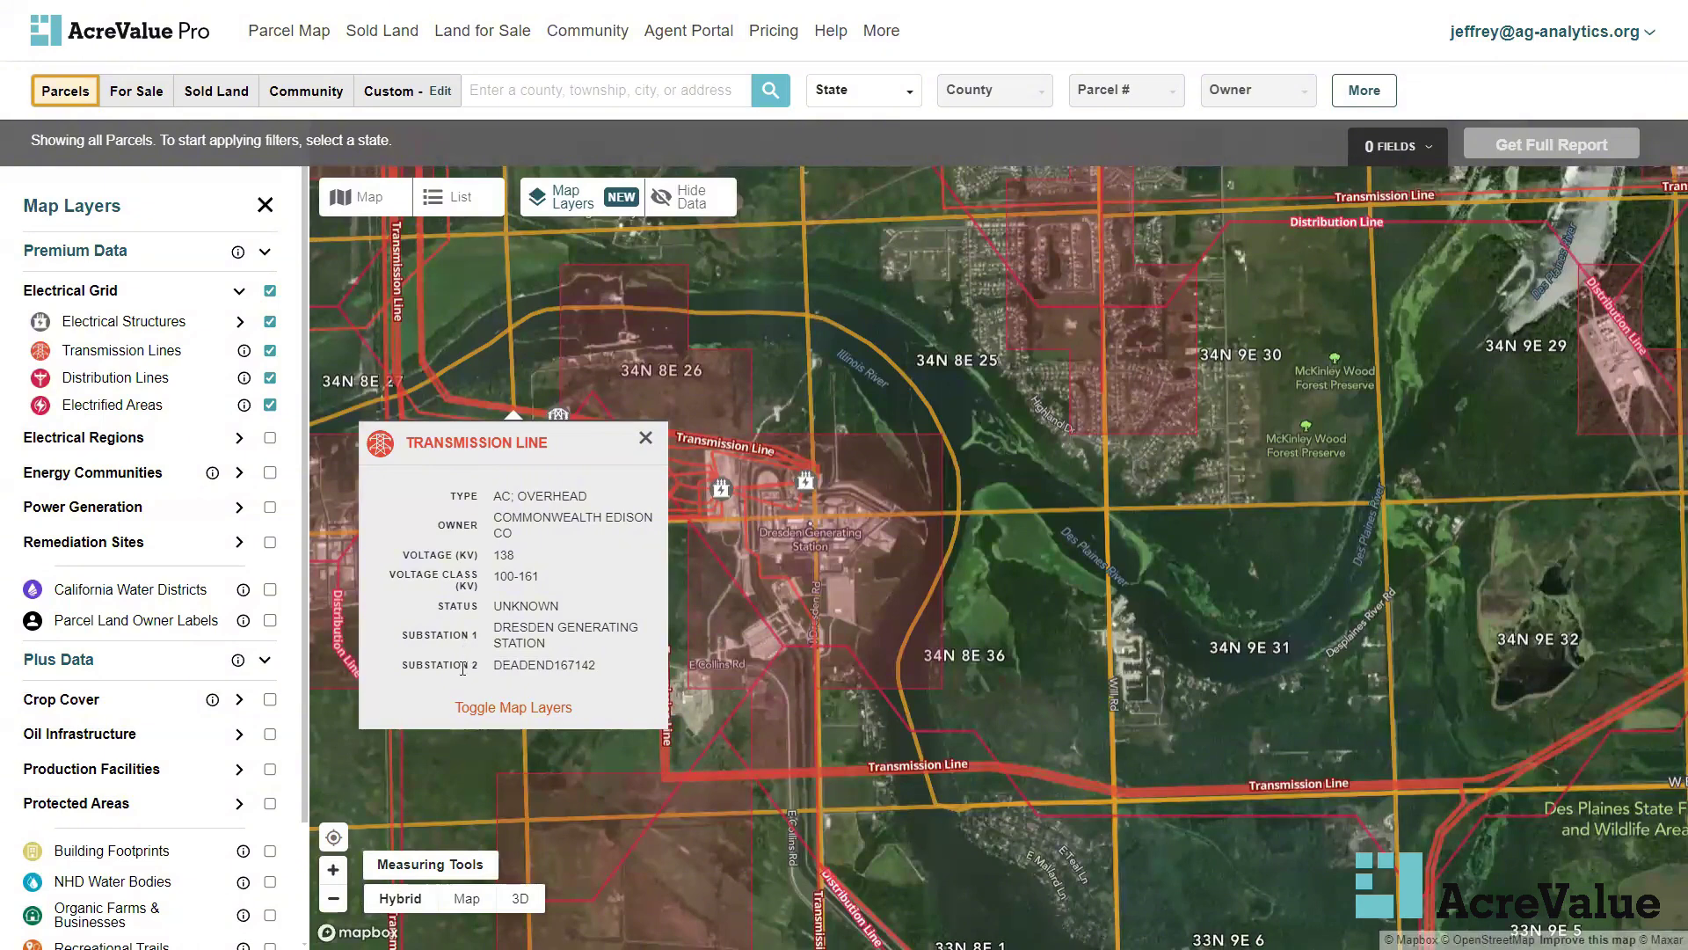
left_click(643, 444)
Read the descriptions of the distribution and transmission line layers, and view the details of the electrified area in section 34N 8E 26
mouse_move(248, 387)
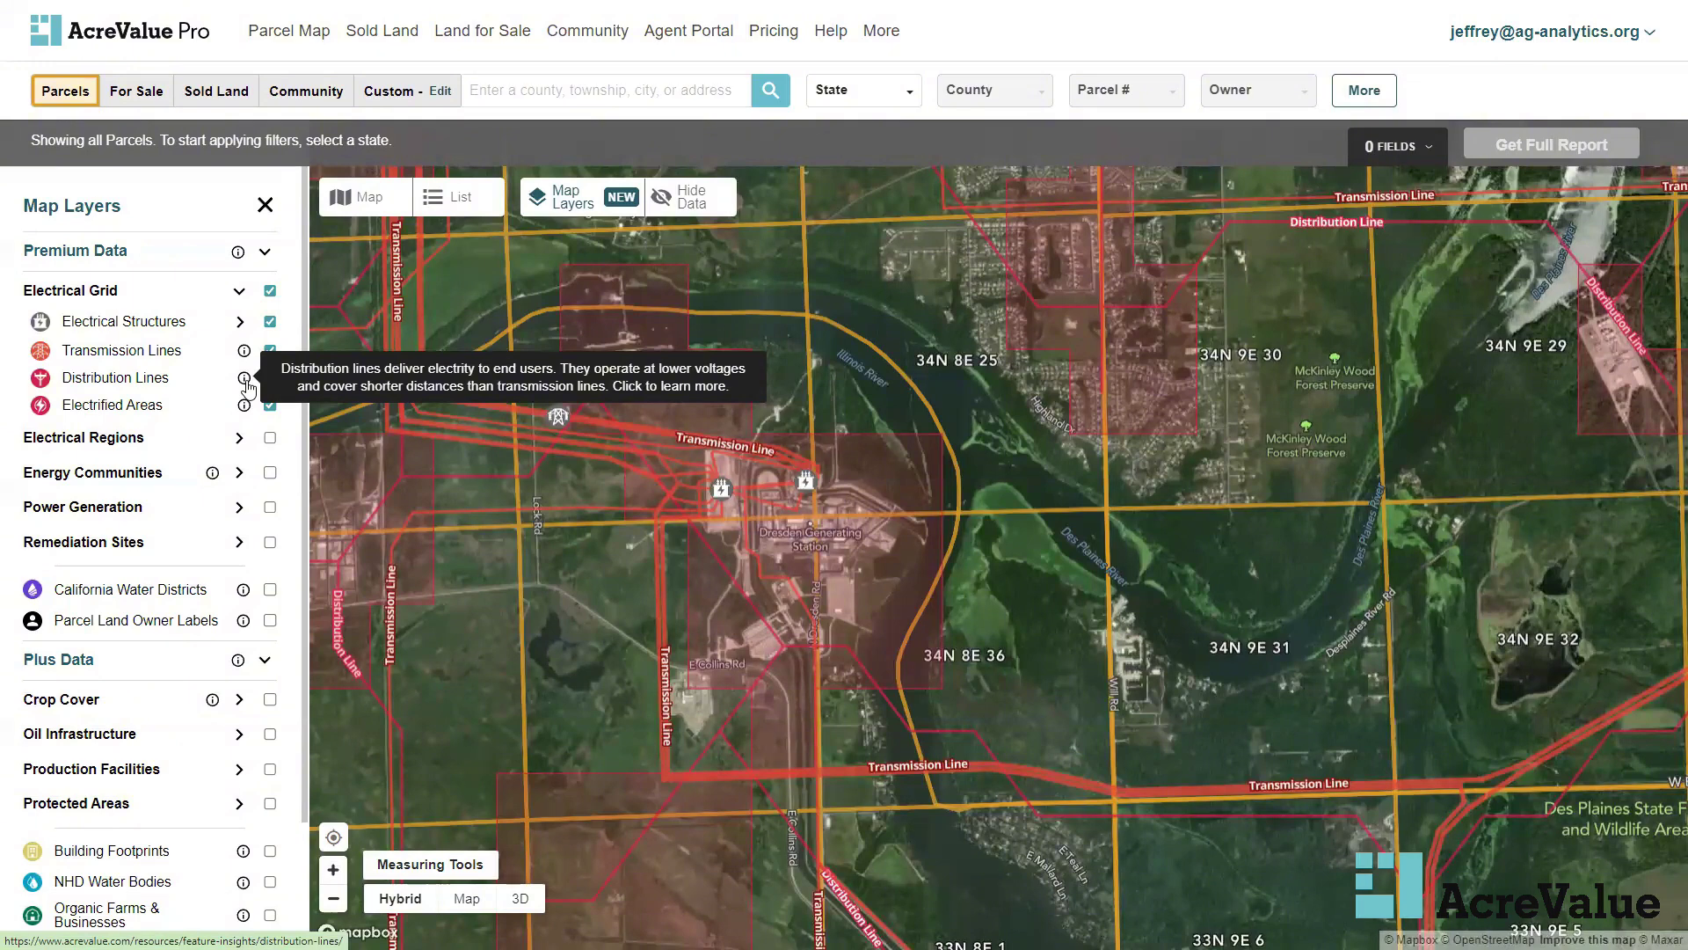
mouse_move(240, 357)
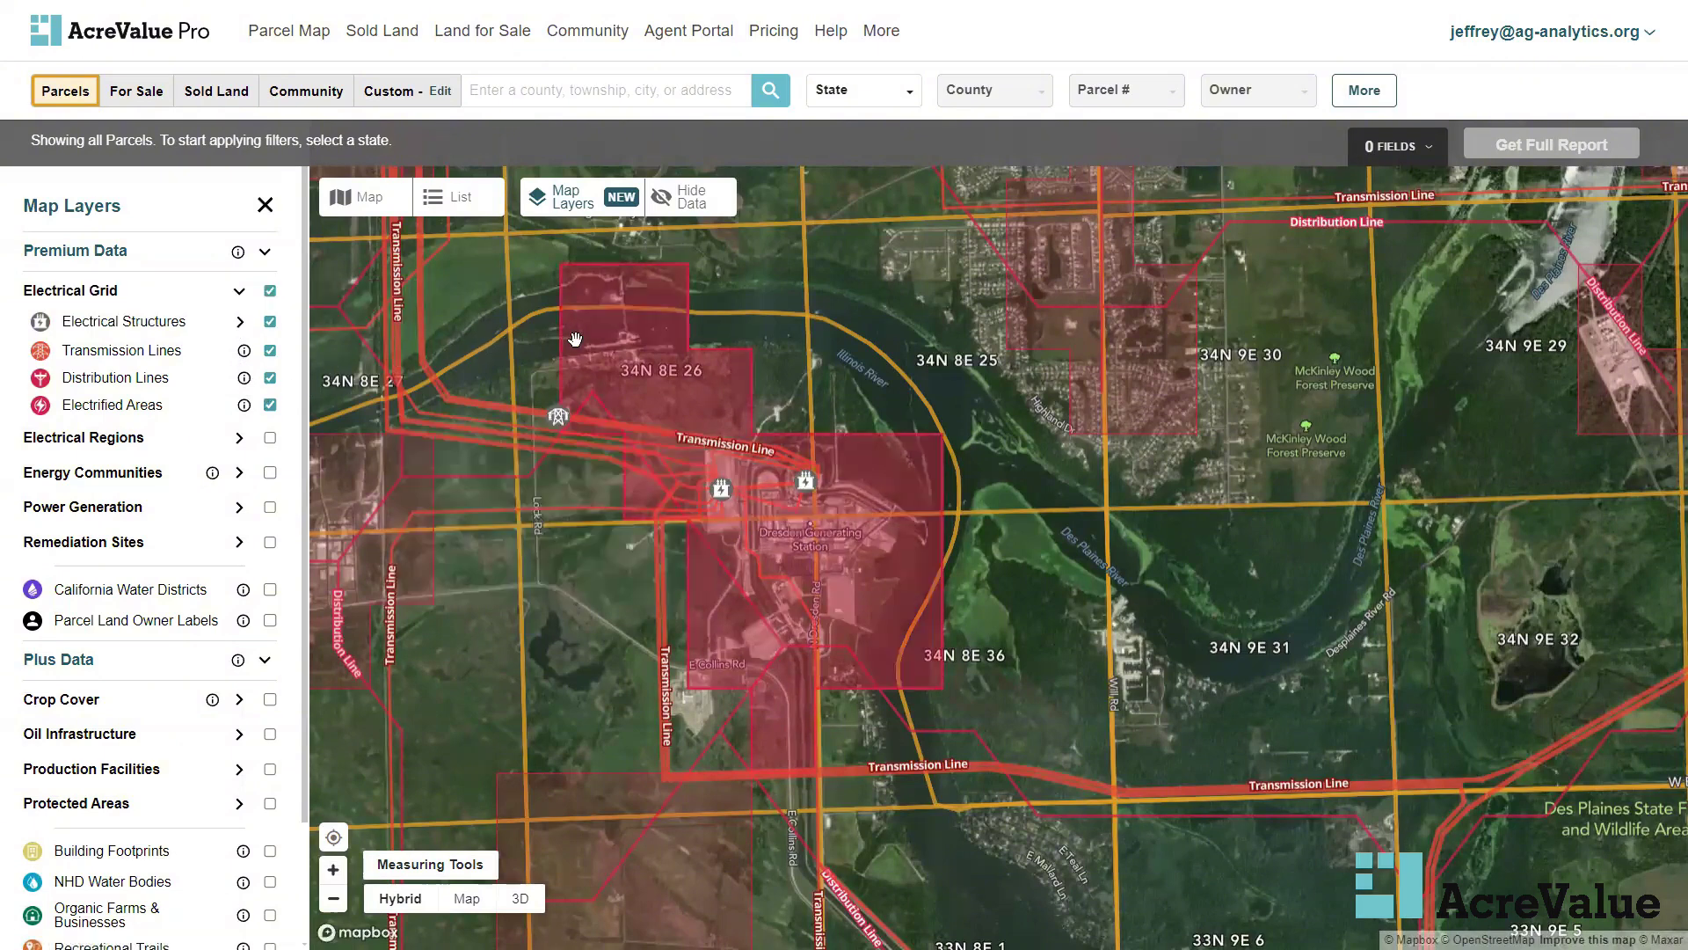
left_click(602, 327)
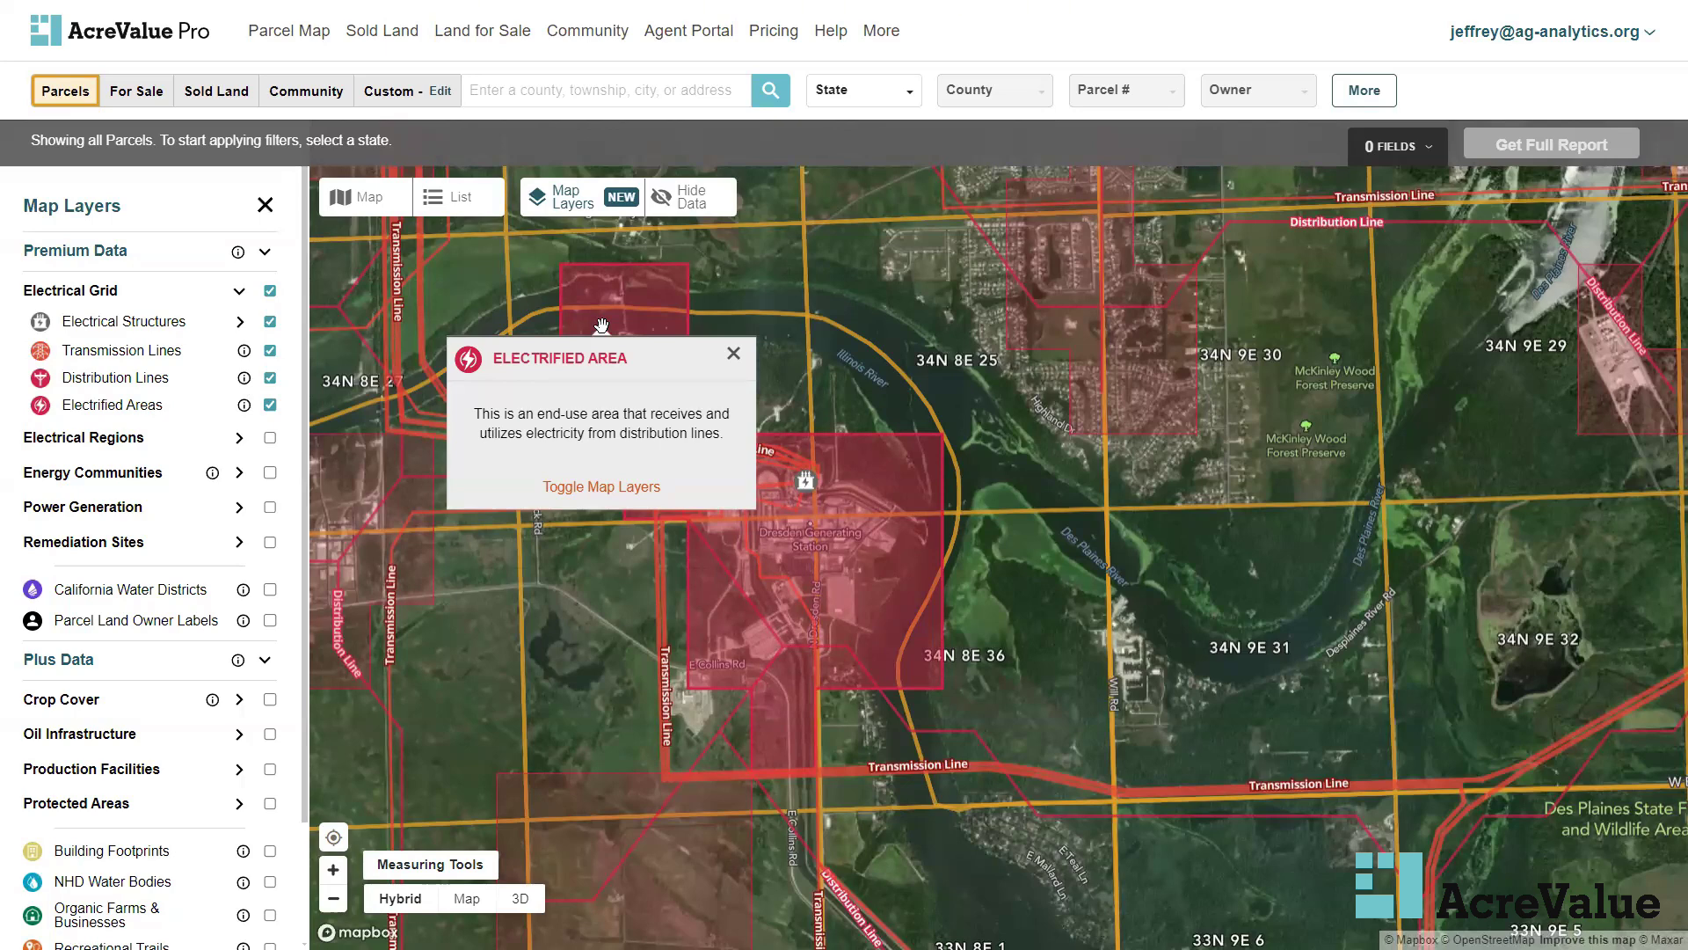
left_click(735, 353)
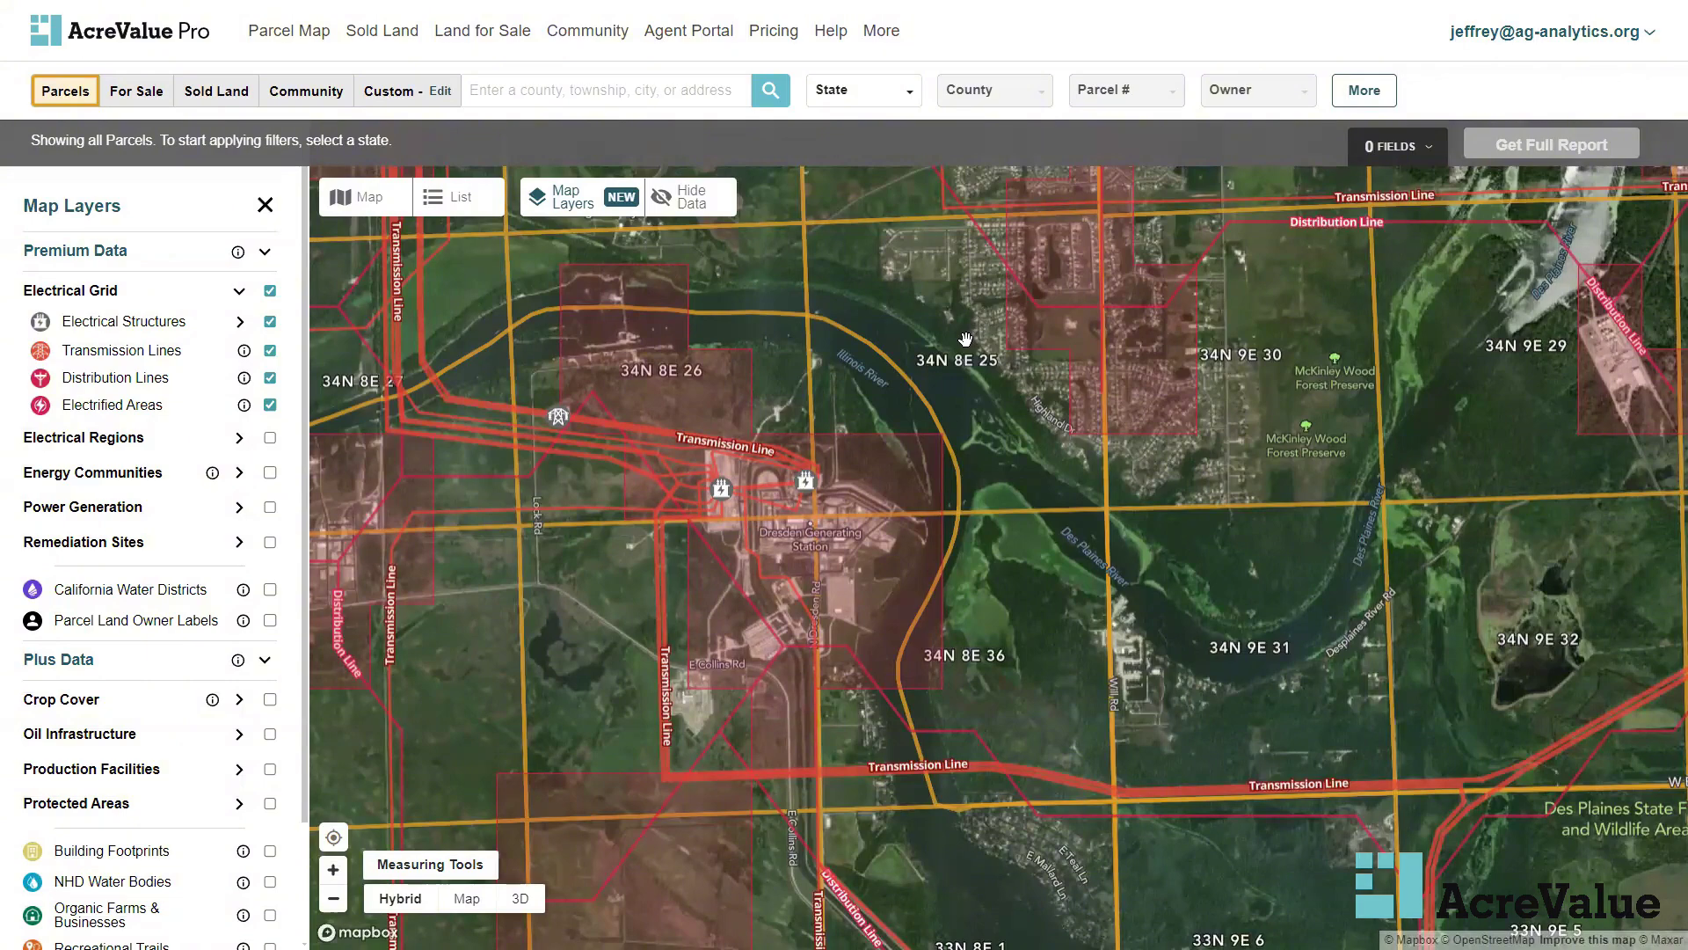
Turn off and collapse the Electrical Grid layers, and turn on Electric Retail Territories under Electrical Regions
left_click(269, 298)
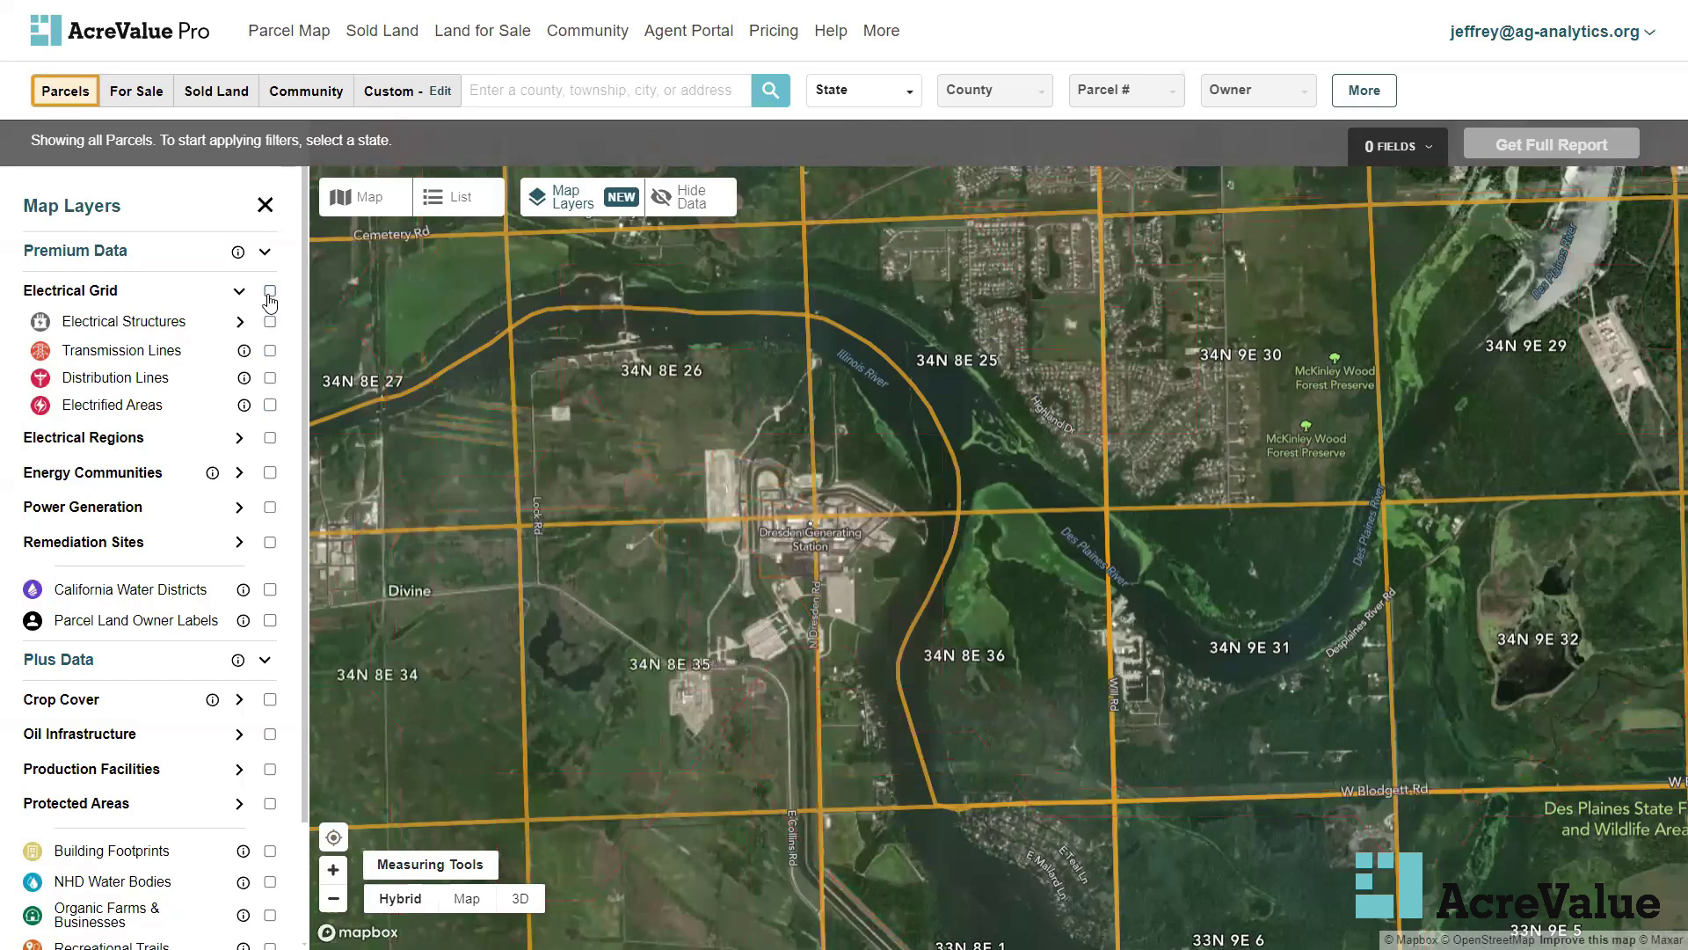
left_click(237, 292)
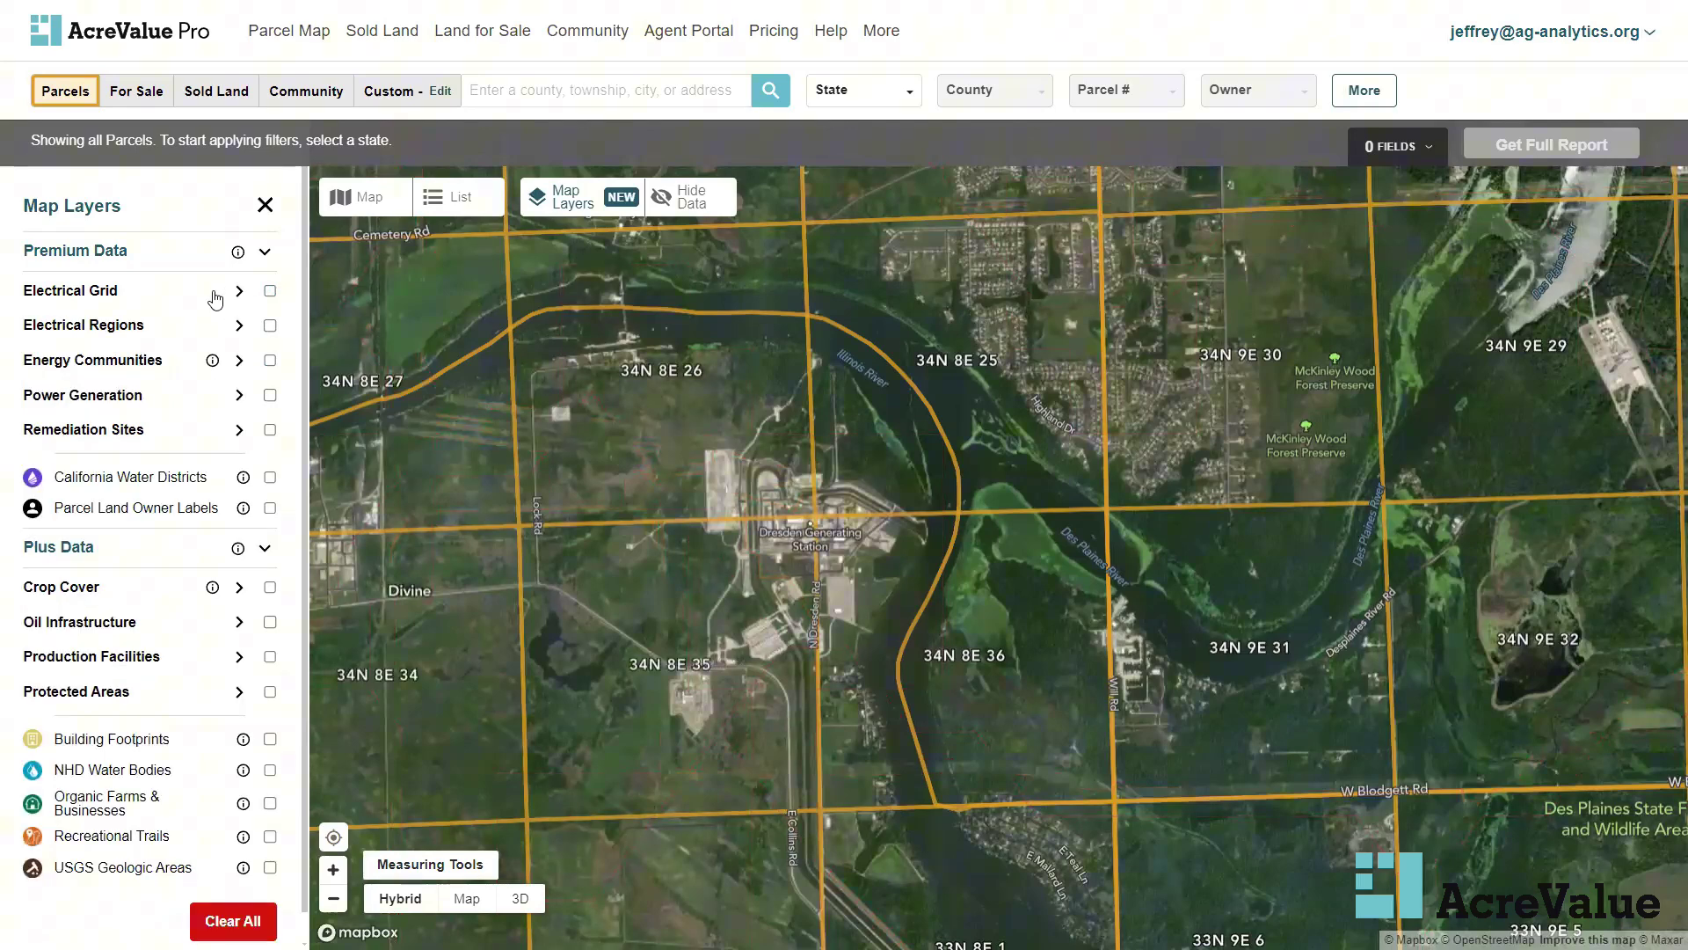
left_click(139, 329)
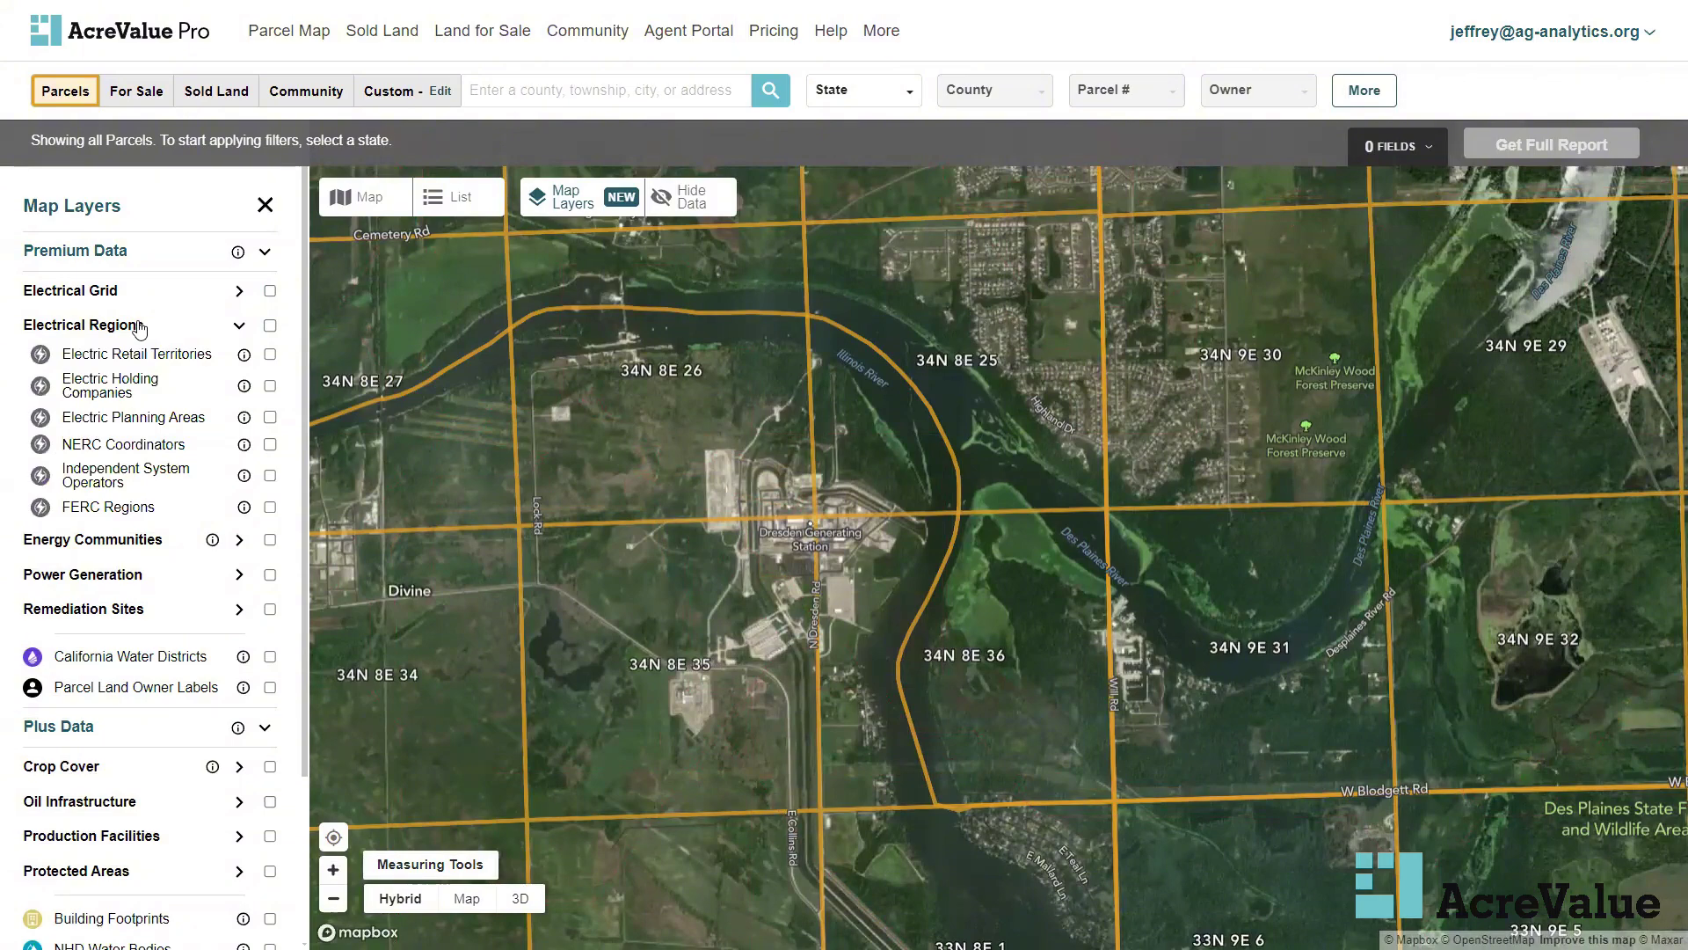
left_click(270, 355)
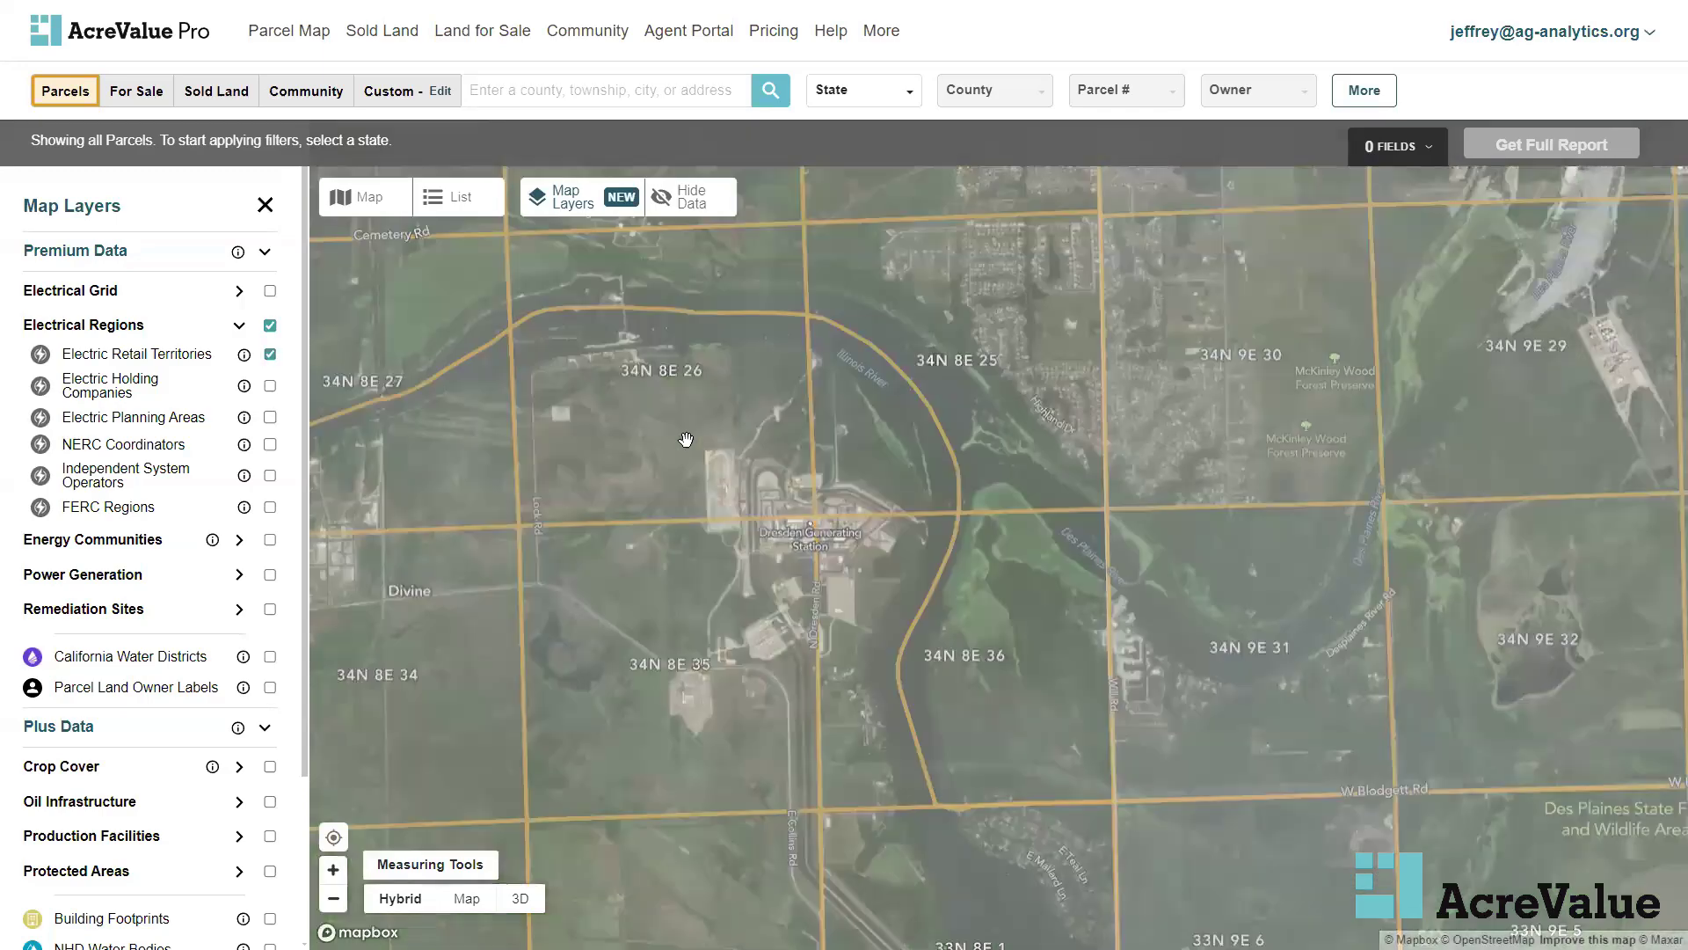
Read the Electric Retail Territories description and view the details of the territory covering the Channahon and Elwood area
scroll(686, 439, "down", 5)
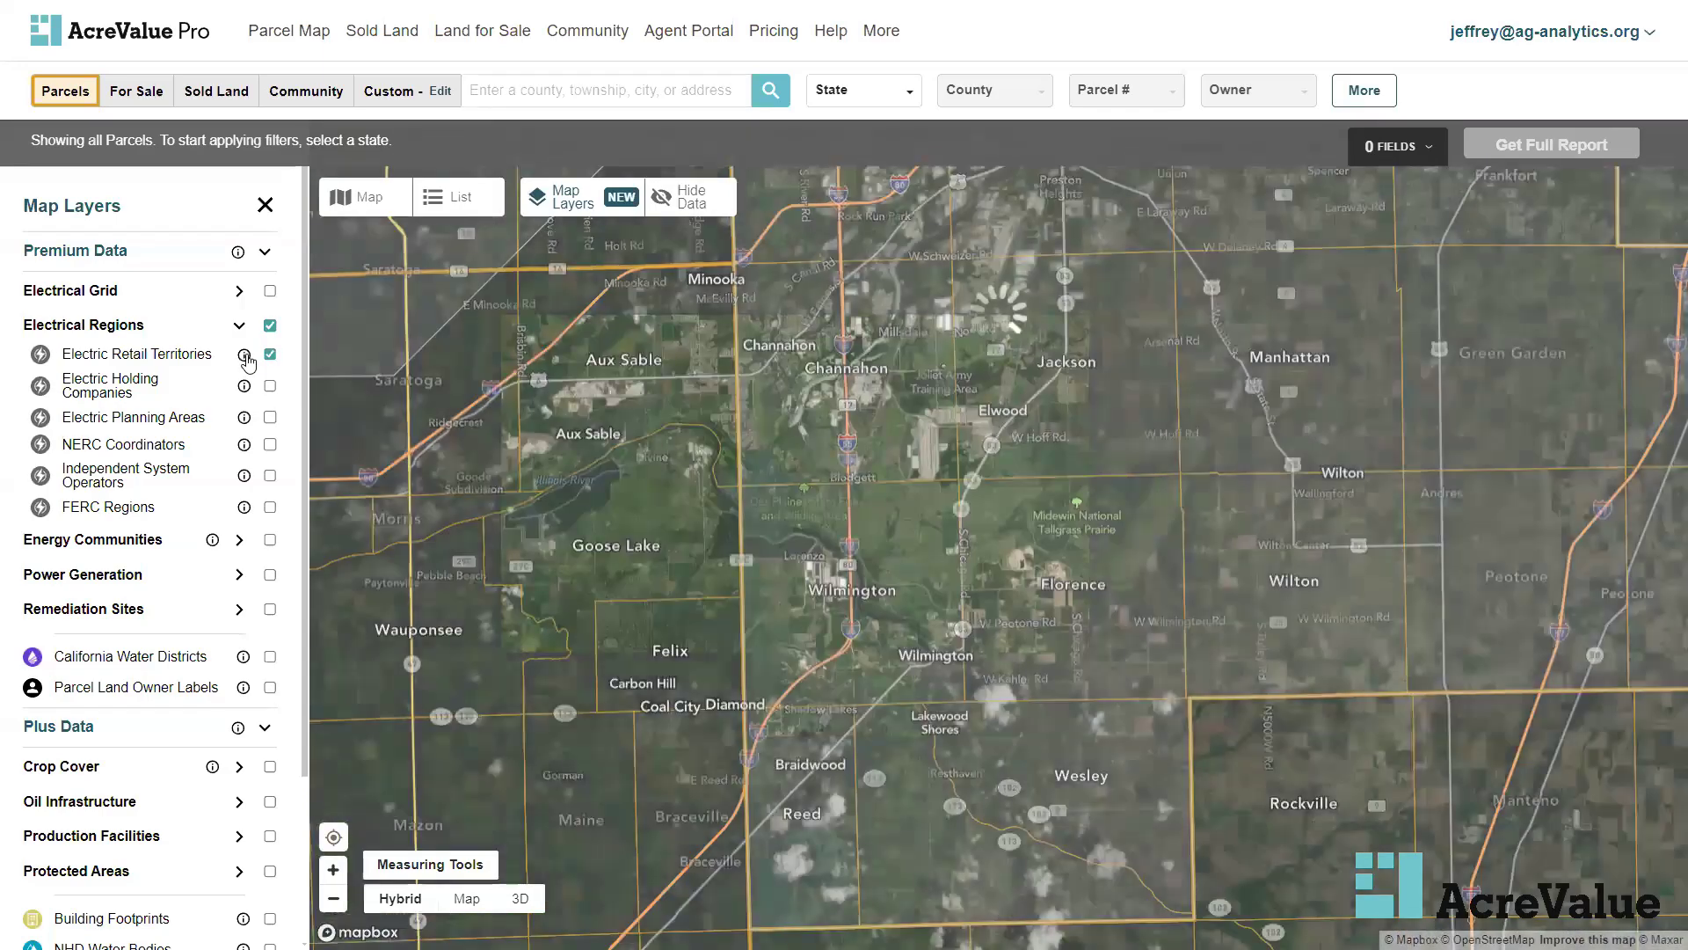
mouse_move(247, 360)
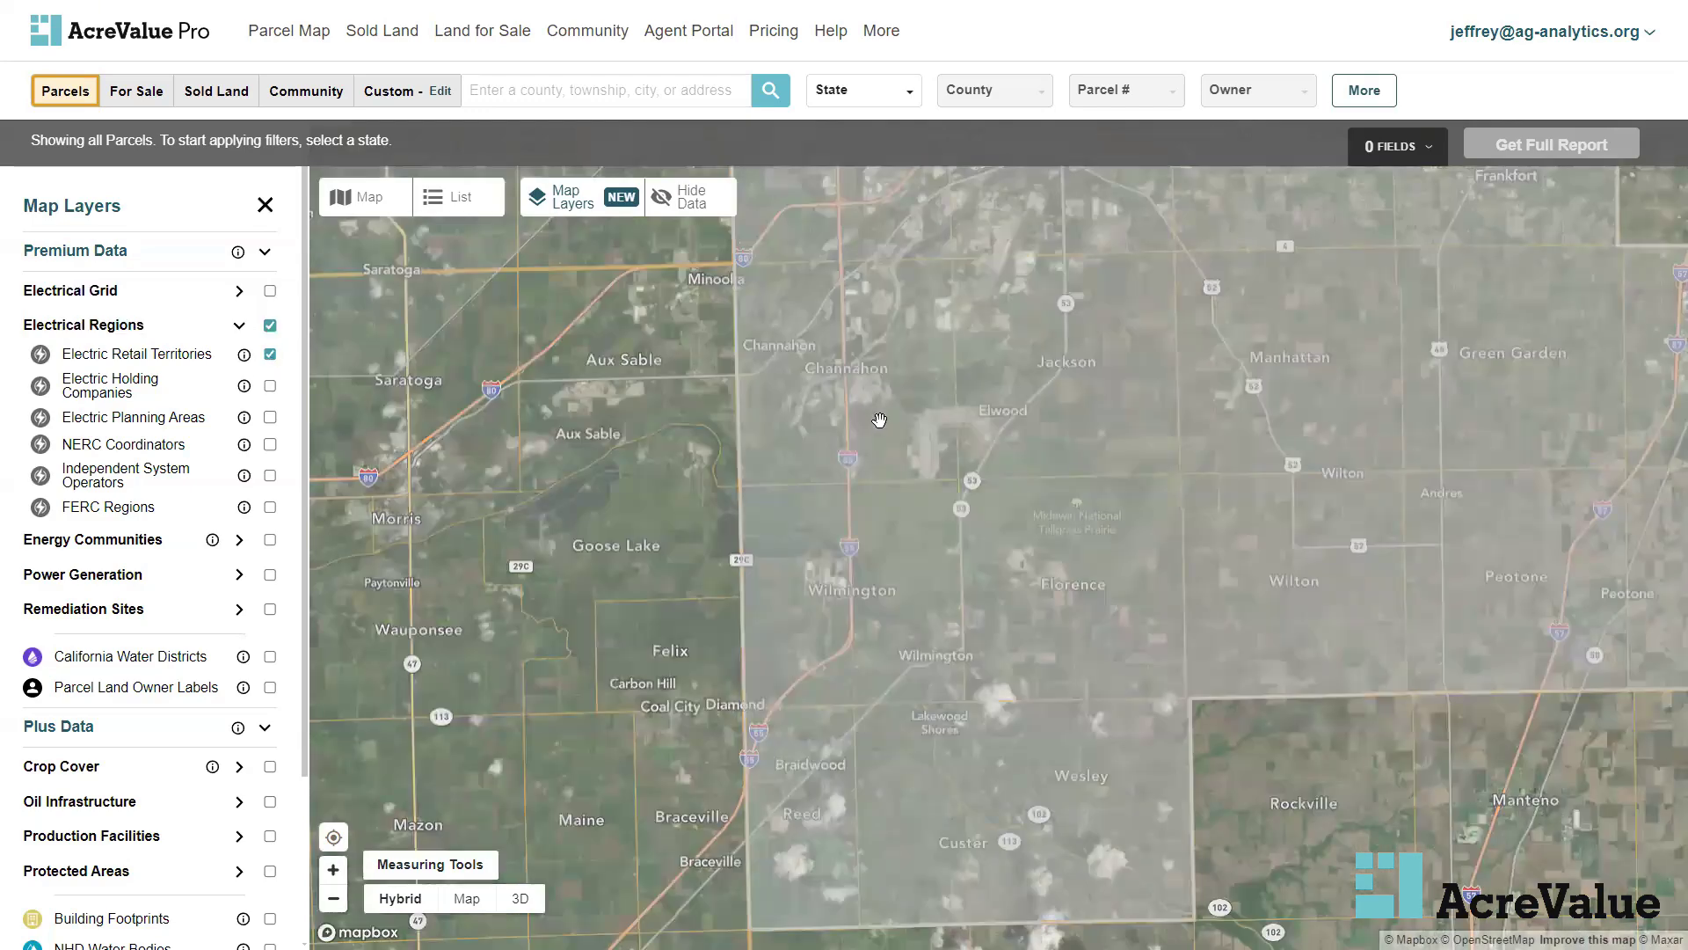
left_click(880, 421)
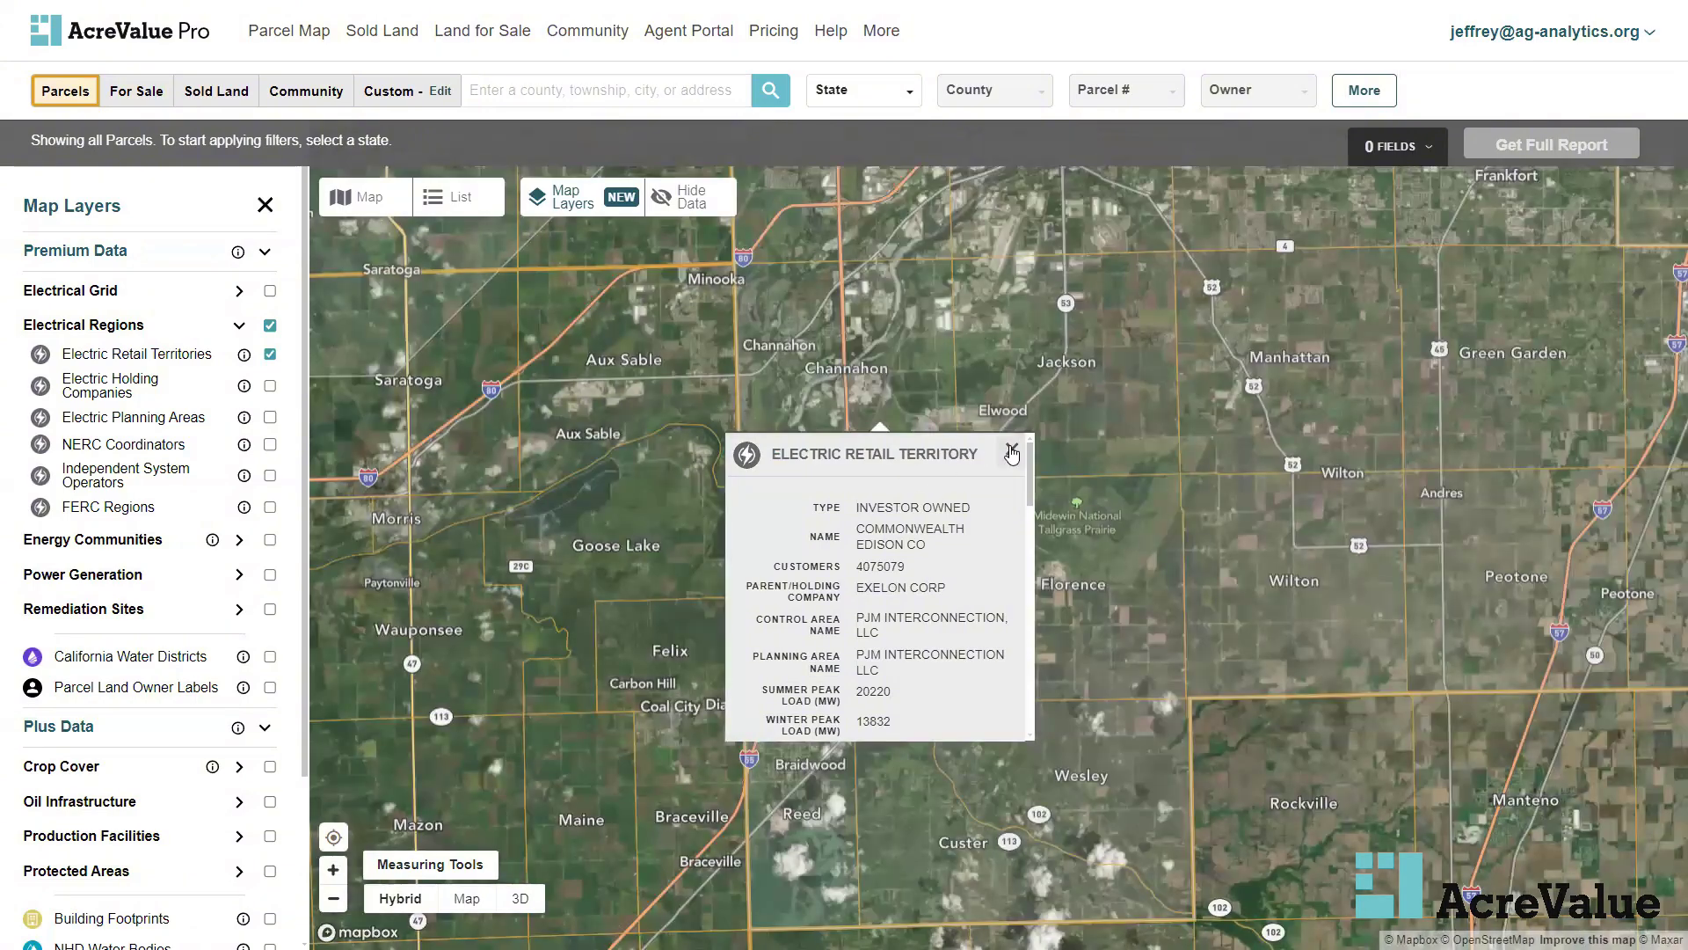
Close the open territory details, then view the retail territory in Will County east of Channahon and highlight its company name
left_click(1011, 453)
scroll(1012, 519, "down", 3)
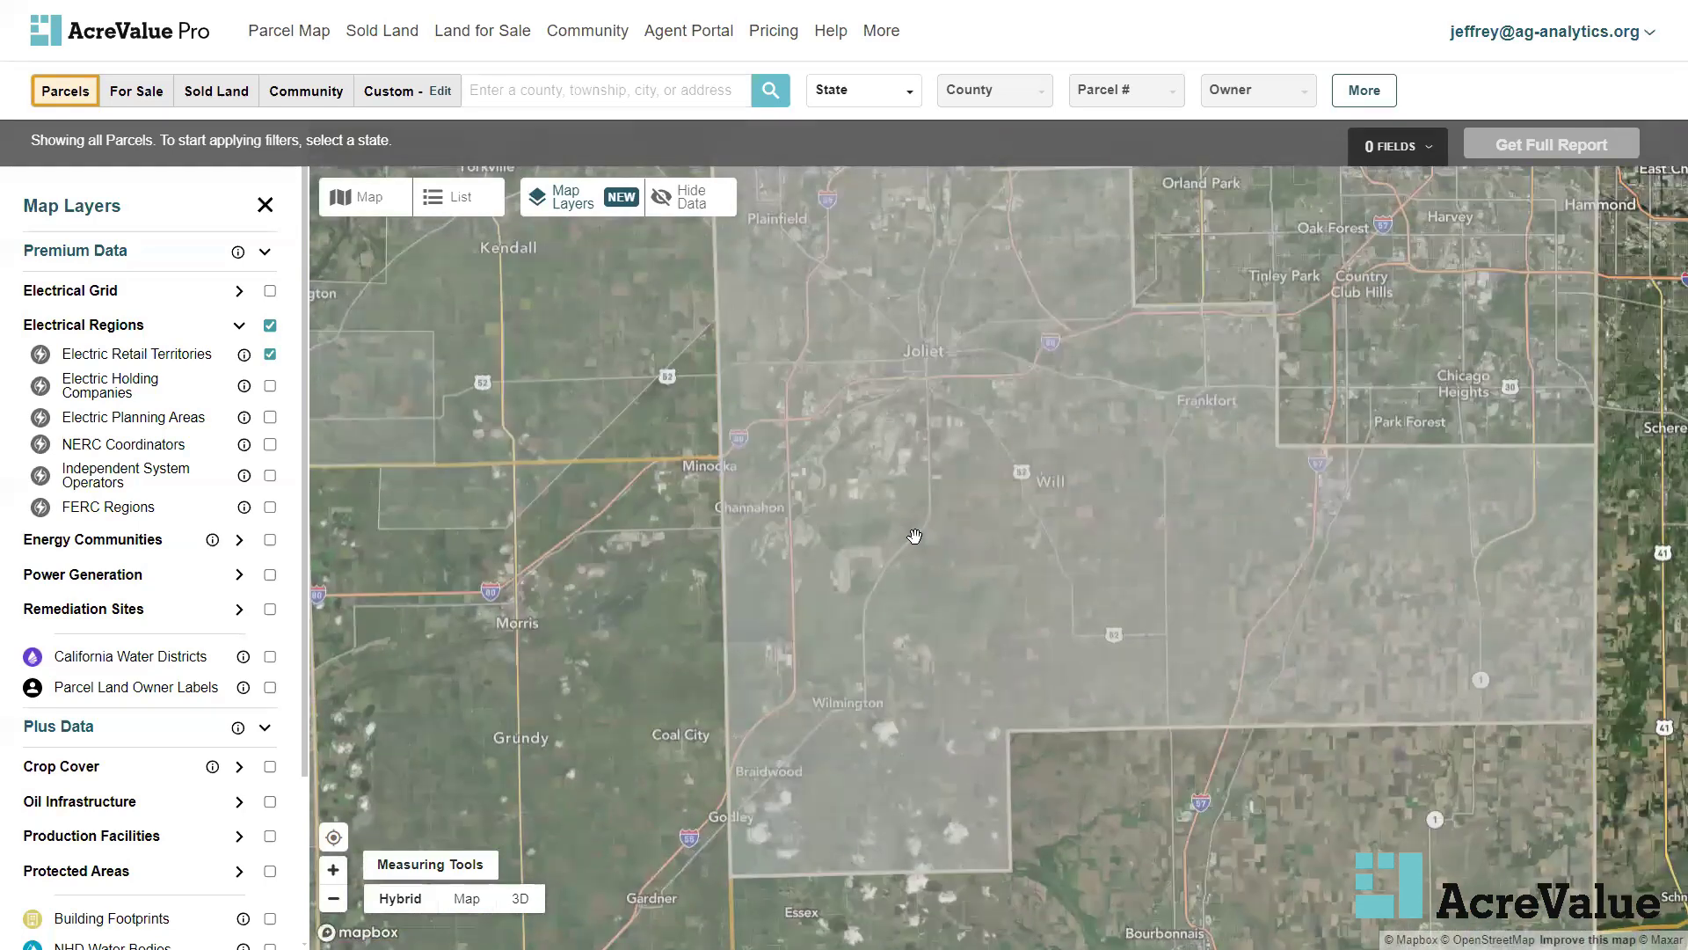
left_click(887, 517)
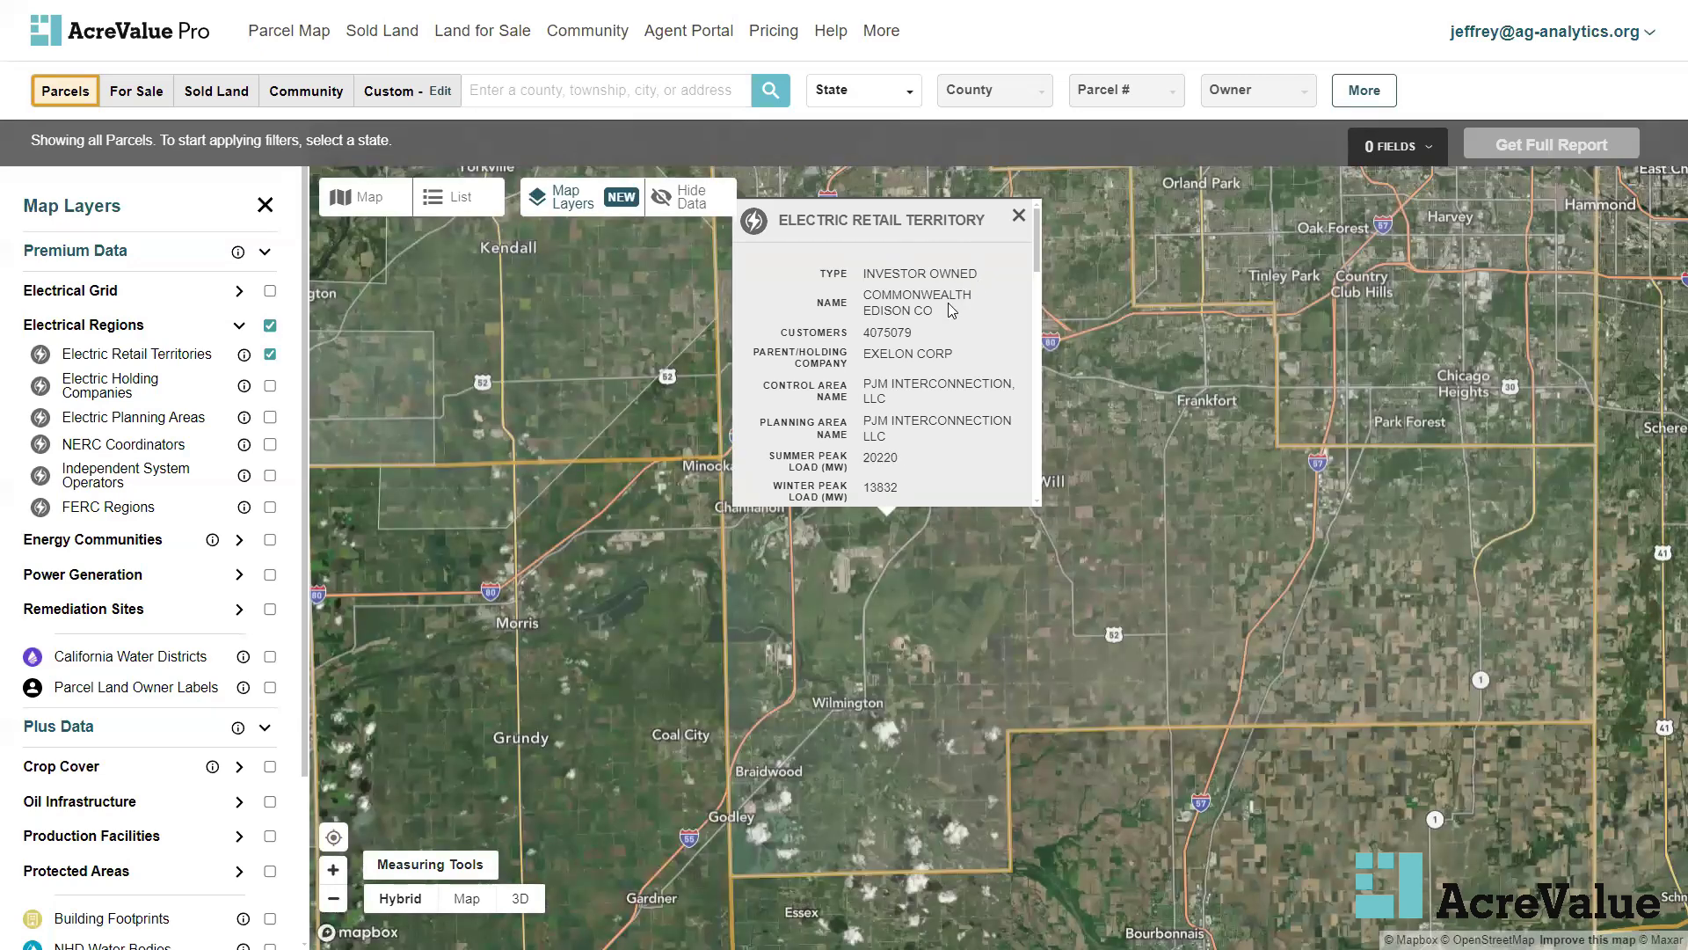
left_click_drag(934, 309, 868, 297)
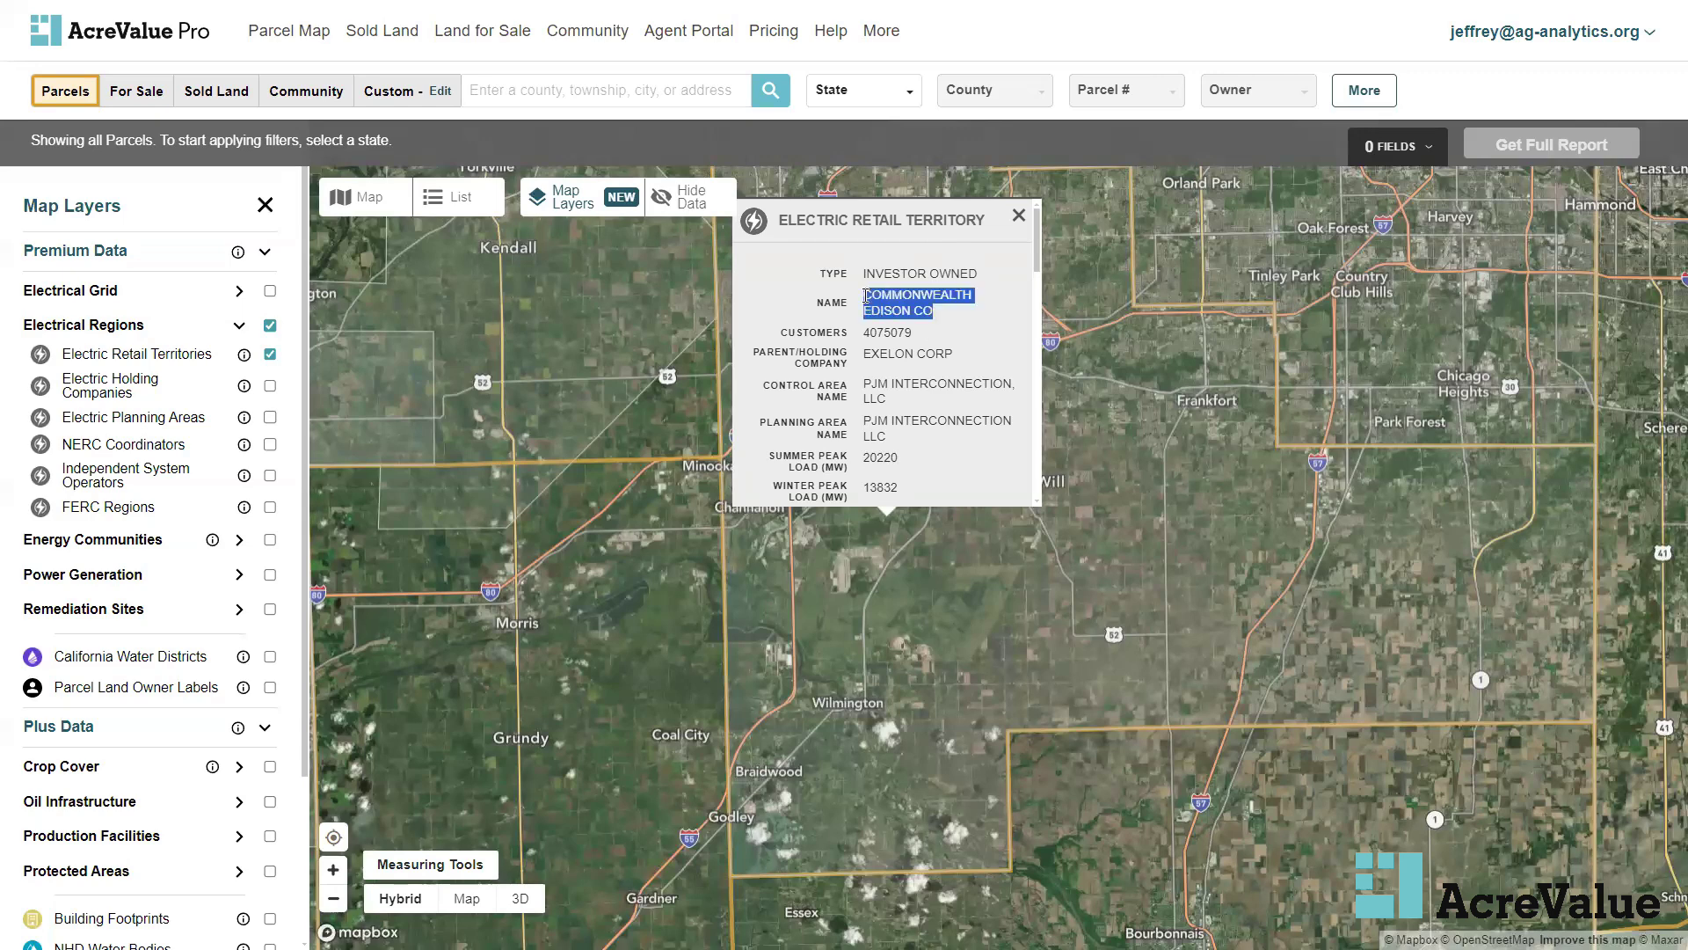
left_click(964, 307)
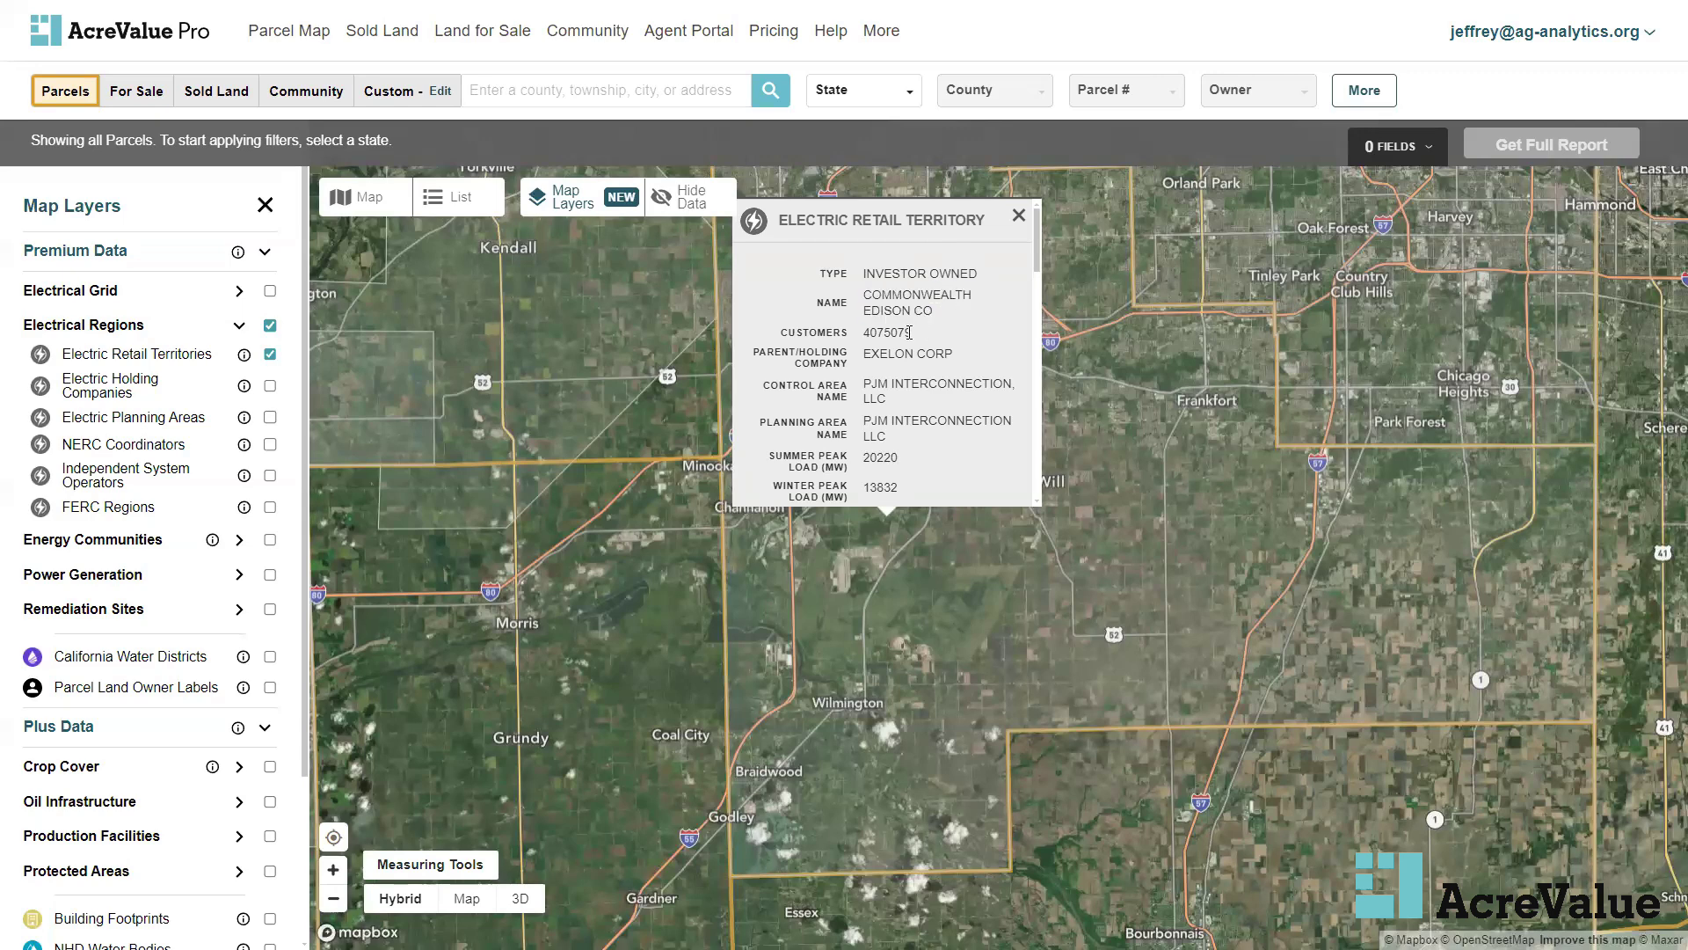
Read through the Commonwealth Edison Co entry's customer, parent company, control area, peak load and energy fields
scroll(941, 356, "down", 2)
scroll(943, 353, "up", 2)
scroll(887, 413, "down", 3)
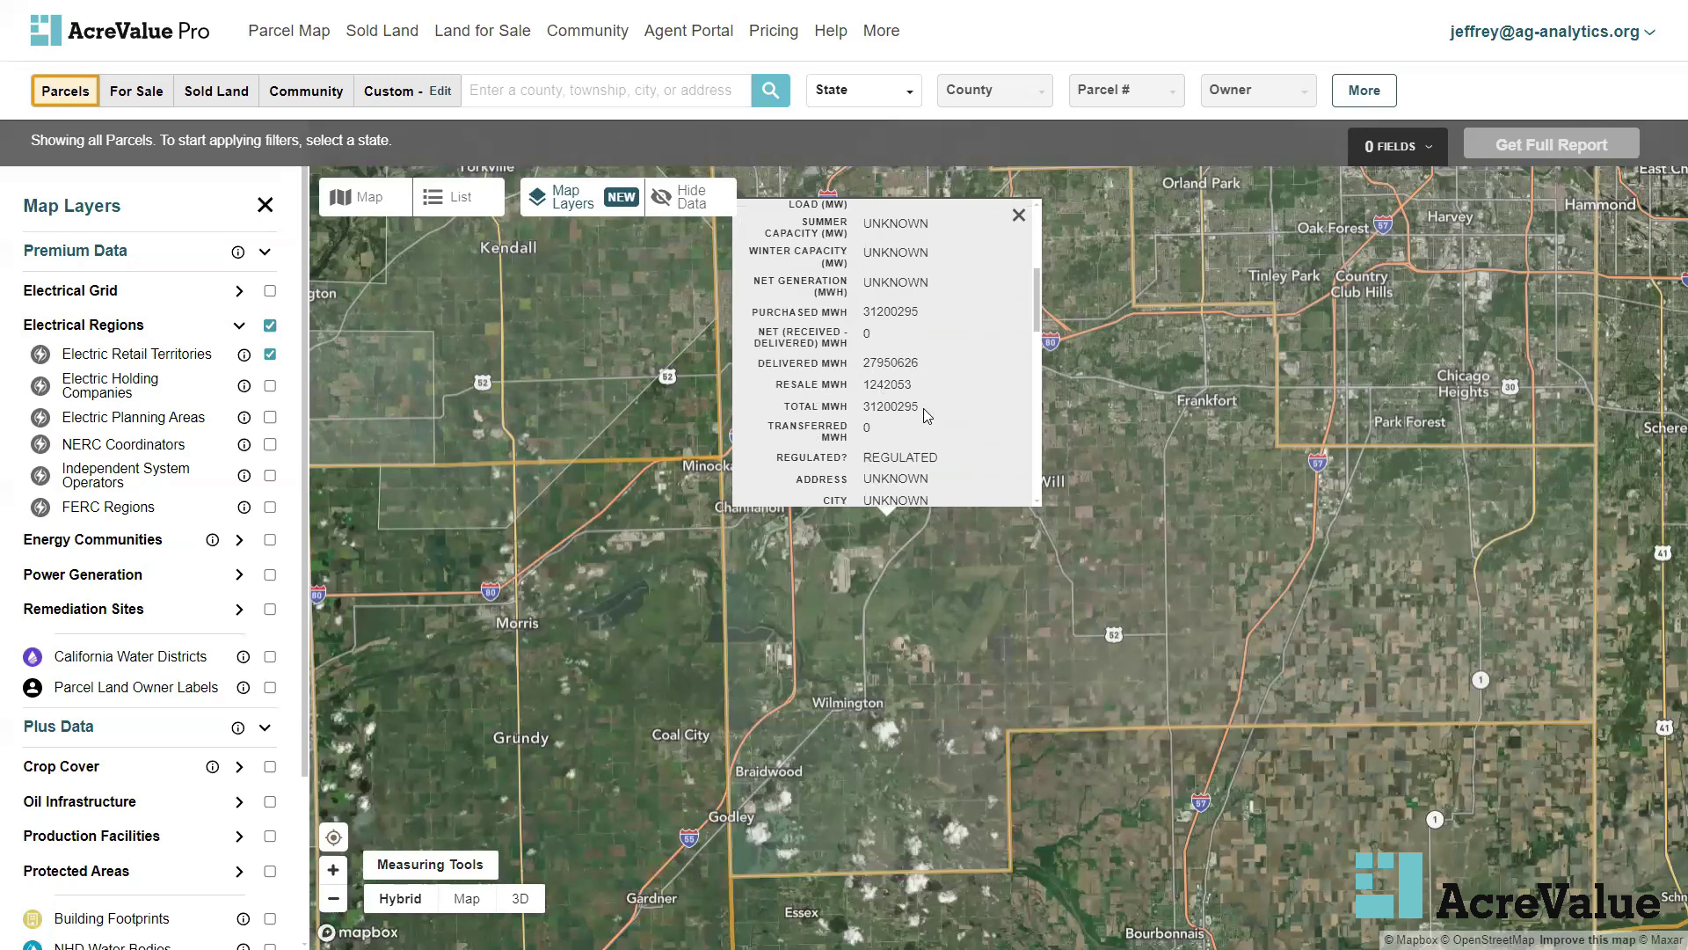
scroll(920, 408, "up", 2)
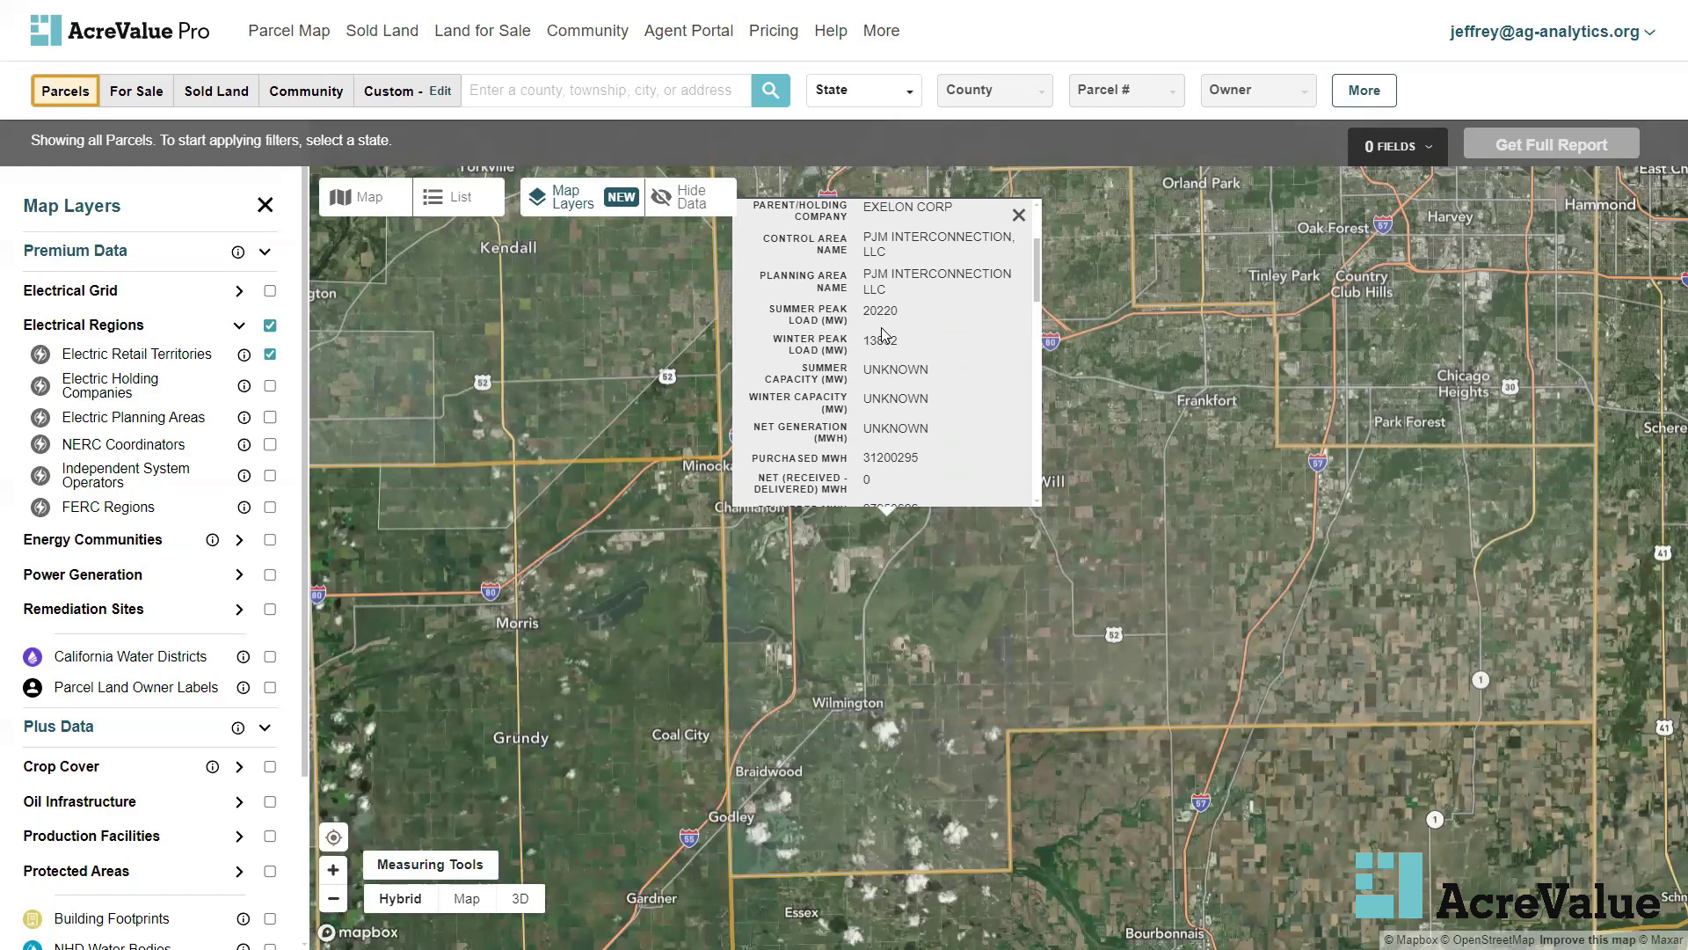
scroll(883, 333, "down", 3)
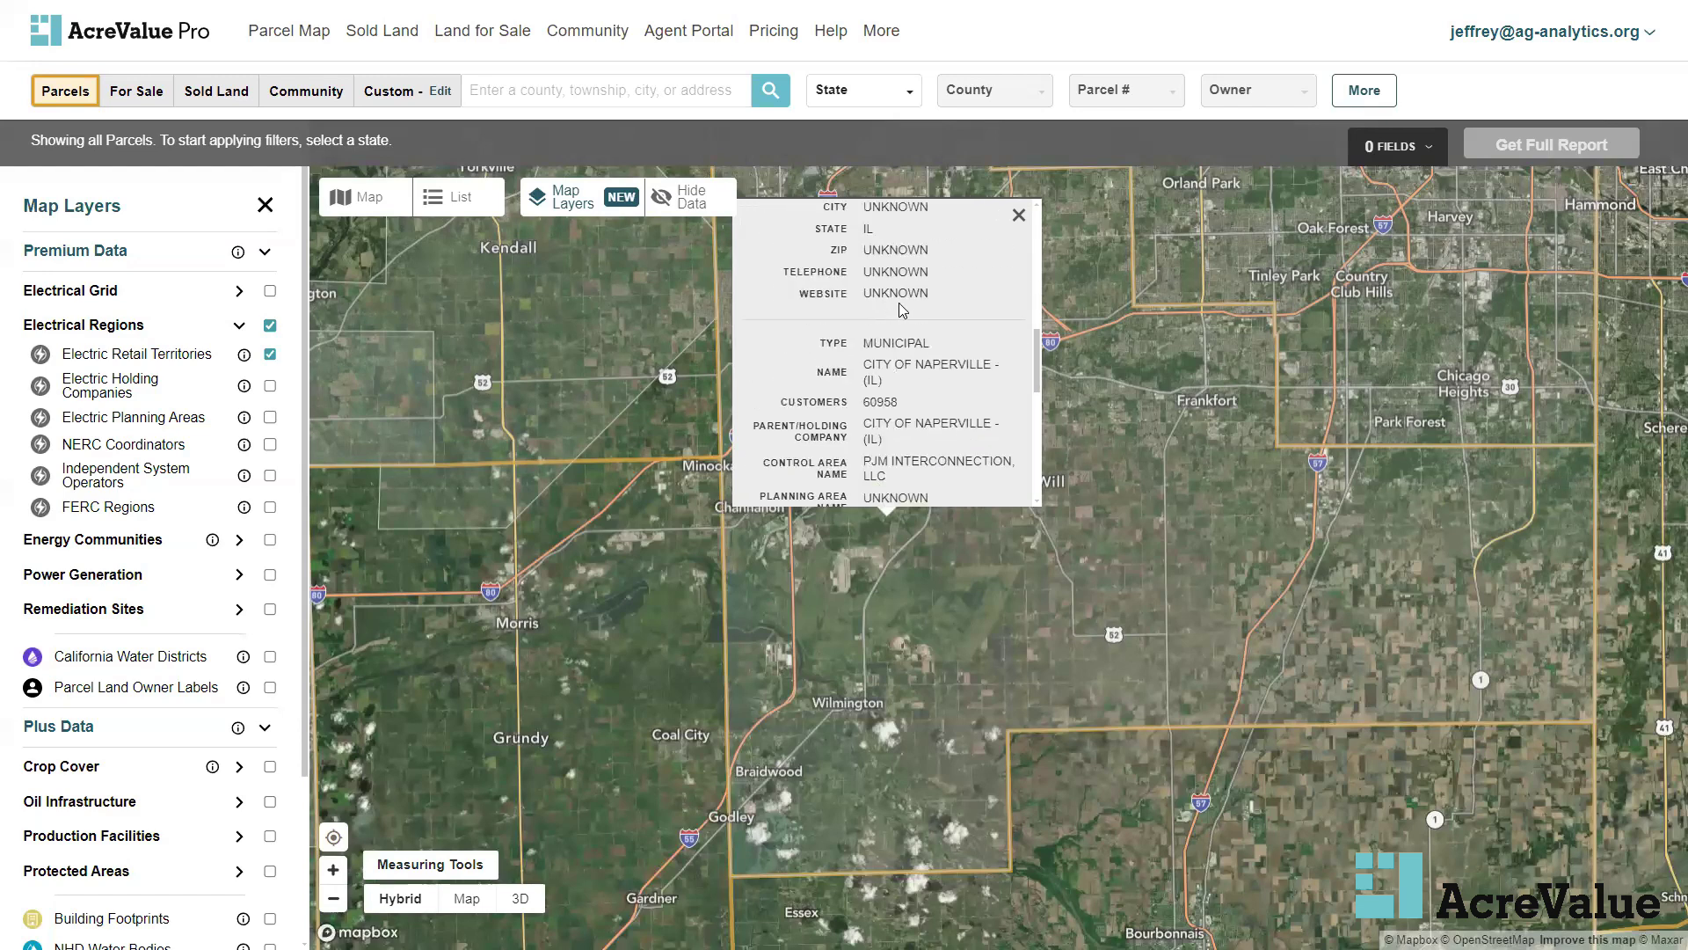
scroll(899, 302, "down", 1)
scroll(899, 302, "up", 4)
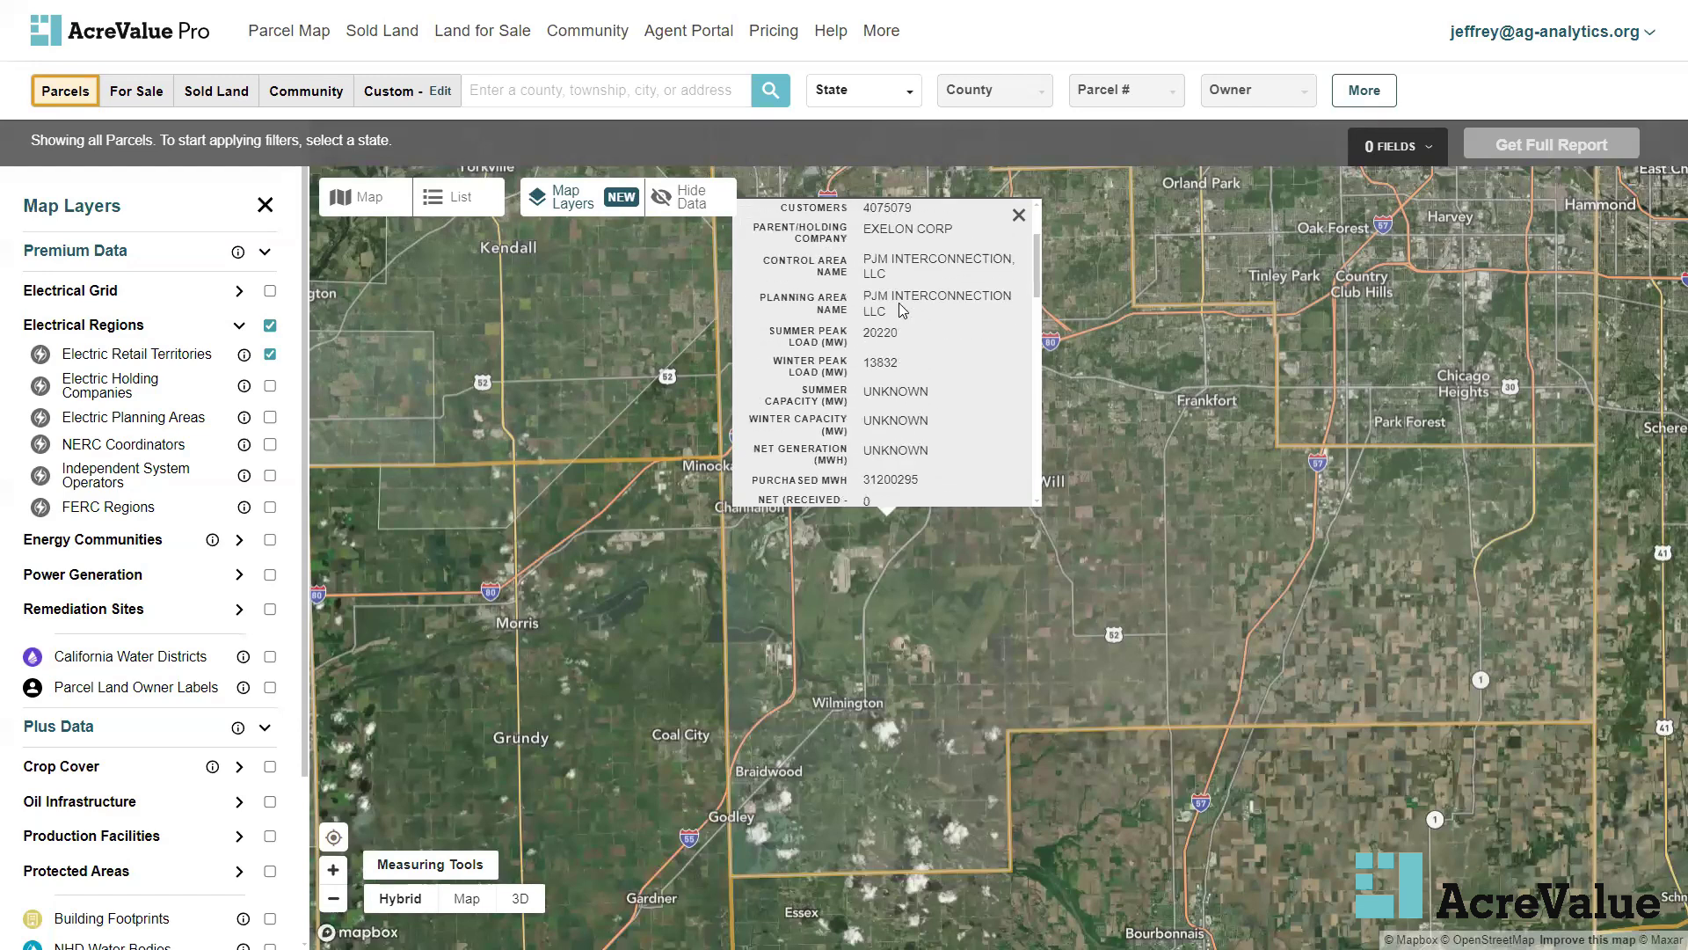
scroll(902, 309, "up", 2)
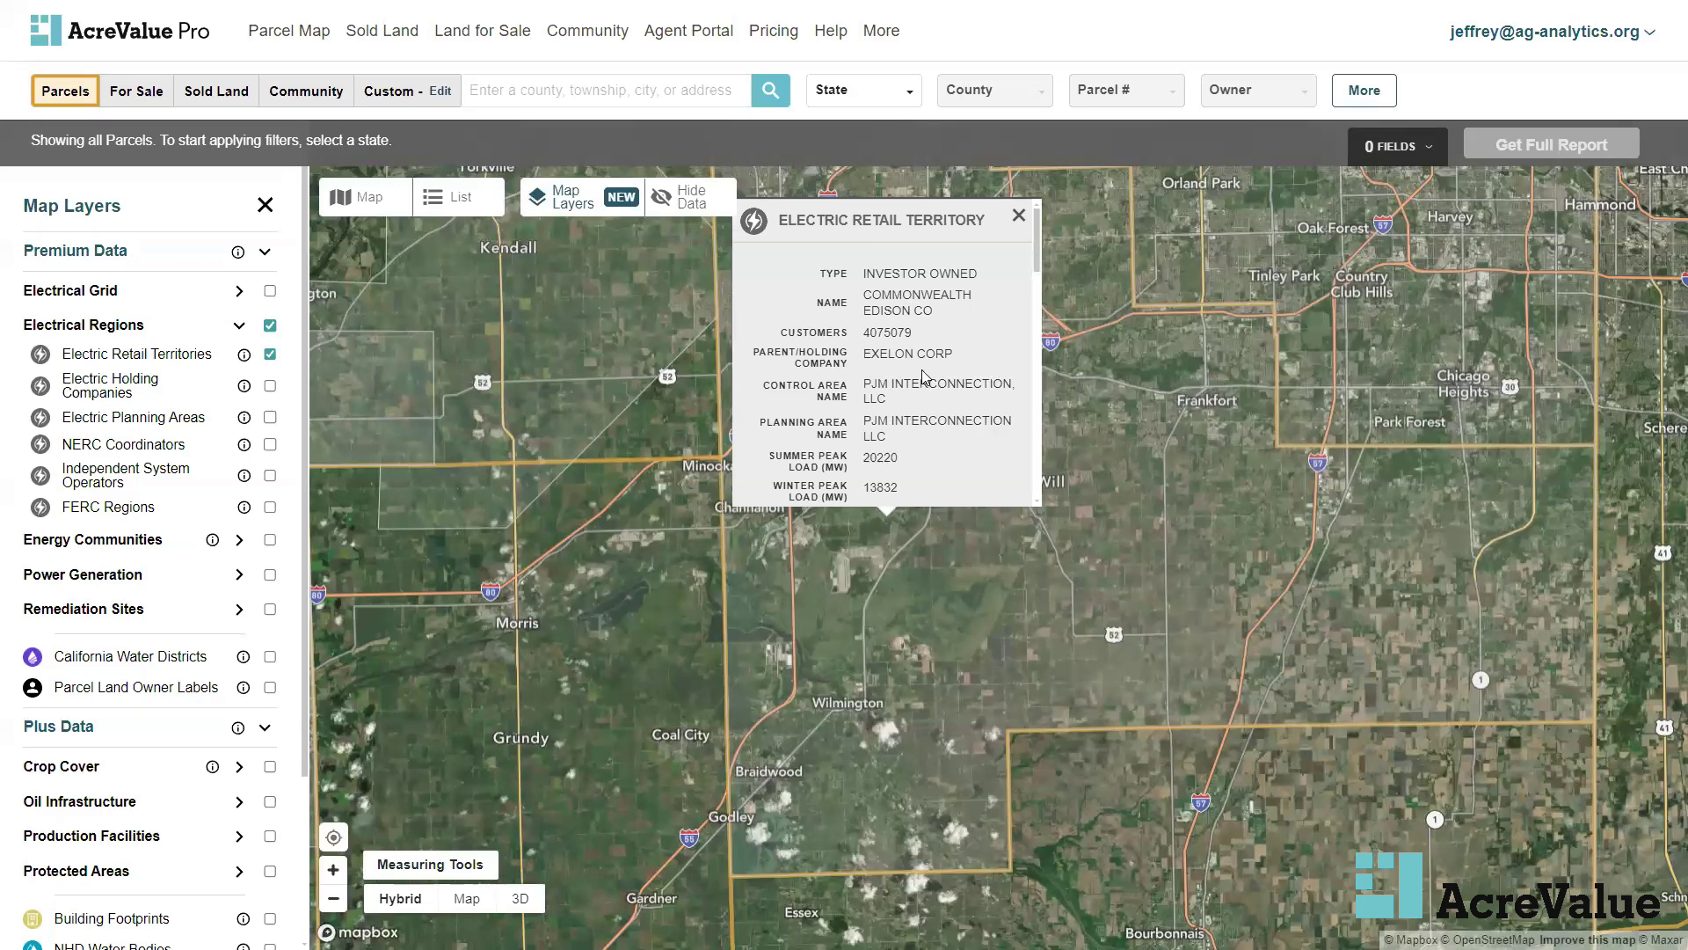
Examine the City of Naperville municipal entry's customer, peak load and energy fields in the territory details
scroll(922, 374, "down", 5)
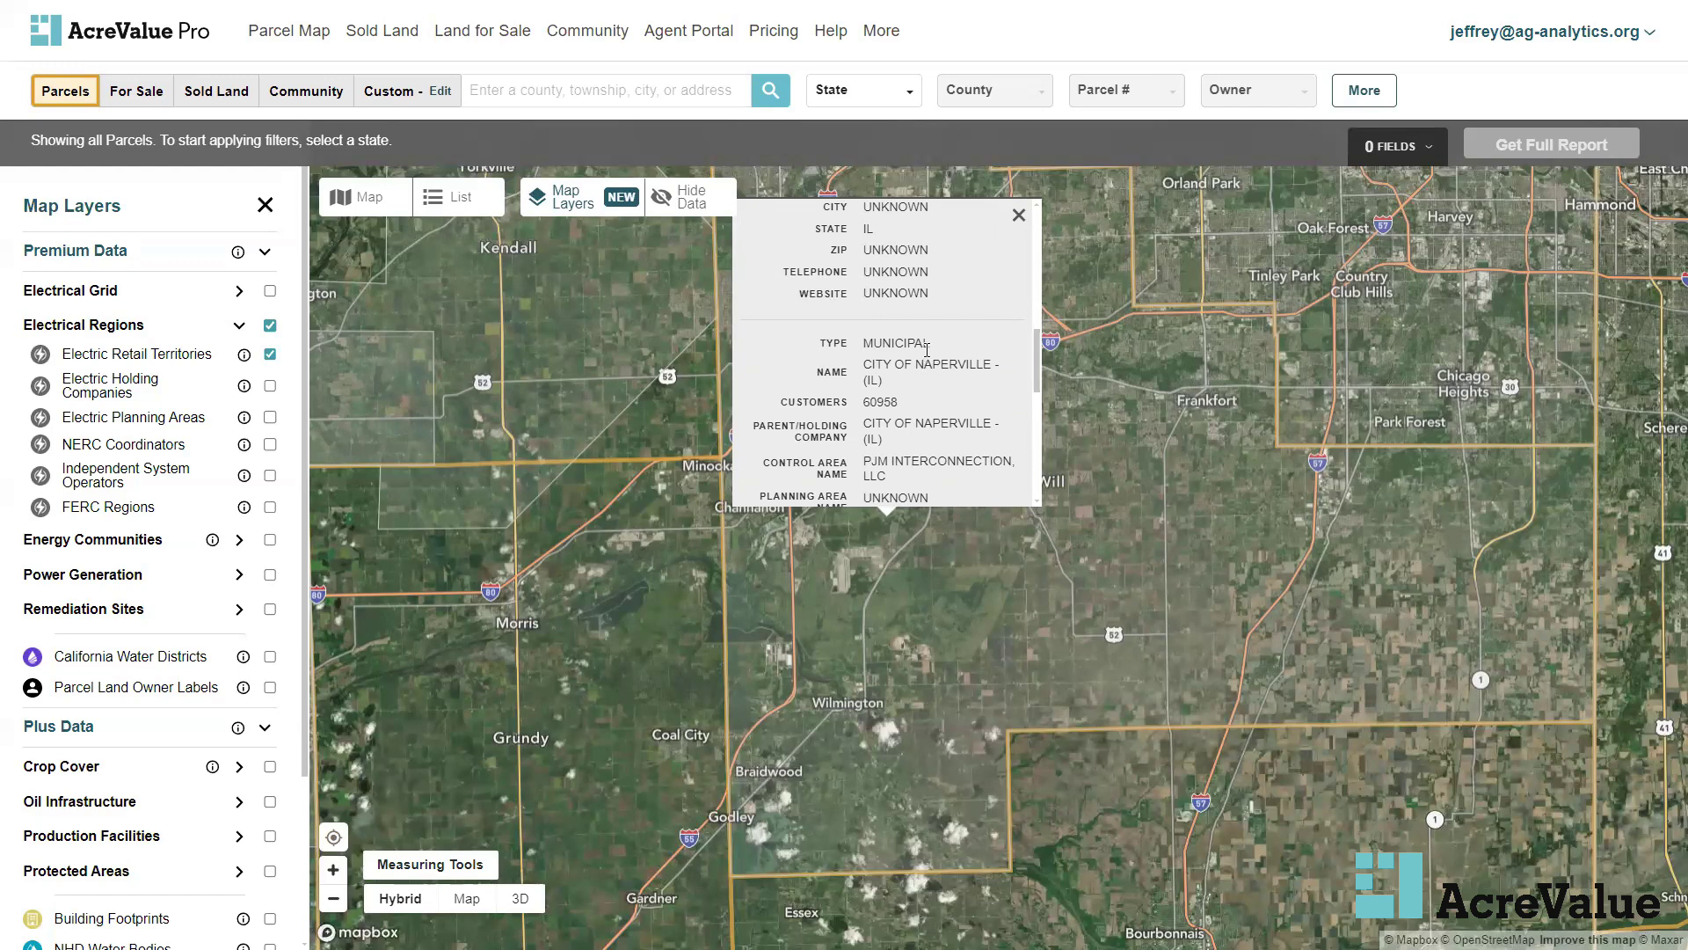
scroll(927, 350, "down", 2)
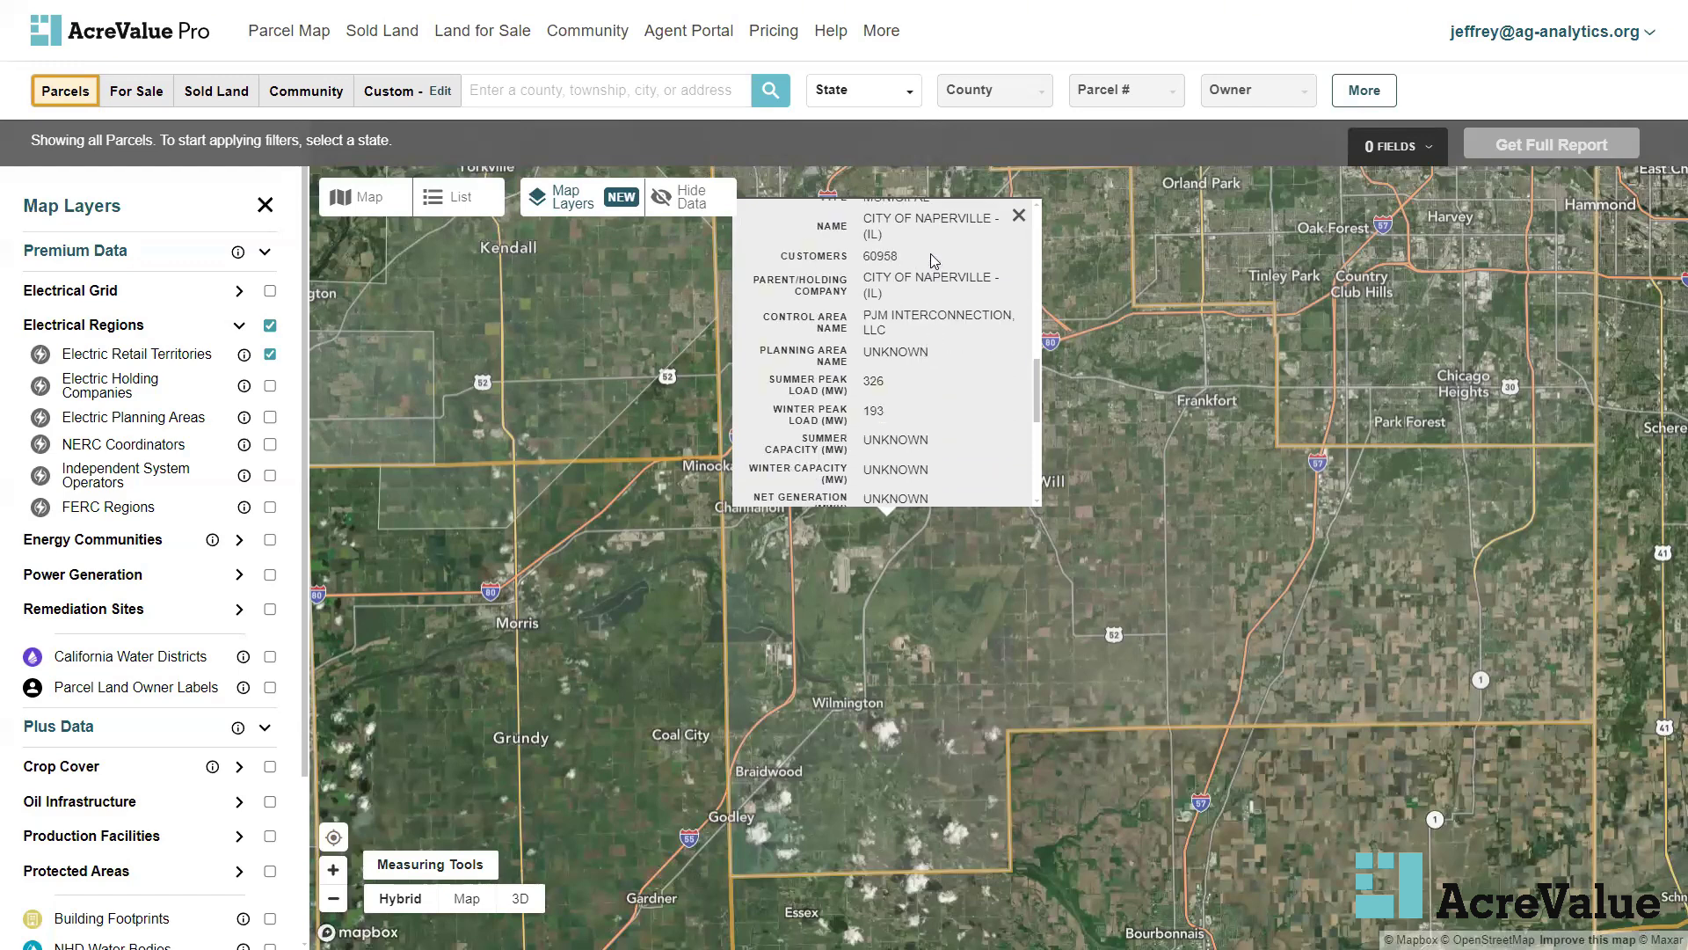
scroll(950, 357, "up", 2)
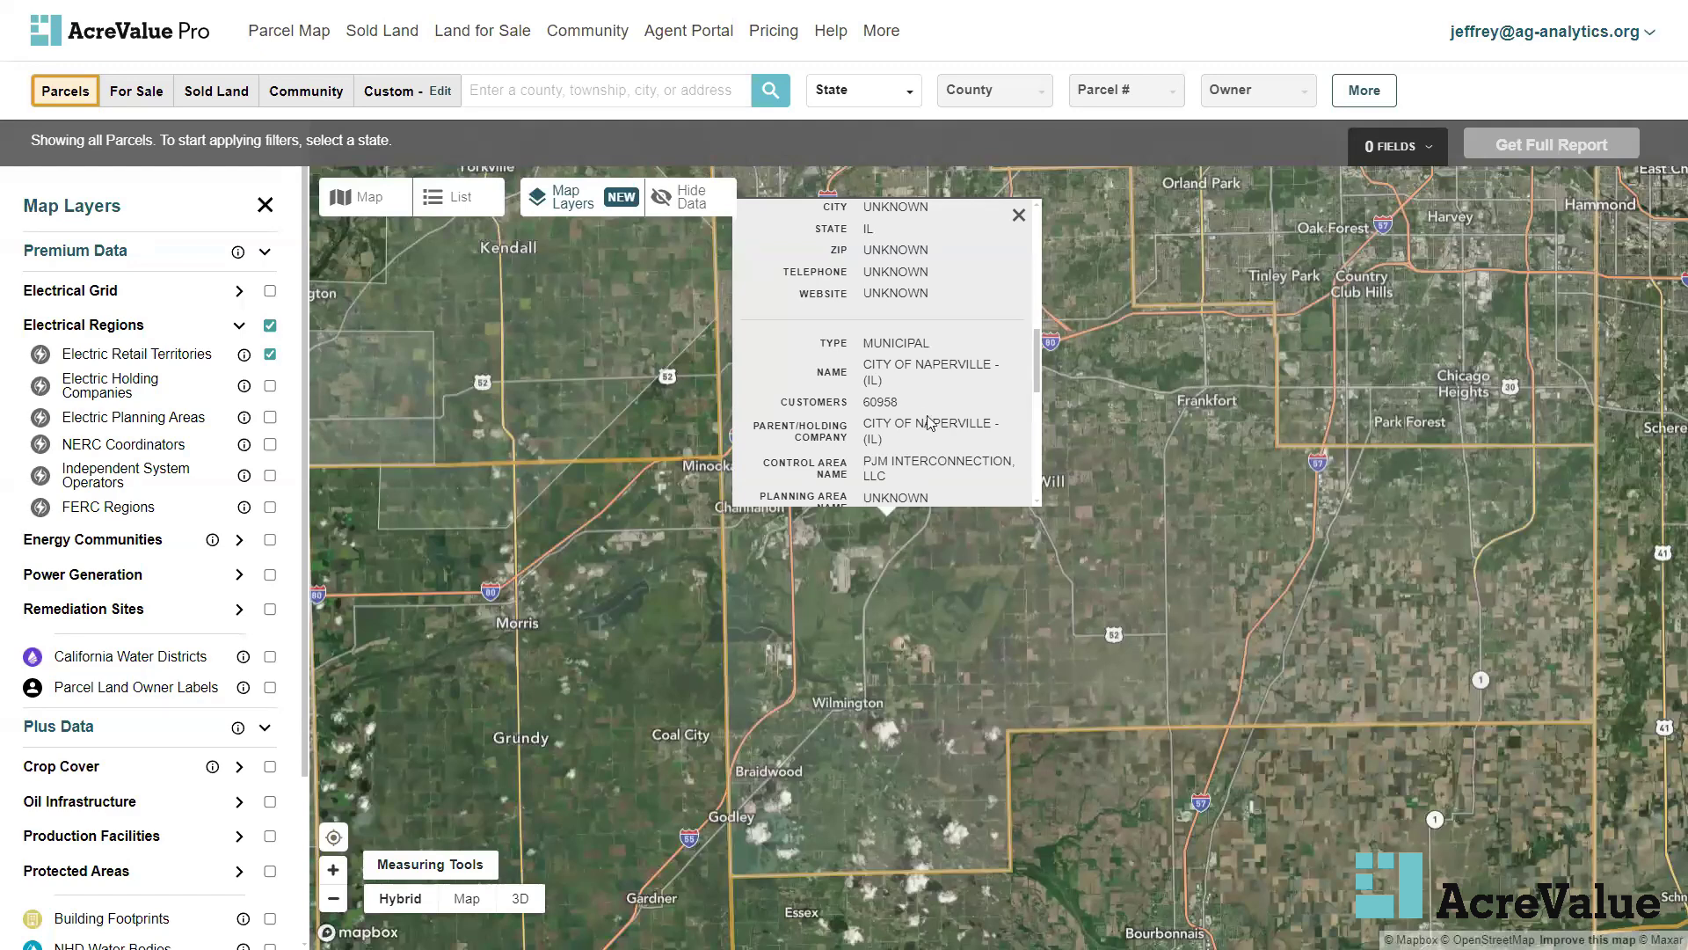
scroll(920, 415, "down", 2)
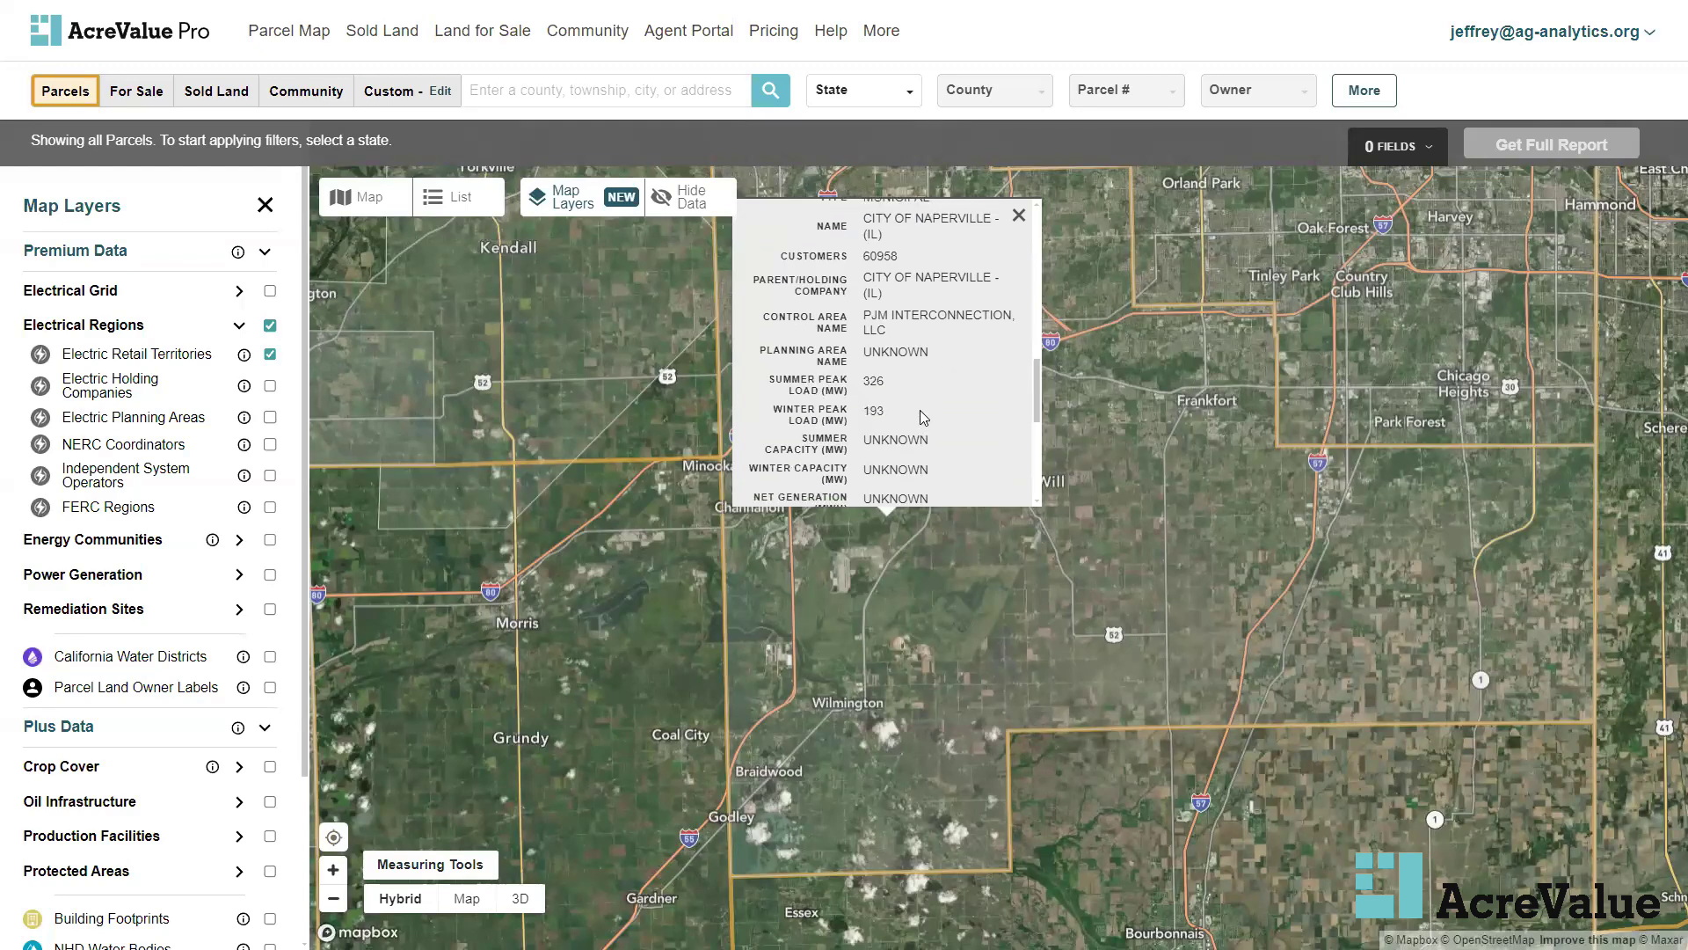
scroll(874, 376, "down", 2)
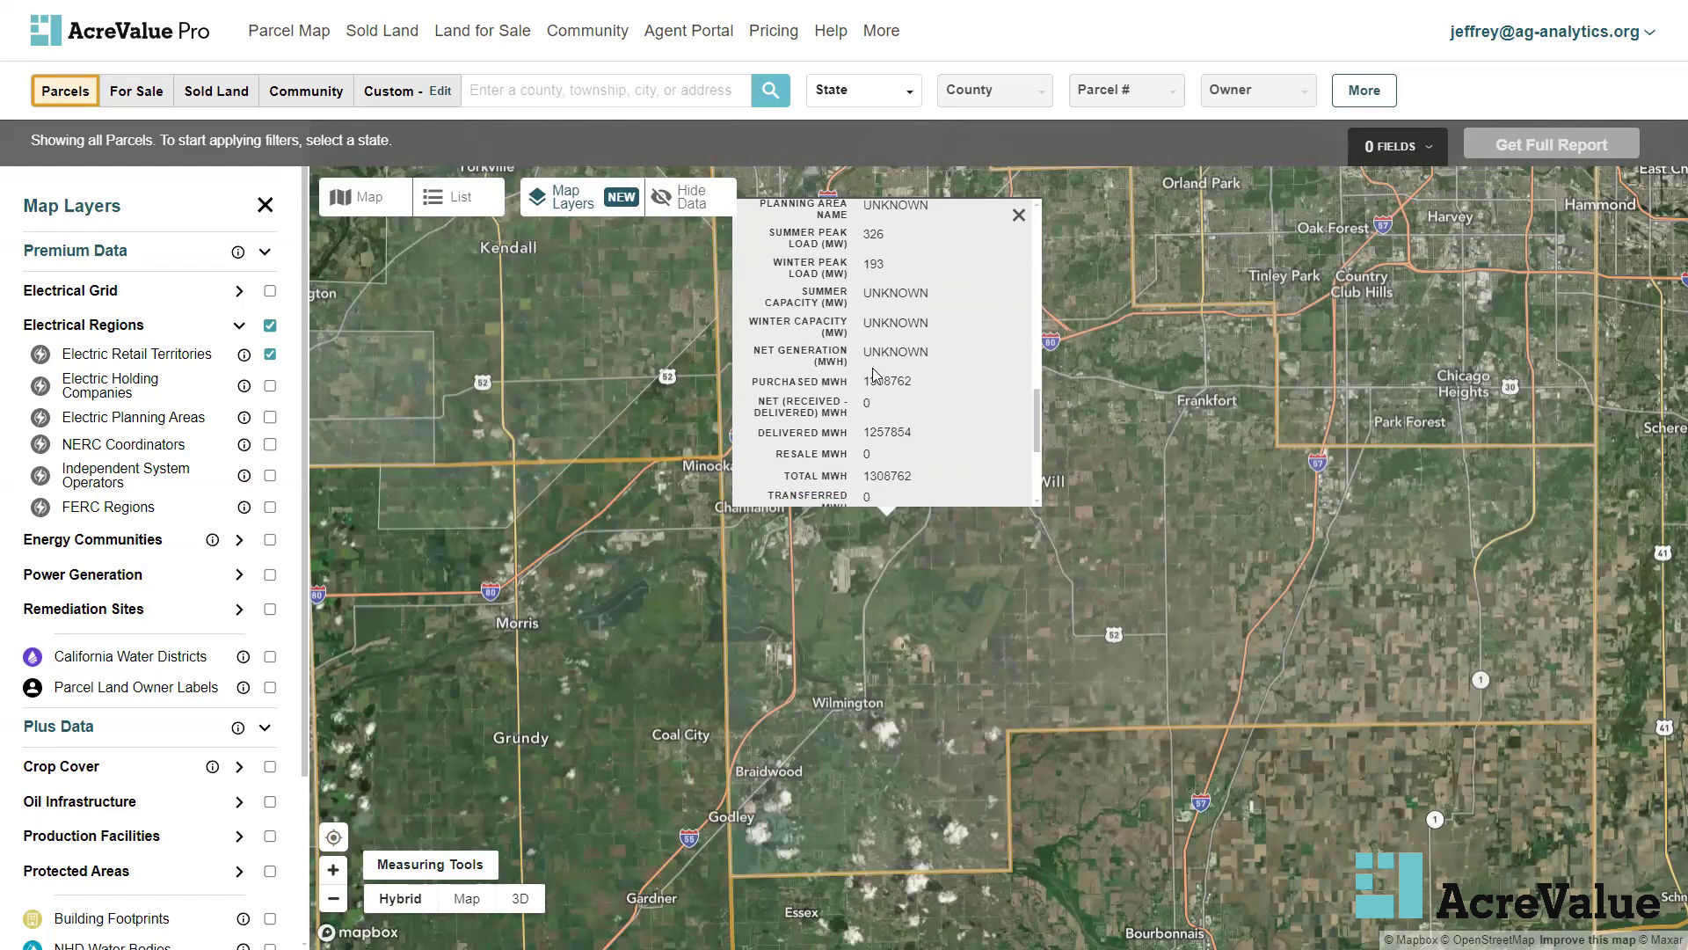
scroll(874, 376, "up", 2)
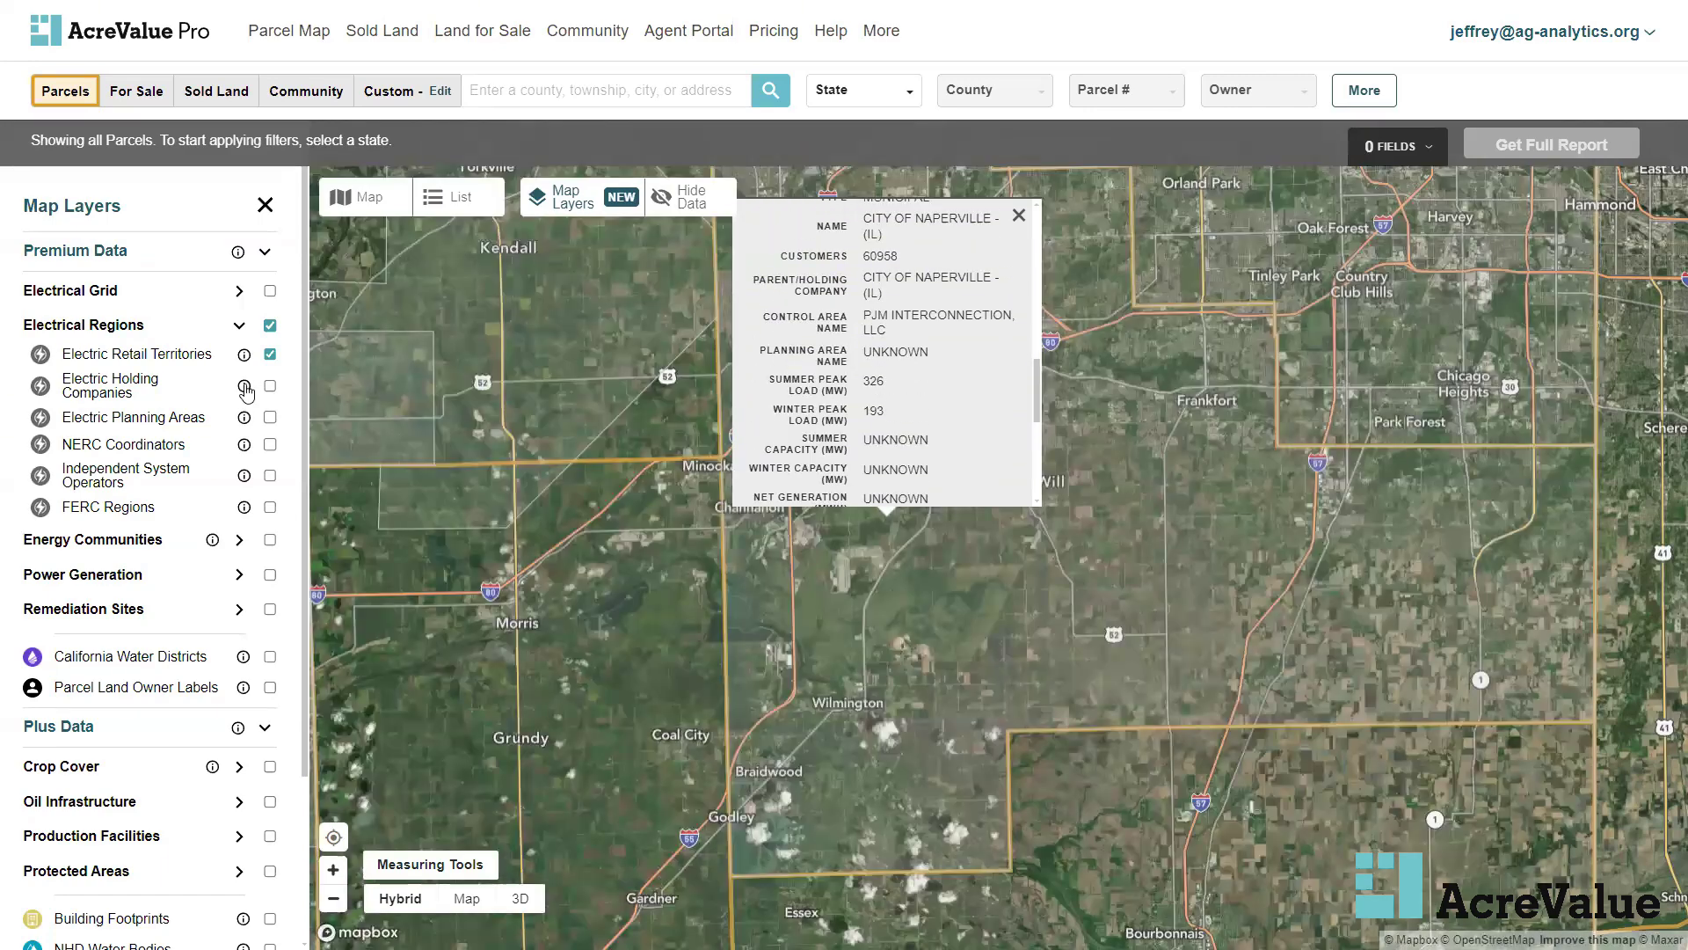
Turn on Electric Holding Companies, turn off Electric Retail Territories, and read the holding companies description
mouse_move(245, 389)
left_click(269, 389)
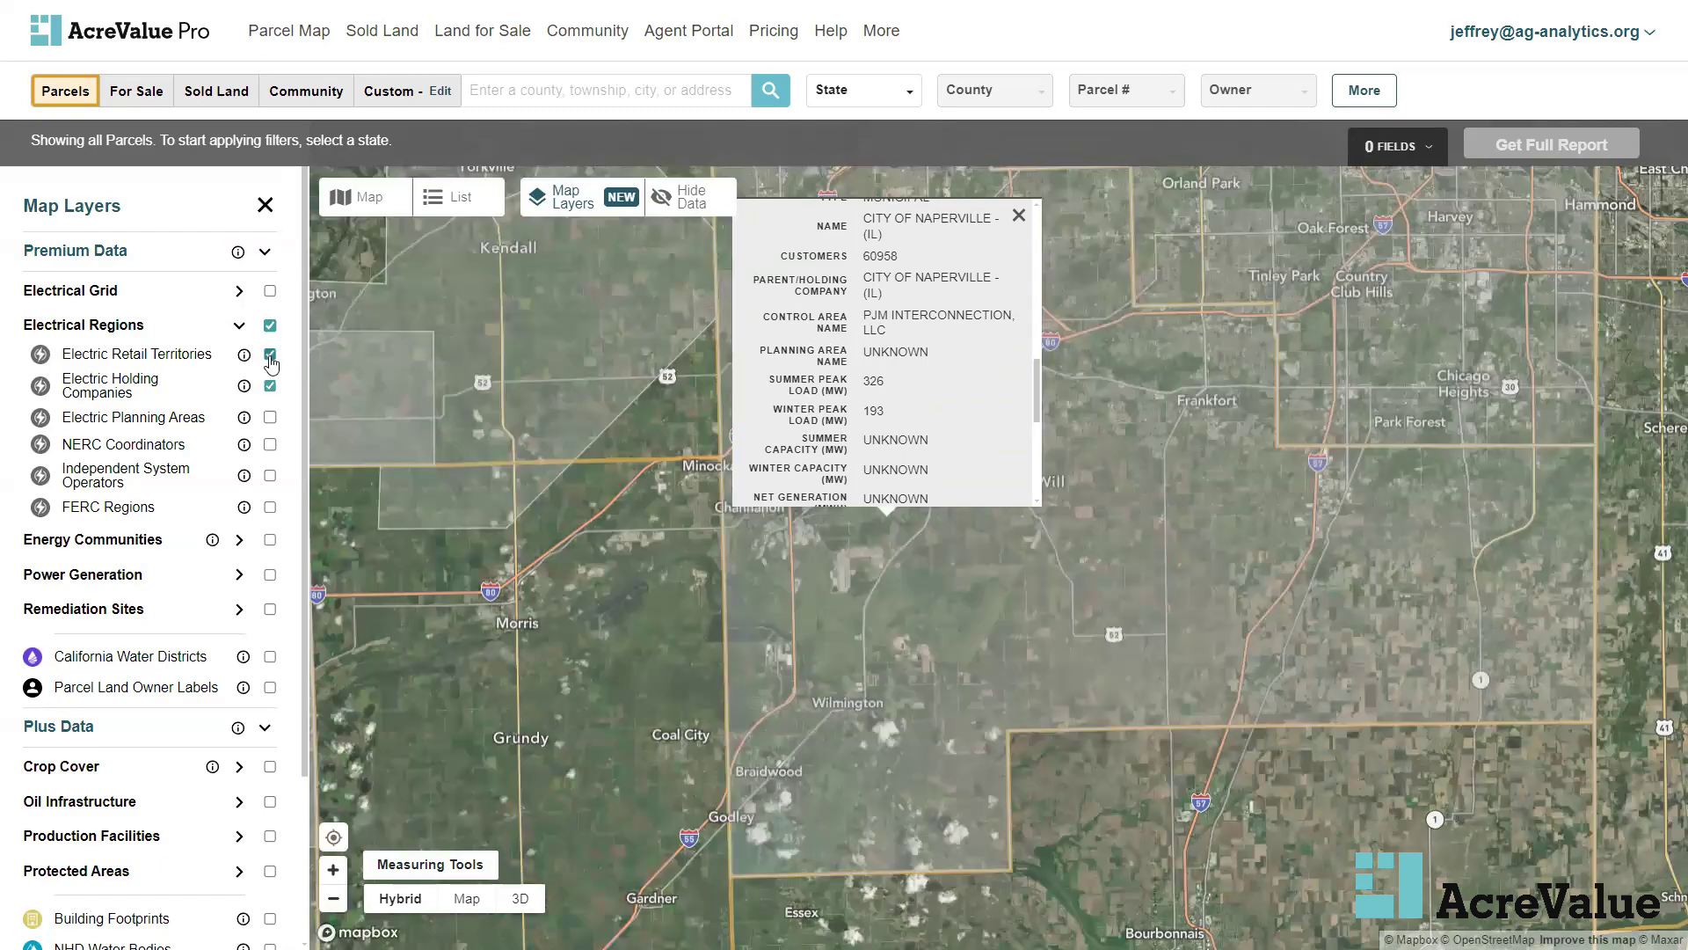
left_click(269, 355)
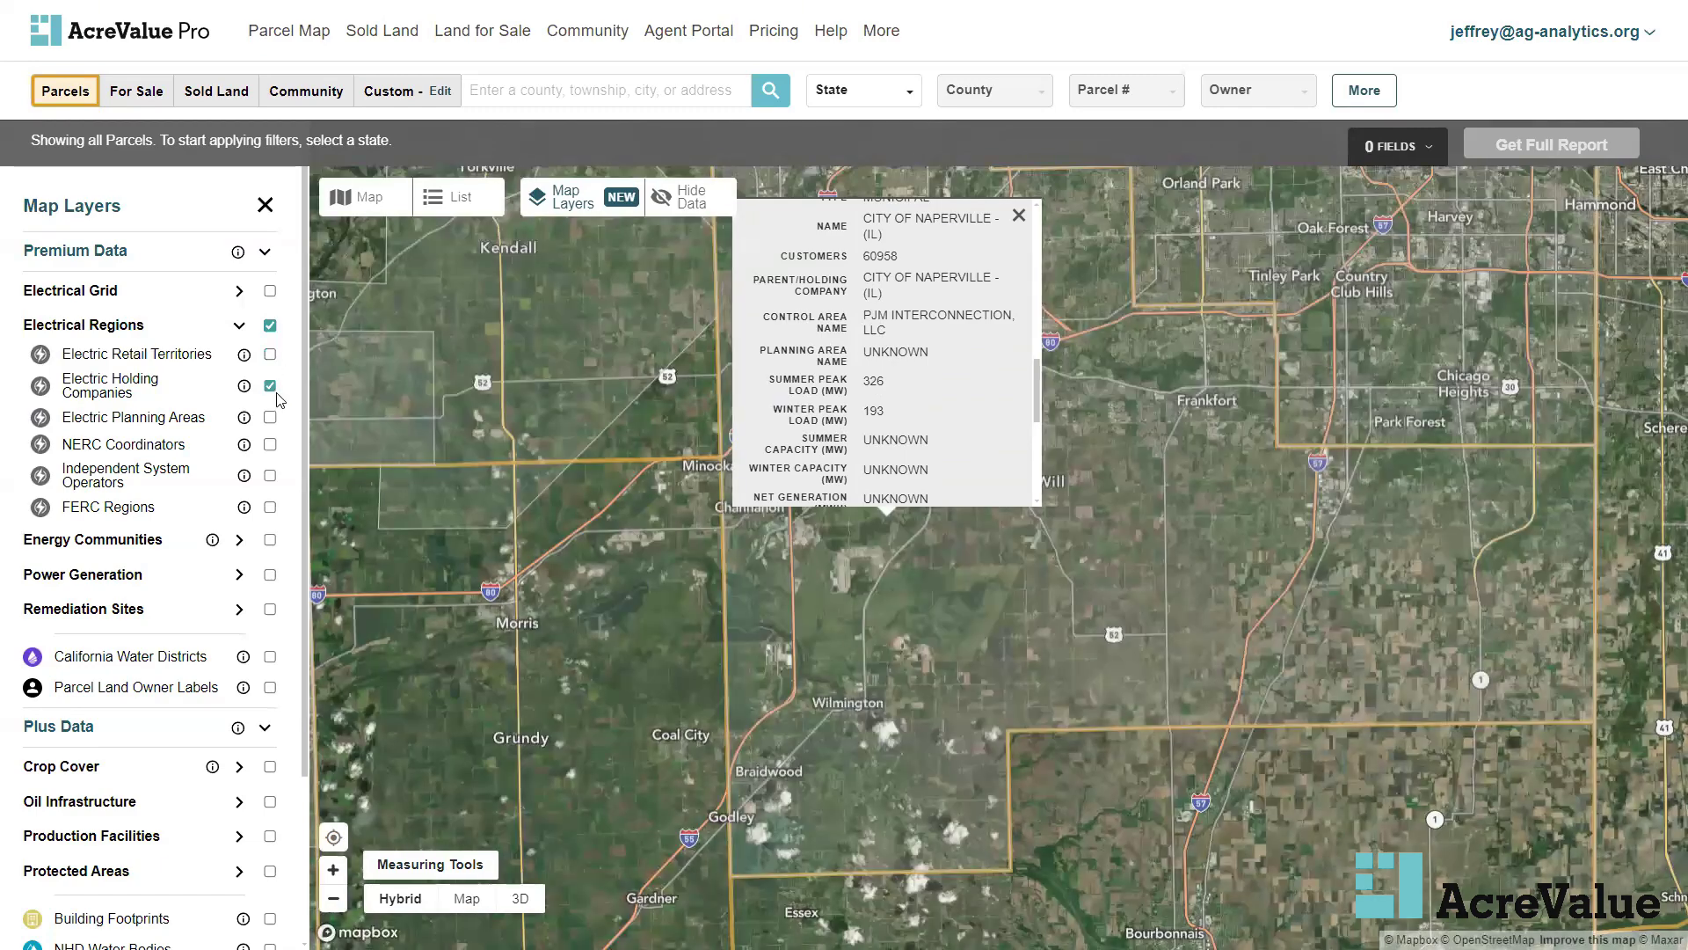
mouse_move(247, 393)
scroll(754, 338, "up", 5)
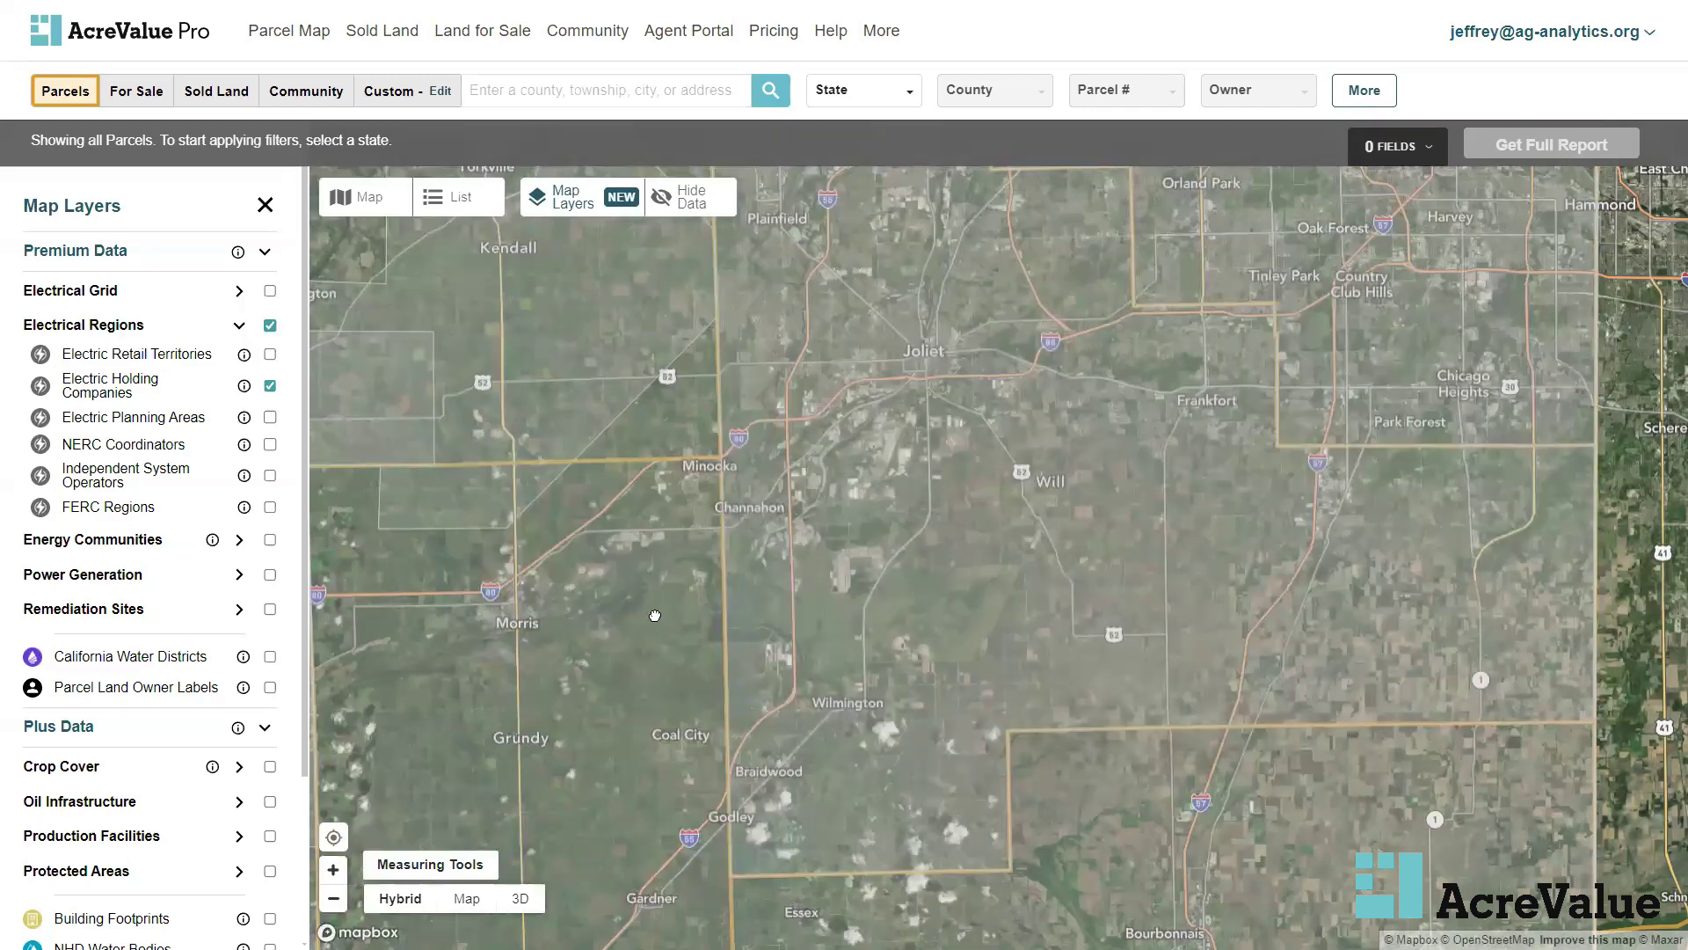
View the holding company details for the area east of Morris, highlight the company name, and close the details
left_click(654, 613)
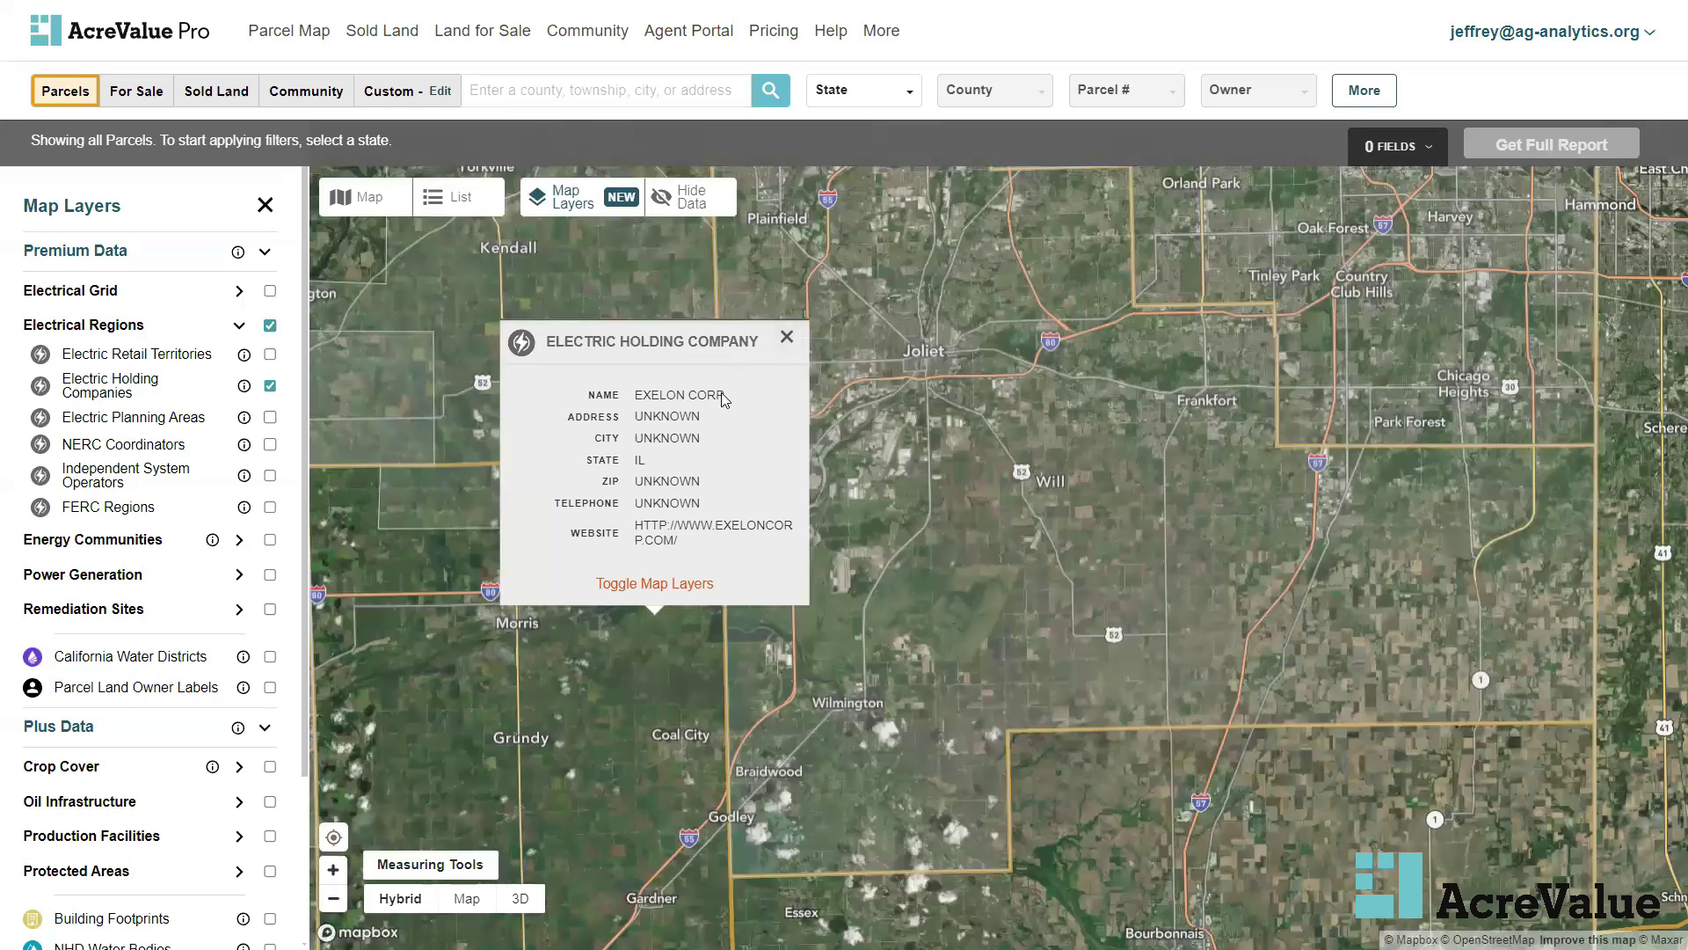
left_click_drag(725, 397, 634, 398)
left_click(734, 389)
left_click(790, 341)
View the holding company details in Kendall County, highlighting both company names, and those north of Wilmington, closing each
left_click(544, 374)
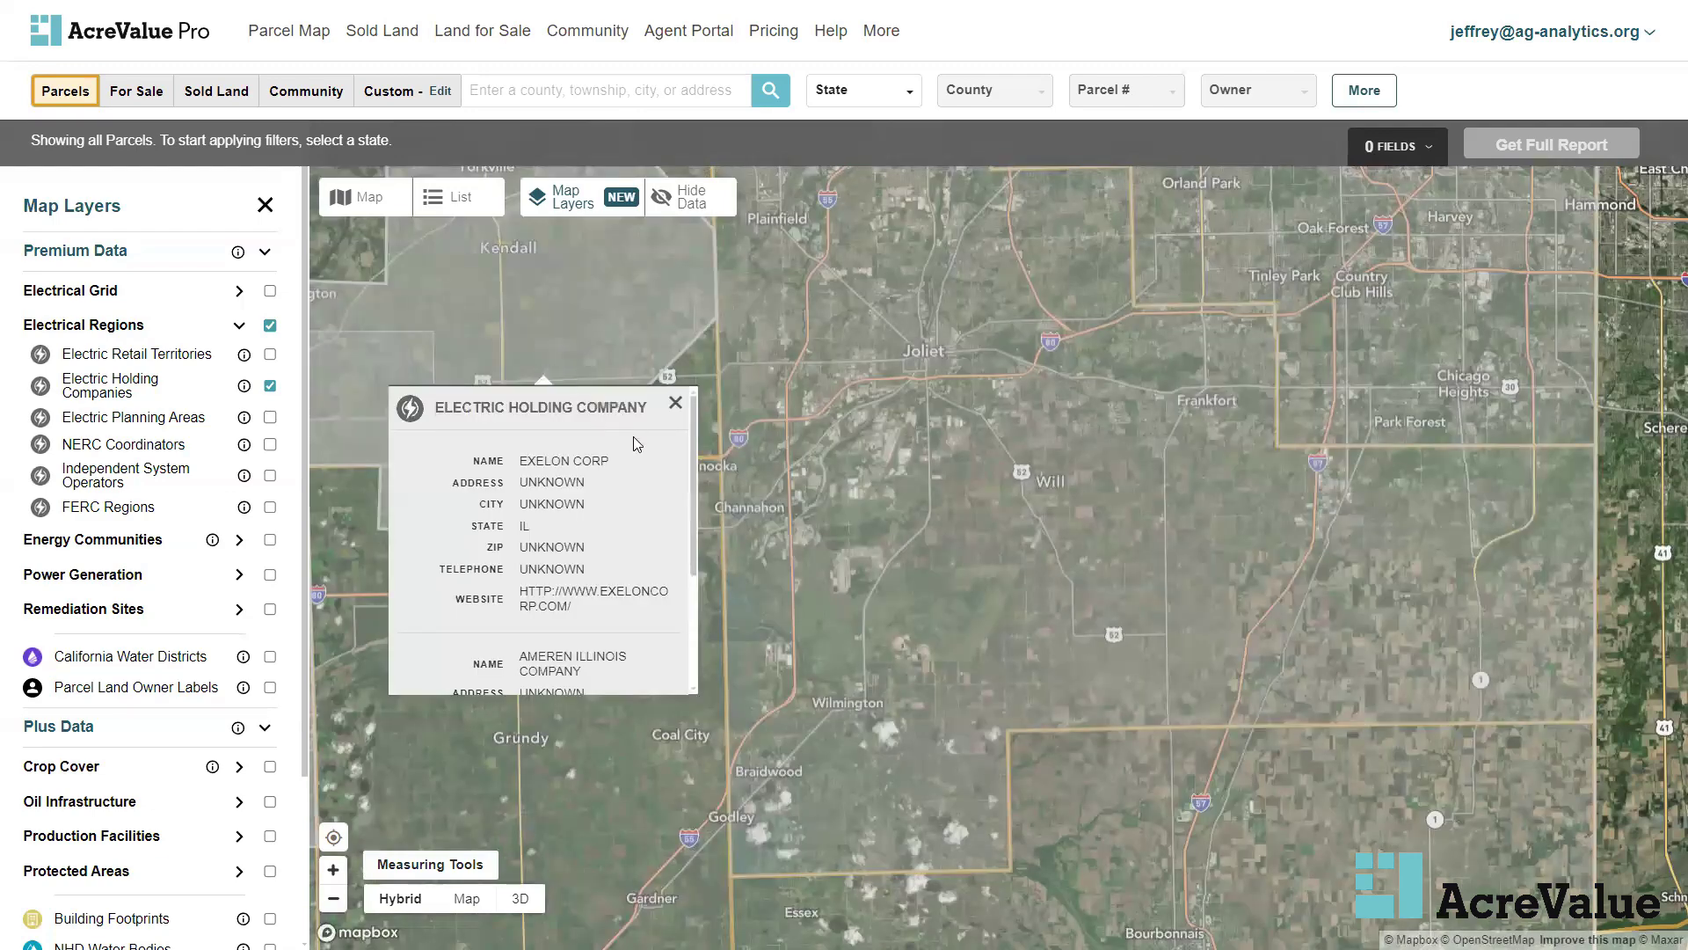
scroll(638, 496, "down", 3)
scroll(638, 496, "up", 3)
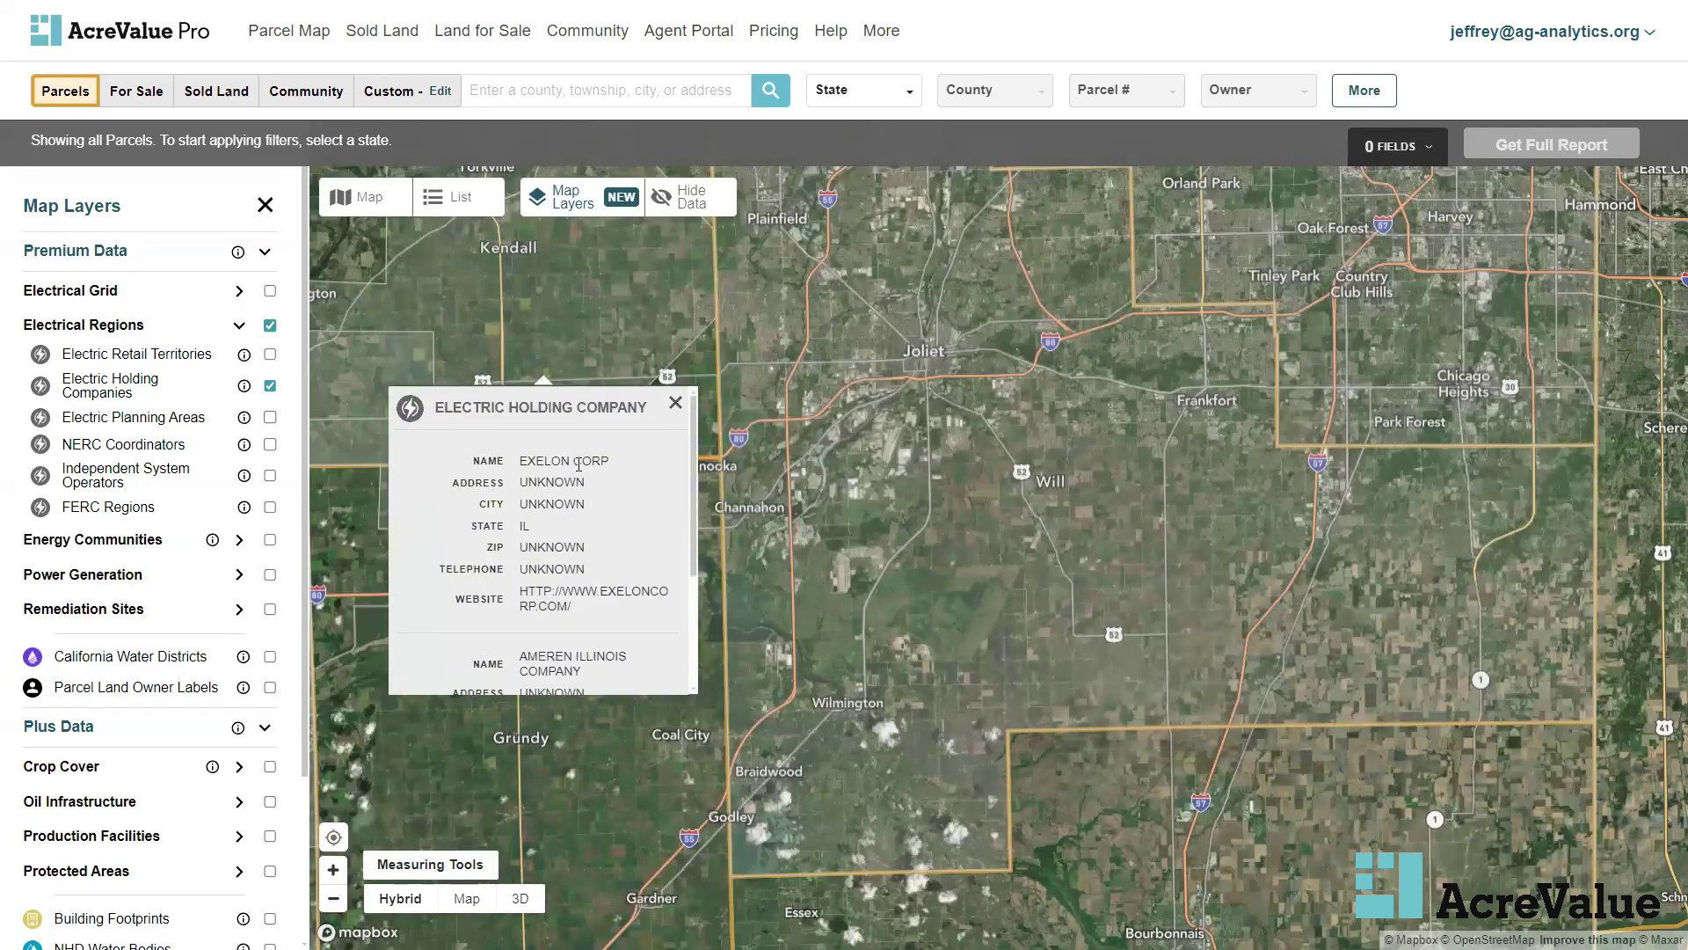
left_click_drag(612, 460, 519, 463)
left_click(628, 468)
left_click_drag(607, 677, 532, 653)
left_click(626, 653)
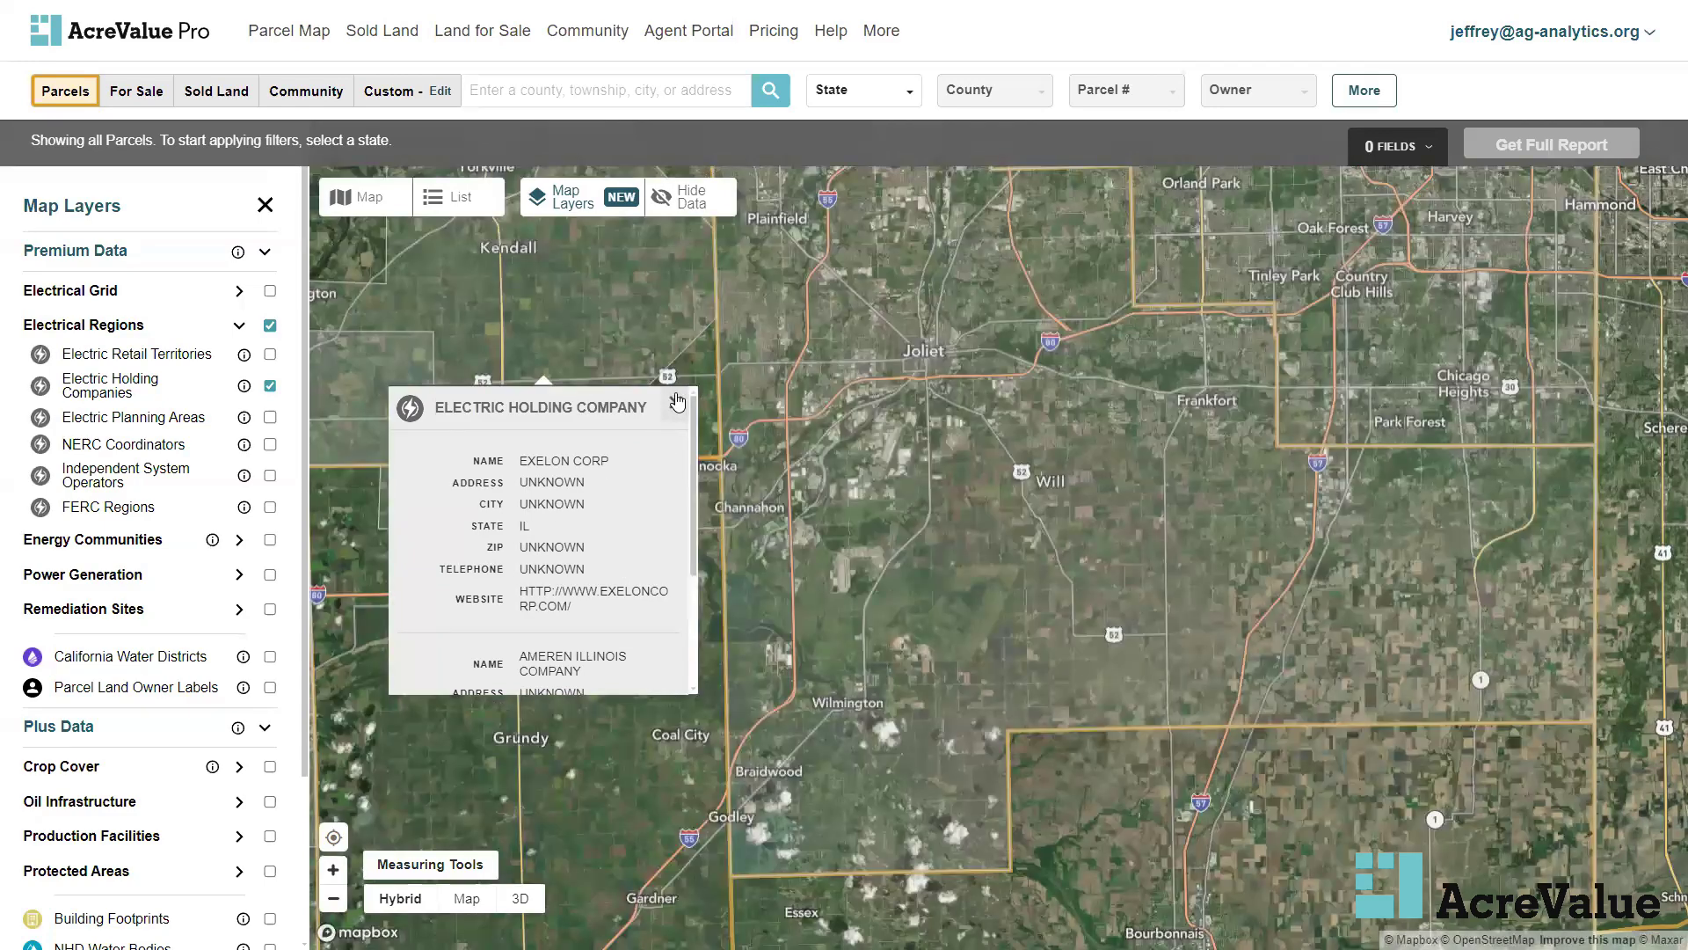
left_click(677, 402)
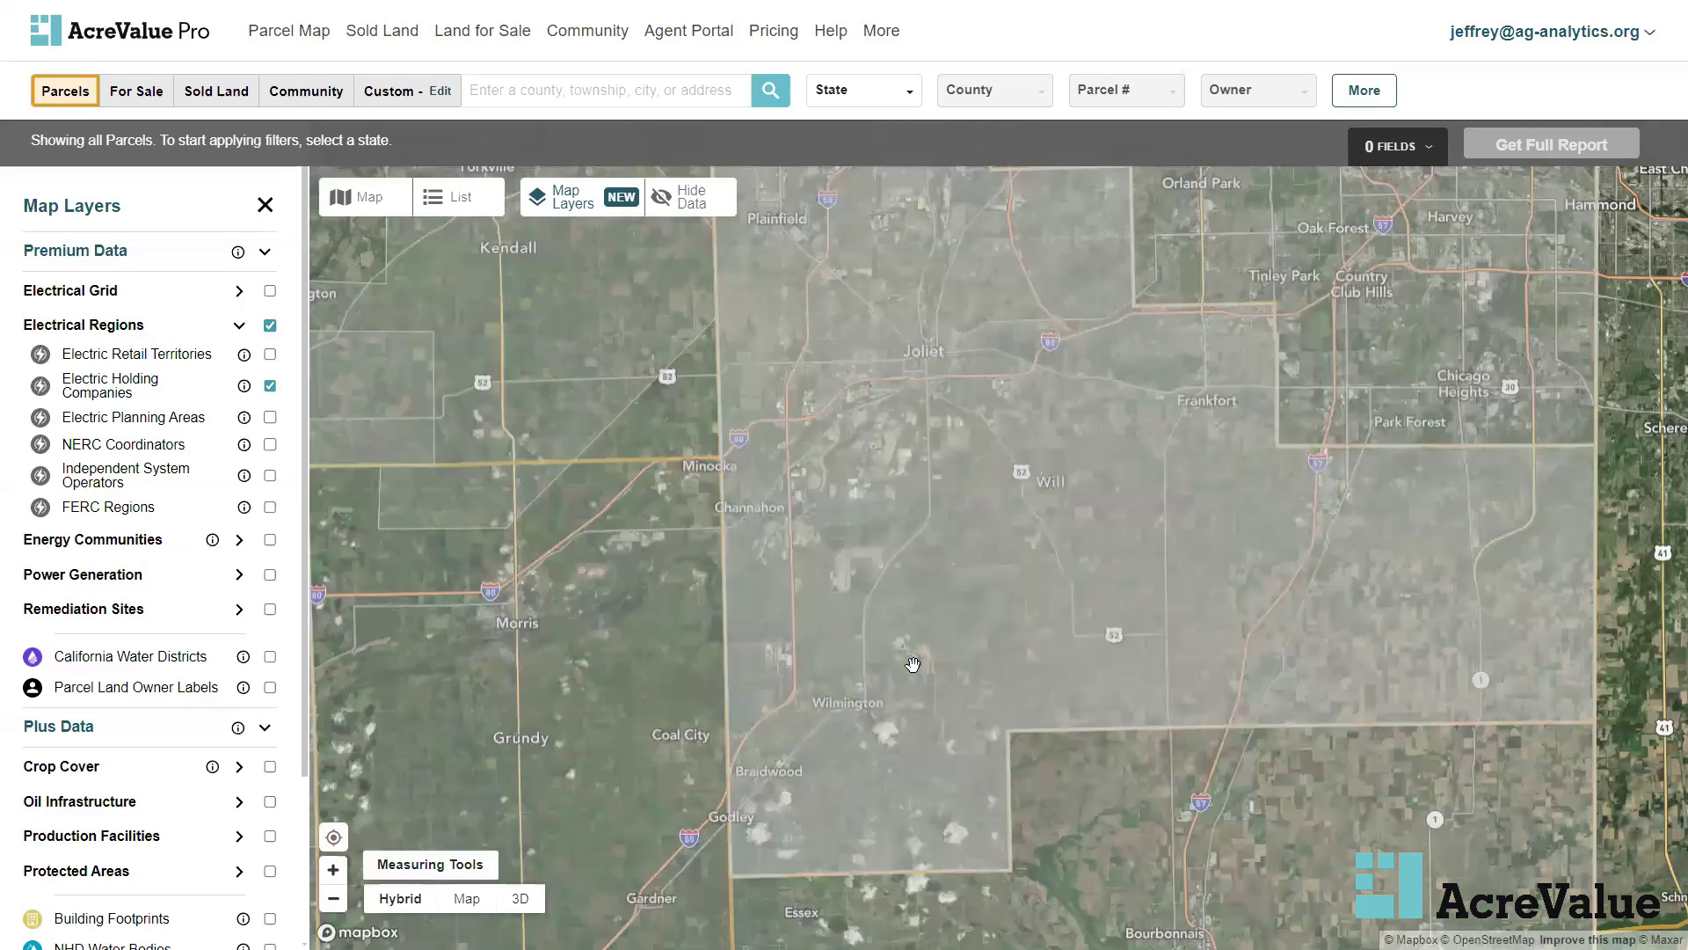
left_click(912, 664)
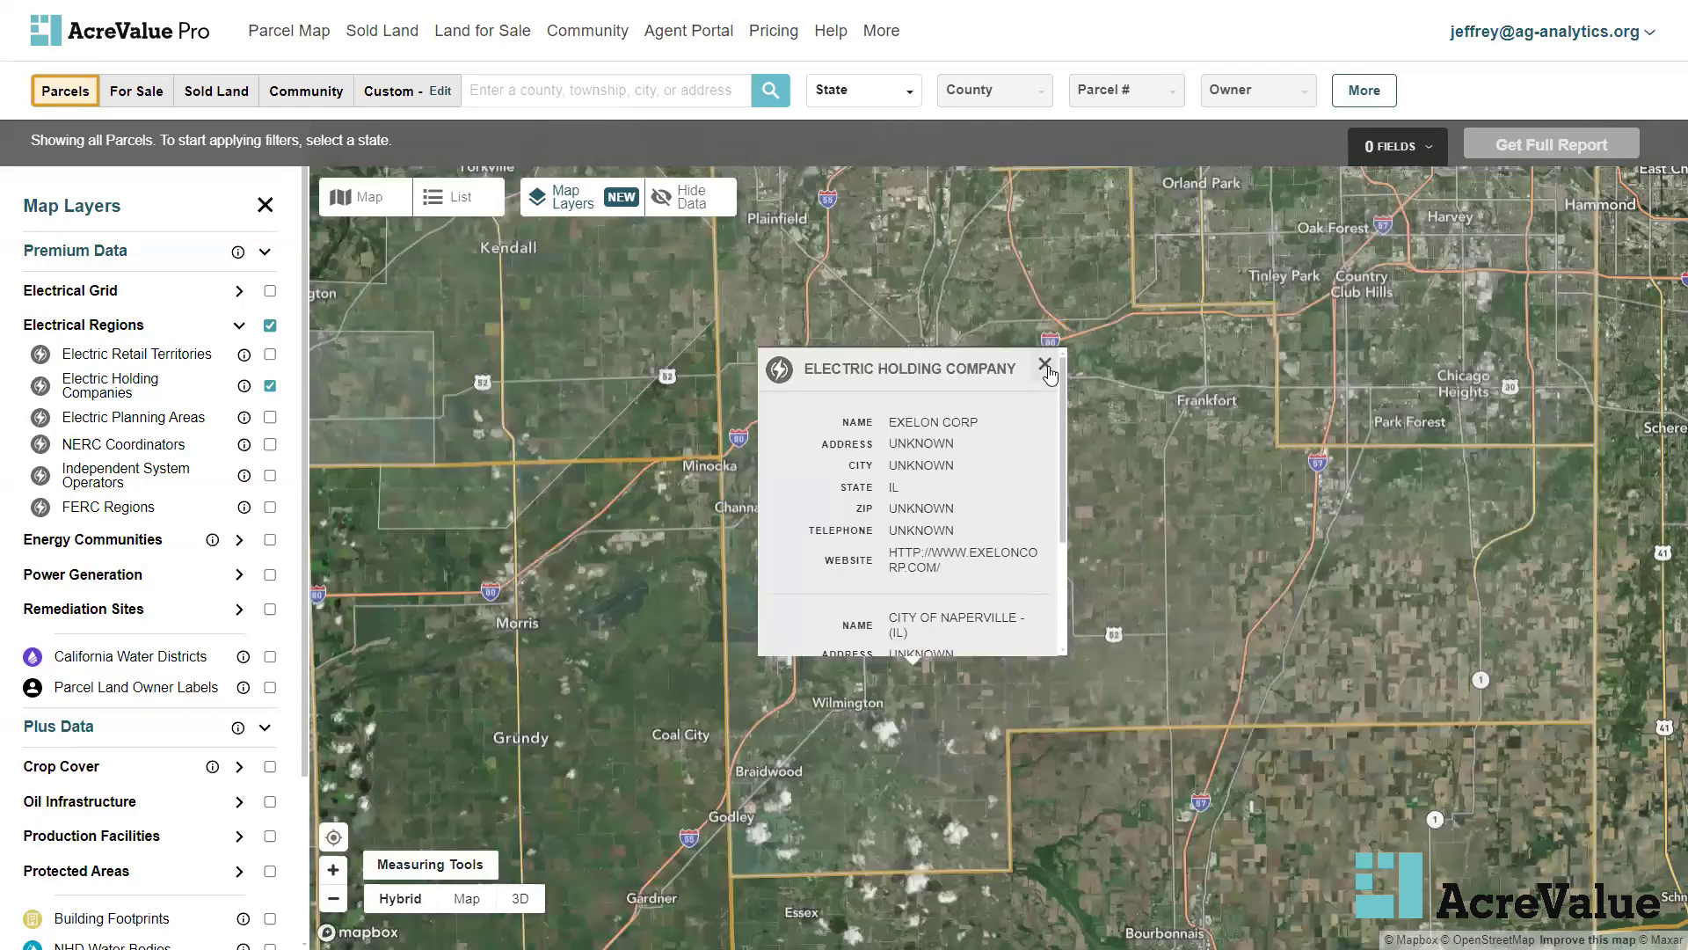
left_click(1045, 366)
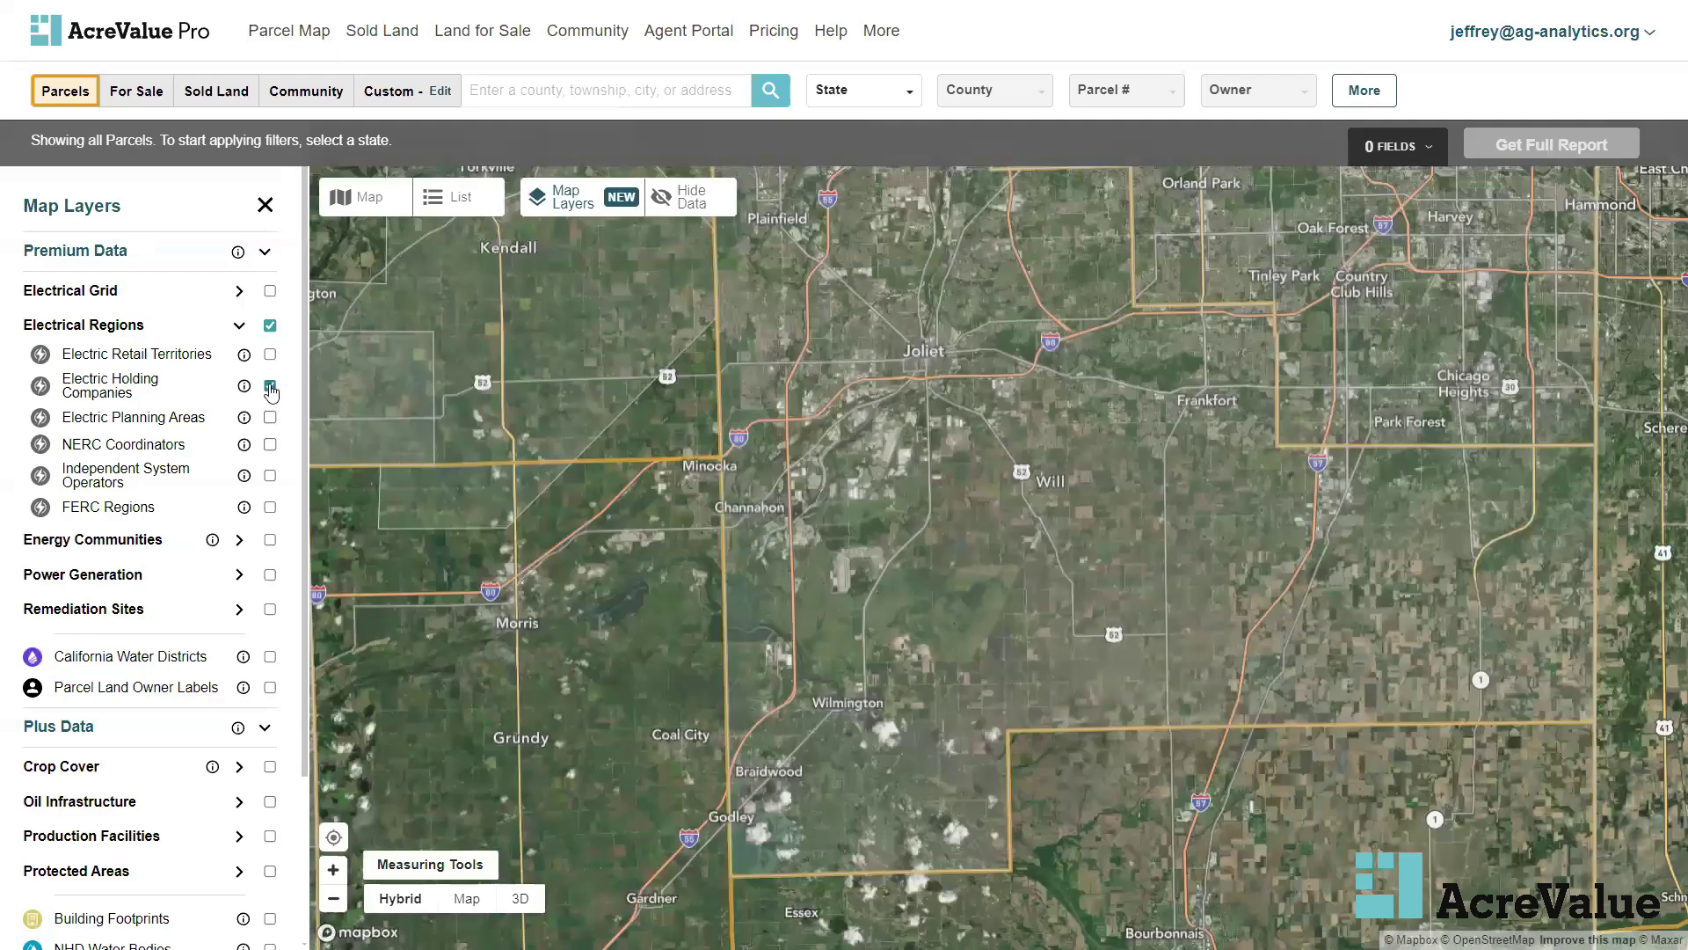
Replace the Electric Holding Companies layer with Electric Planning Areas, and view the planning area details in Will County
left_click(270, 387)
left_click(269, 418)
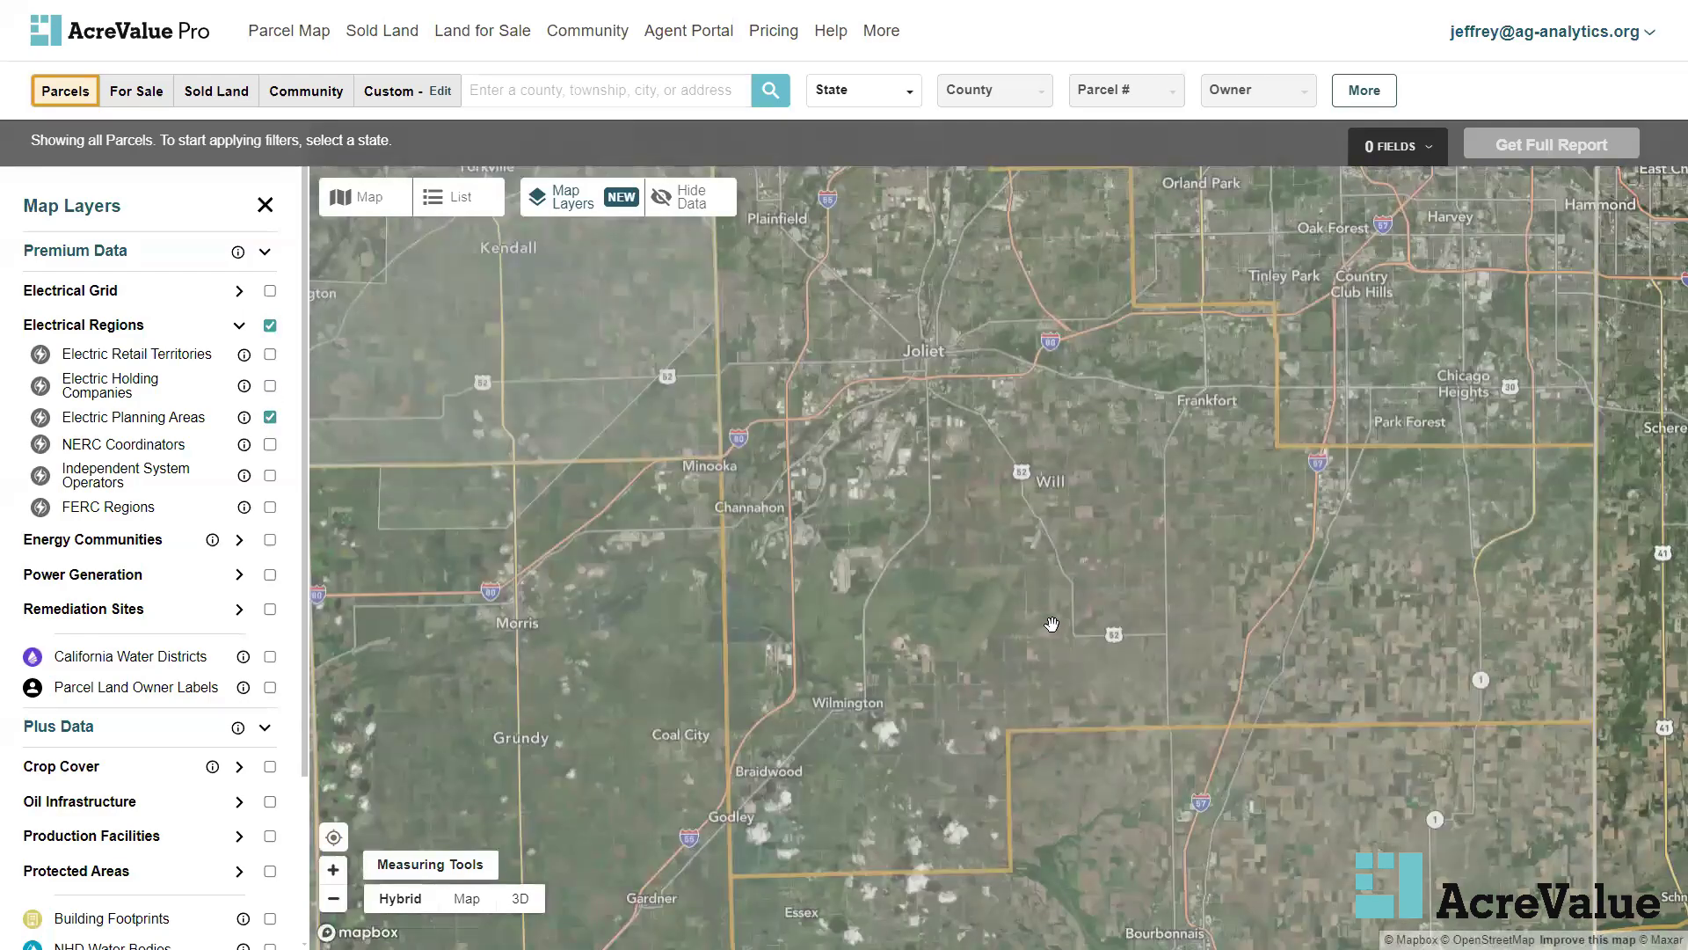
left_click(1052, 625)
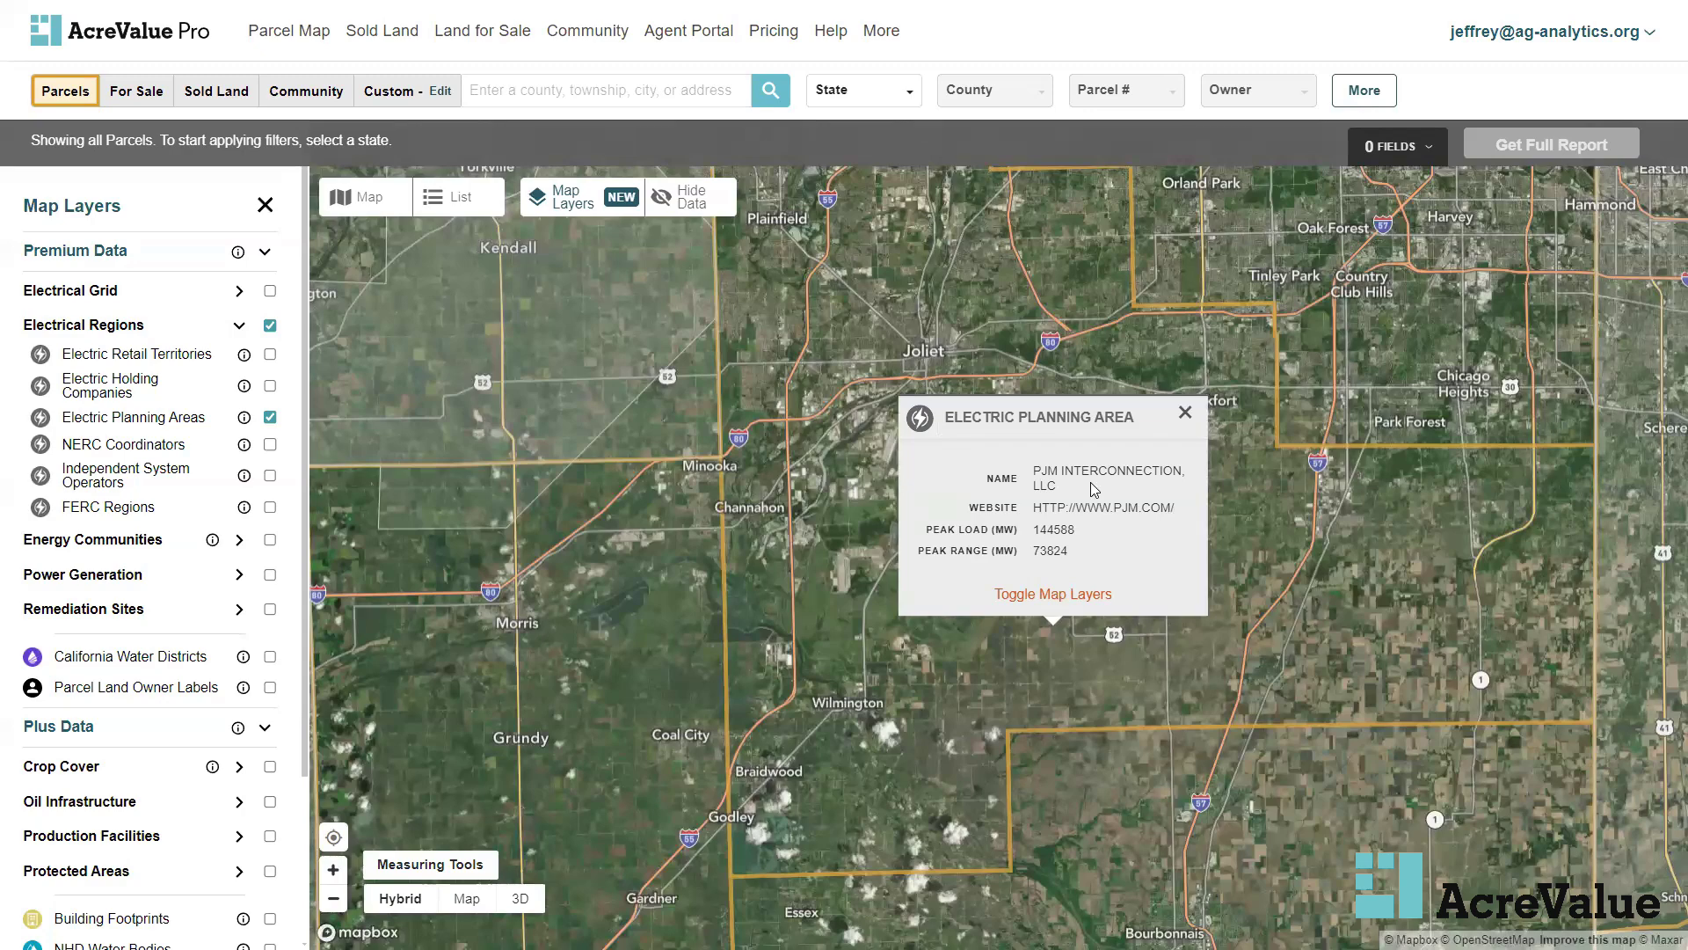
left_click(1186, 412)
View the planning area details between Bloomington and Lafayette, highlight the first operator's name, read both entries, and close them
scroll(1115, 437, "down", 5)
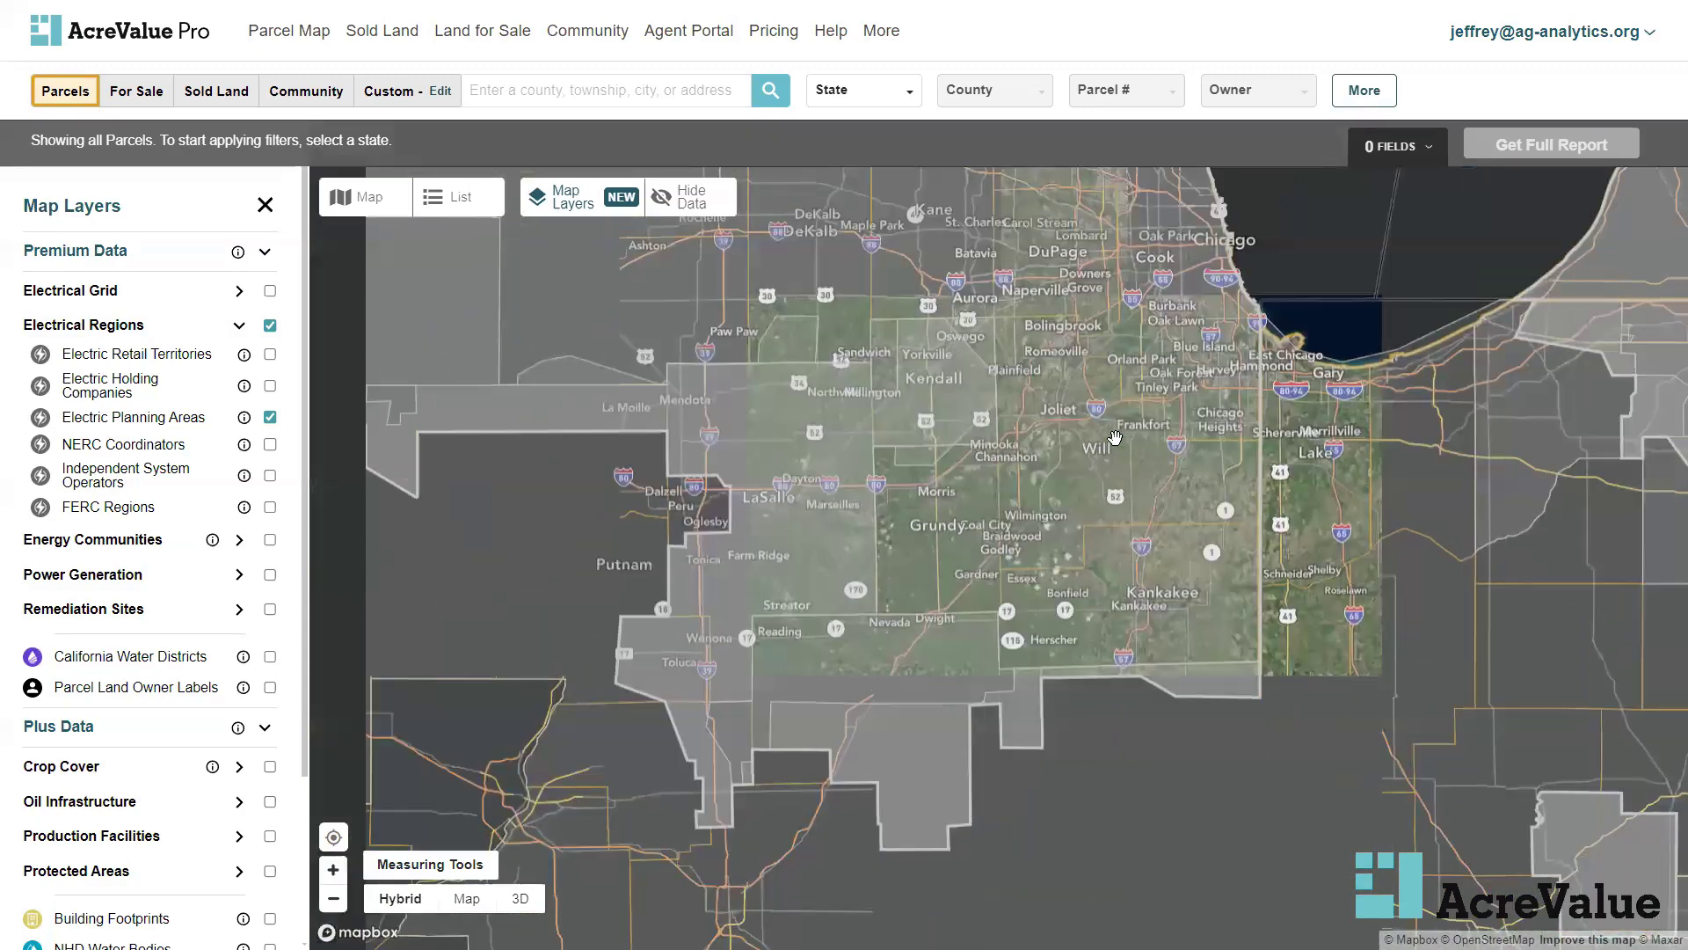
scroll(1115, 437, "down", 4)
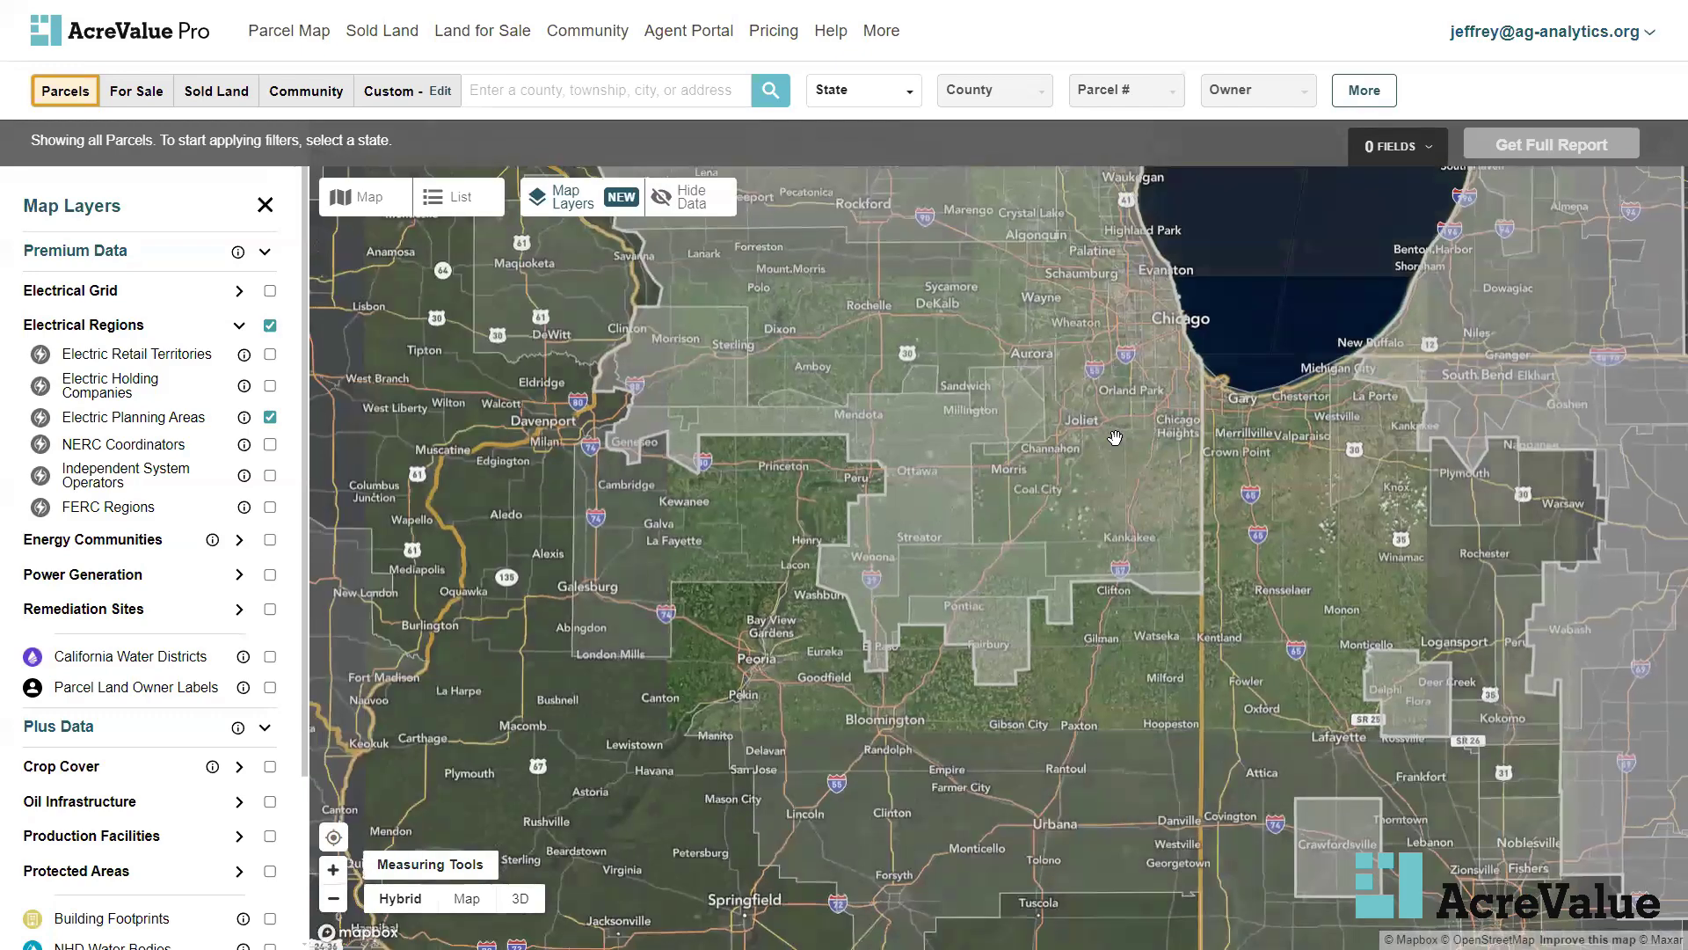
scroll(1115, 437, "down", 1)
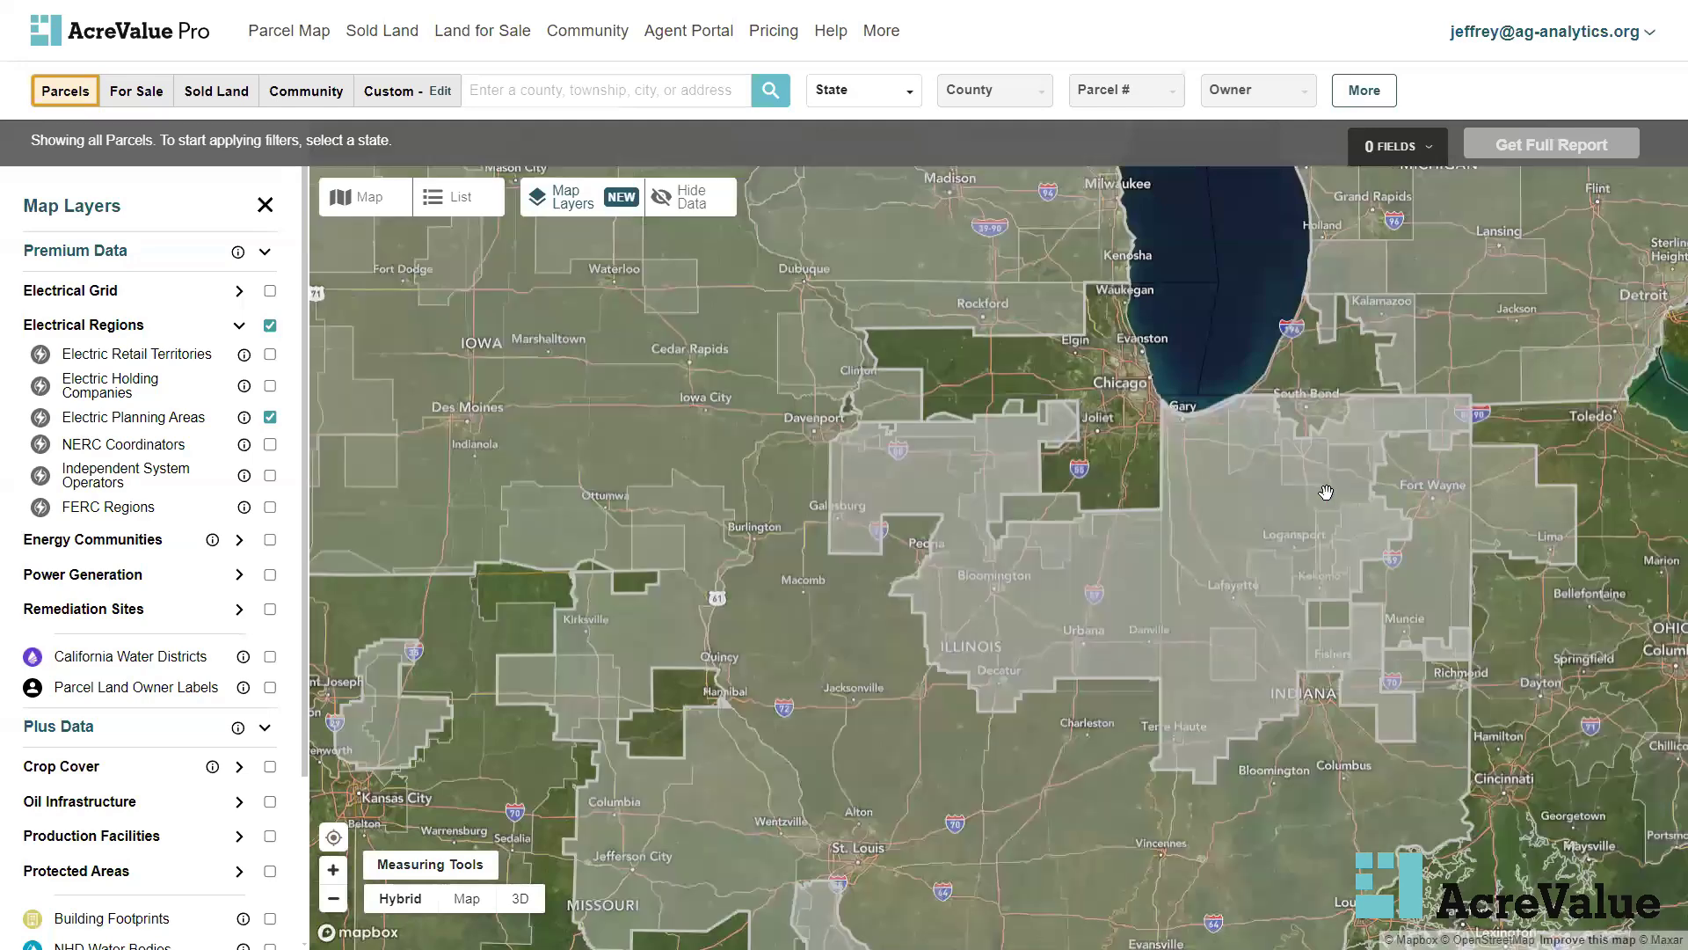
left_click(1114, 559)
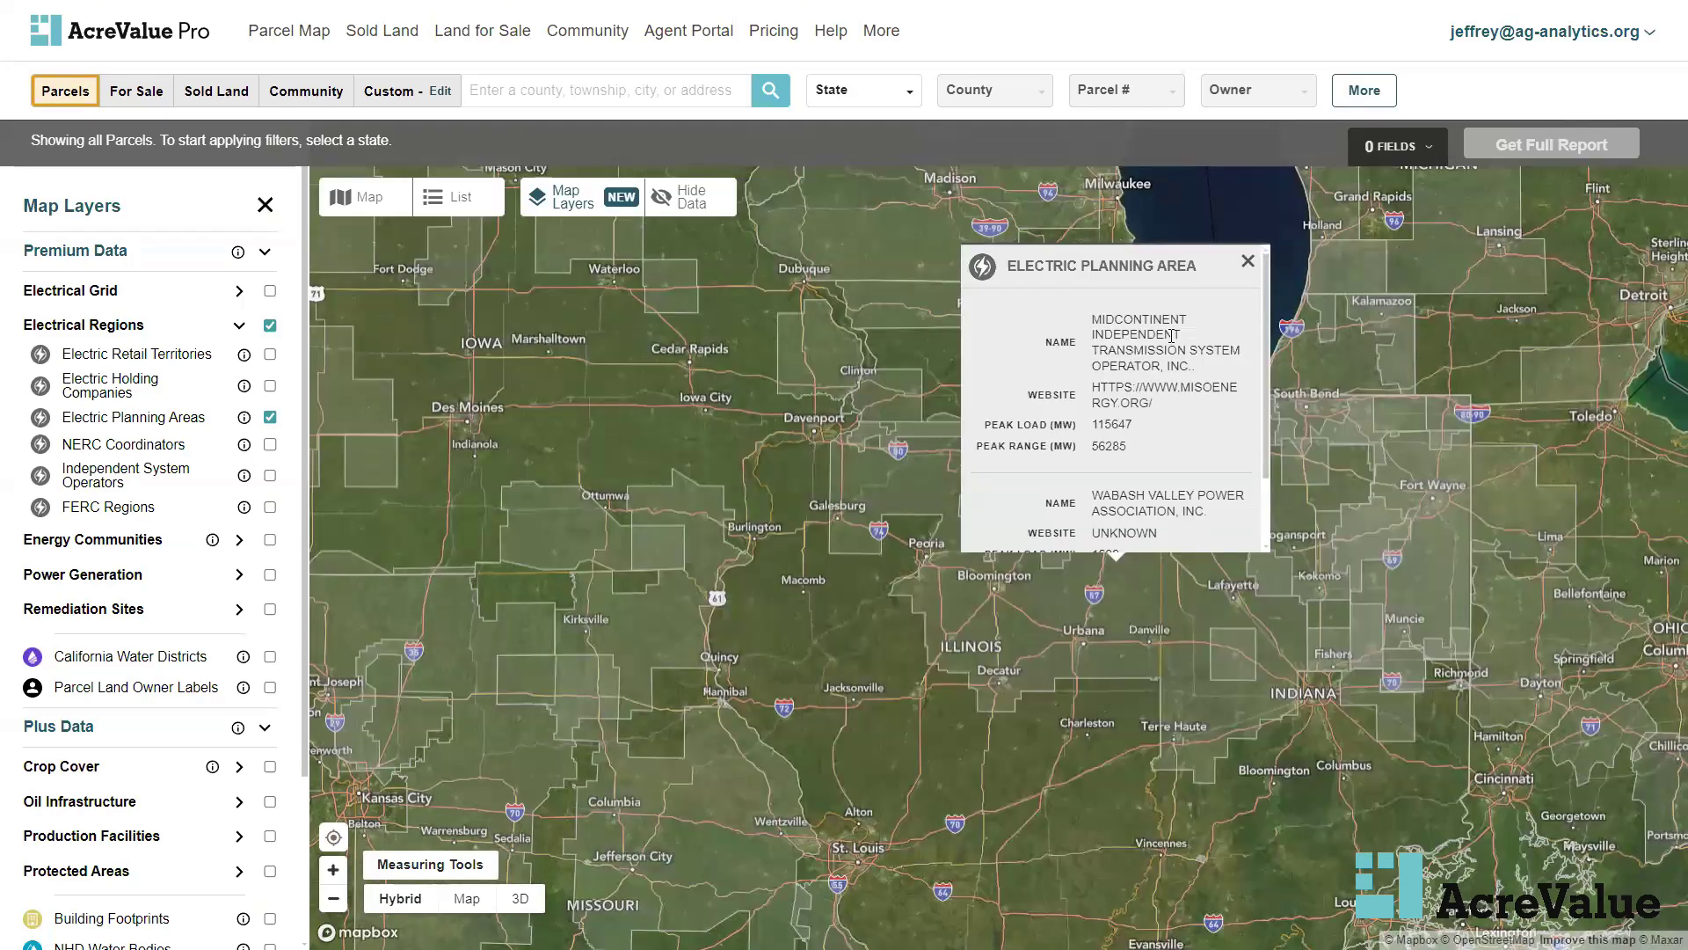
left_click_drag(1208, 370, 1096, 314)
left_click(1152, 303)
scroll(1198, 406, "down", 1)
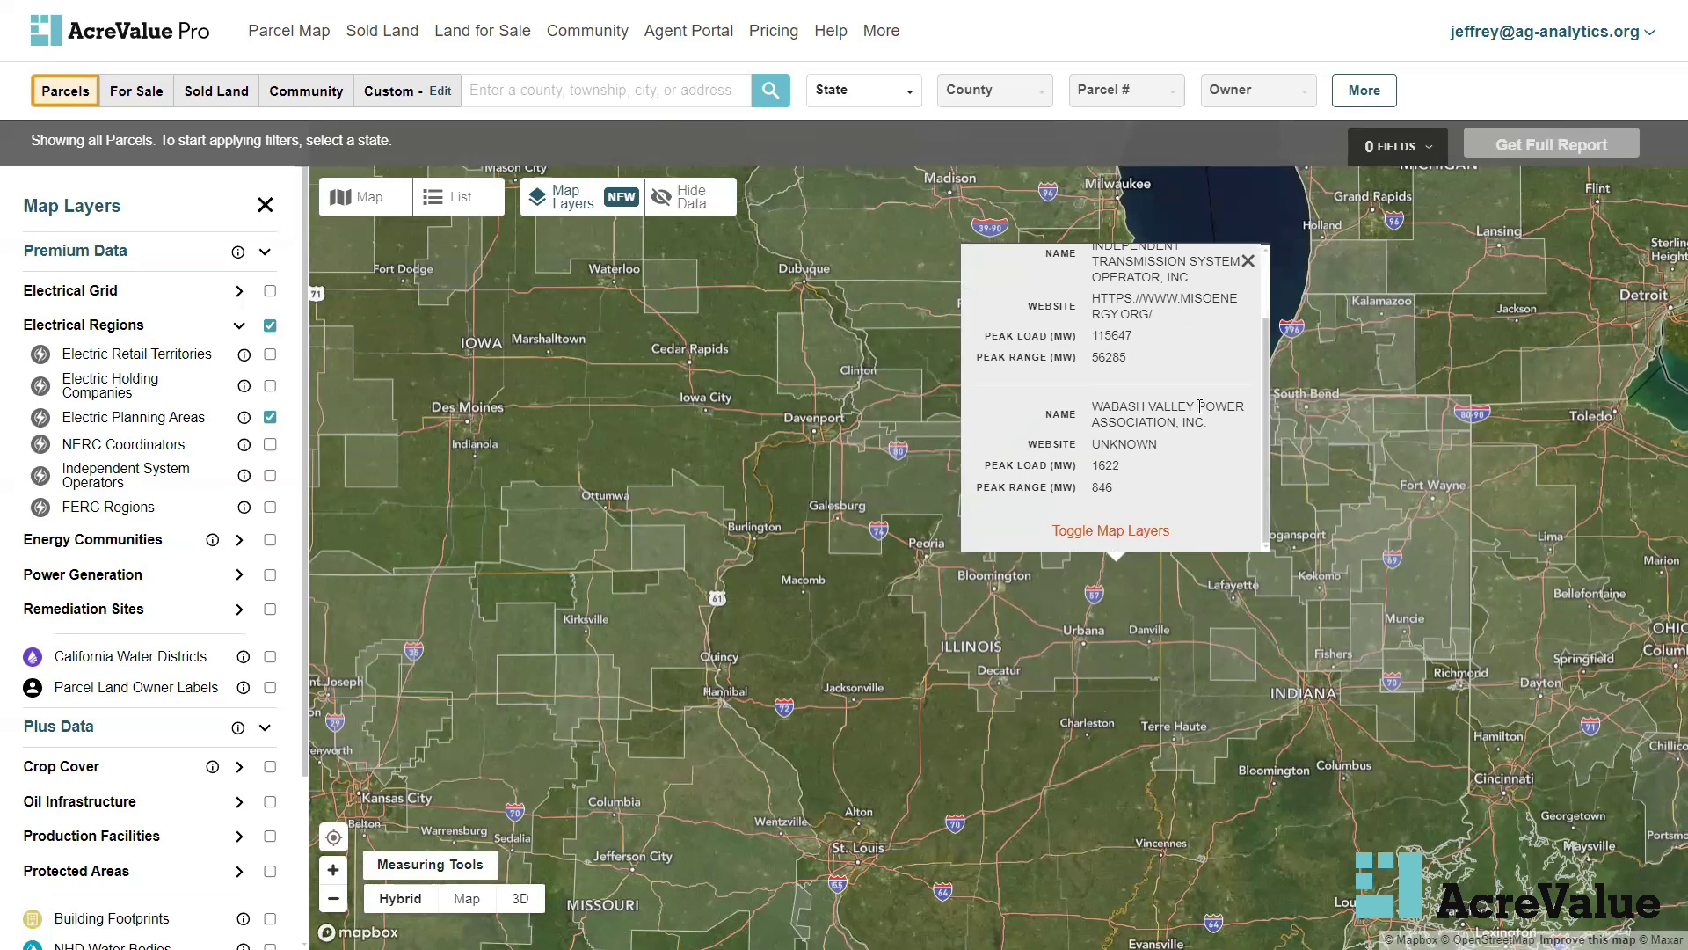
scroll(1183, 394, "up", 1)
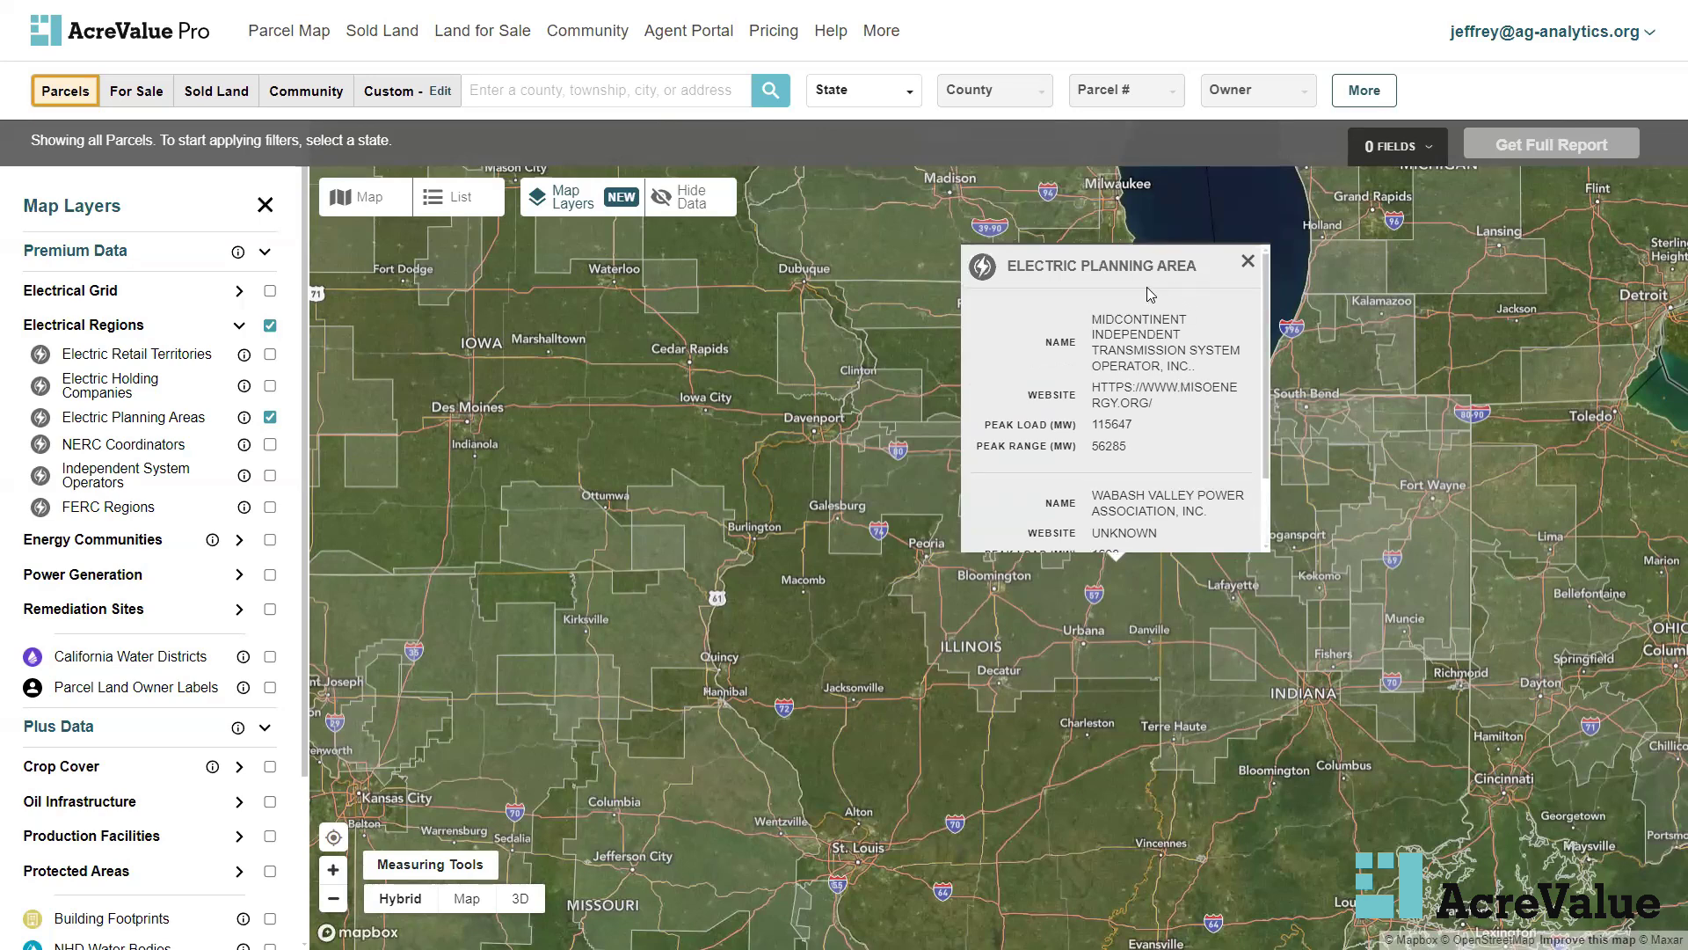
left_click(1248, 262)
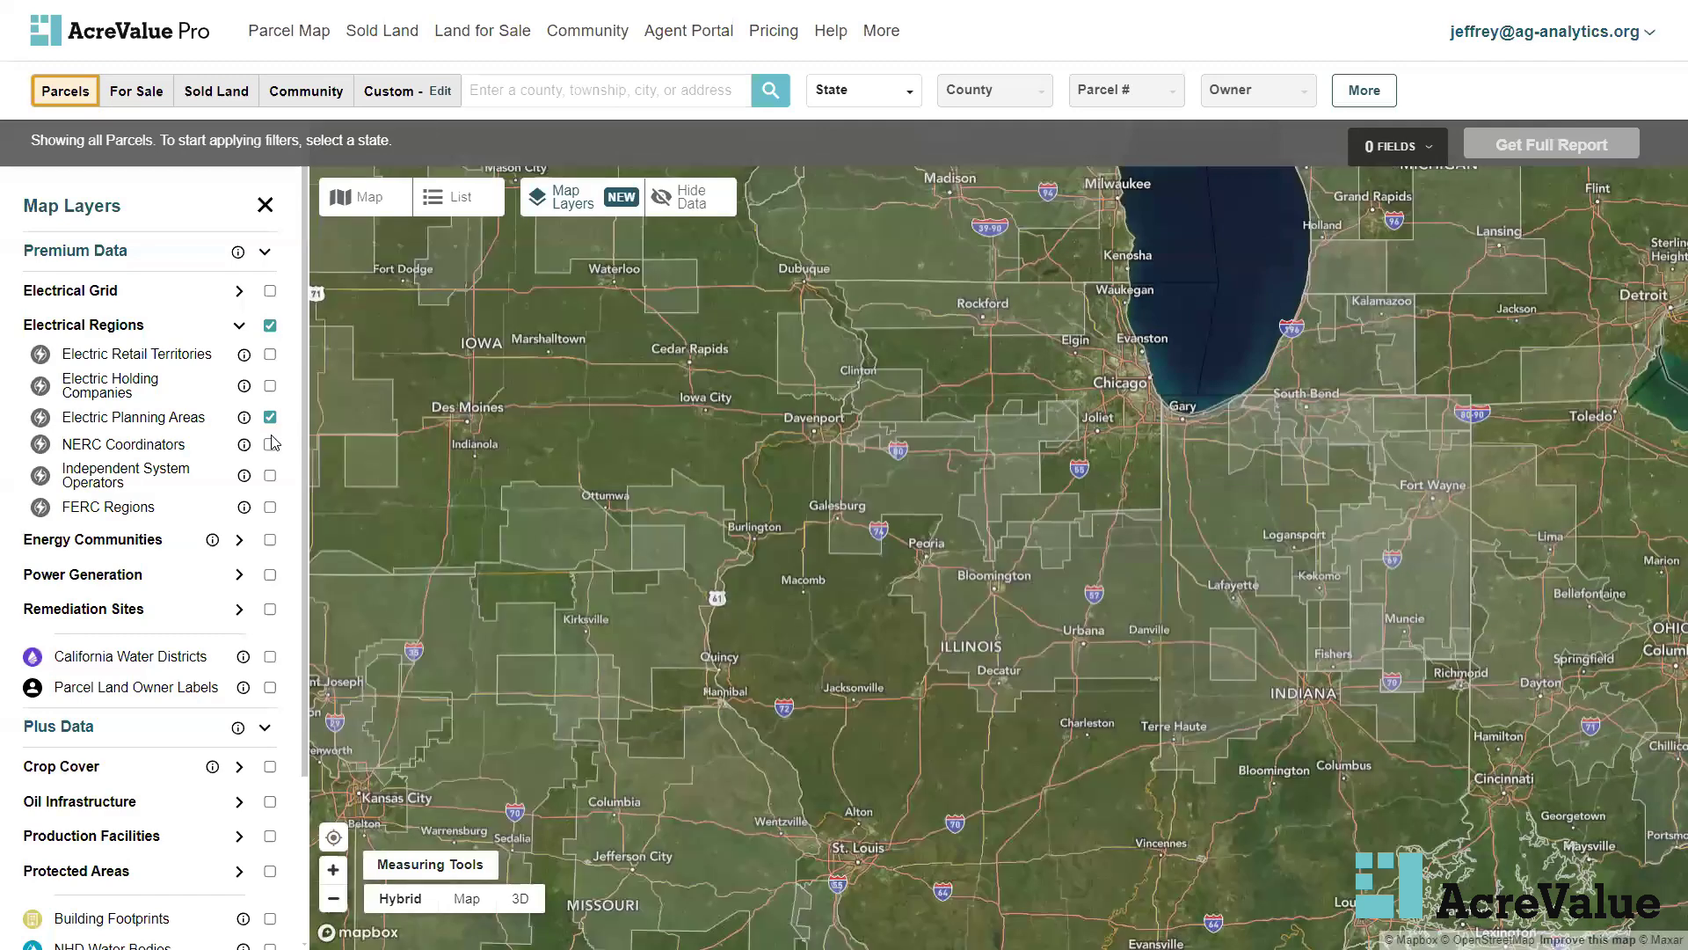
Turn on the NERC Coordinators layer and turn off Electric Planning Areas
left_click(270, 445)
left_click(270, 416)
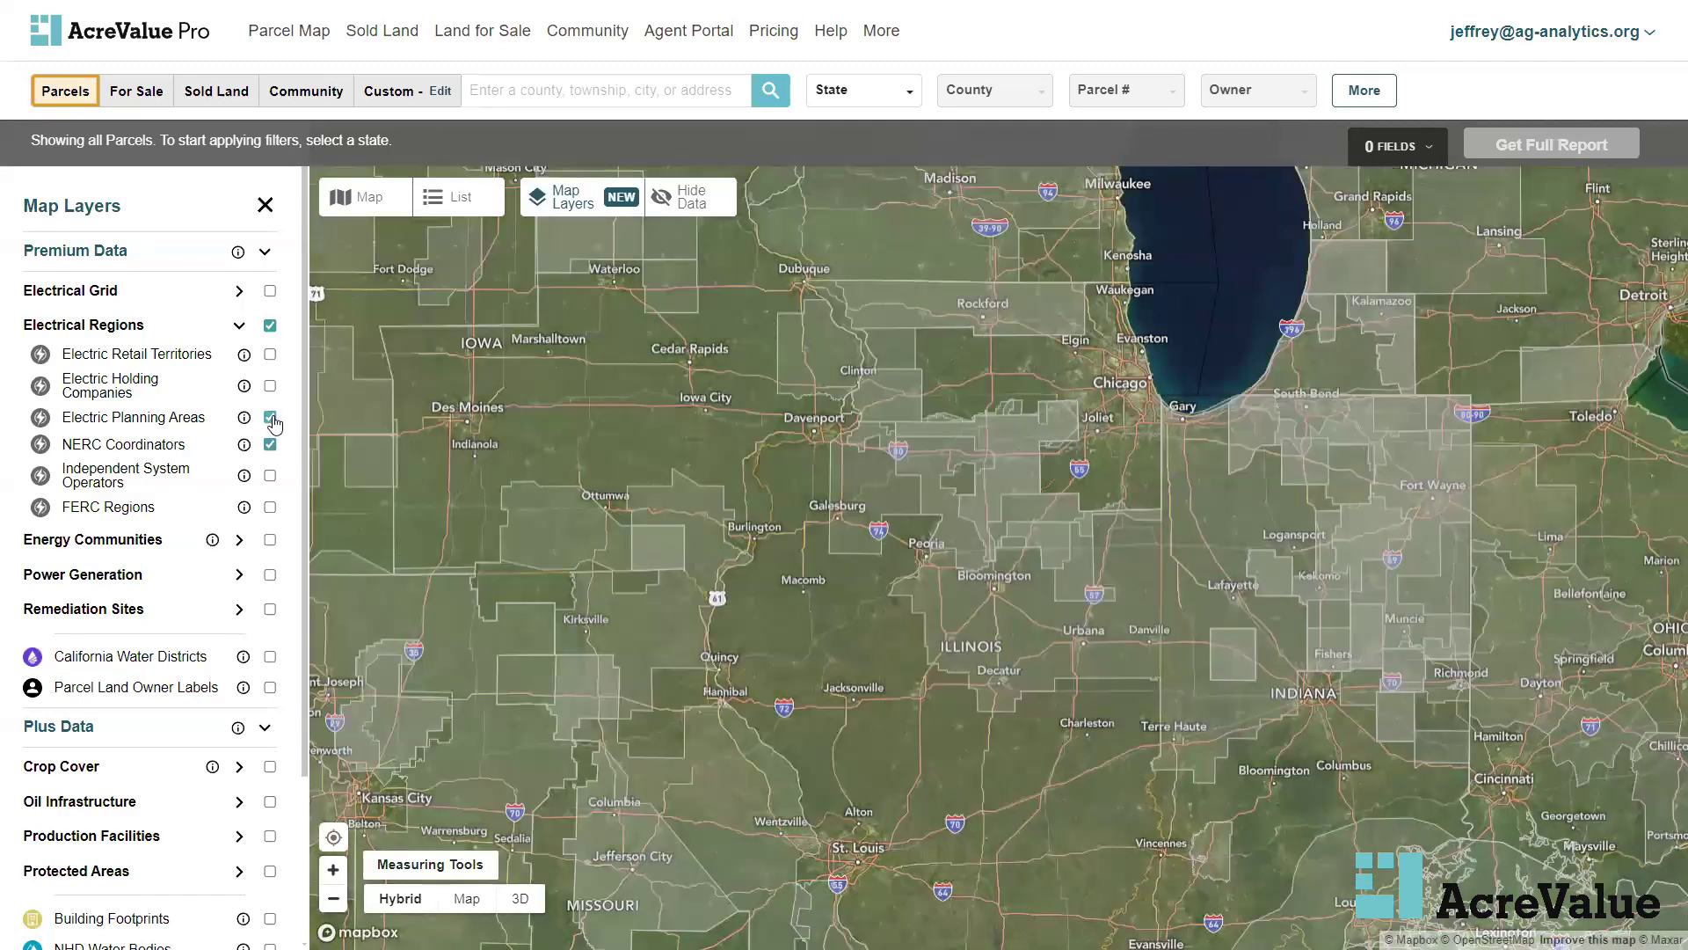
View the NERC coordinator details for the area south of Davenport, and close them
mouse_move(246, 452)
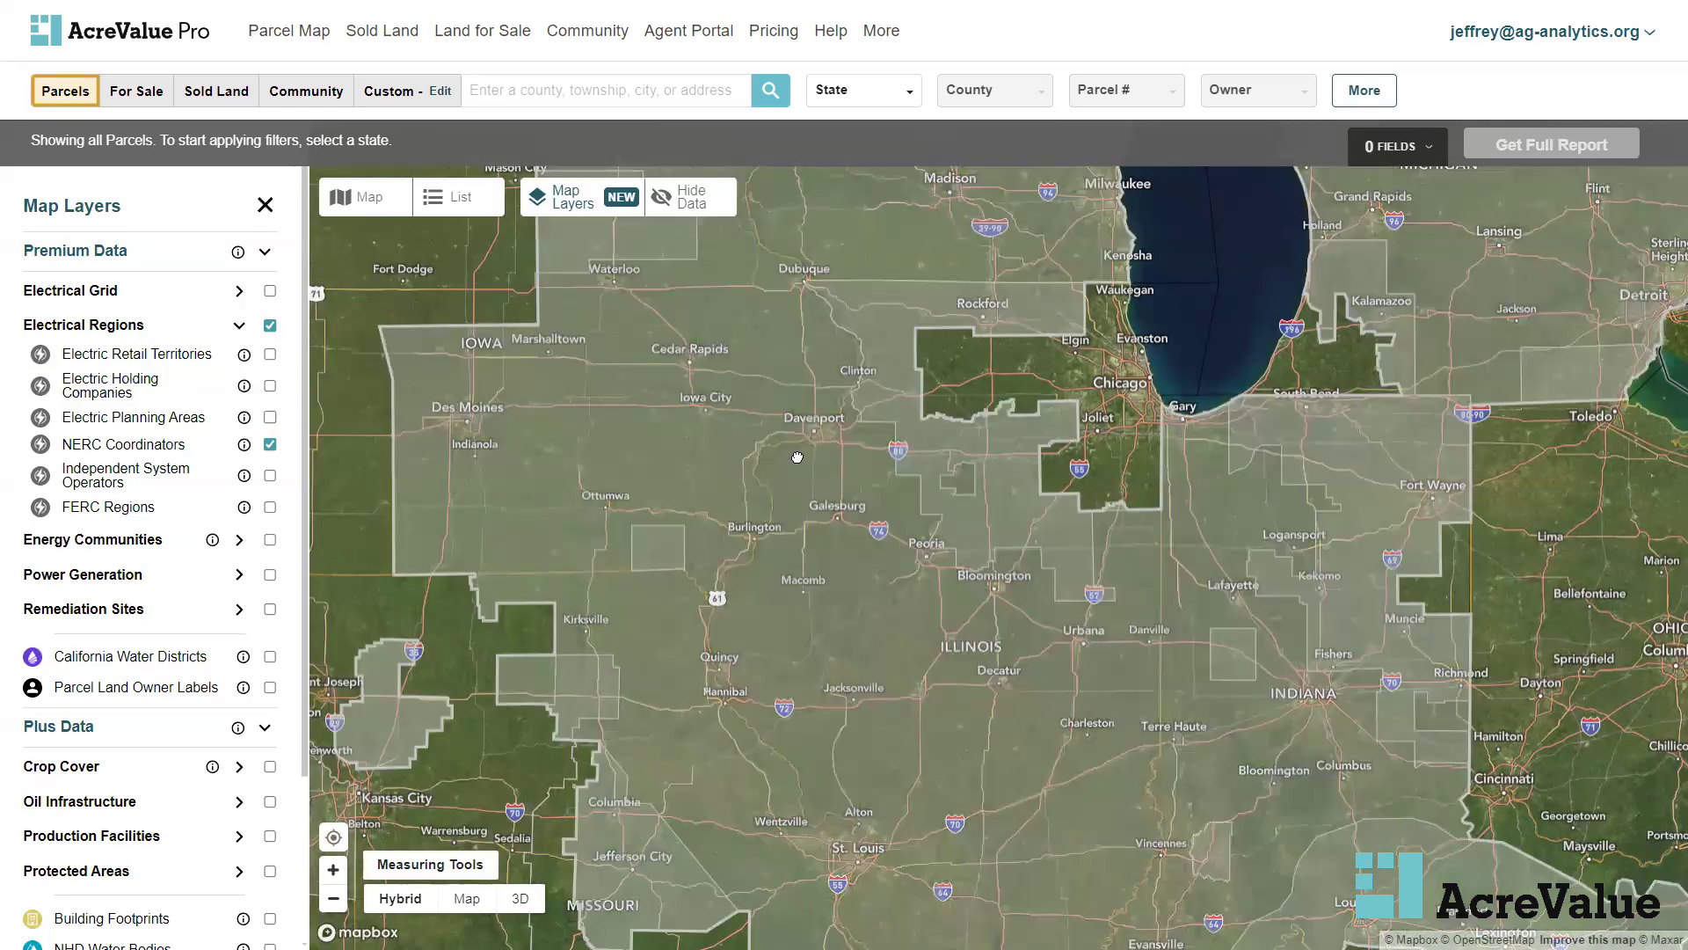
left_click(798, 458)
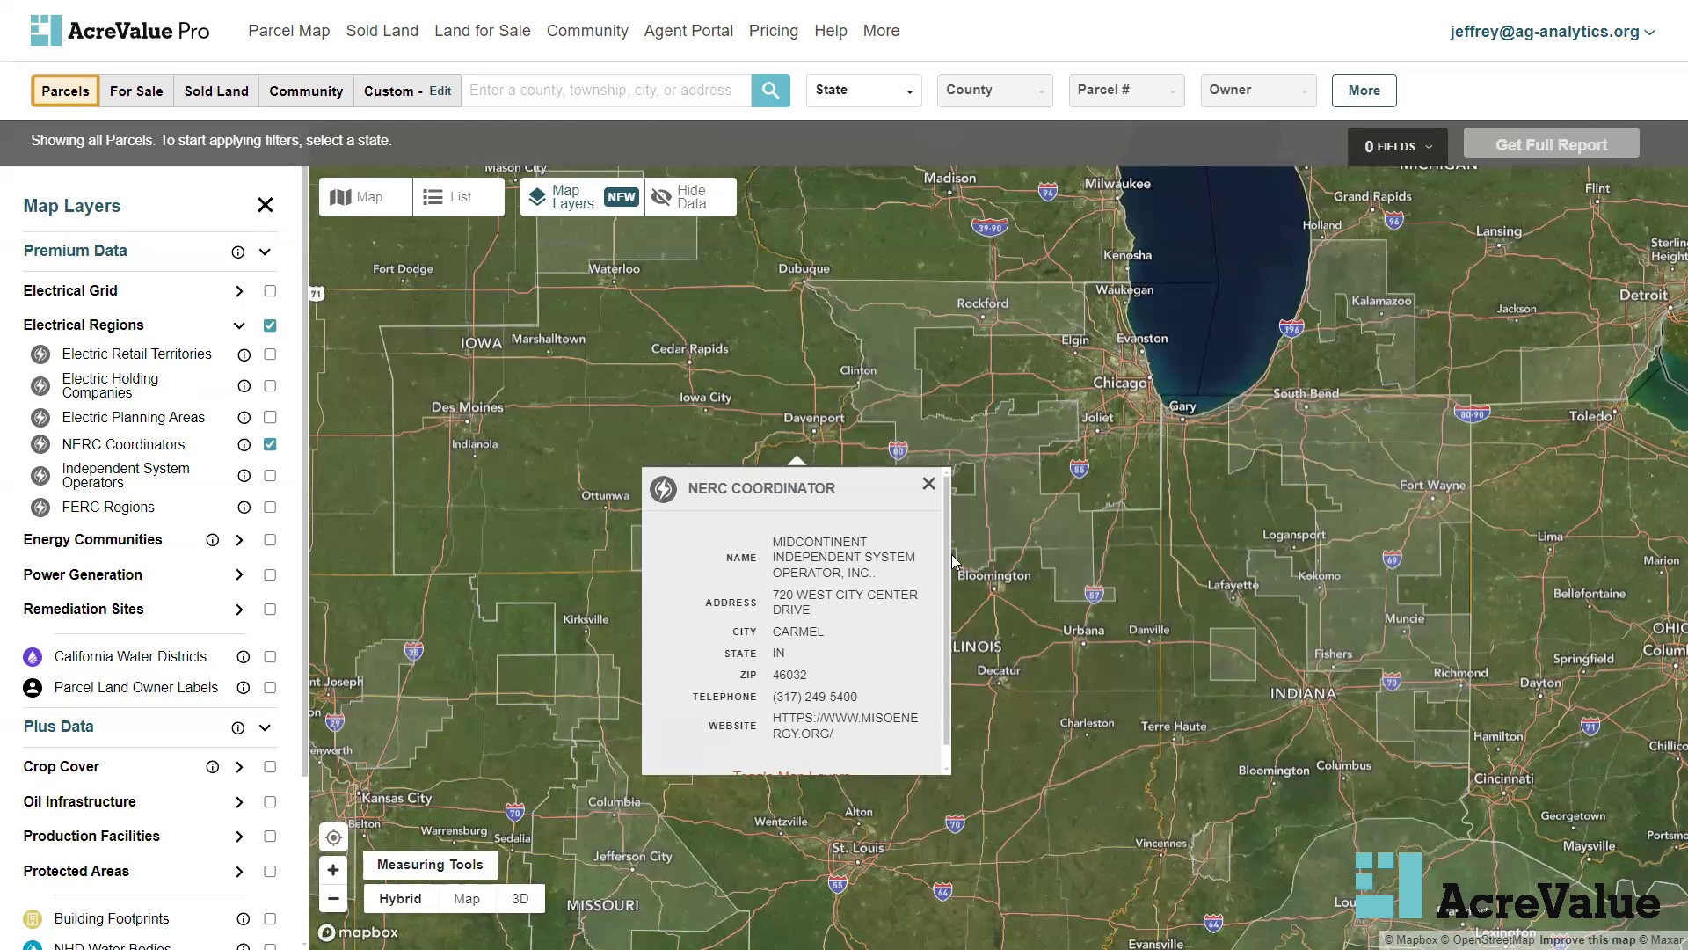
left_click(928, 484)
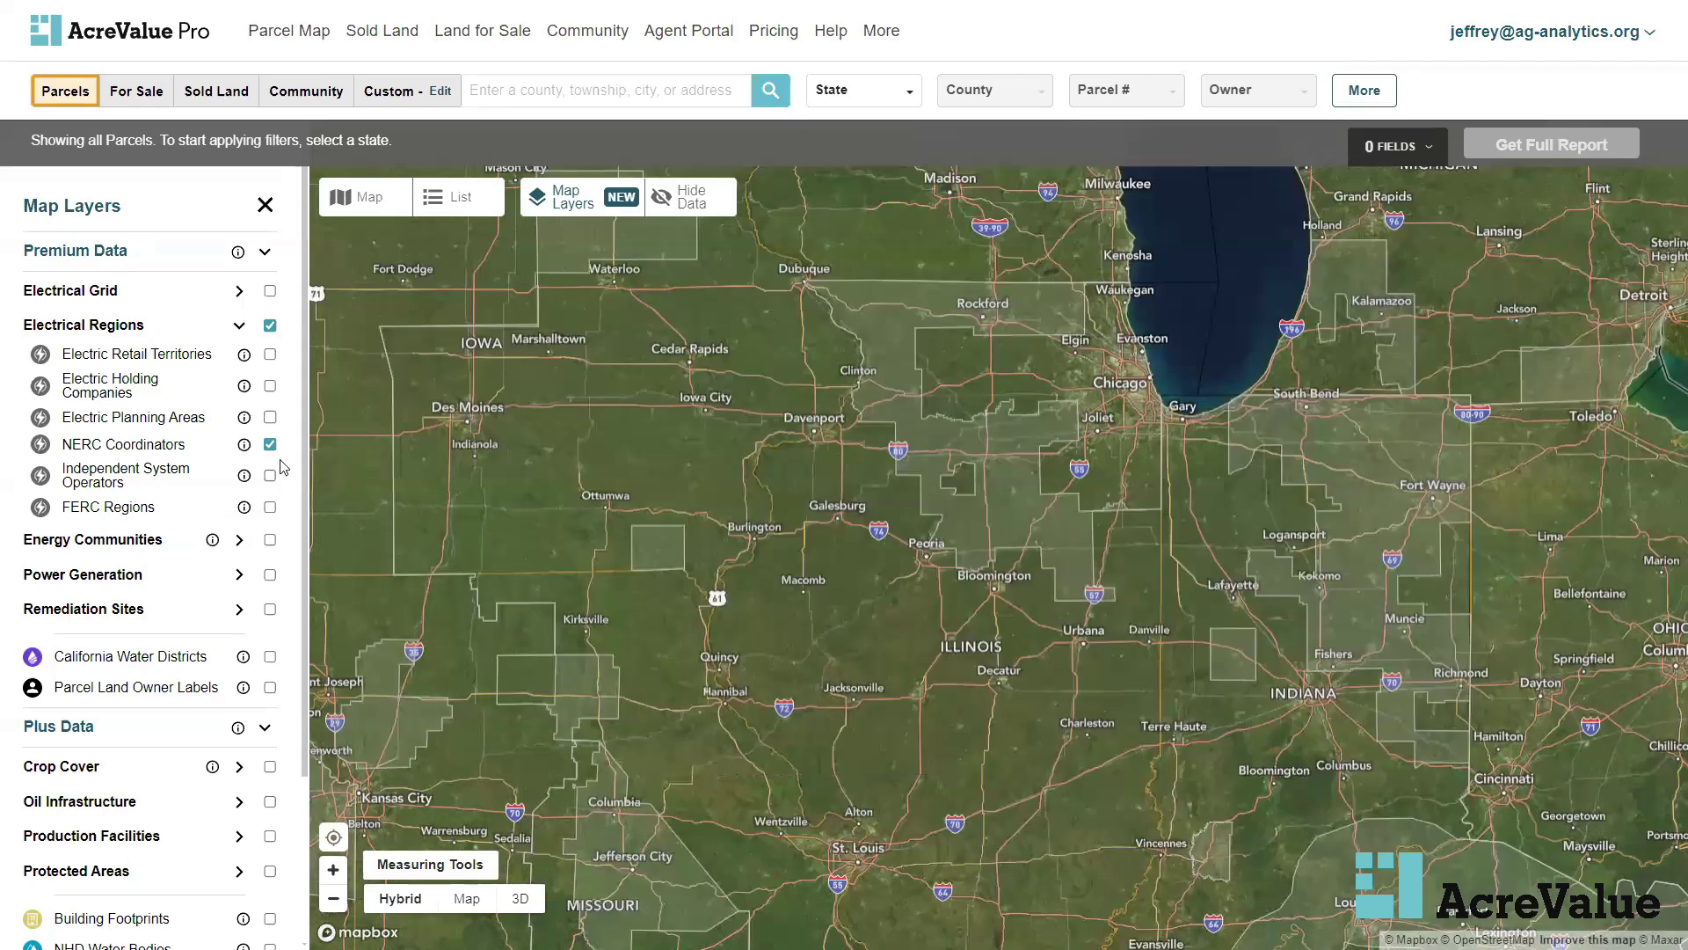
Replace the NERC Coordinators layer with Independent System Operators, and view the operator details between Davenport and Peoria
left_click(271, 443)
left_click(274, 481)
mouse_move(245, 483)
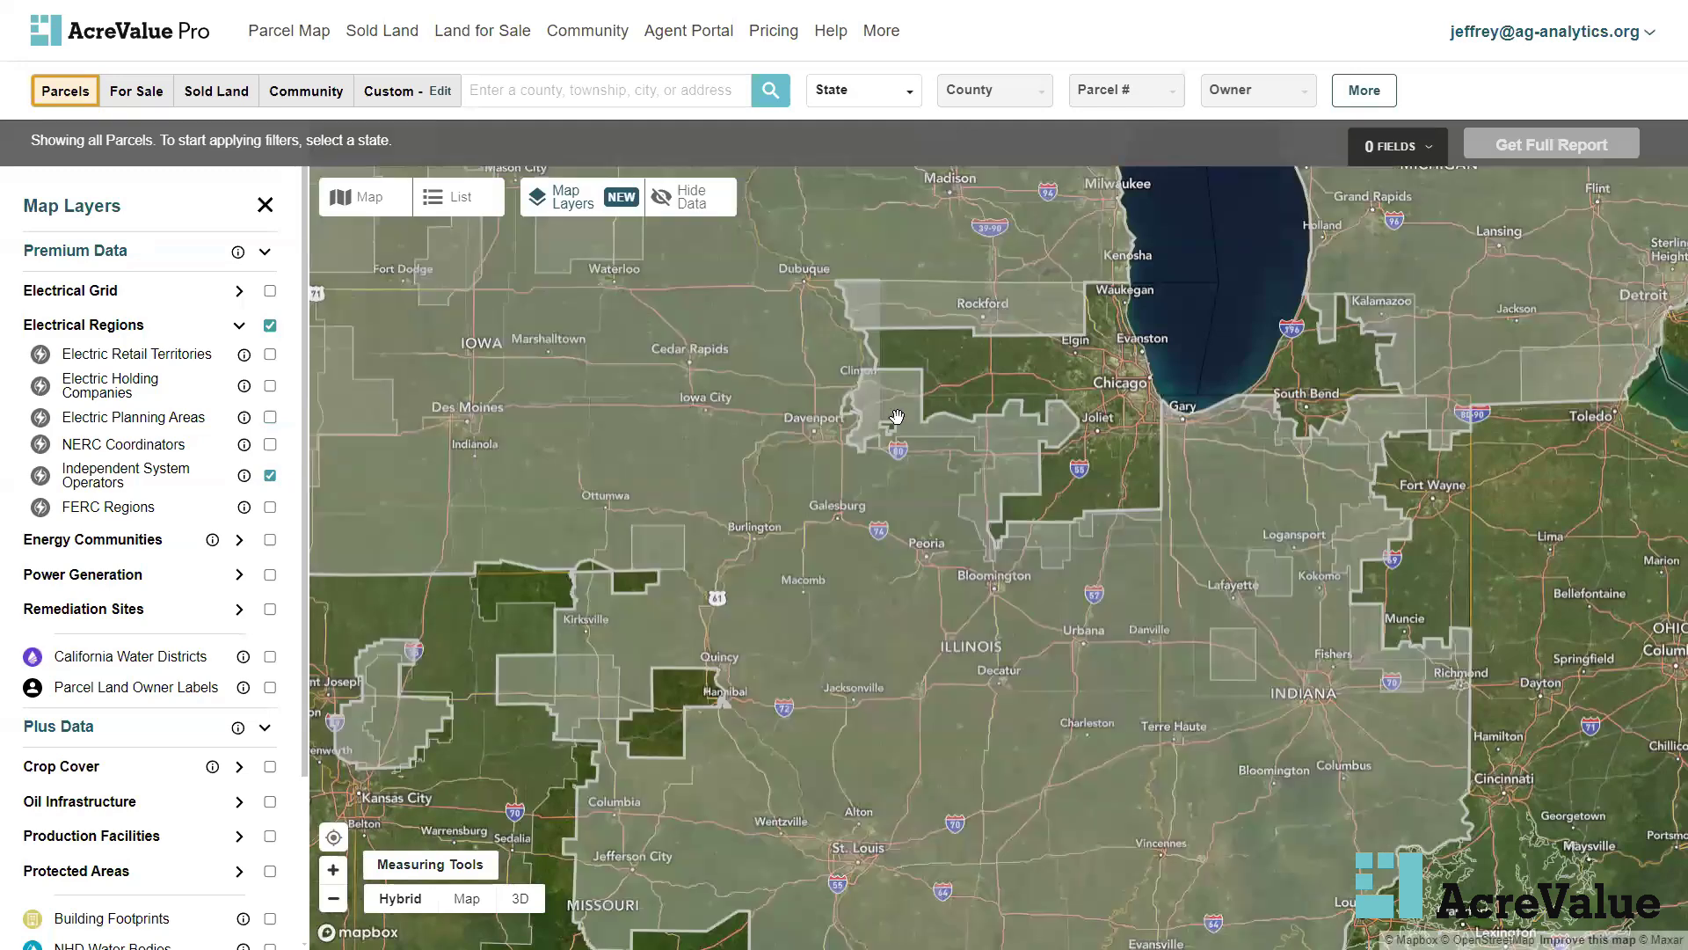
left_click(902, 490)
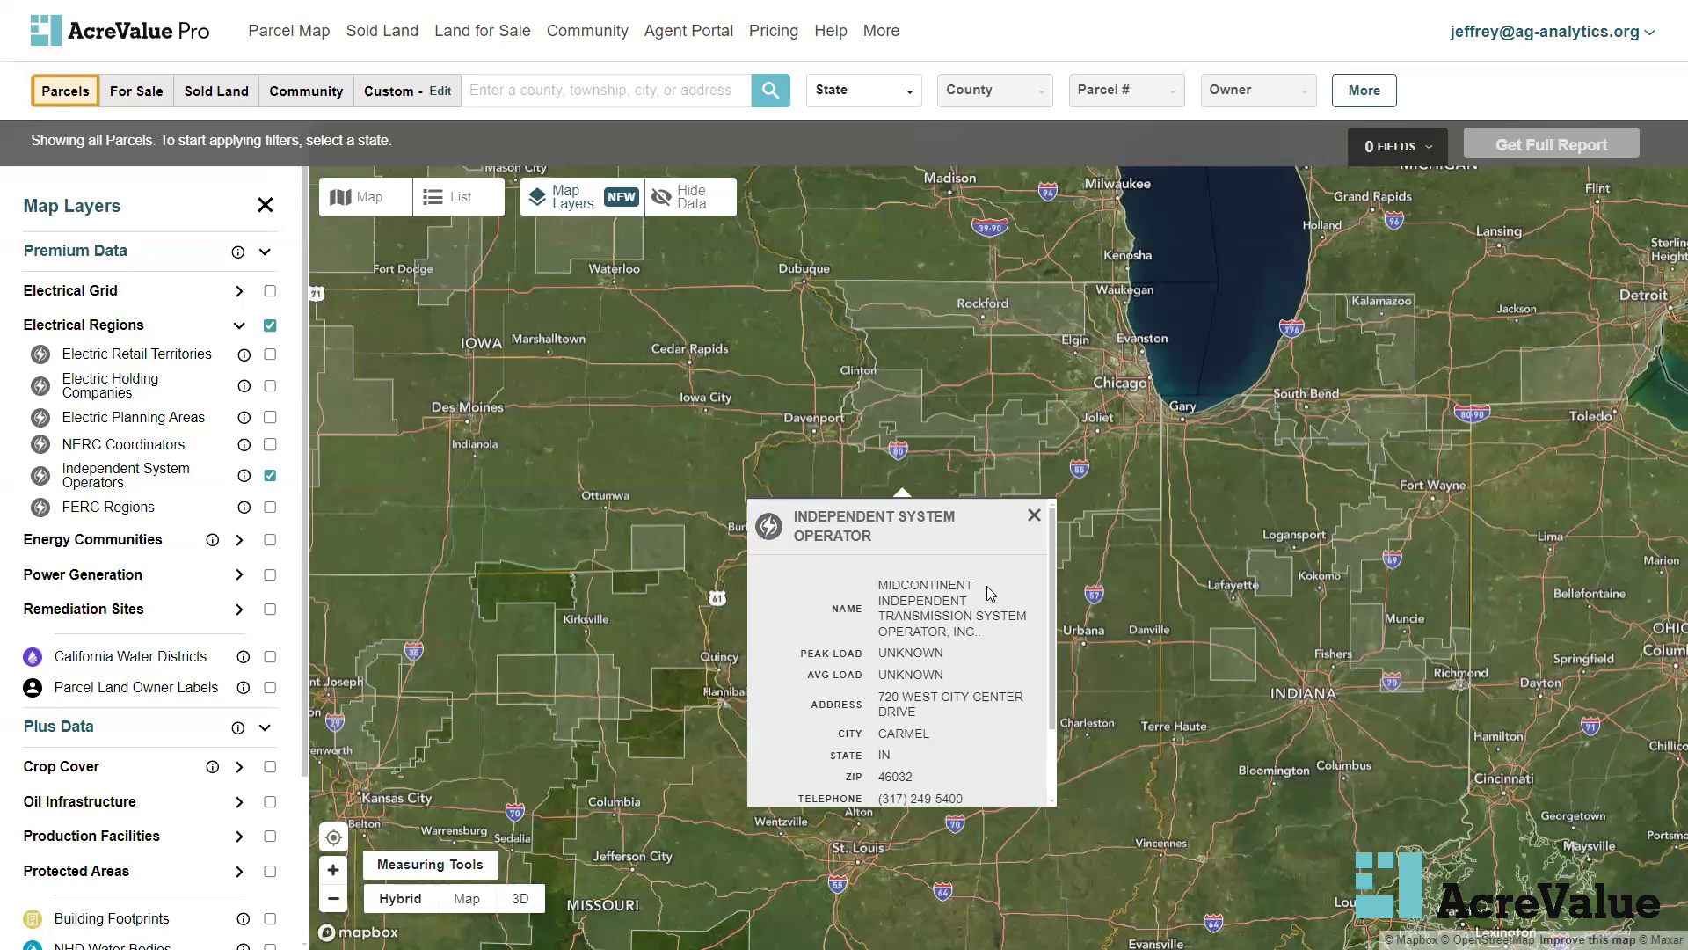
scroll(991, 594, "down", 1)
left_click(1034, 515)
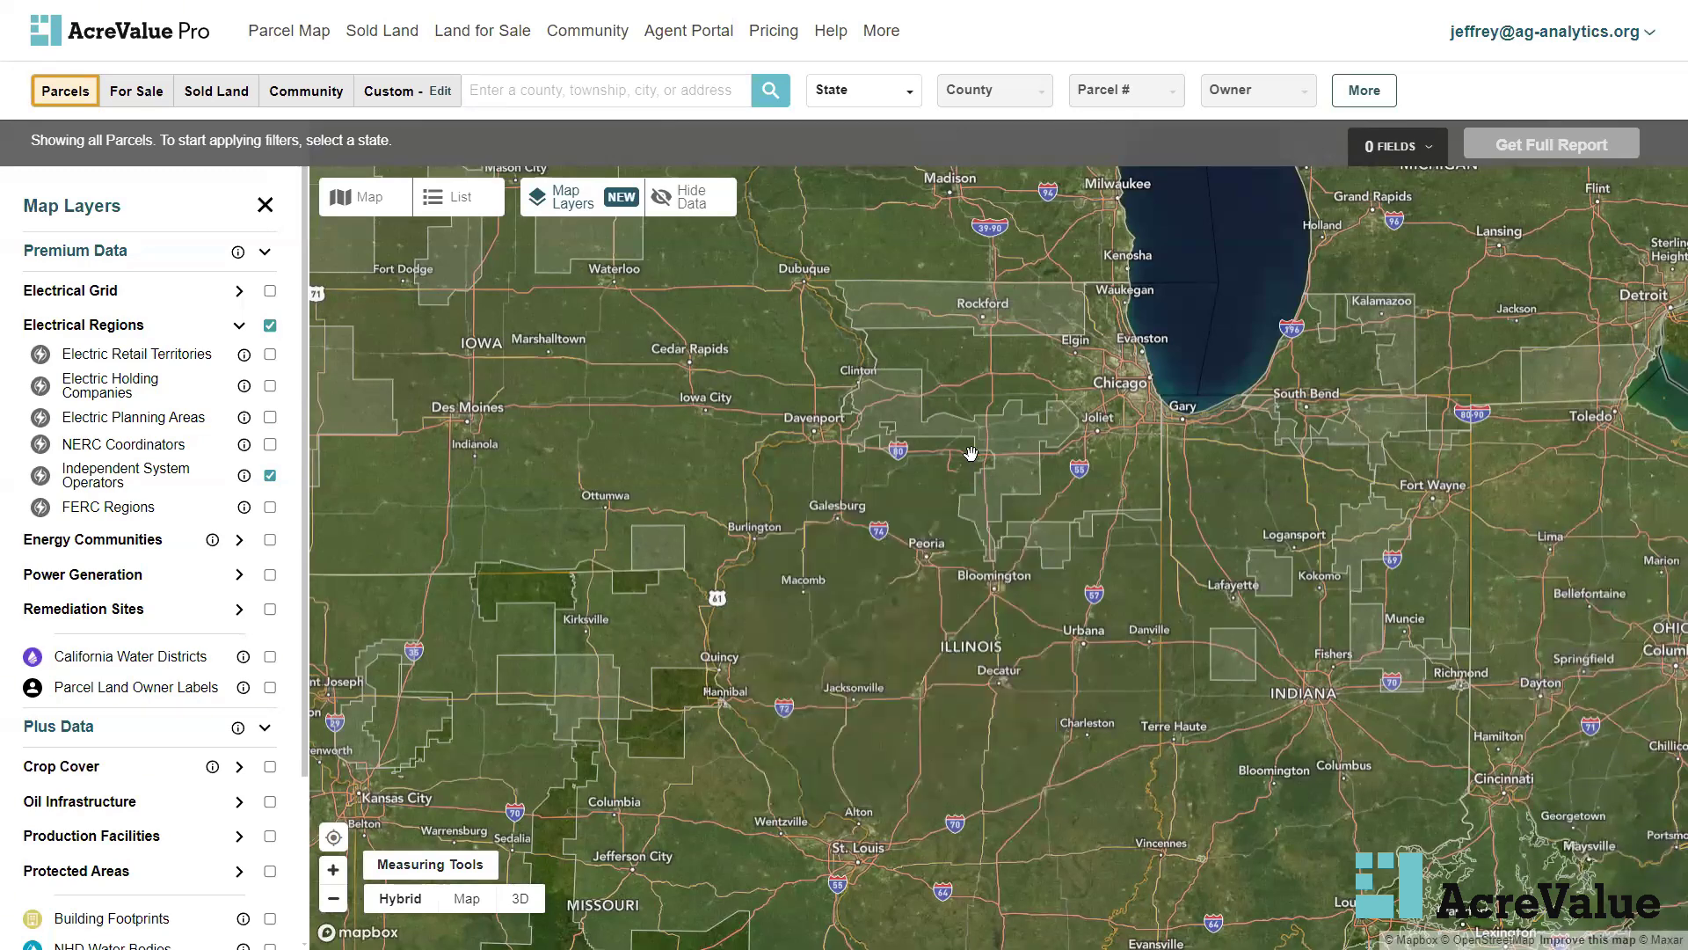
View the independent system operator details for the area just west of Joliet, highlight the operator's name, and close the entry
left_click(1044, 424)
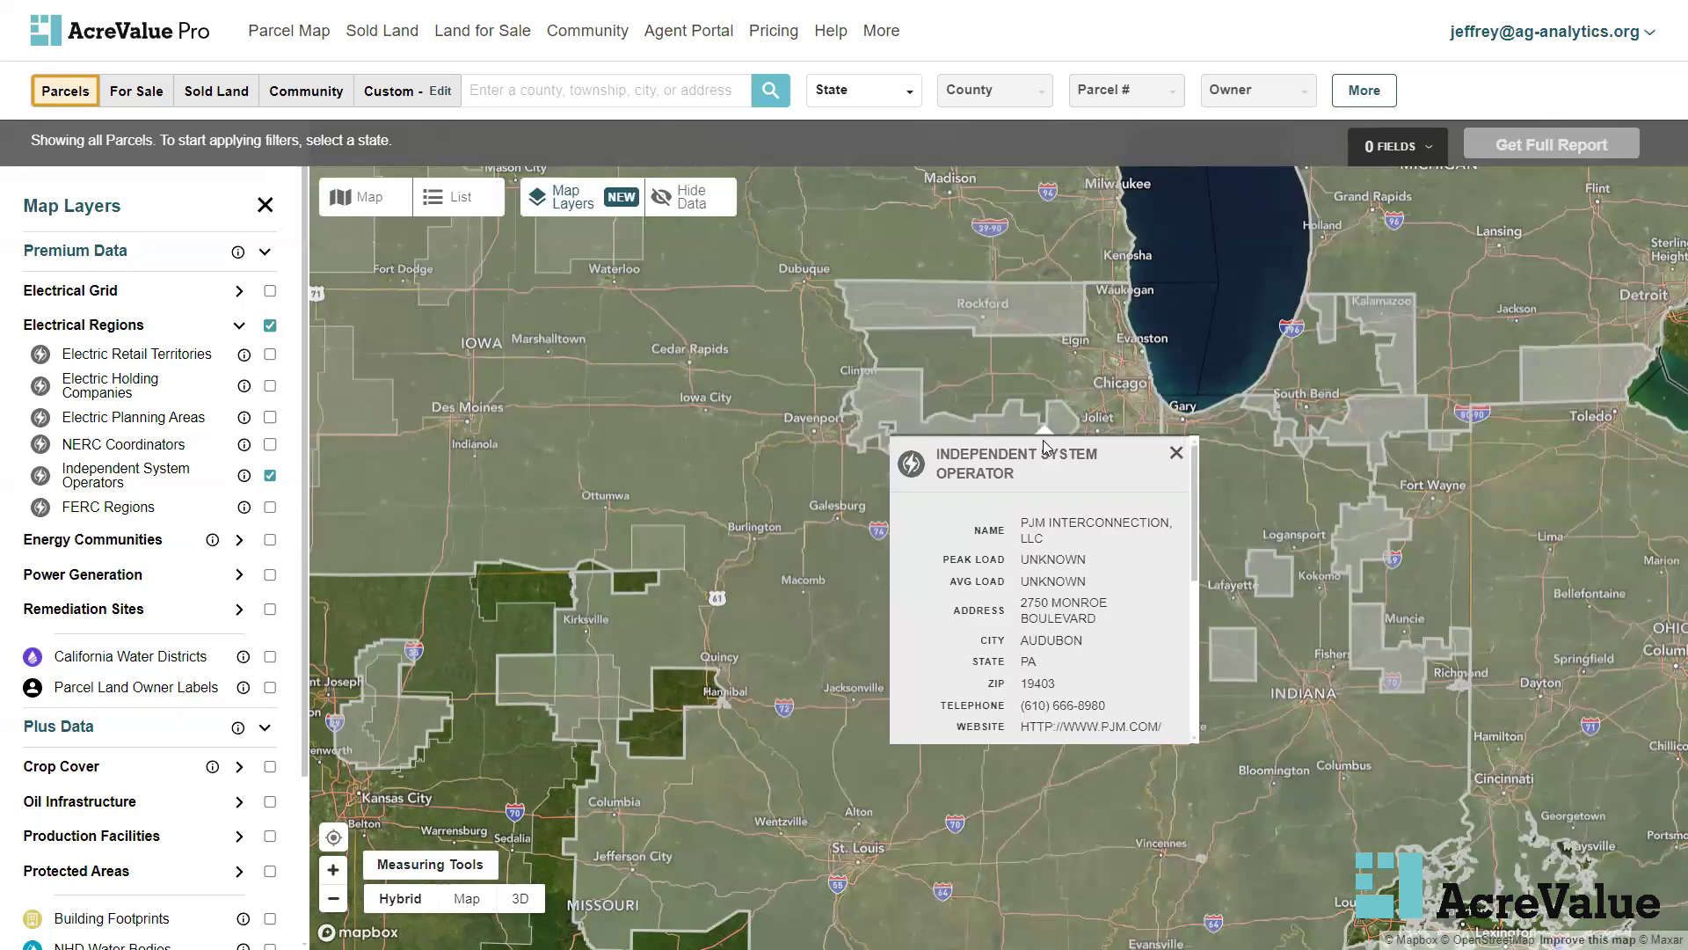
scroll(1088, 559, "down", 2)
scroll(1089, 559, "down", 1)
scroll(1088, 554, "up", 3)
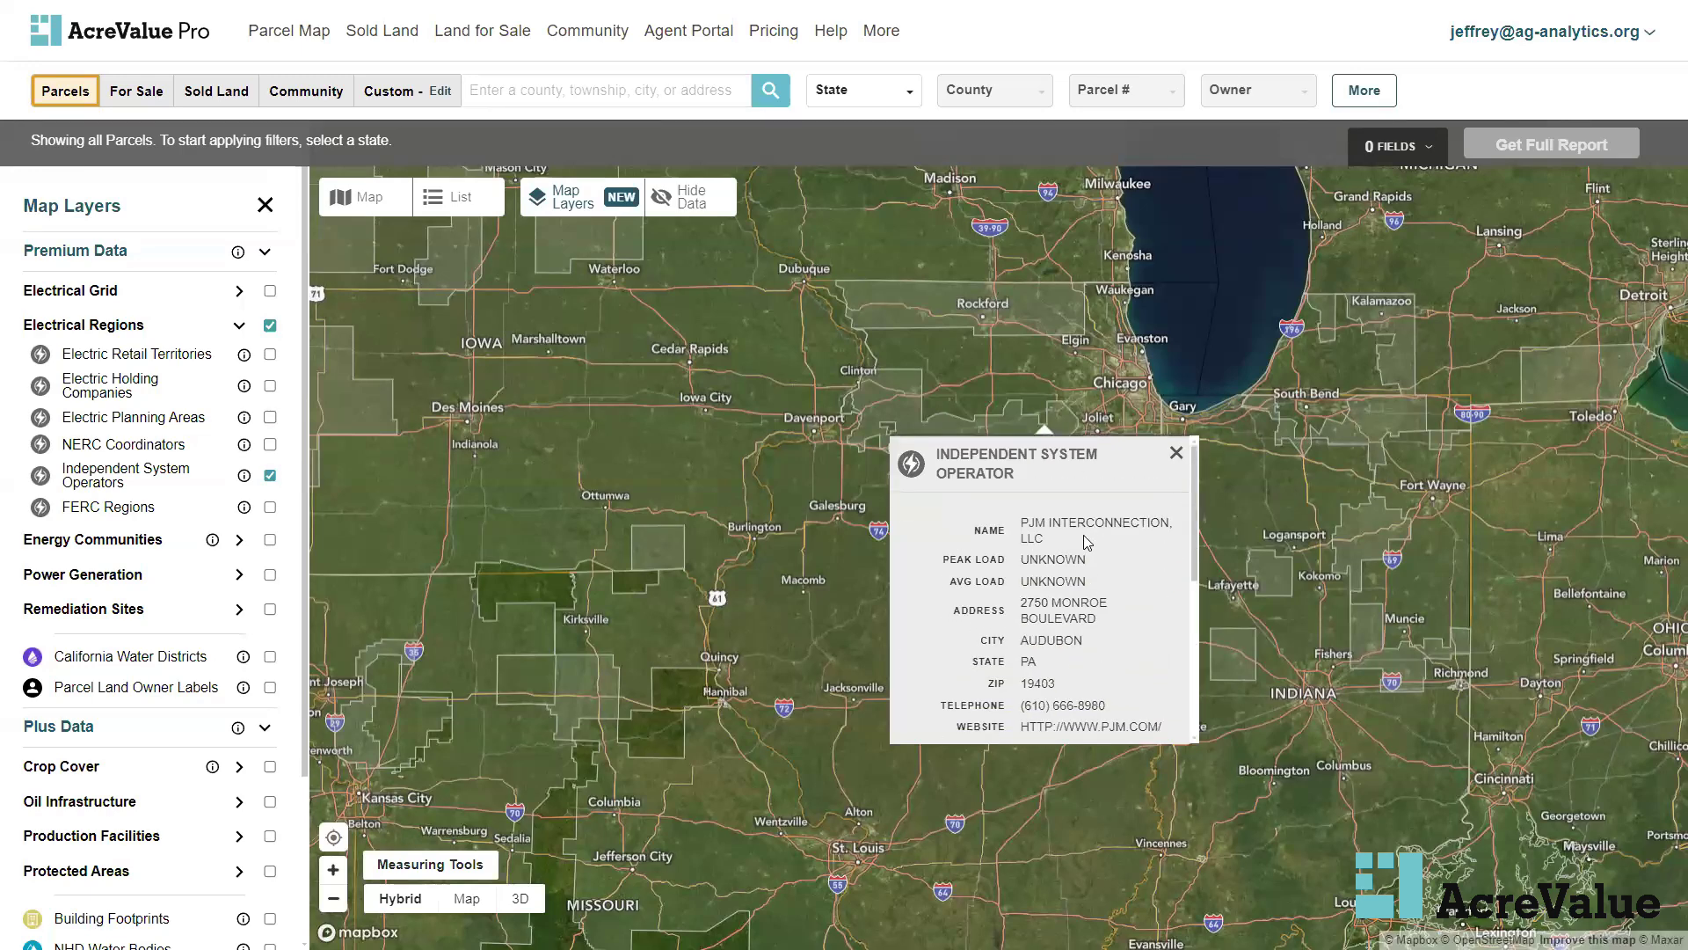
left_click_drag(1066, 539, 1024, 522)
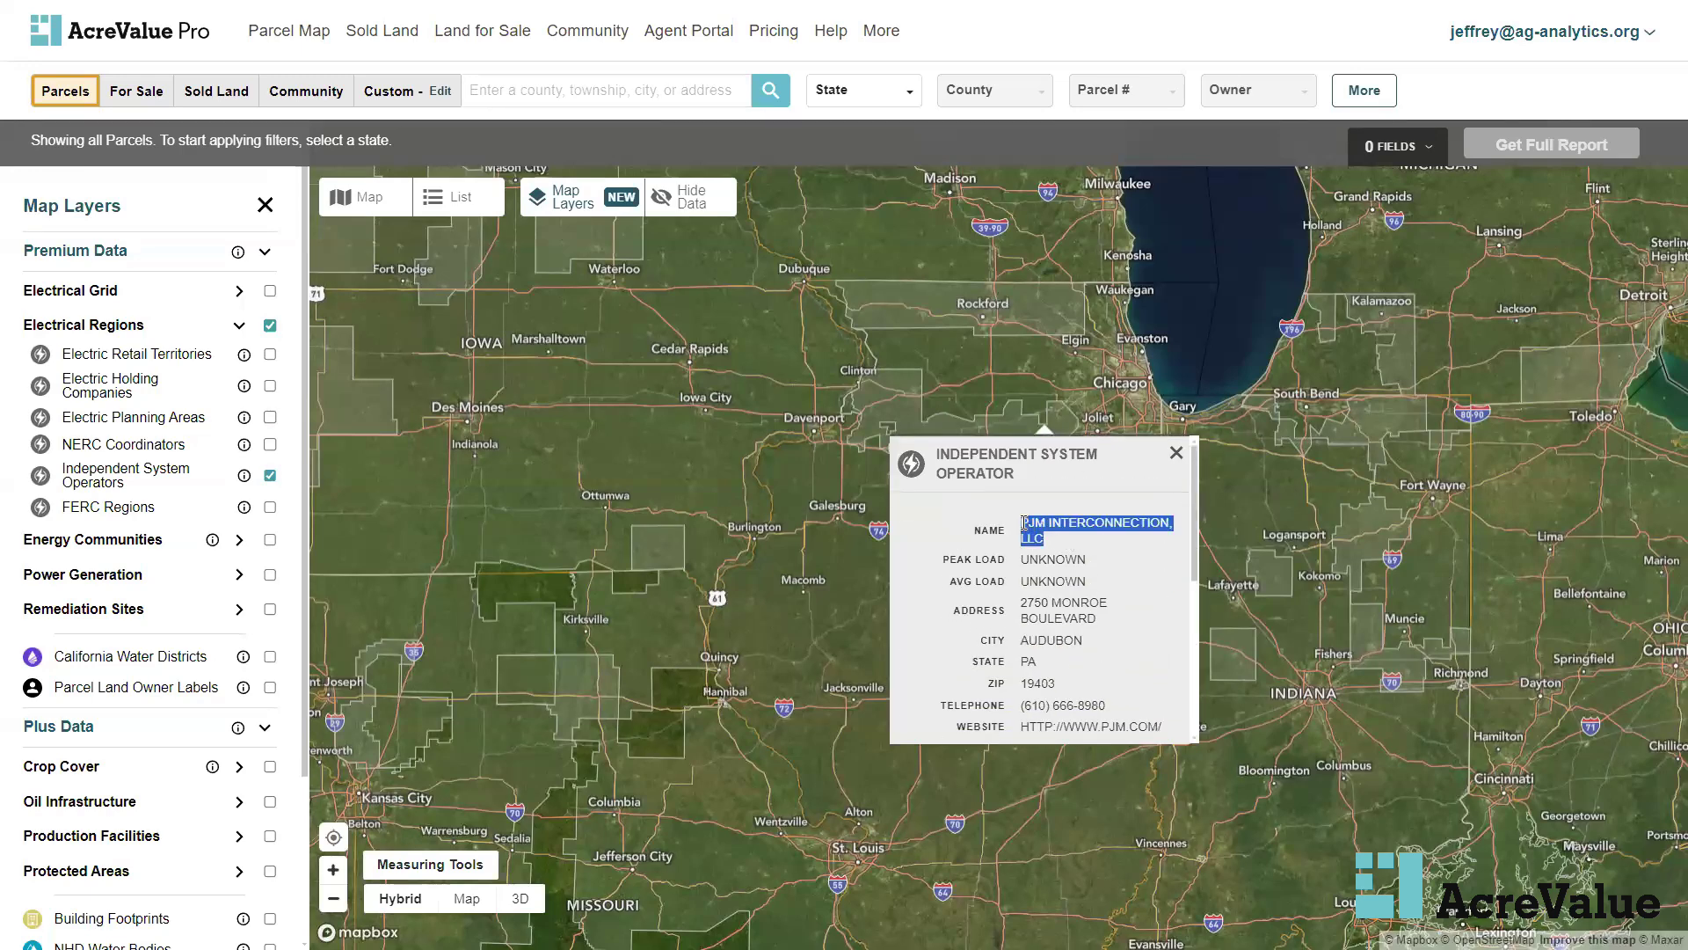
left_click(1083, 525)
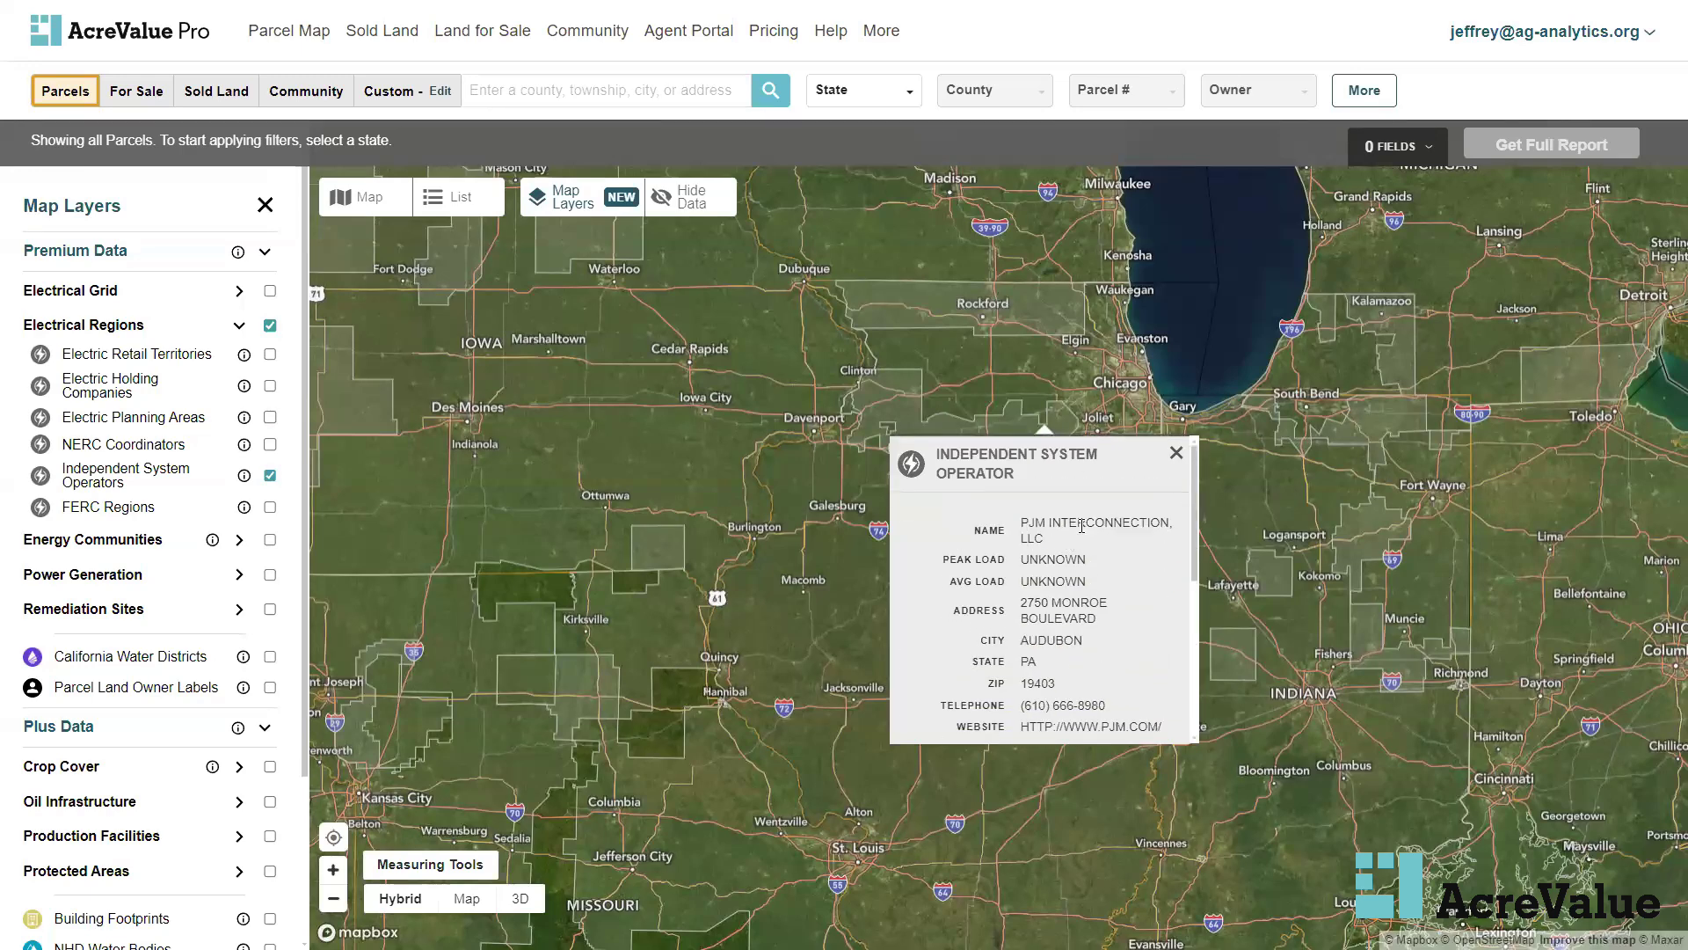
left_click(1176, 455)
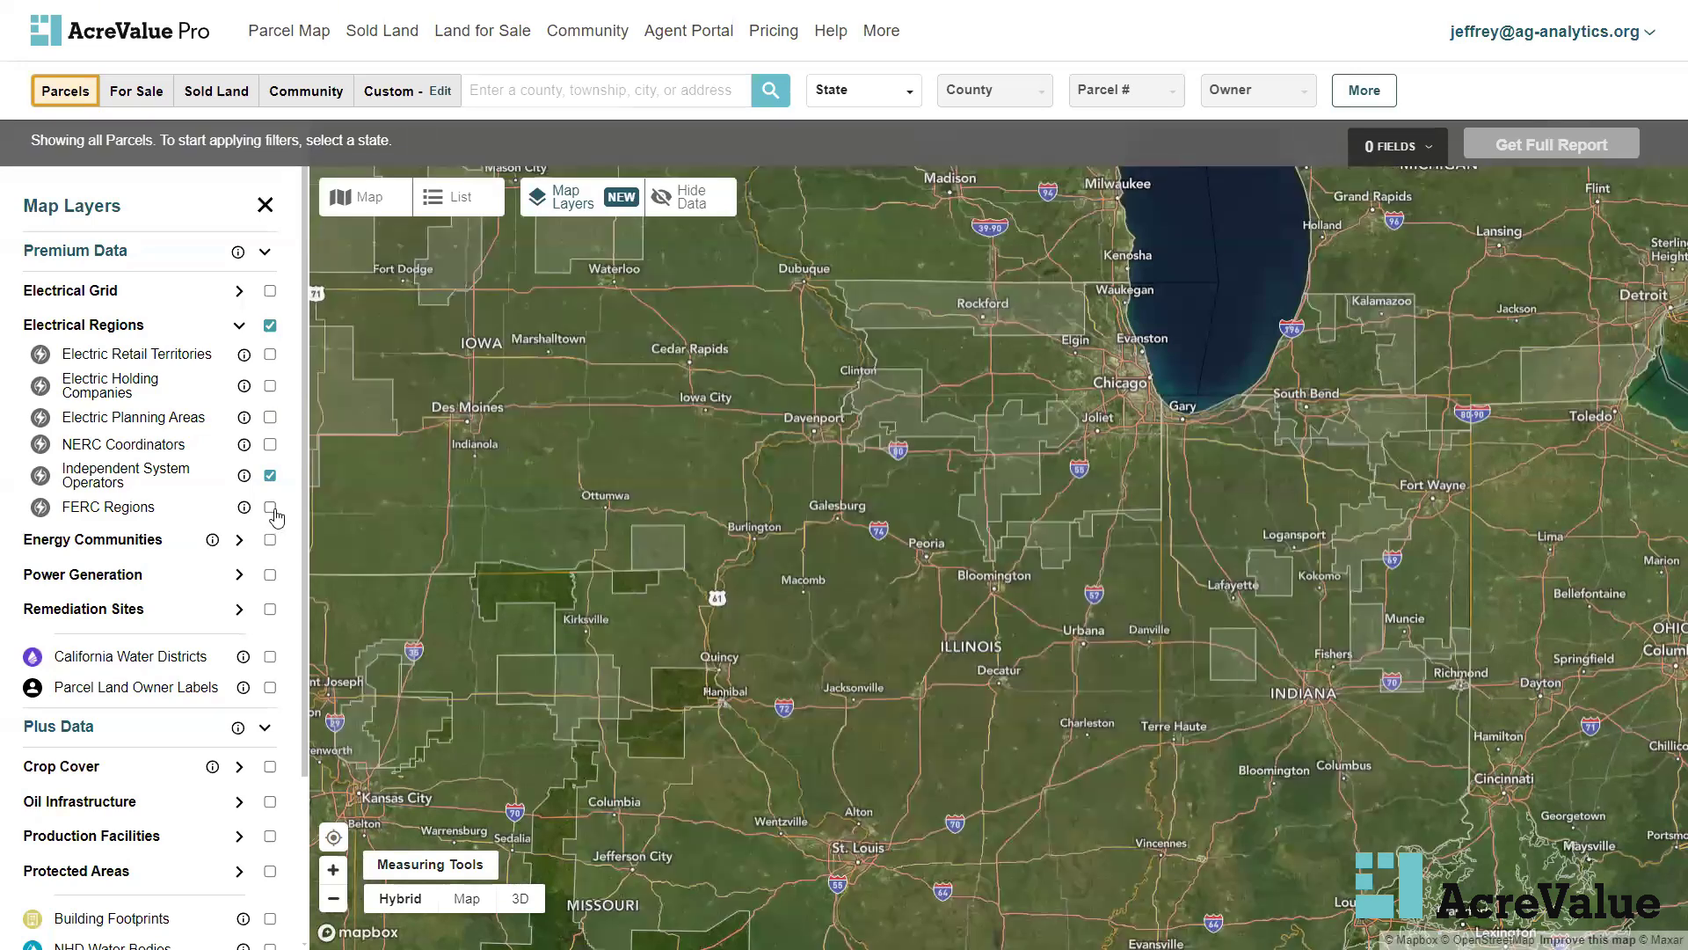
Replace the Independent System Operators layer with FERC Regions, and view the region details near Carbondale
mouse_move(243, 513)
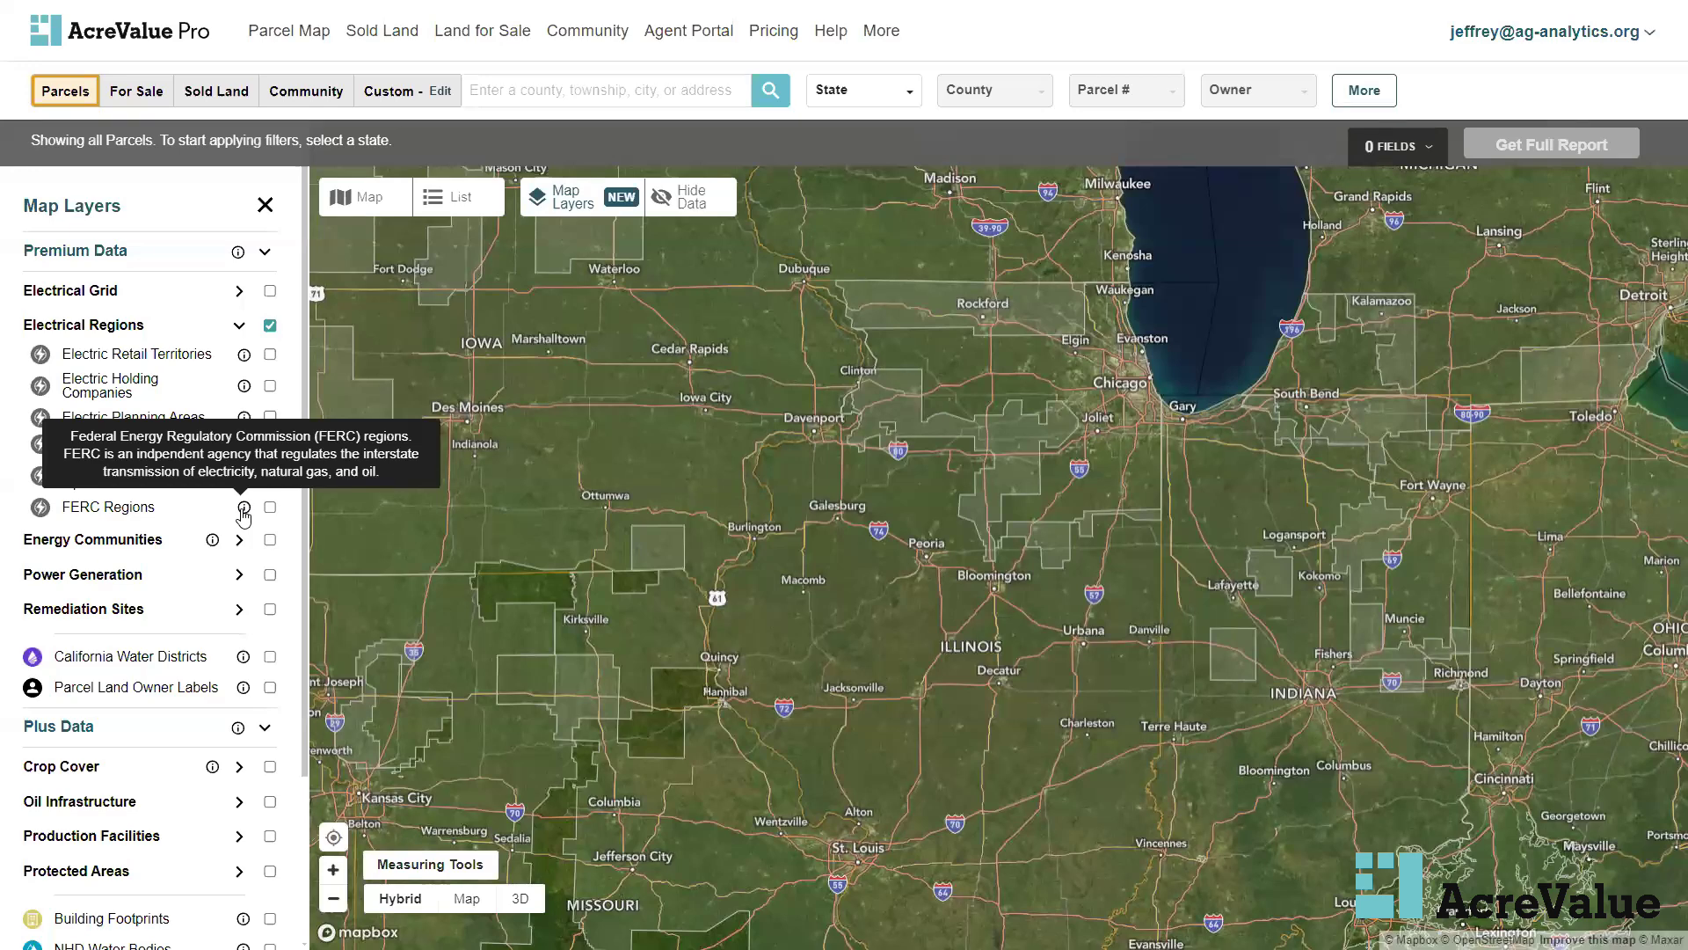
left_click(270, 476)
left_click(270, 507)
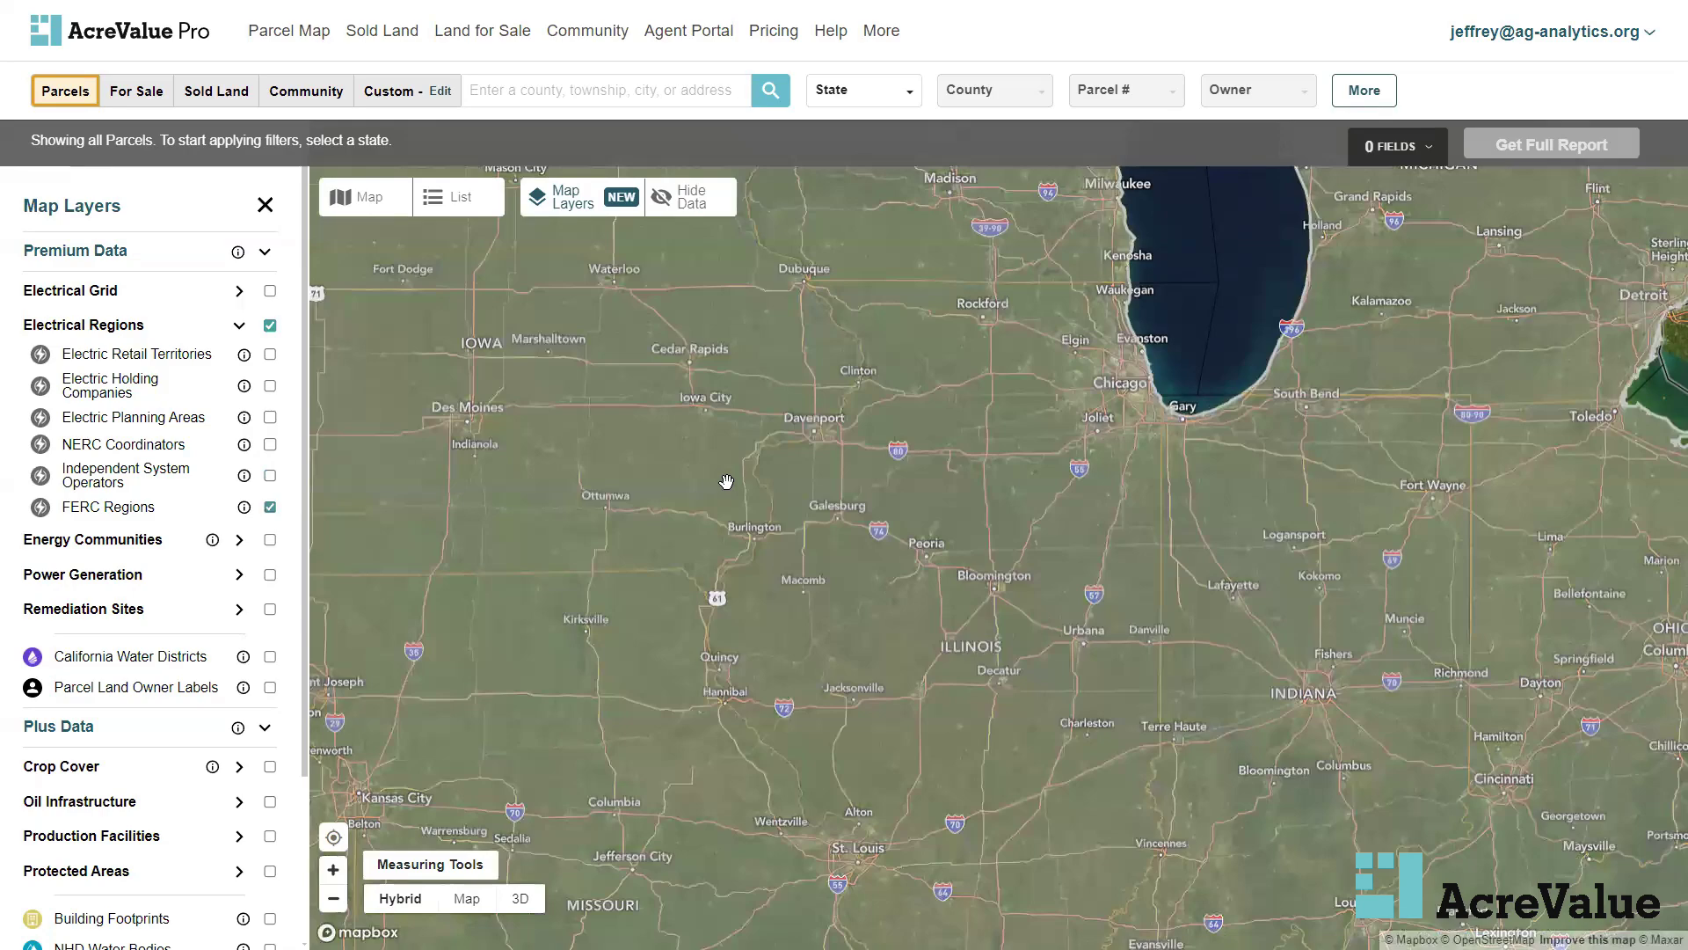
left_click_drag(1036, 641, 675, 426)
left_click_drag(848, 656, 814, 358)
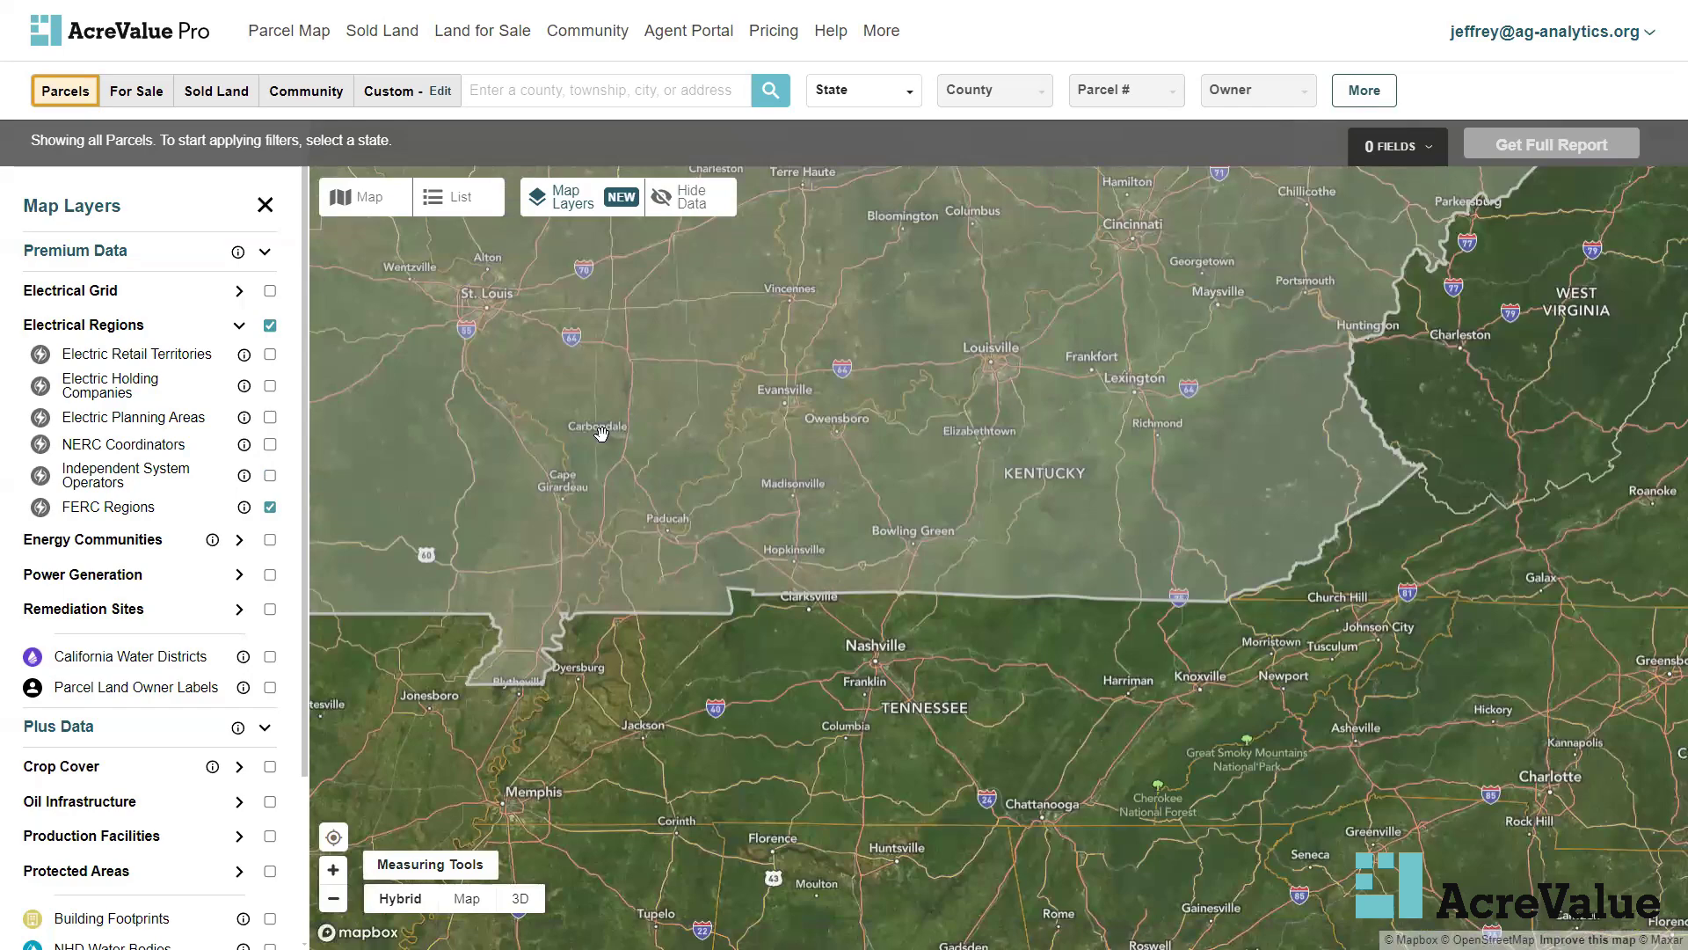
left_click(608, 396)
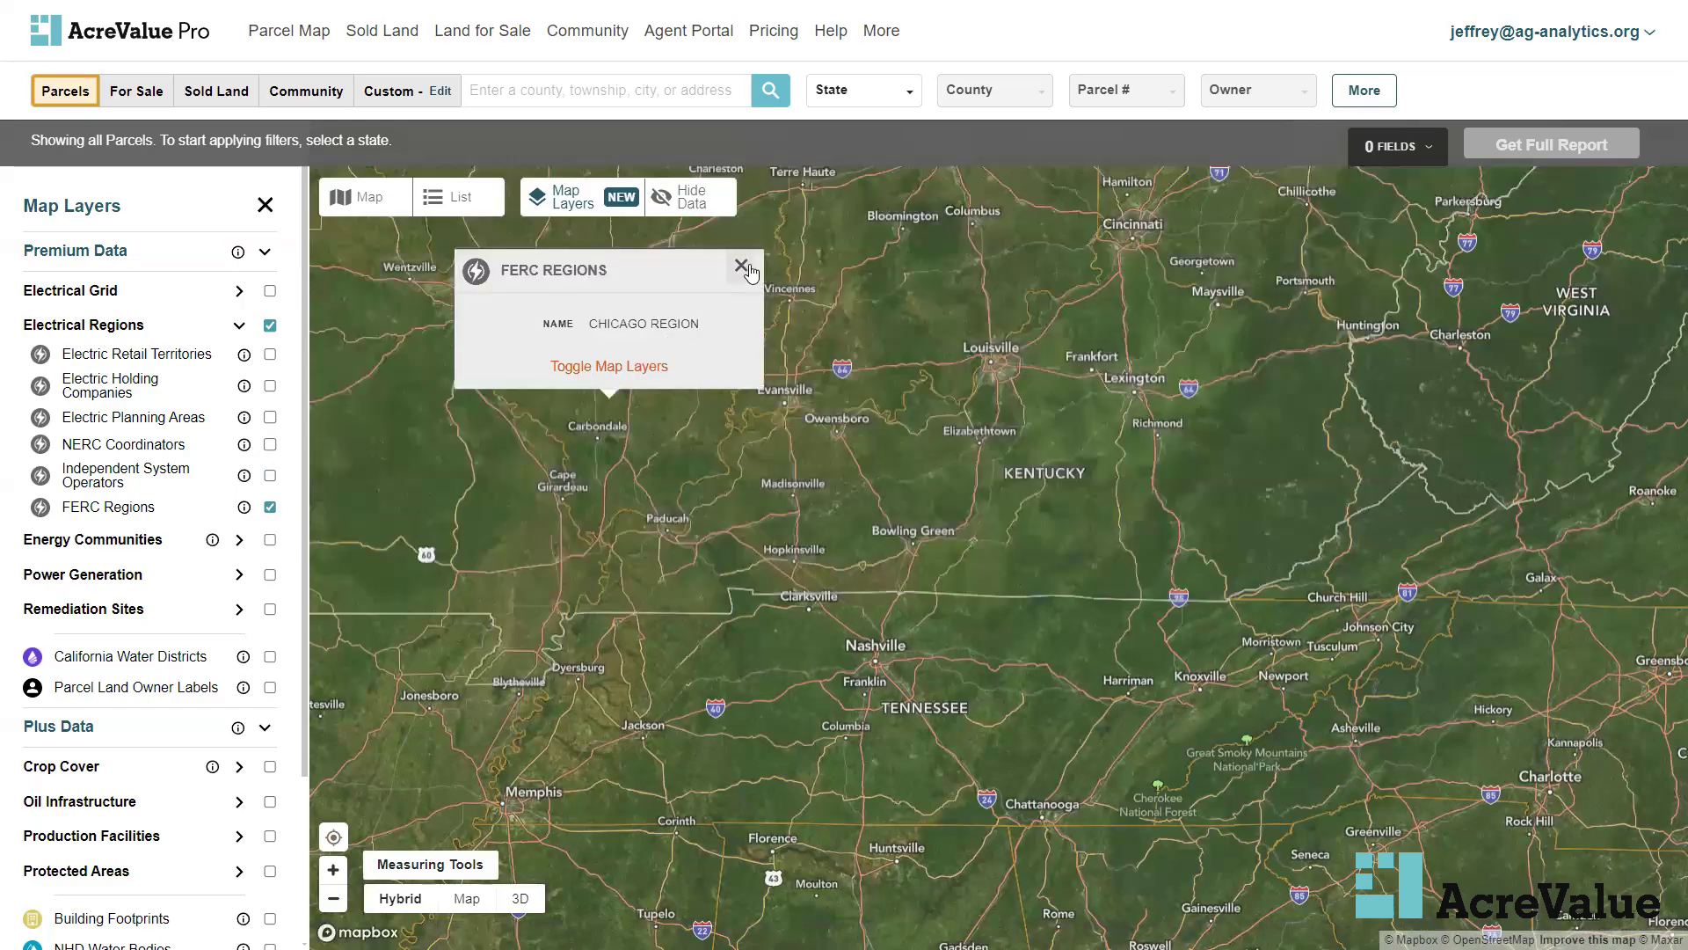
left_click(741, 266)
View the FERC region details around Wichita, Kansas, and in northern Oklahoma, closing each entry
left_click_drag(761, 464, 1238, 389)
scroll(1237, 390, "down", 3)
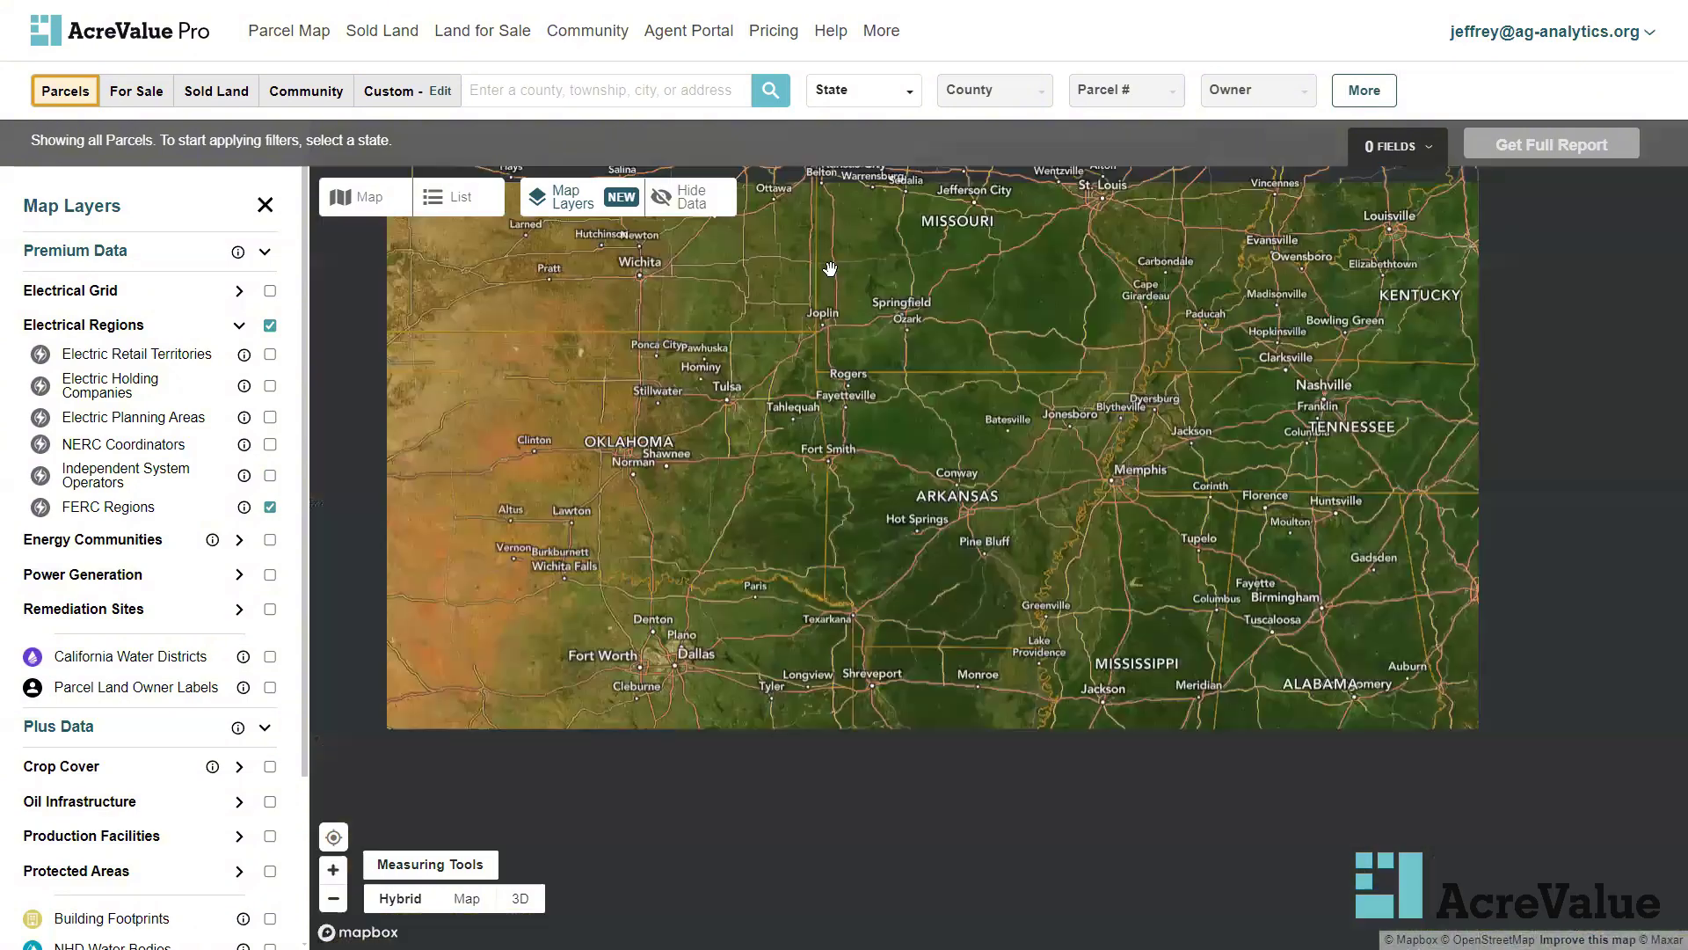
left_click_drag(745, 396, 807, 615)
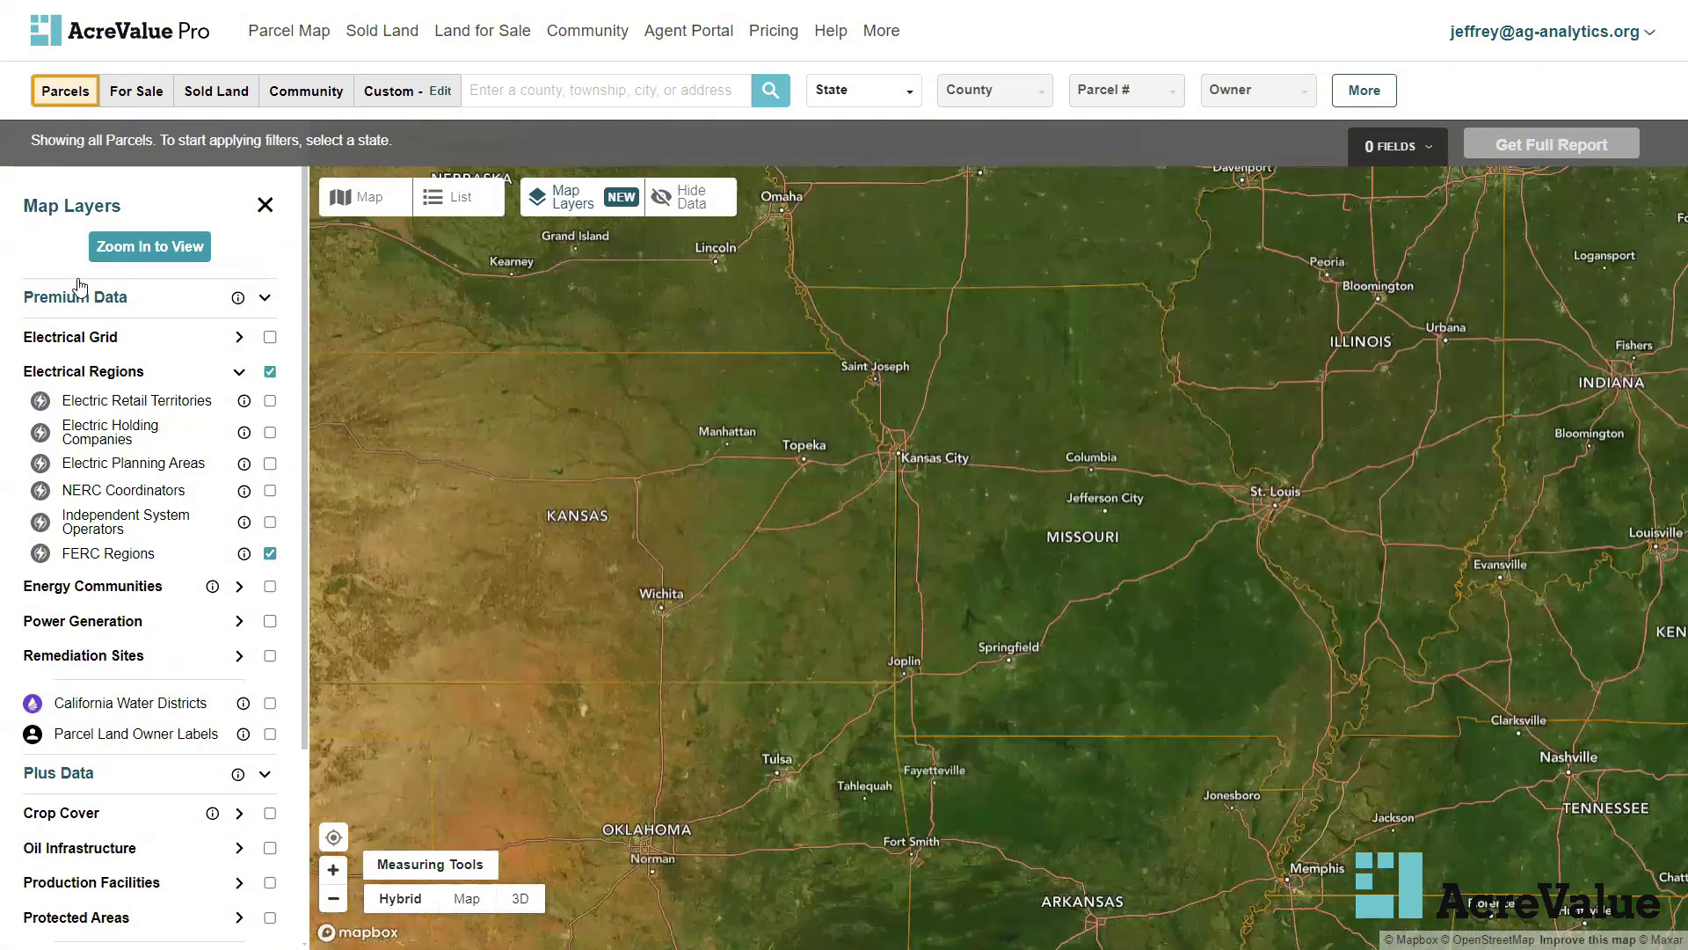
left_click(151, 249)
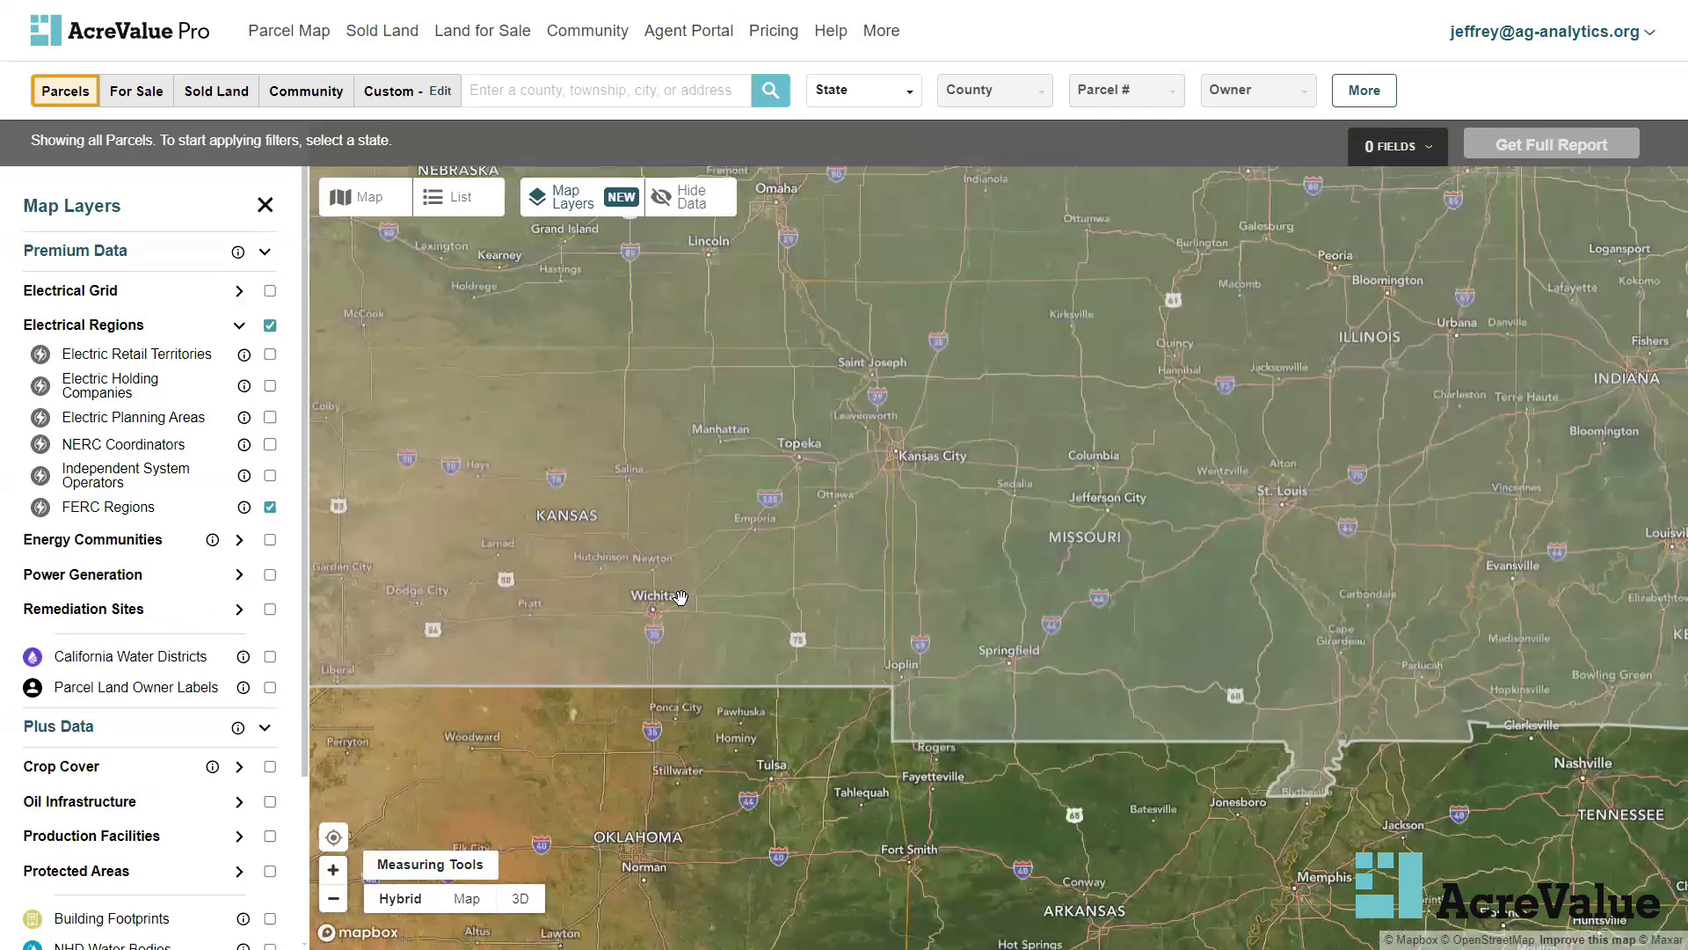
left_click(682, 597)
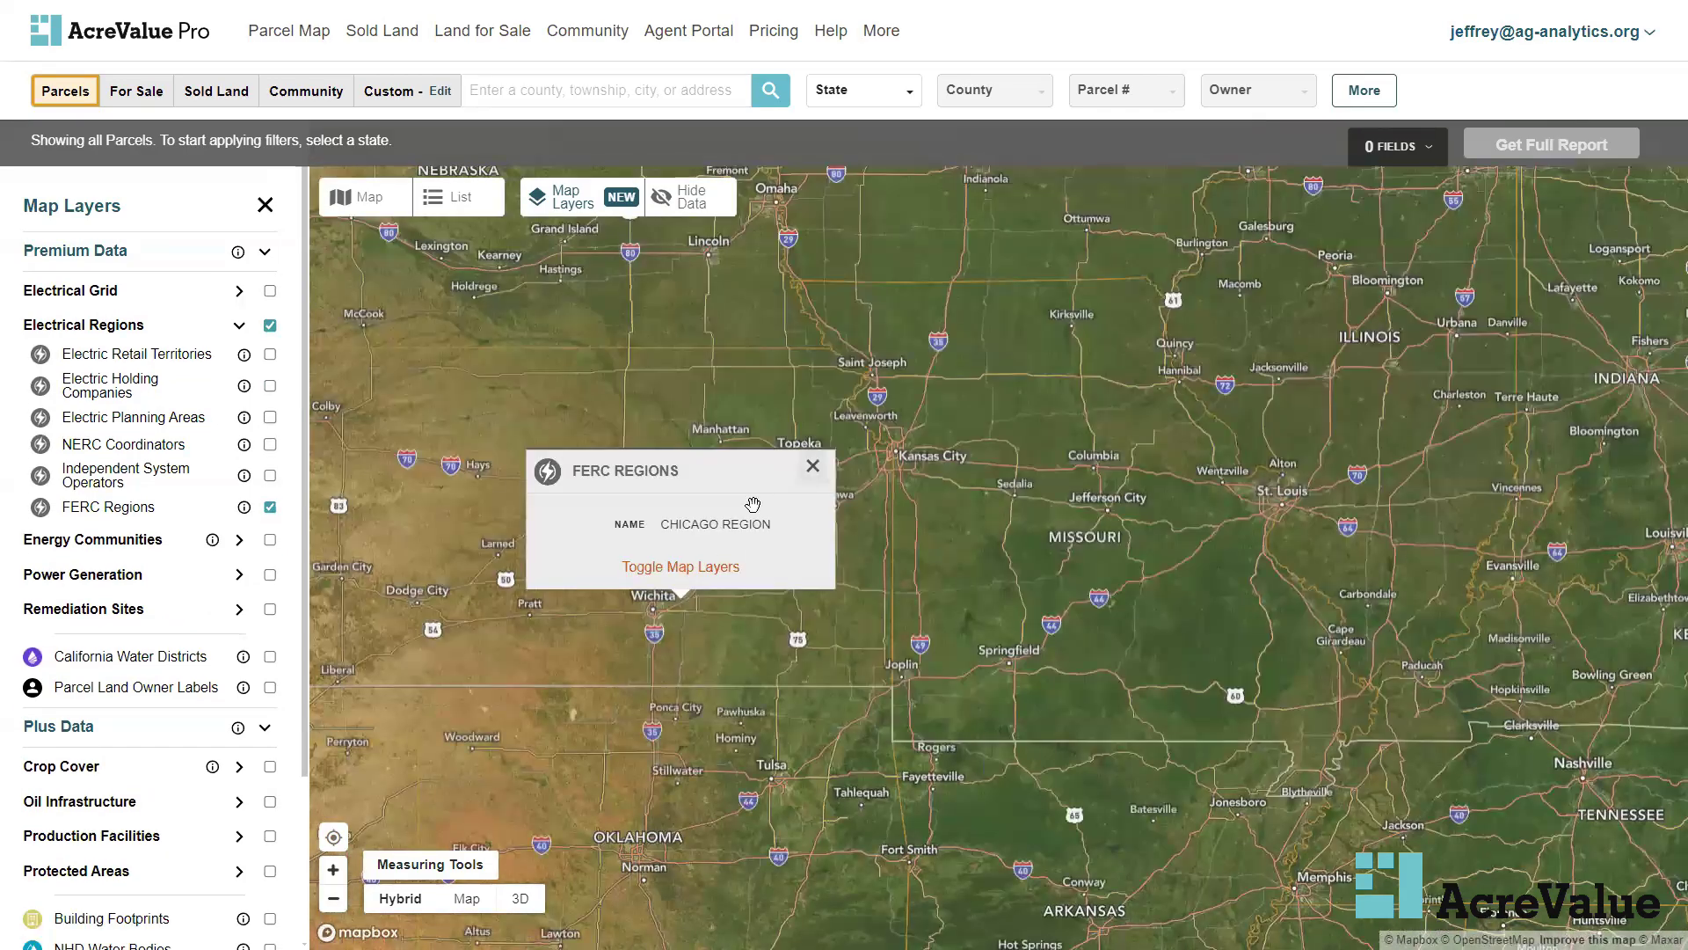
left_click(813, 466)
left_click(568, 749)
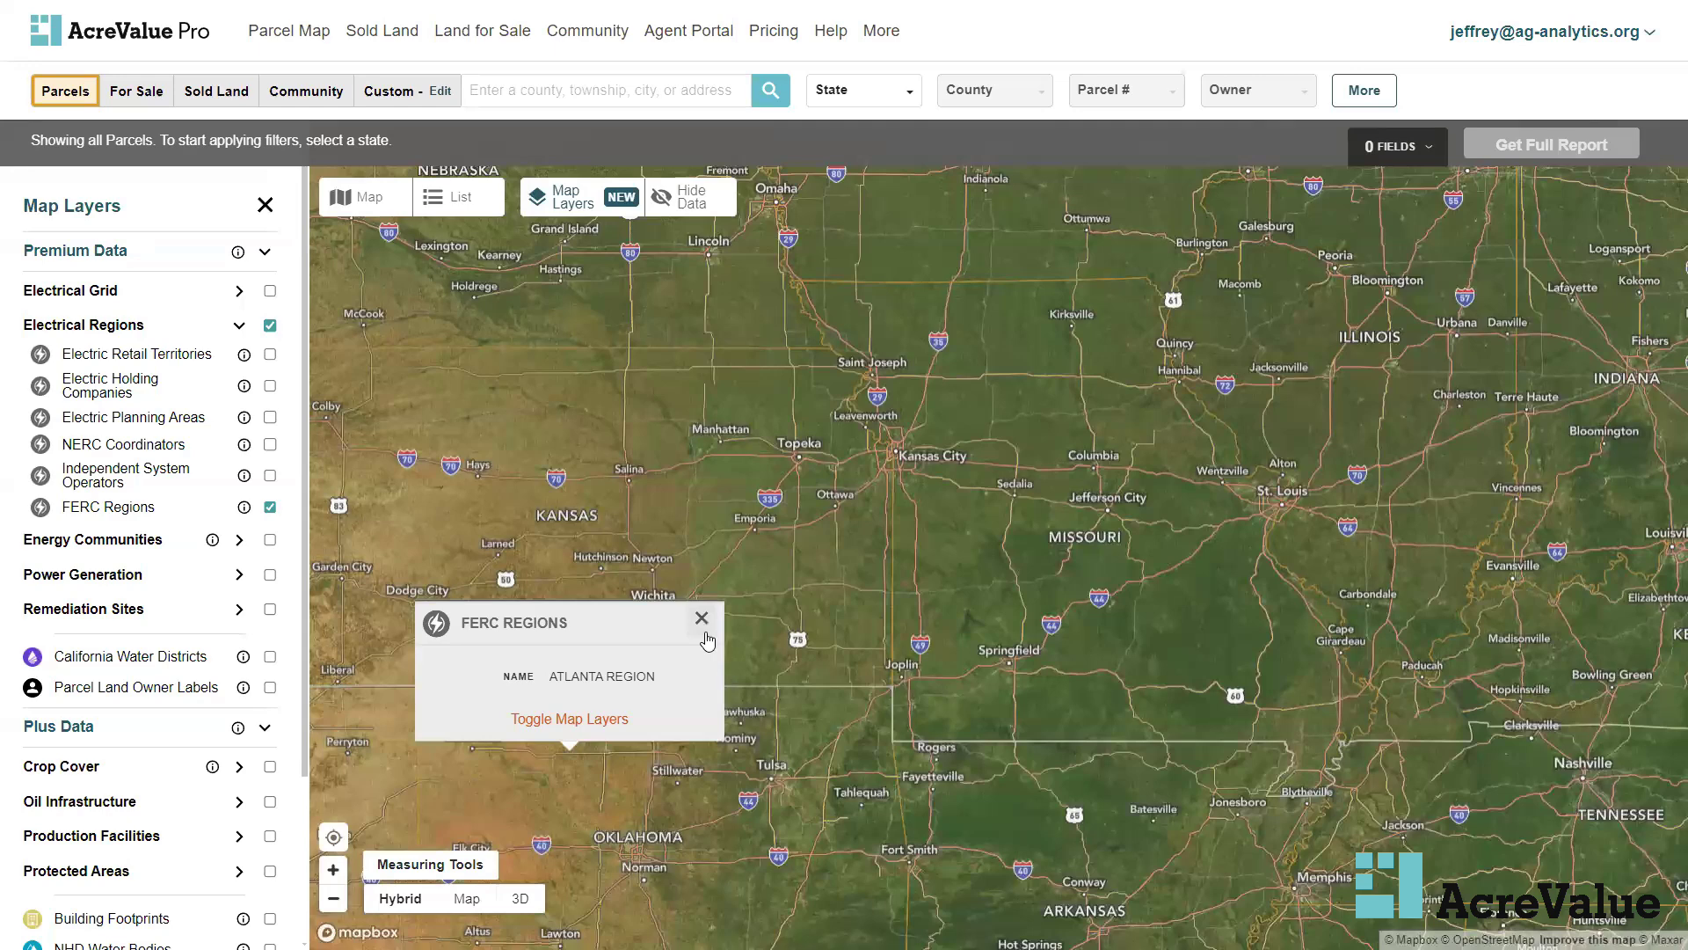
left_click(701, 619)
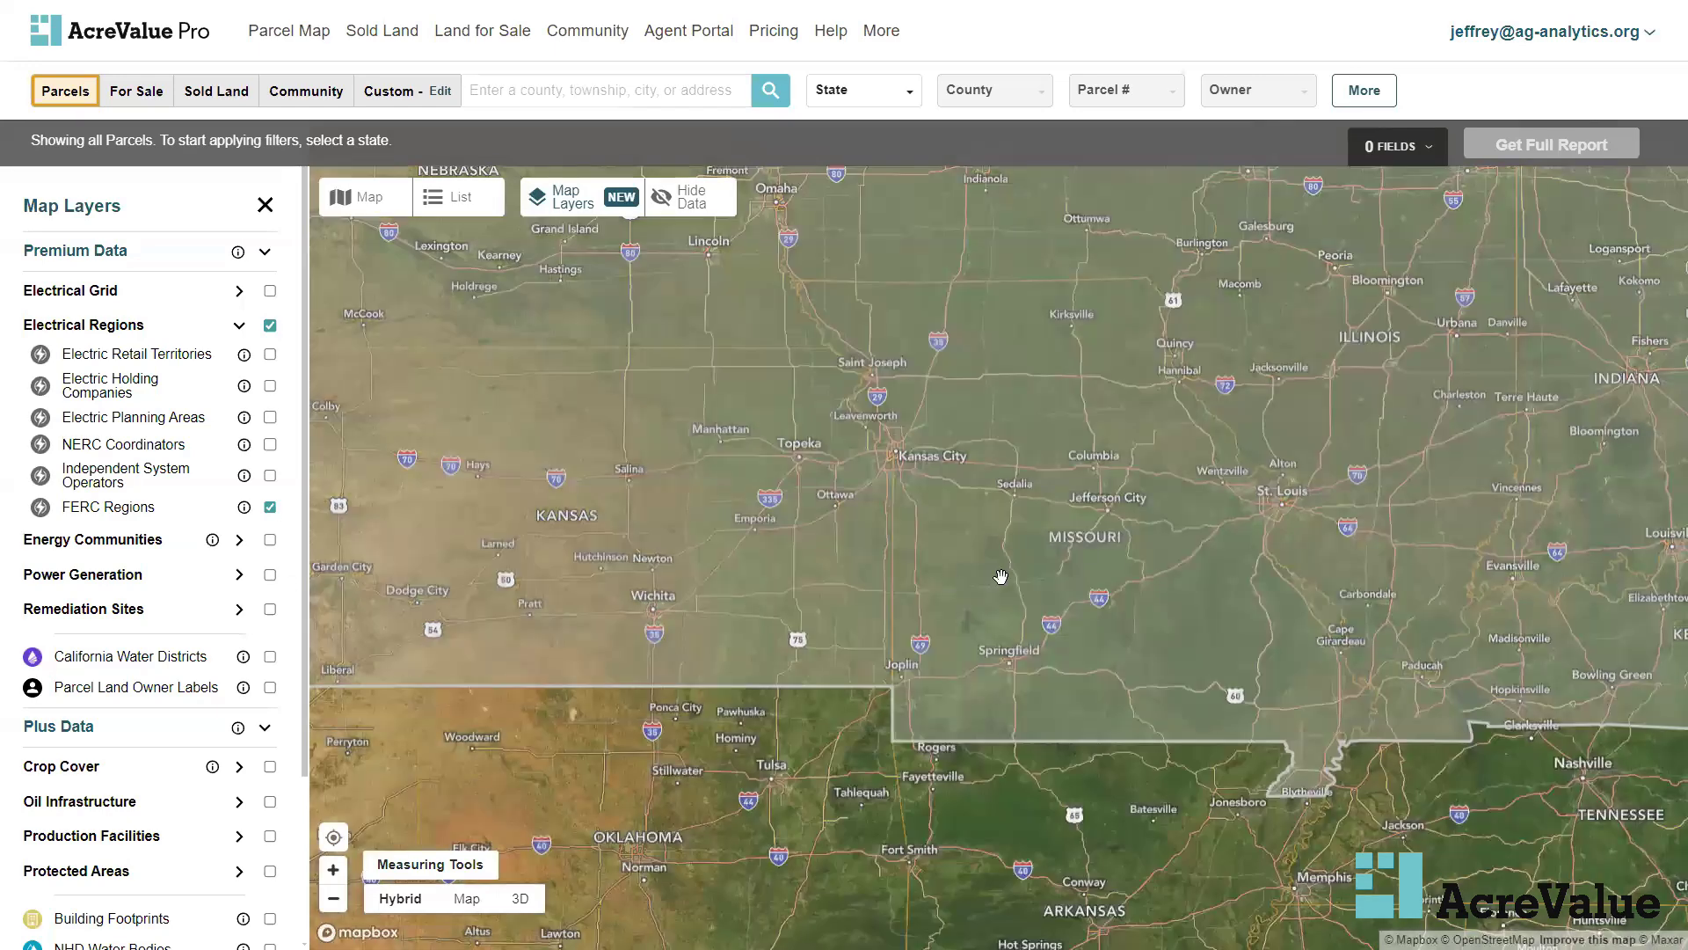
Turn off the FERC Regions layer and switch the expanded layer group from Electrical Regions to Energy Communities
left_click_drag(1143, 484, 781, 812)
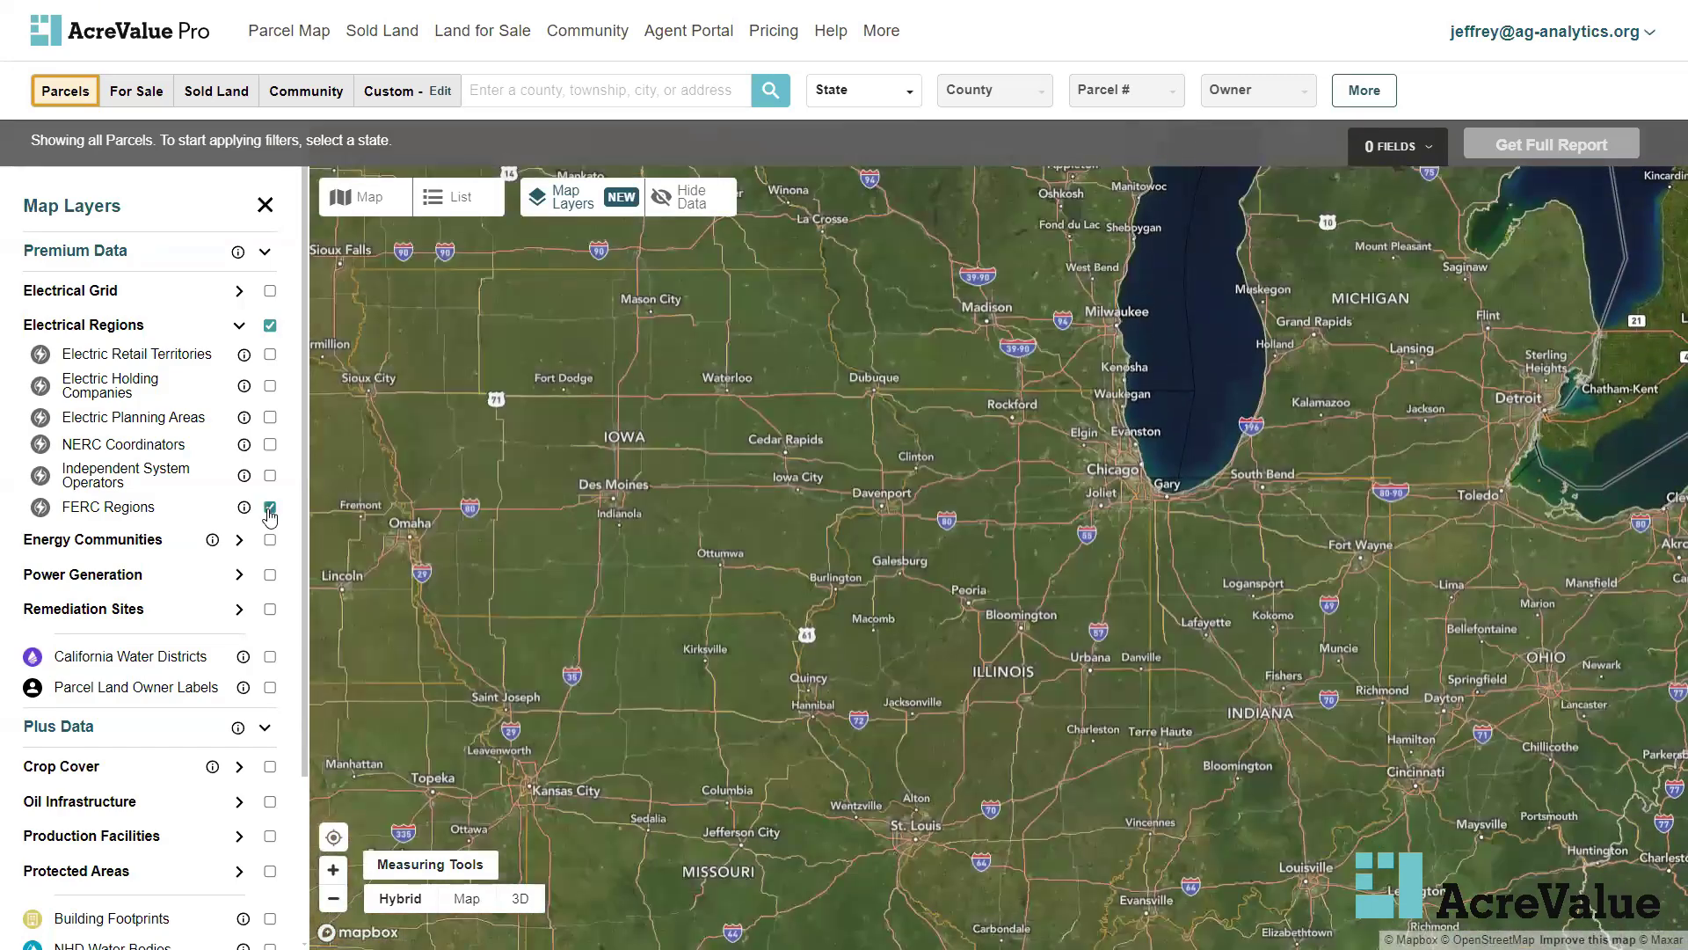
left_click(270, 510)
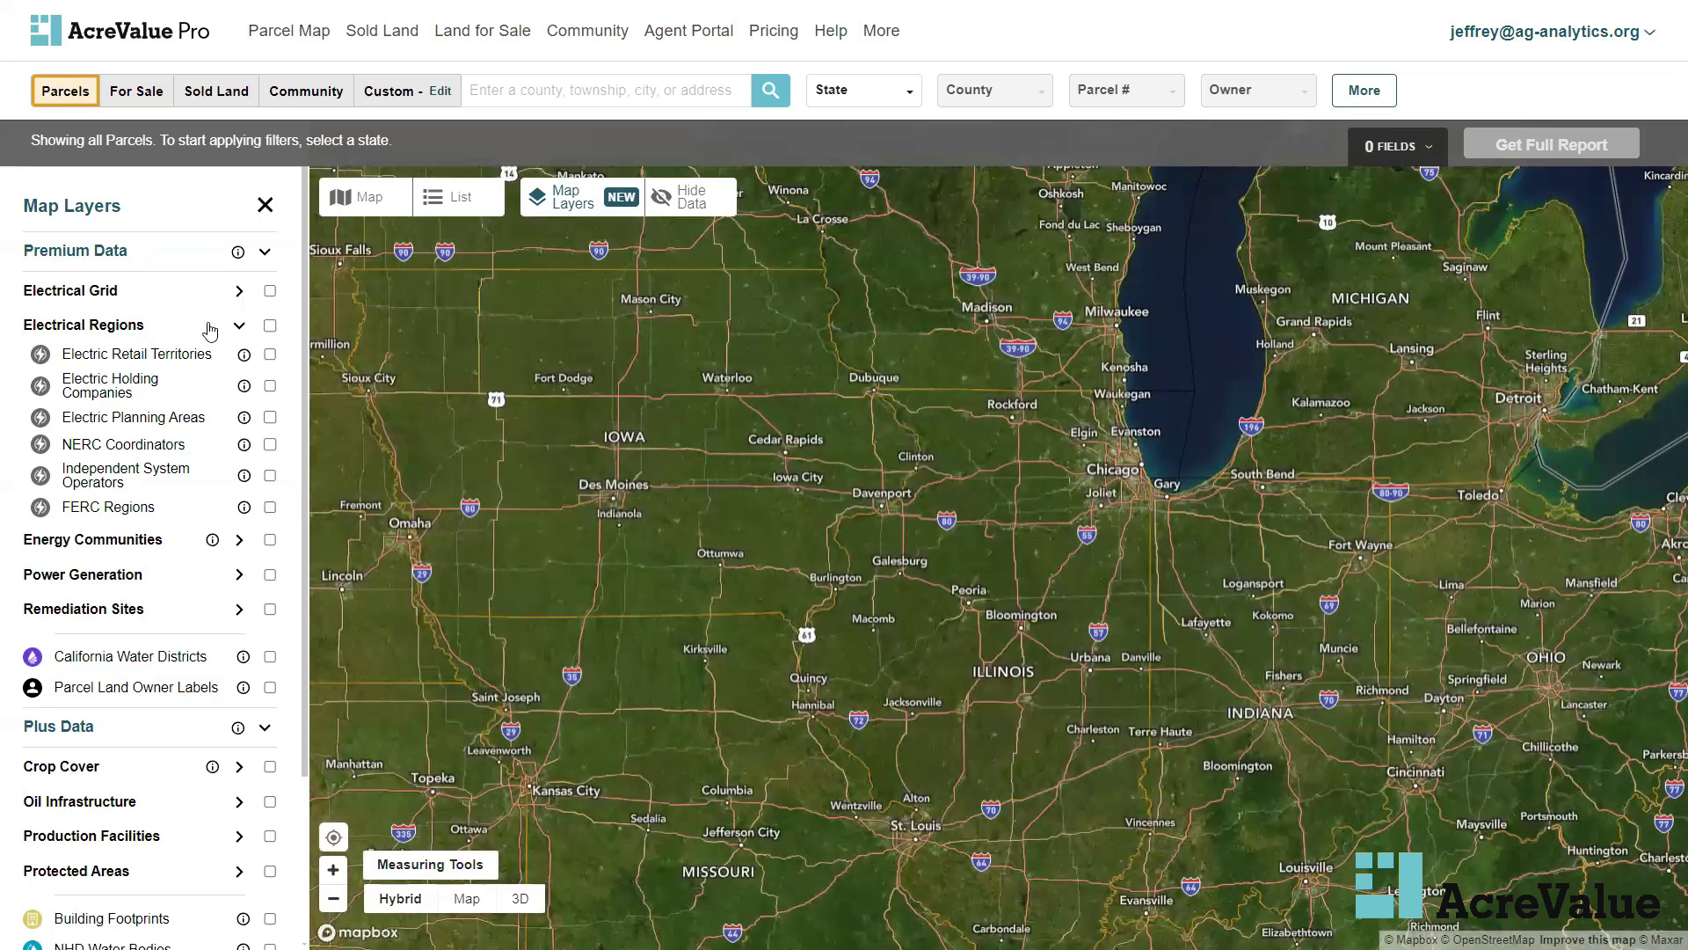
left_click(239, 326)
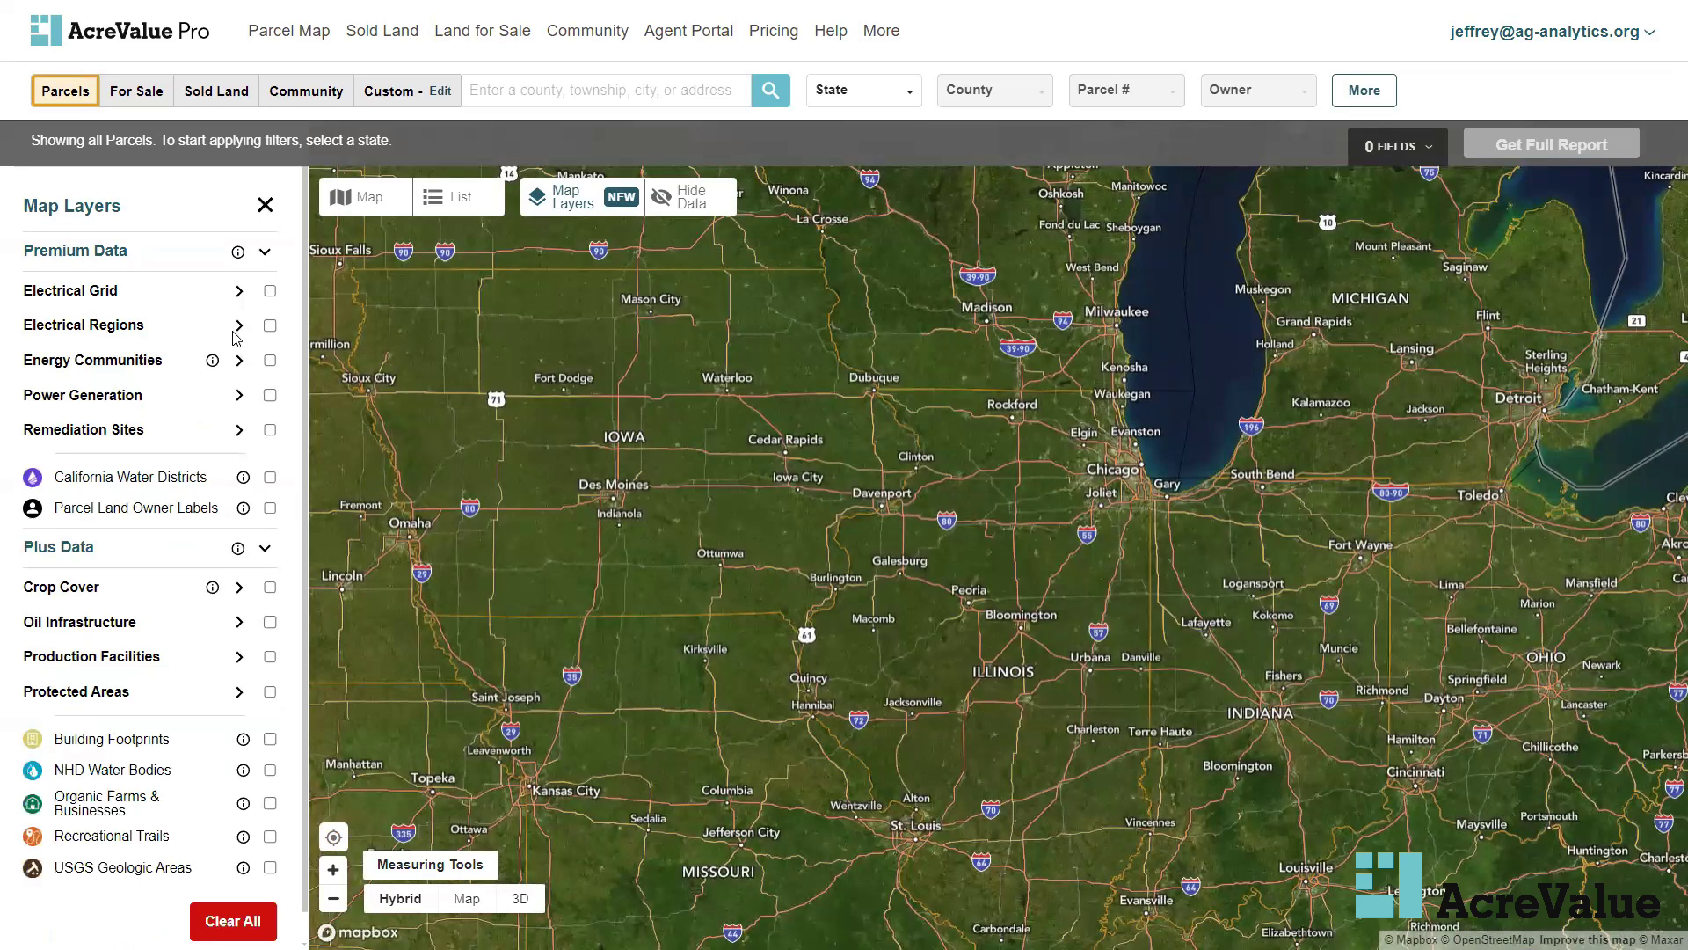
left_click(238, 362)
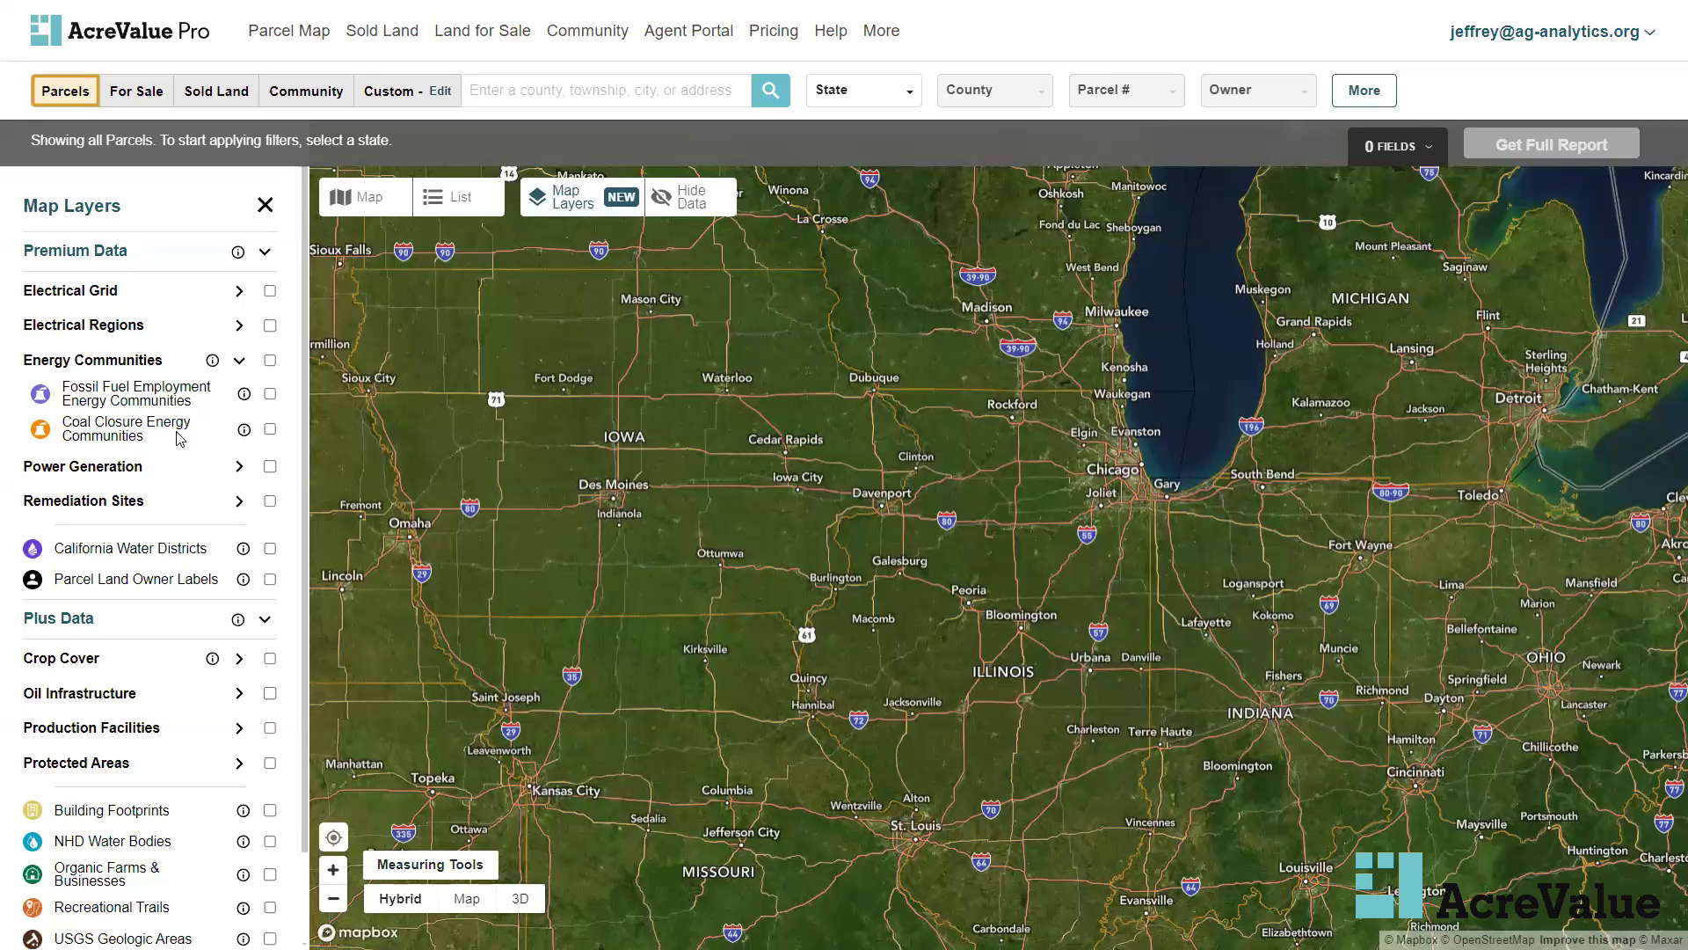
Turn on the Fossil Fuel Employment Energy Communities layer, and view the community details for the shaded area around Pontiac, Illinois
left_click(270, 395)
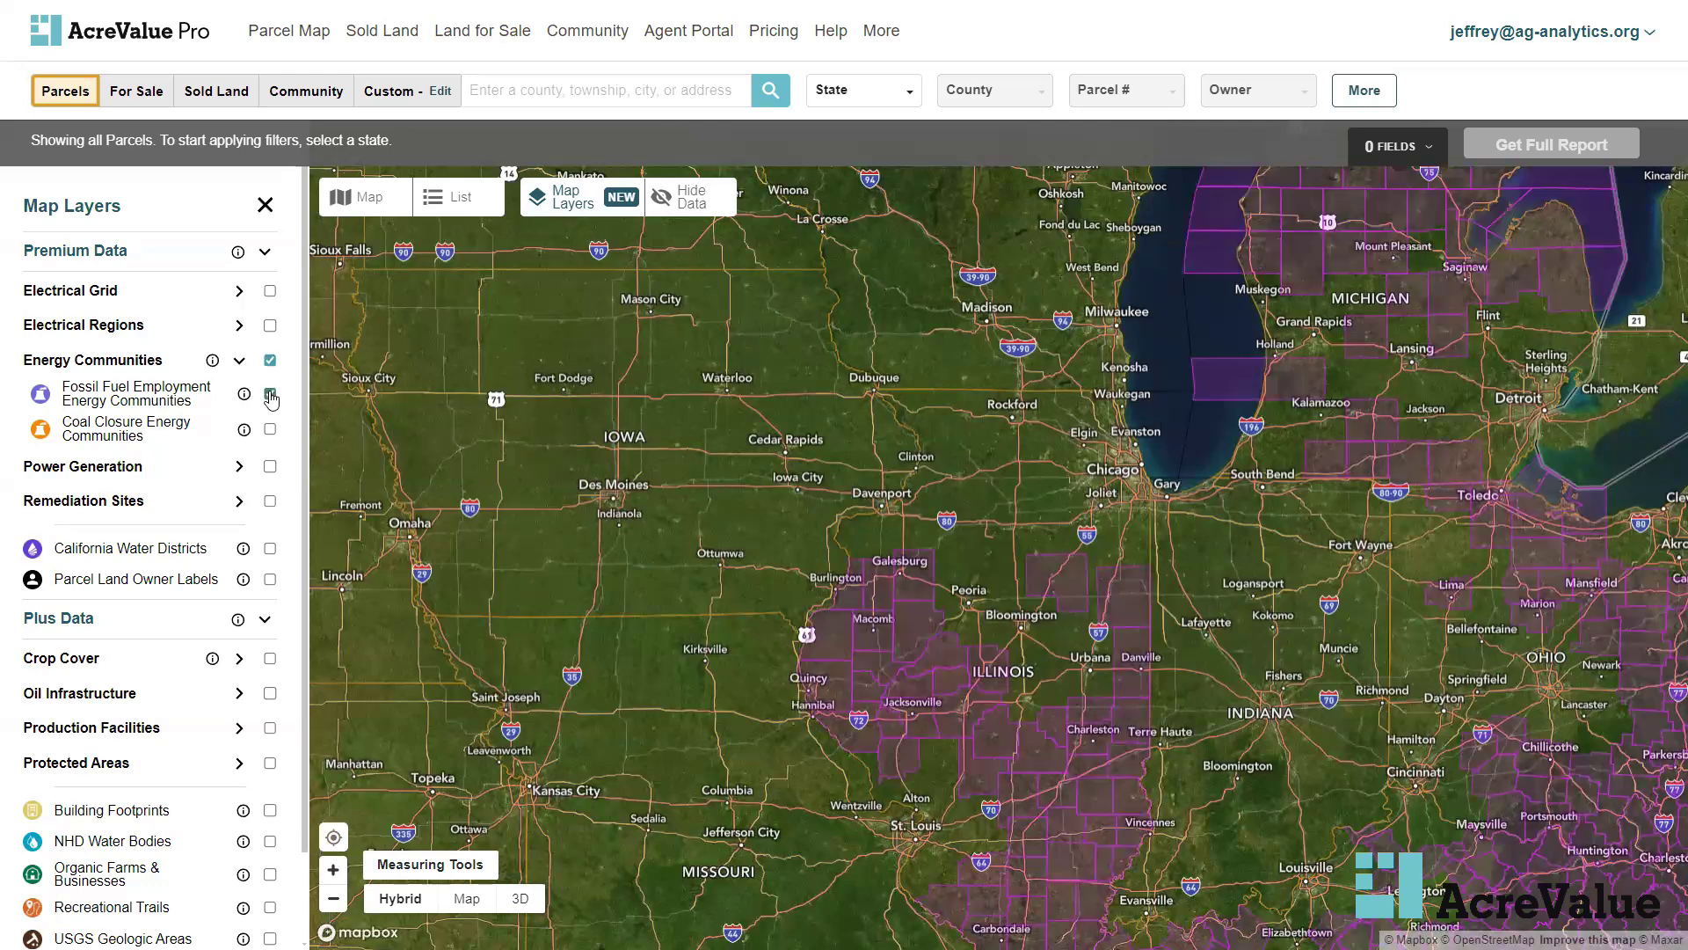
mouse_move(246, 398)
scroll(1010, 622, "up", 5)
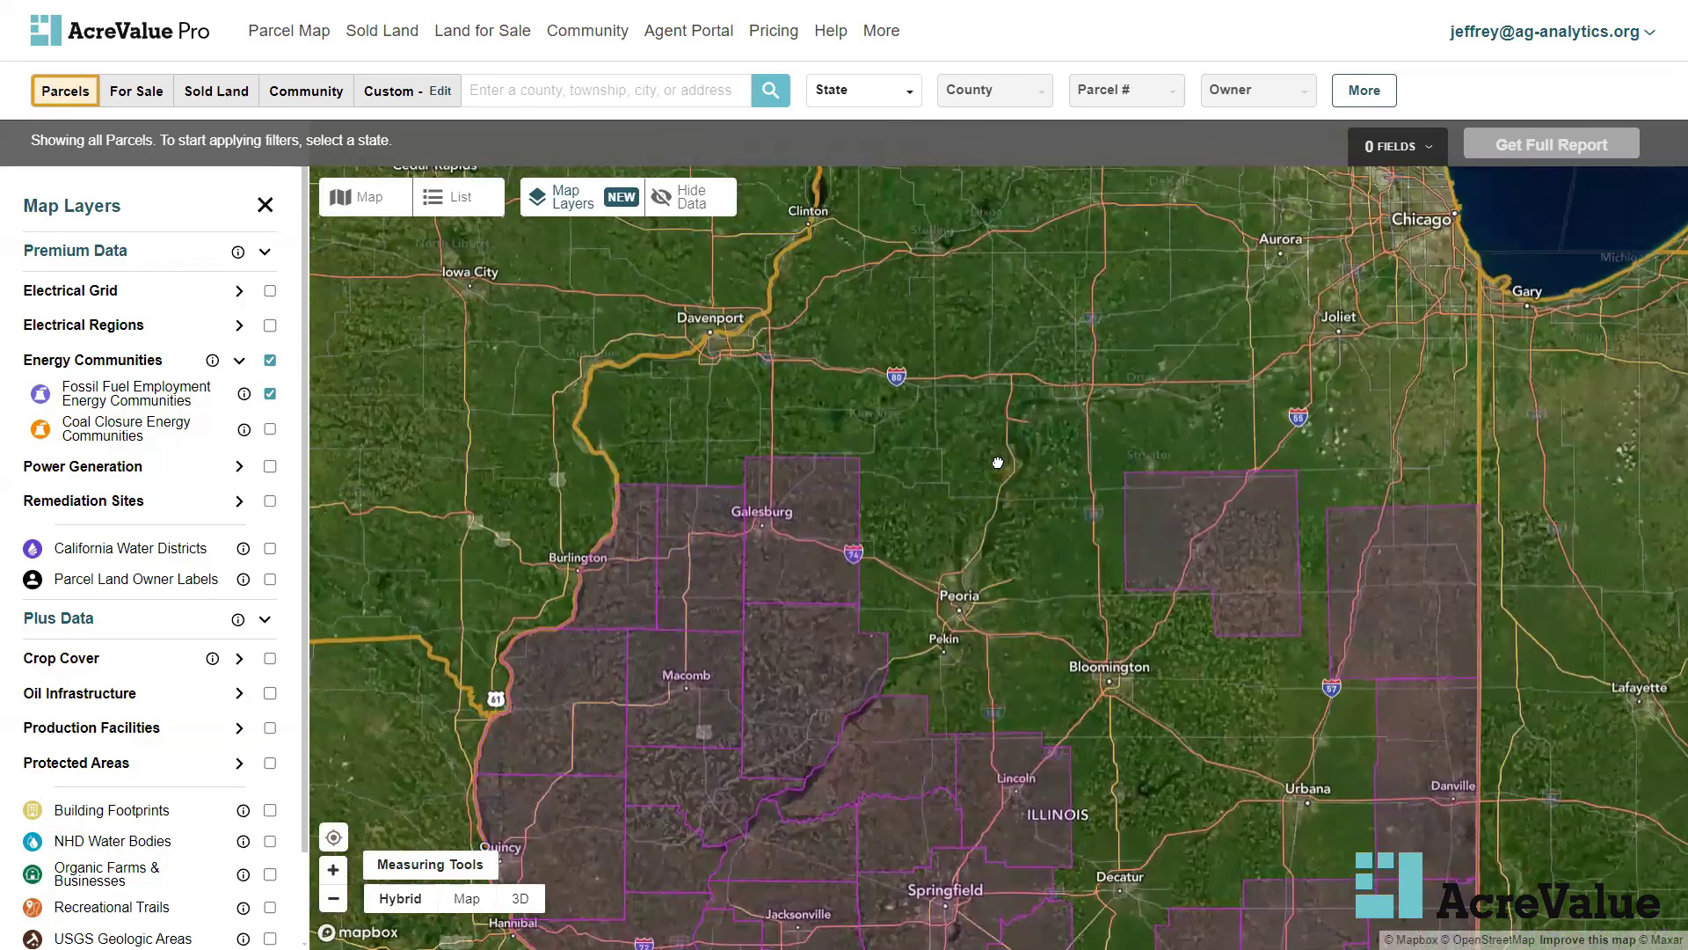
left_click_drag(999, 463, 923, 492)
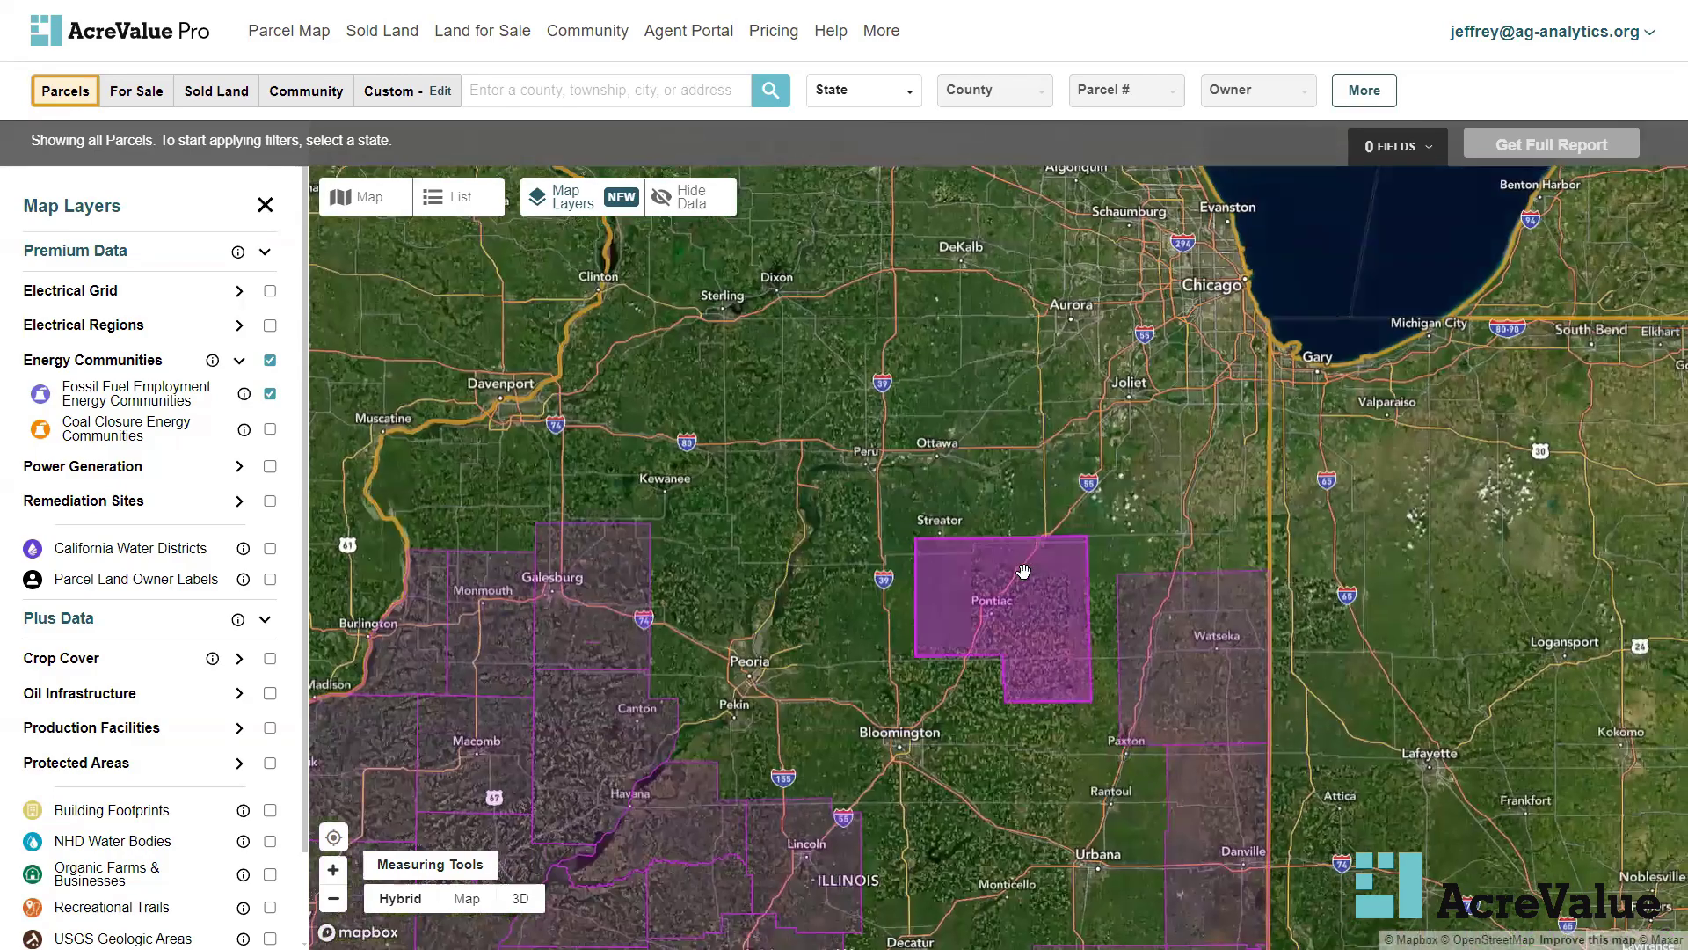
left_click(1025, 573)
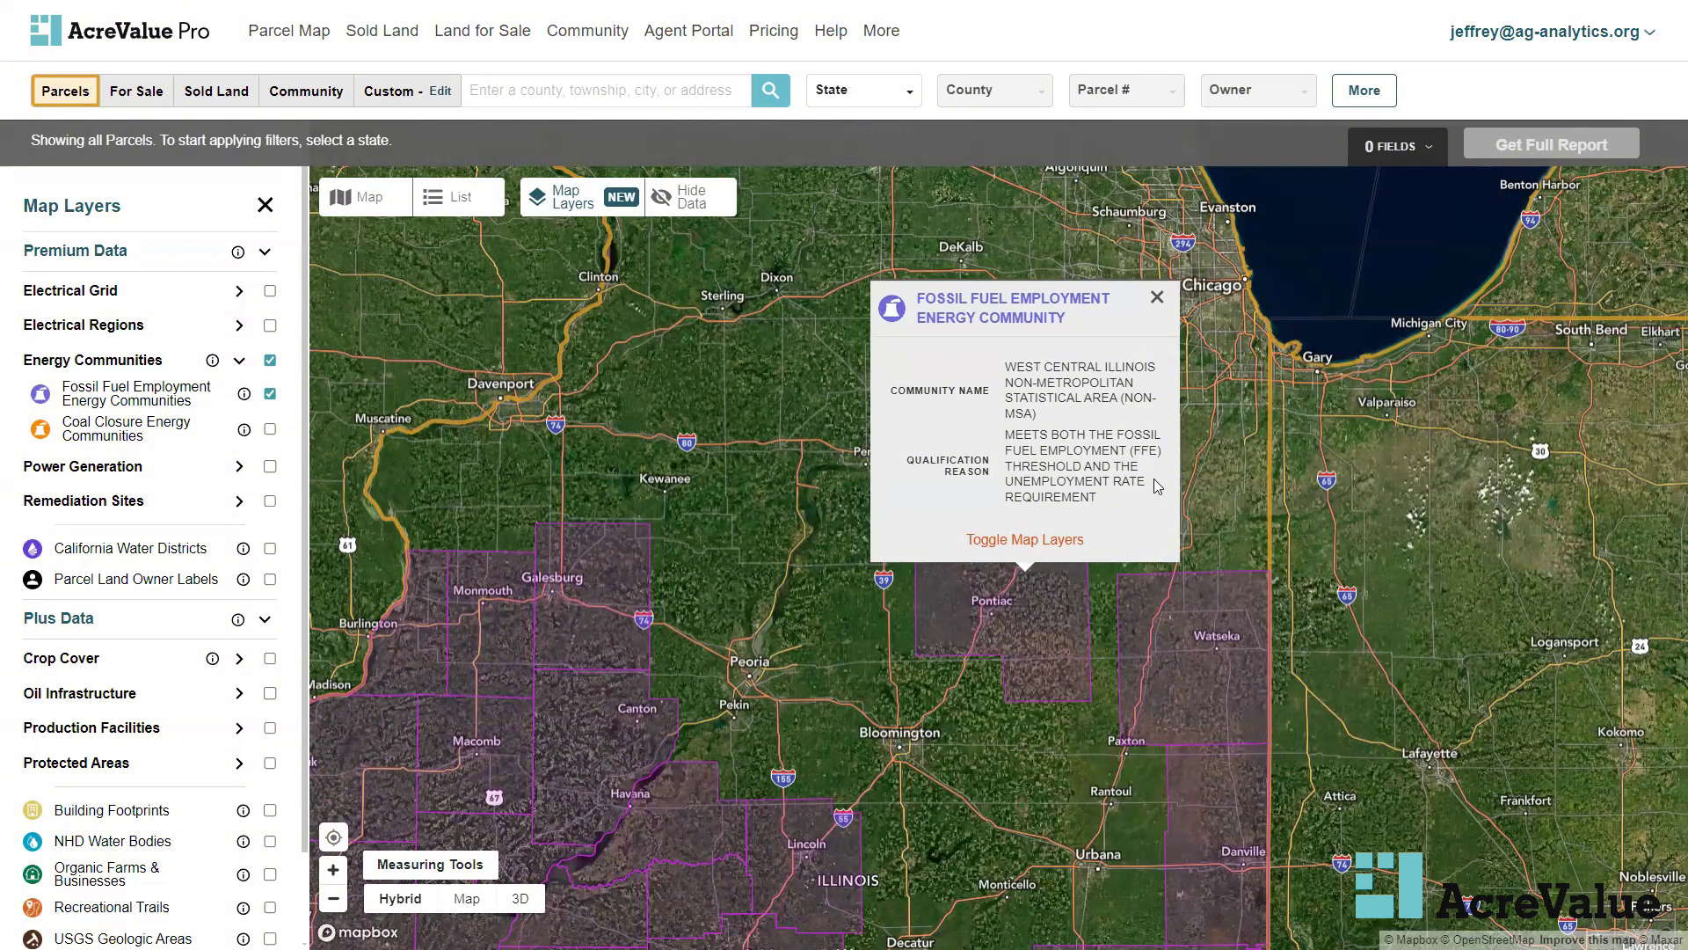
left_click(1157, 298)
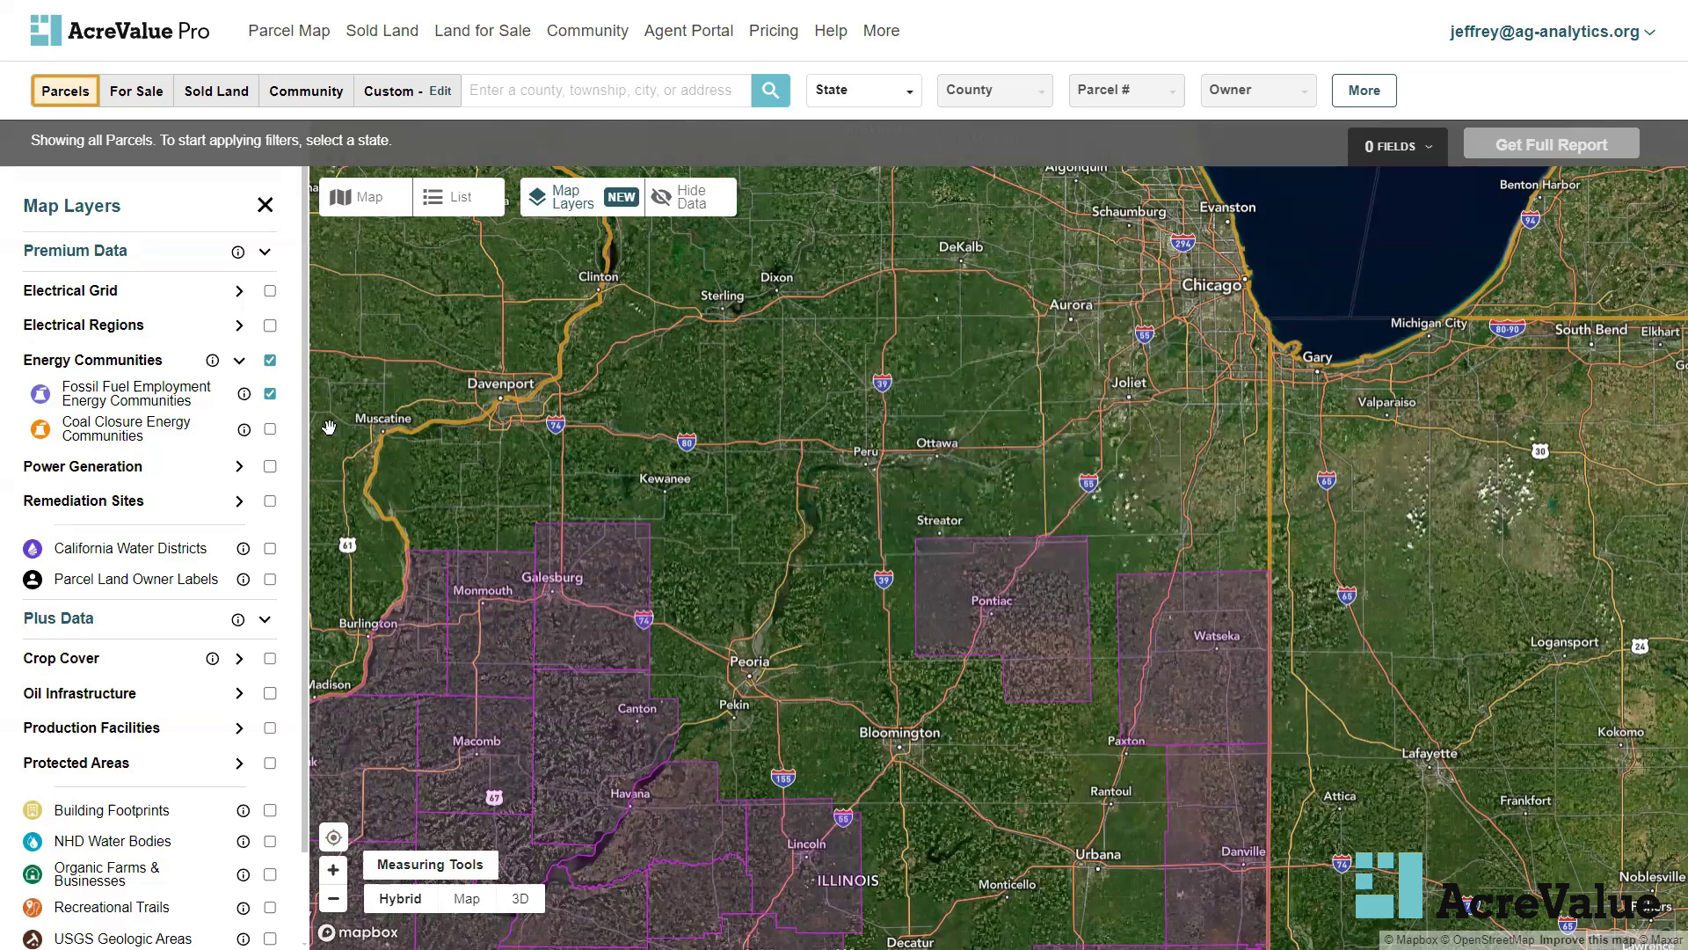
Replace the Fossil Fuel Employment layer with Coal Closure Energy Communities, and read the new layer's description
left_click(270, 394)
left_click(270, 429)
mouse_move(246, 433)
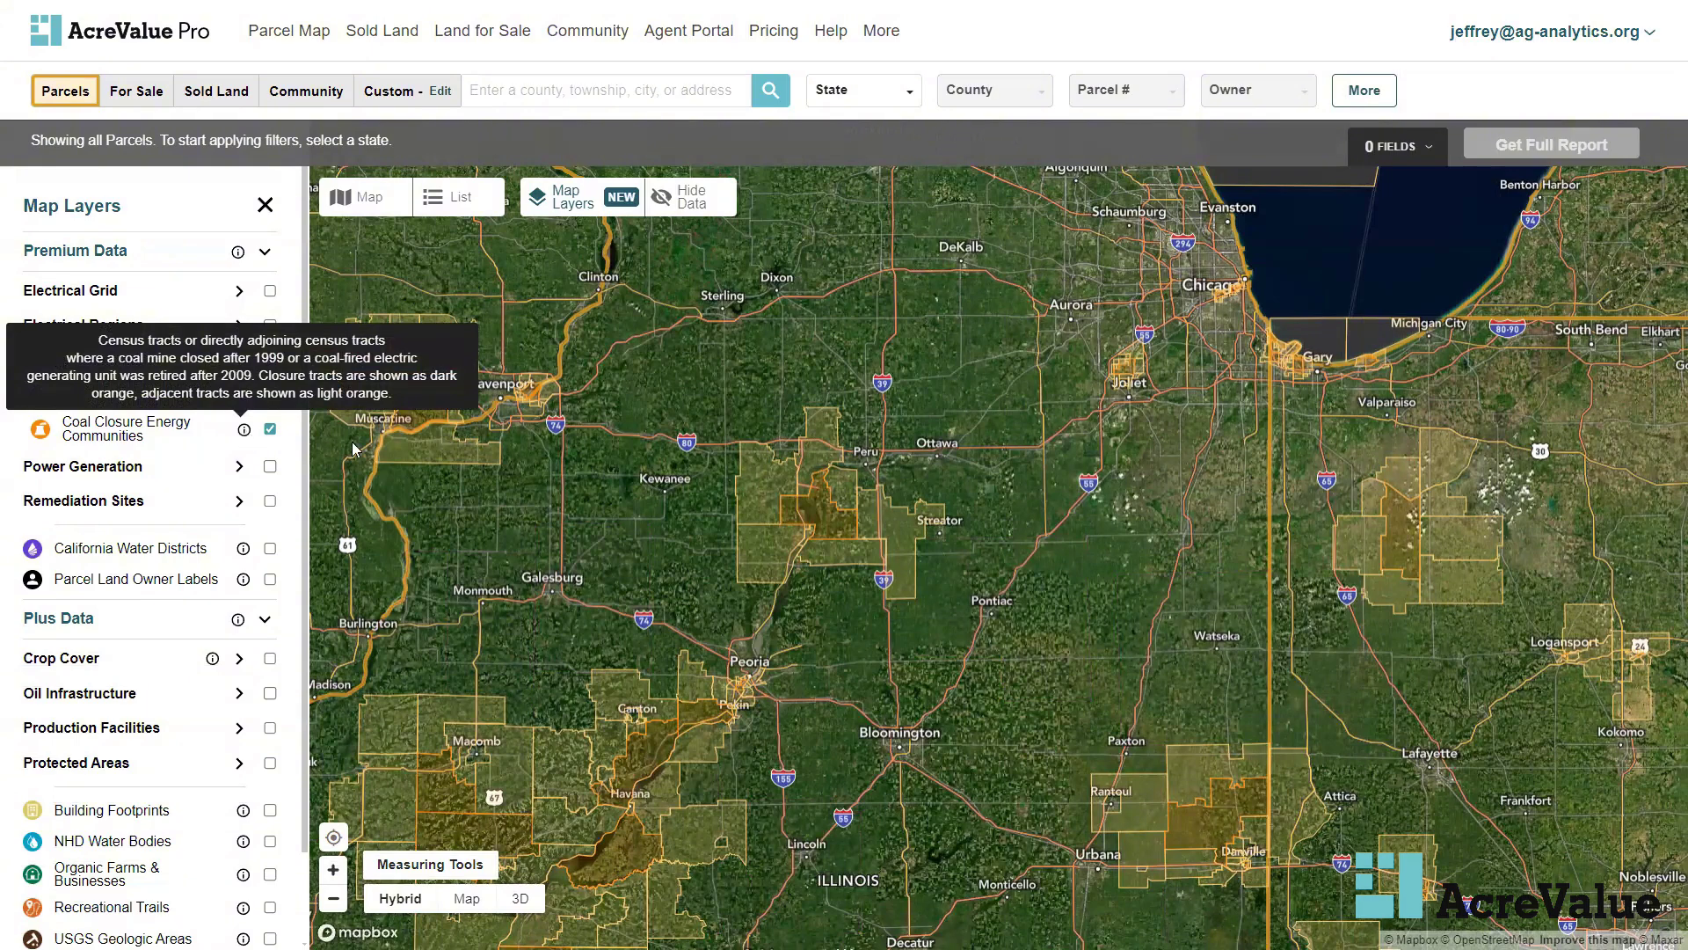
View the coal closure details for the dark orange tract southwest of Peru and the light orange tract southwest of Streator, closing each
left_click(830, 514)
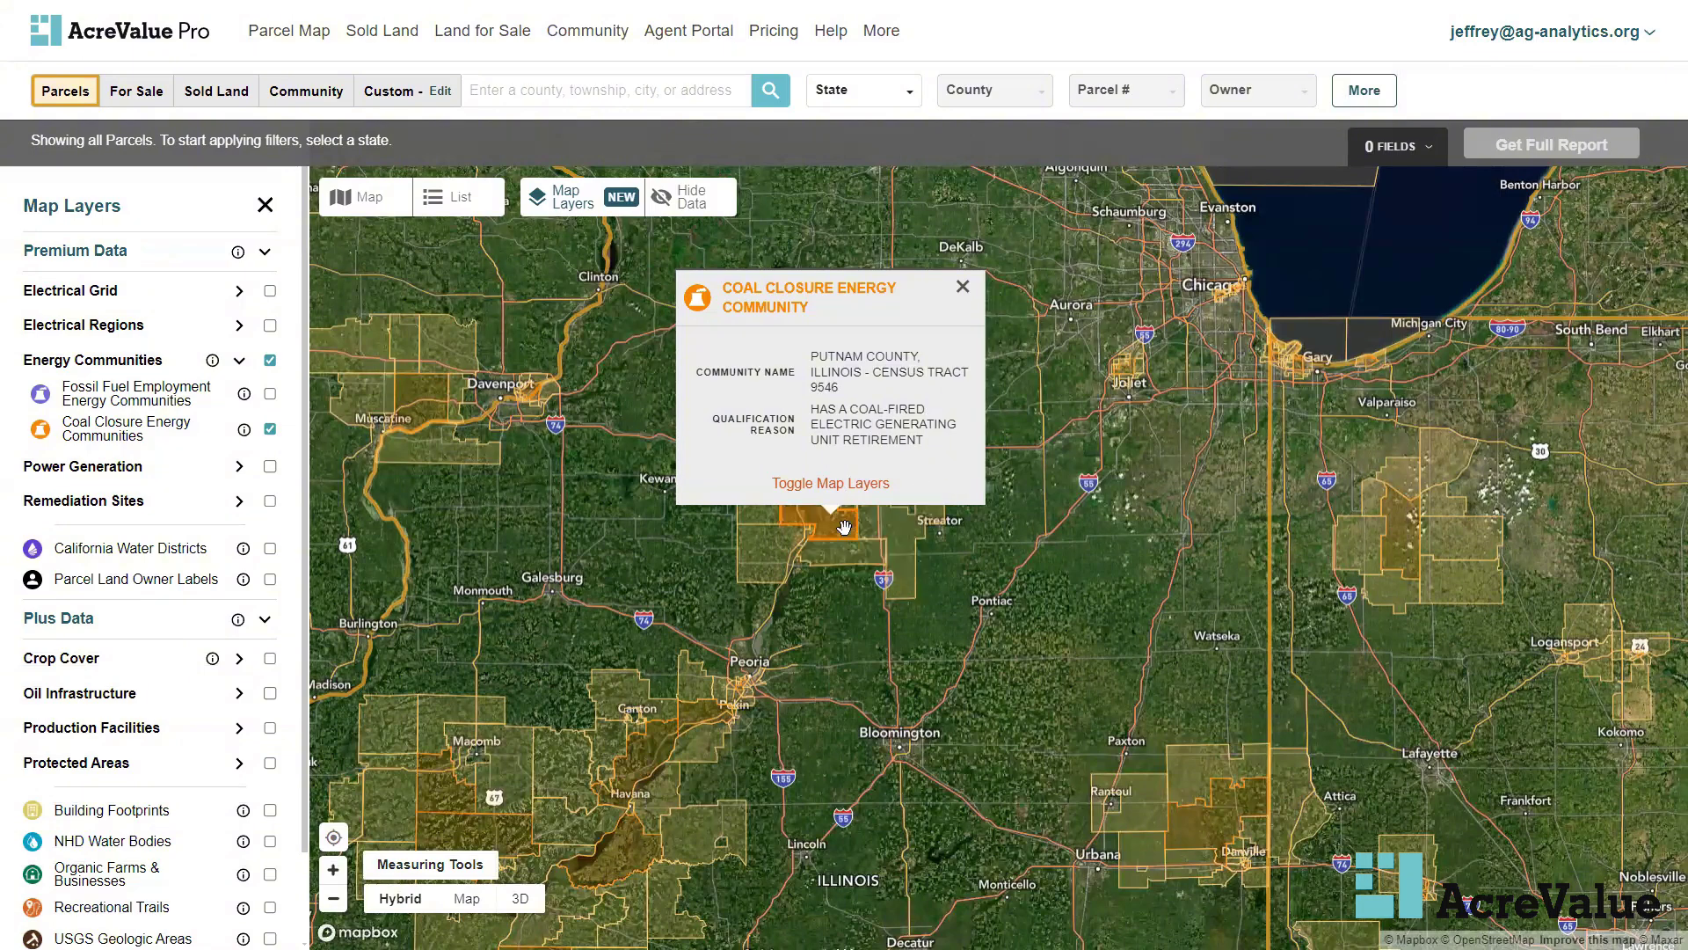
left_click(963, 290)
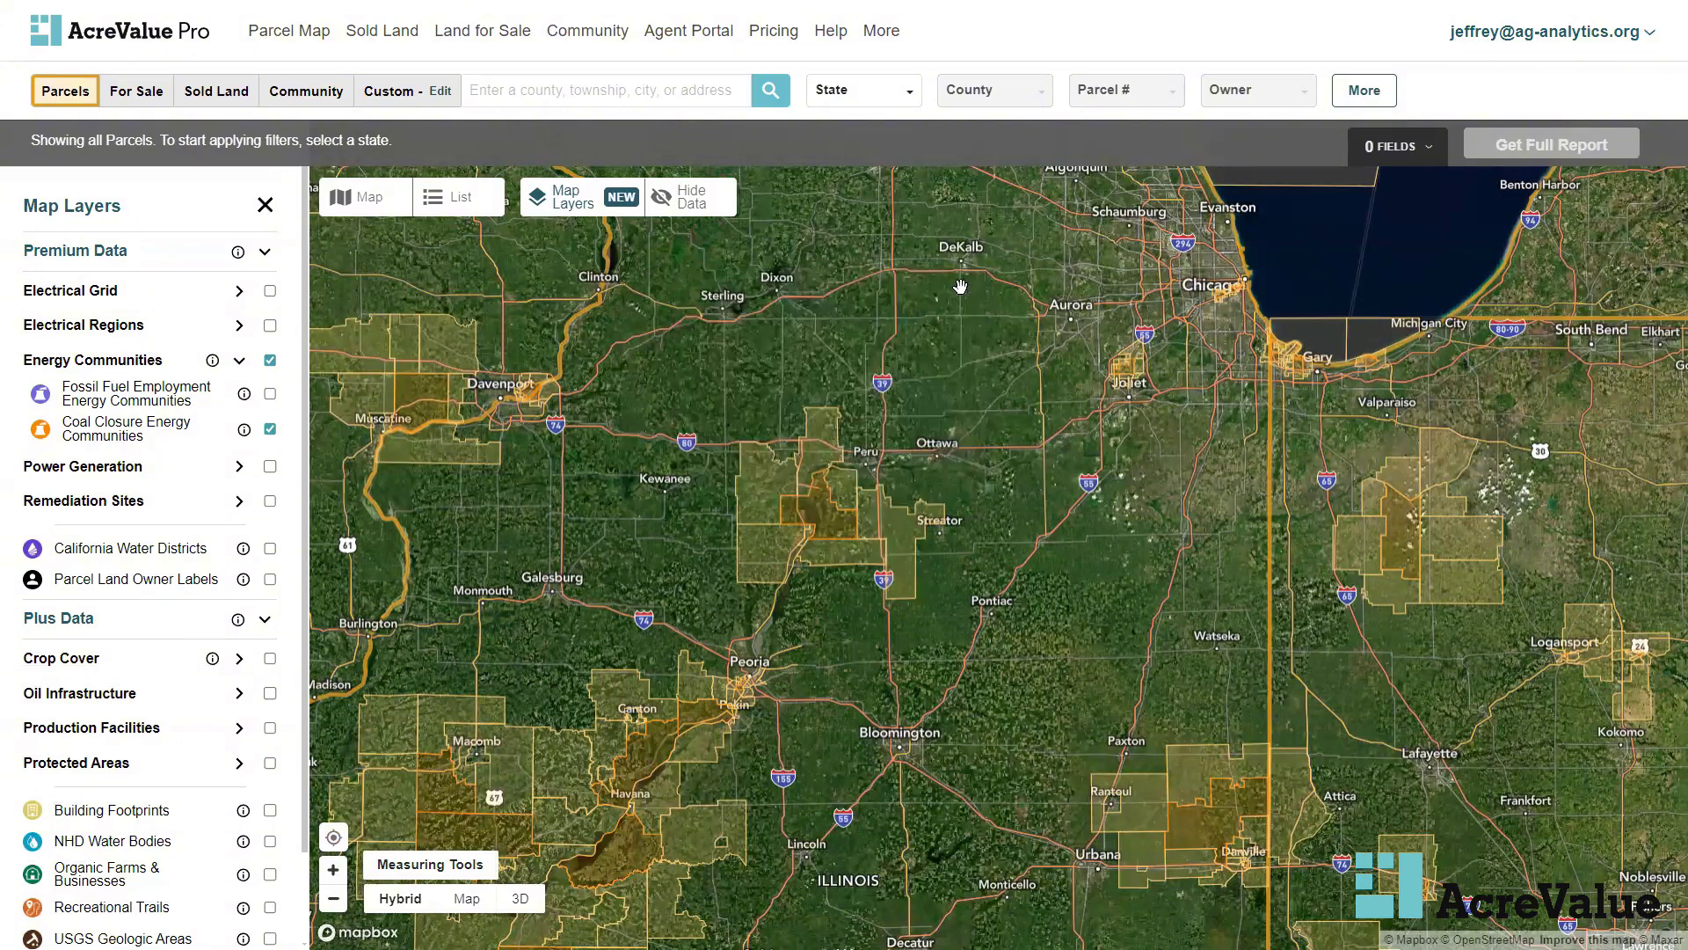
left_click(902, 542)
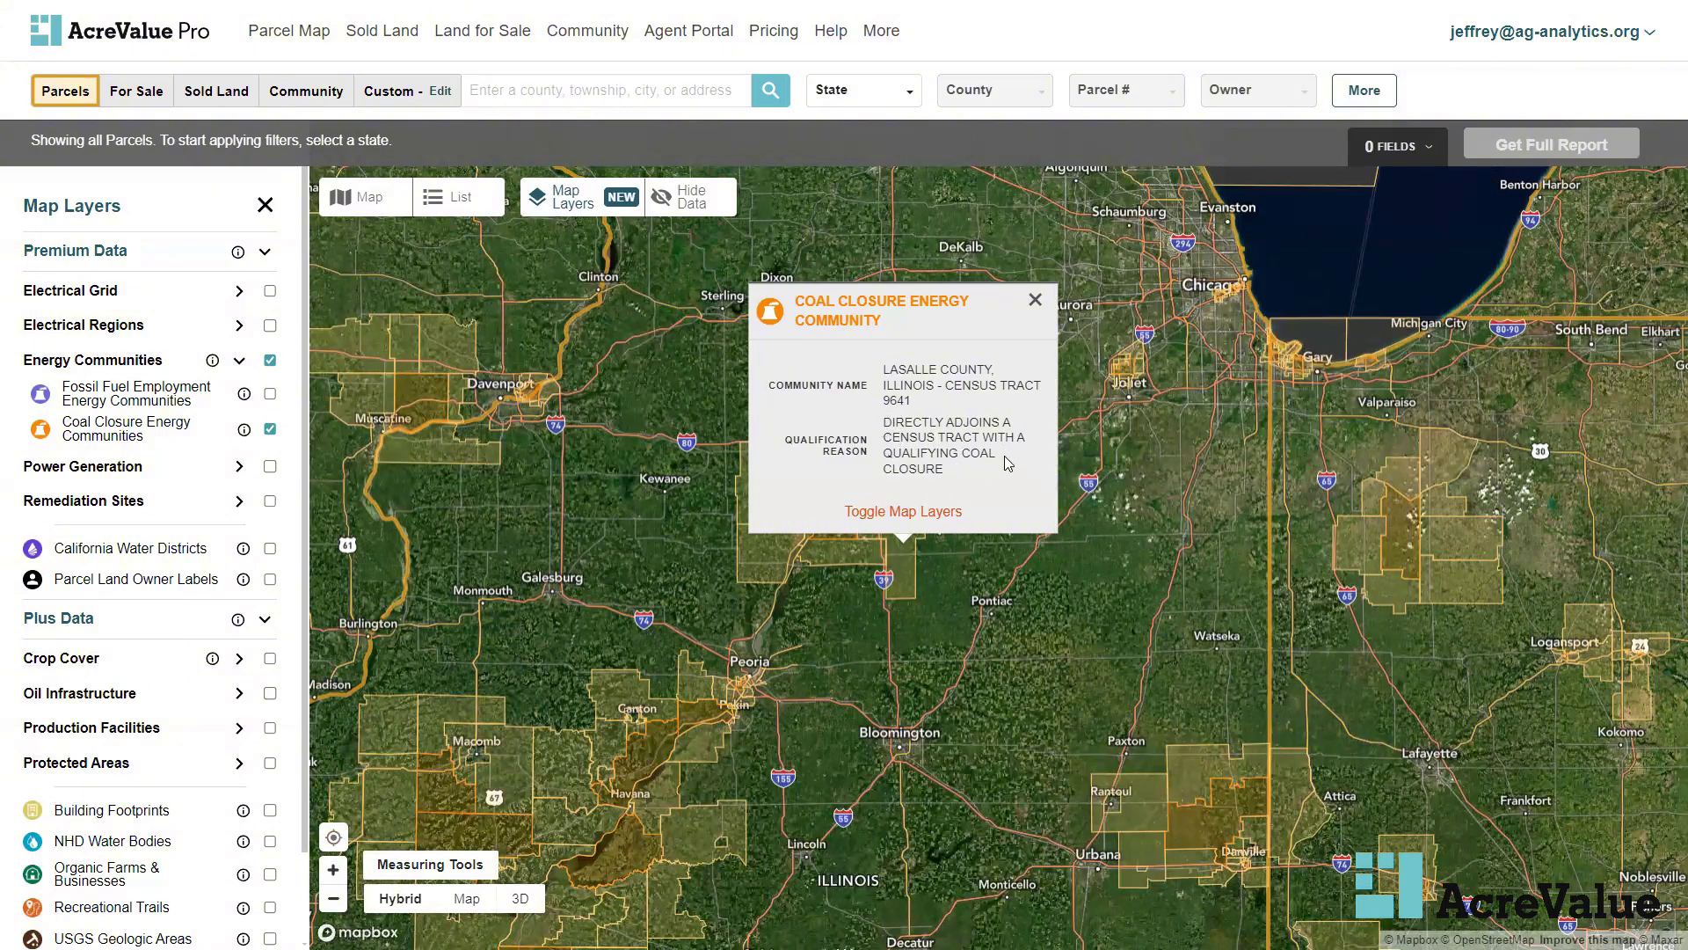
left_click(1036, 301)
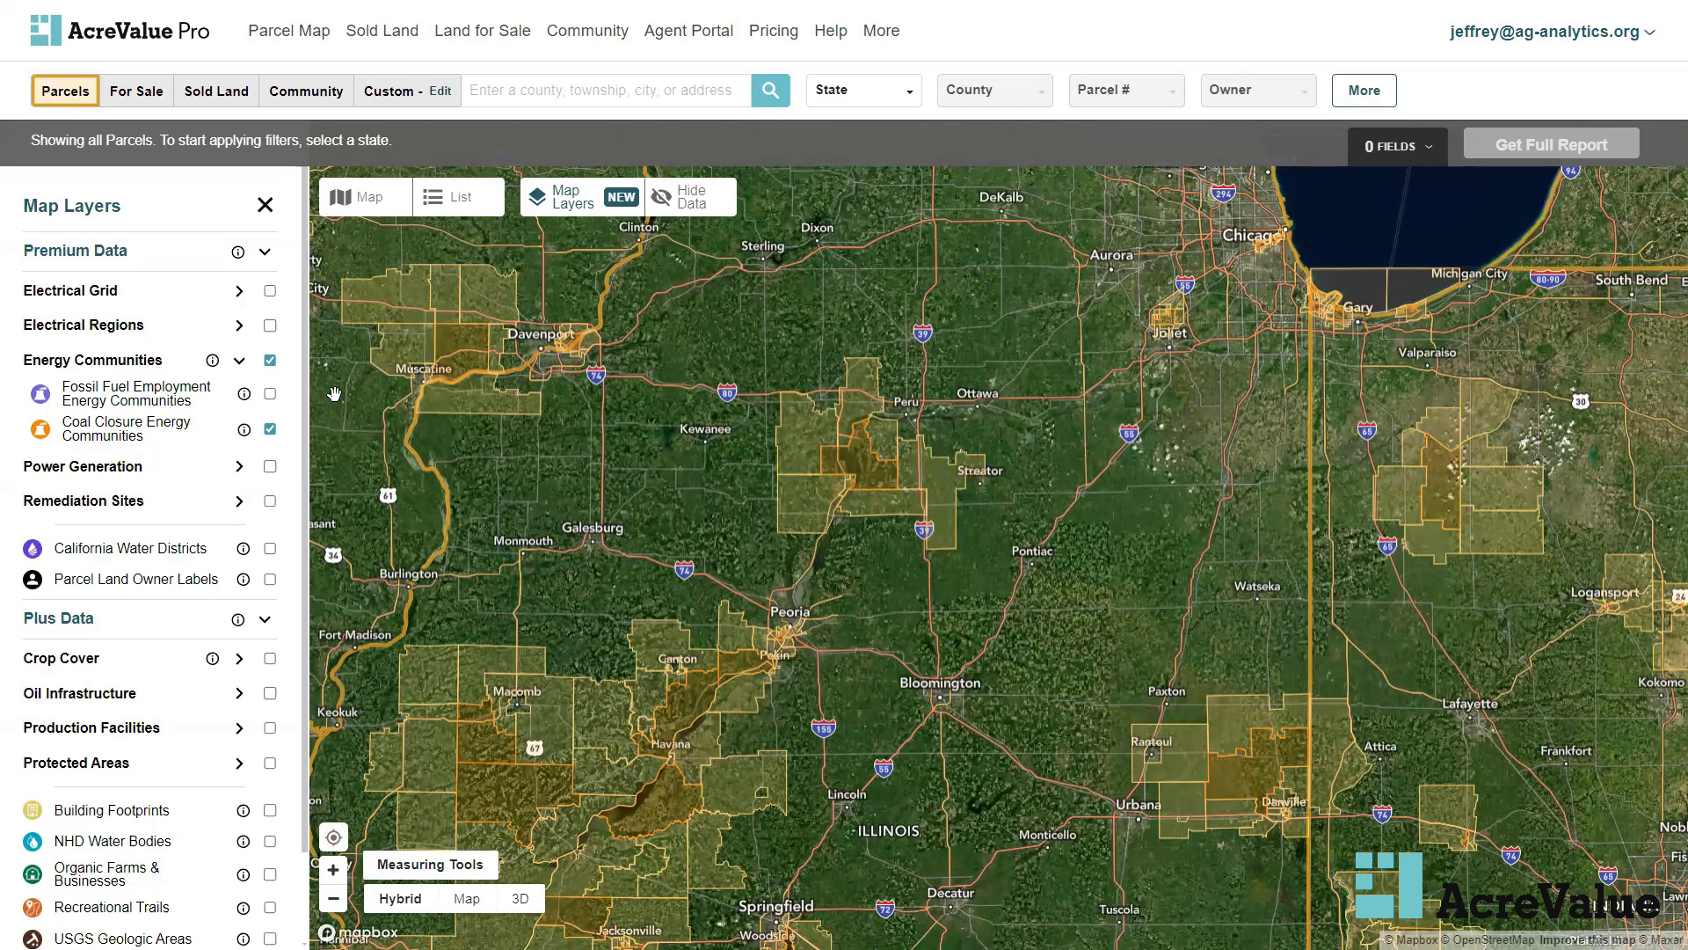
Replace the Energy Communities layers with the full Power Generation group, and bring its markers into view around LaSalle and Grundy counties
left_click(238, 368)
left_click(270, 359)
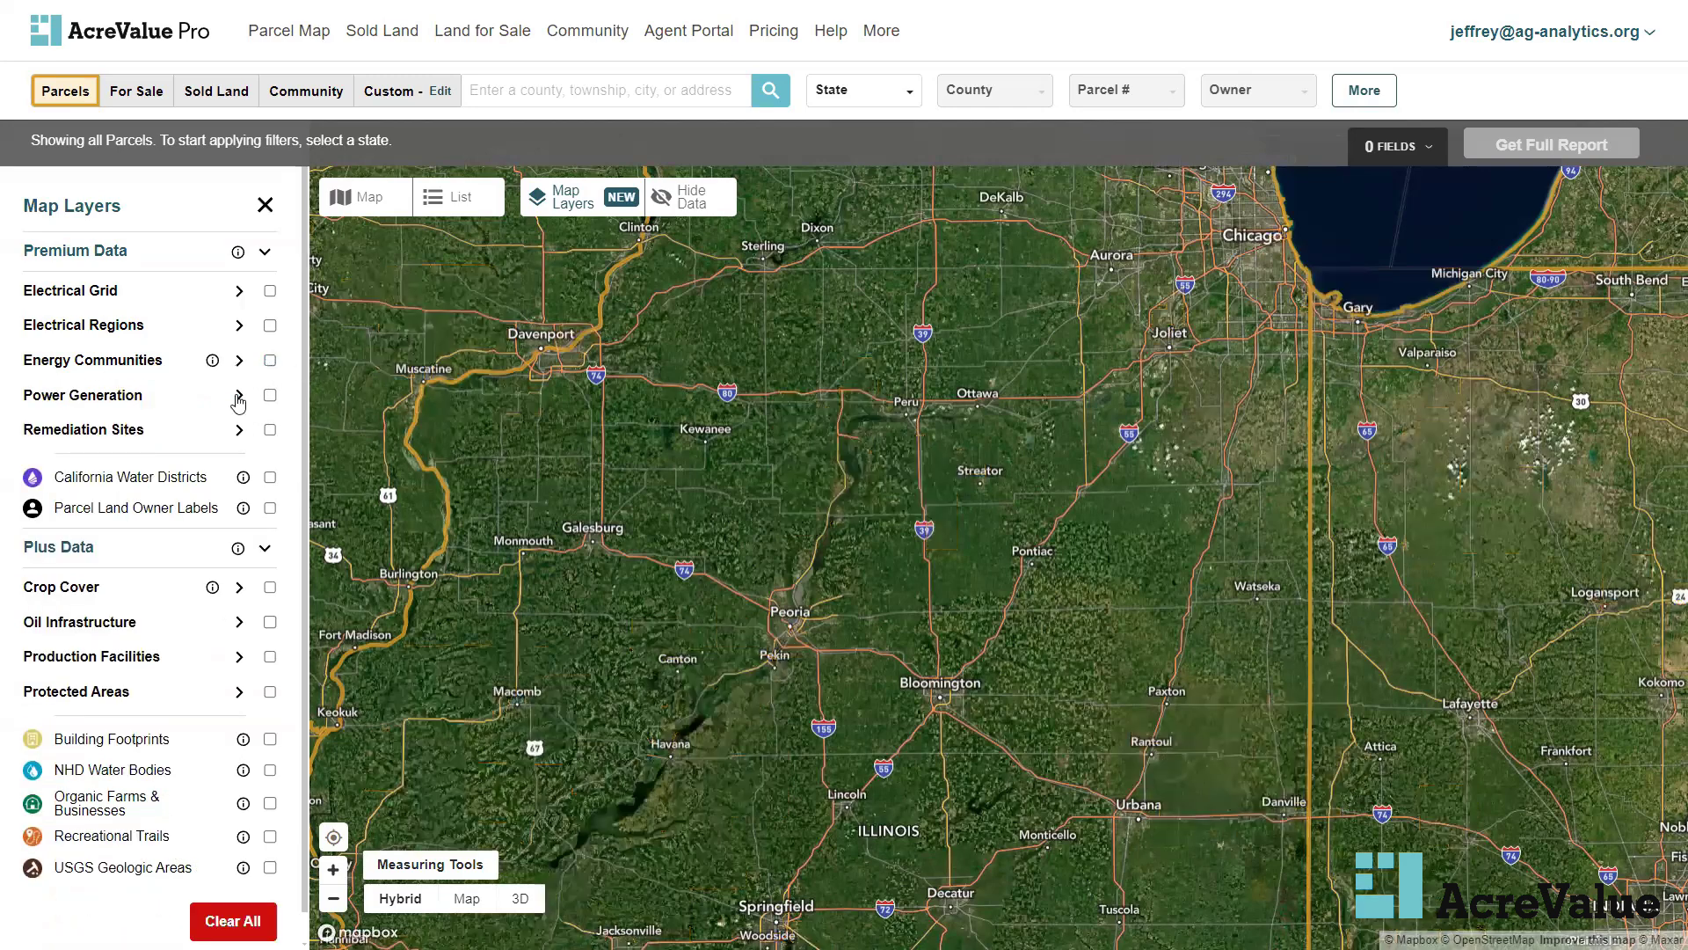
left_click(238, 397)
left_click(270, 395)
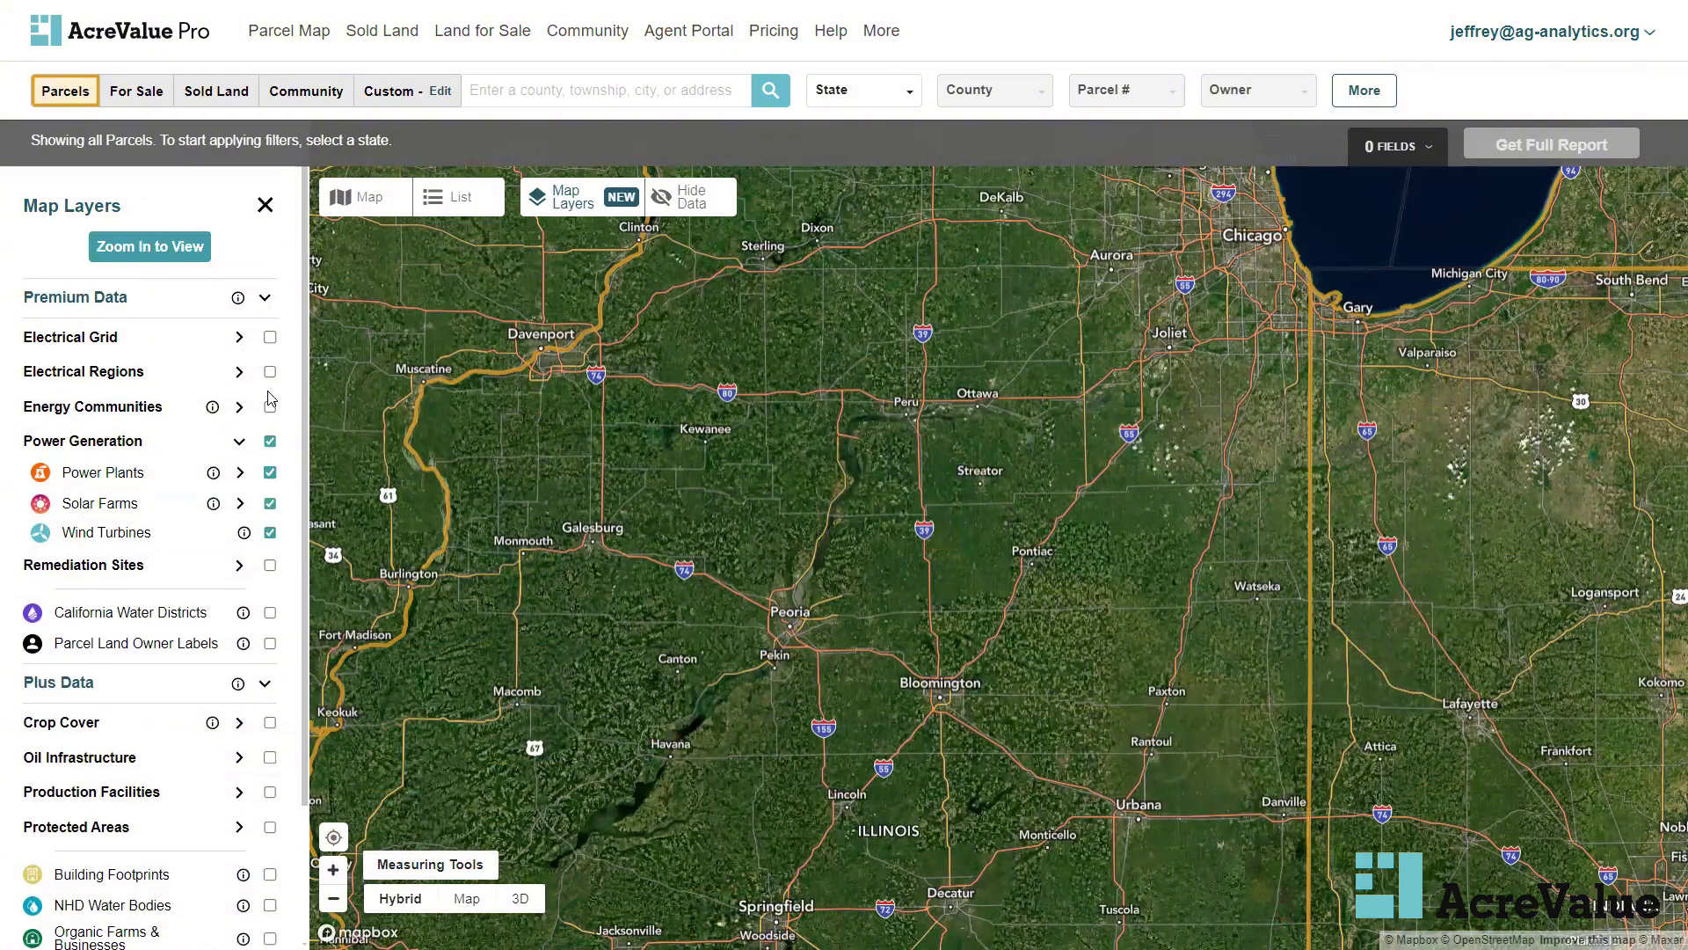
left_click(201, 260)
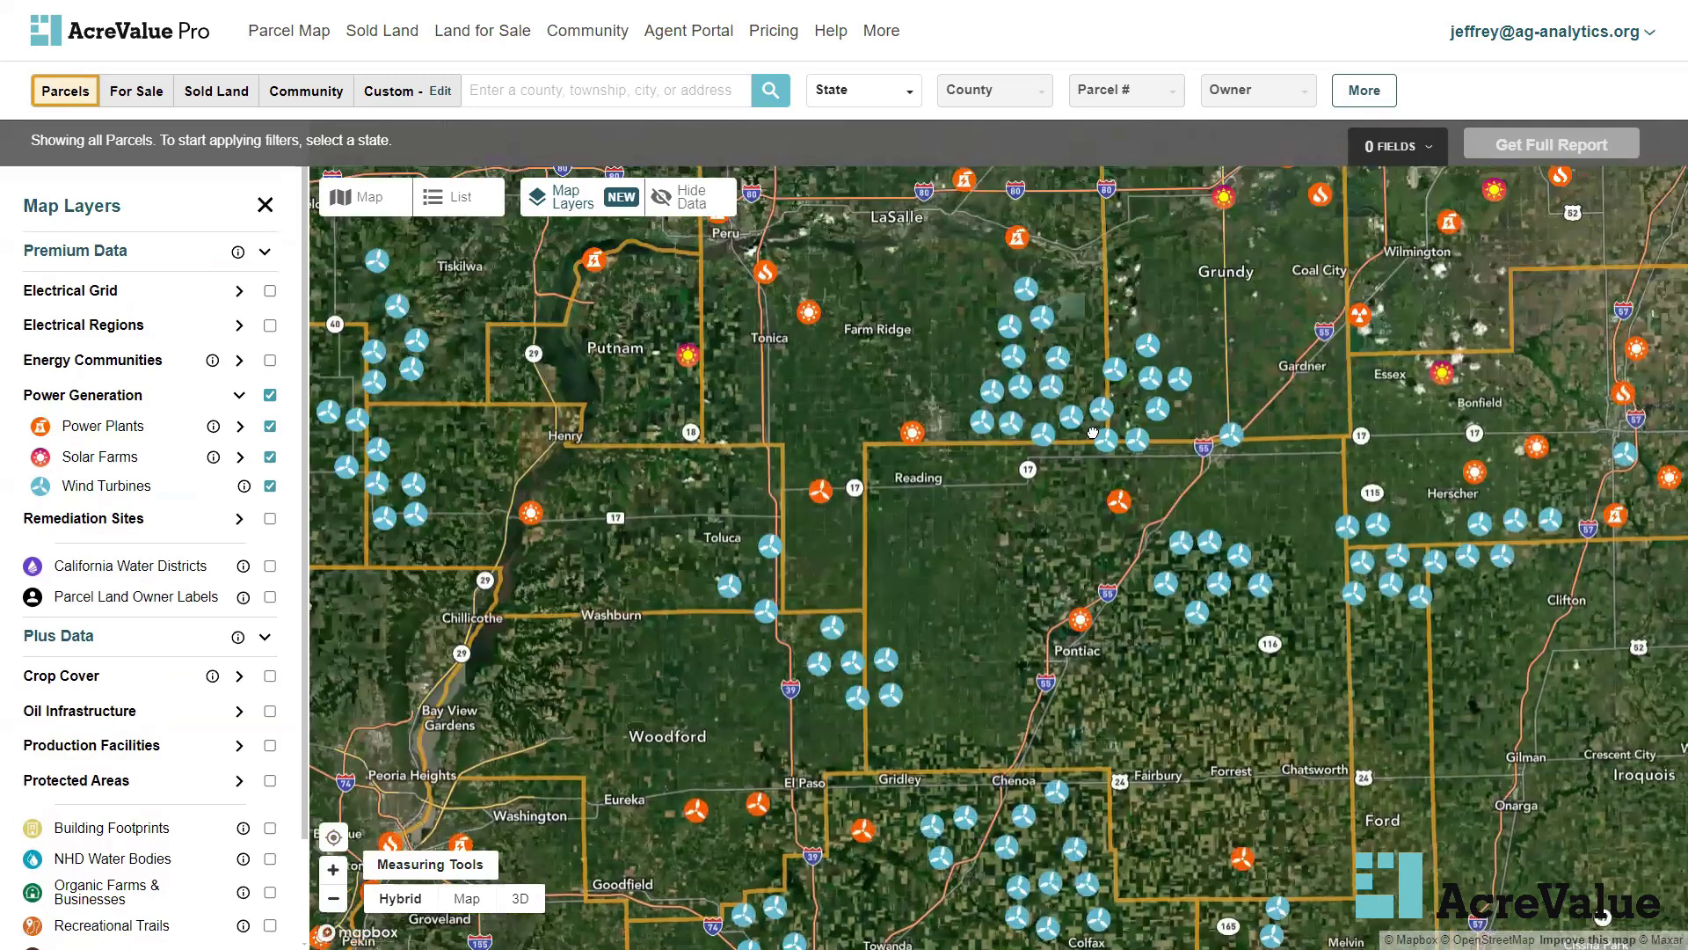
left_click_drag(1093, 432, 1050, 517)
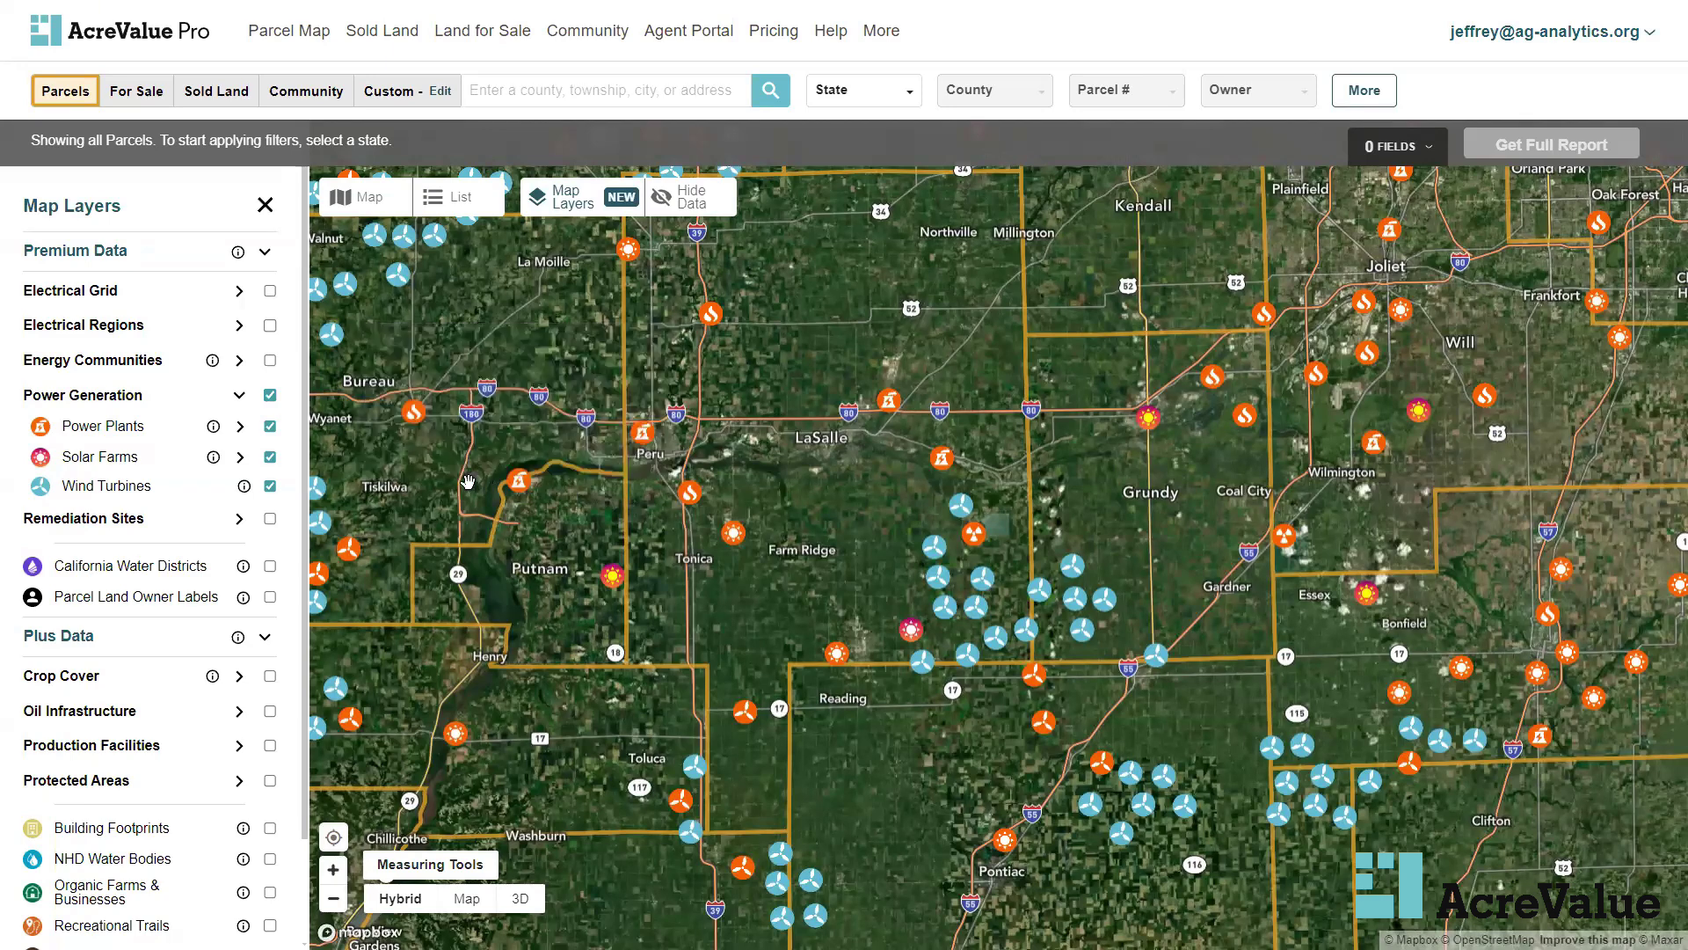
Turn off the Solar Farms and Wind Turbines layers, and expand the fuel type filters for Power Plants
left_click(270, 457)
left_click(270, 487)
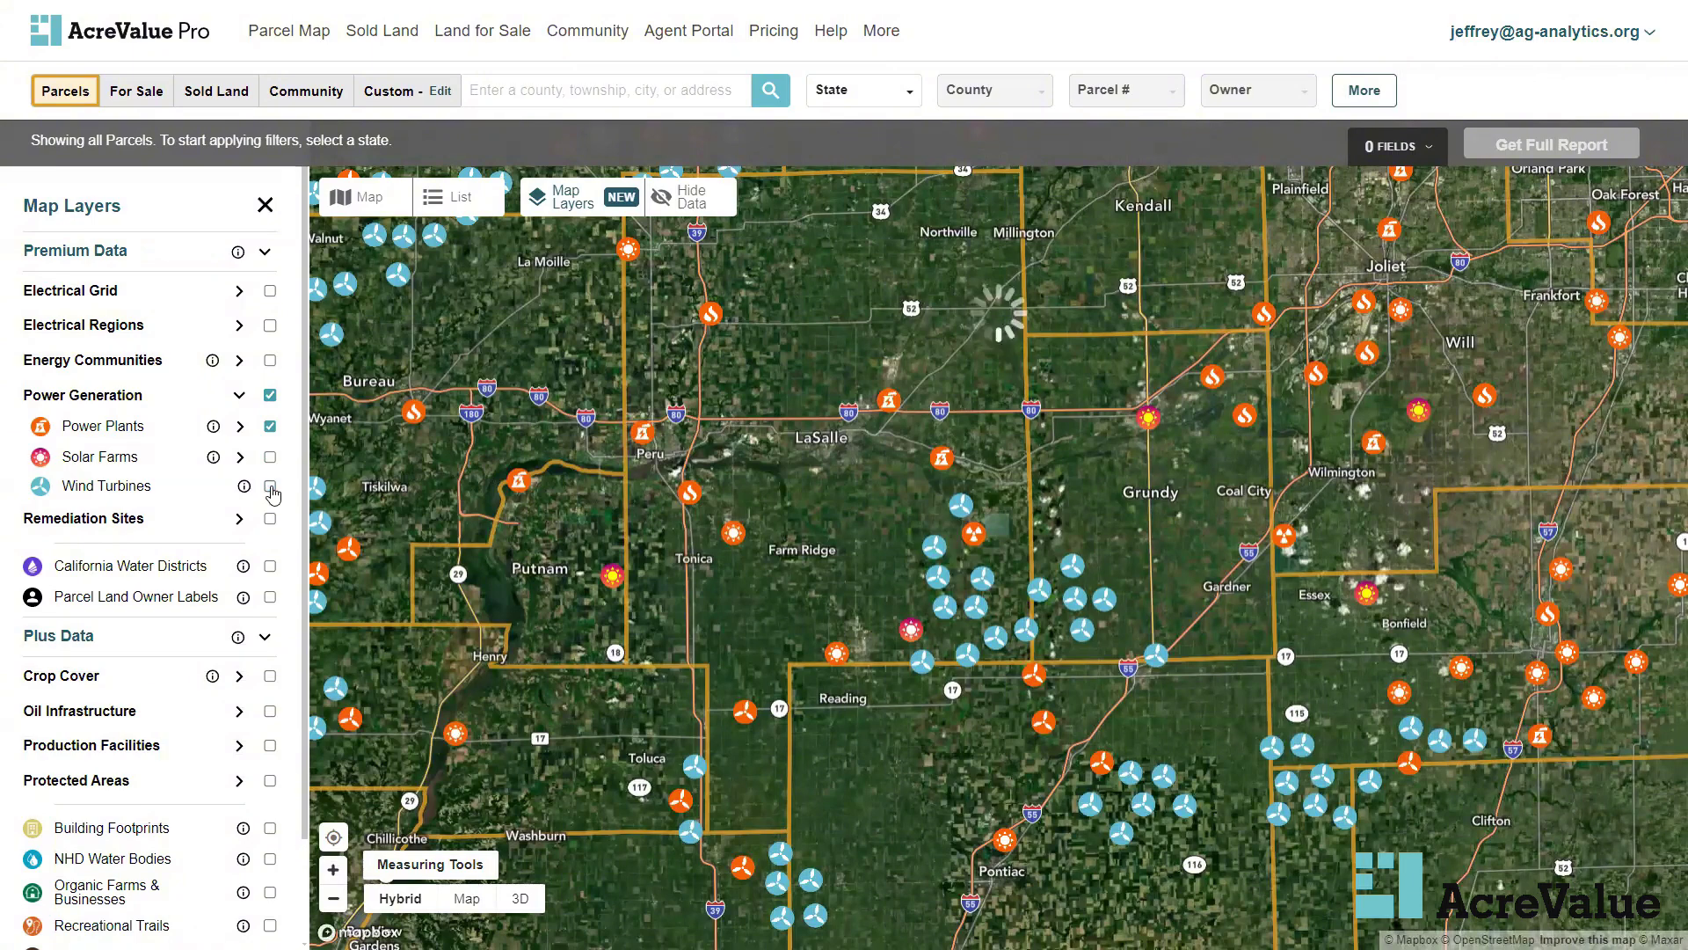
left_click(240, 427)
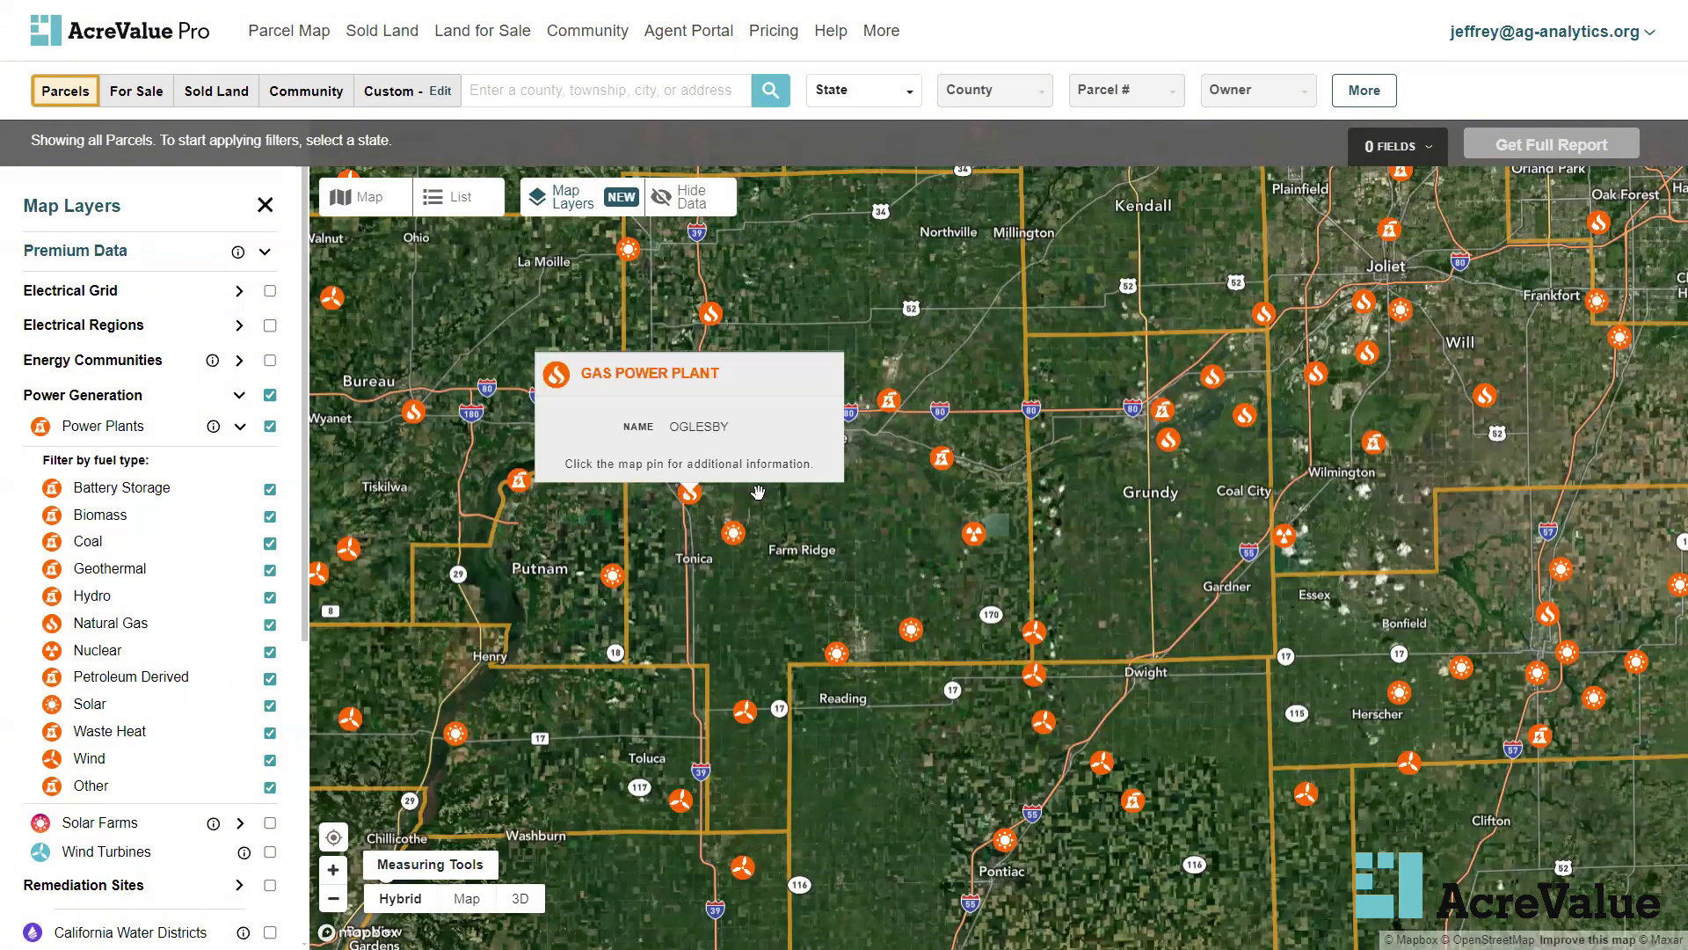
View the details of the solar power plant east of Tonica and the Dayton Hydro plant, closing each
left_click(734, 534)
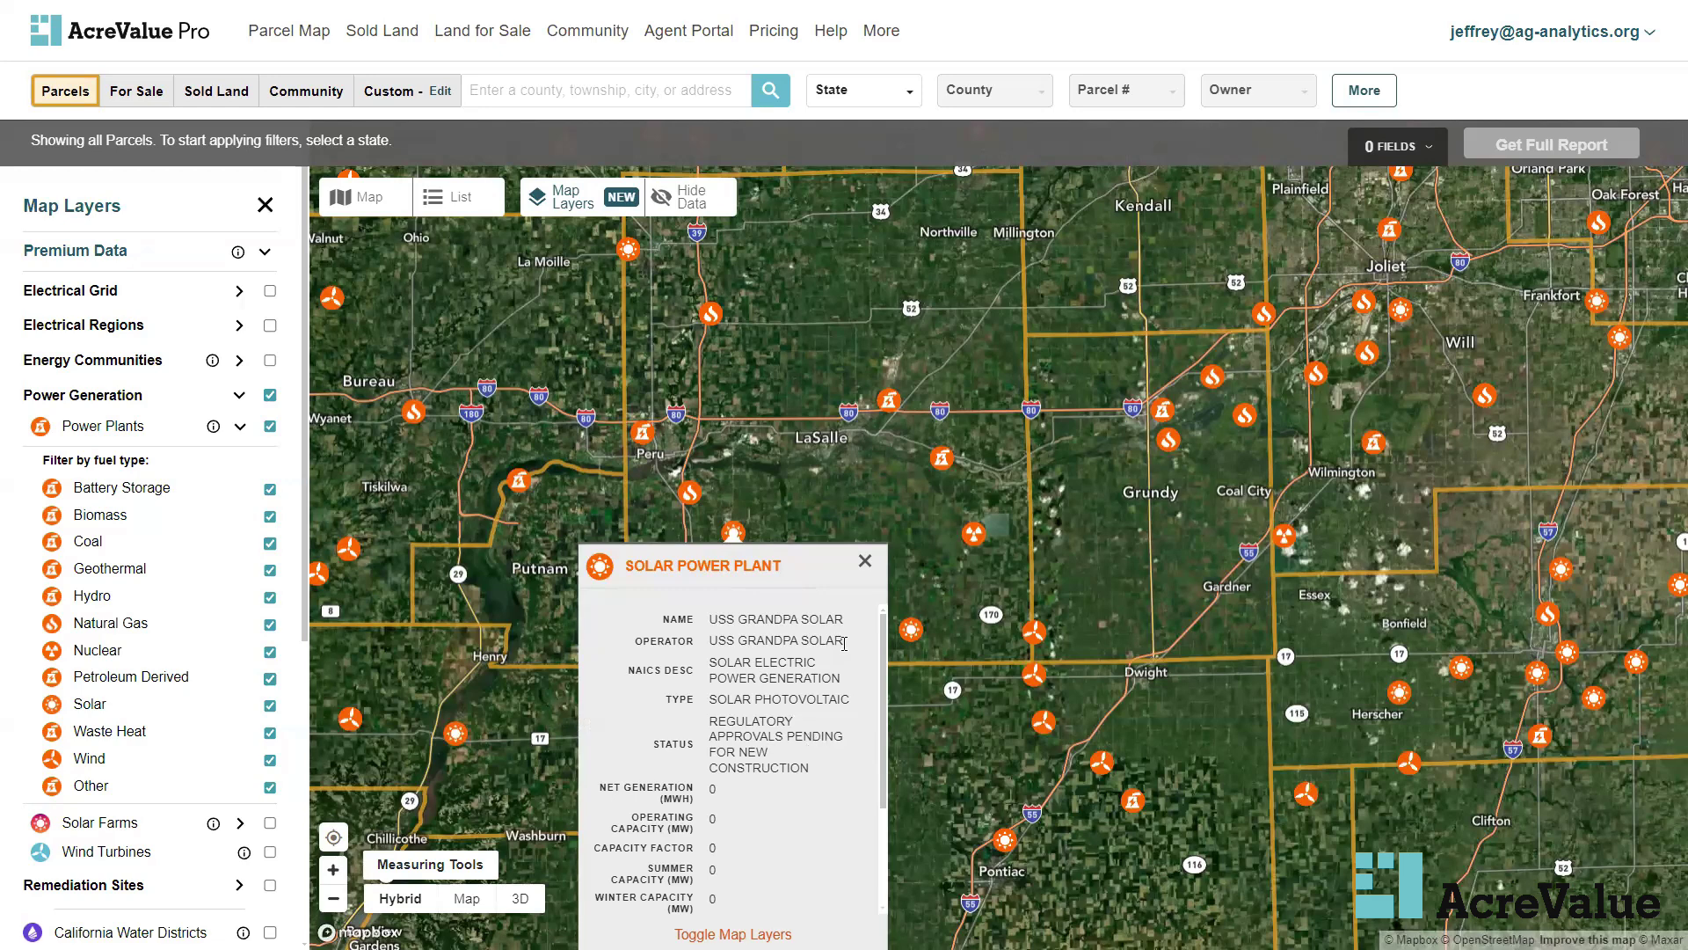
left_click(865, 561)
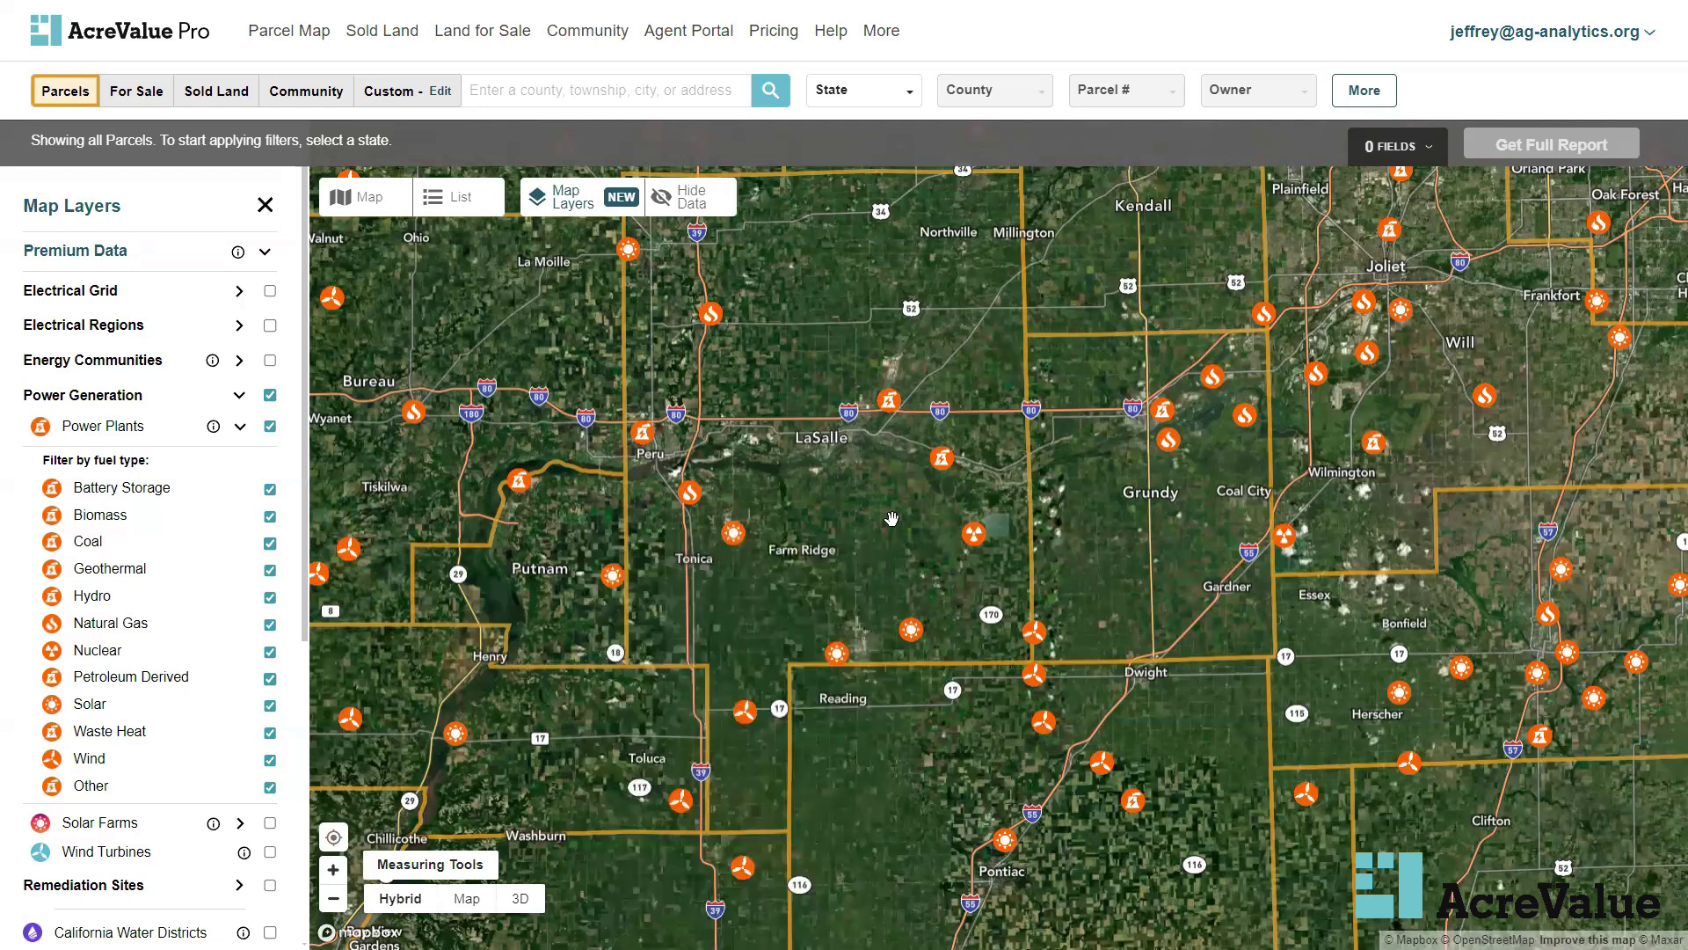
mouse_move(893, 401)
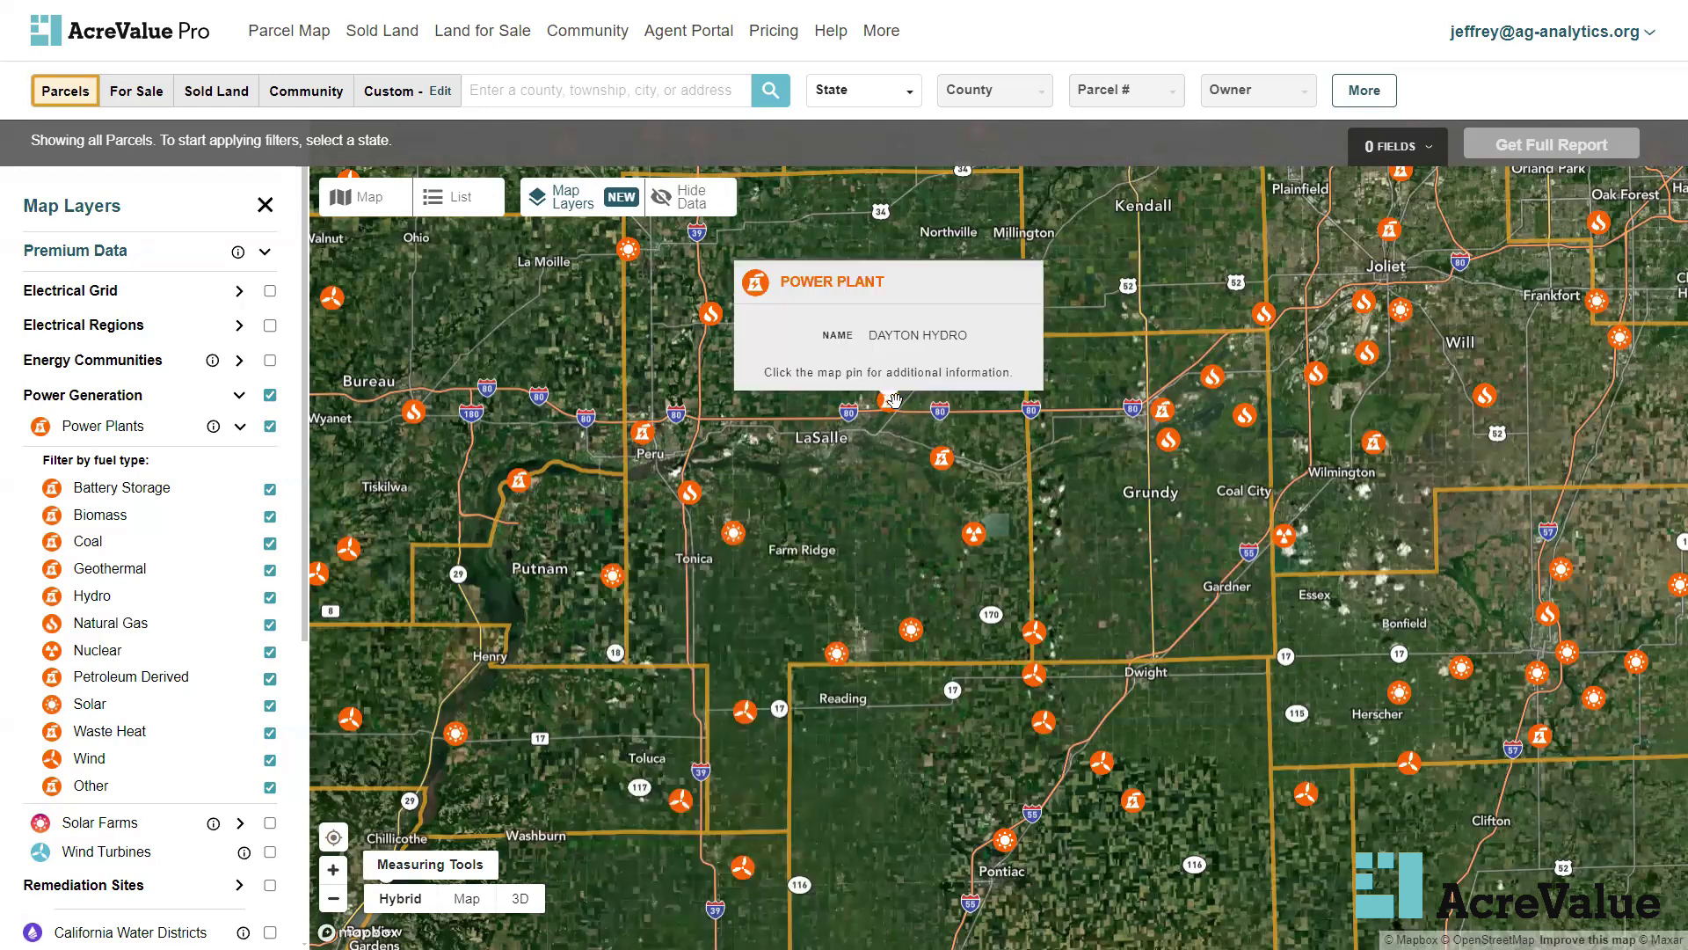
left_click(894, 400)
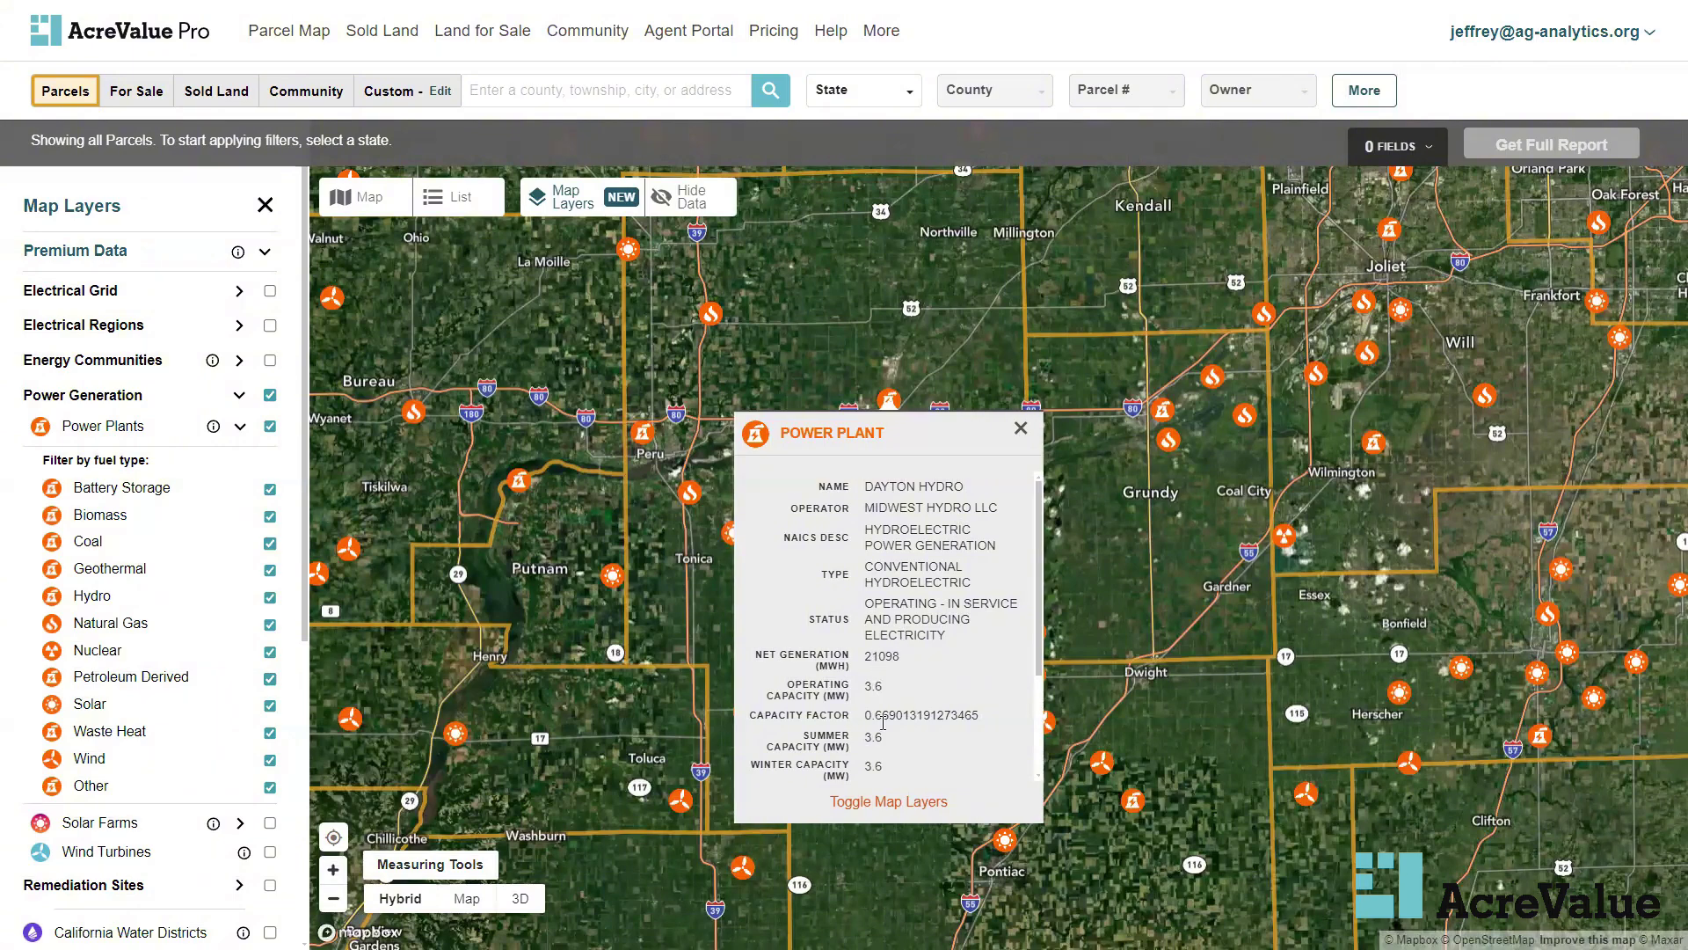
left_click(1020, 429)
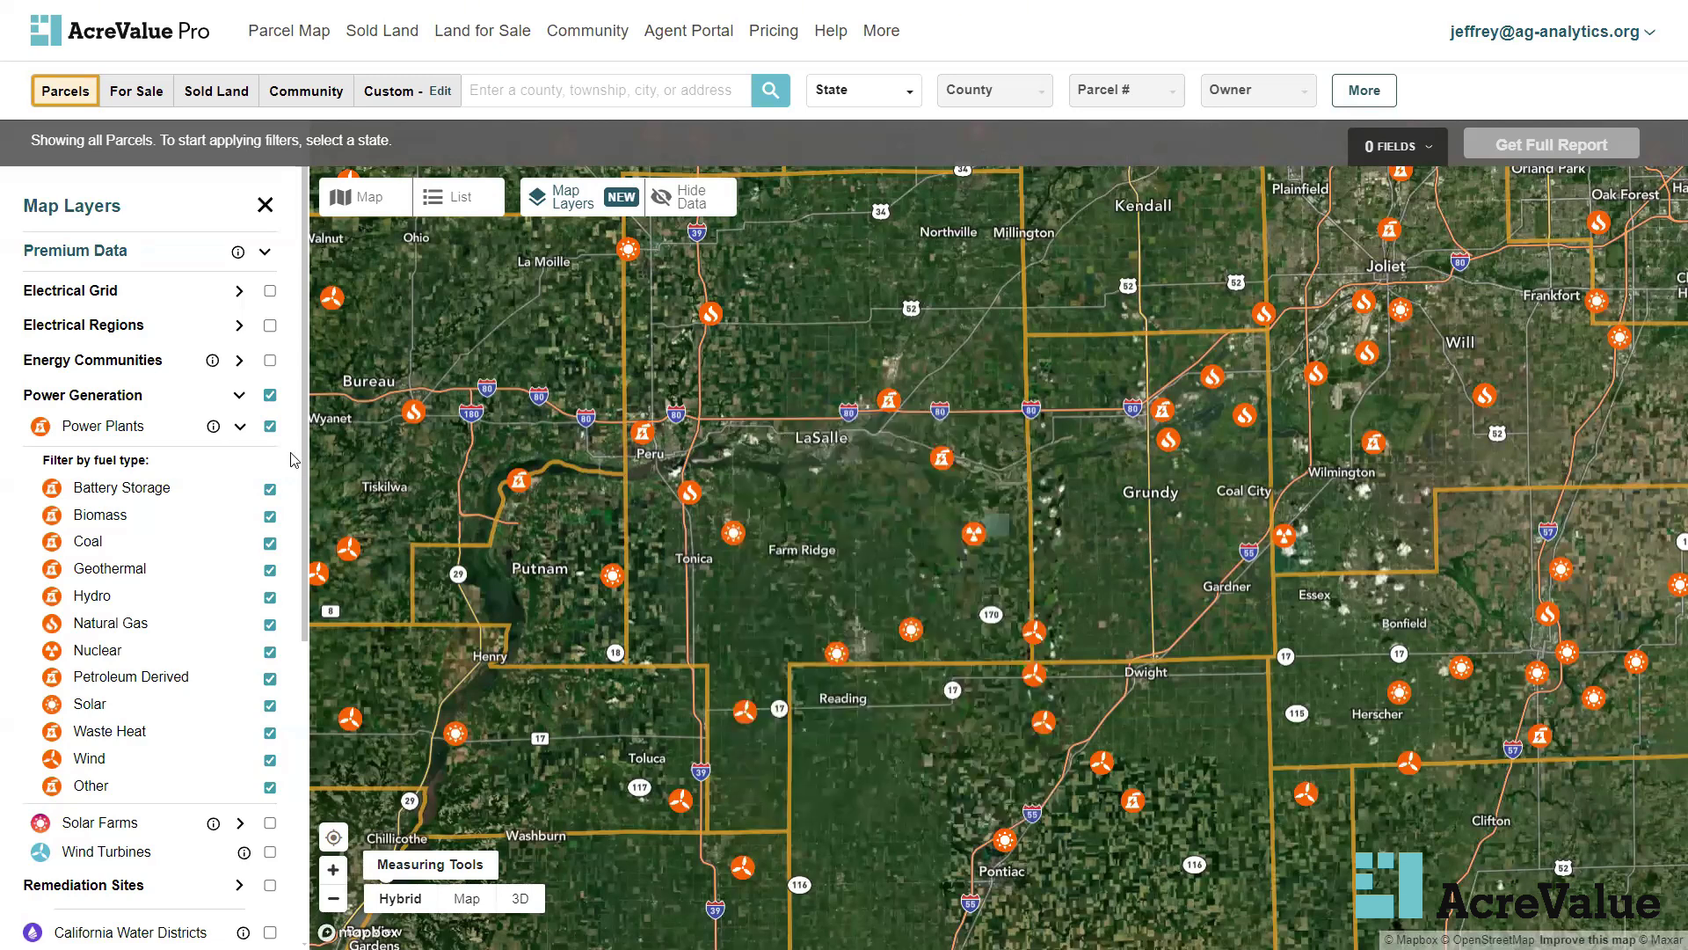
Replace the Power Plants layer with Solar Farms, and expand the solar layer's farm status filters
left_click(238, 427)
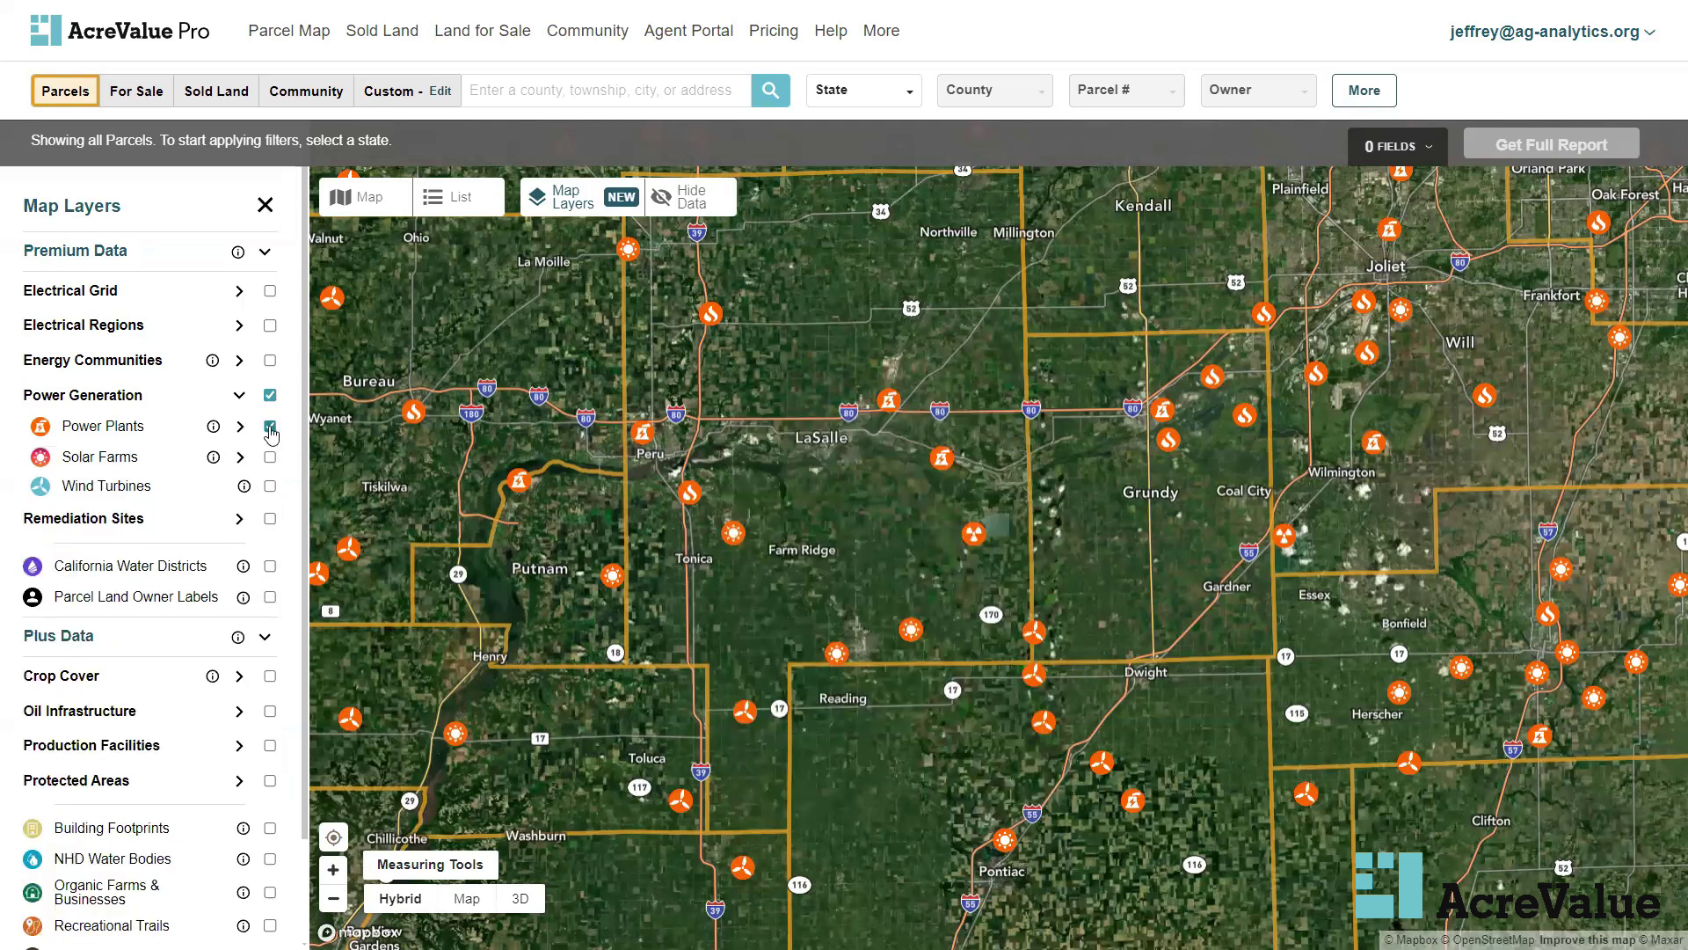
left_click(270, 427)
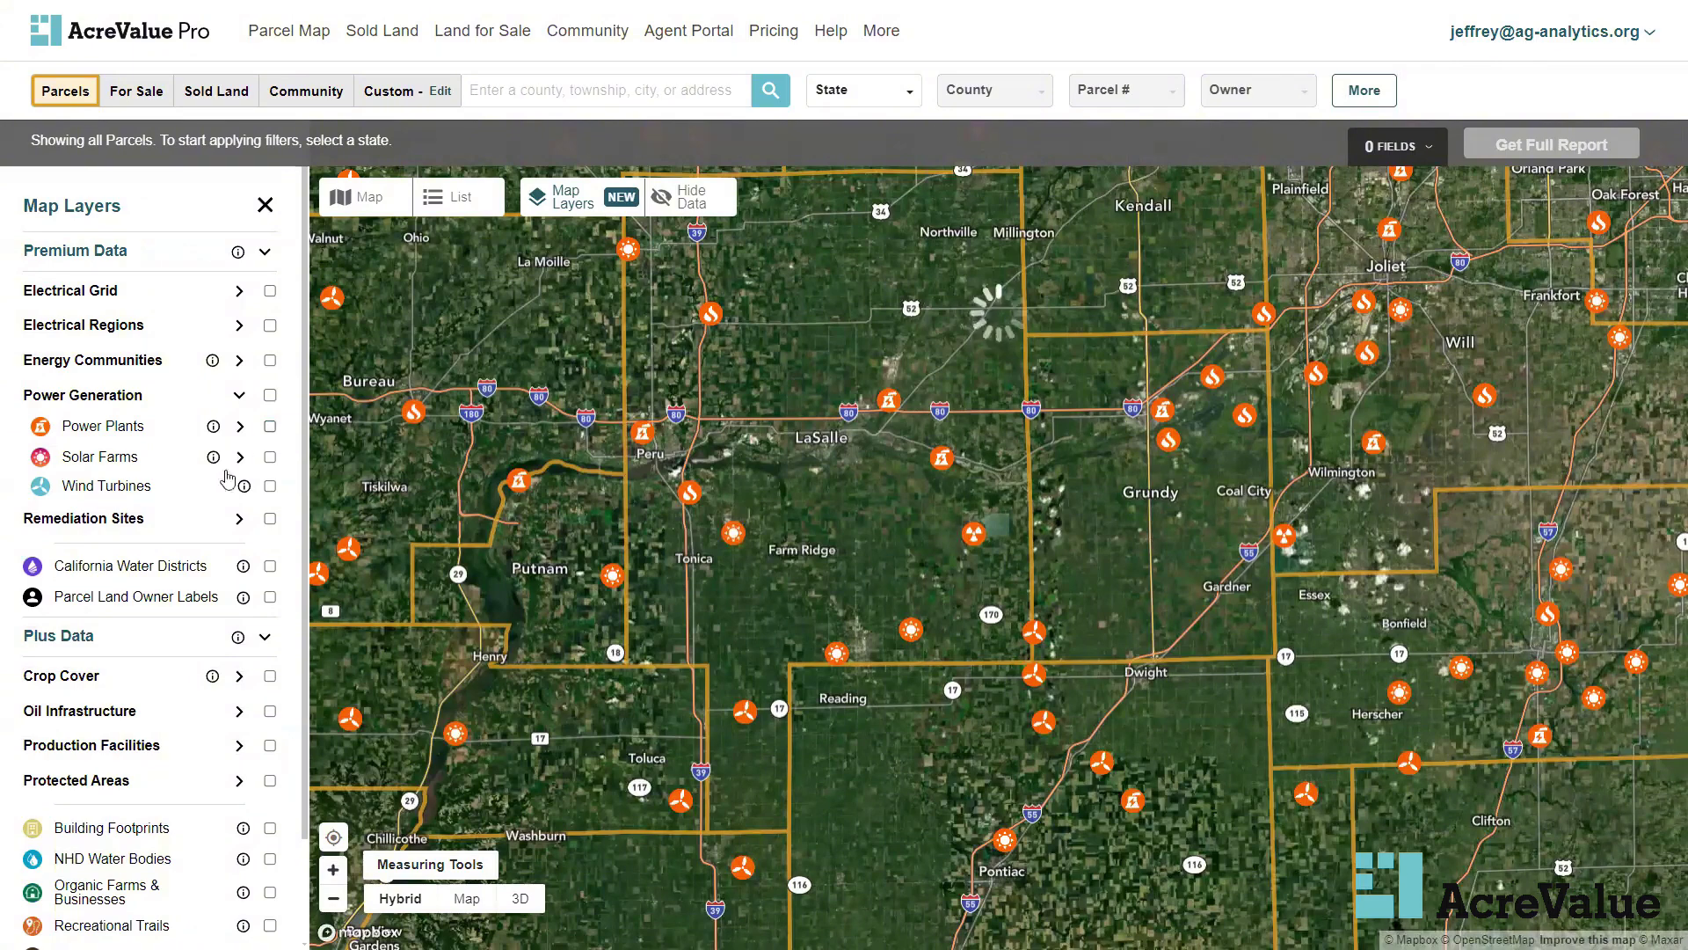
left_click(270, 458)
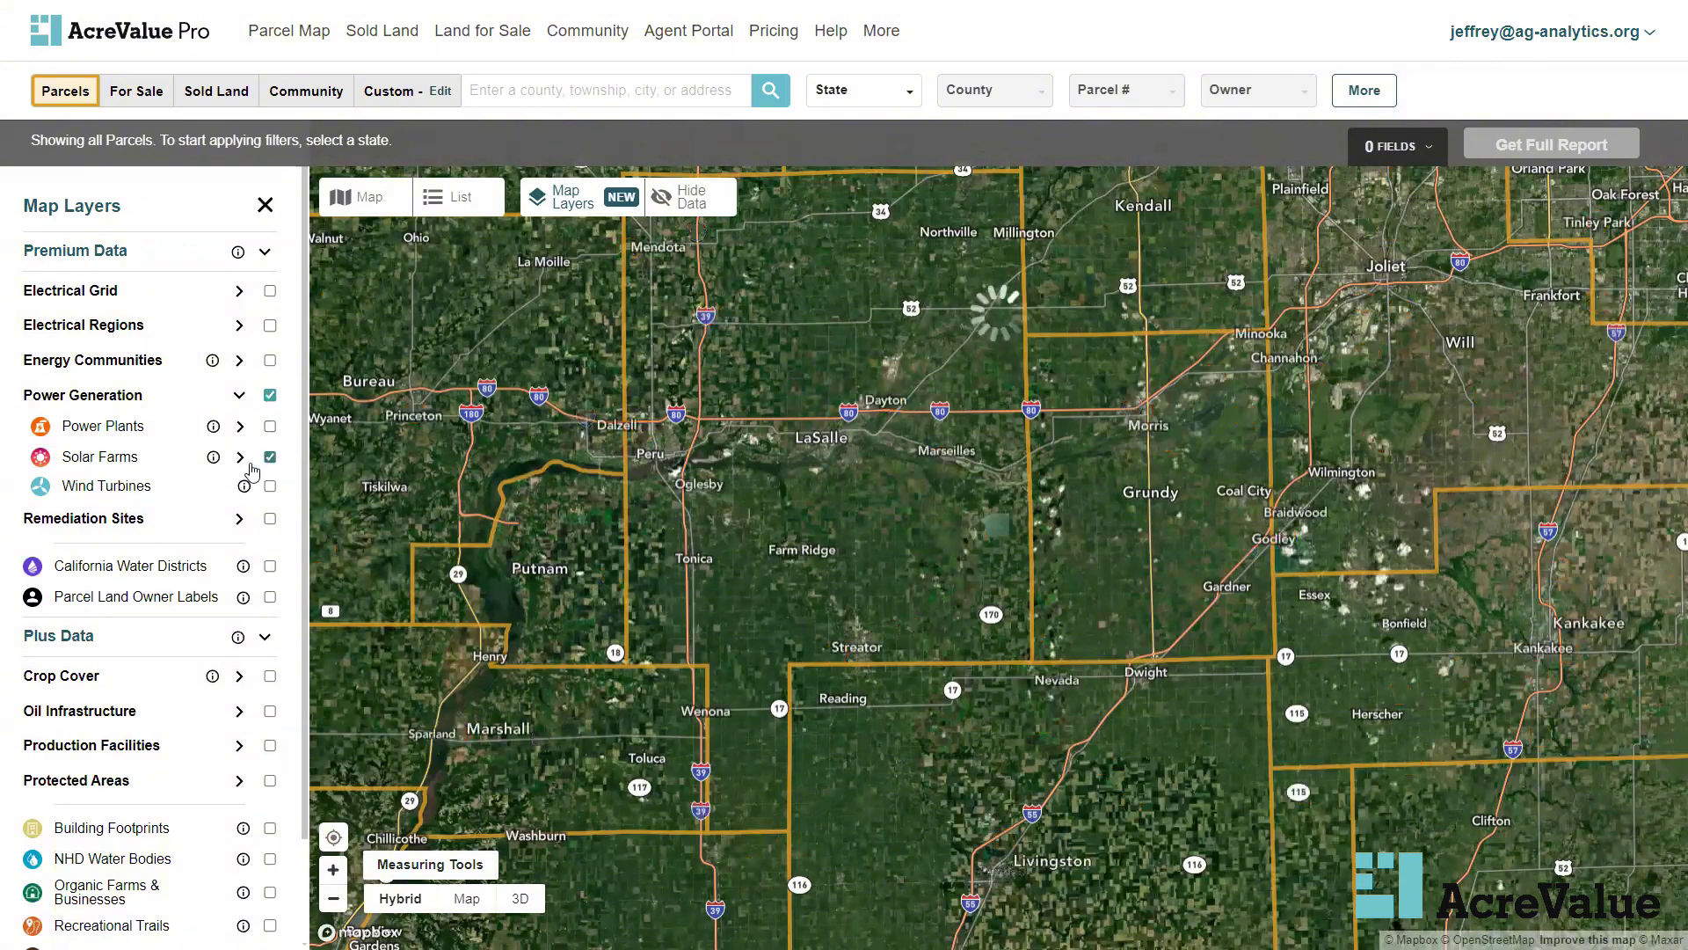
left_click(240, 458)
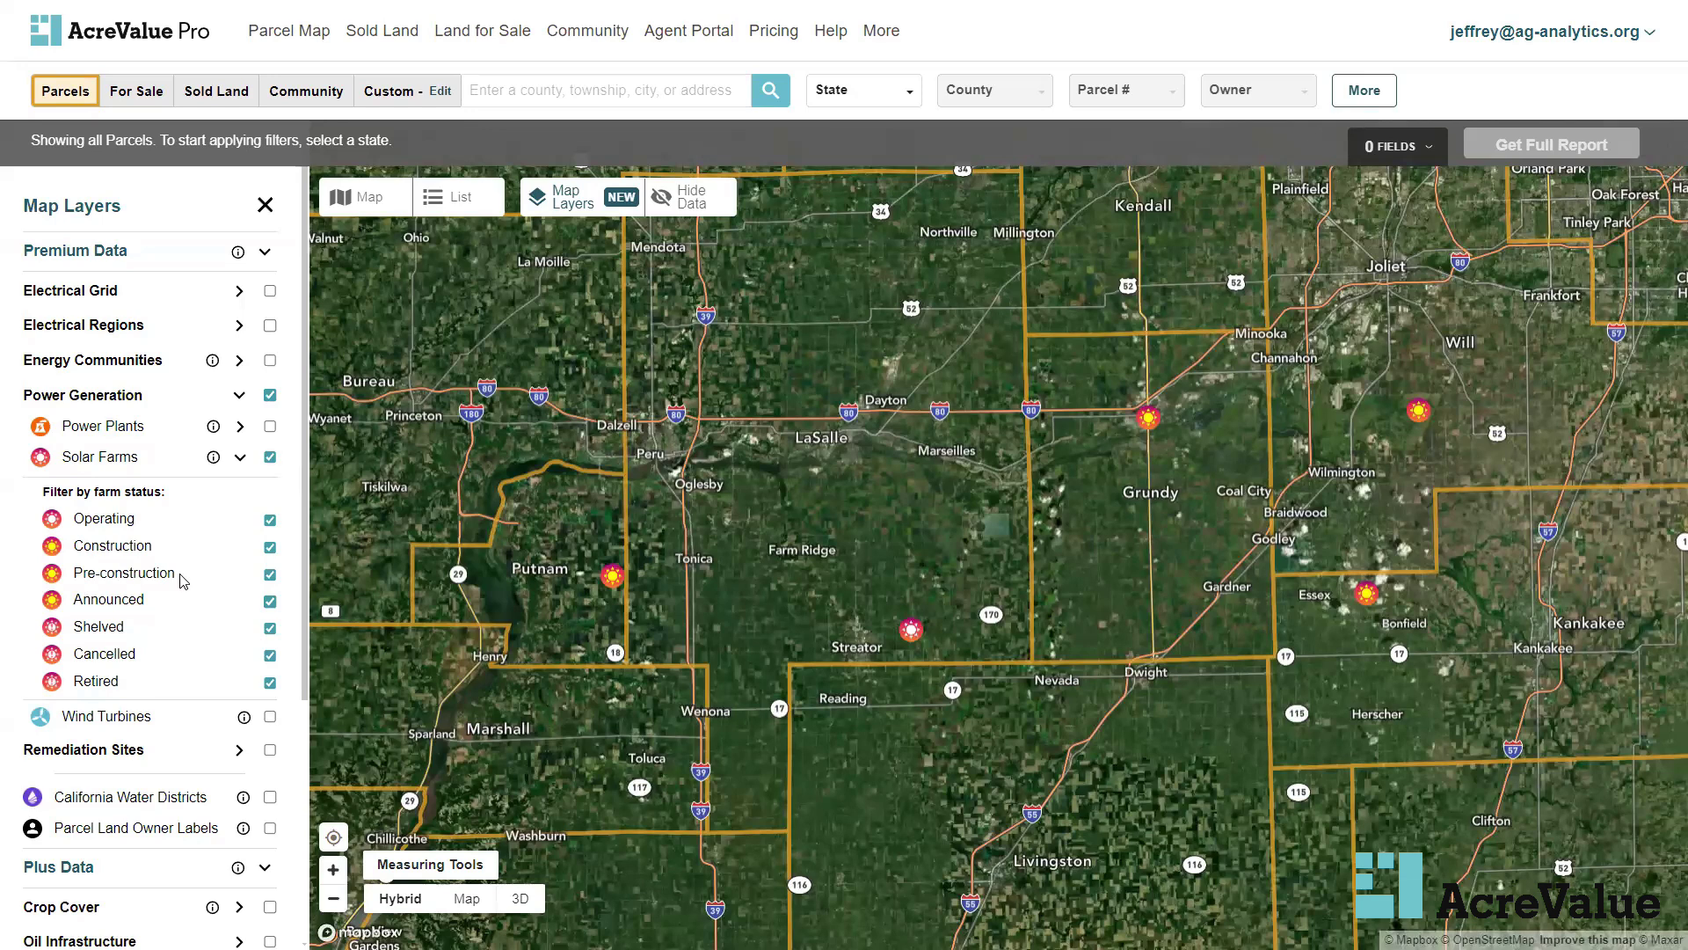
View and close the details of the solar farm beside Streator, and preview the planned solar farms around it
left_click(909, 626)
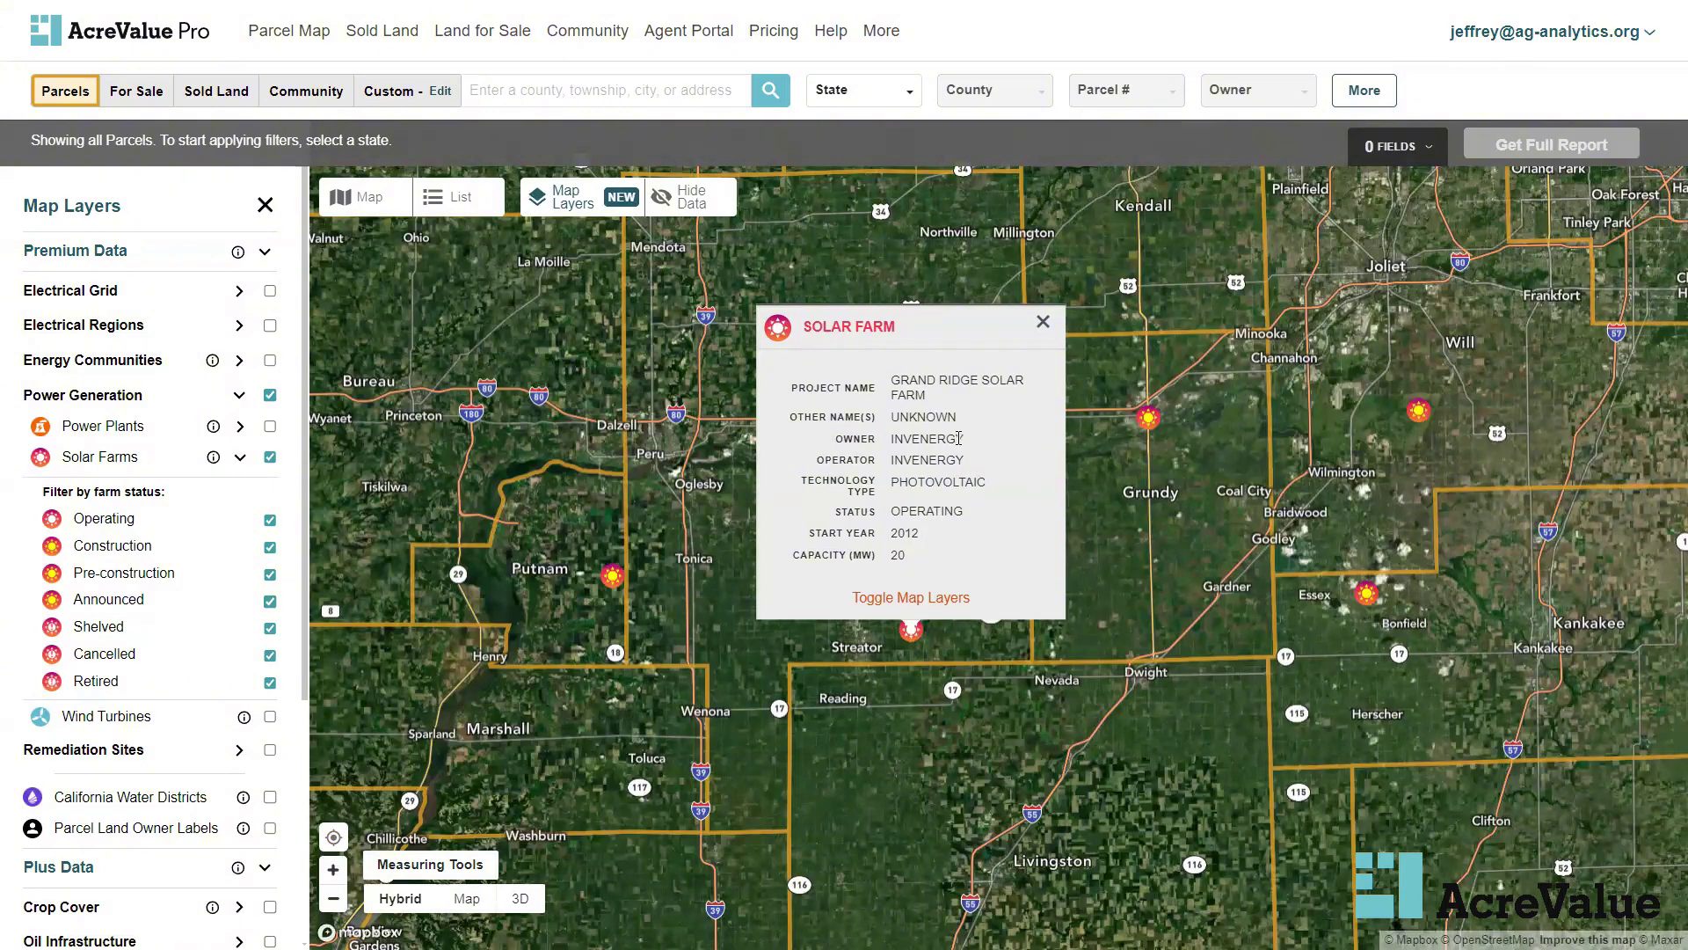
left_click(1040, 325)
mouse_move(613, 574)
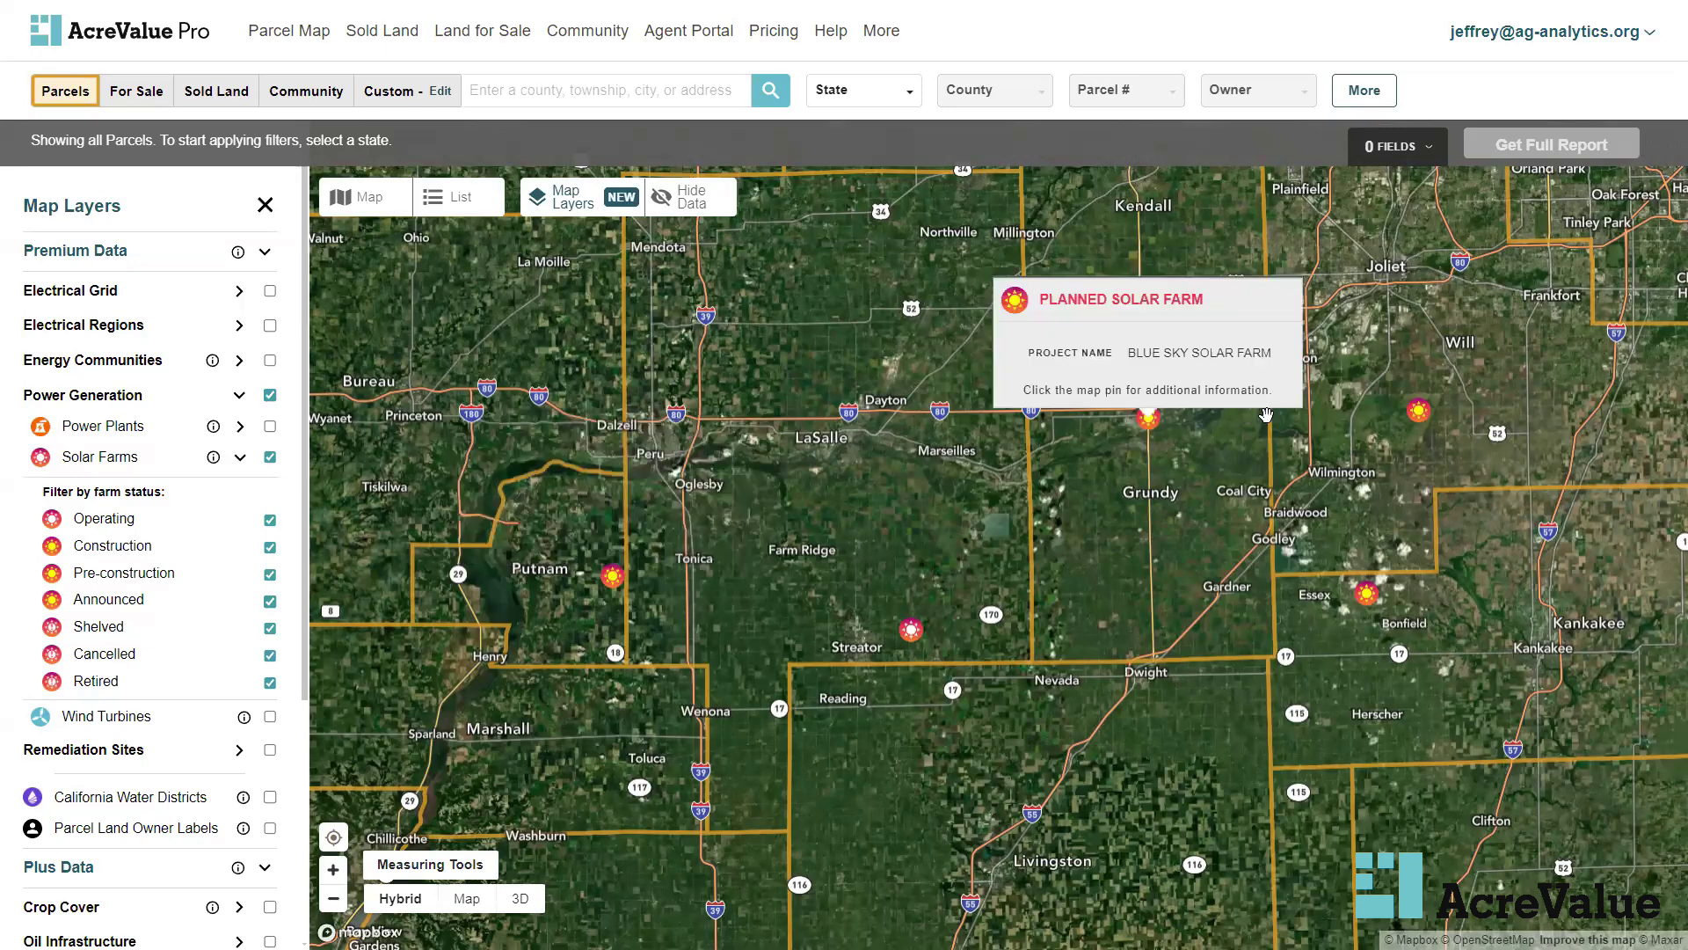
mouse_move(1408, 406)
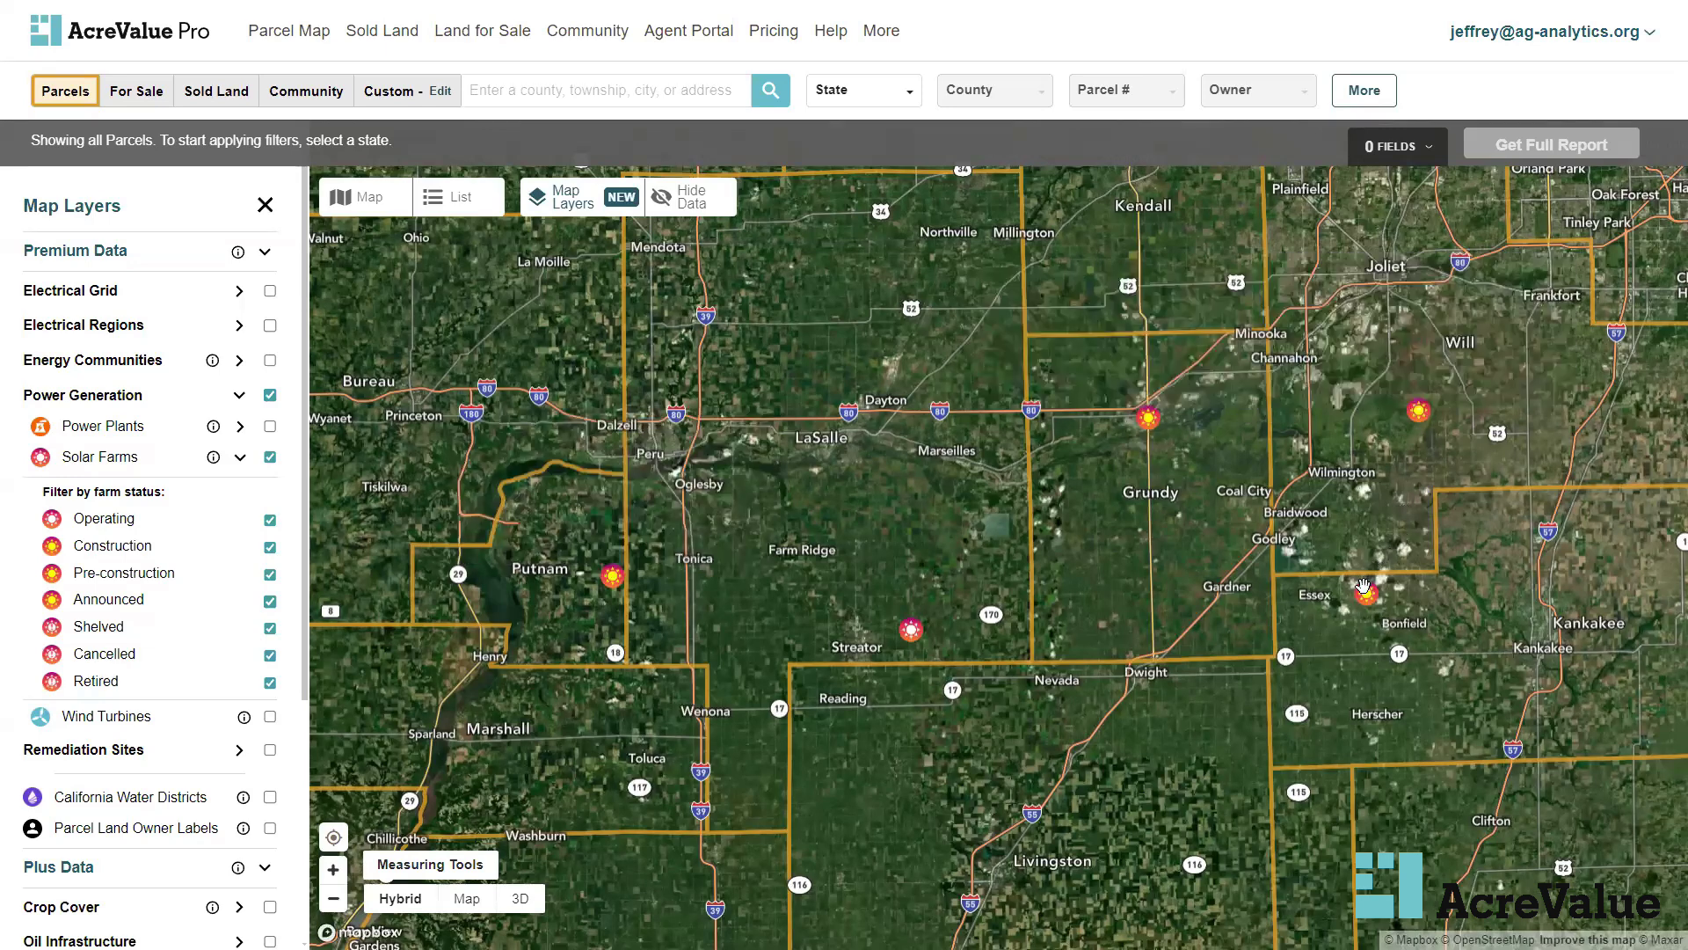
View the details of the planned solar farm at Morris, highlighting its status and start year, and close them
left_click(1150, 414)
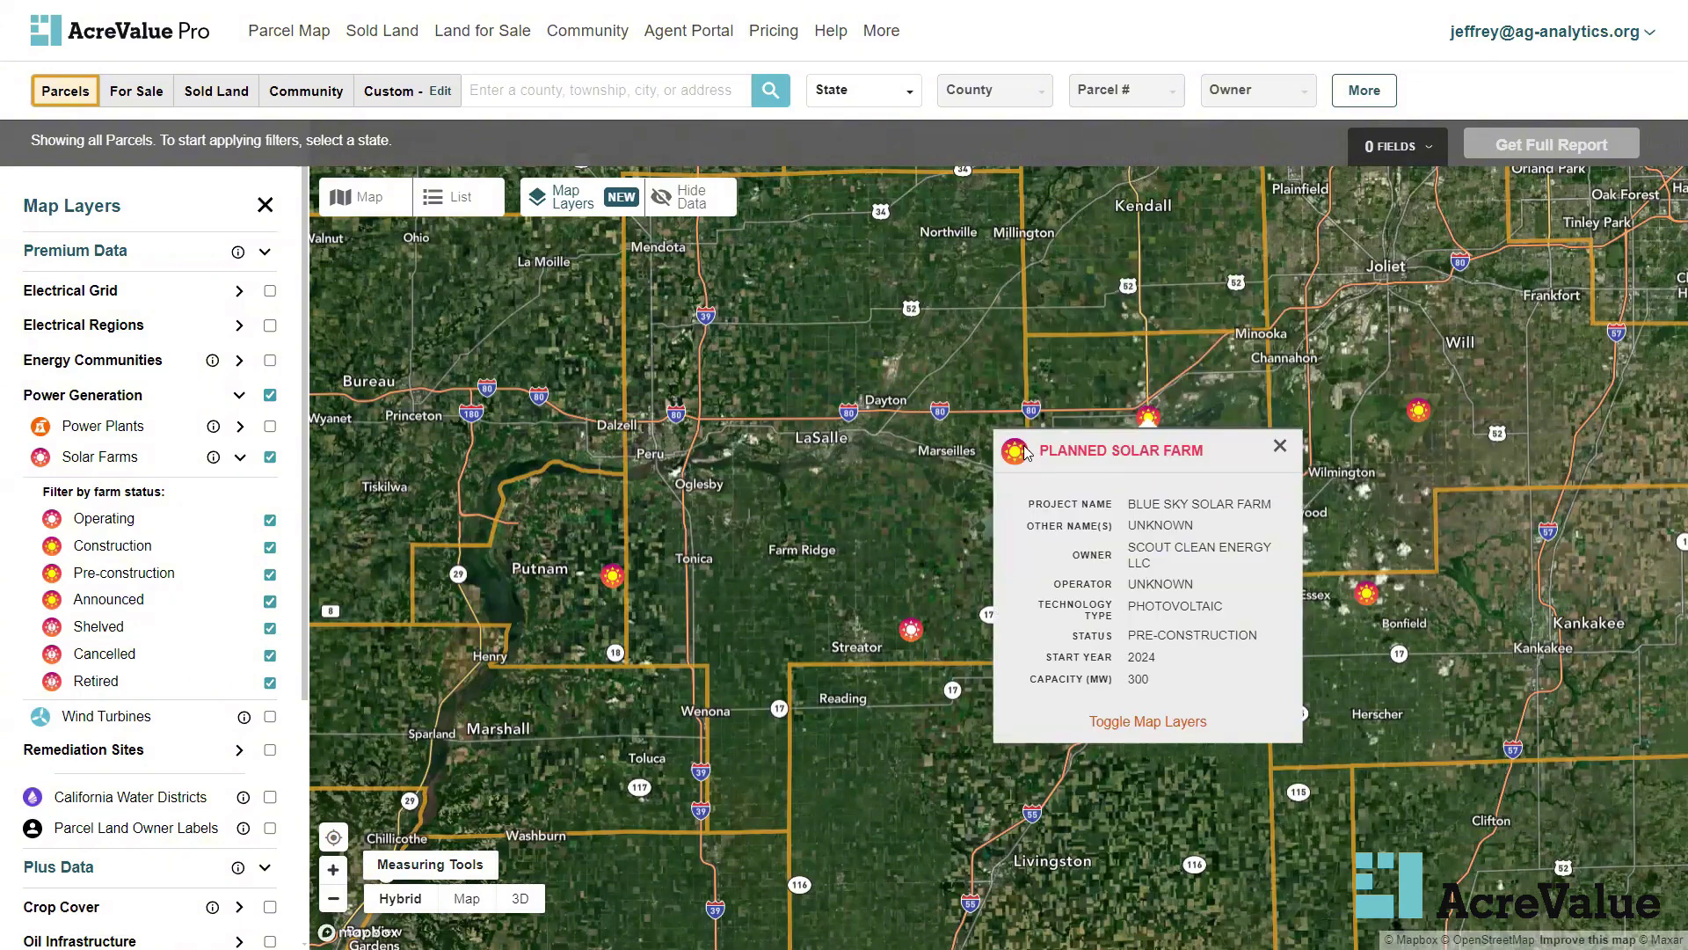
mouse_move(919, 631)
double_click(1188, 637)
triple_click(1187, 636)
left_click(1188, 655)
double_click(1159, 660)
left_click(1214, 635)
left_click(1280, 446)
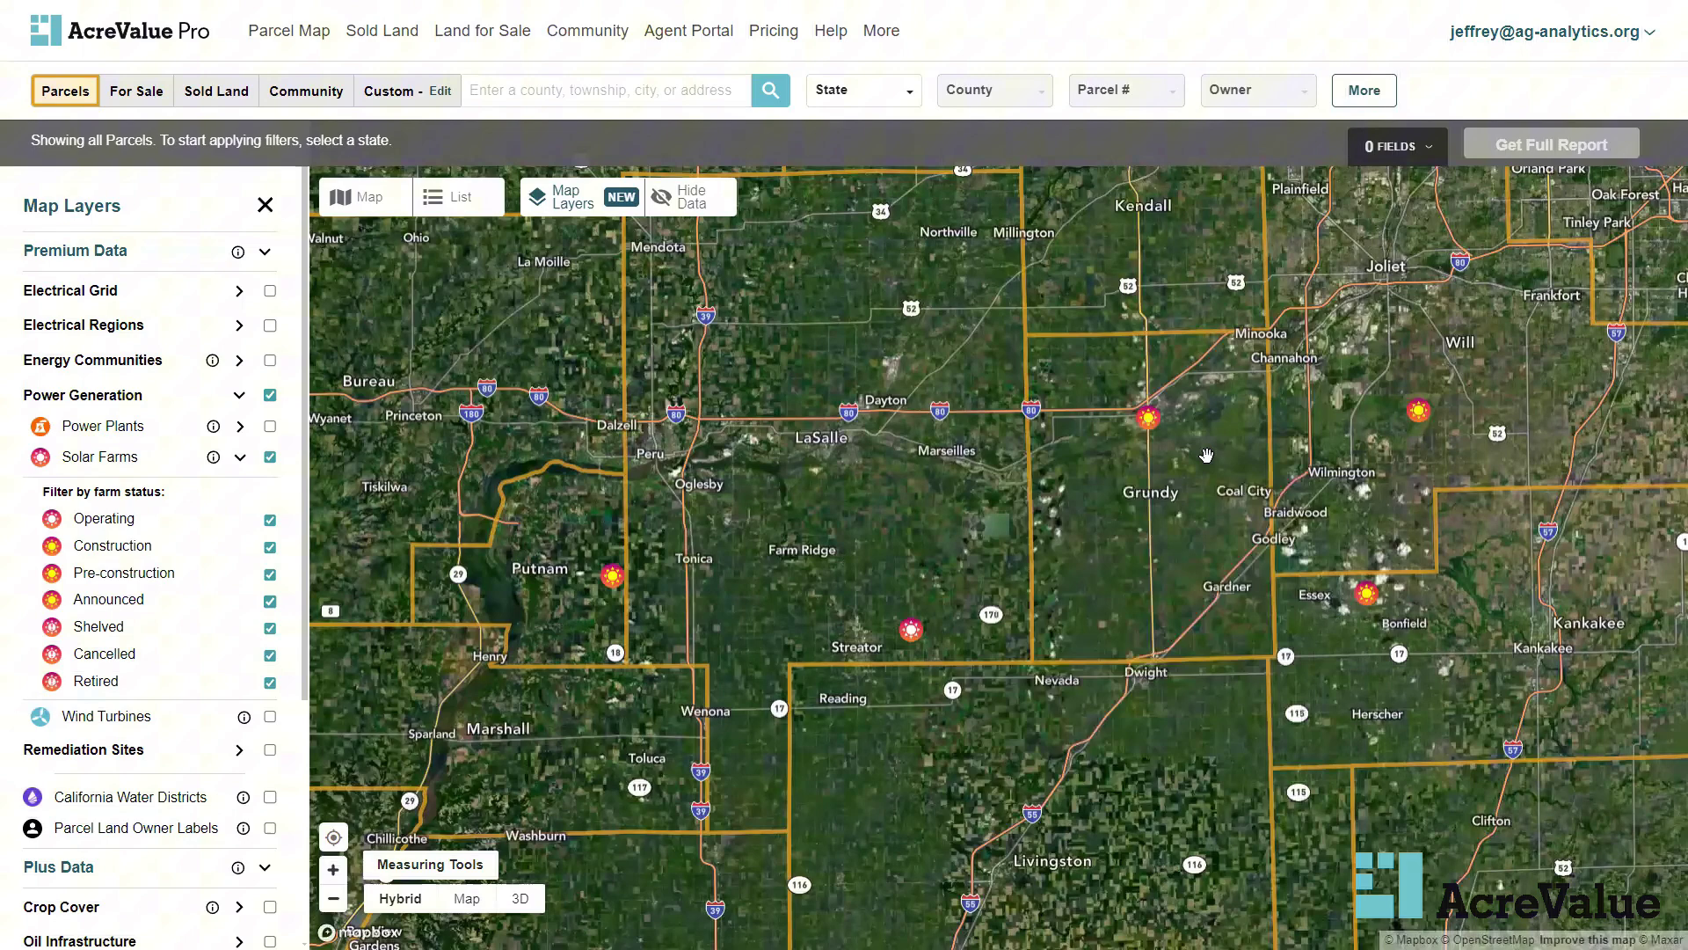
Collapse the farm status filters and replace the Solar Farms layer with Wind Turbines
left_click(240, 458)
left_click(270, 457)
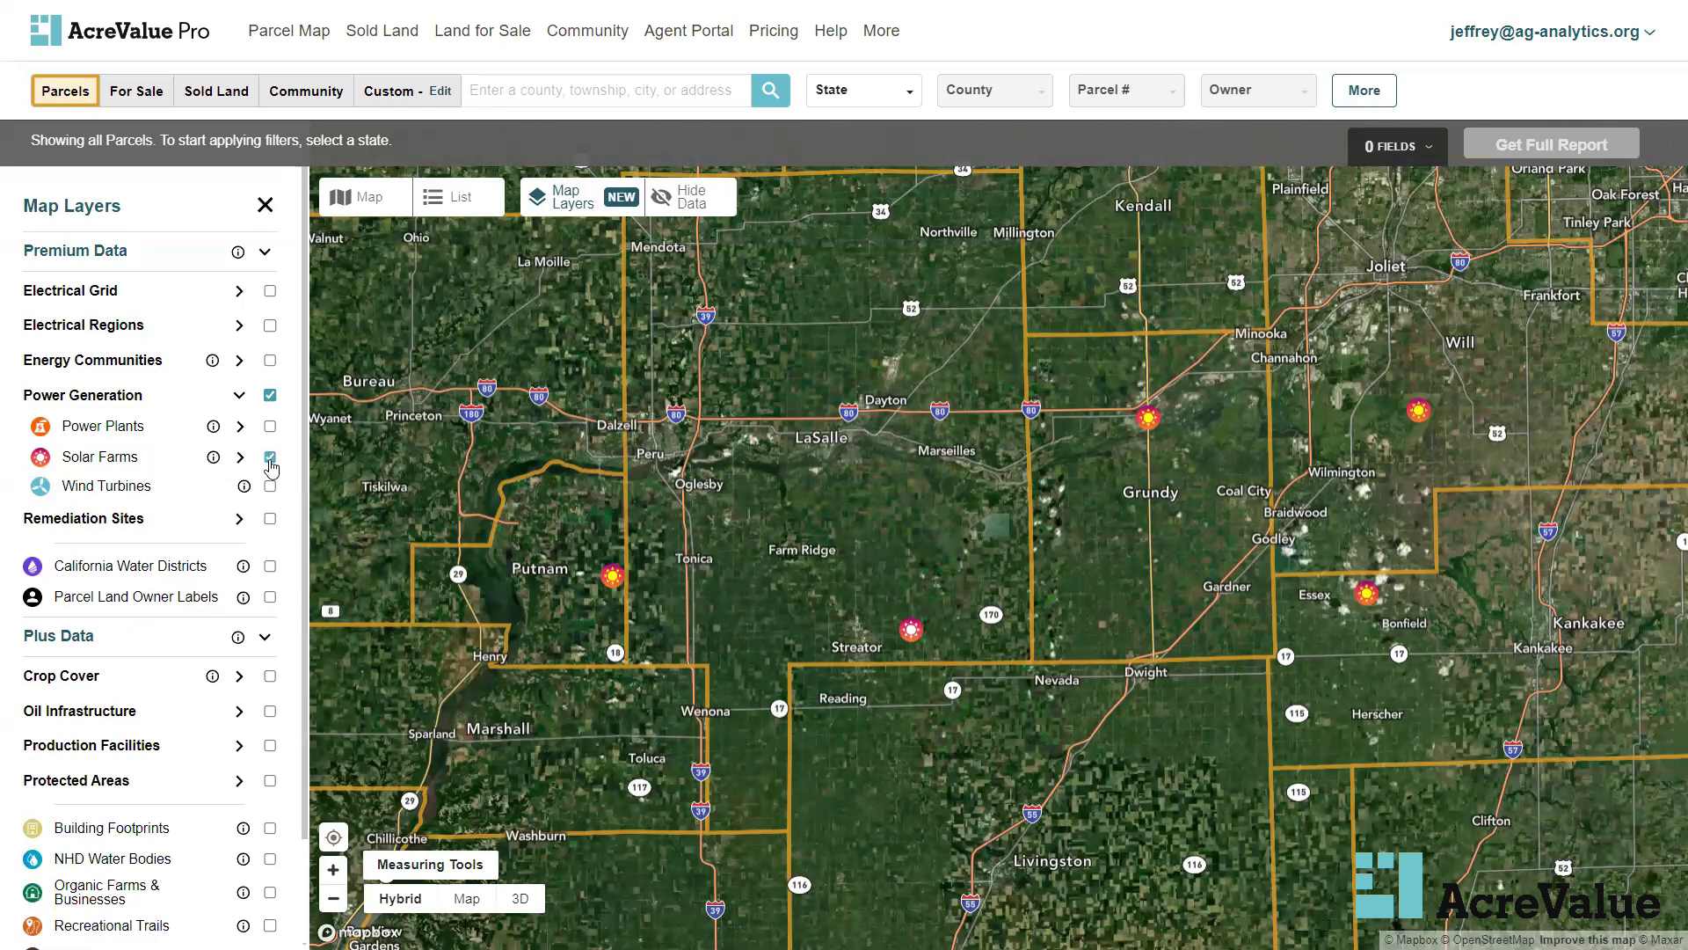
left_click(270, 487)
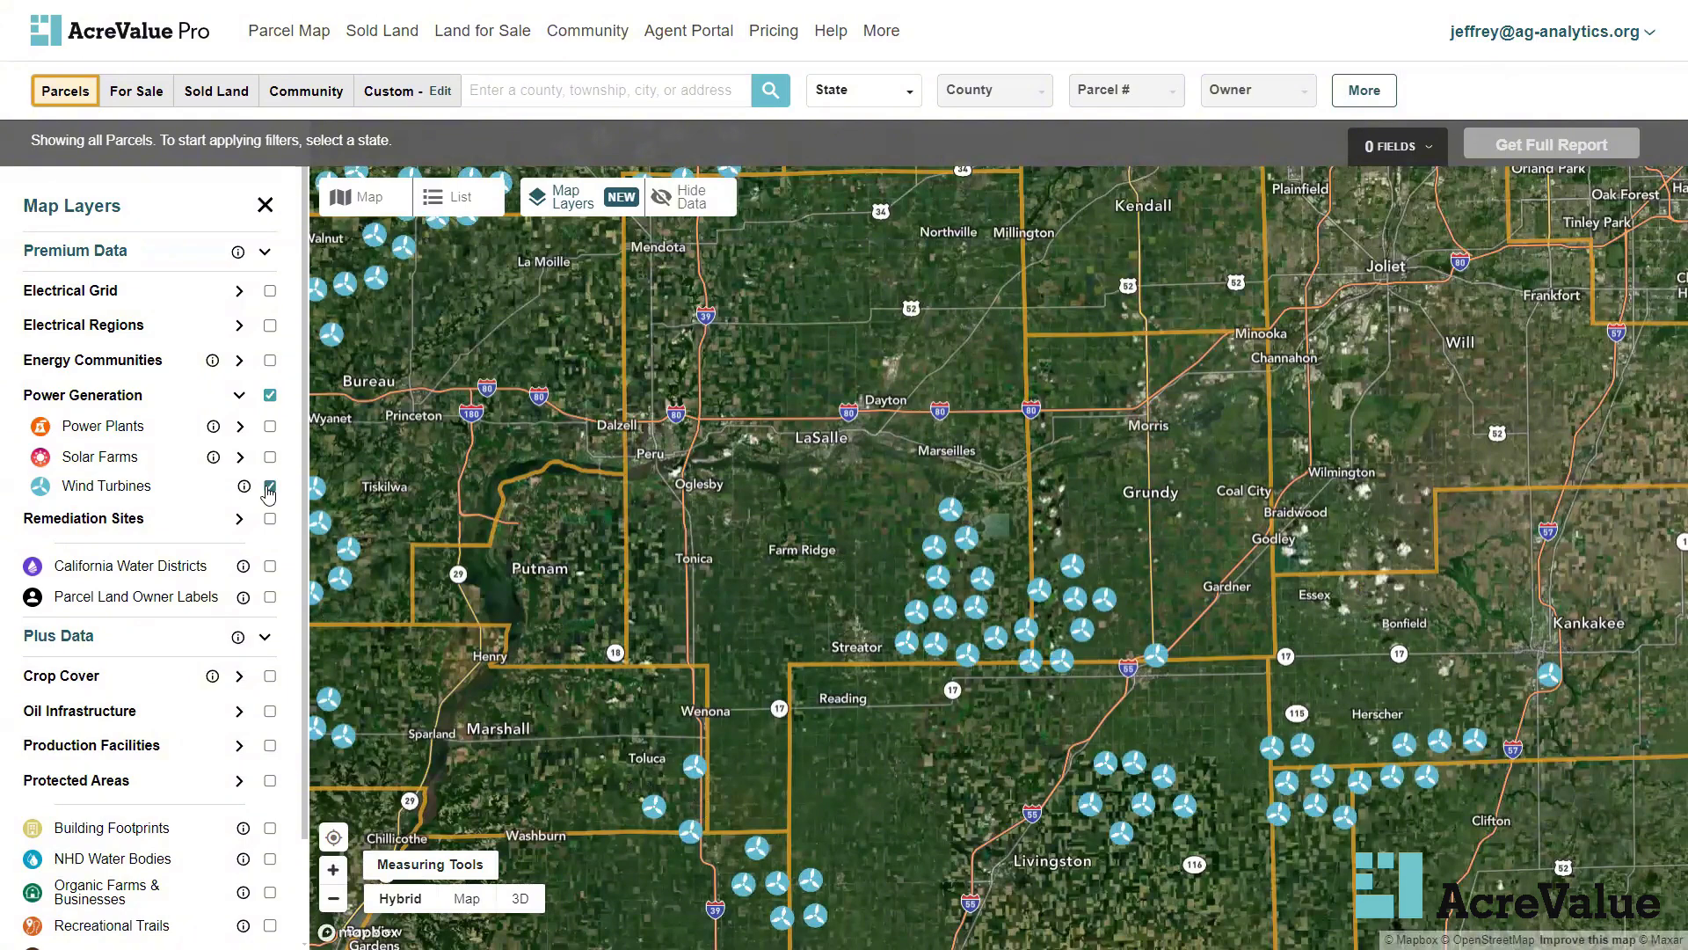
Read through the details of the northernmost wind turbine in the cluster northeast of Streator, and close them
left_click(951, 510)
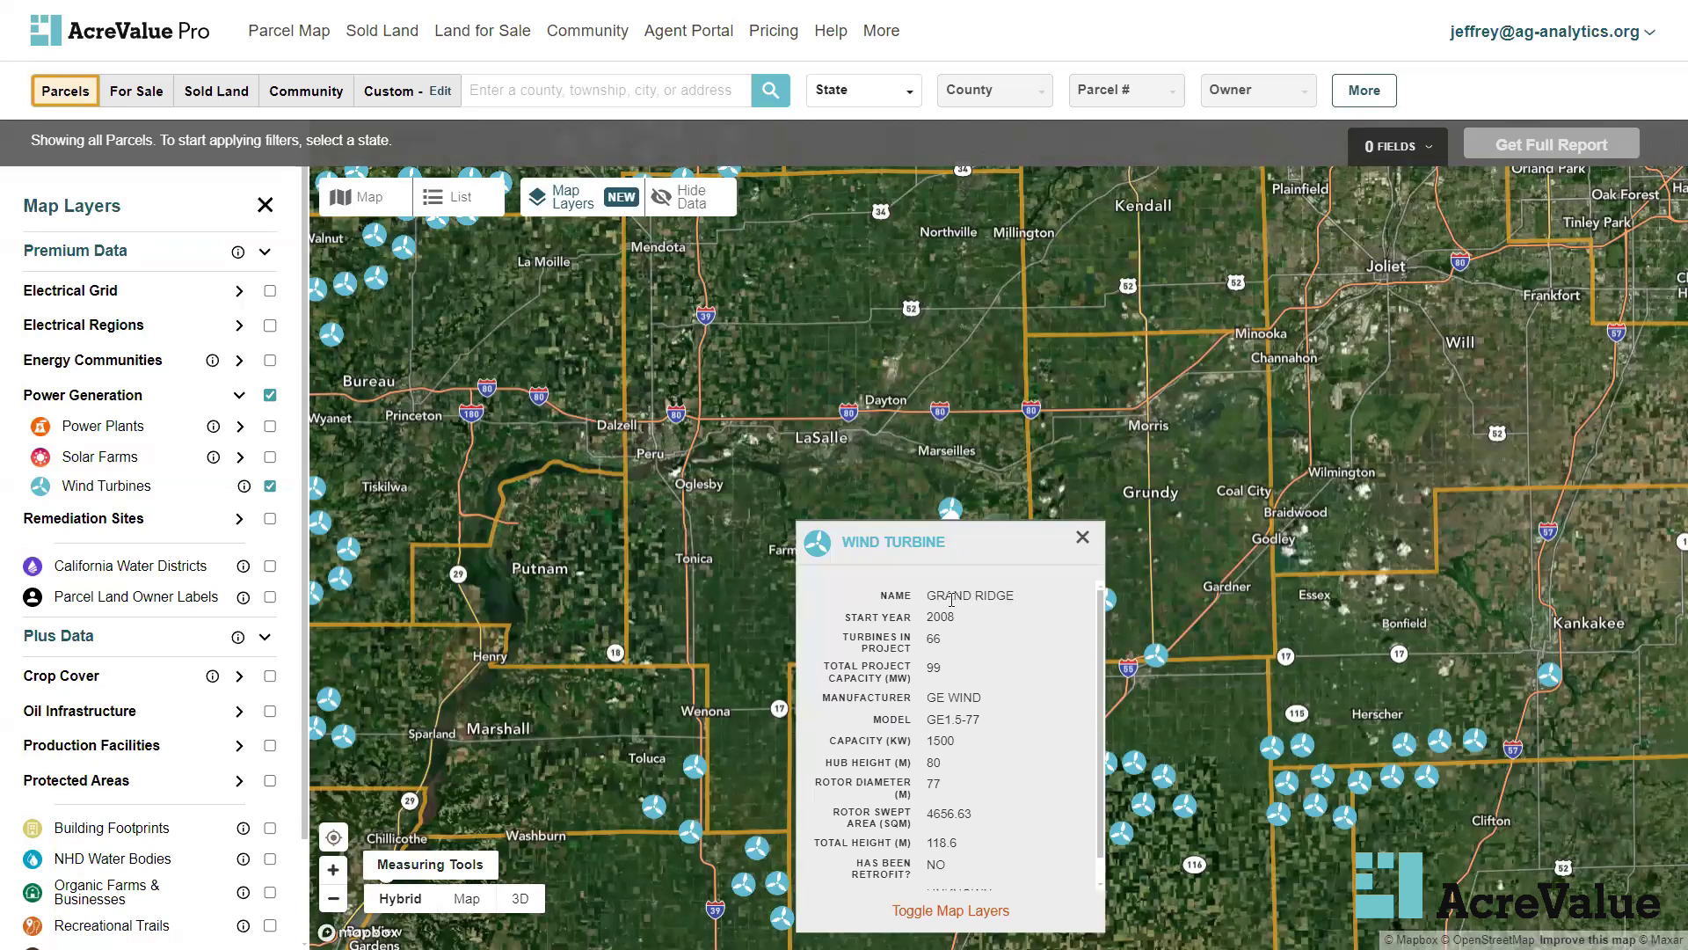
left_click_drag(1018, 596, 925, 596)
left_click(947, 595)
scroll(967, 704, "down", 1)
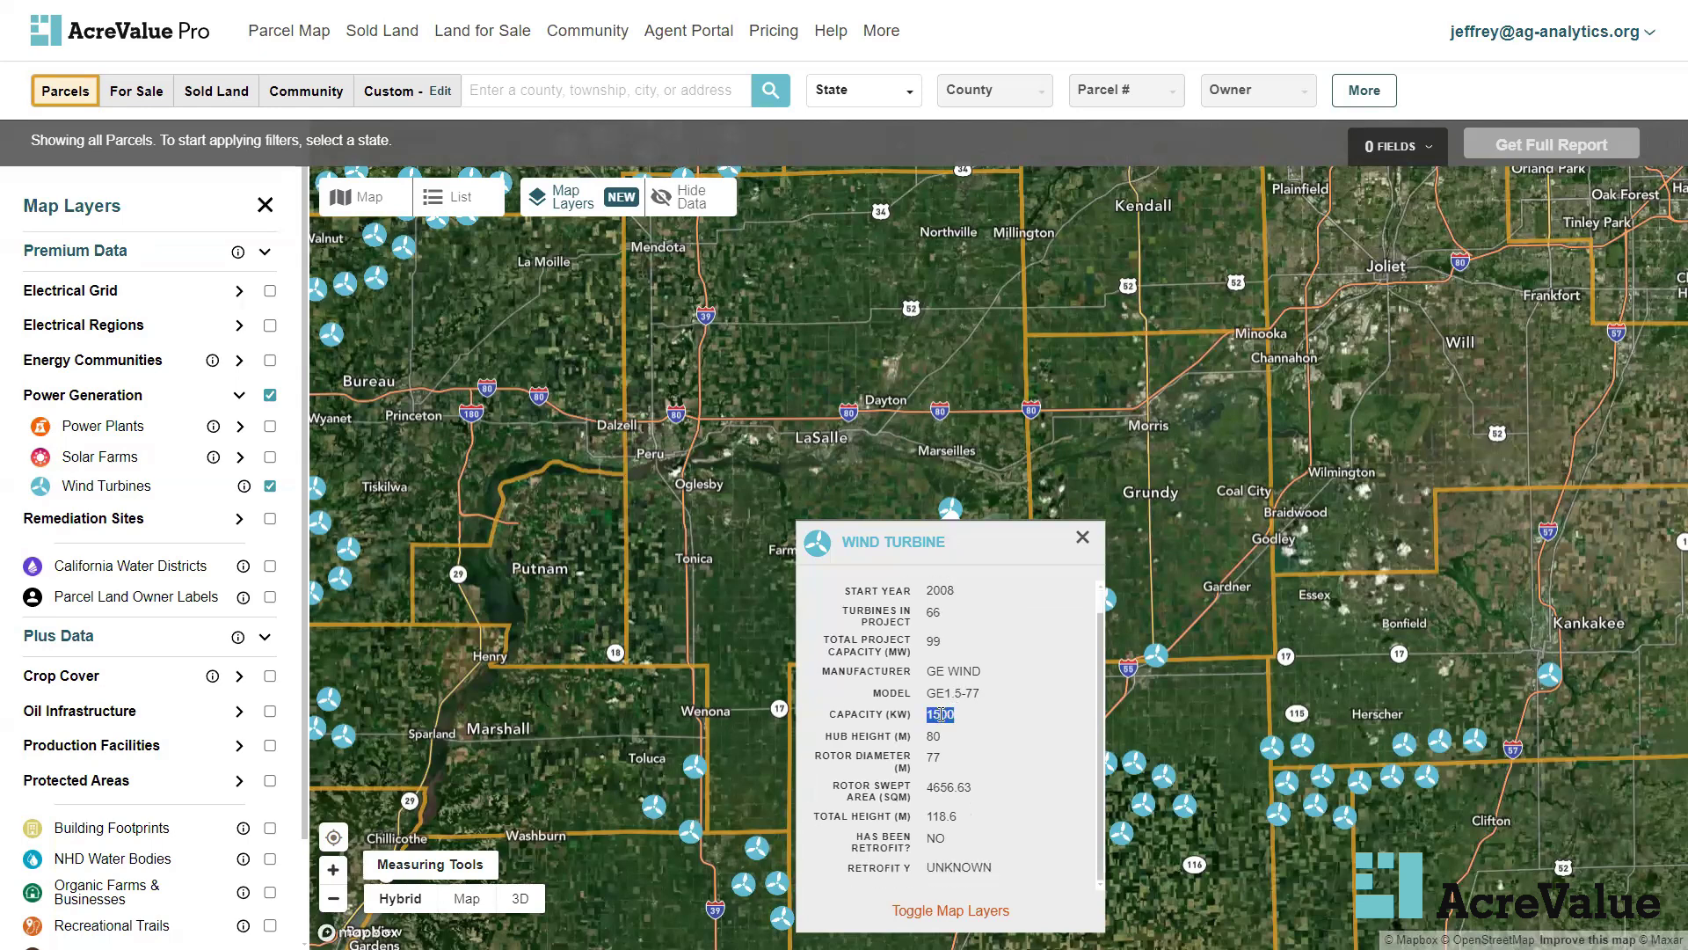
scroll(999, 692, "up", 1)
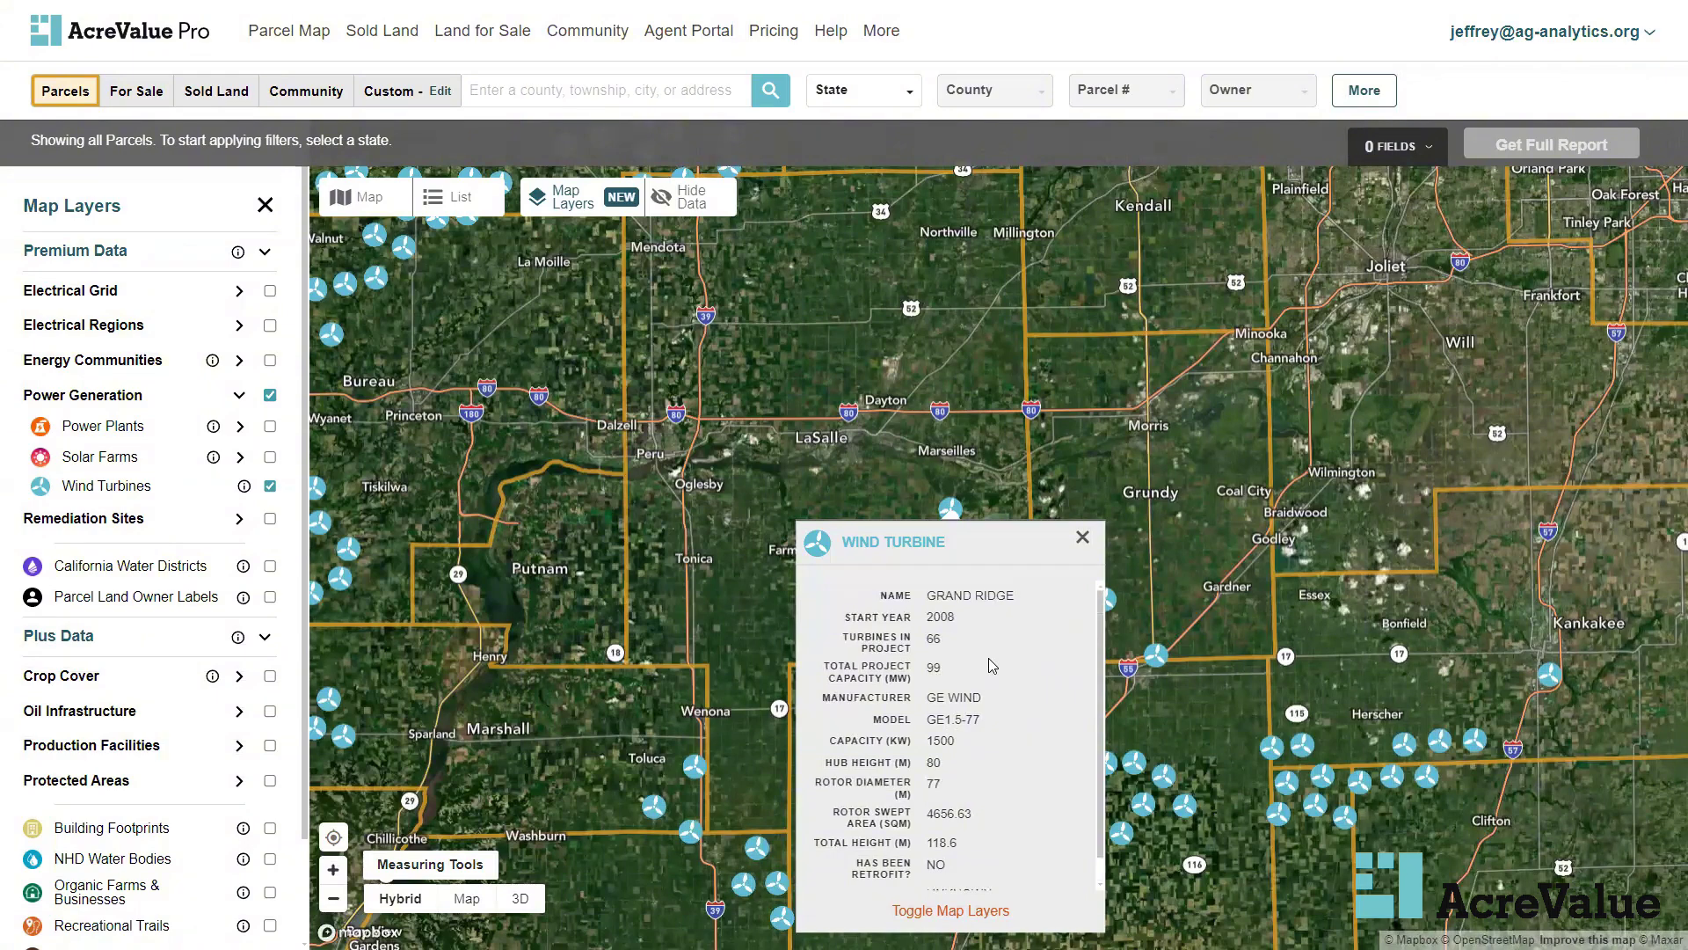
scroll(992, 673, "down", 1)
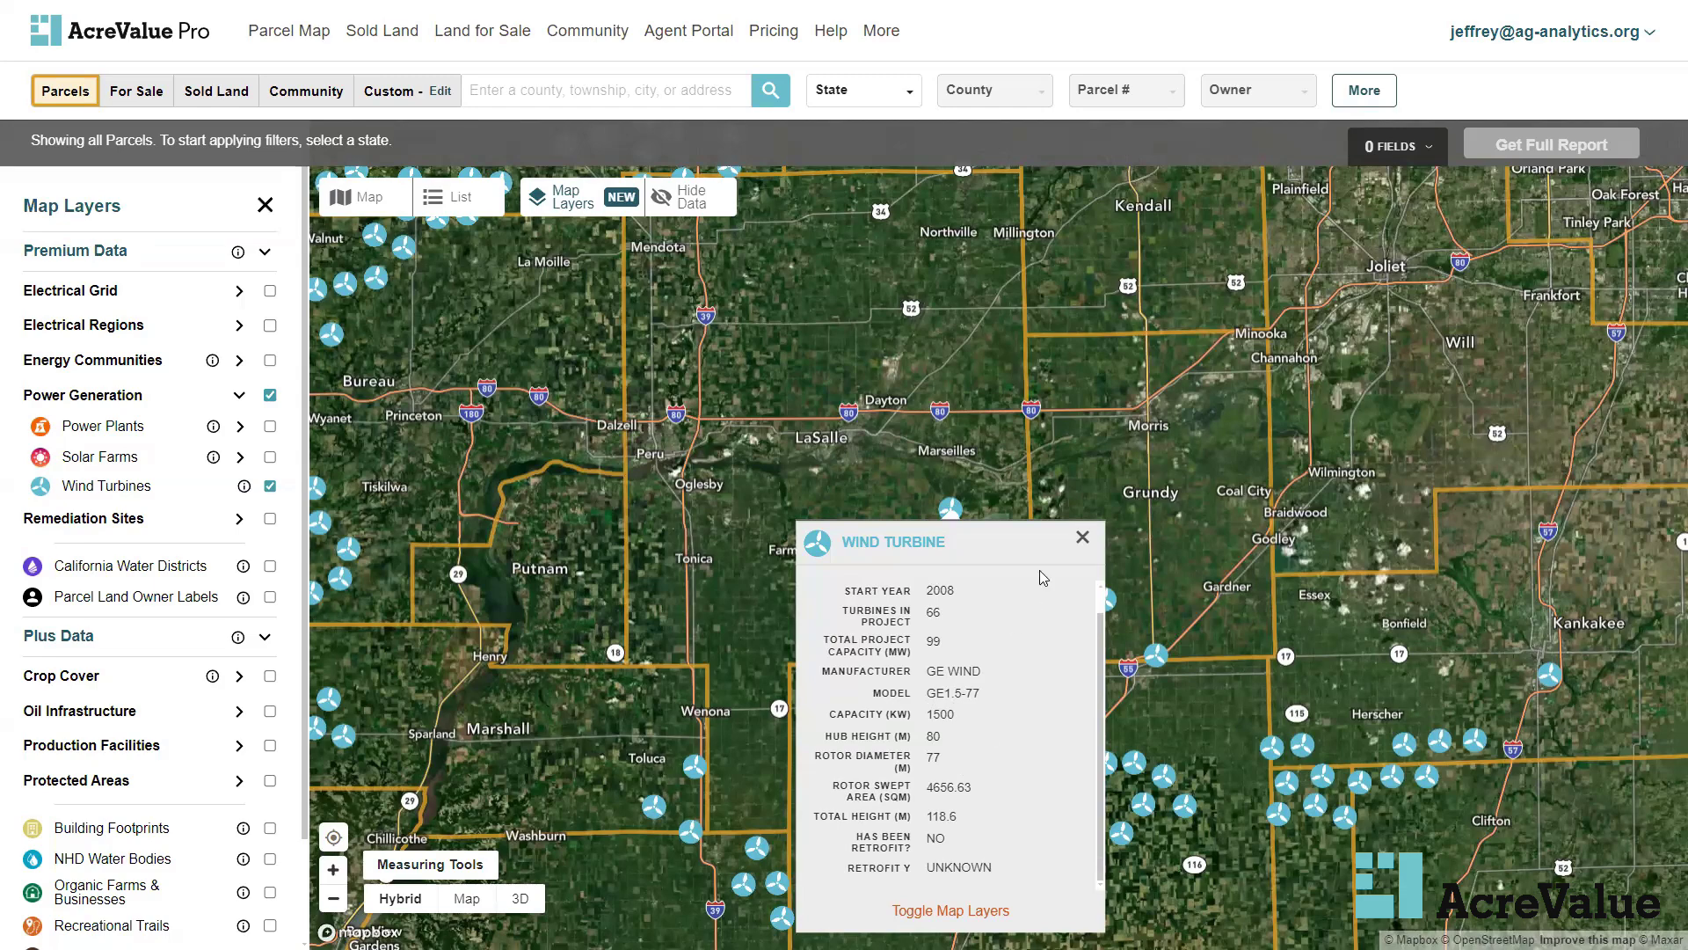
left_click(1083, 536)
Zoom out, return to a scale that displays wind turbines, and preview turbine names around LaSalle and Bureau counties
scroll(714, 484, "down", 1)
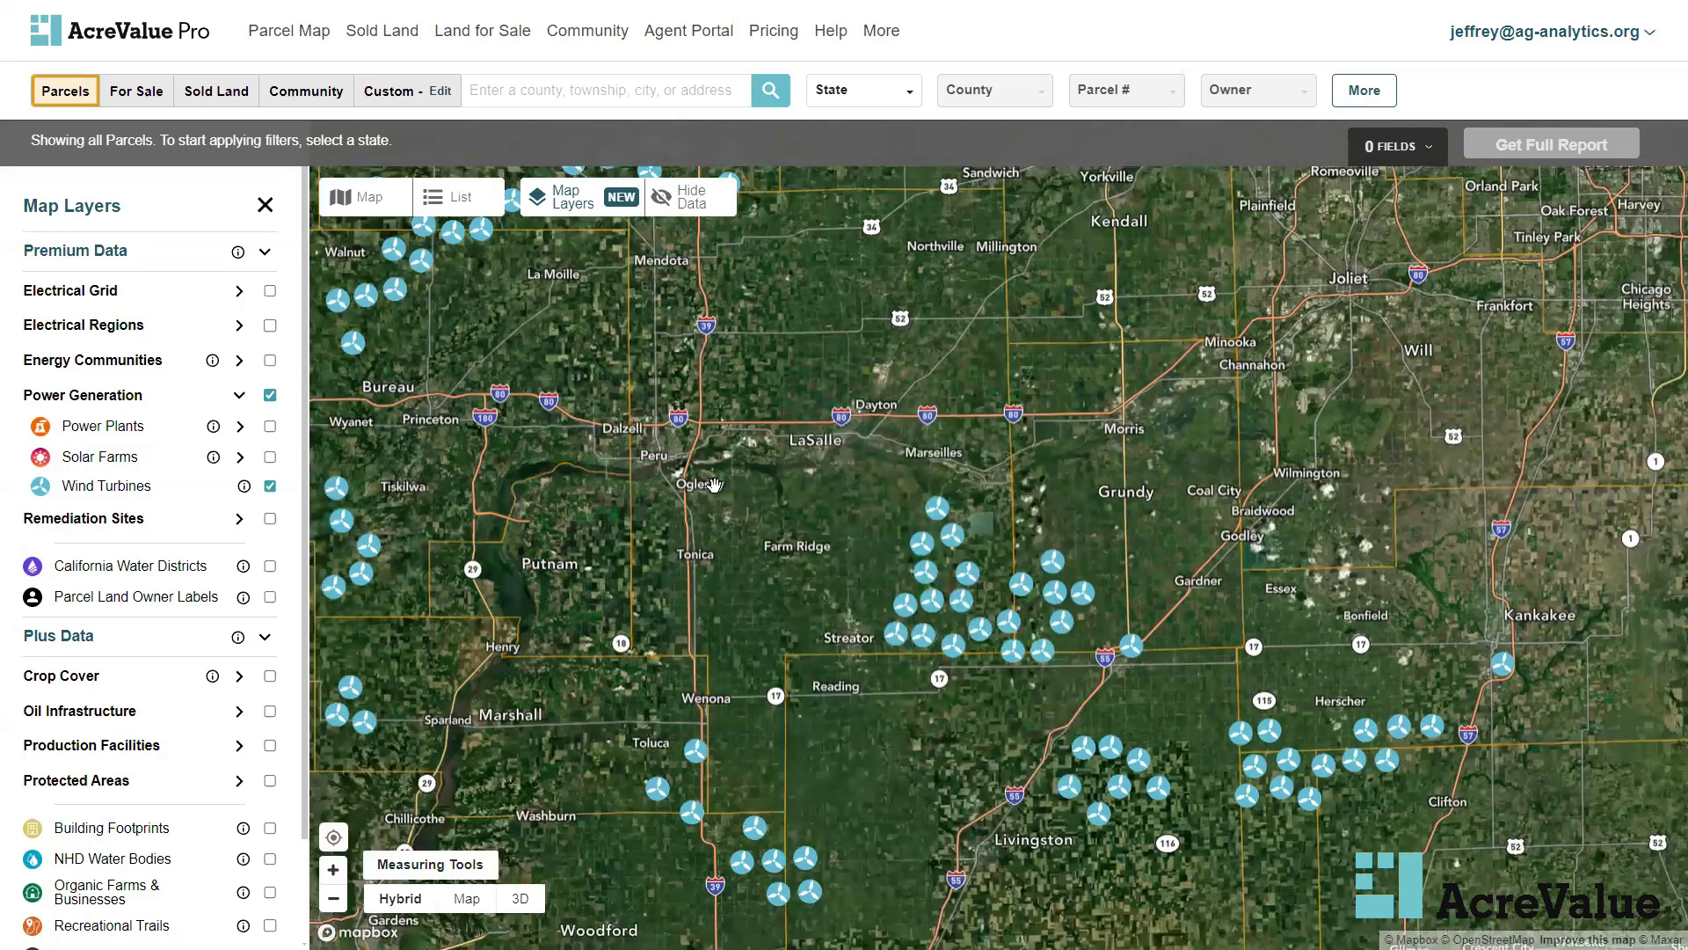
scroll(715, 484, "down", 2)
left_click(136, 255)
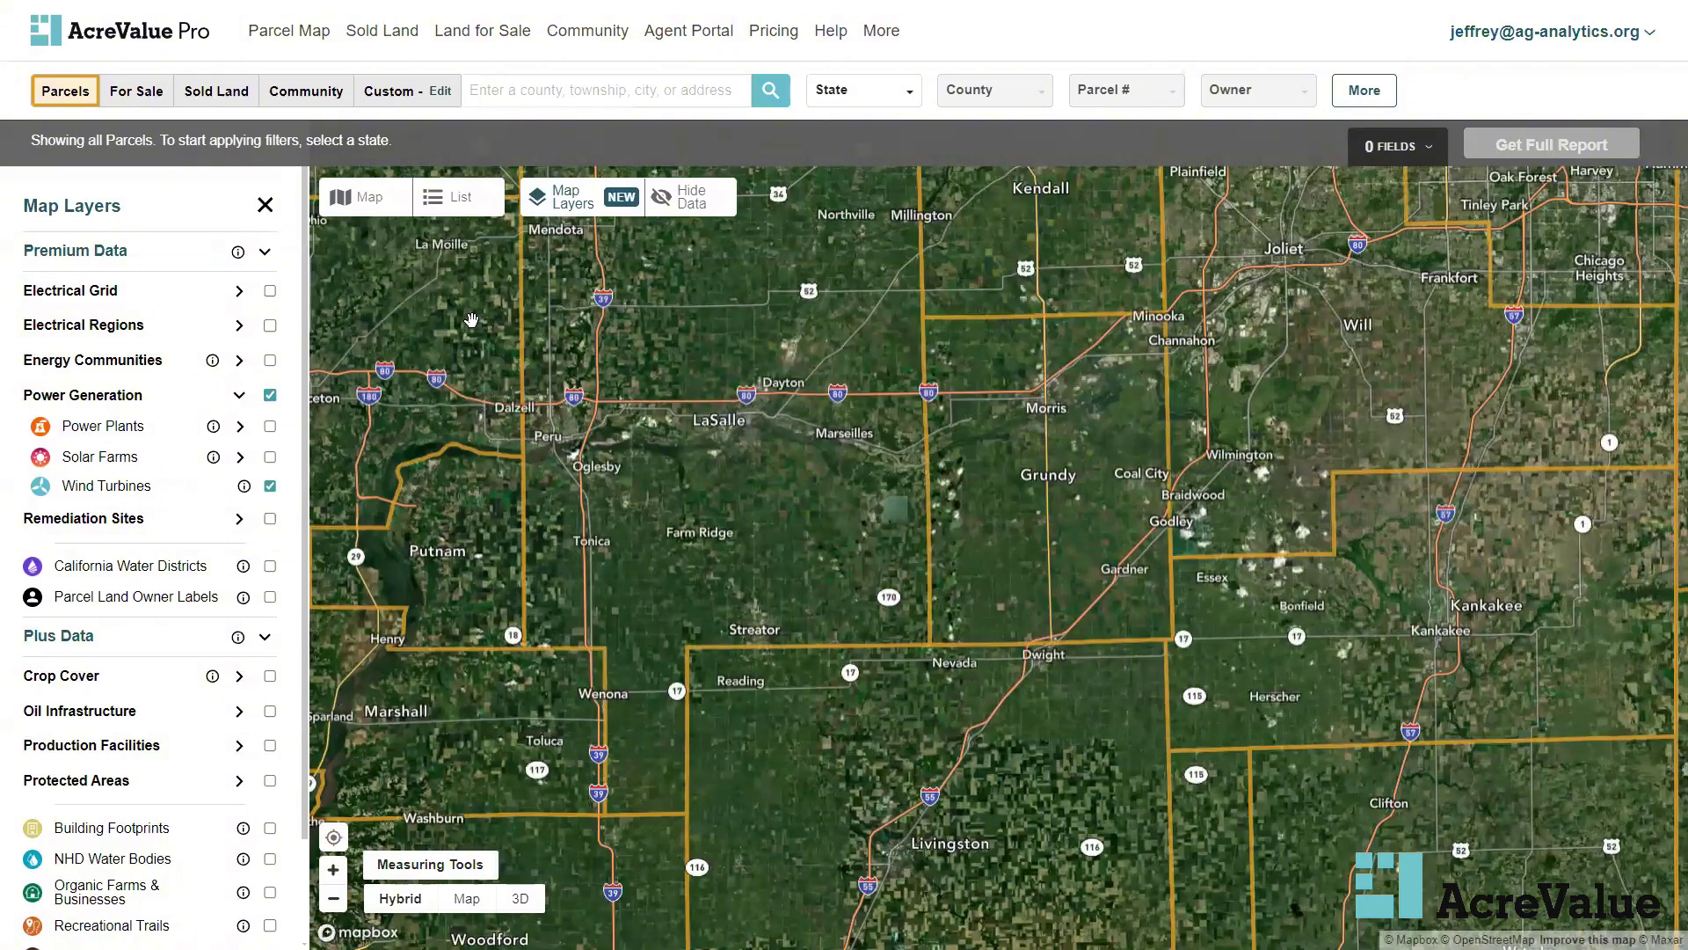
left_click_drag(472, 320, 645, 381)
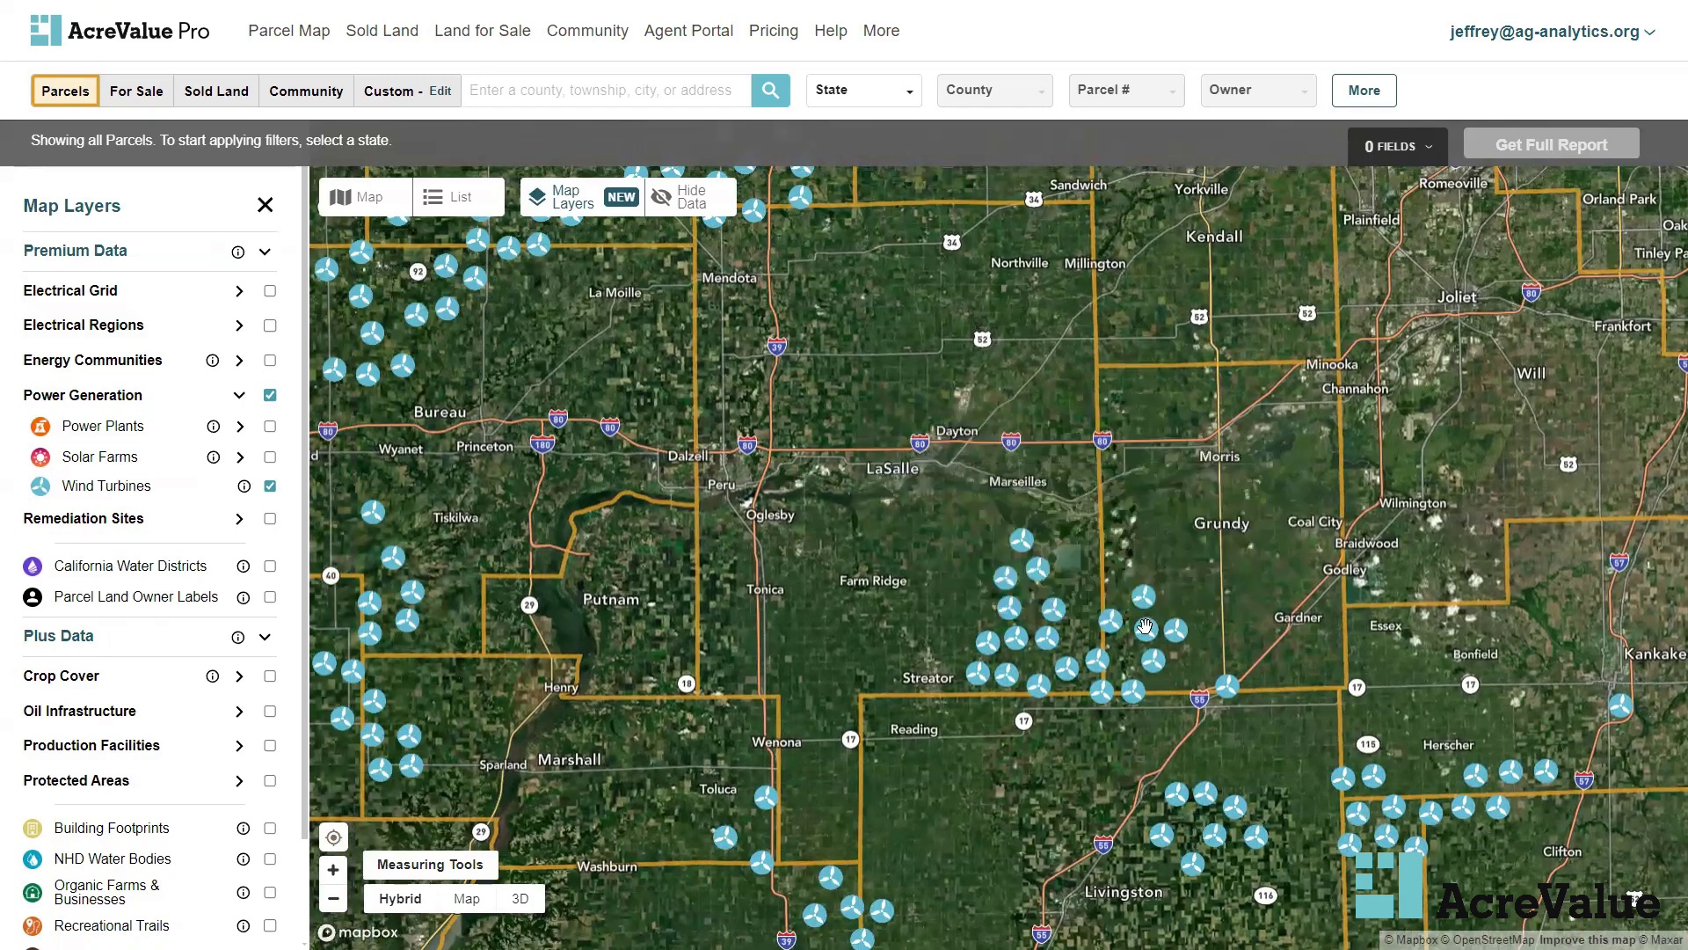
mouse_move(1023, 542)
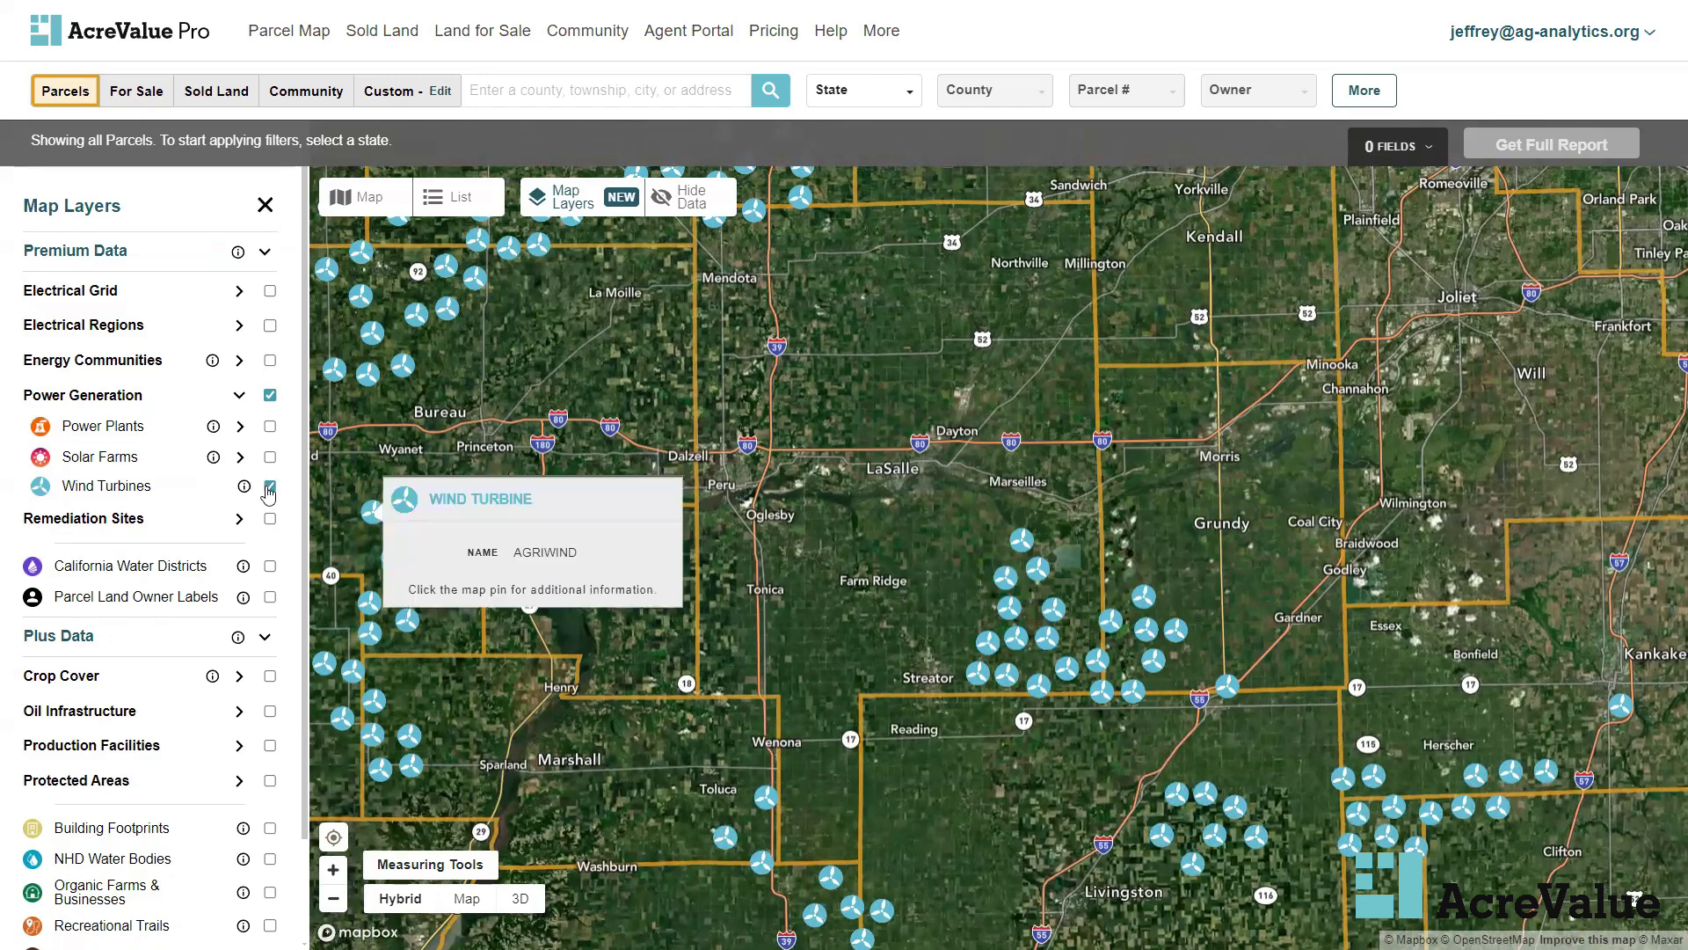
Replace the Power Generation group with all Remediation Sites layers, and preview the eastern brownfield site south of Oglesby
left_click(238, 394)
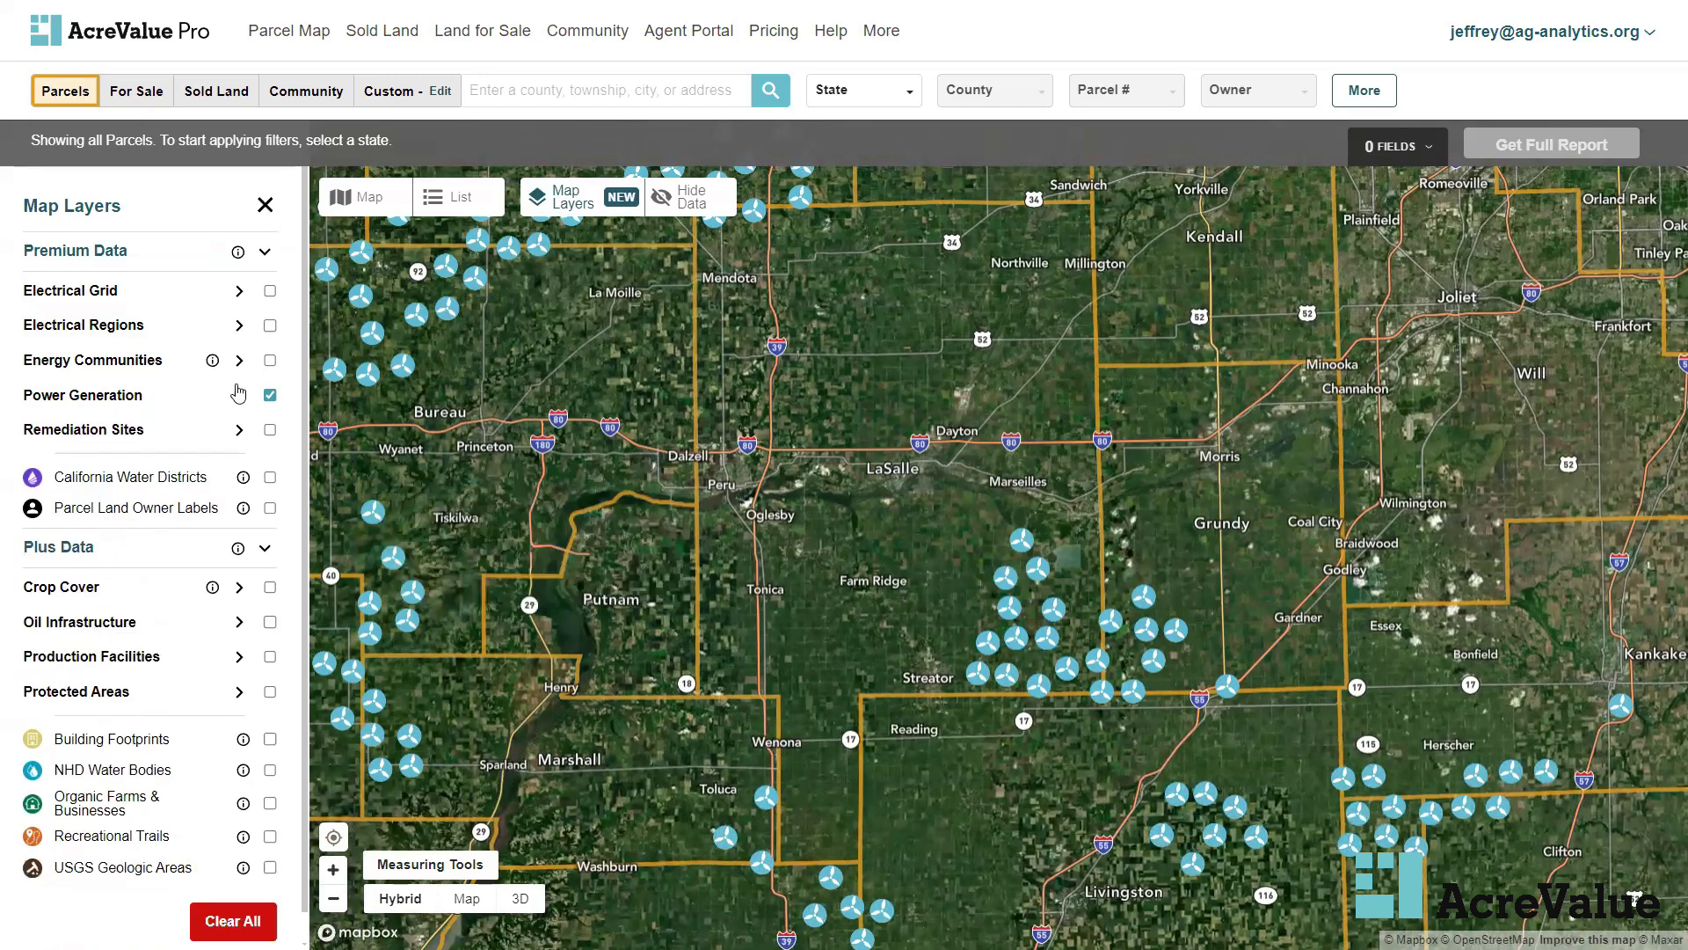
left_click(270, 395)
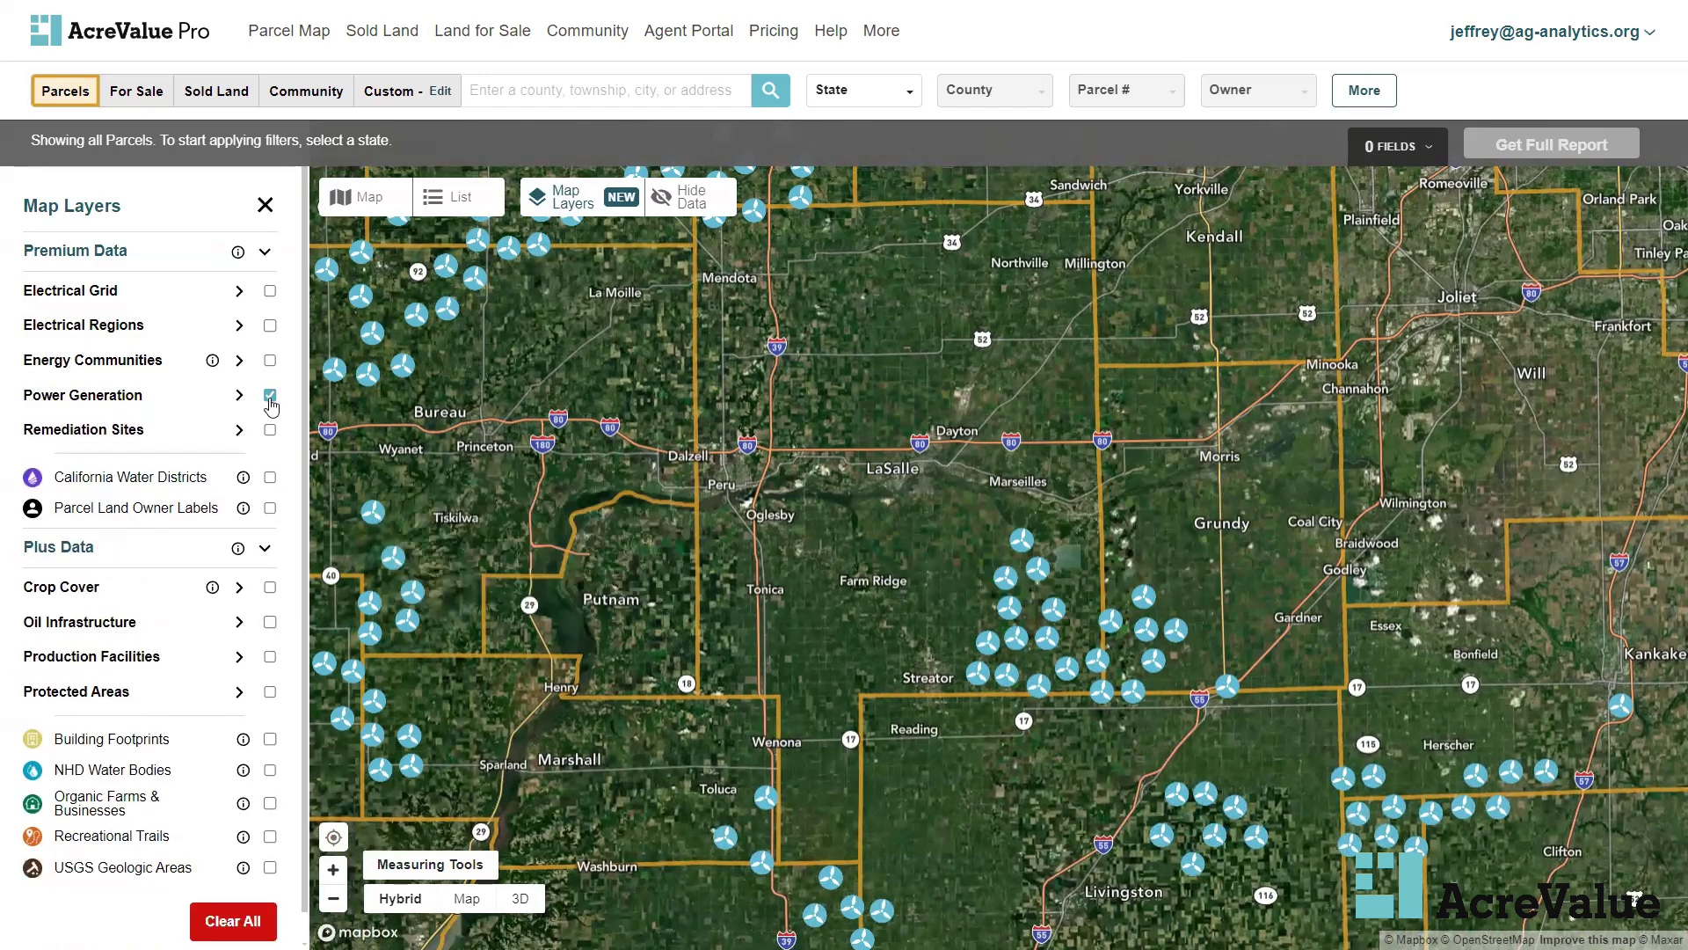
left_click(238, 431)
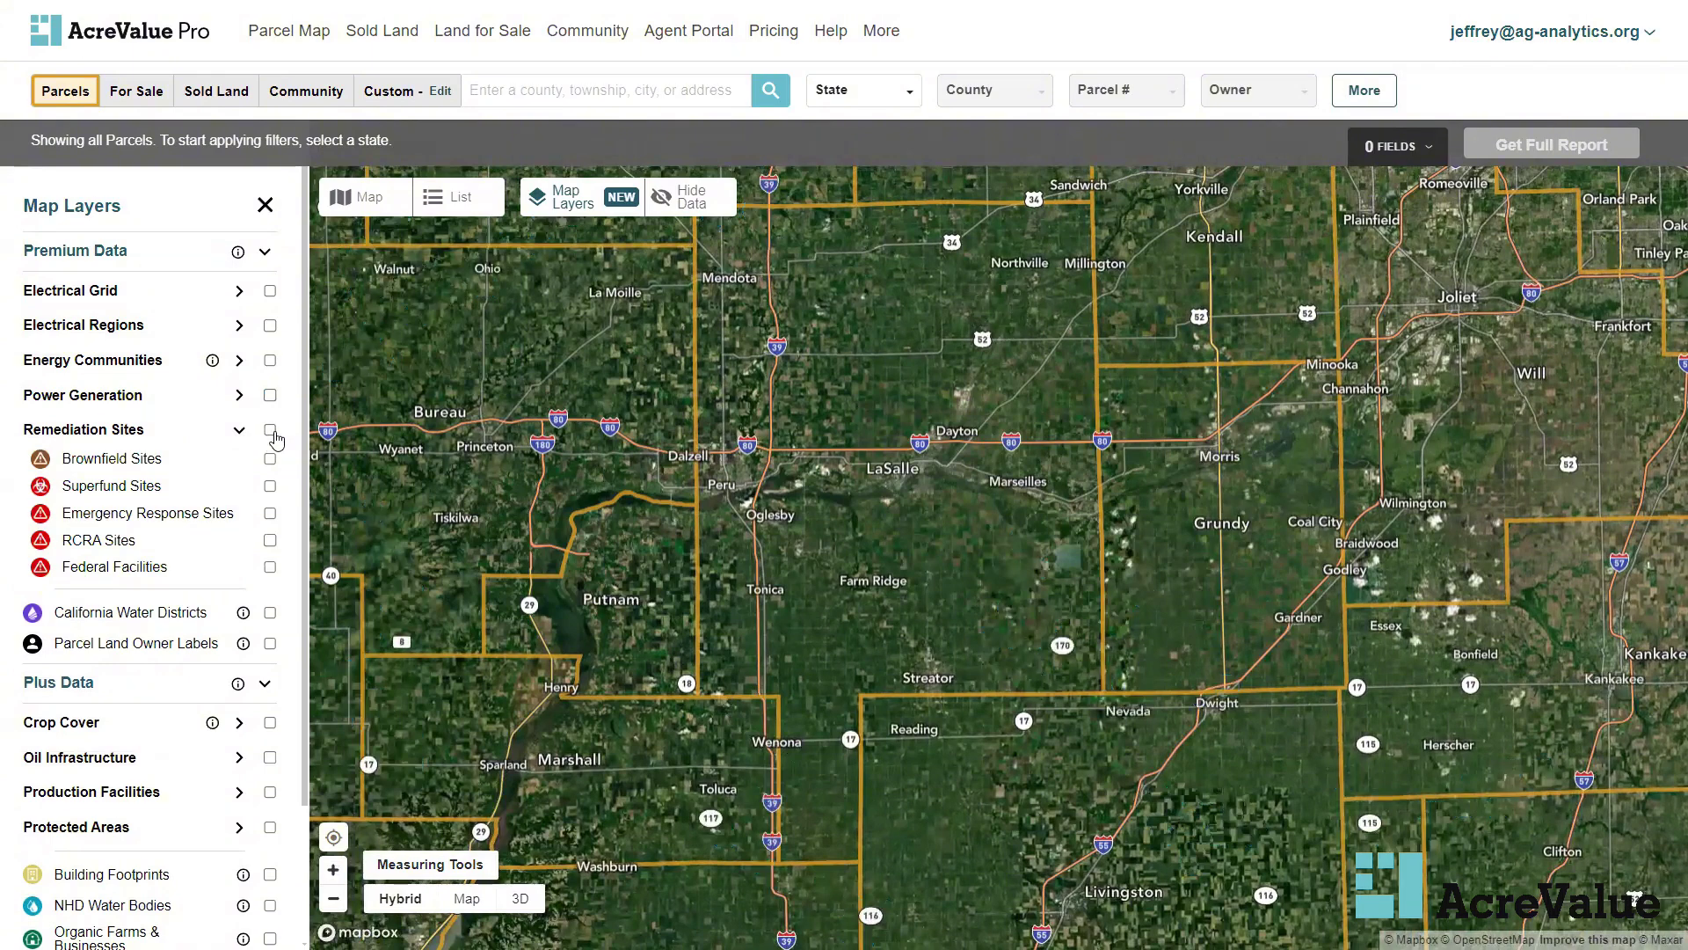
left_click(270, 431)
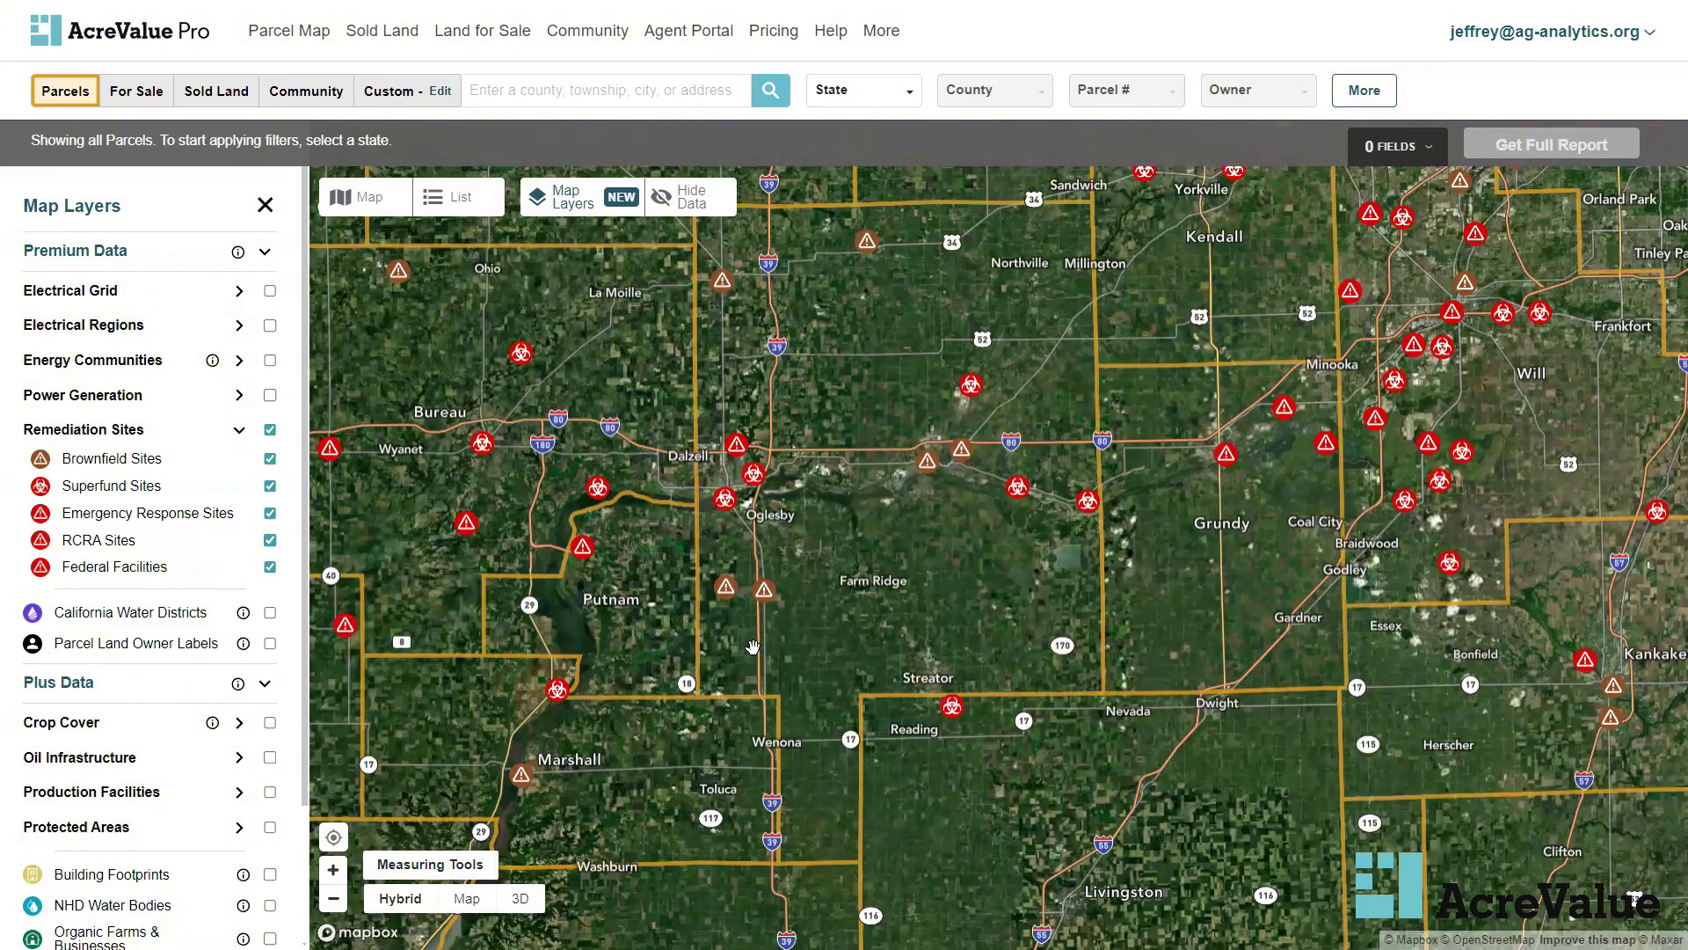
mouse_move(765, 591)
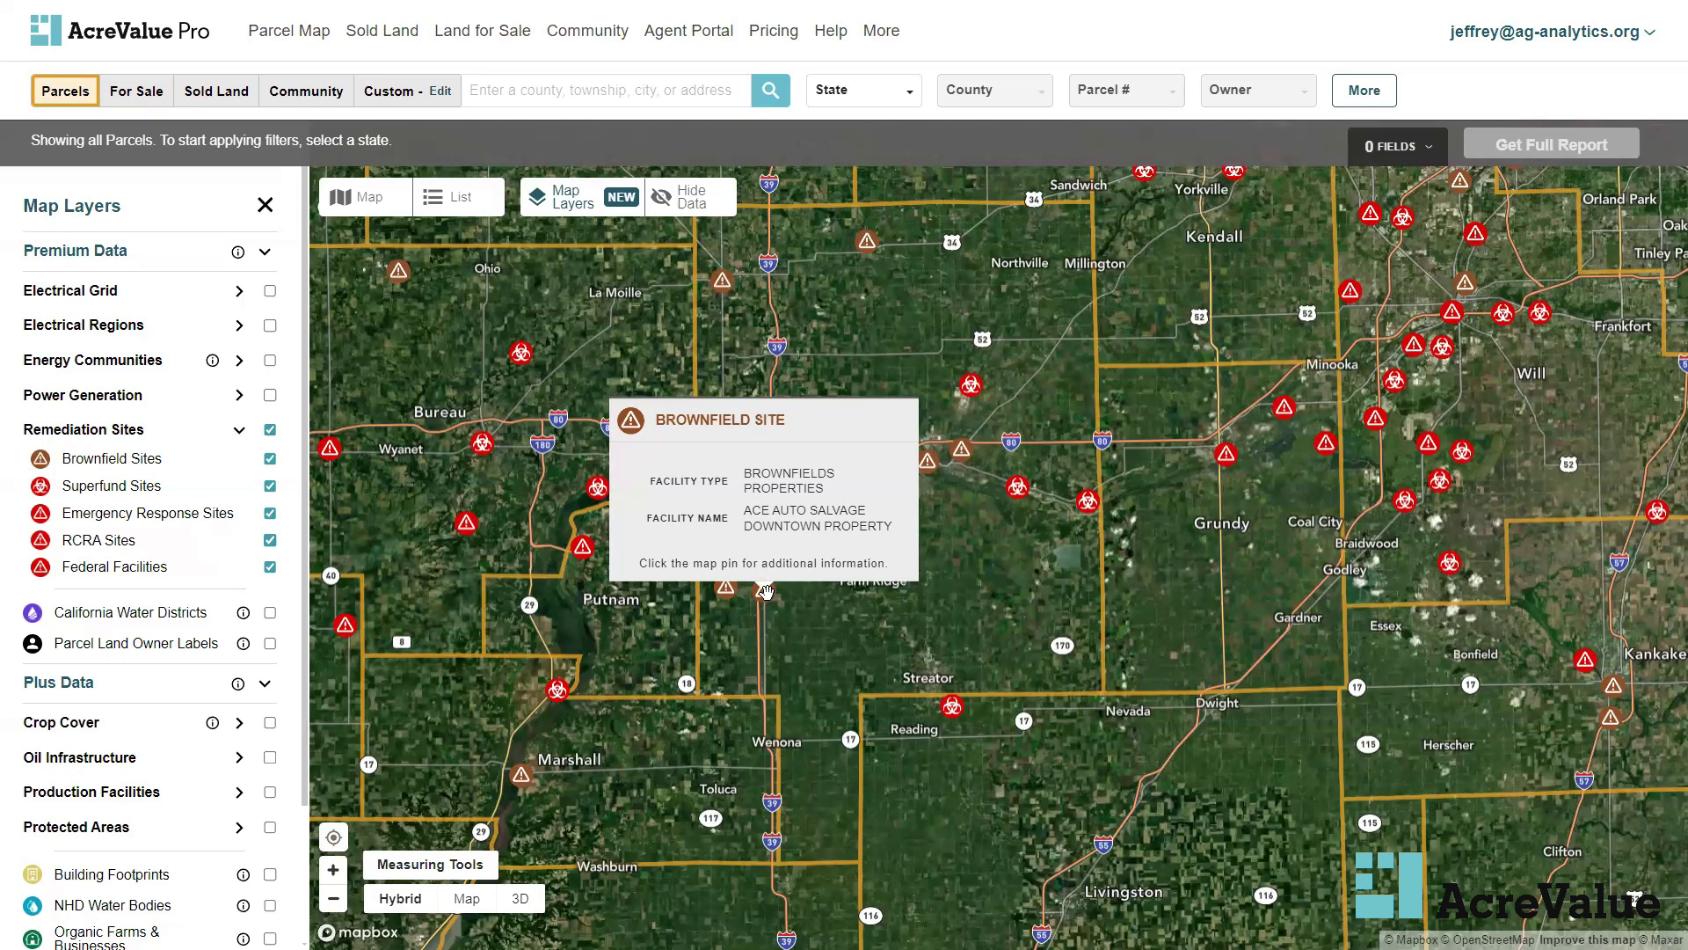
Read the details of the eastern brownfield site south of Oglesby, and close them
left_click(765, 591)
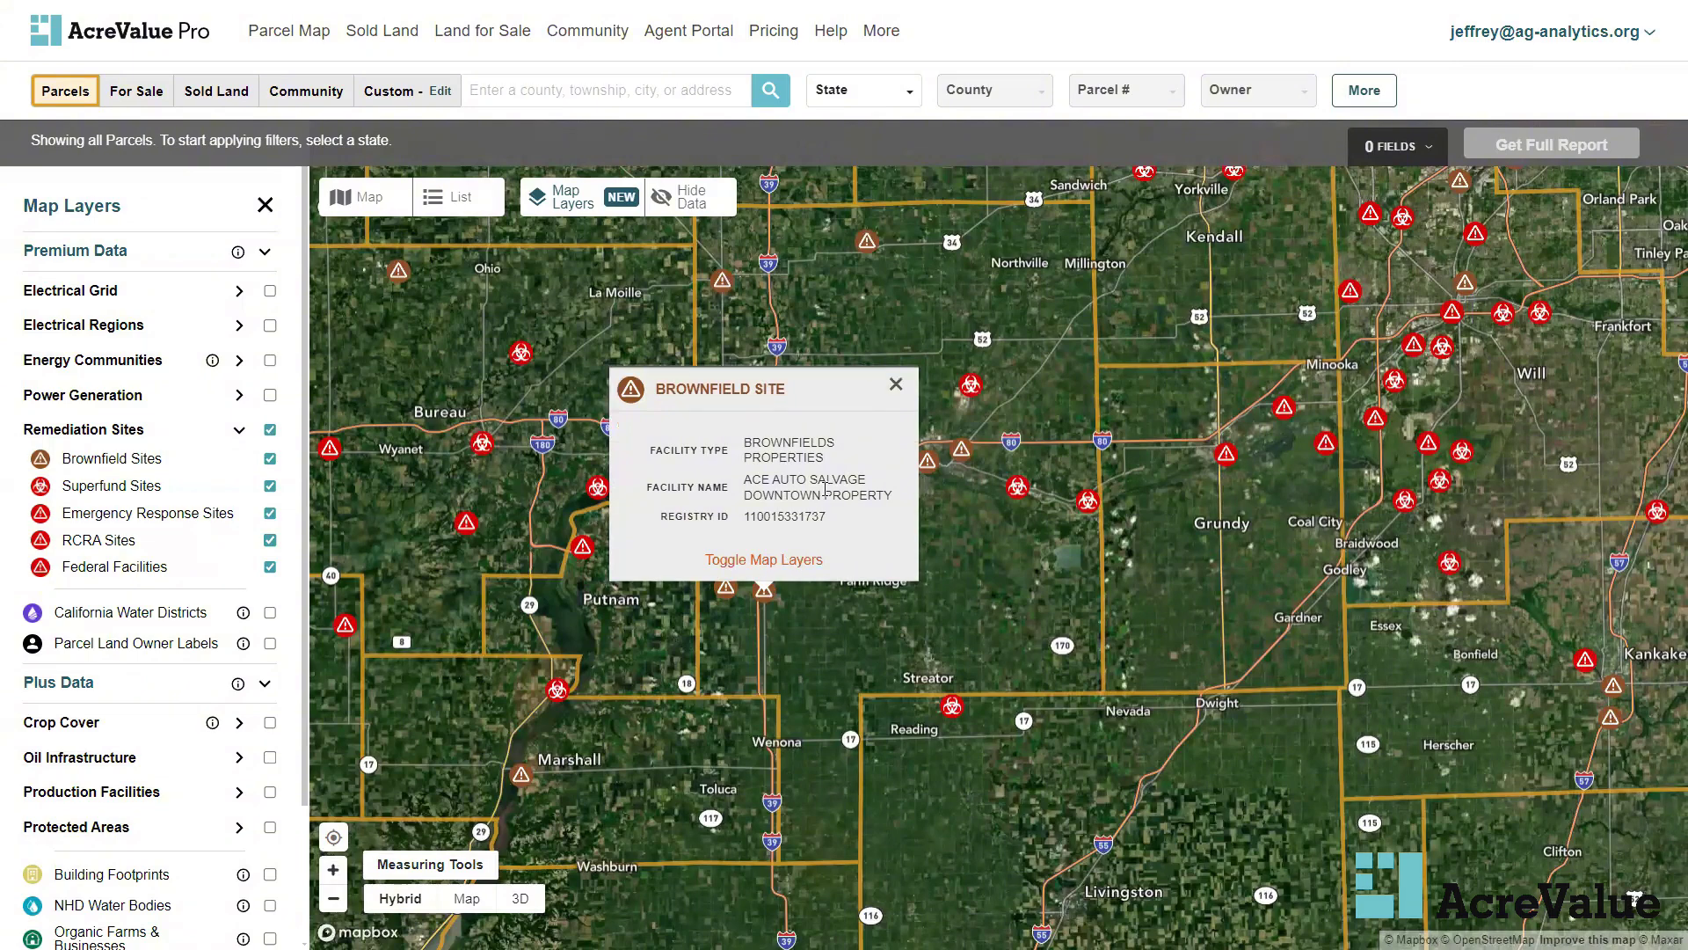
left_click(896, 392)
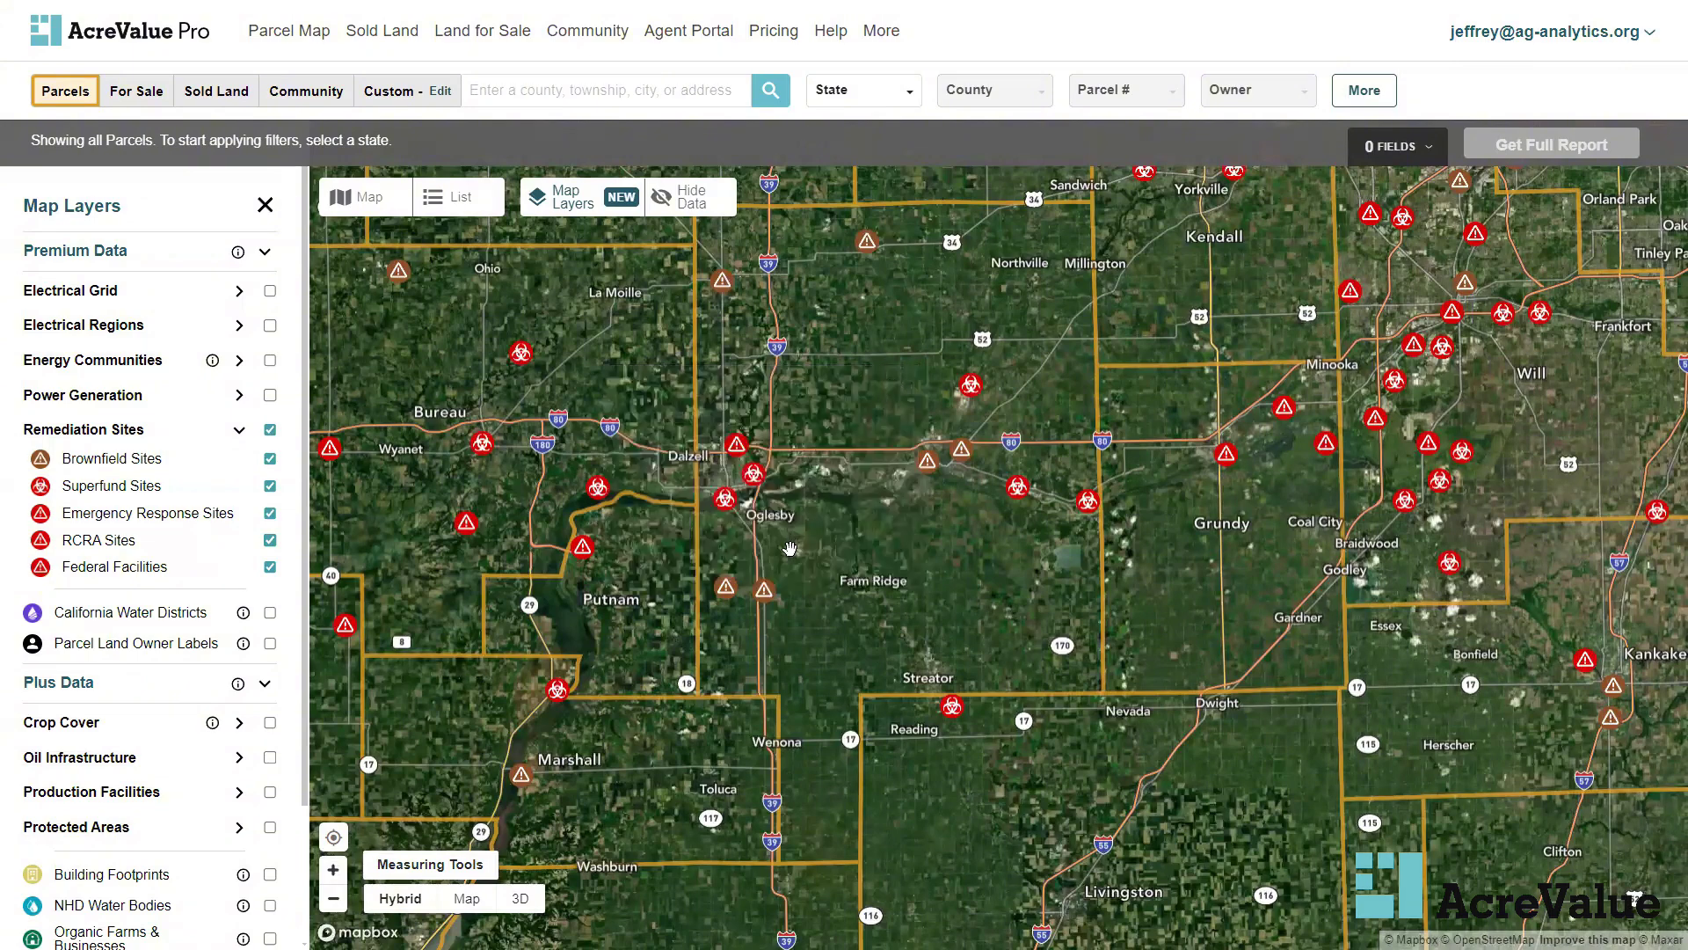
mouse_move(739, 585)
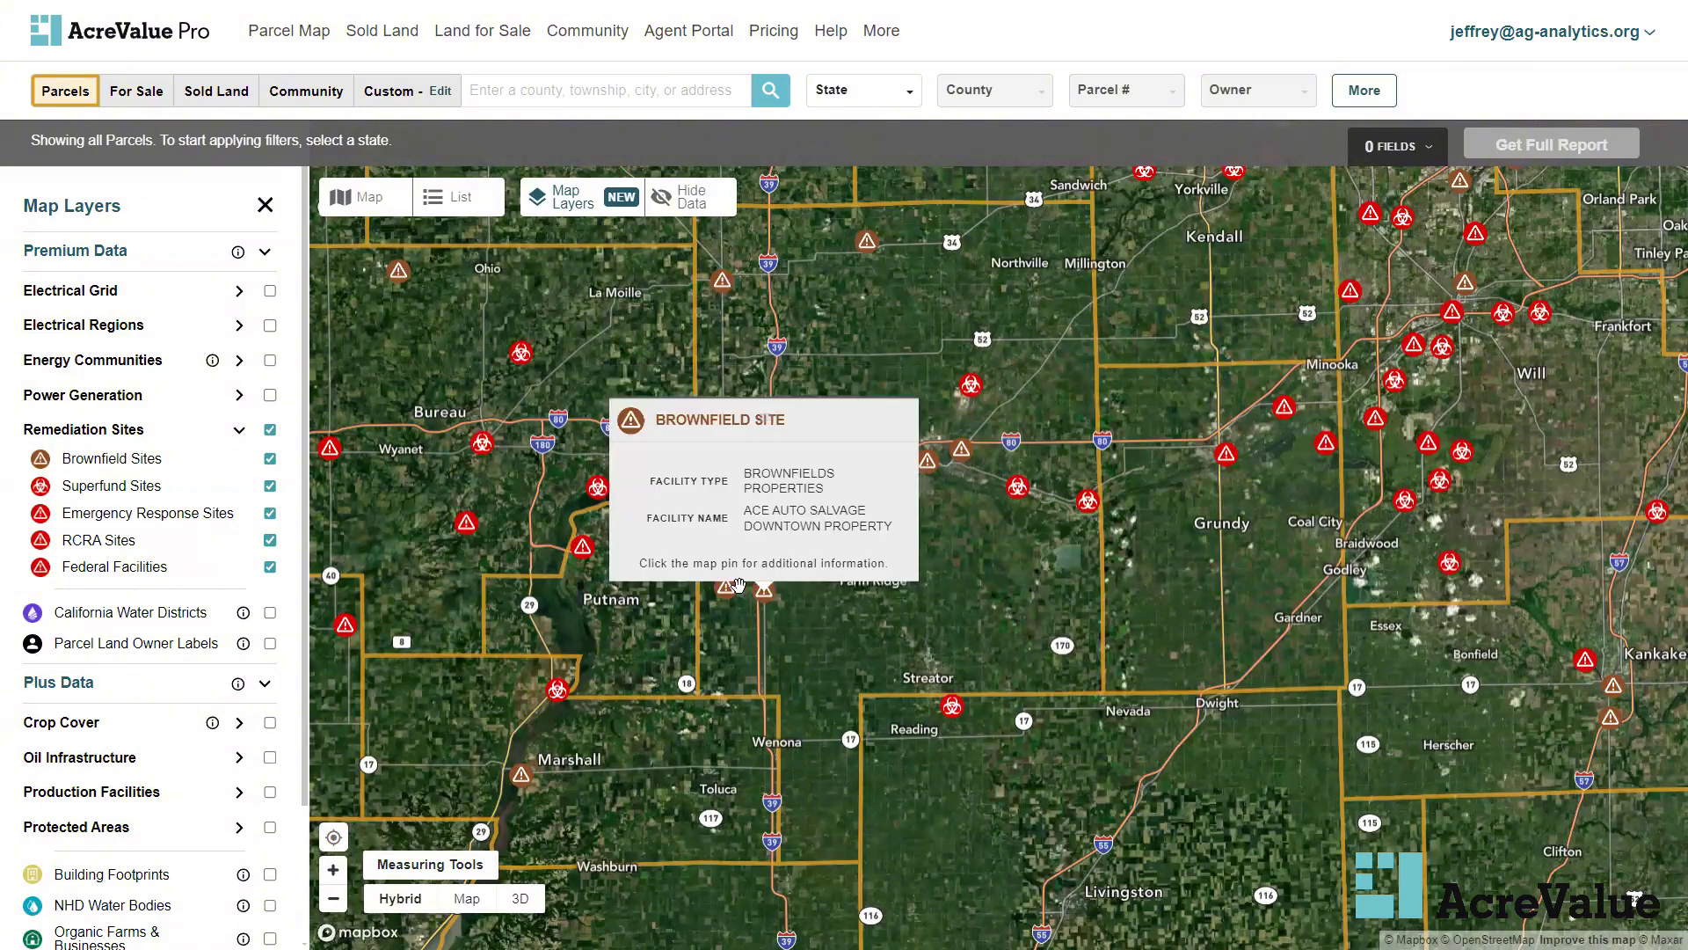
Read the facility details and registry ID of the Superfund site on the northern Putnam County border, and close them
left_click(596, 486)
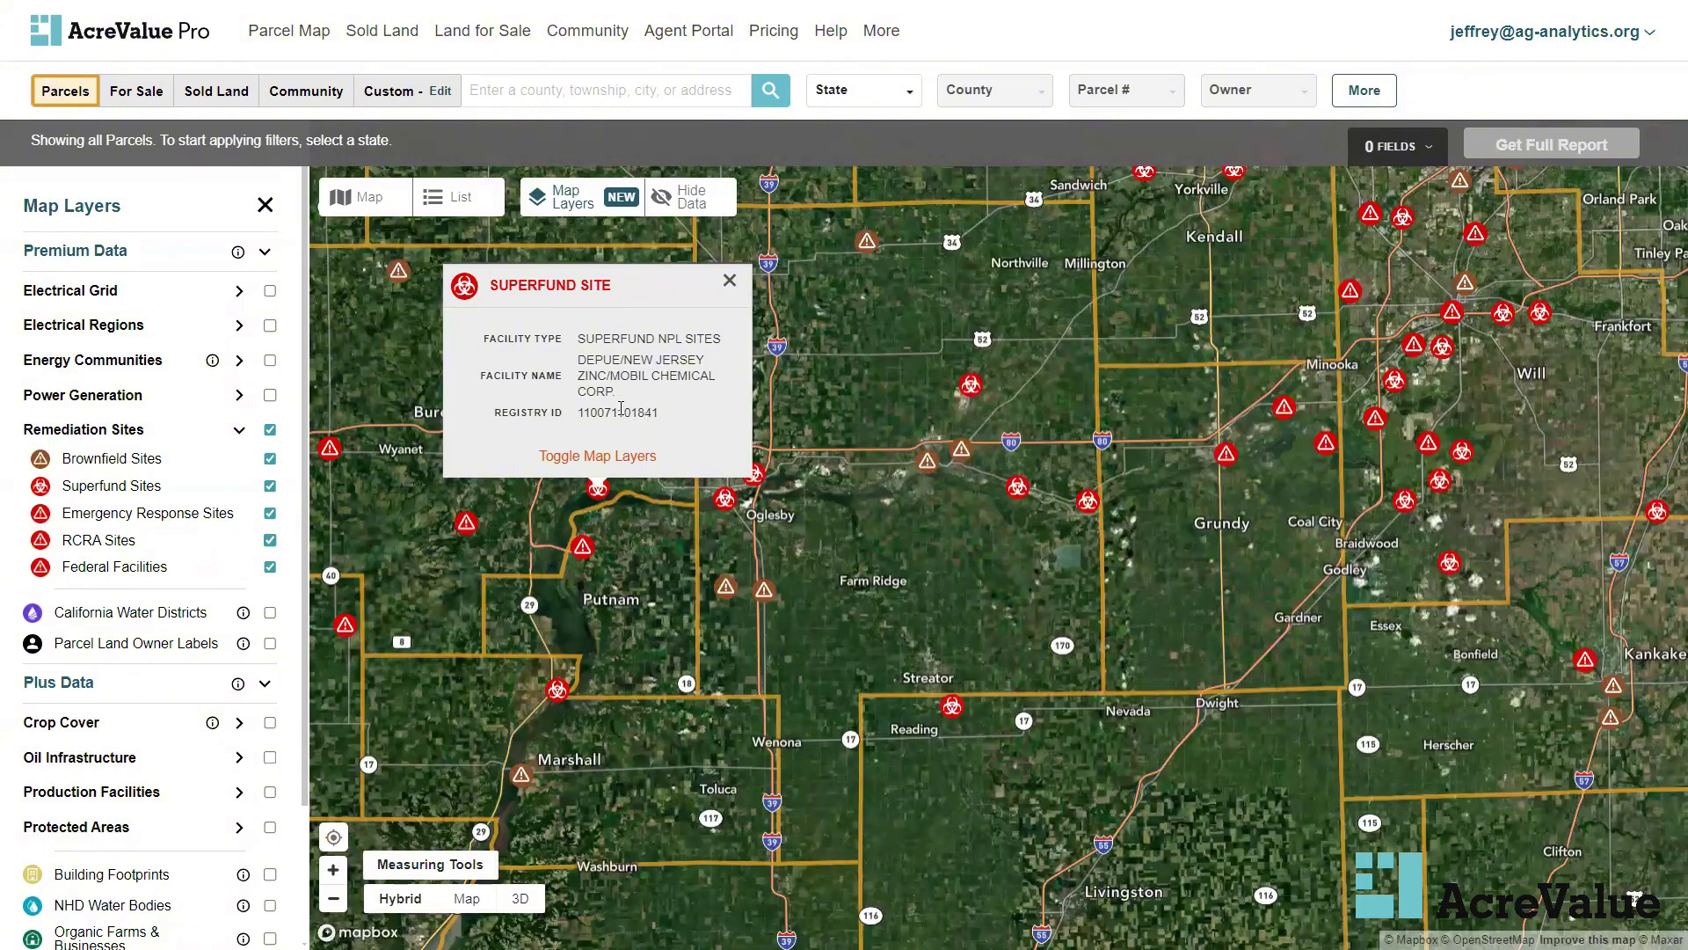
double_click(624, 412)
left_click(624, 410)
left_click(730, 280)
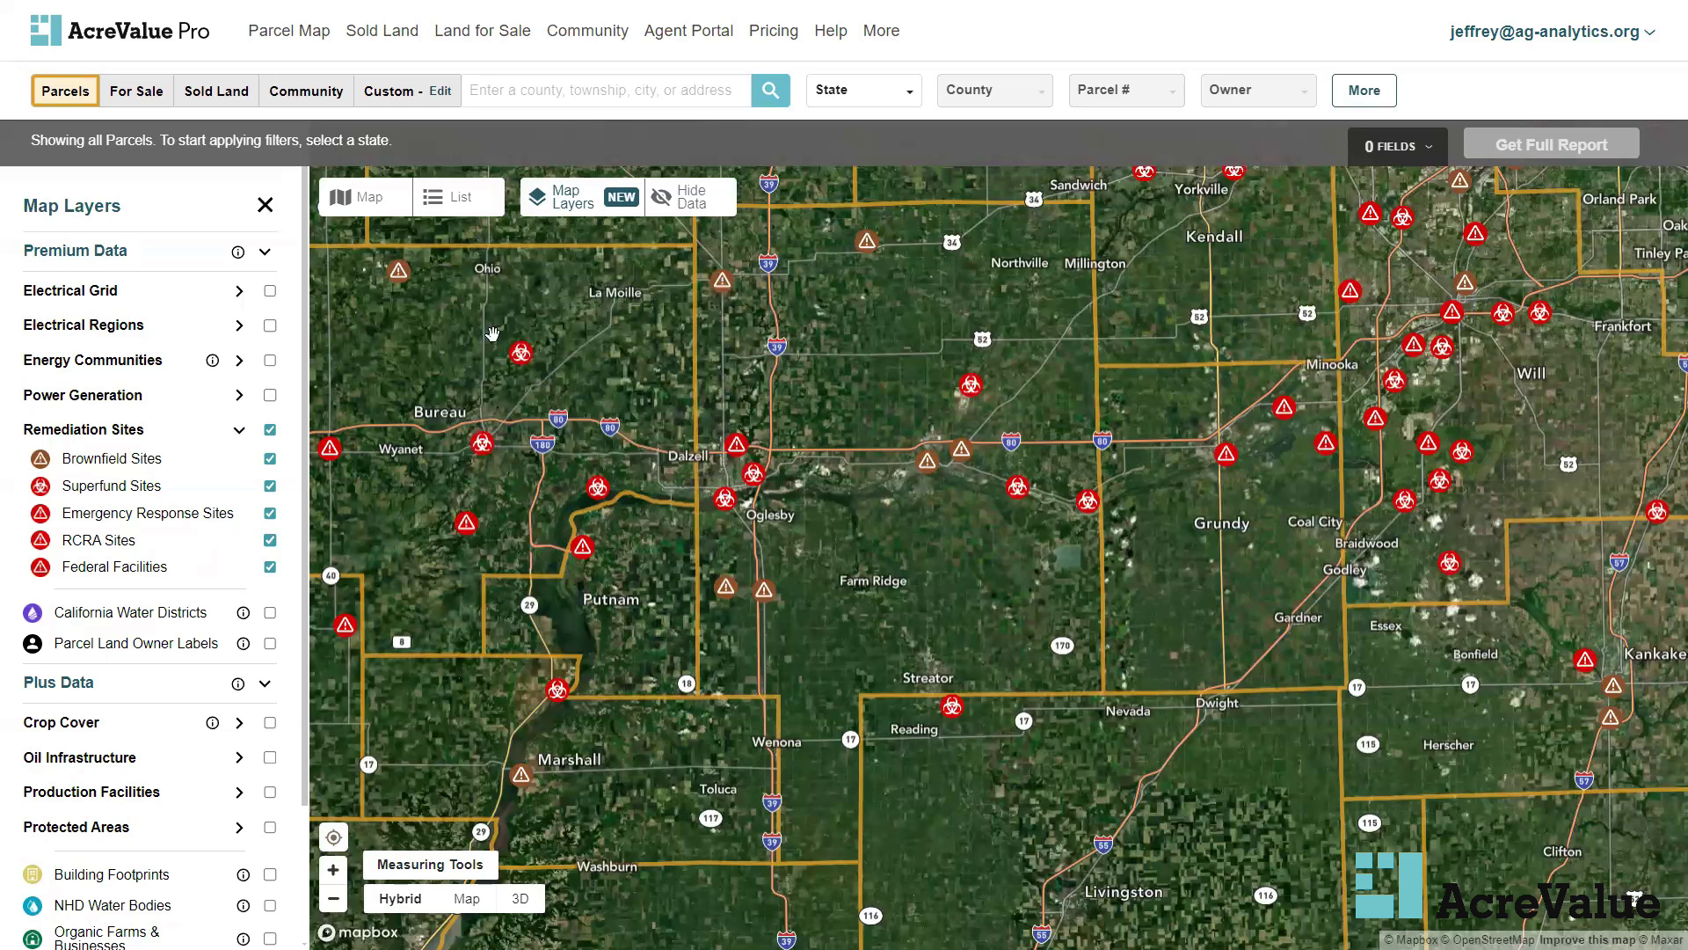
Replace the Remediation Sites group with the California Water Districts layer around Fresno, and collapse the fields summary
left_click(234, 433)
left_click(273, 432)
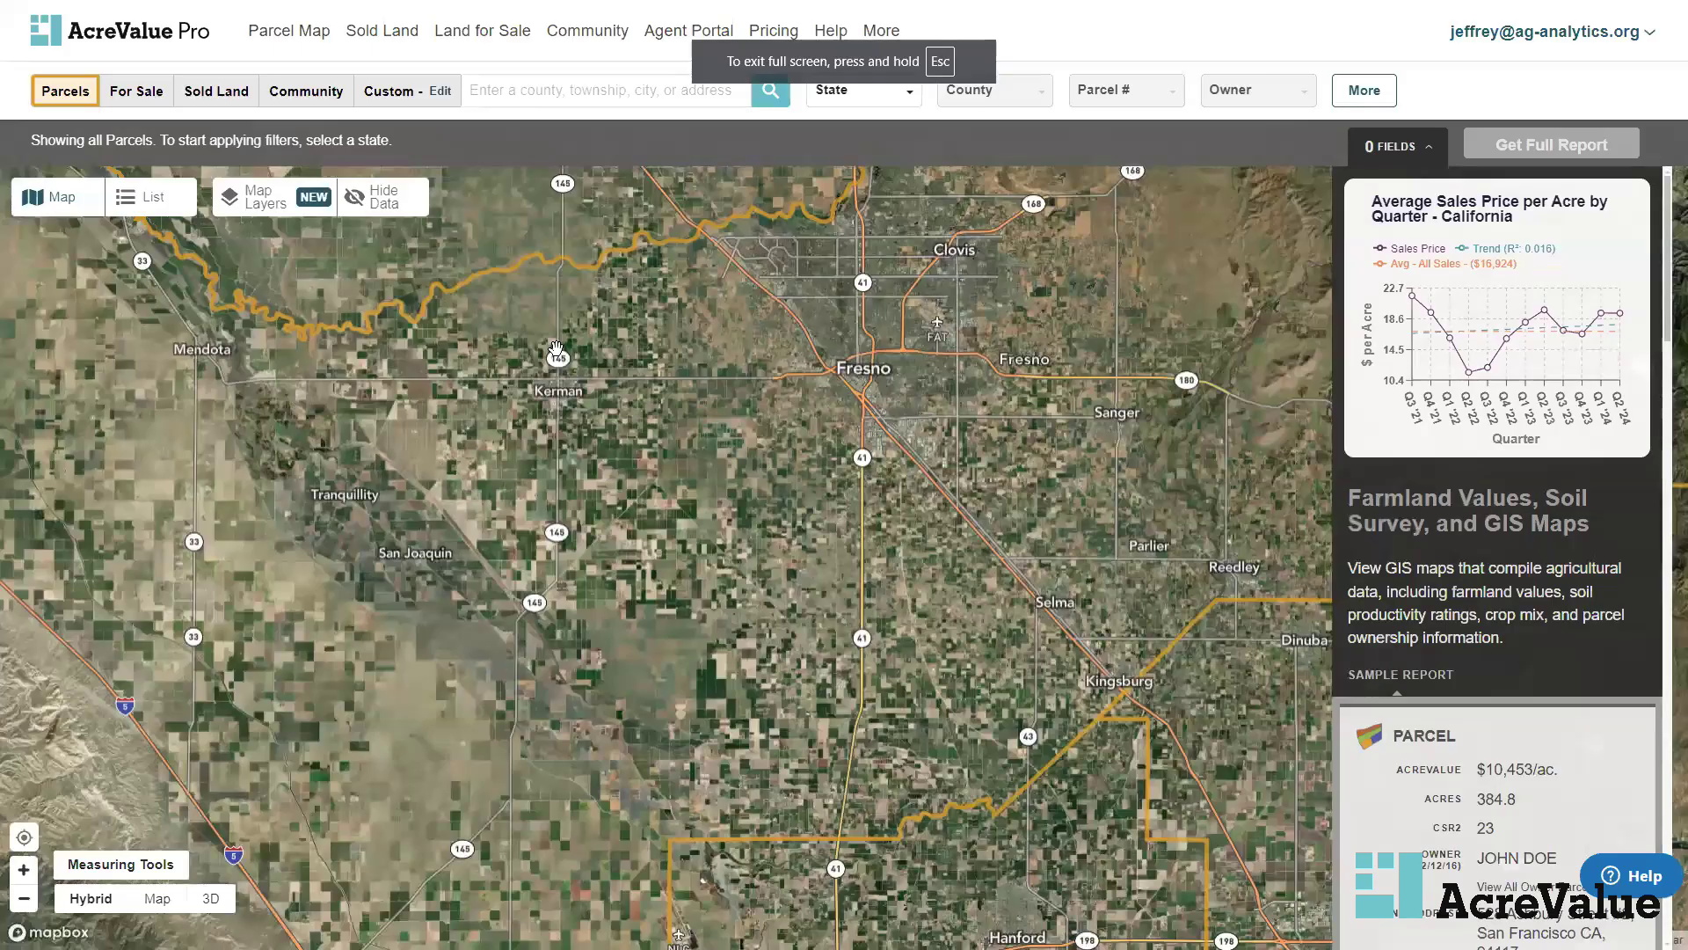
left_click(238, 197)
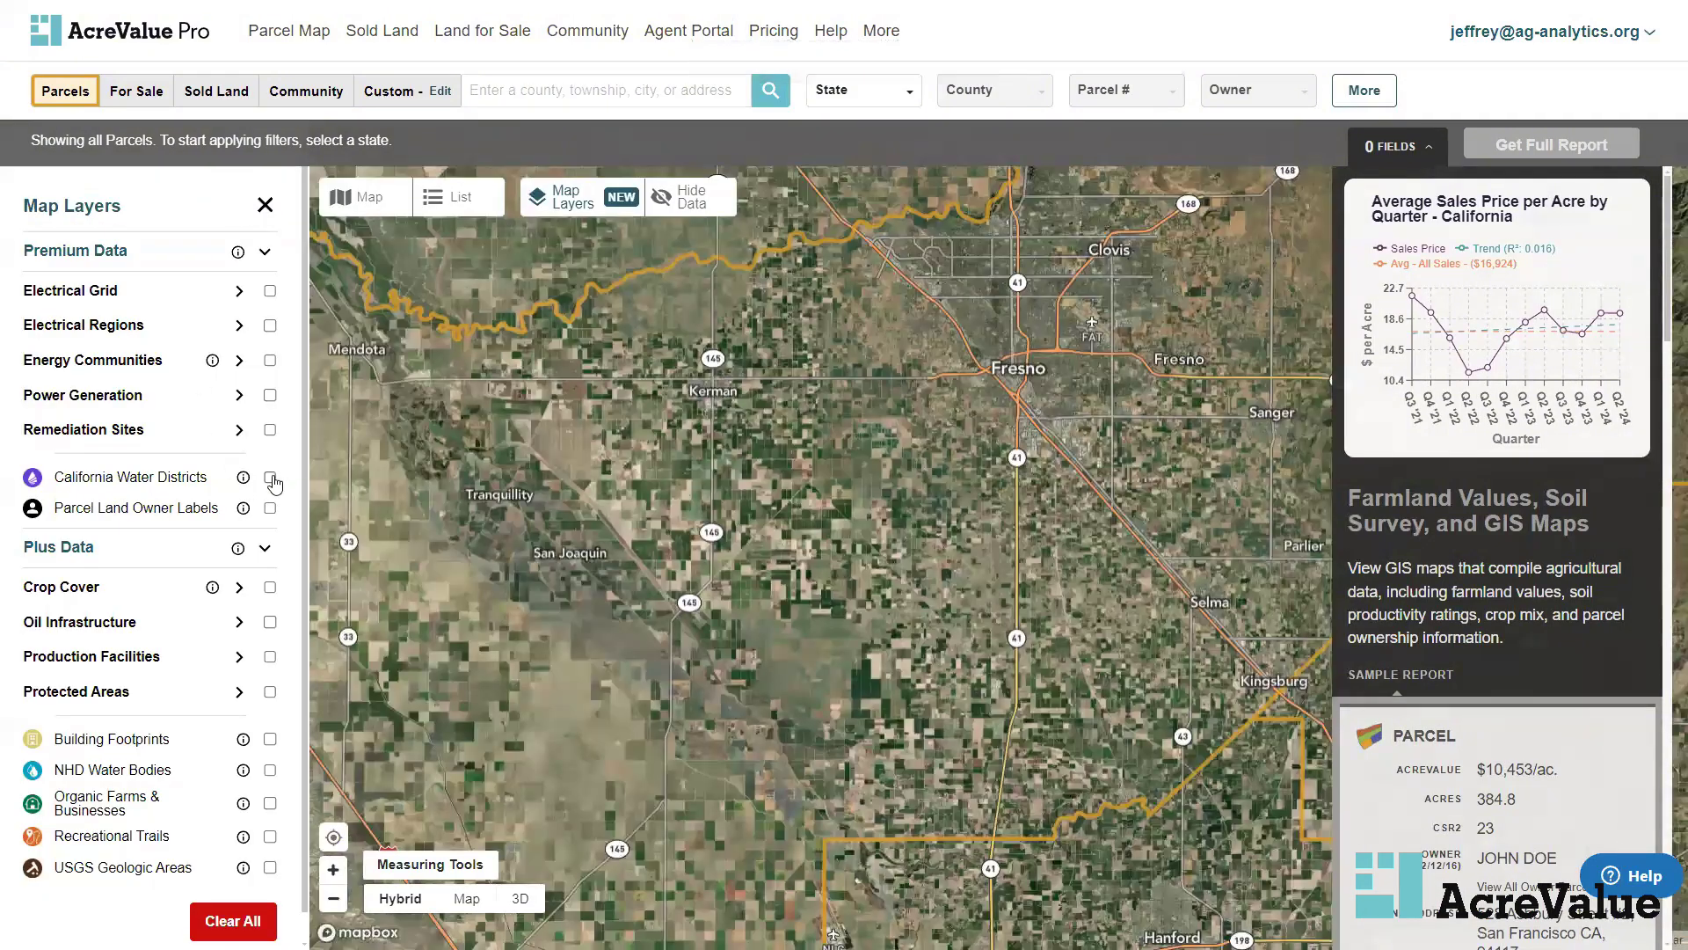
left_click(271, 479)
left_click(1371, 157)
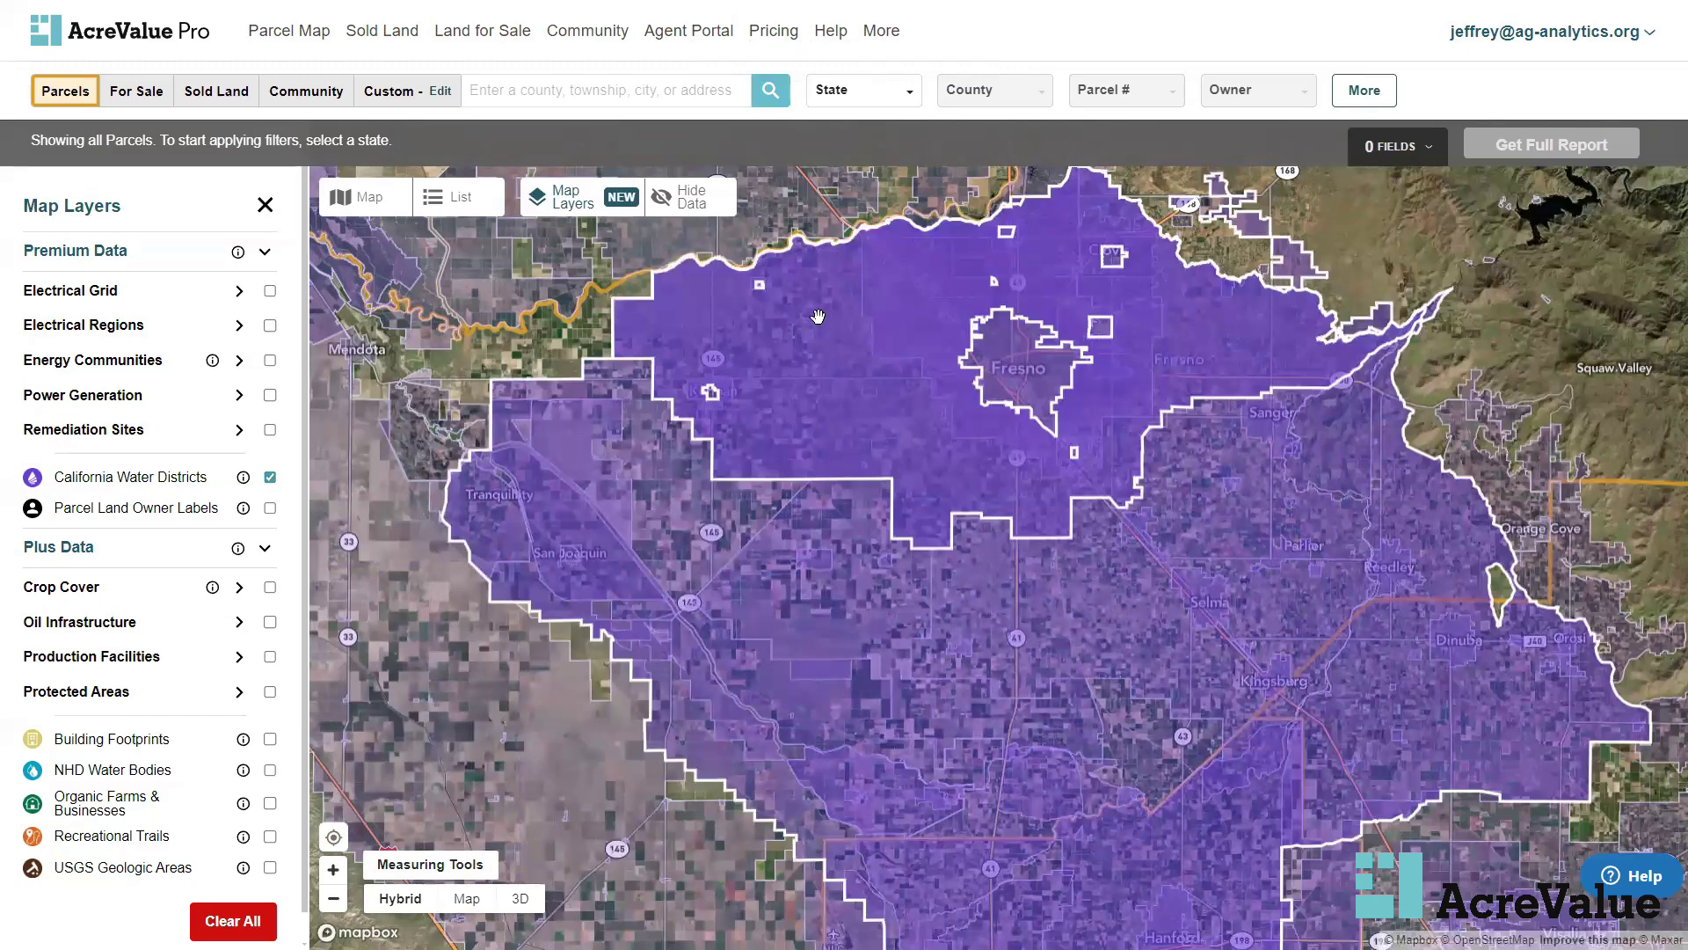
Read the agency names, areas and notes of the California water districts between Kerman and Fresno, and close them
left_click(818, 319)
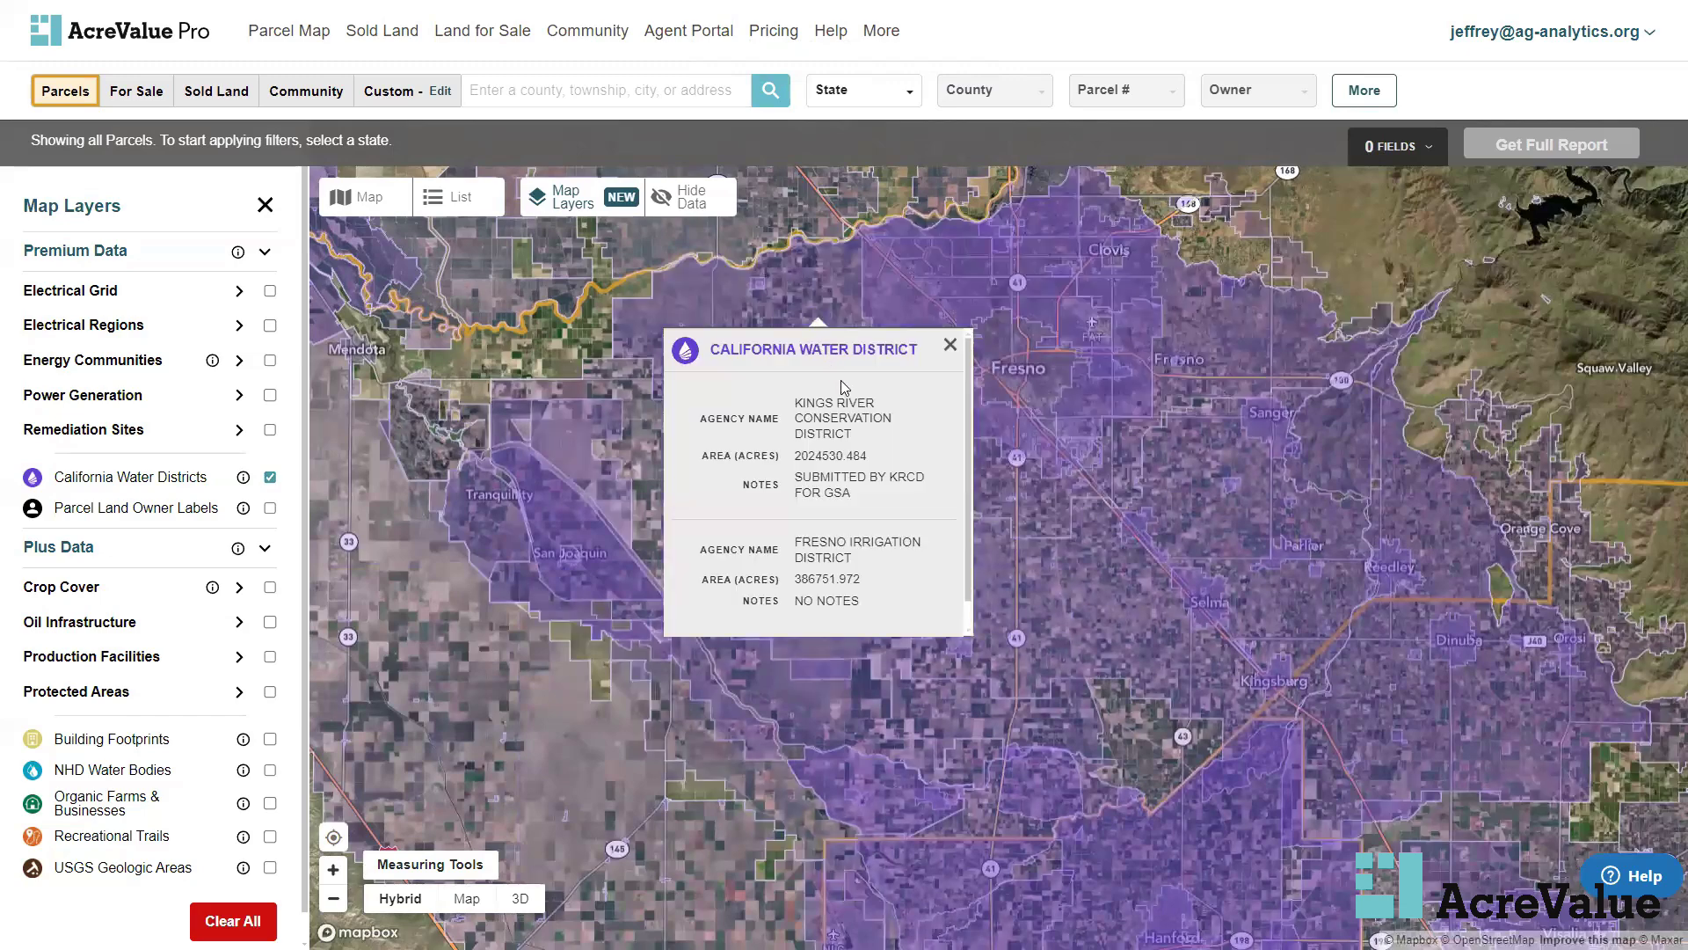
scroll(849, 418, "down", 1)
scroll(849, 420, "up", 1)
left_click_drag(860, 439, 796, 400)
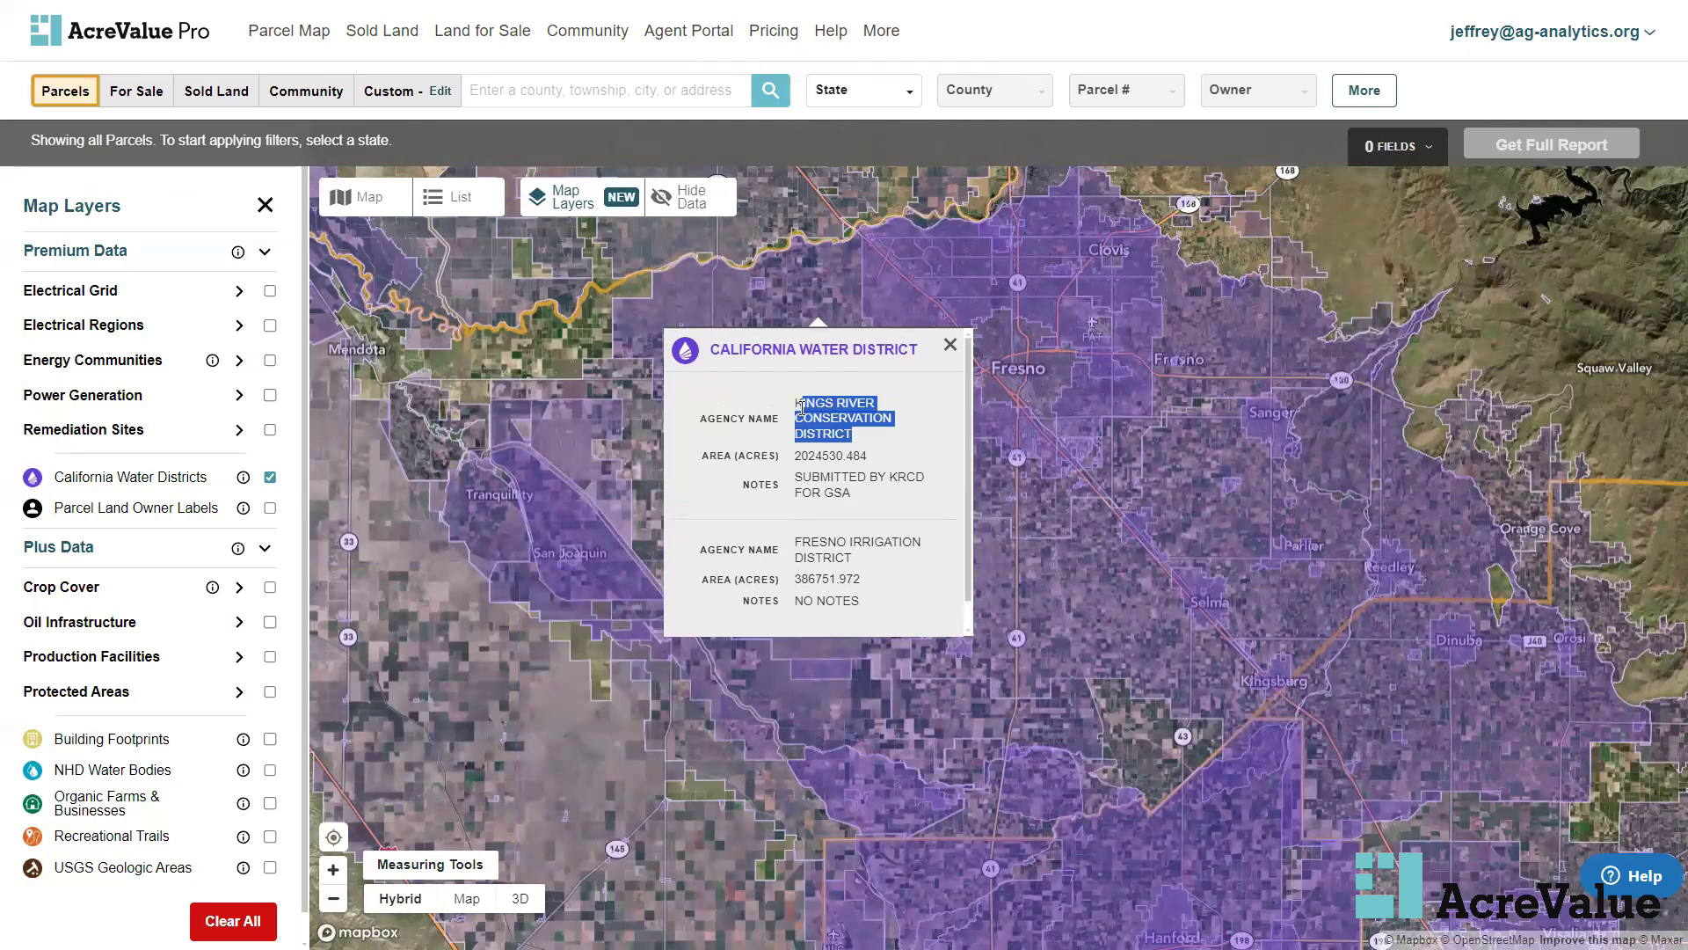
left_click(796, 401)
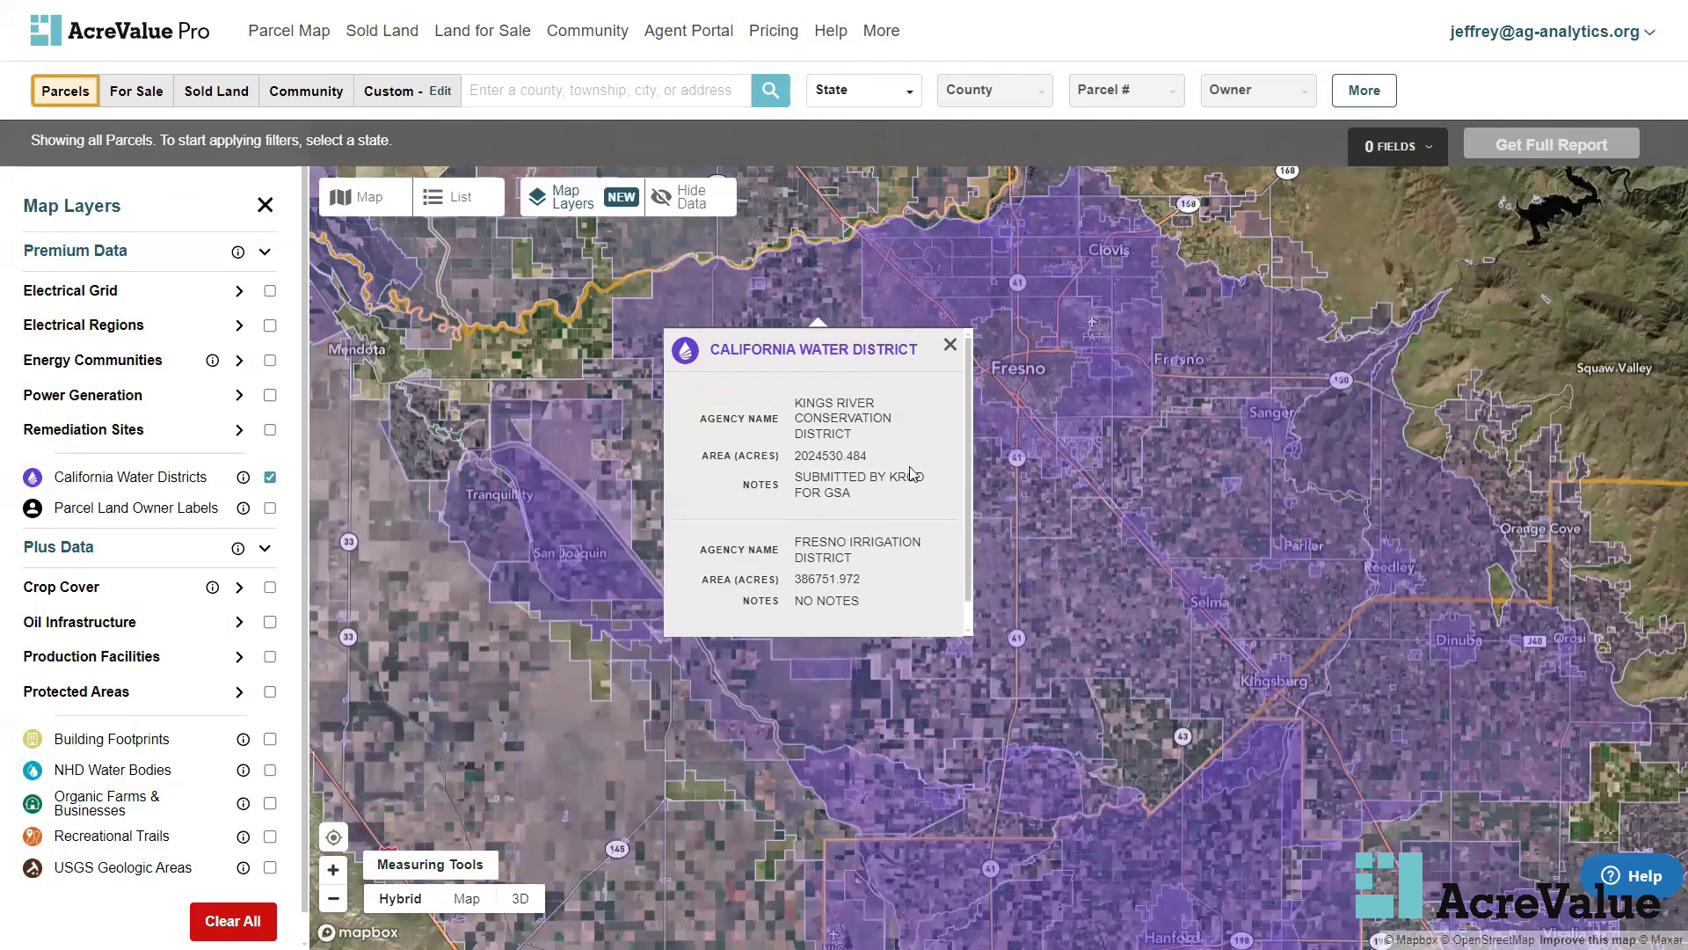
left_click_drag(868, 455, 794, 456)
left_click(842, 403)
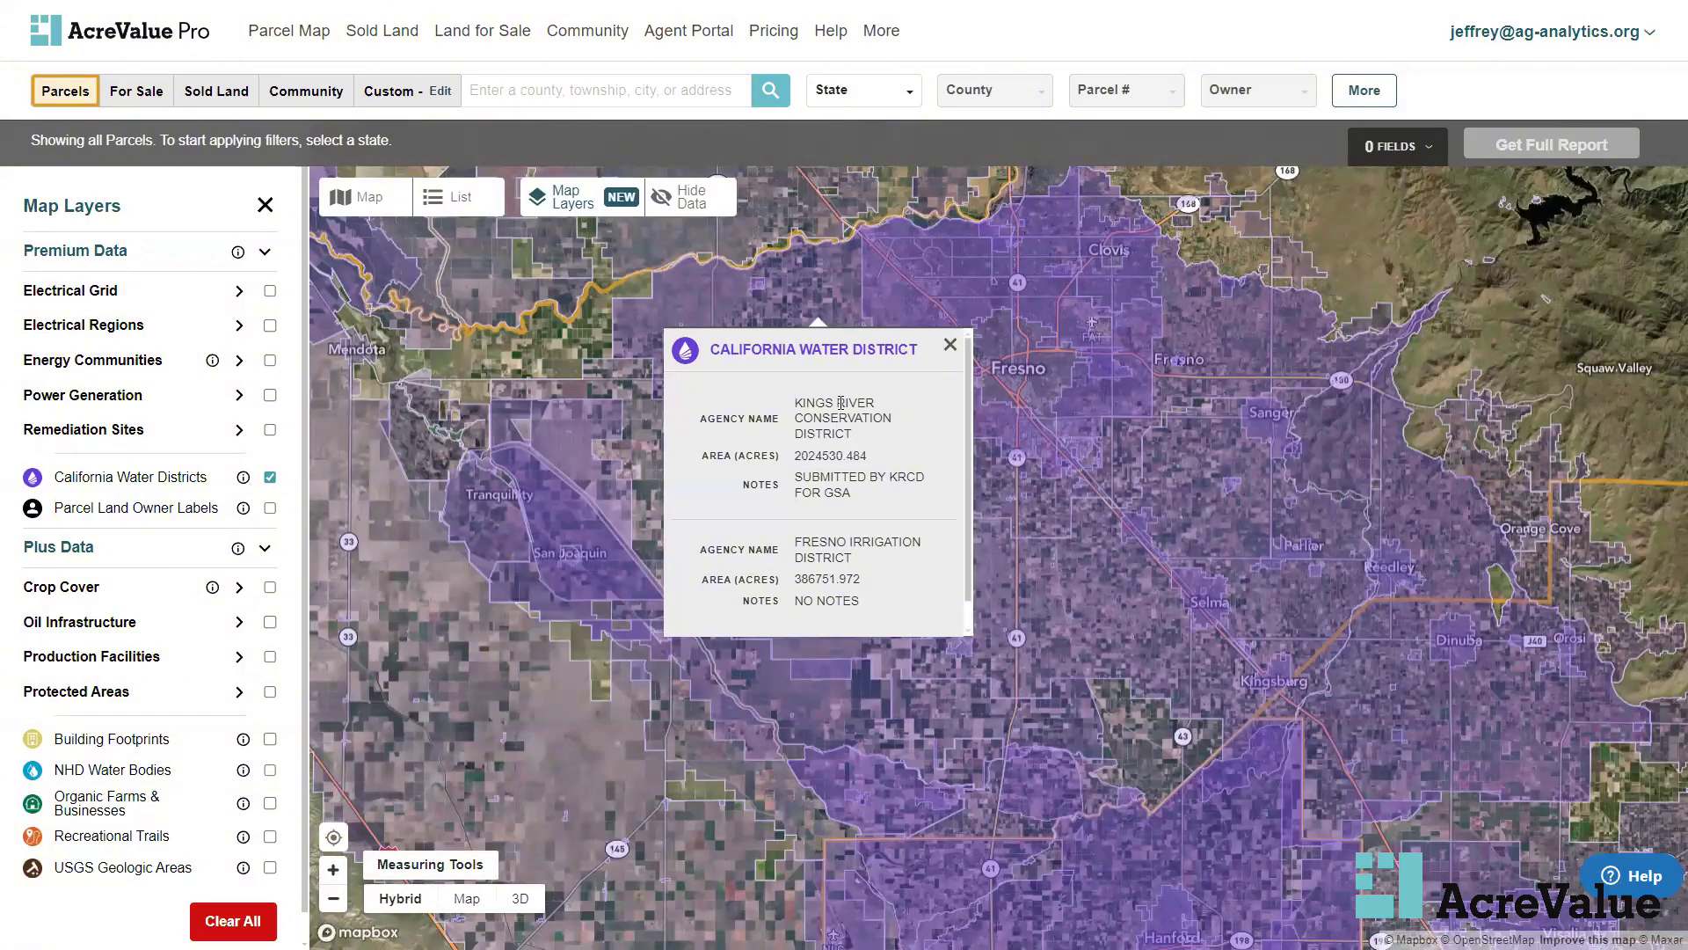
left_click(948, 347)
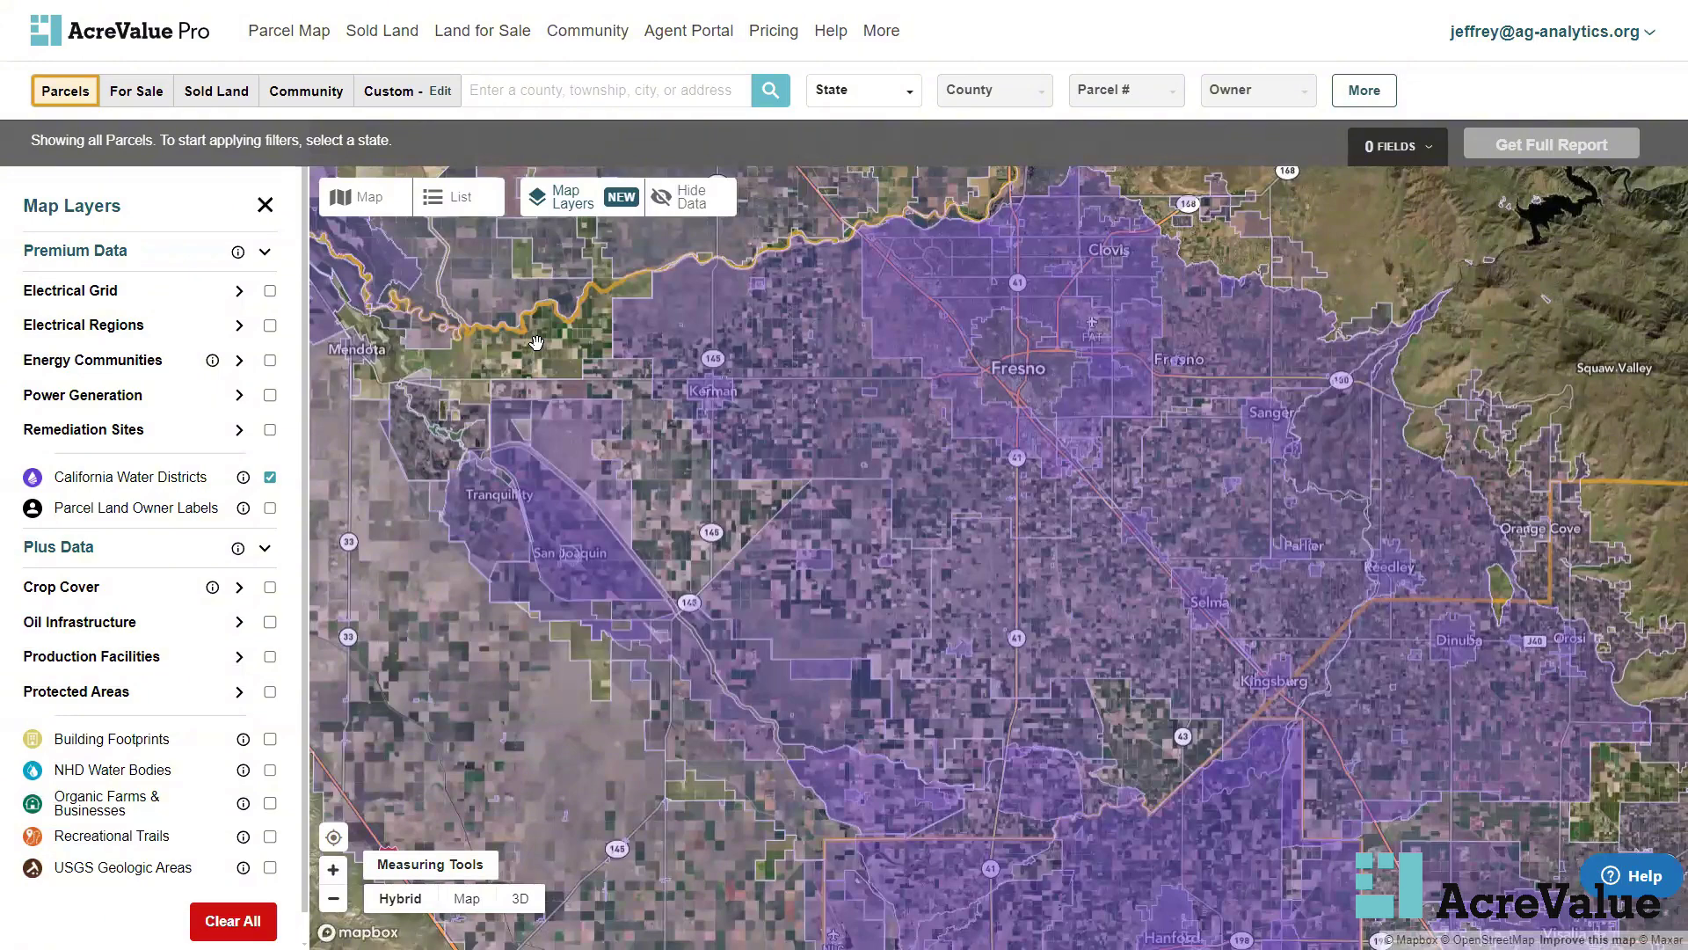
Replace the California Water Districts layer with Parcel Land Owner Labels, displayed over the farmland west of Easton
left_click(270, 478)
left_click(271, 509)
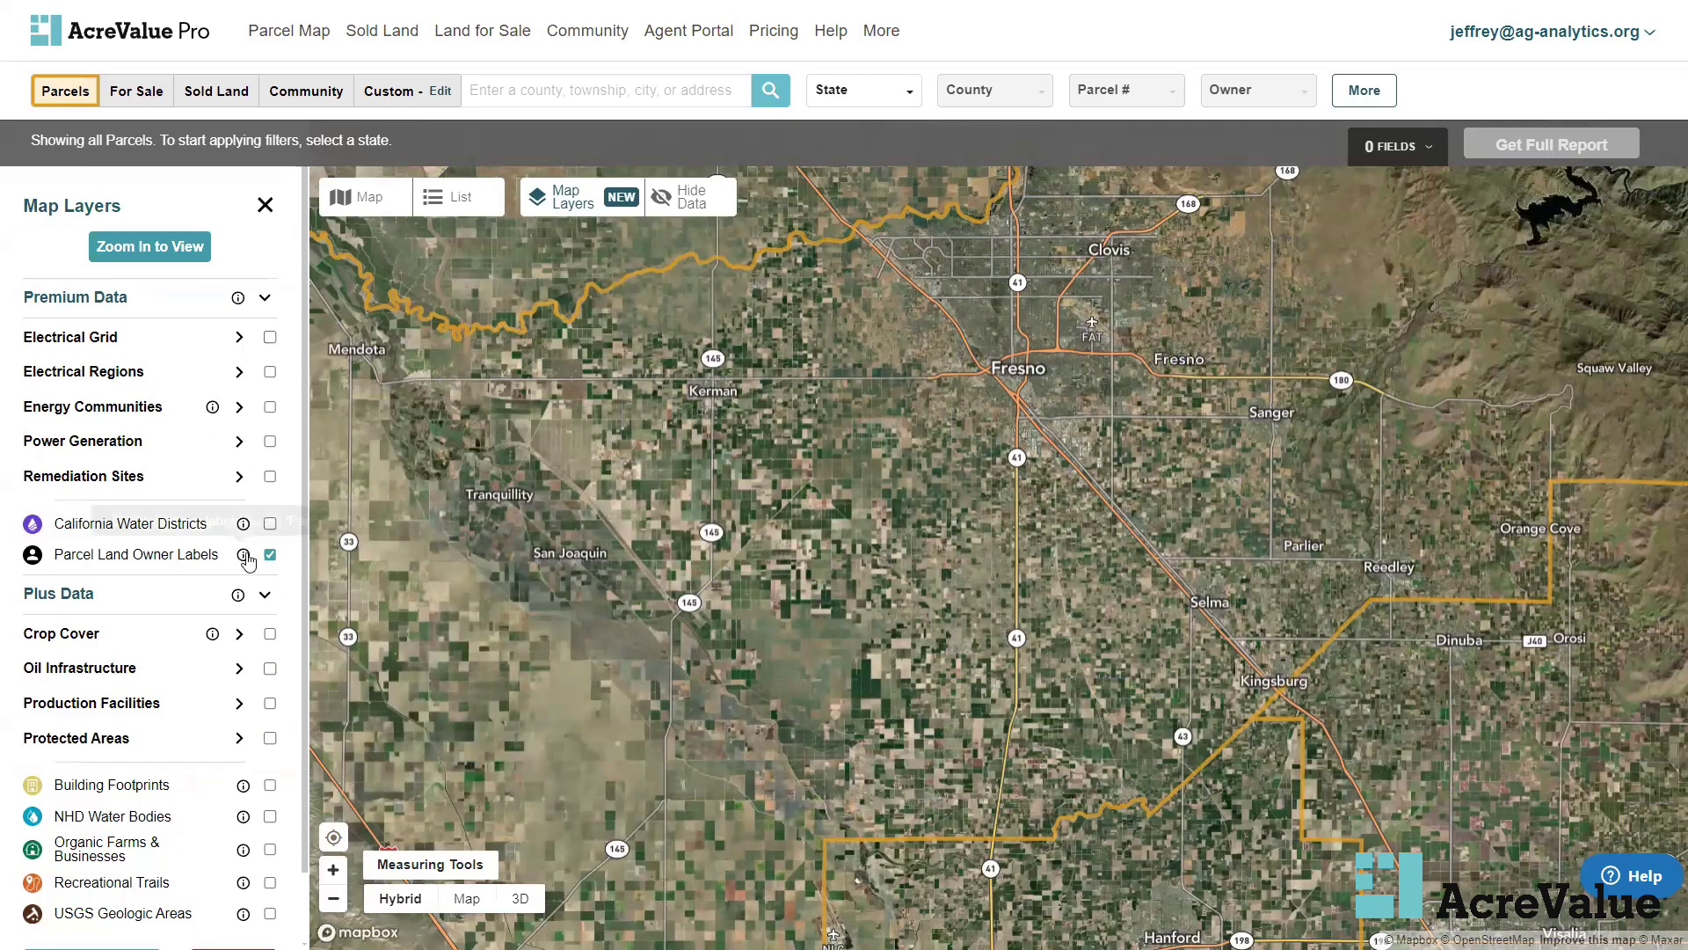
scroll(959, 521, "up", 1)
scroll(959, 520, "up", 3)
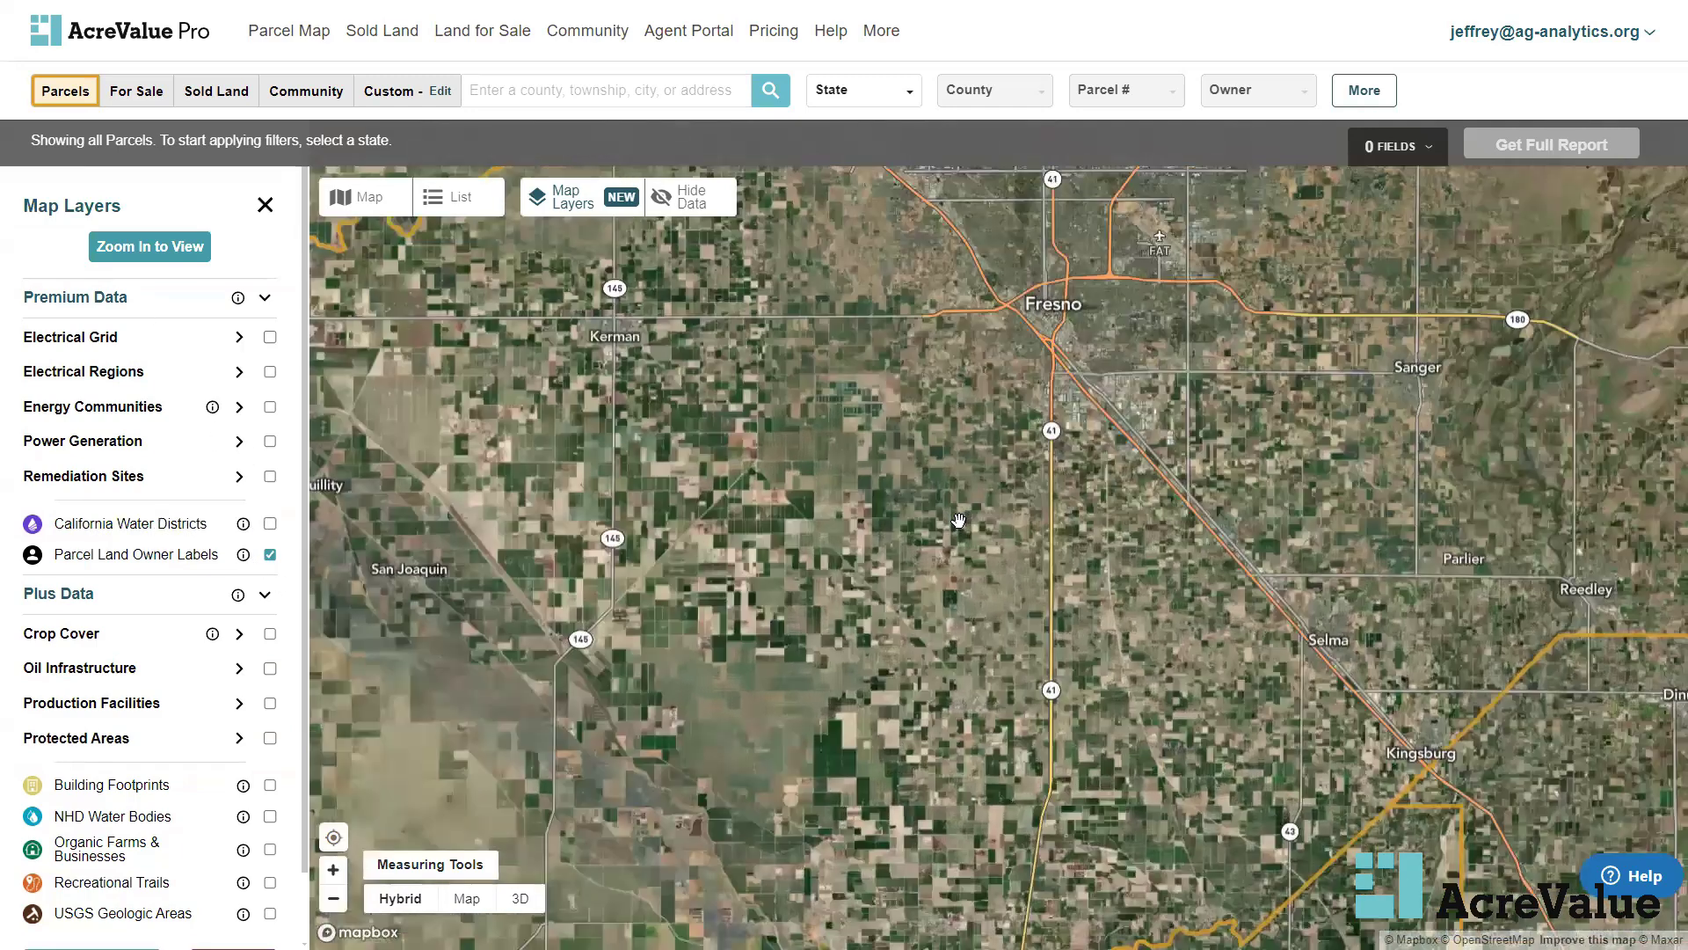
scroll(1056, 430, "up", 2)
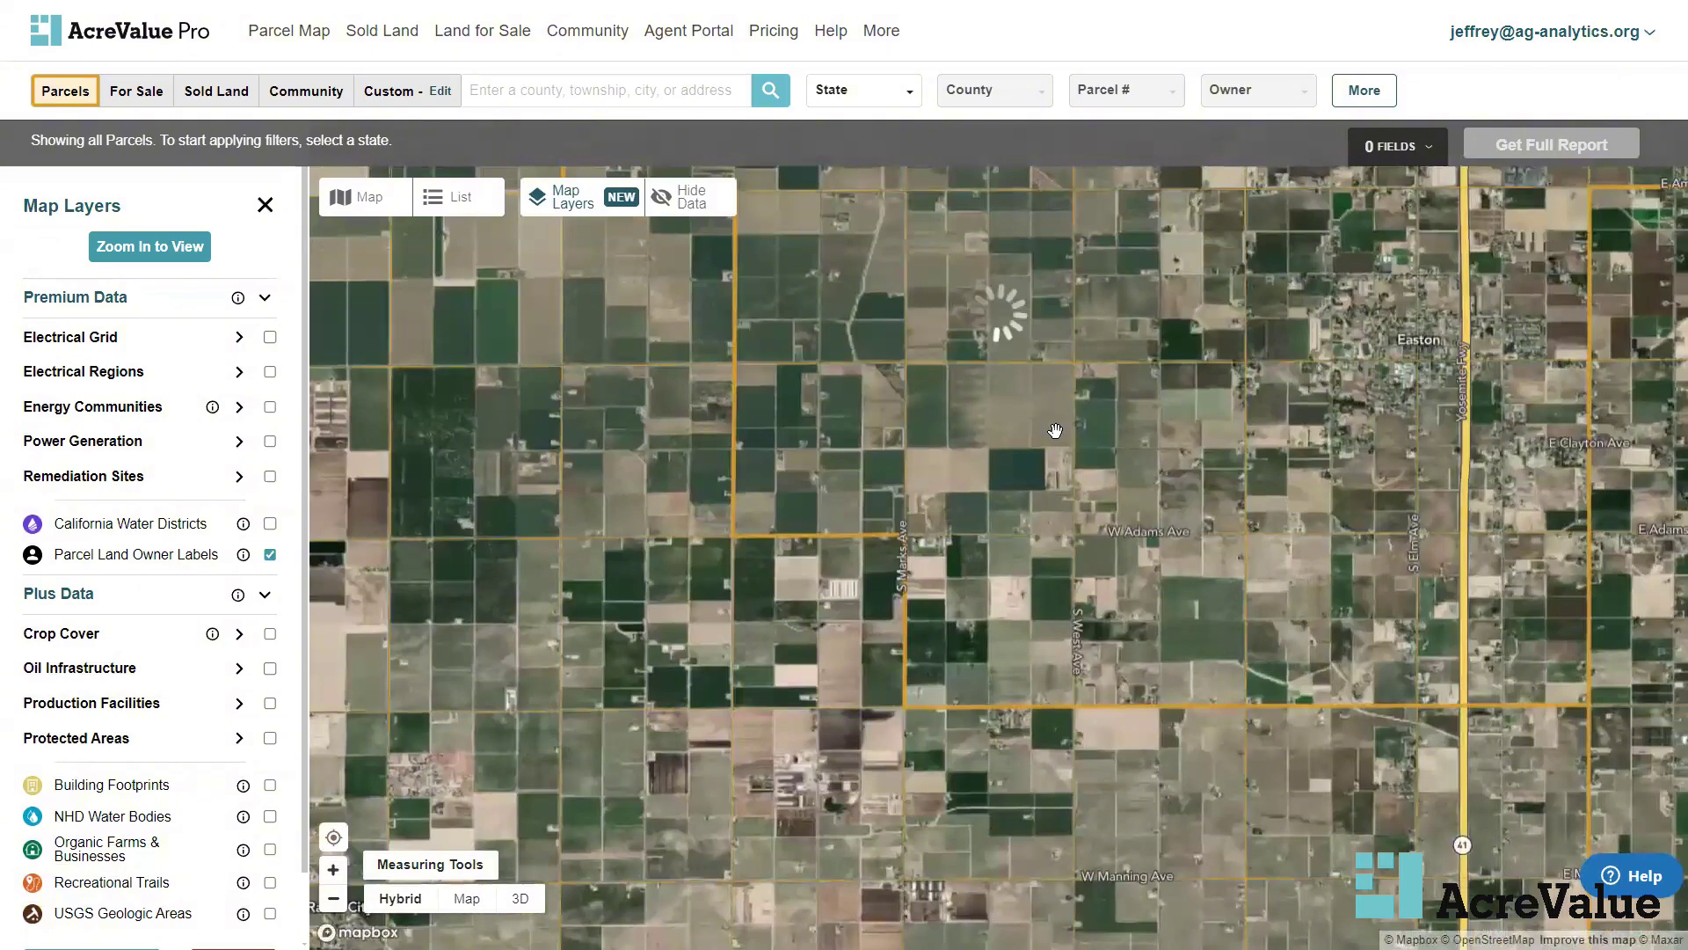
scroll(1056, 430, "up", 3)
scroll(1055, 430, "up", 1)
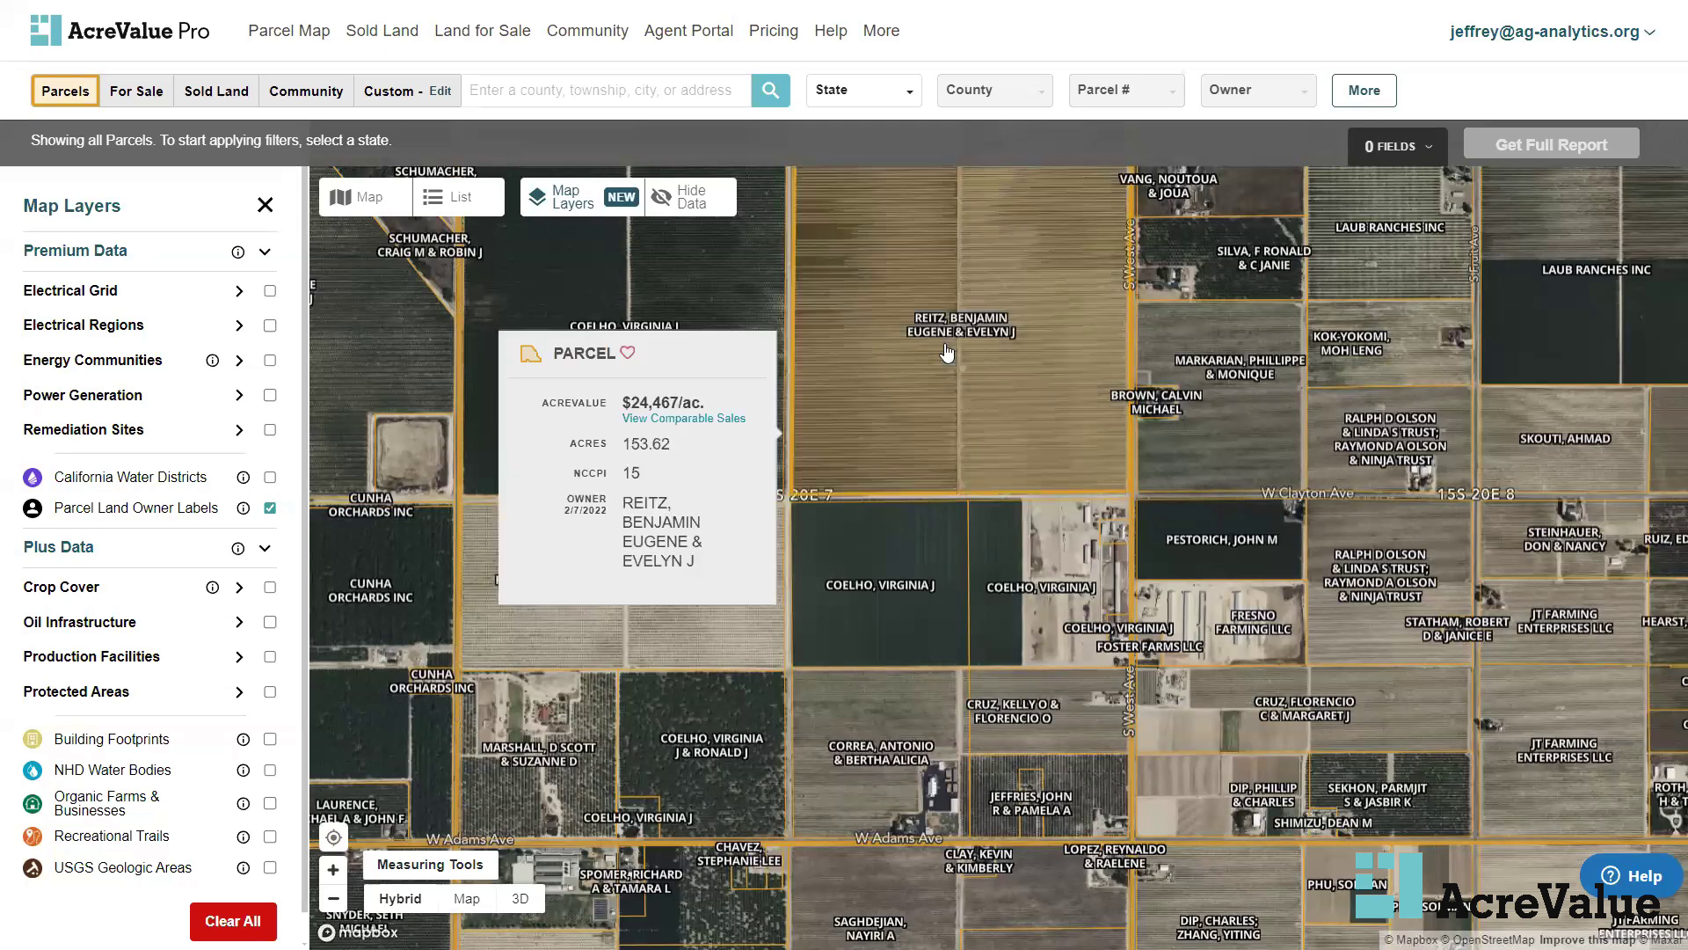
Preview the value, acreage and owner summaries of the large parcels along W Clayton Ave
left_click(947, 353)
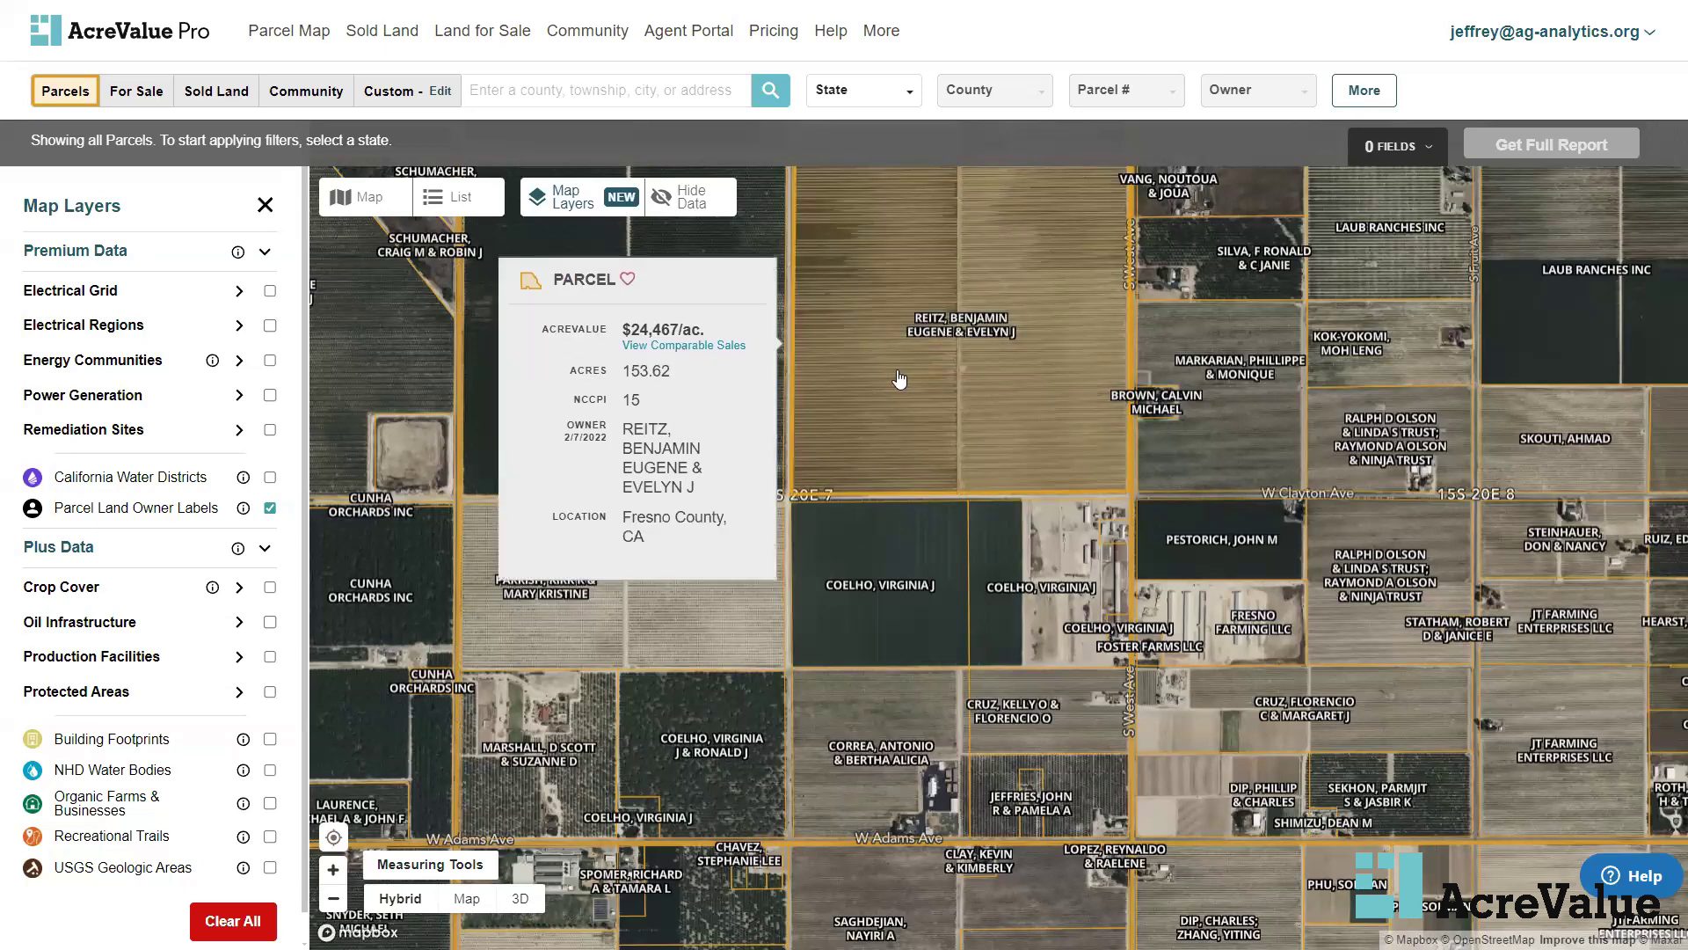
left_click(832, 525)
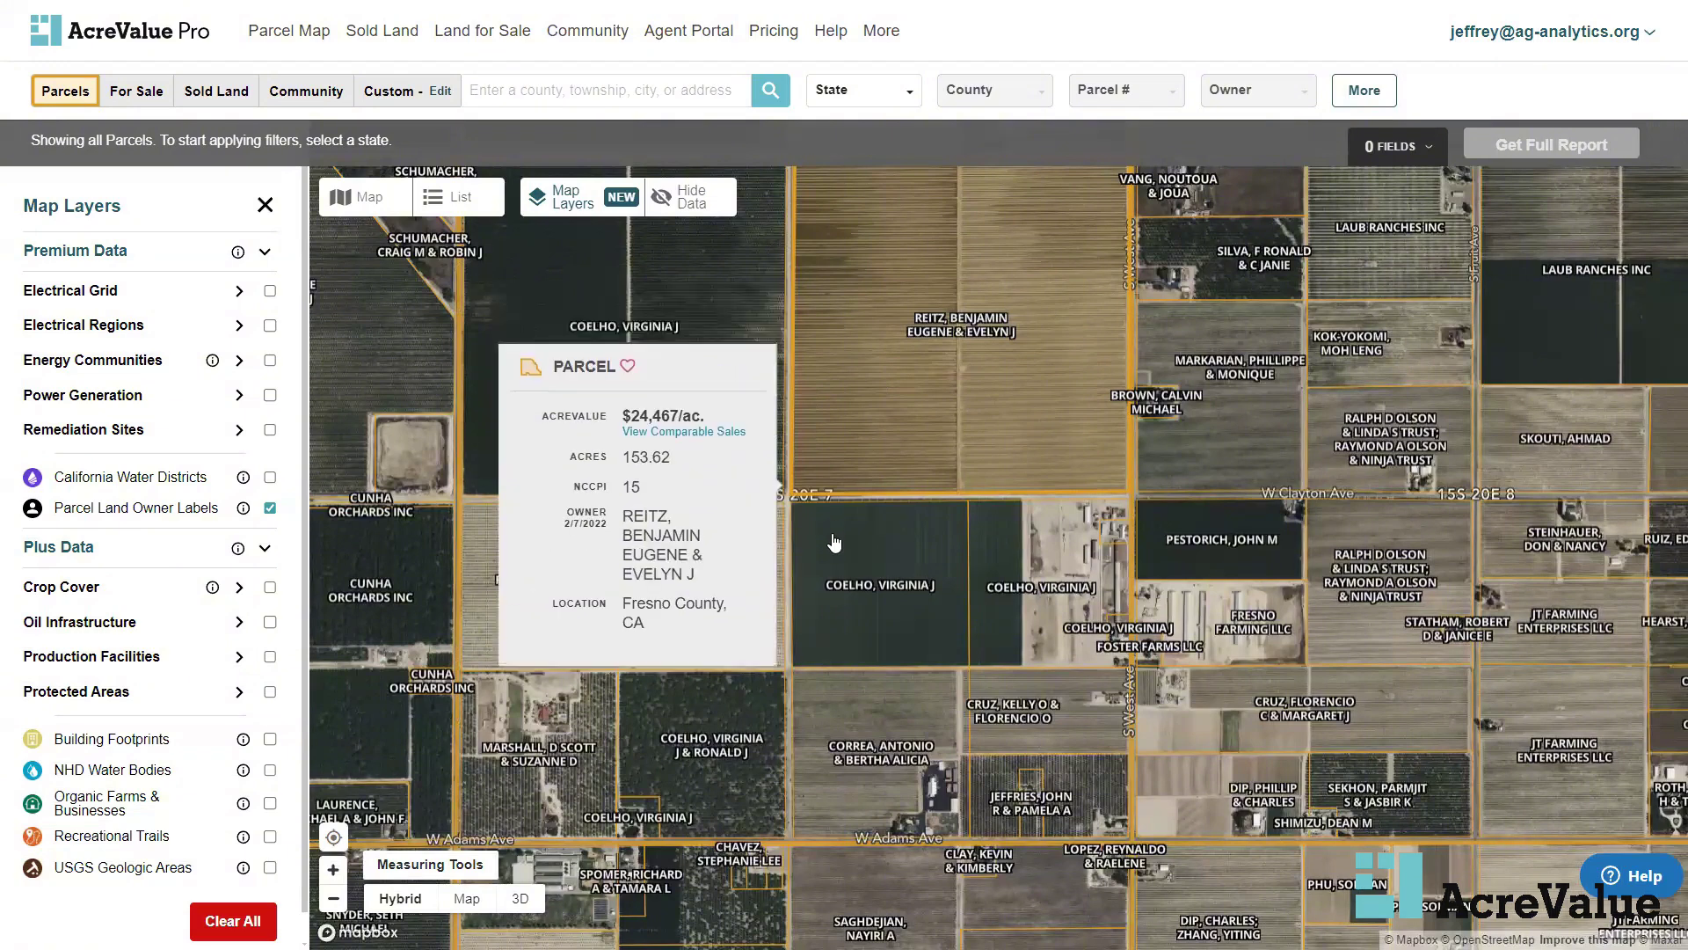
left_click(701, 578)
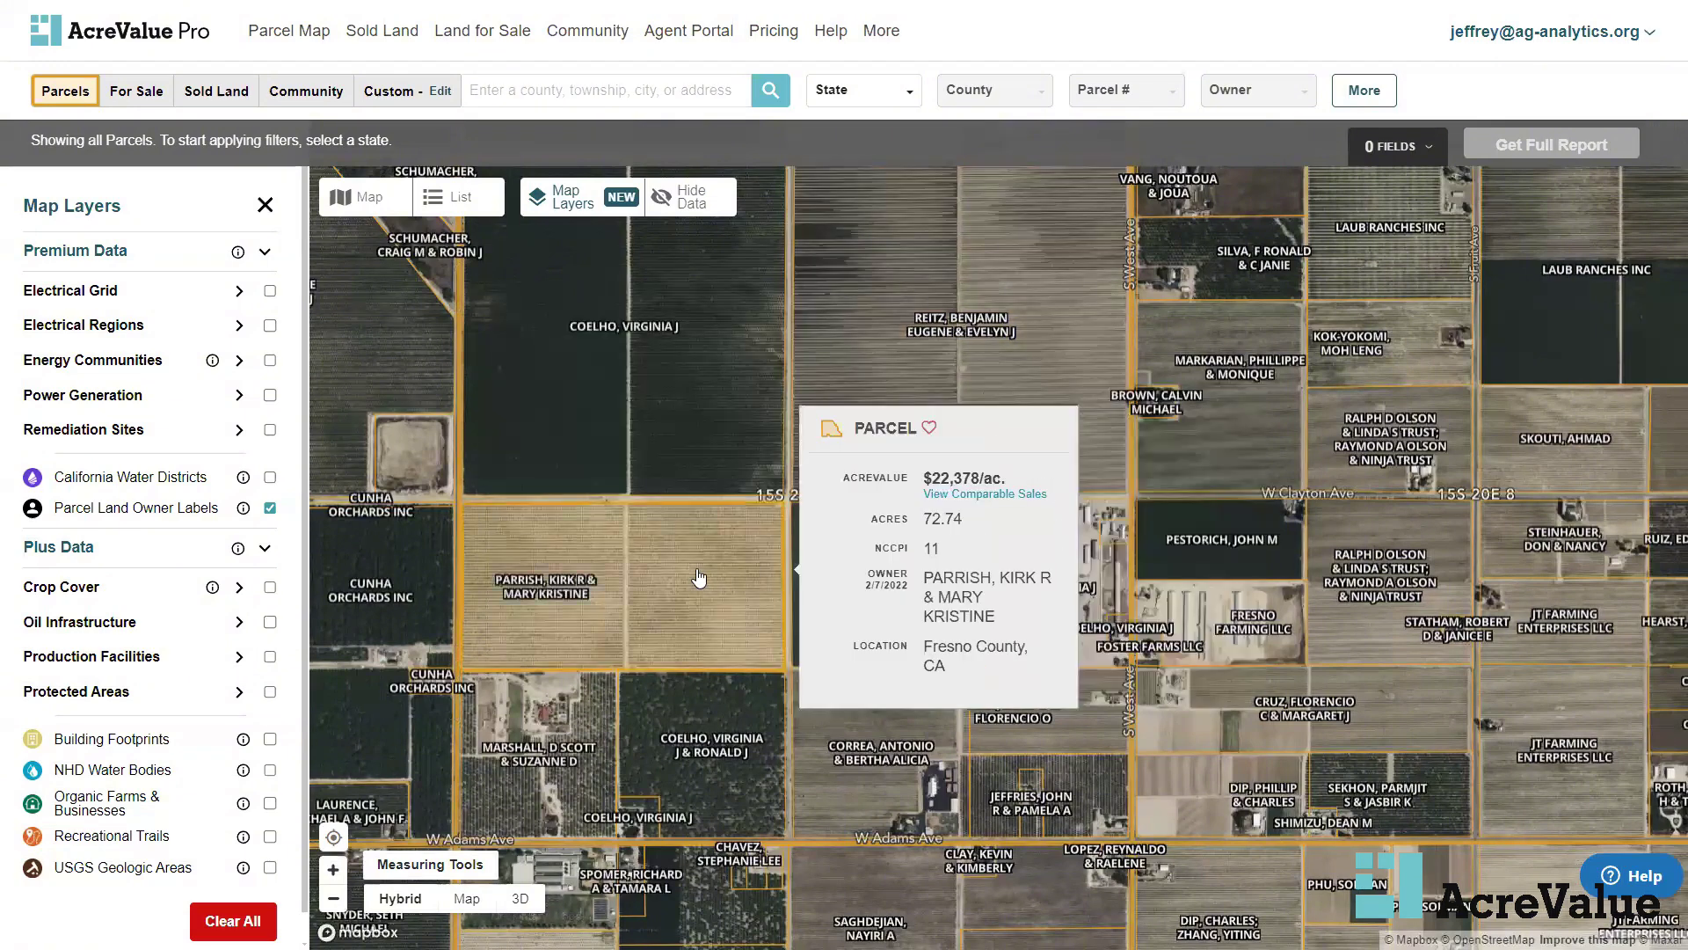
left_click(671, 379)
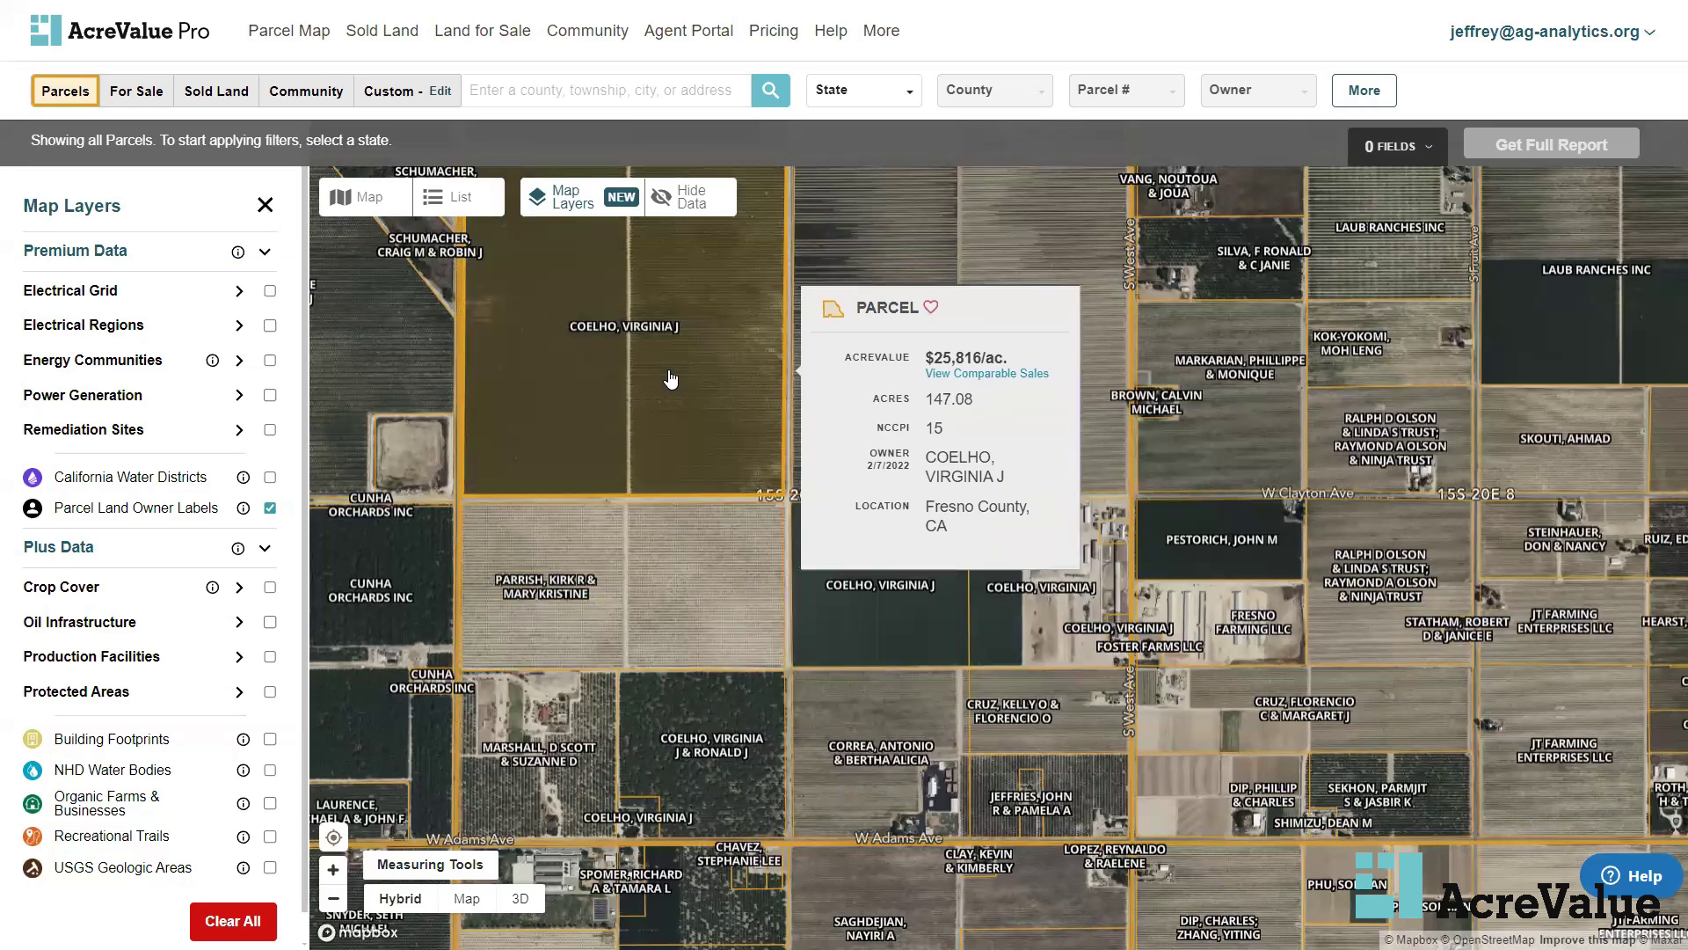
Open the full details of the 147.08-acre parcel south of W Lincoln Ave, read them, and close them
left_click_drag(713, 366, 831, 520)
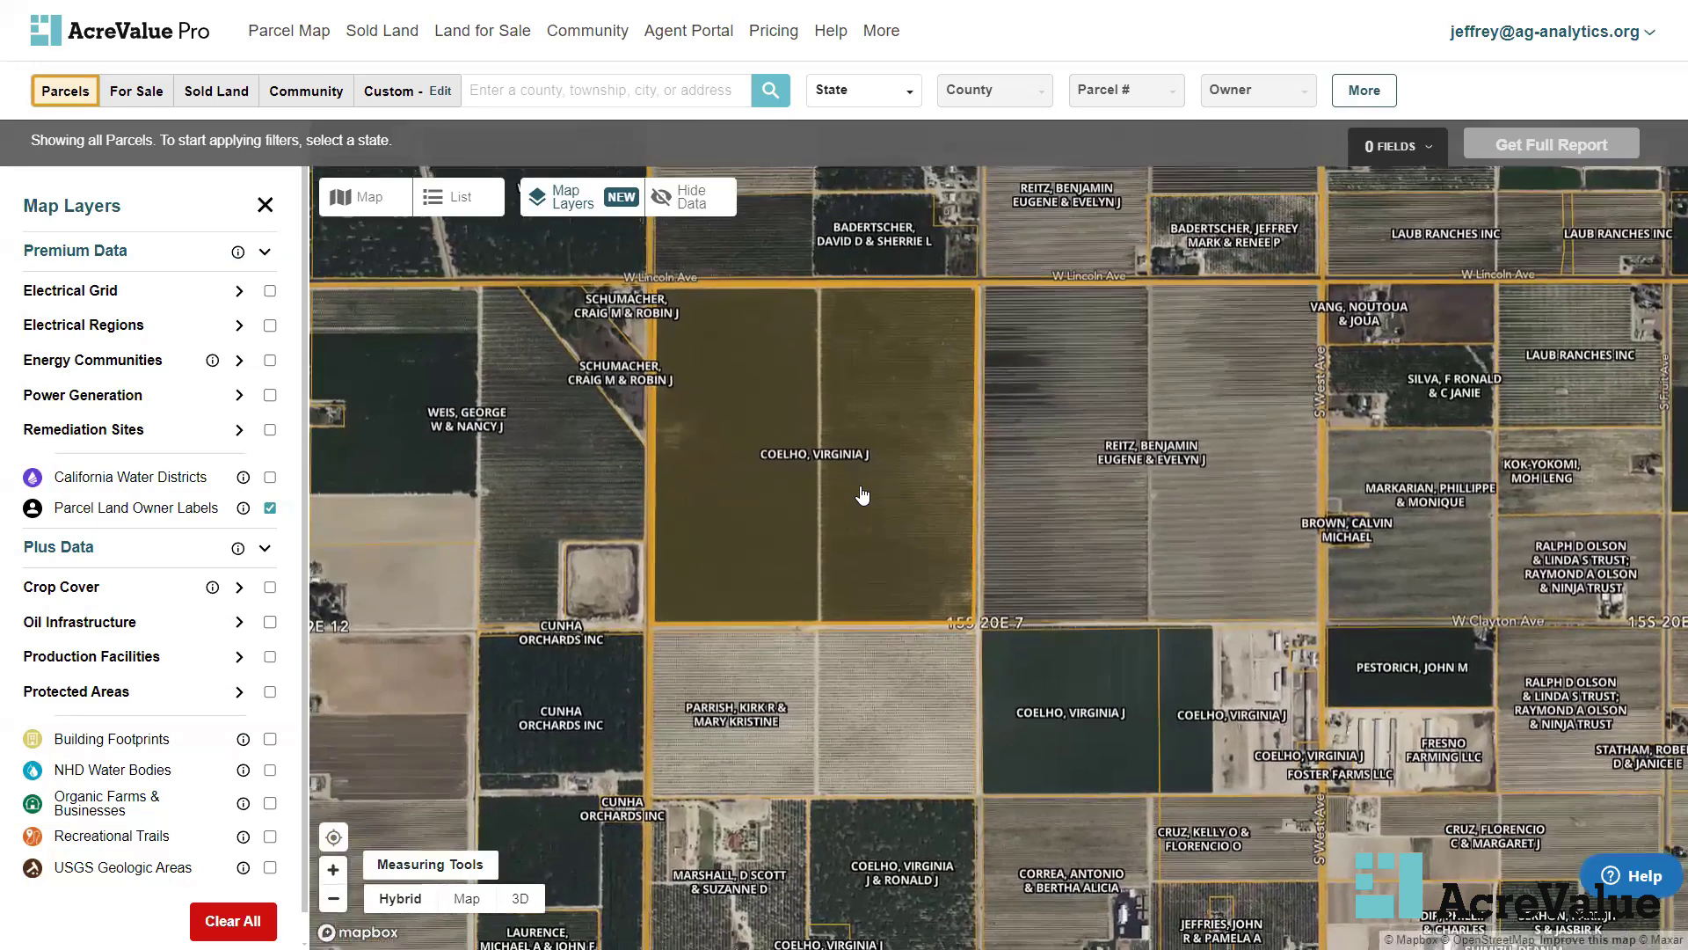
left_click(862, 494)
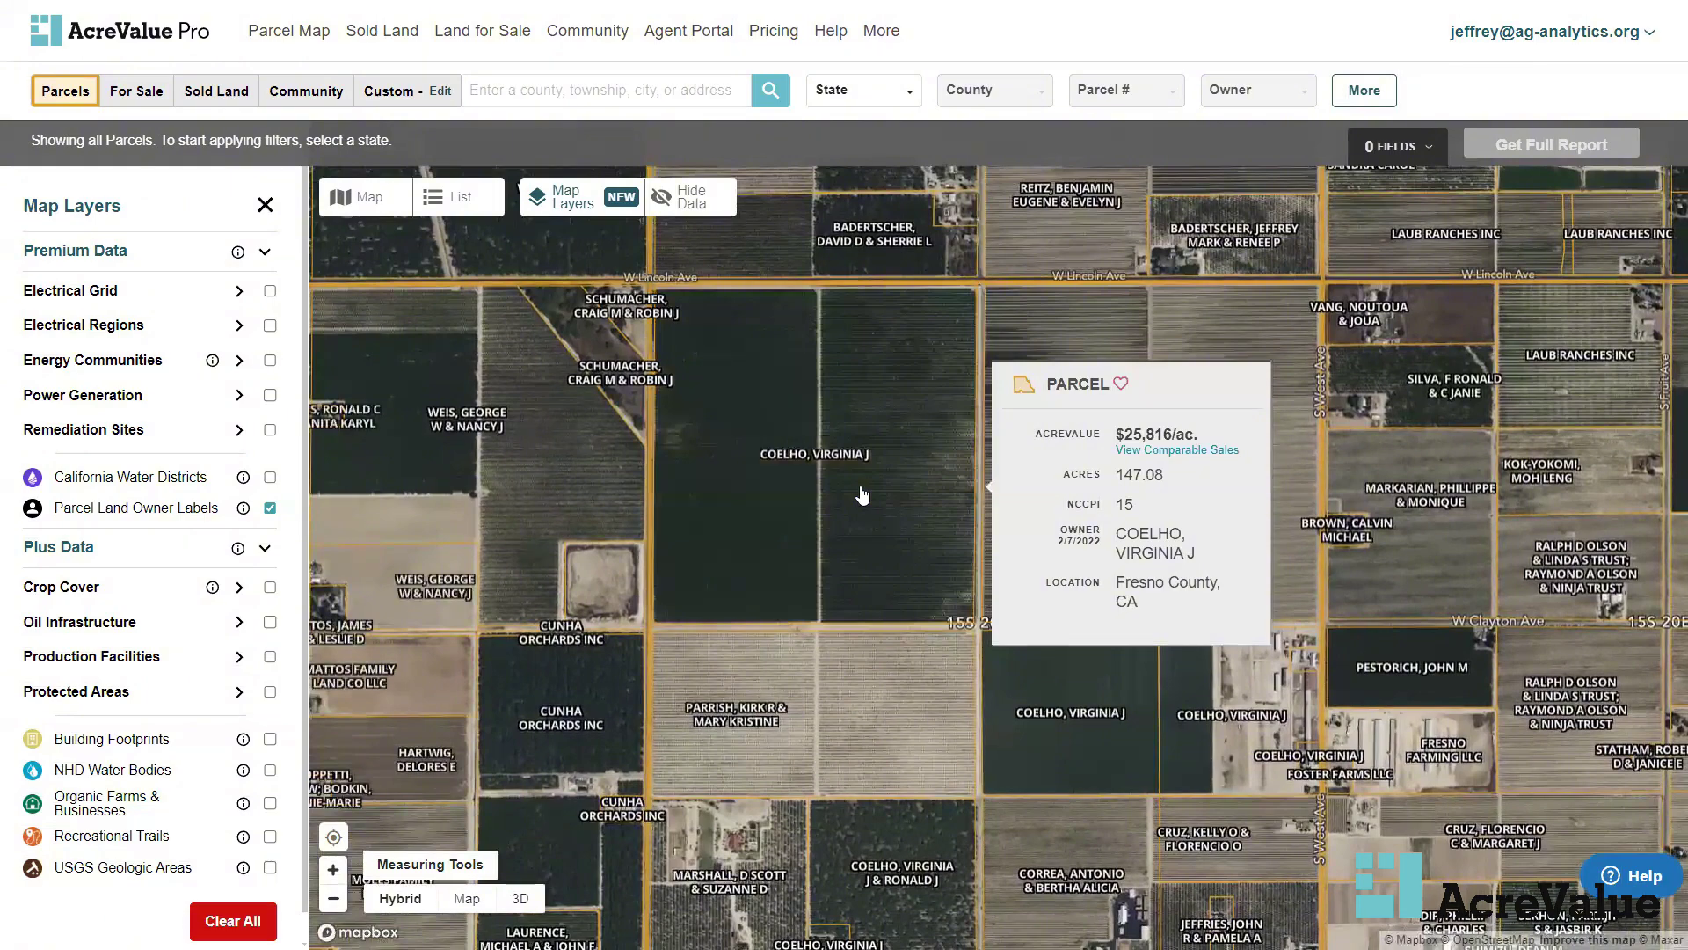
left_click(861, 448)
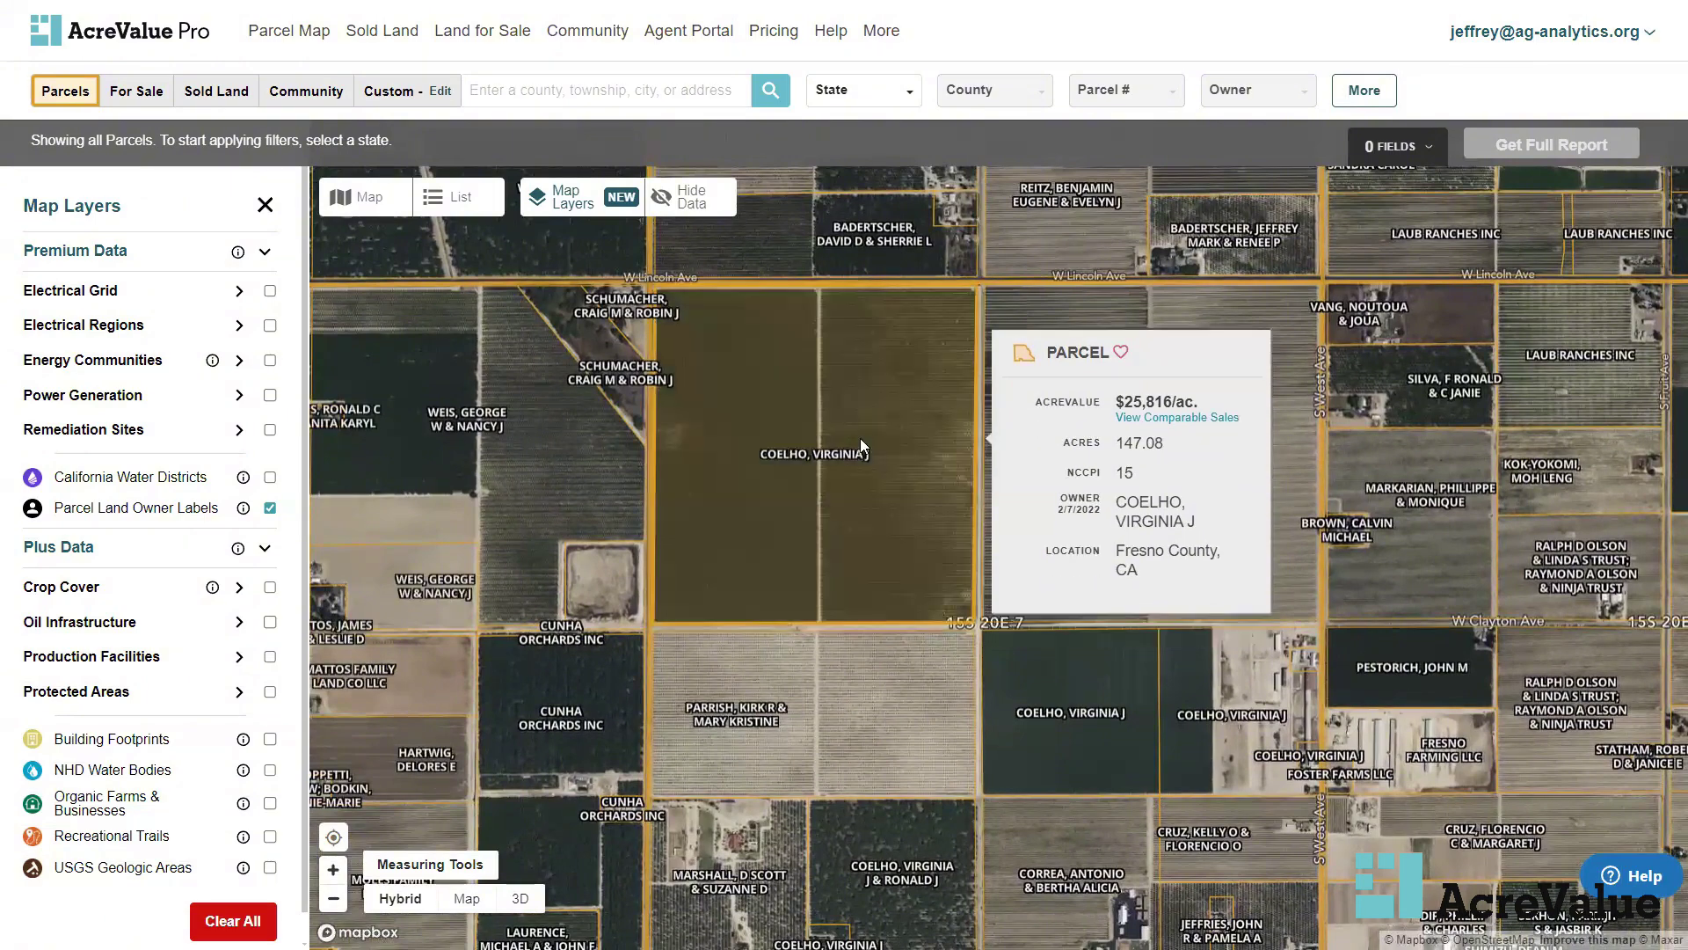
left_click(862, 448)
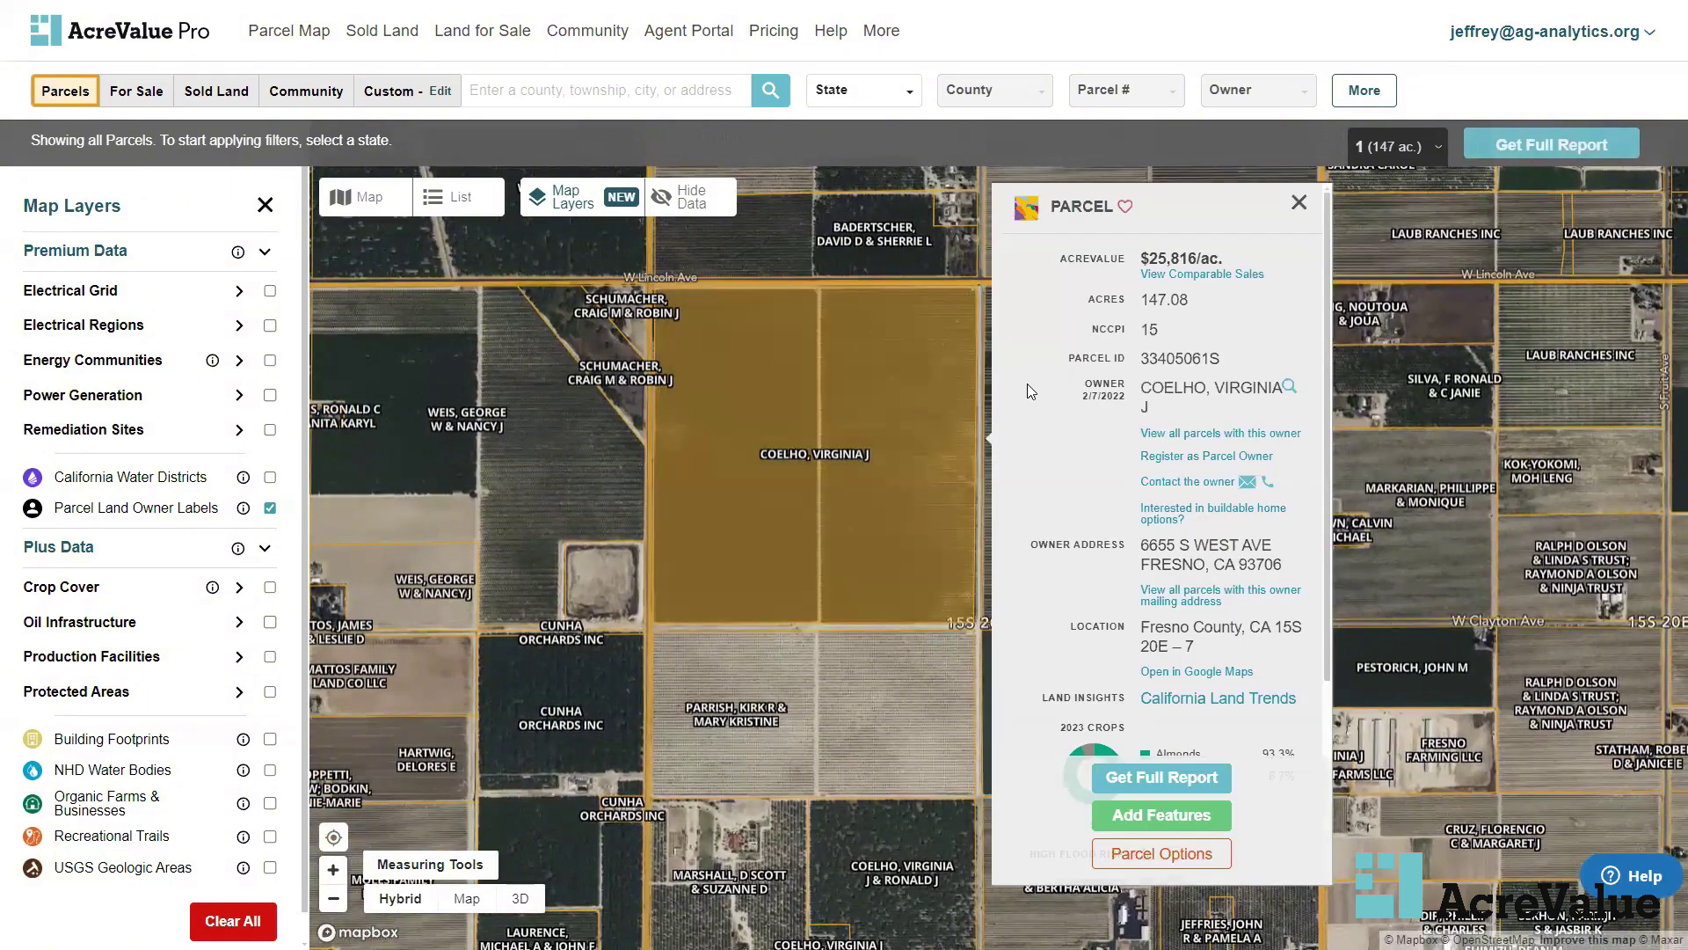
left_click(1298, 204)
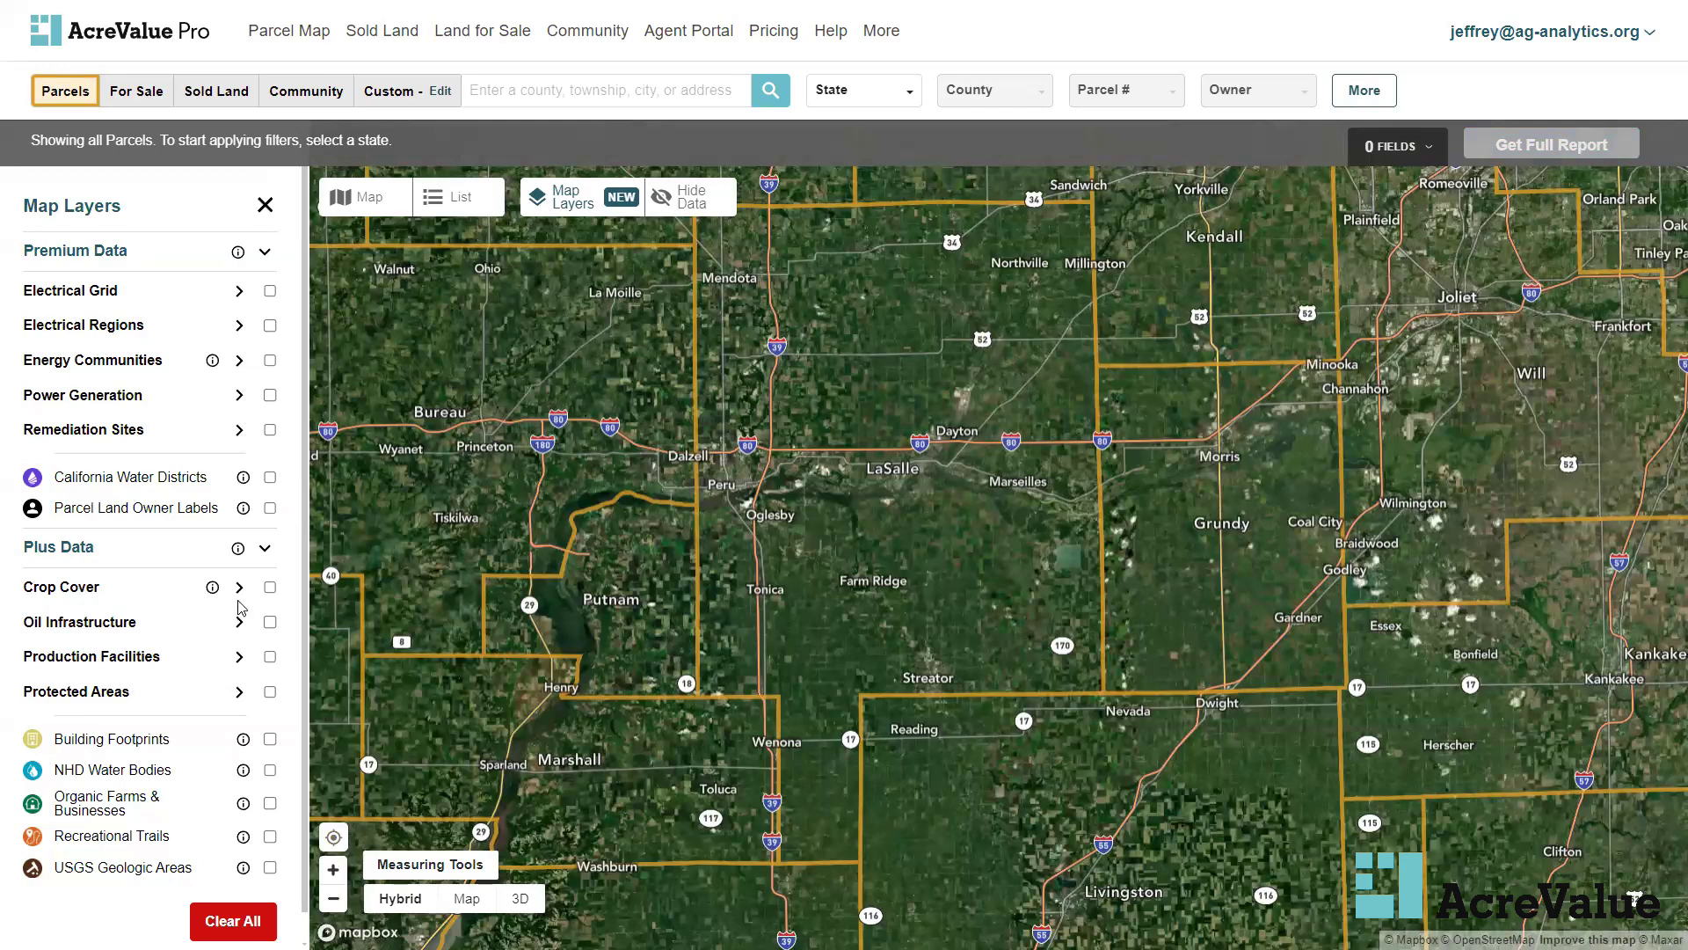
Turn on the 2023 Crop Cover layer and display it over the fields east of Grand Ridge, Illinois
left_click(270, 588)
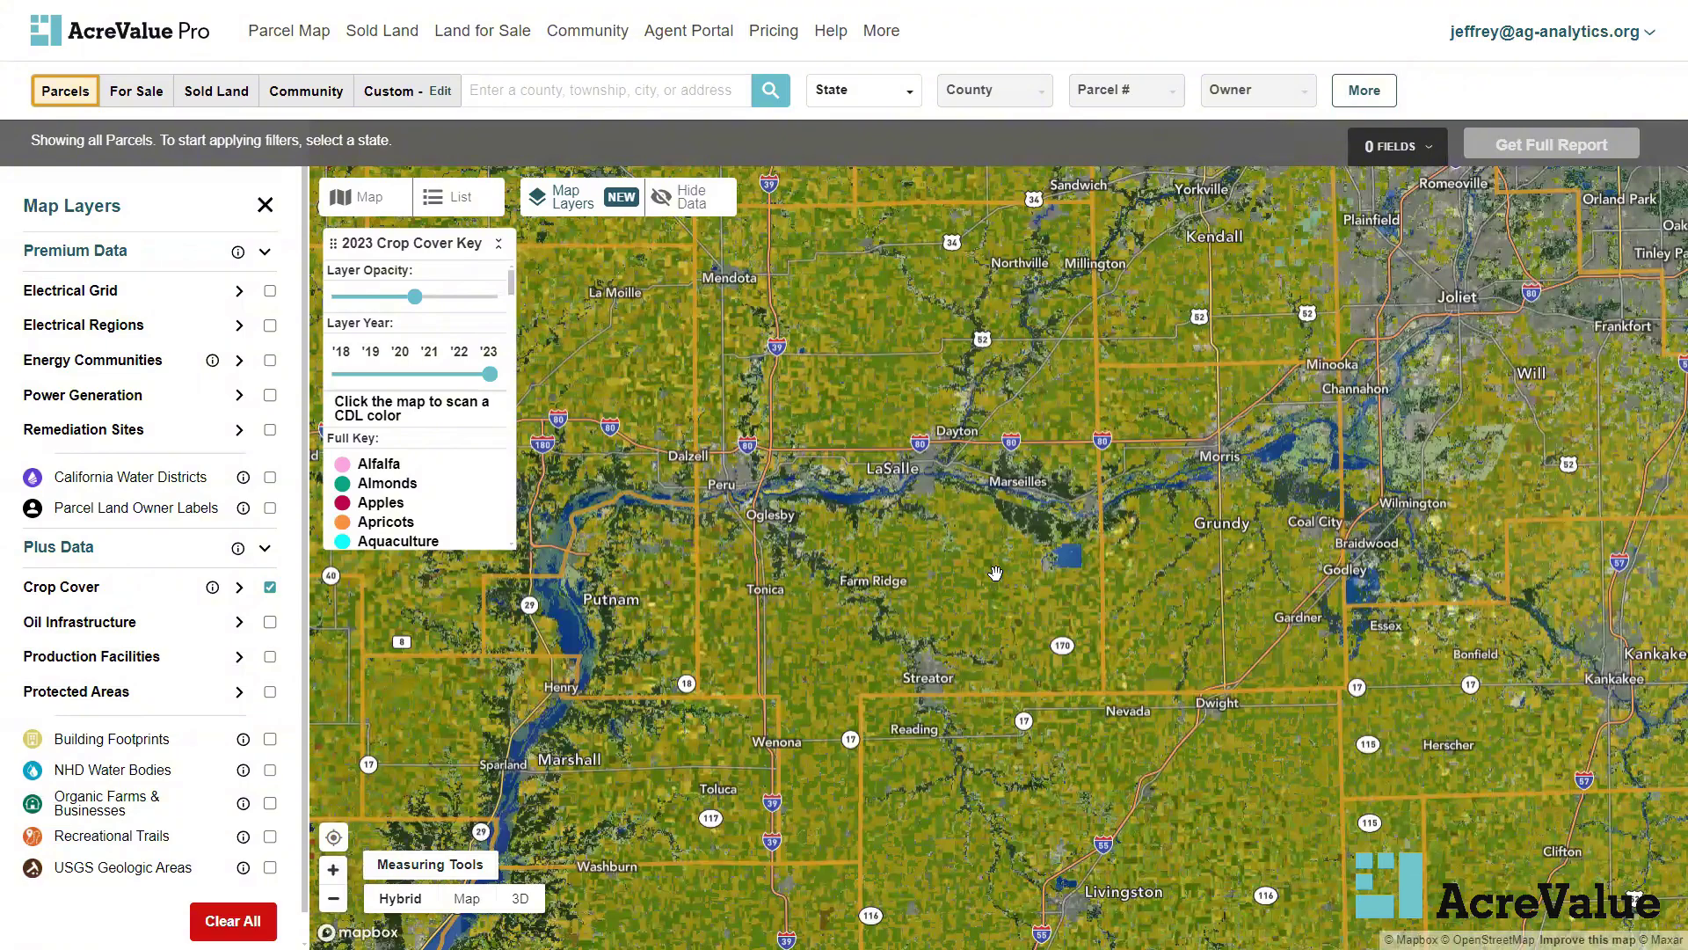
scroll(996, 574, "up", 3)
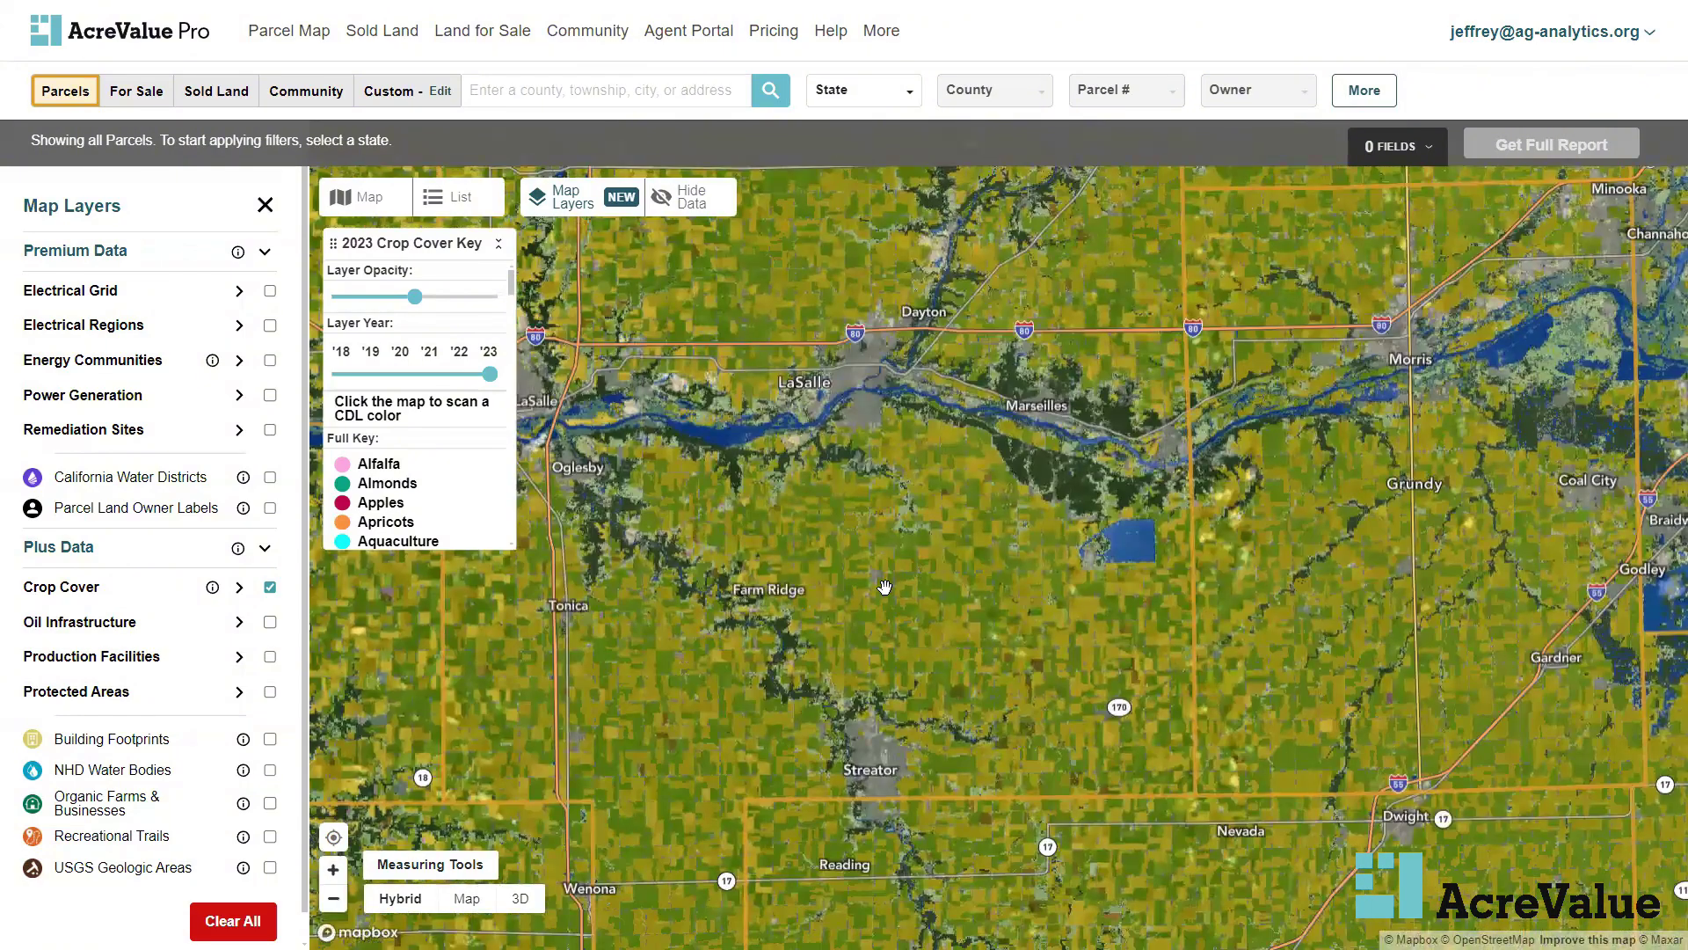
scroll(885, 588, "up", 5)
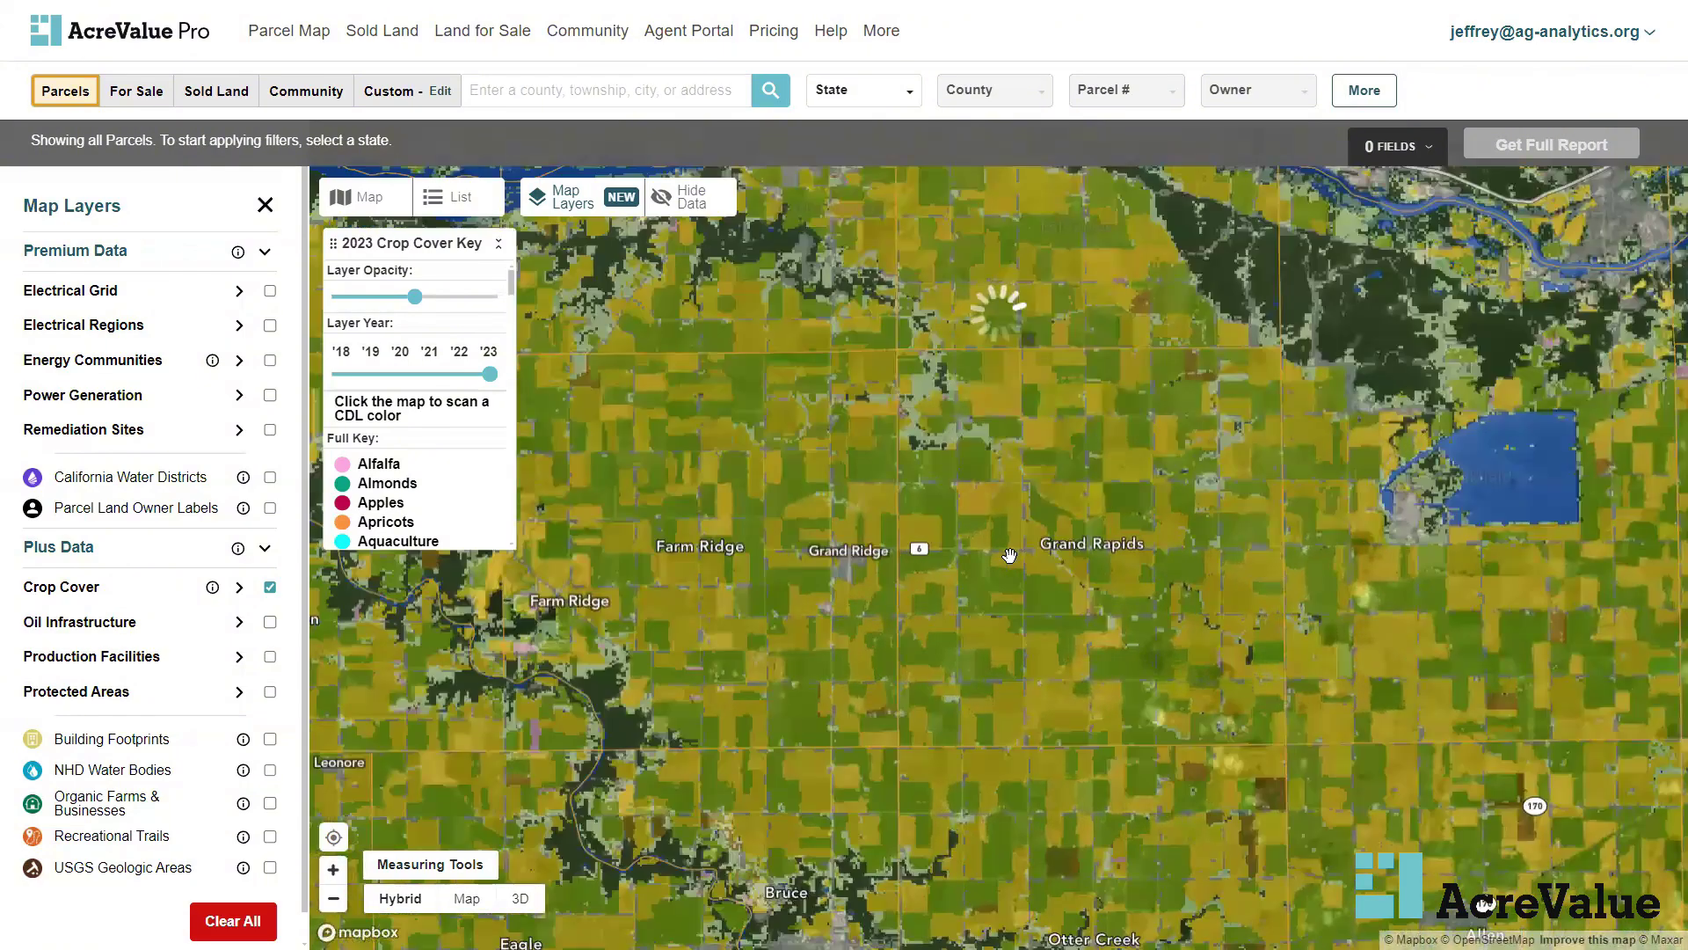
scroll(1012, 552, "up", 5)
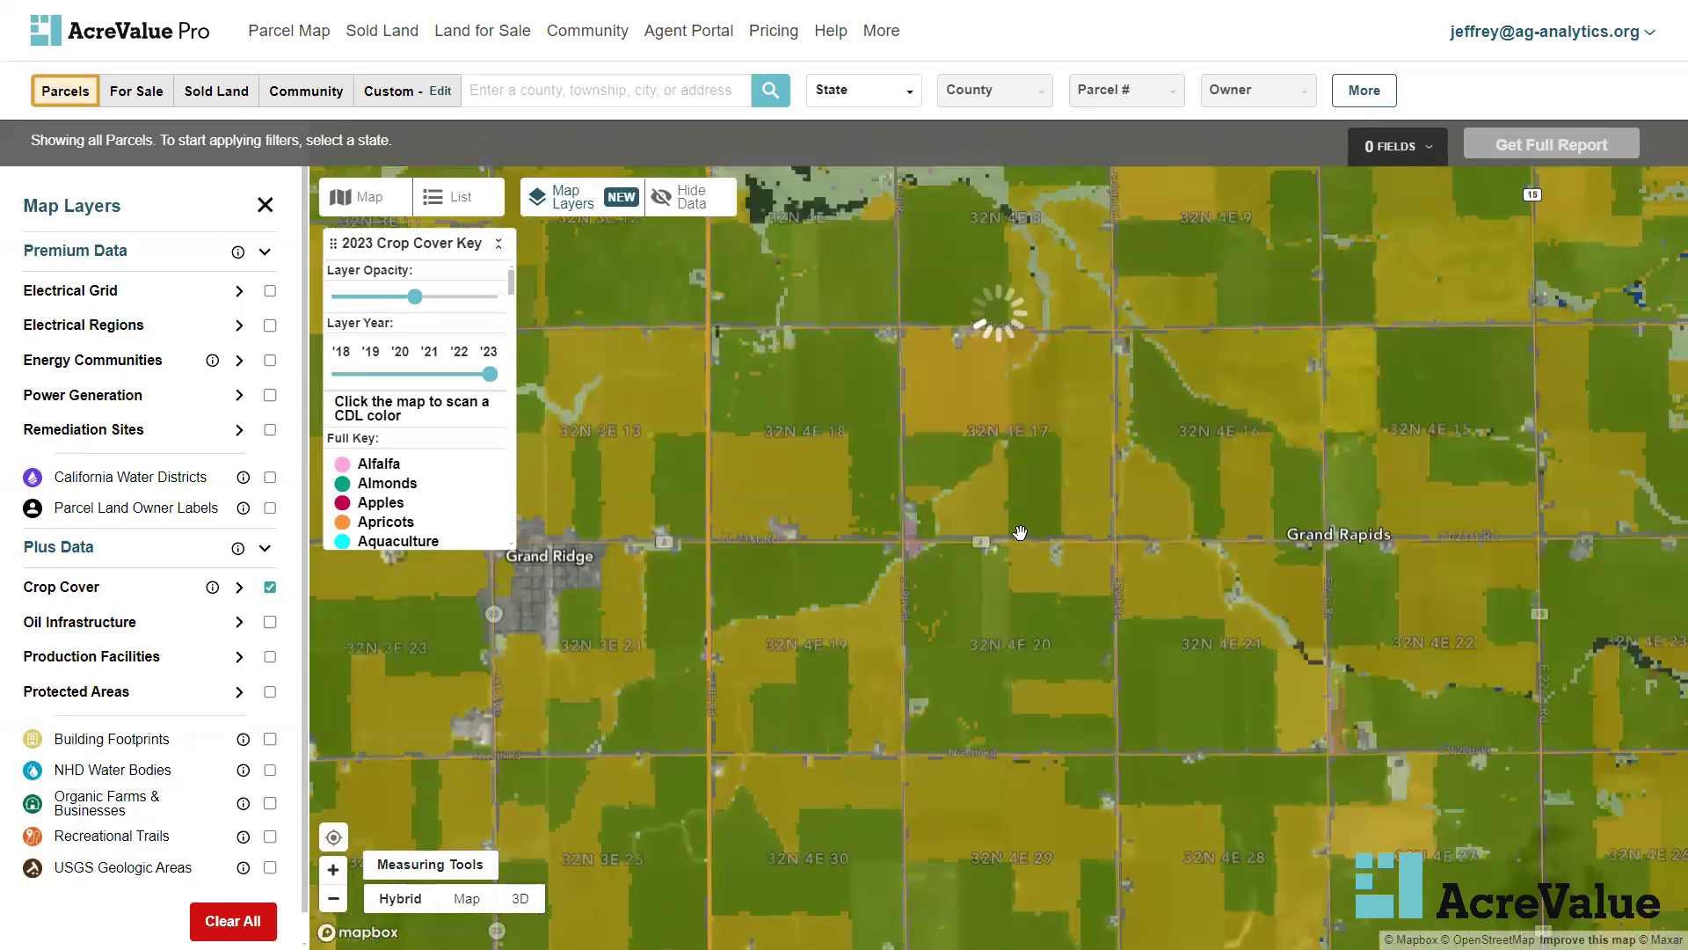
scroll(977, 492, "up", 4)
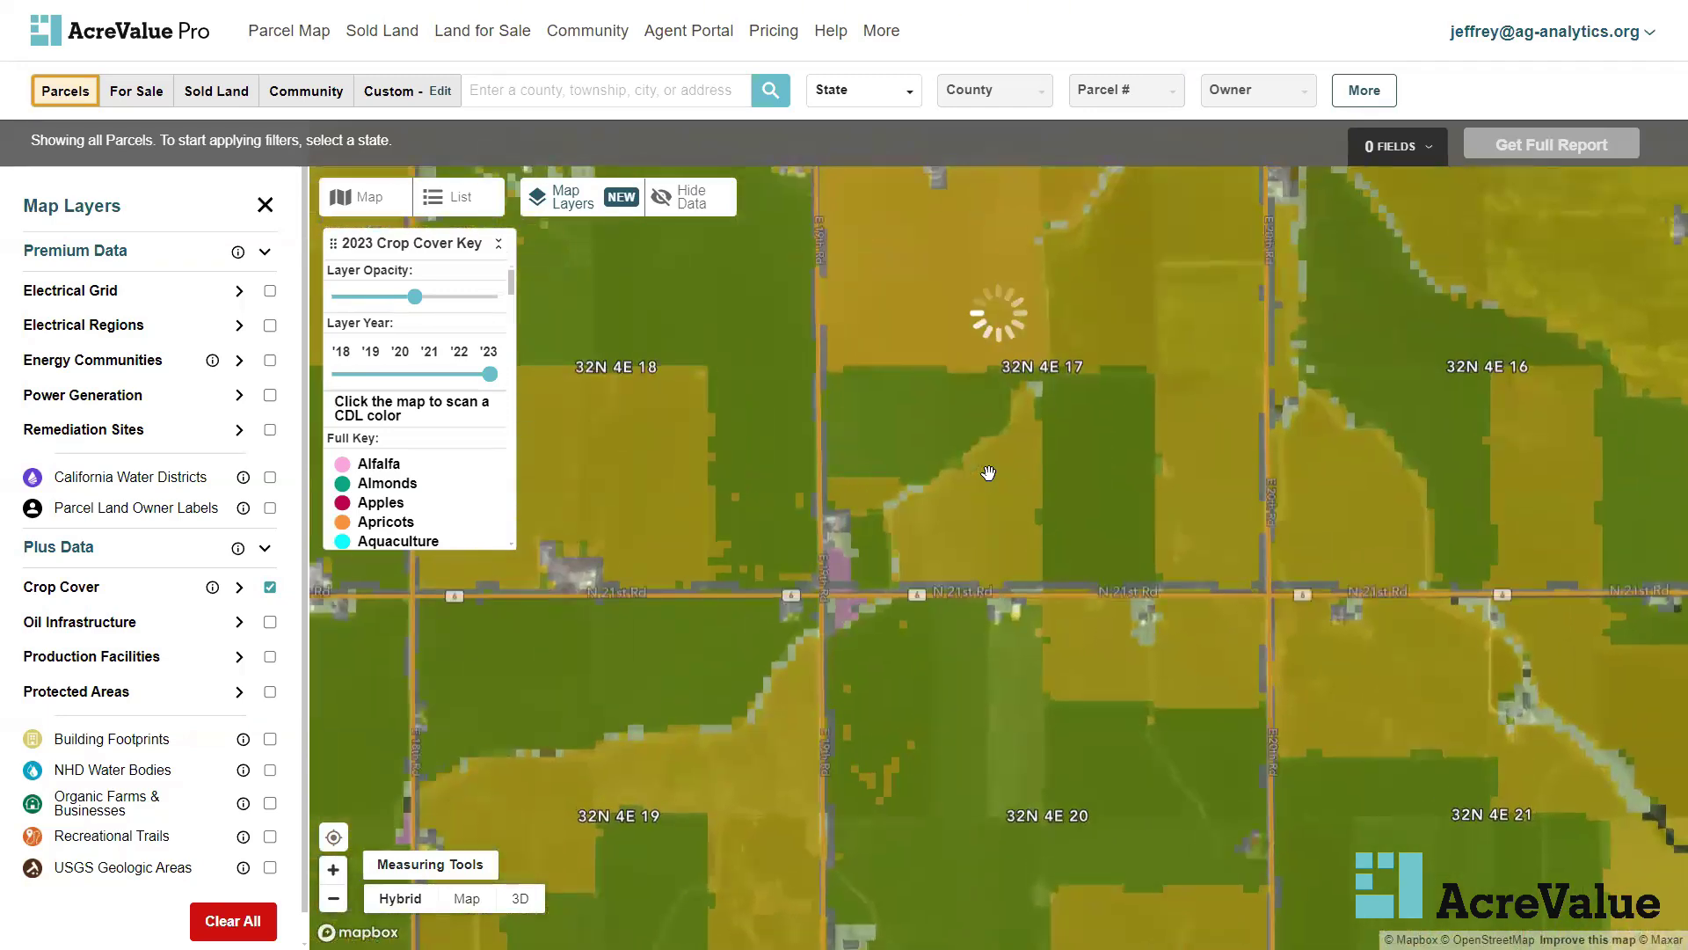
Scan the crop cover of the 77.95-acre parcel in section 32N 4E 18, and close the parcel details and crop result
left_click(989, 479)
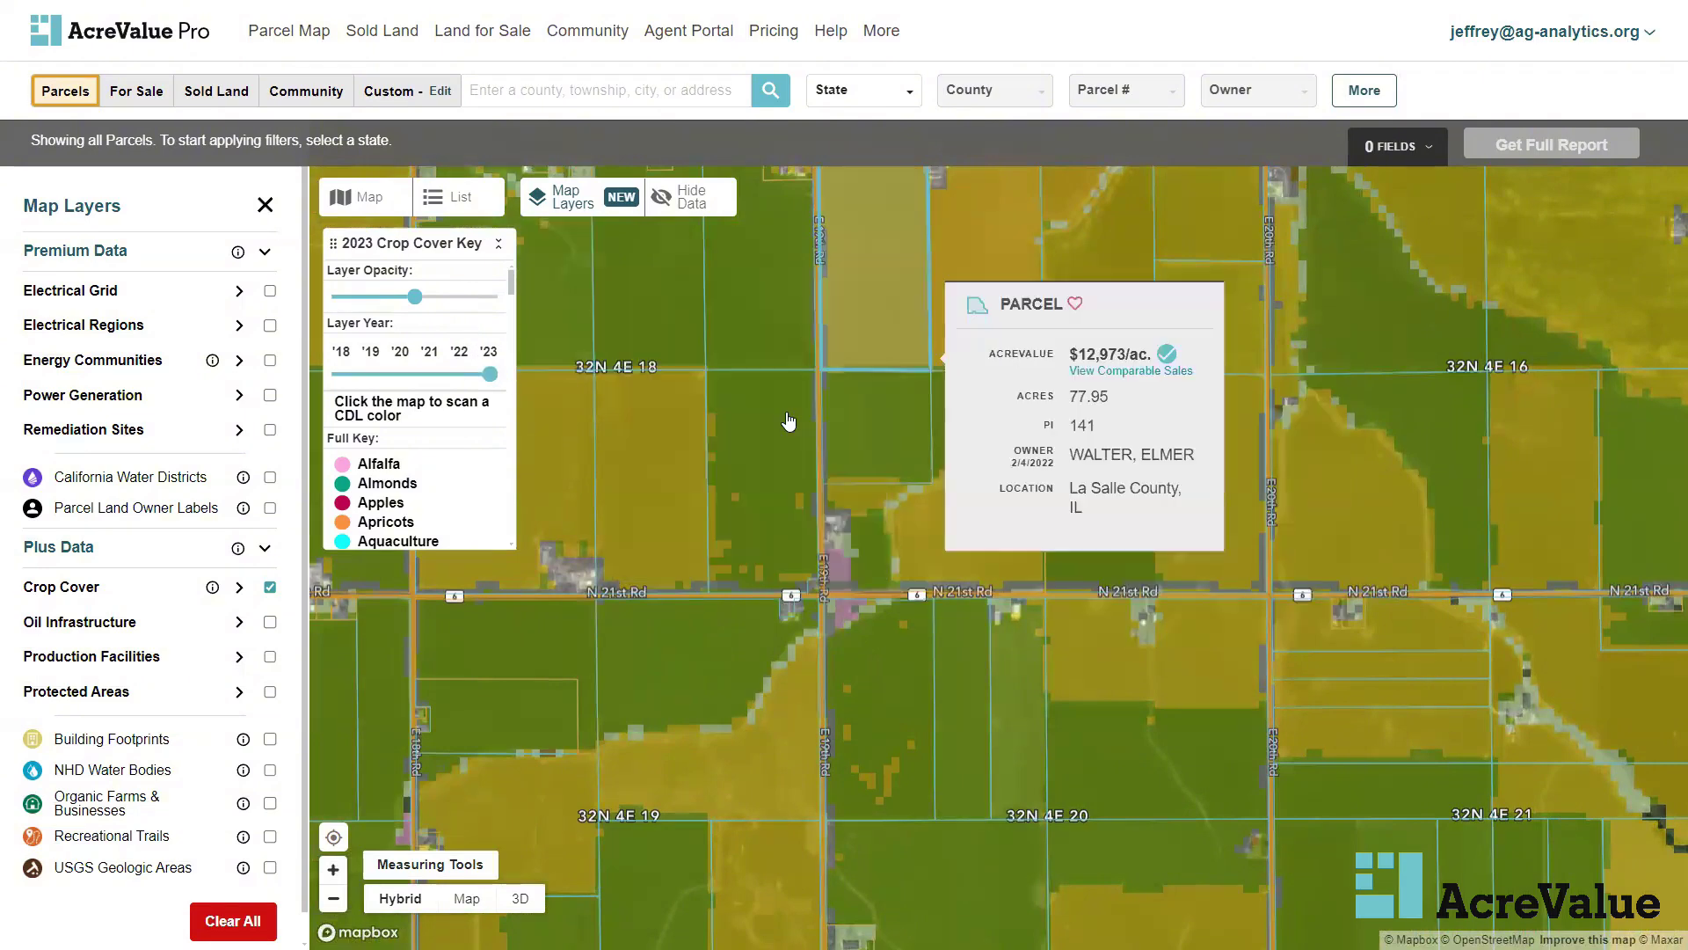
left_click(783, 421)
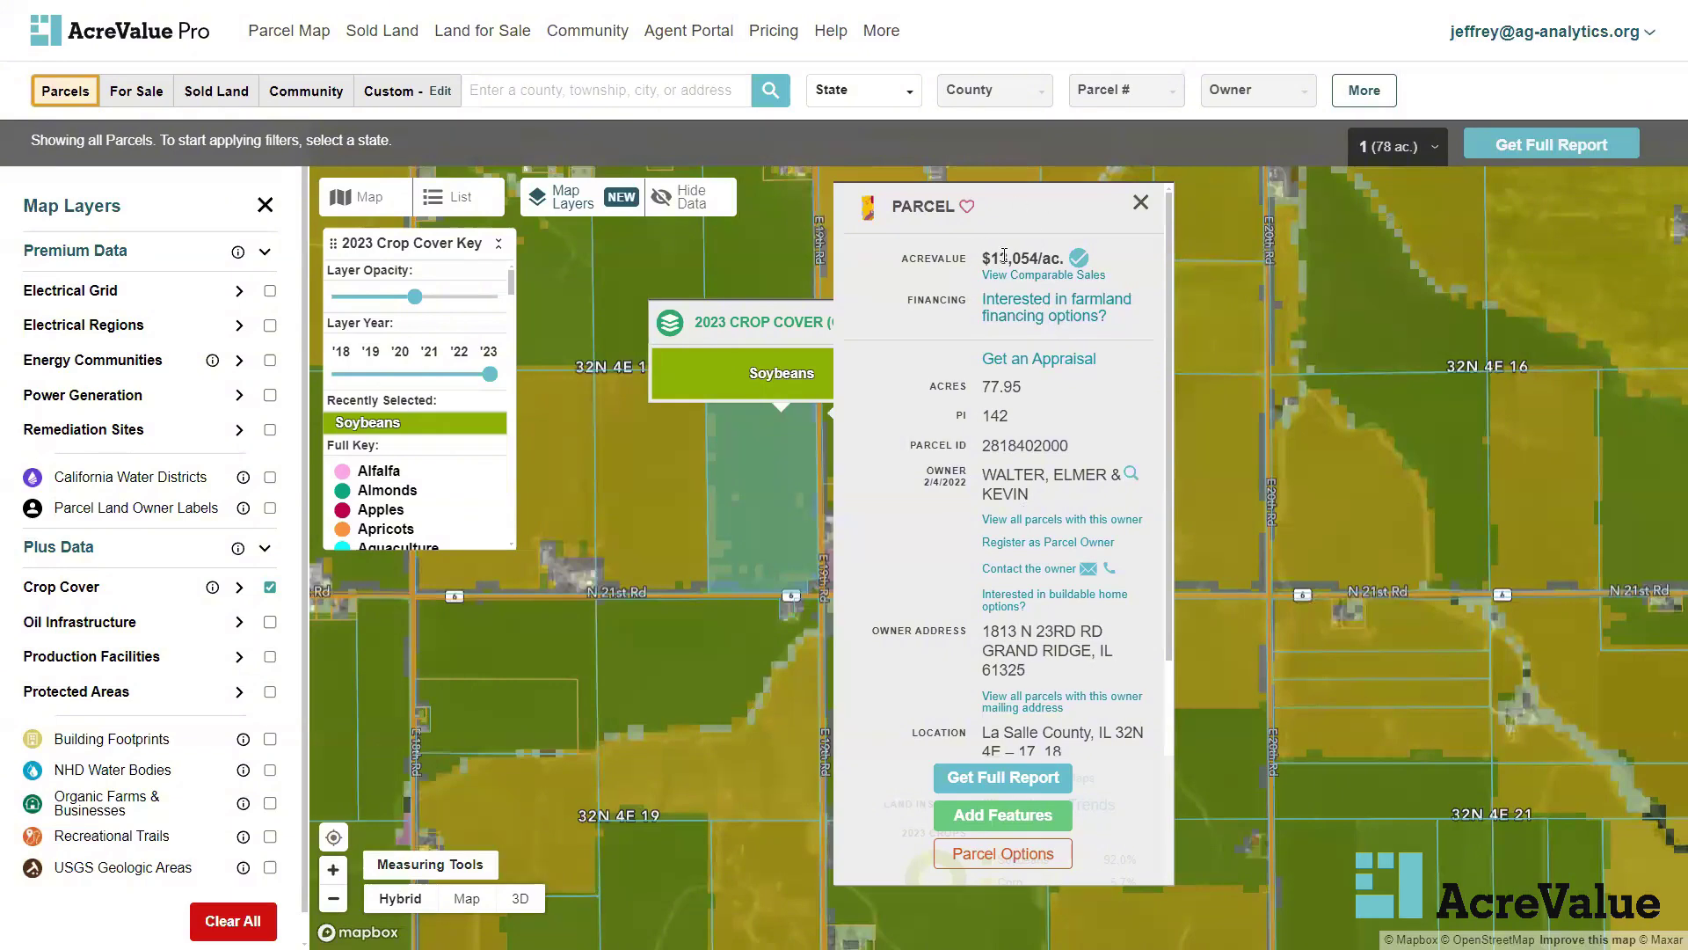
left_click(1141, 202)
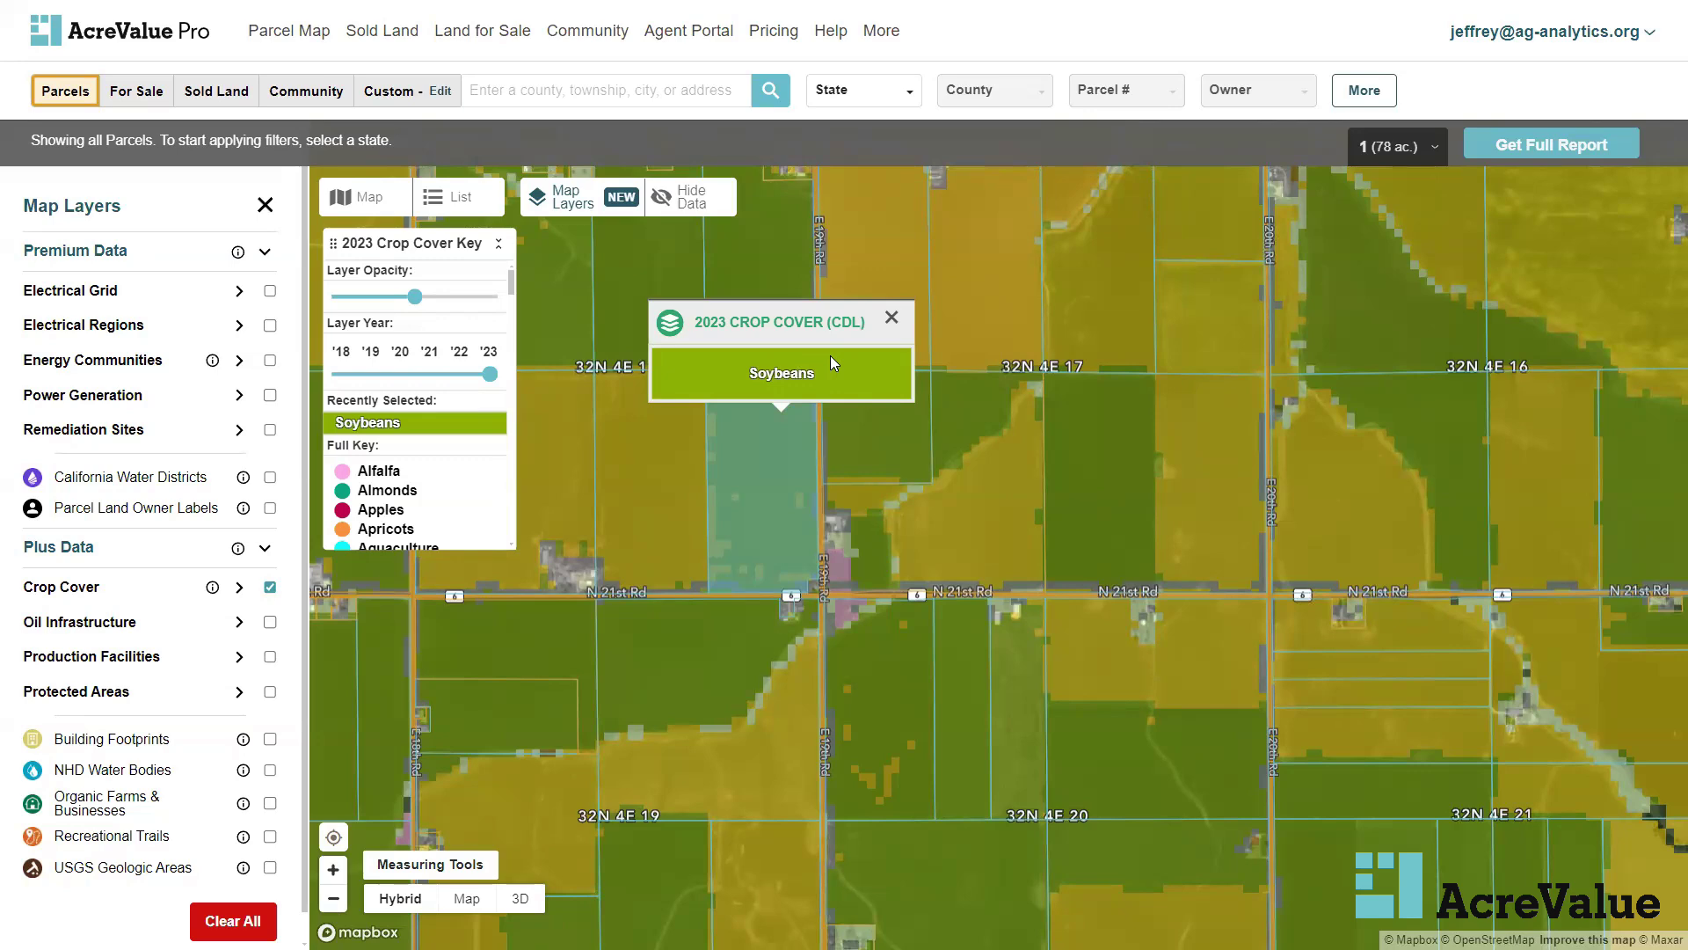
left_click(891, 317)
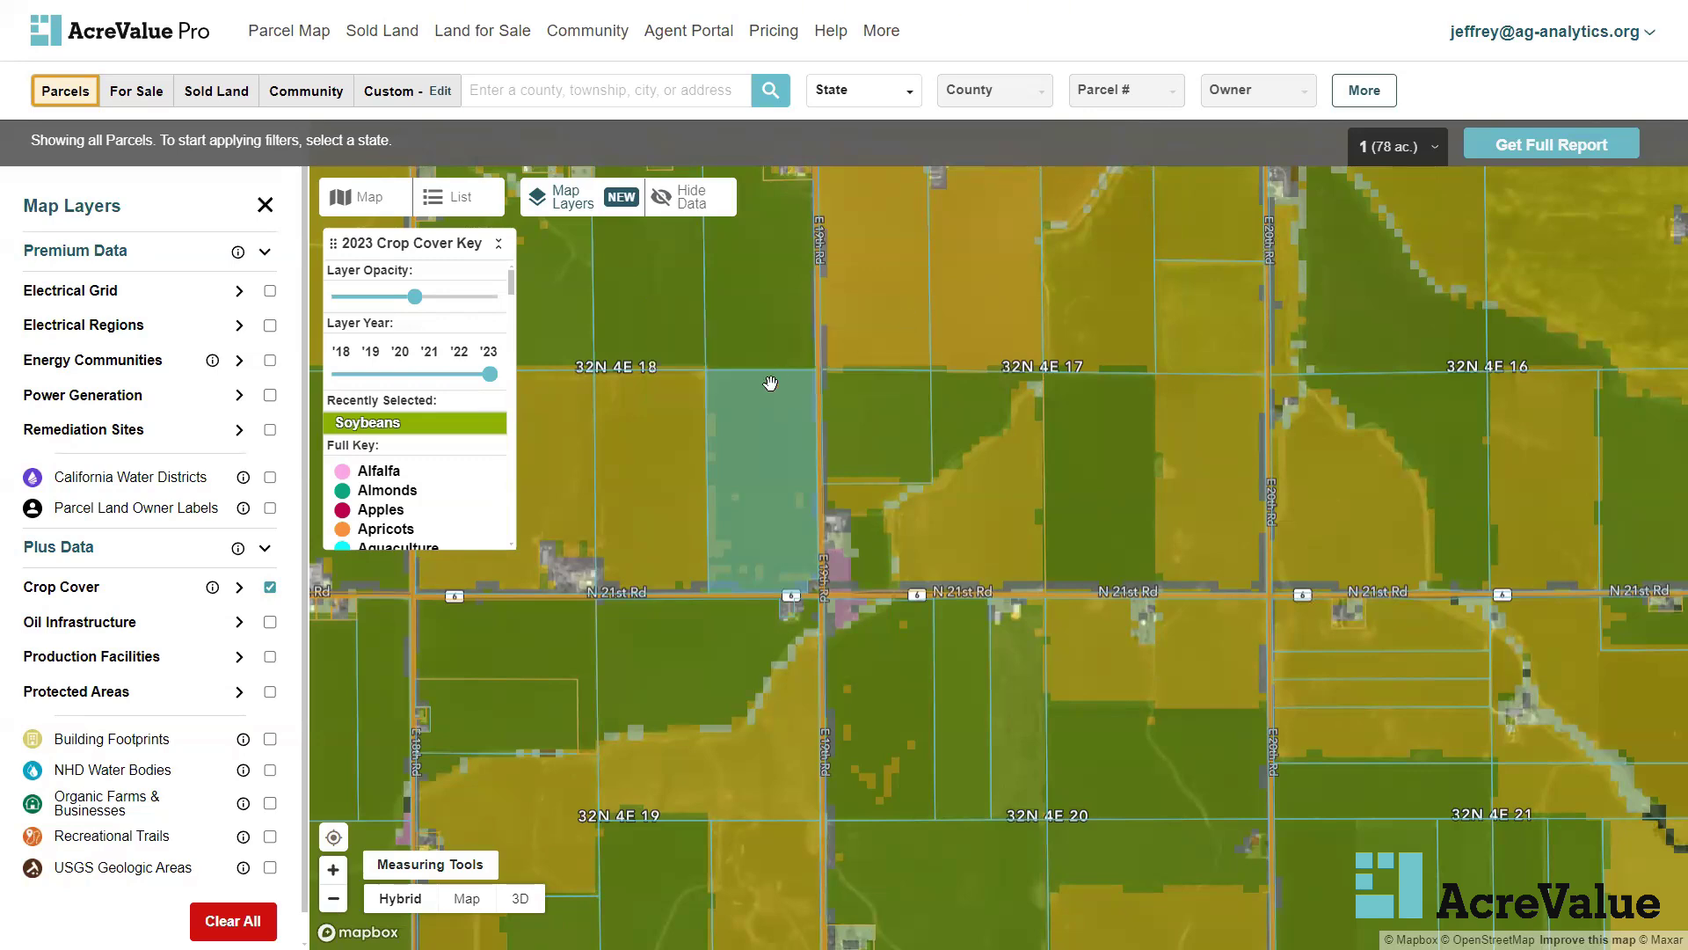
Check the 2023 crop cover of the 79.90-acre parcel in section 32N 4E 18, and close its details
left_click(649, 450)
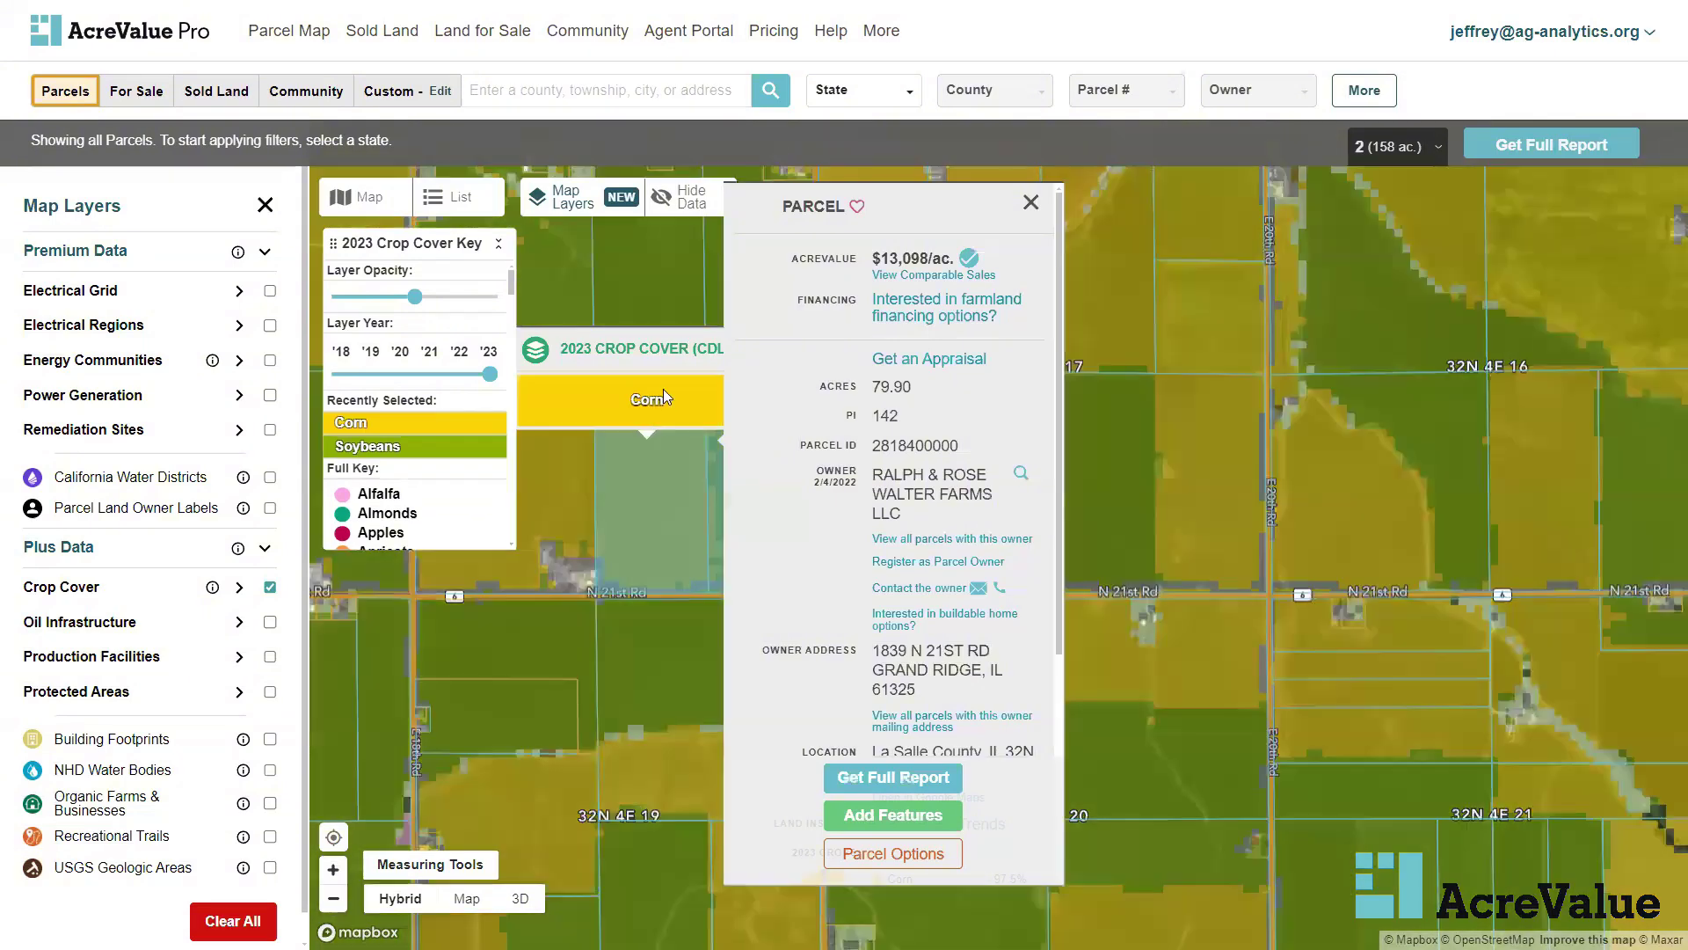
left_click(1031, 204)
left_click(753, 337)
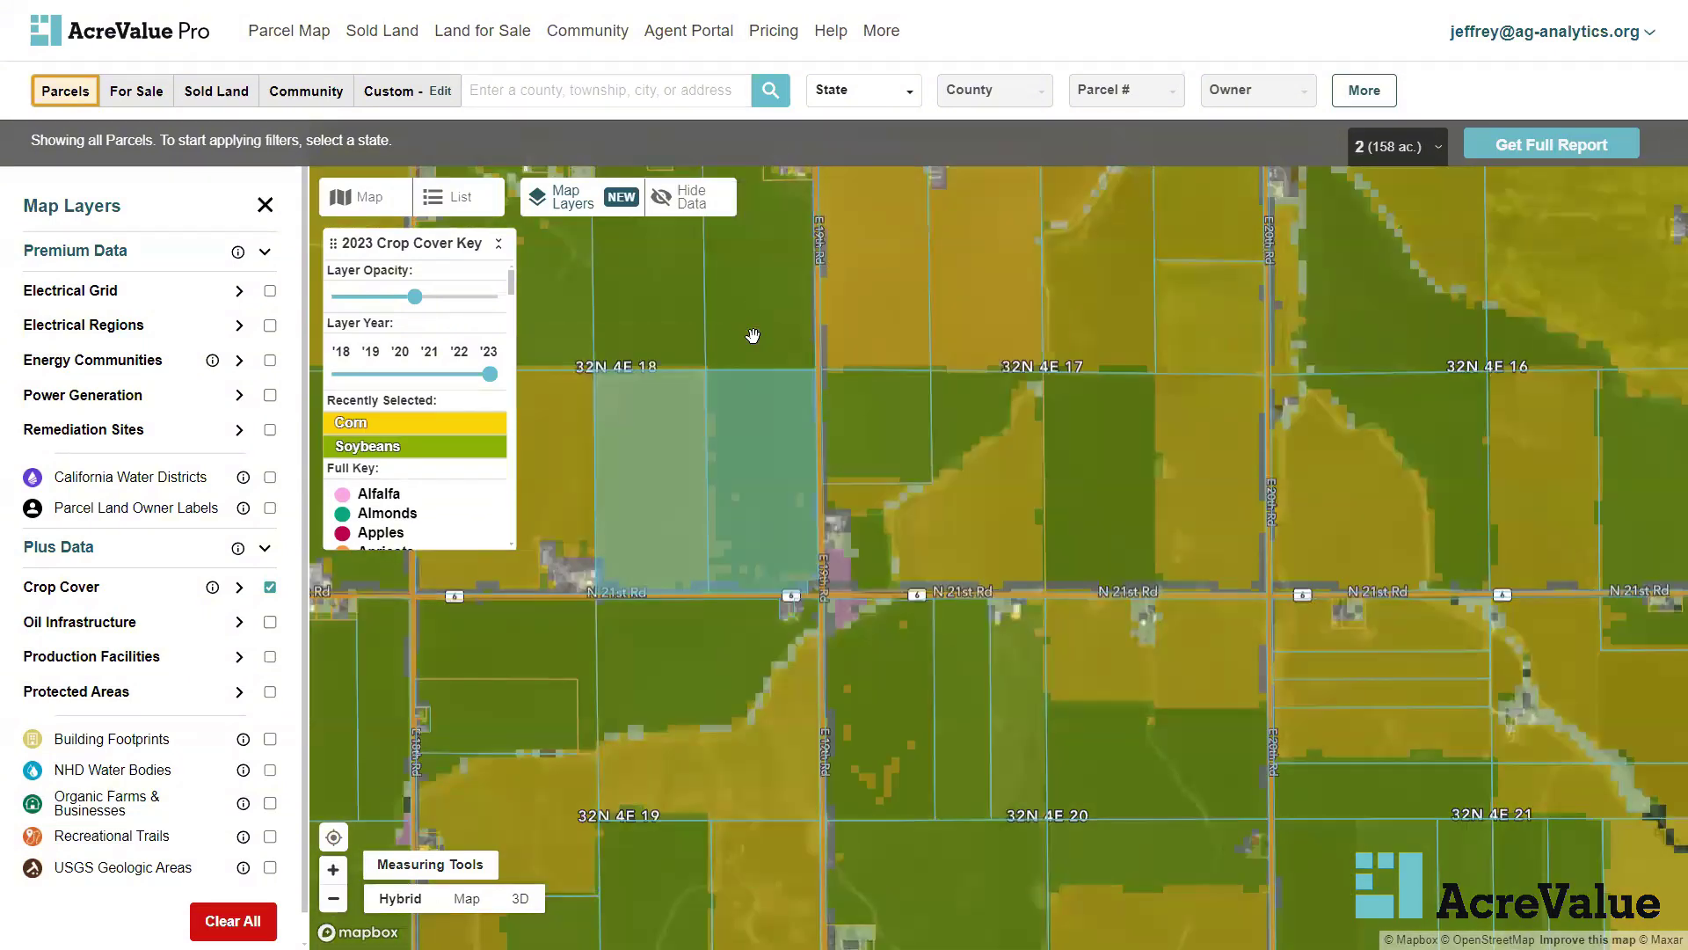
left_click(1048, 257)
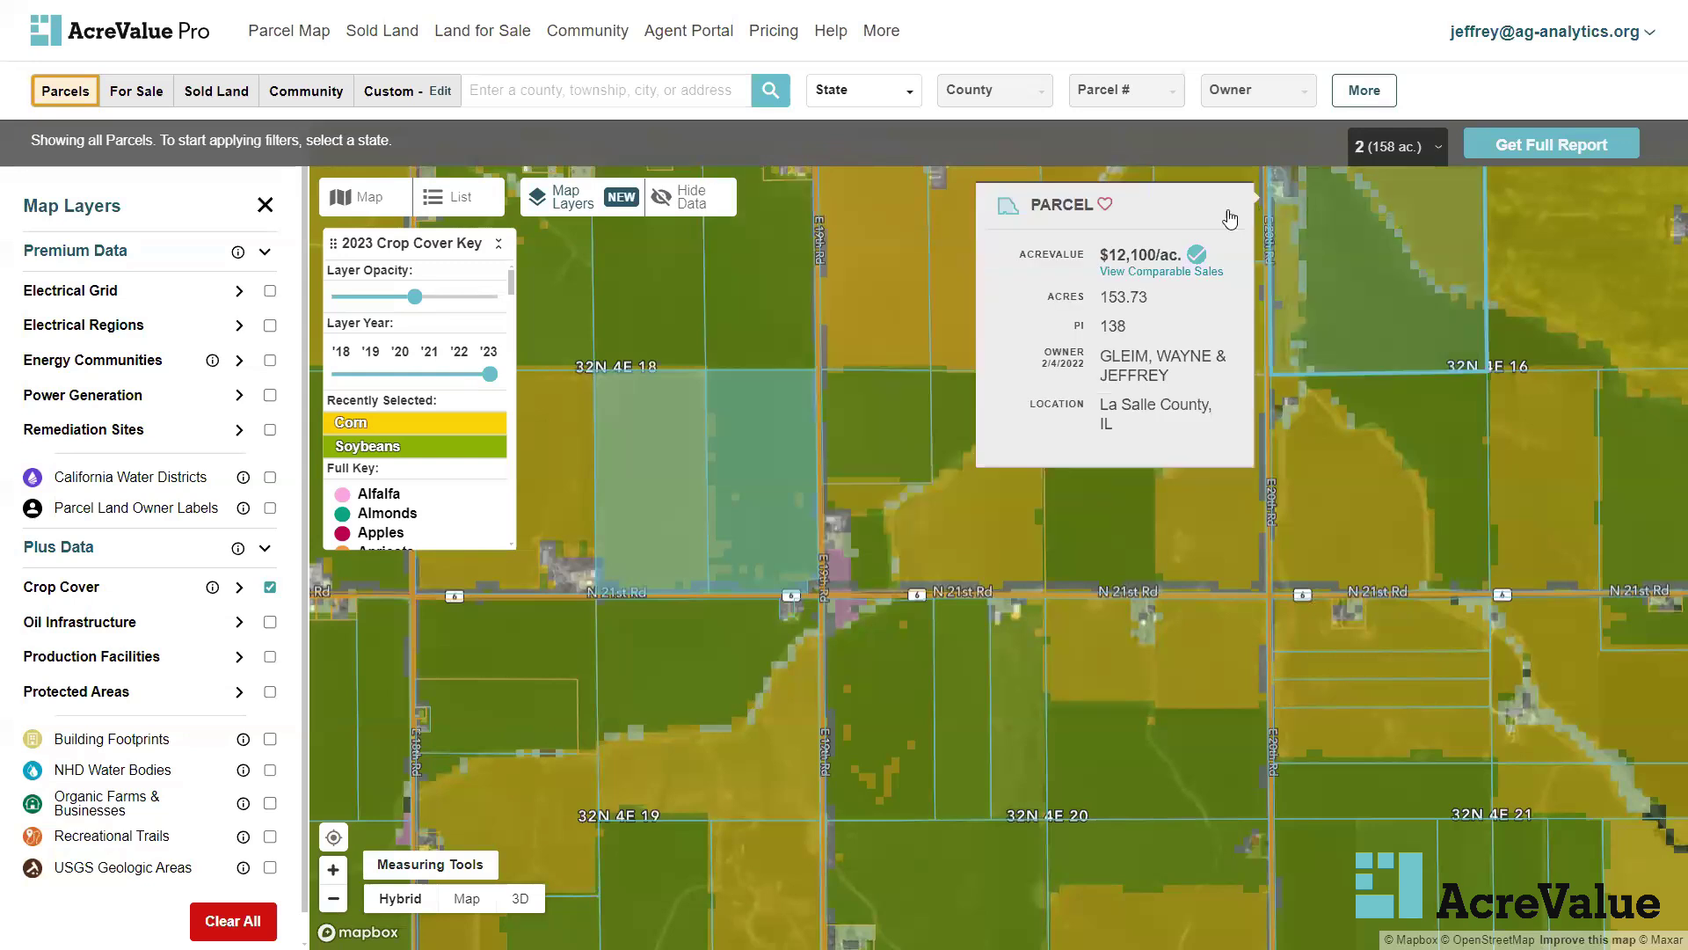
Step the Crop Cover layer year back to 2022 and 2021, and clear the two selected parcels
left_click(489, 373)
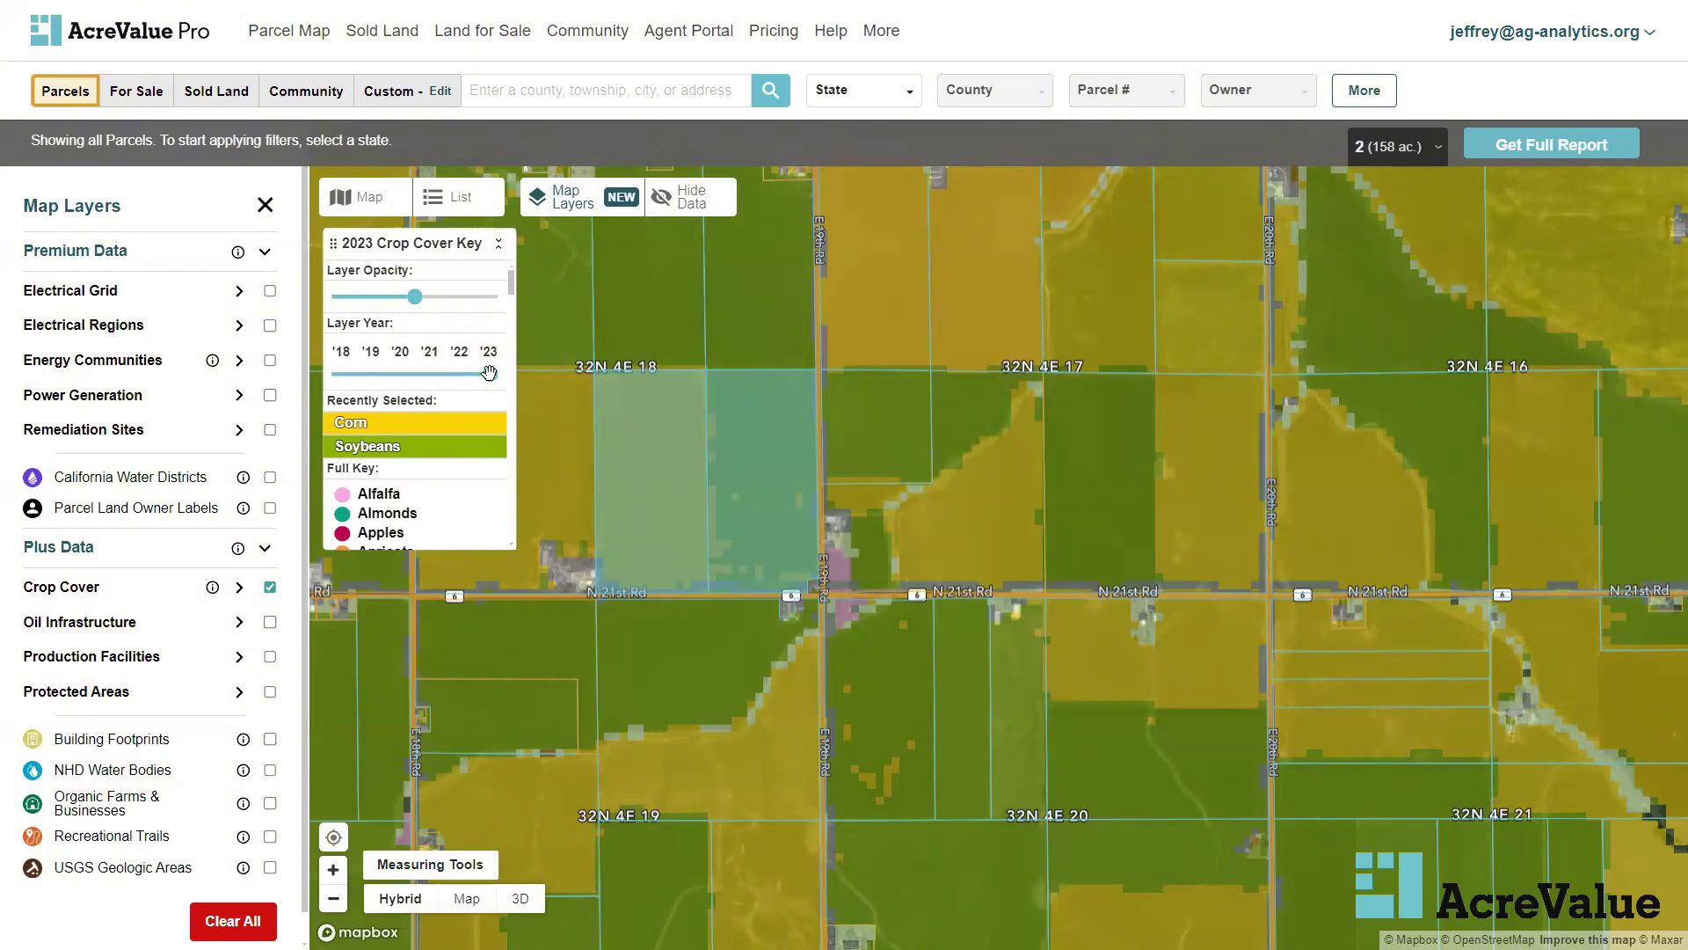
left_click_drag(490, 374, 462, 375)
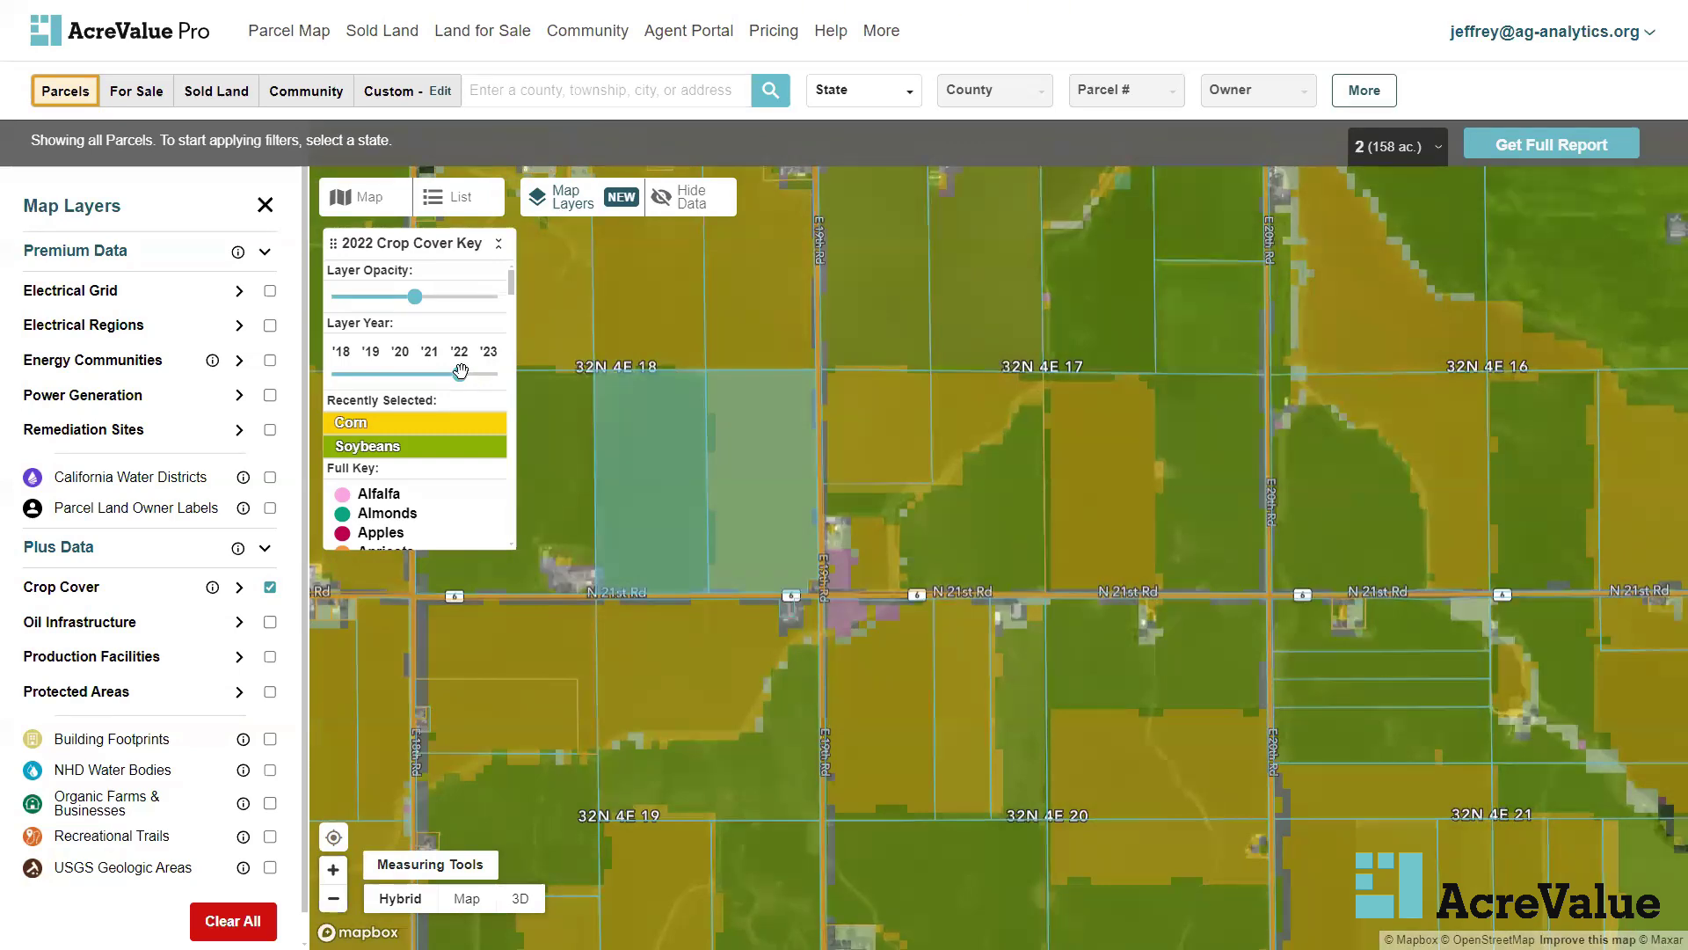
left_click_drag(460, 372, 430, 374)
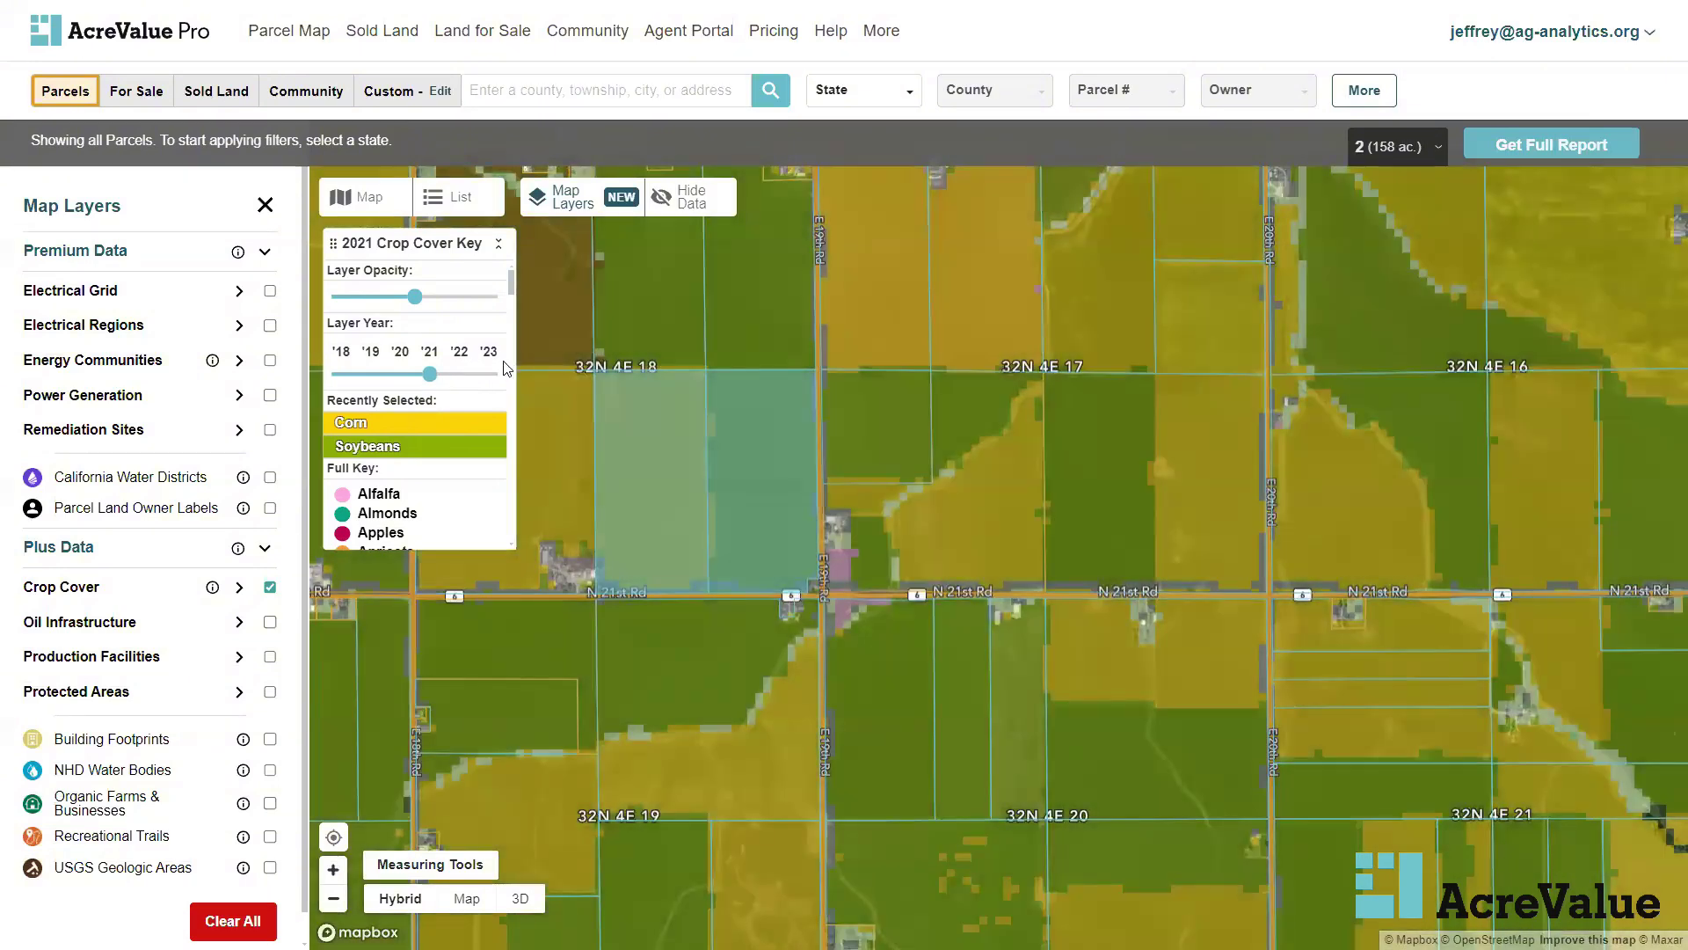
left_click(1386, 148)
left_click(1433, 151)
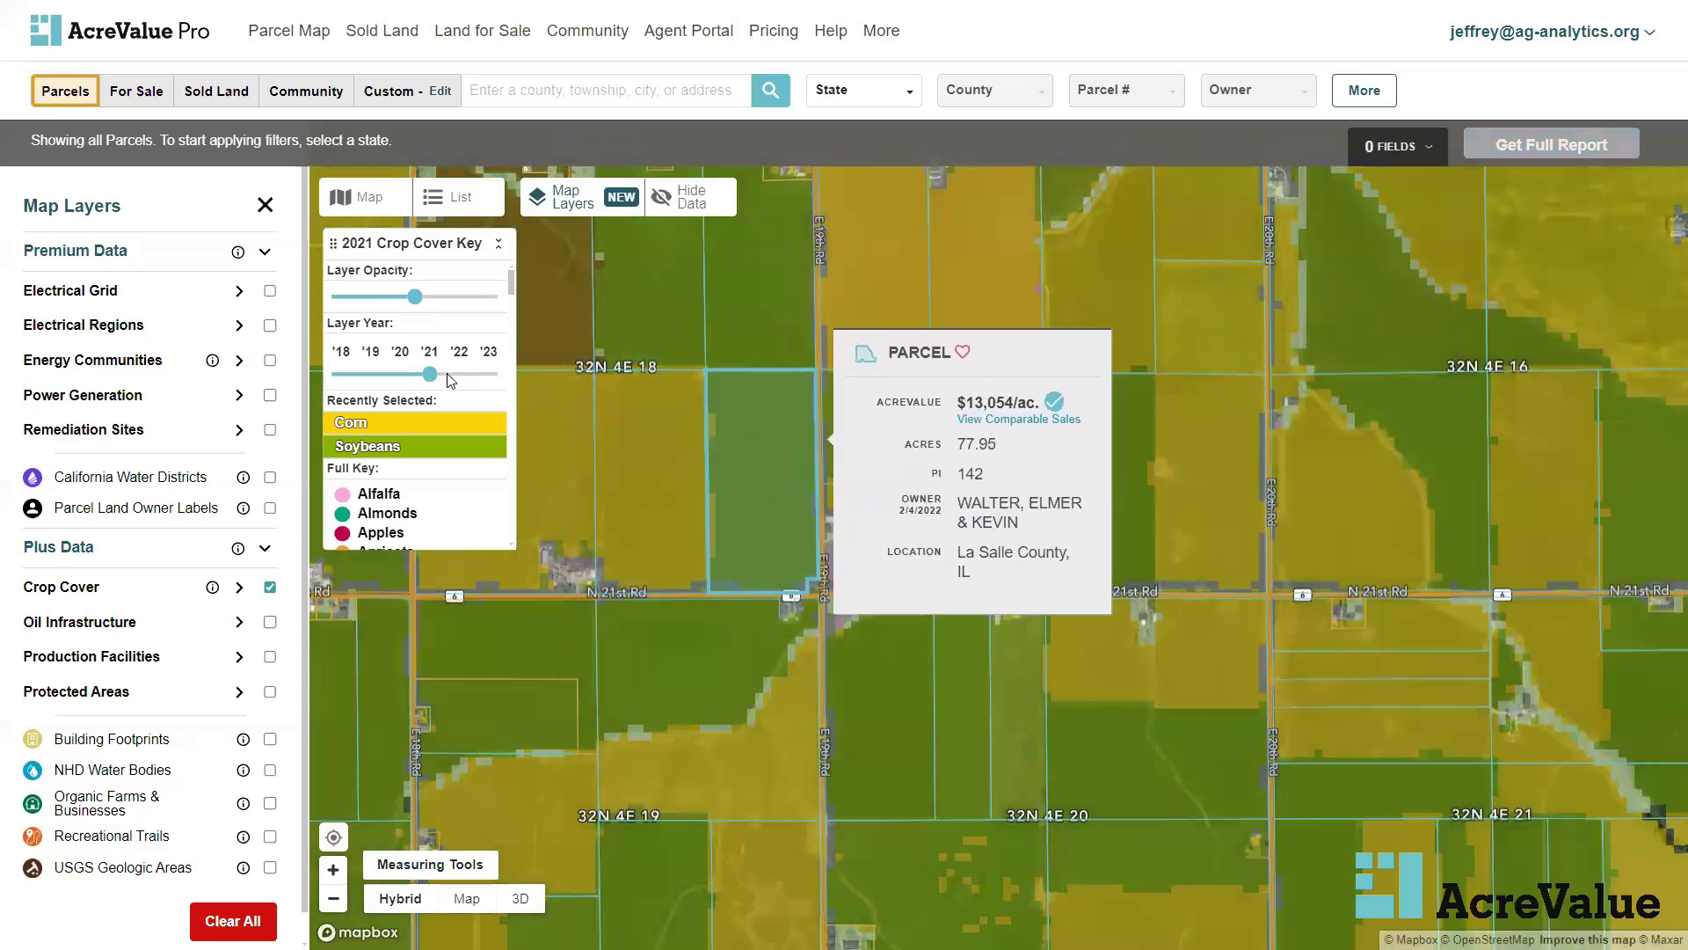
Compare the 2022 and 2023 crop cover on the 77.95-acre parcel north of N 21st Rd
left_click_drag(430, 374, 459, 373)
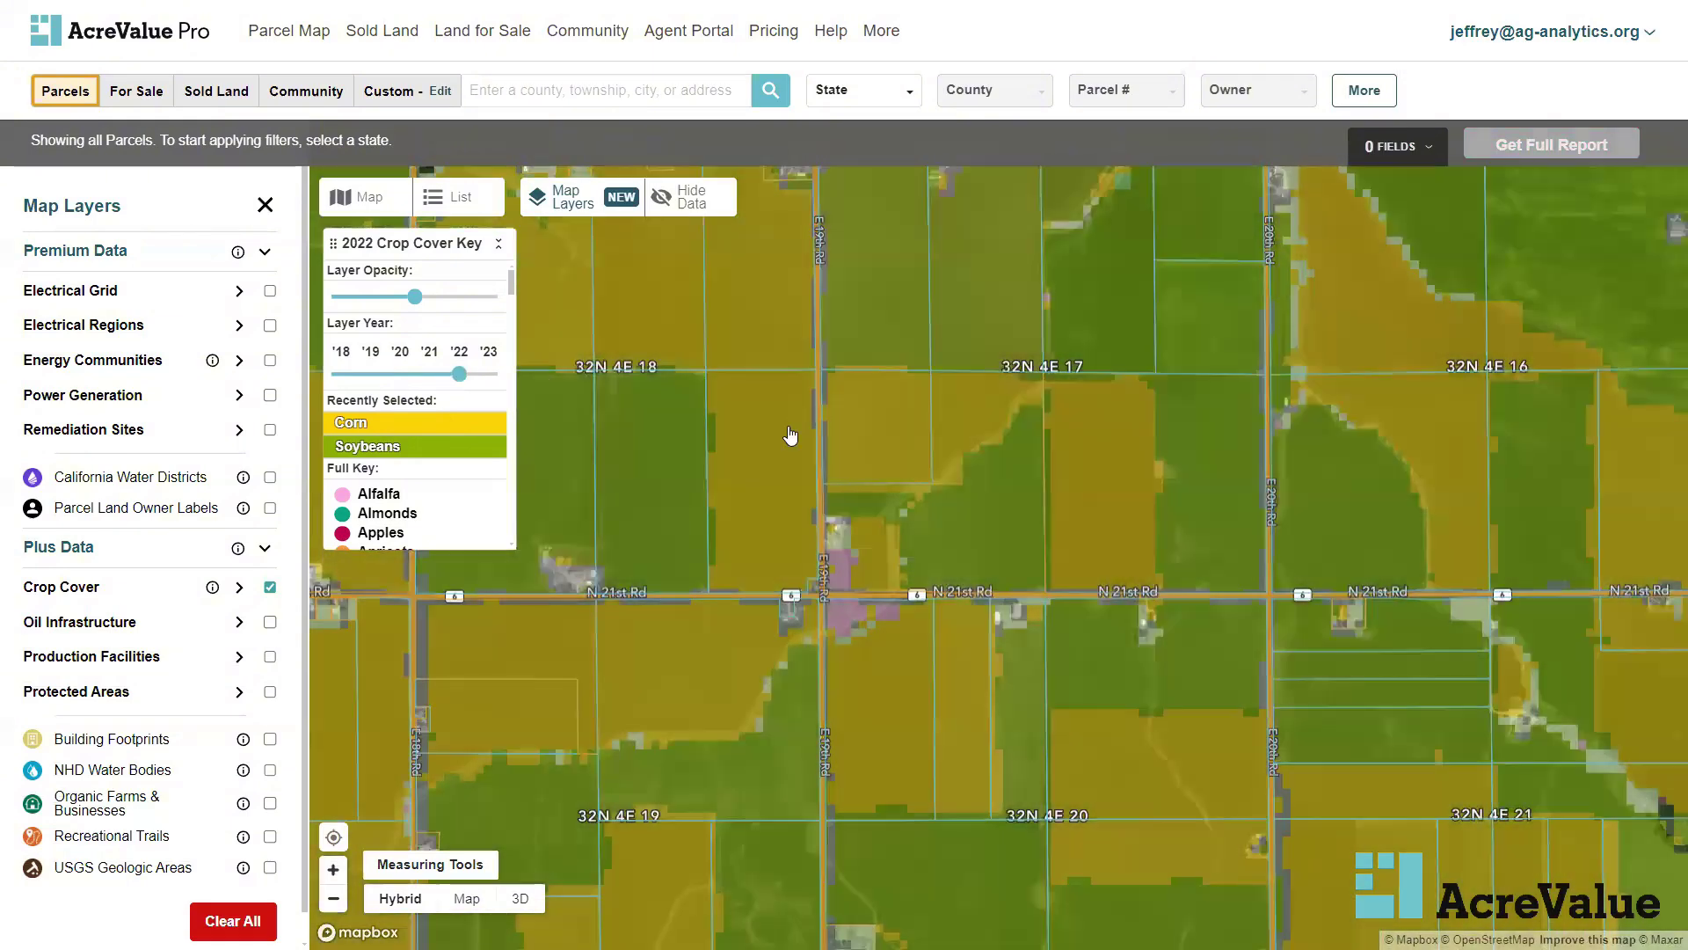
mouse_move(783, 440)
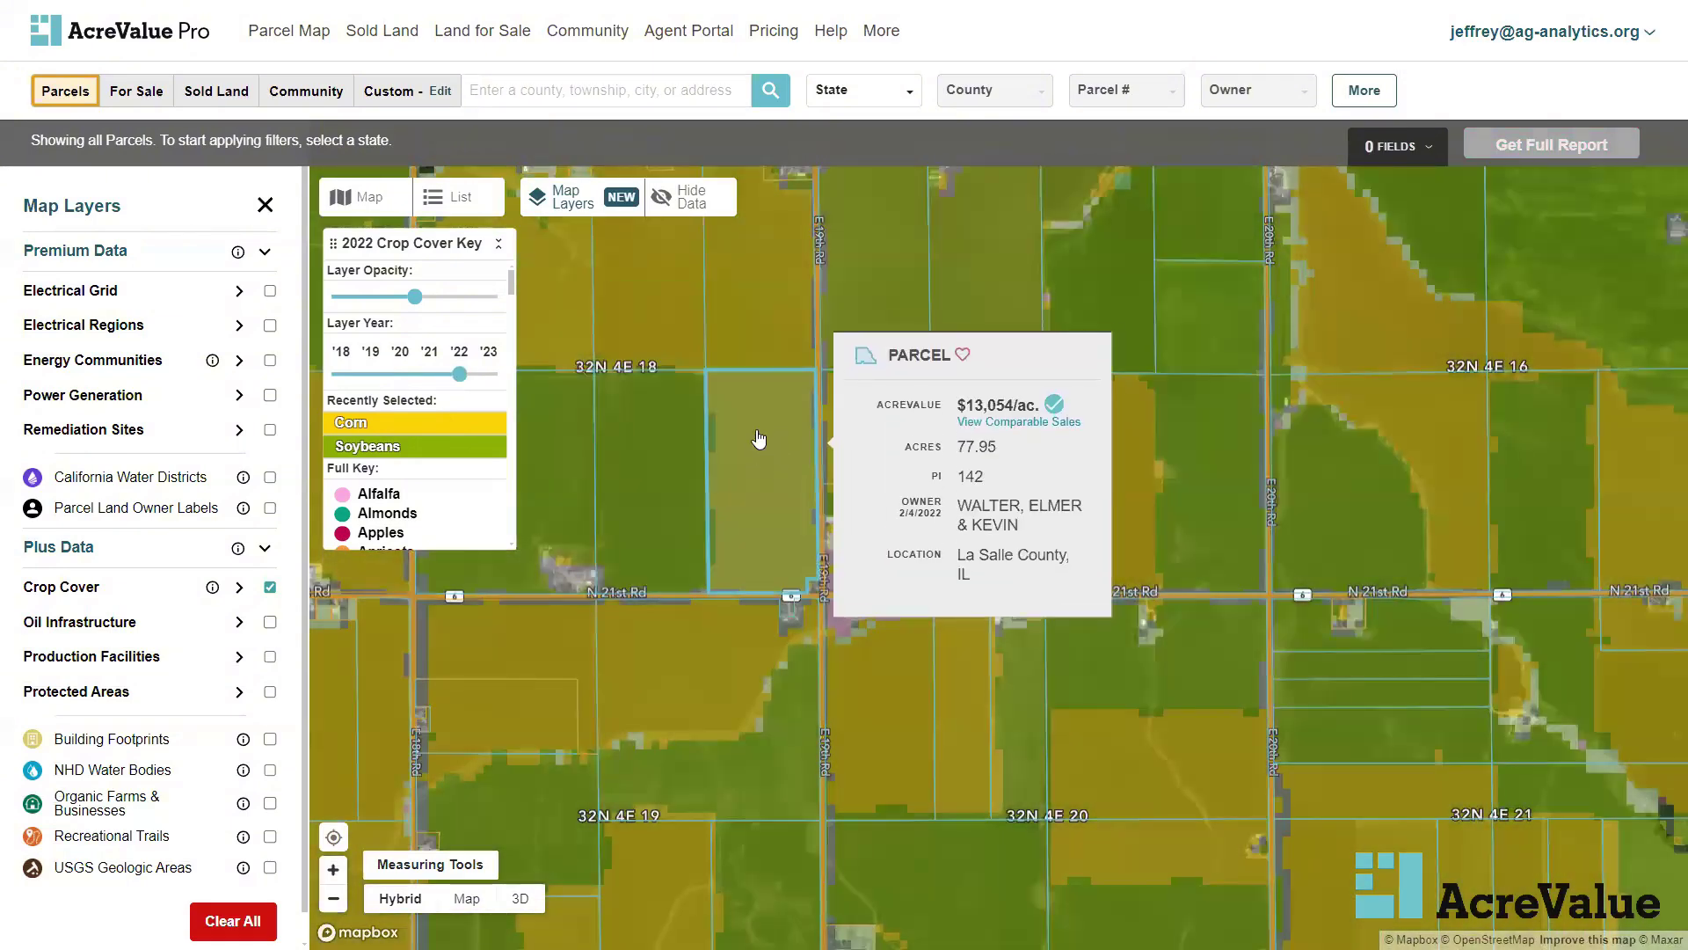
left_click_drag(459, 373, 487, 373)
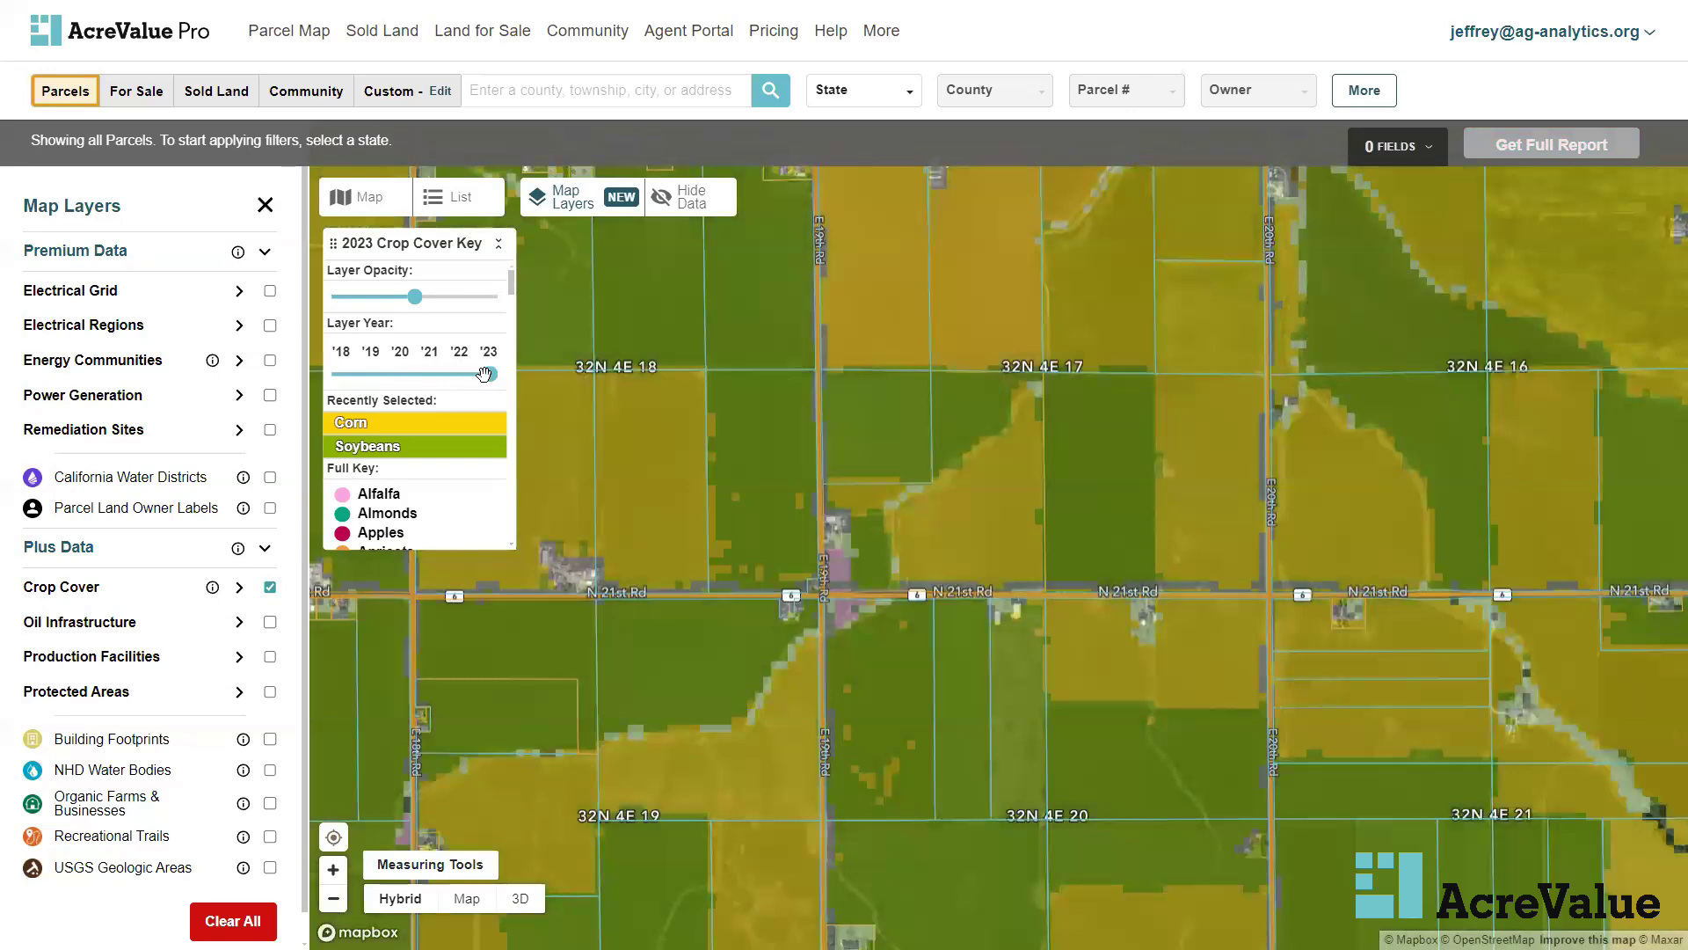
mouse_move(757, 433)
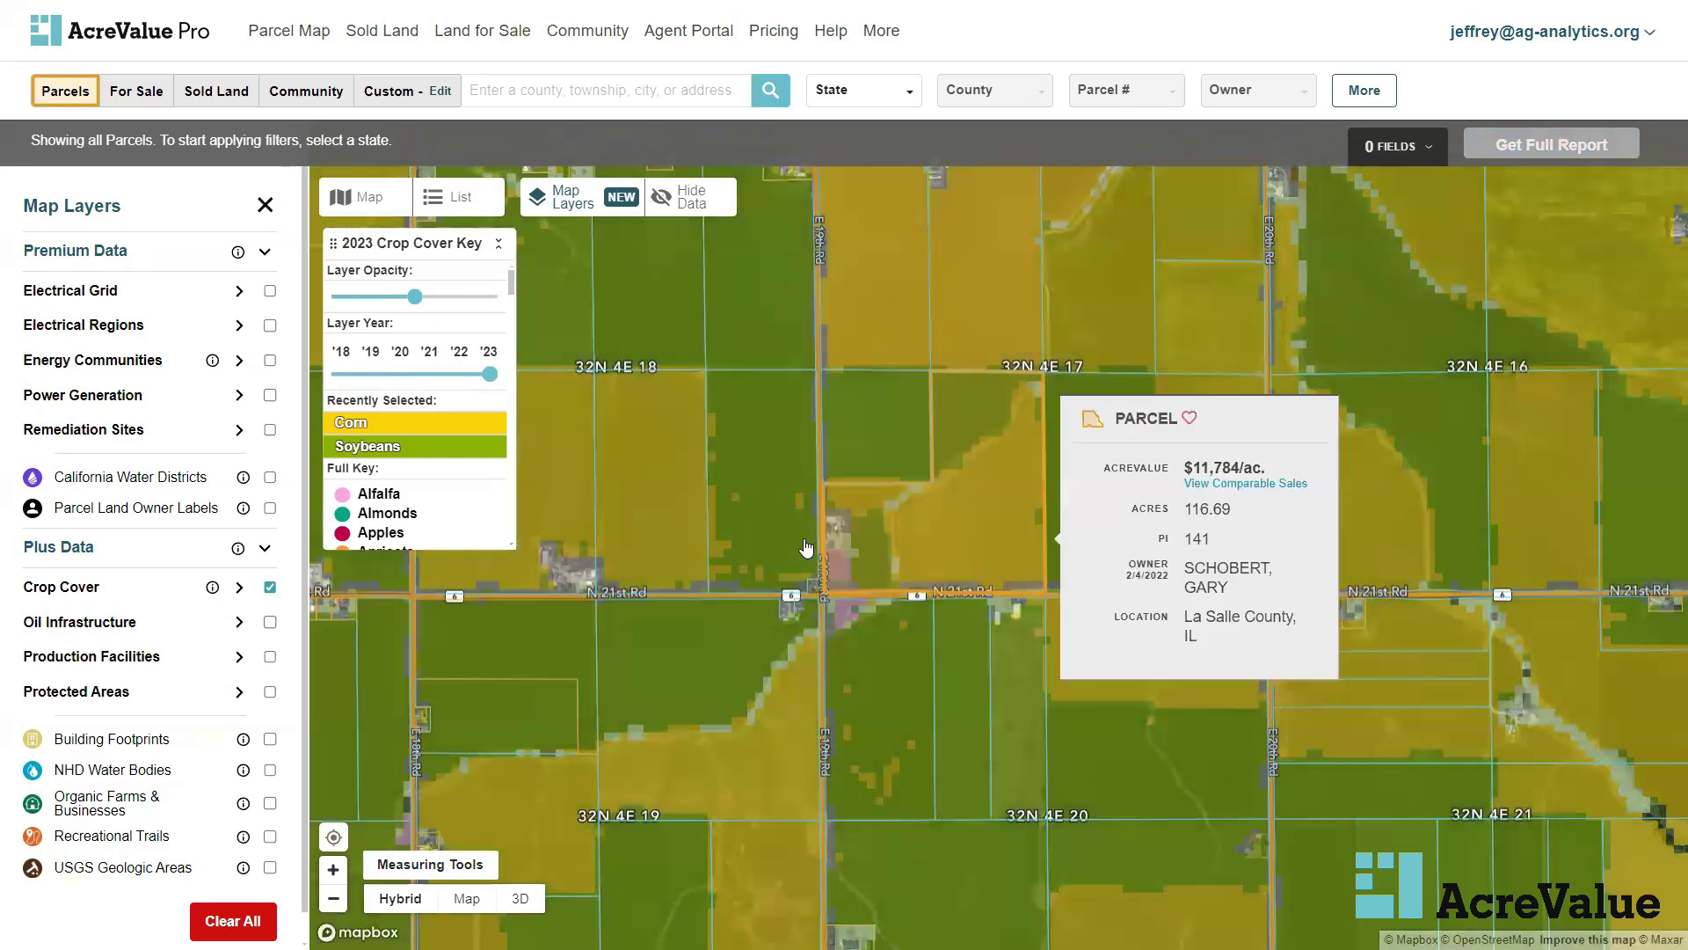
Display the 2022 crop cover across the wider Grand Ridge area and read through the crop key
scroll(807, 547, "down", 1)
scroll(807, 547, "down", 5)
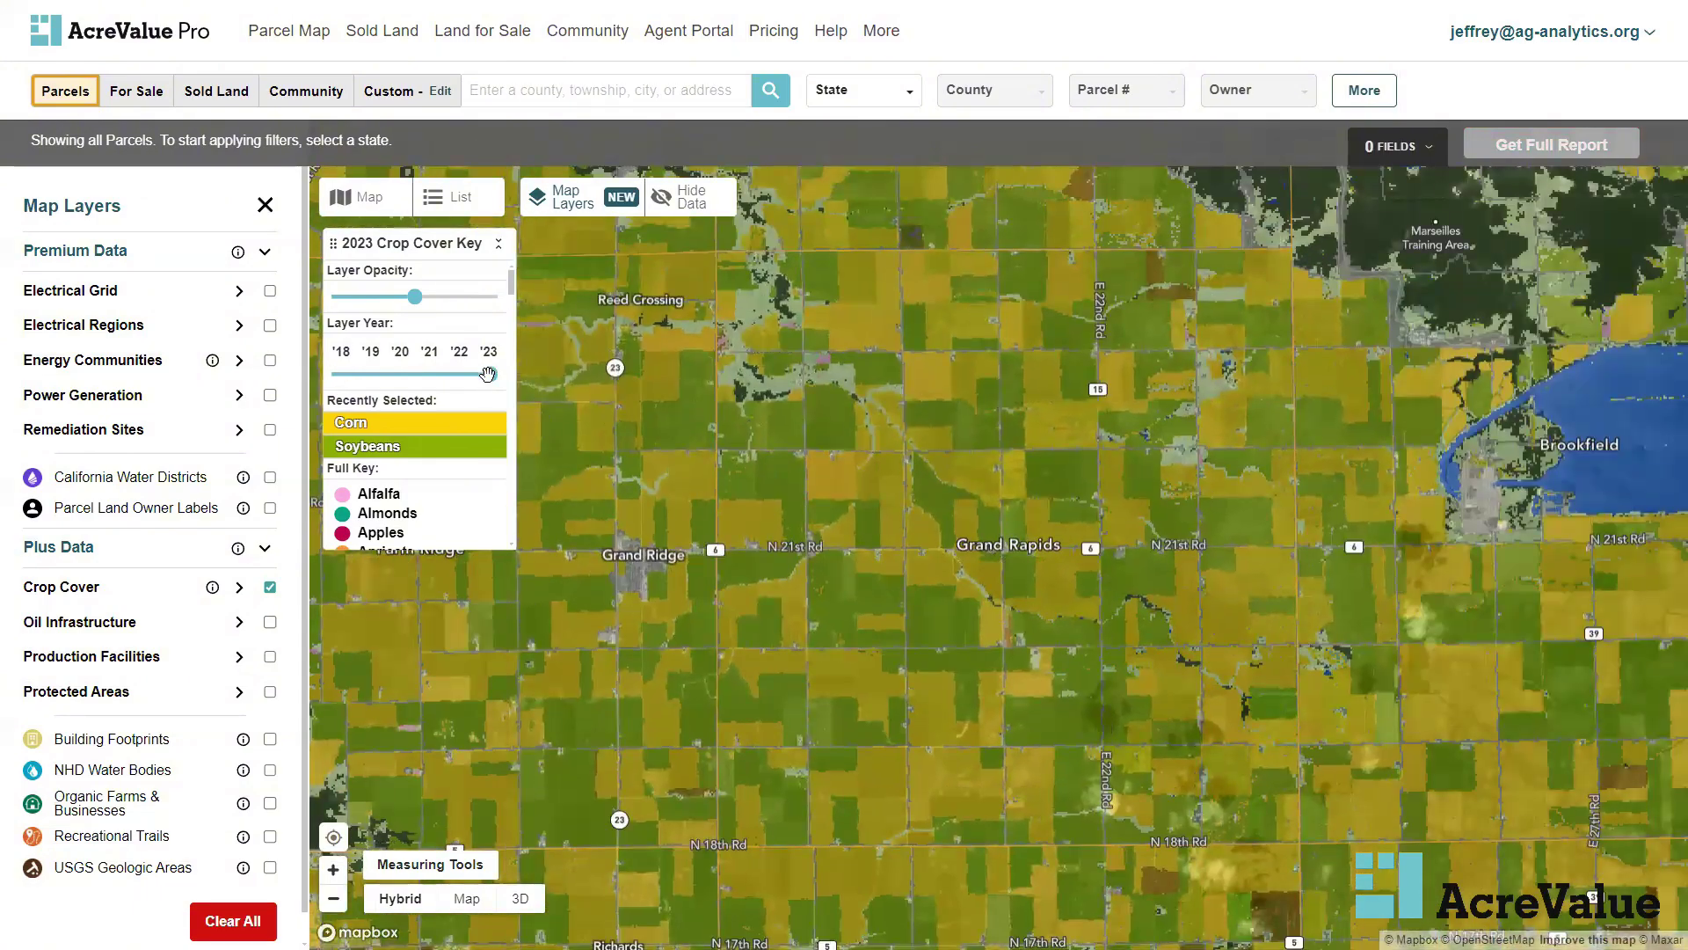
left_click_drag(489, 376, 459, 374)
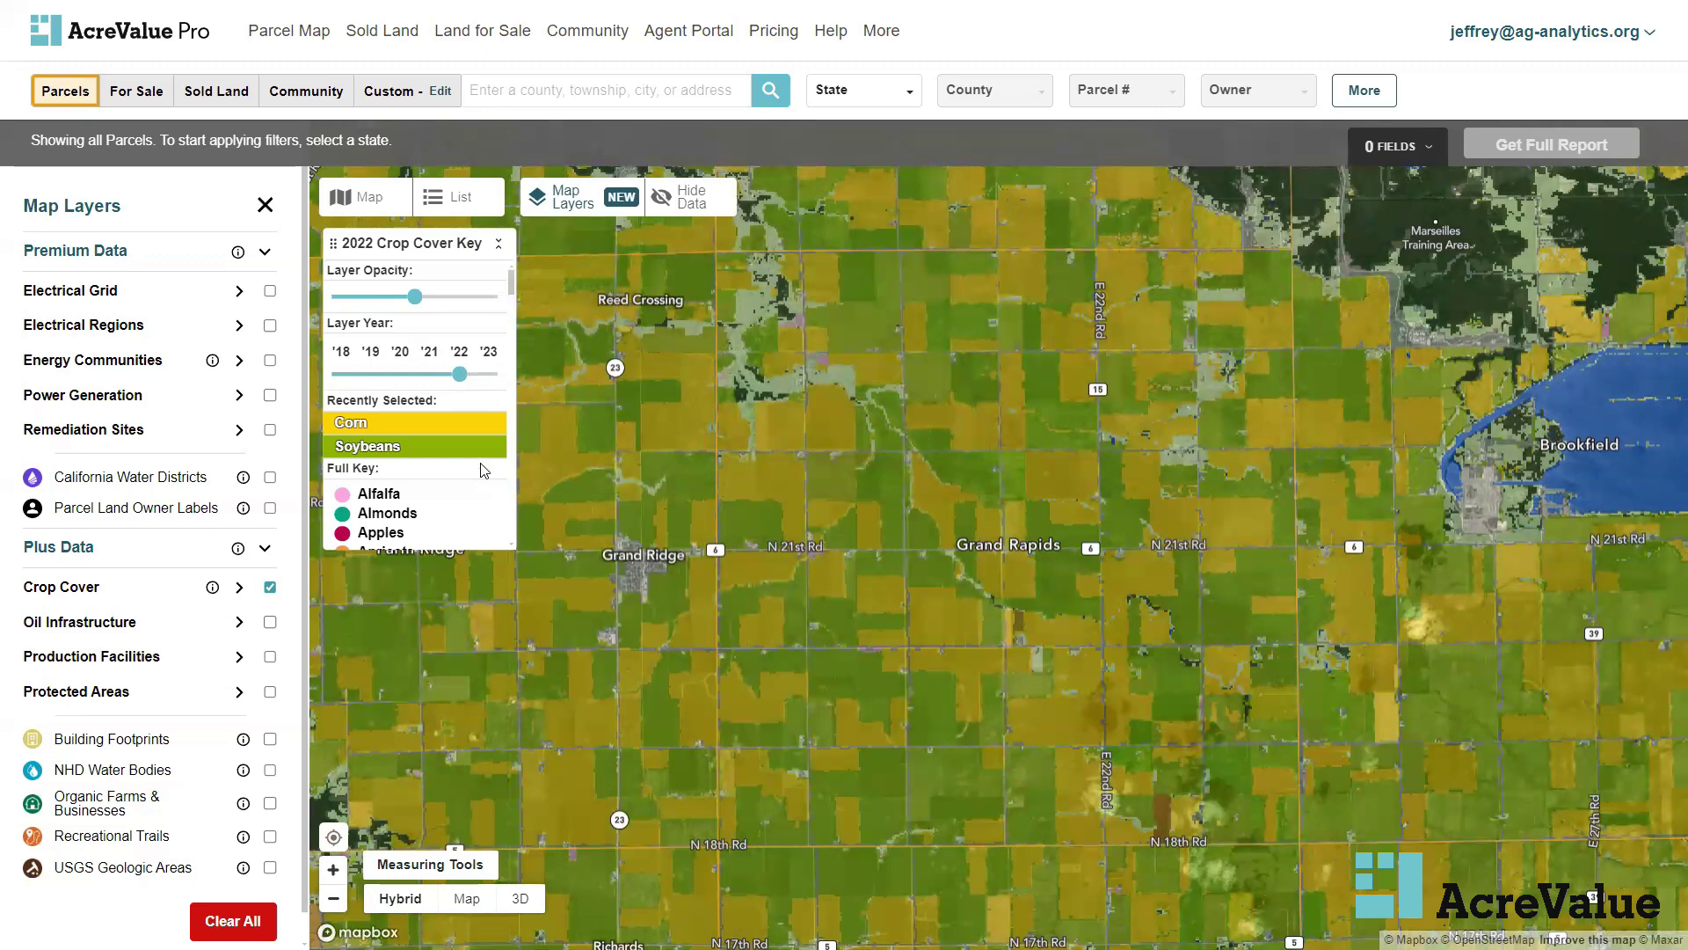
scroll(486, 456, "down", 2)
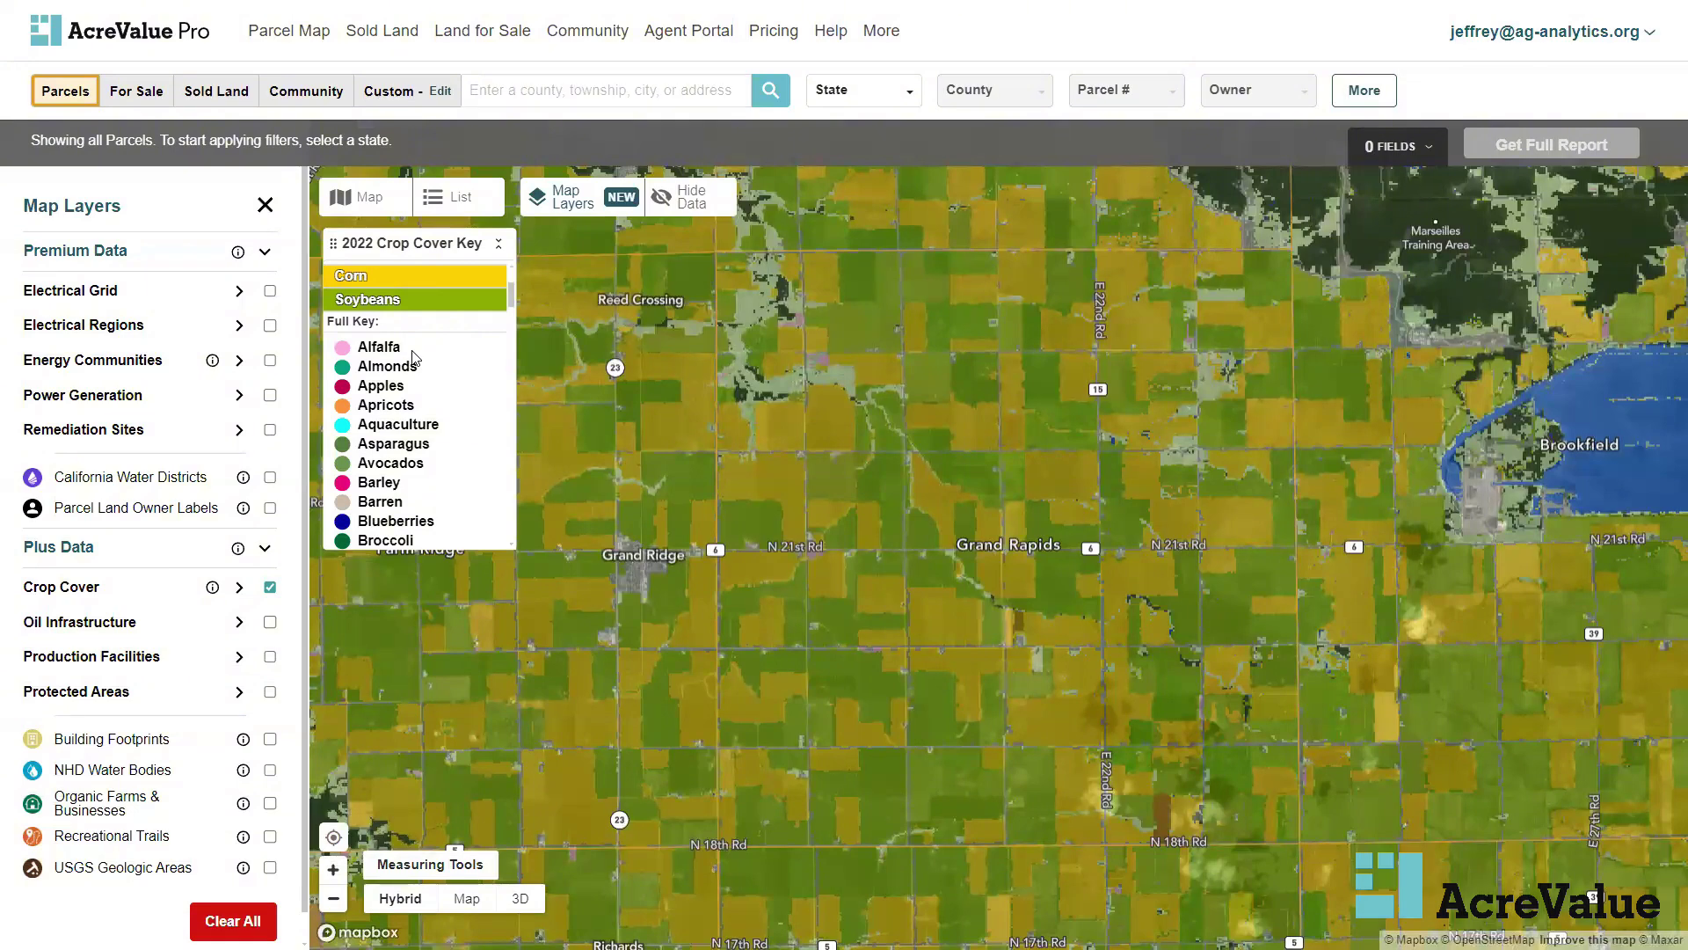
Replace the Crop Cover layer with Oil Infrastructure and show it across the area around Grand Ridge
left_click(270, 587)
left_click(270, 623)
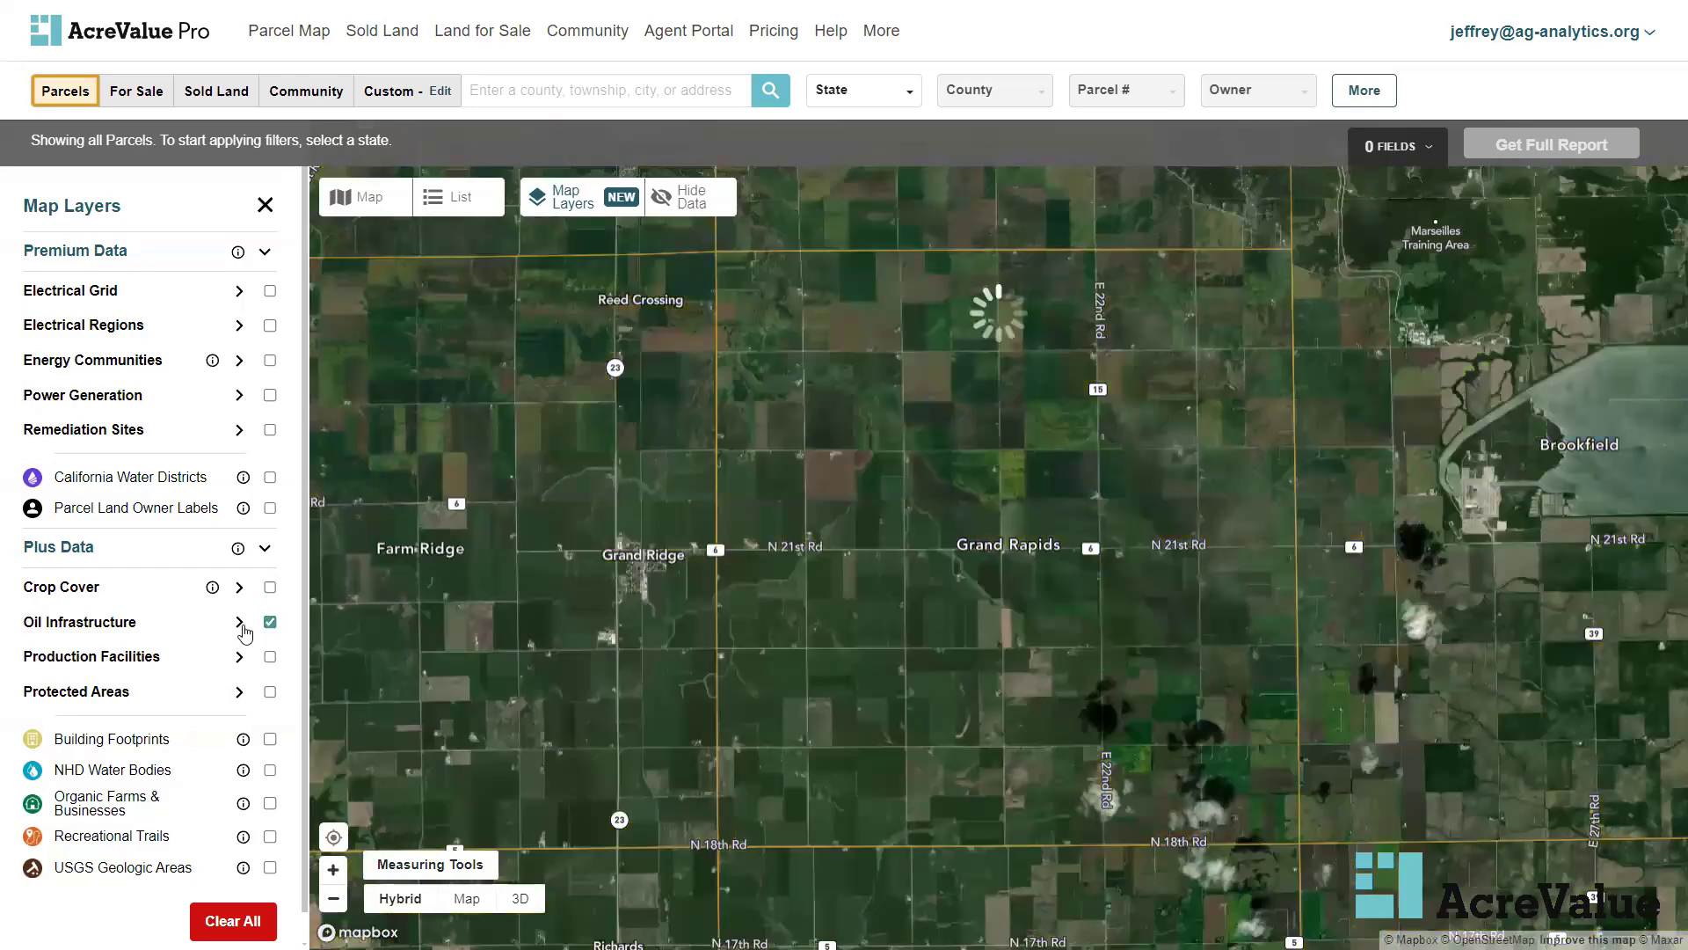
scroll(1174, 511, "down", 2)
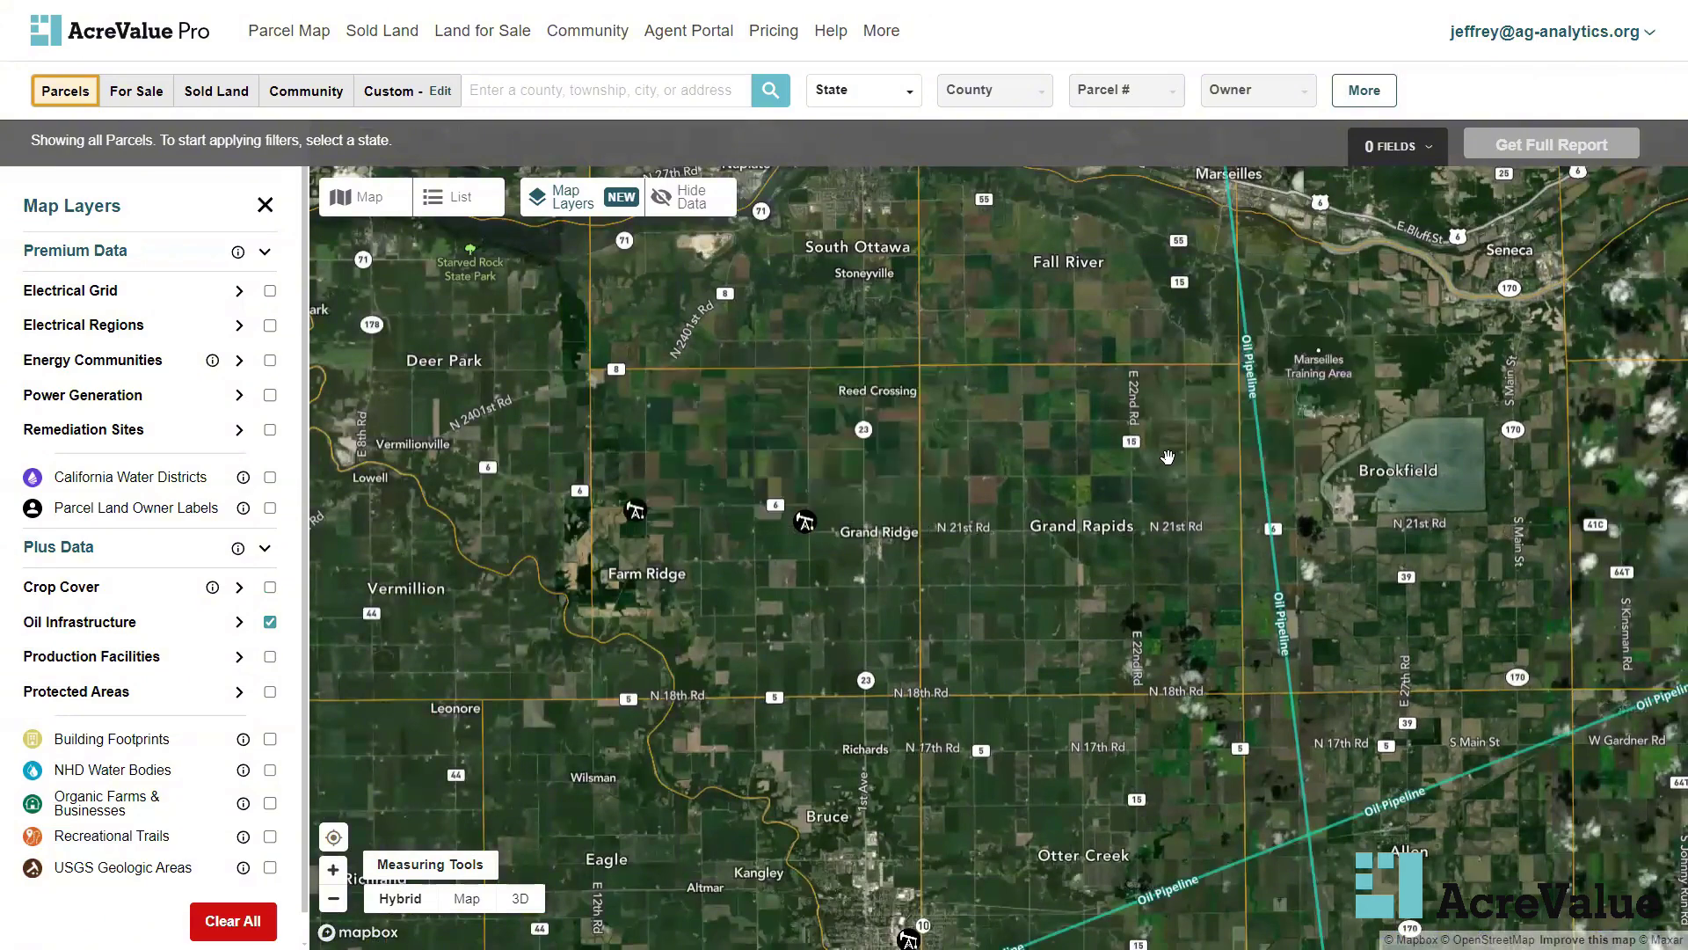
Read the details of the oil pipeline west of Brookfield and the oil/gas well near Farm Ridge, and close them
left_click(1259, 457)
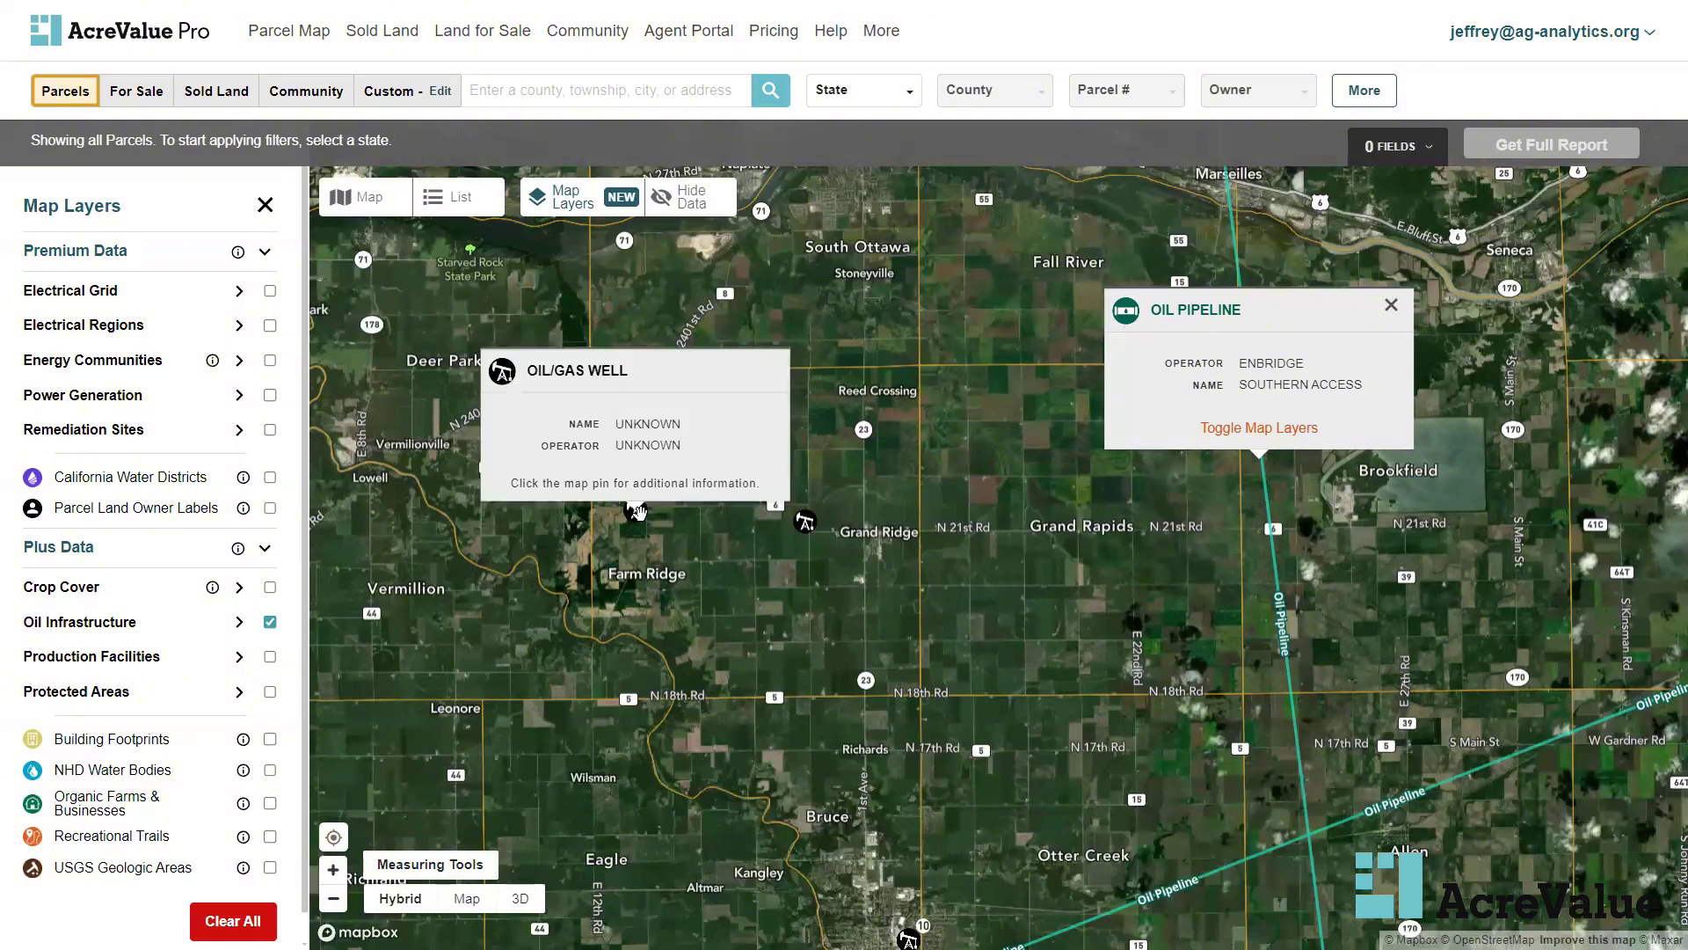
left_click(635, 509)
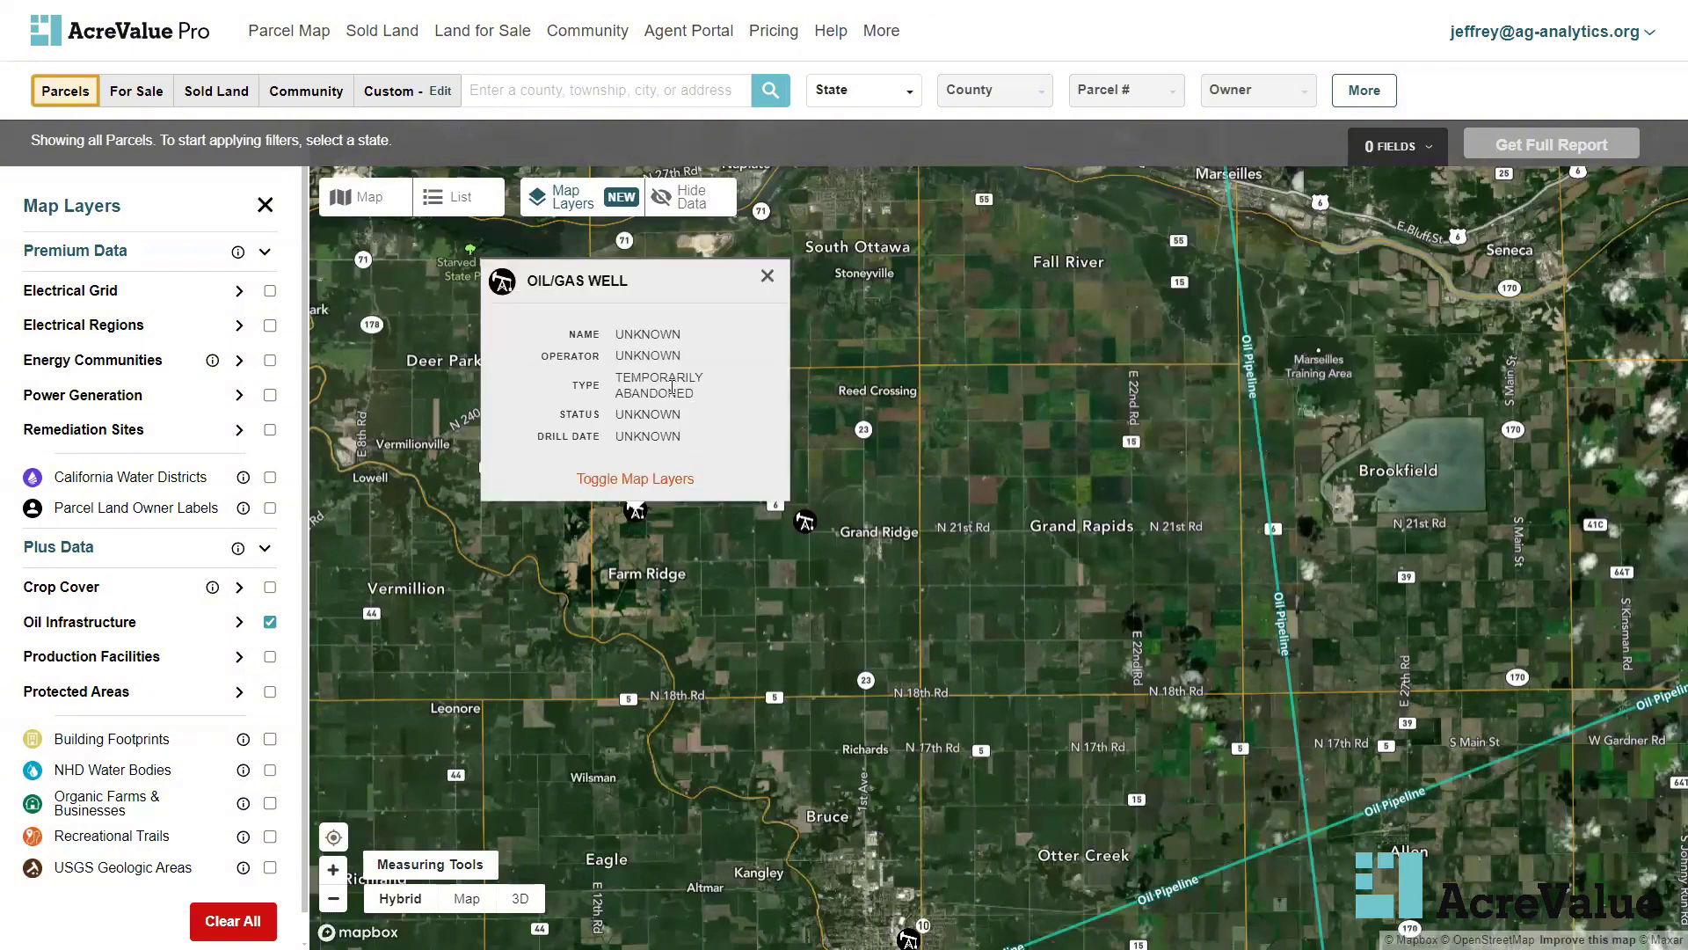
left_click_drag(699, 404, 619, 378)
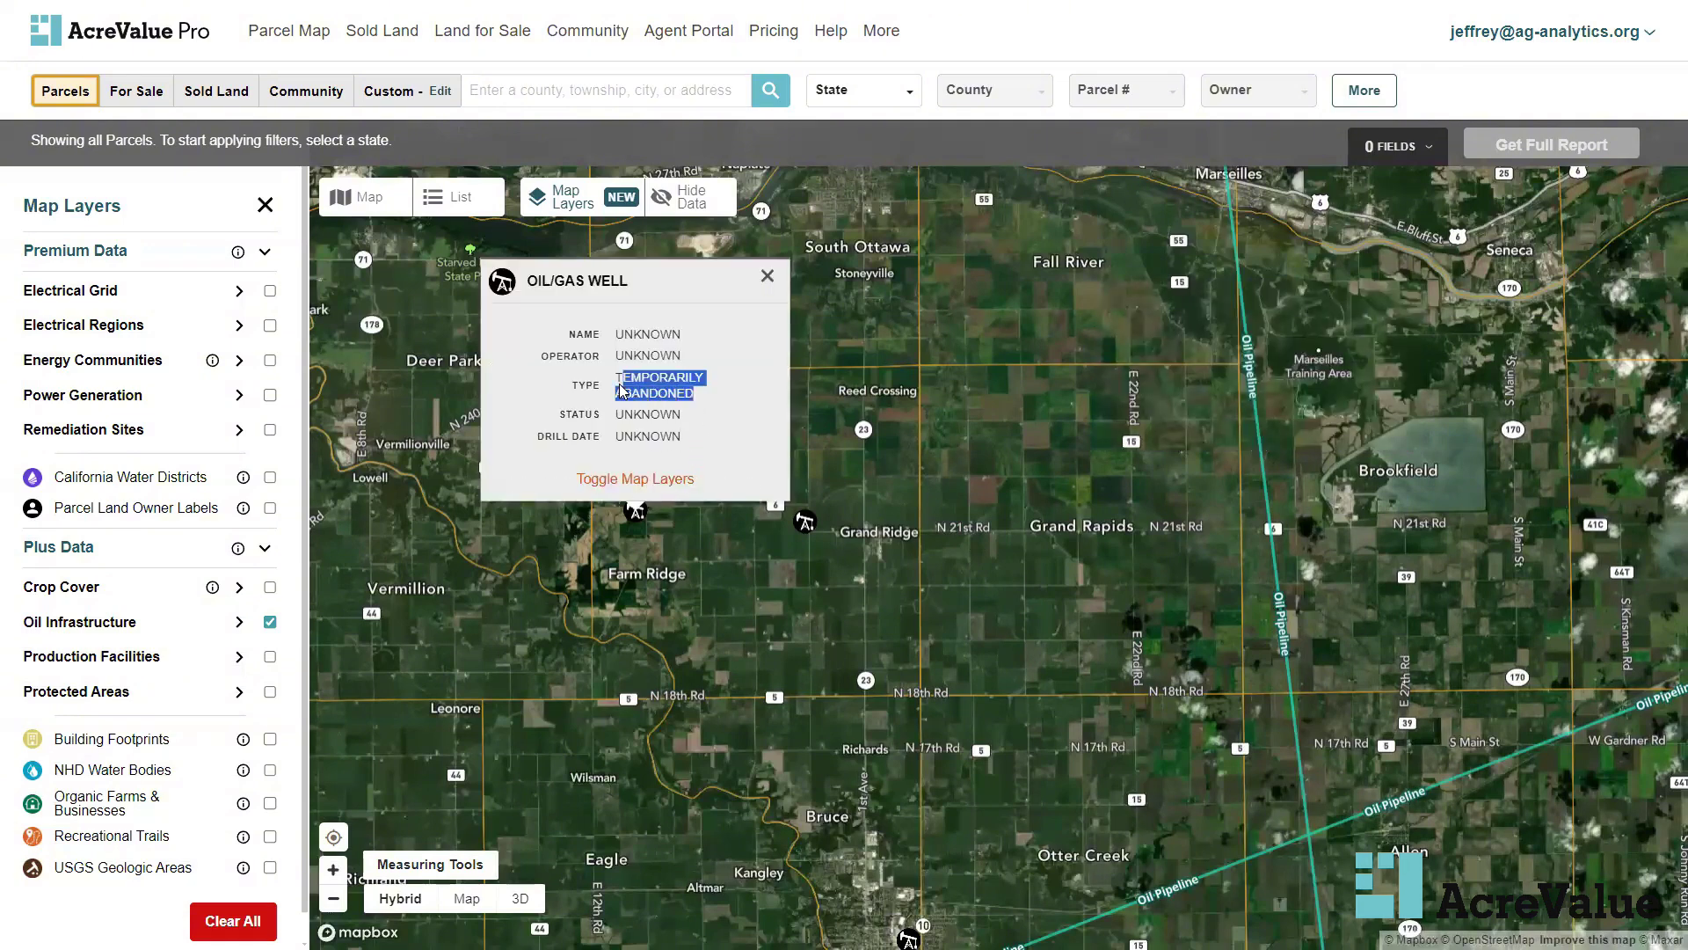
left_click(655, 384)
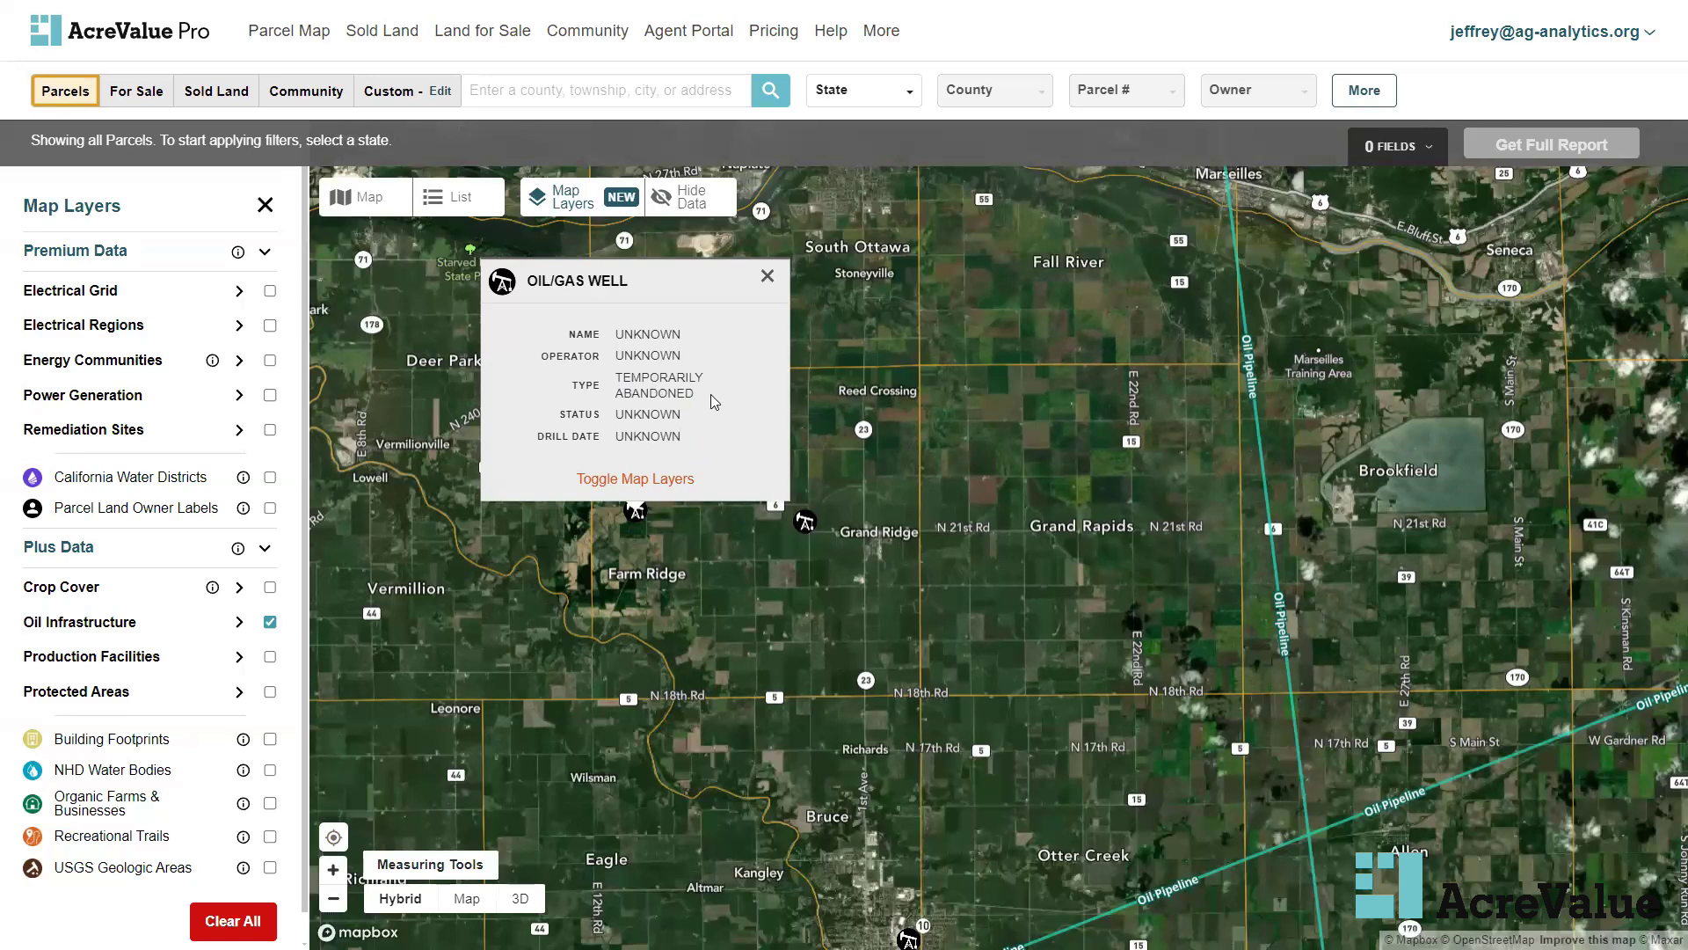
left_click(767, 277)
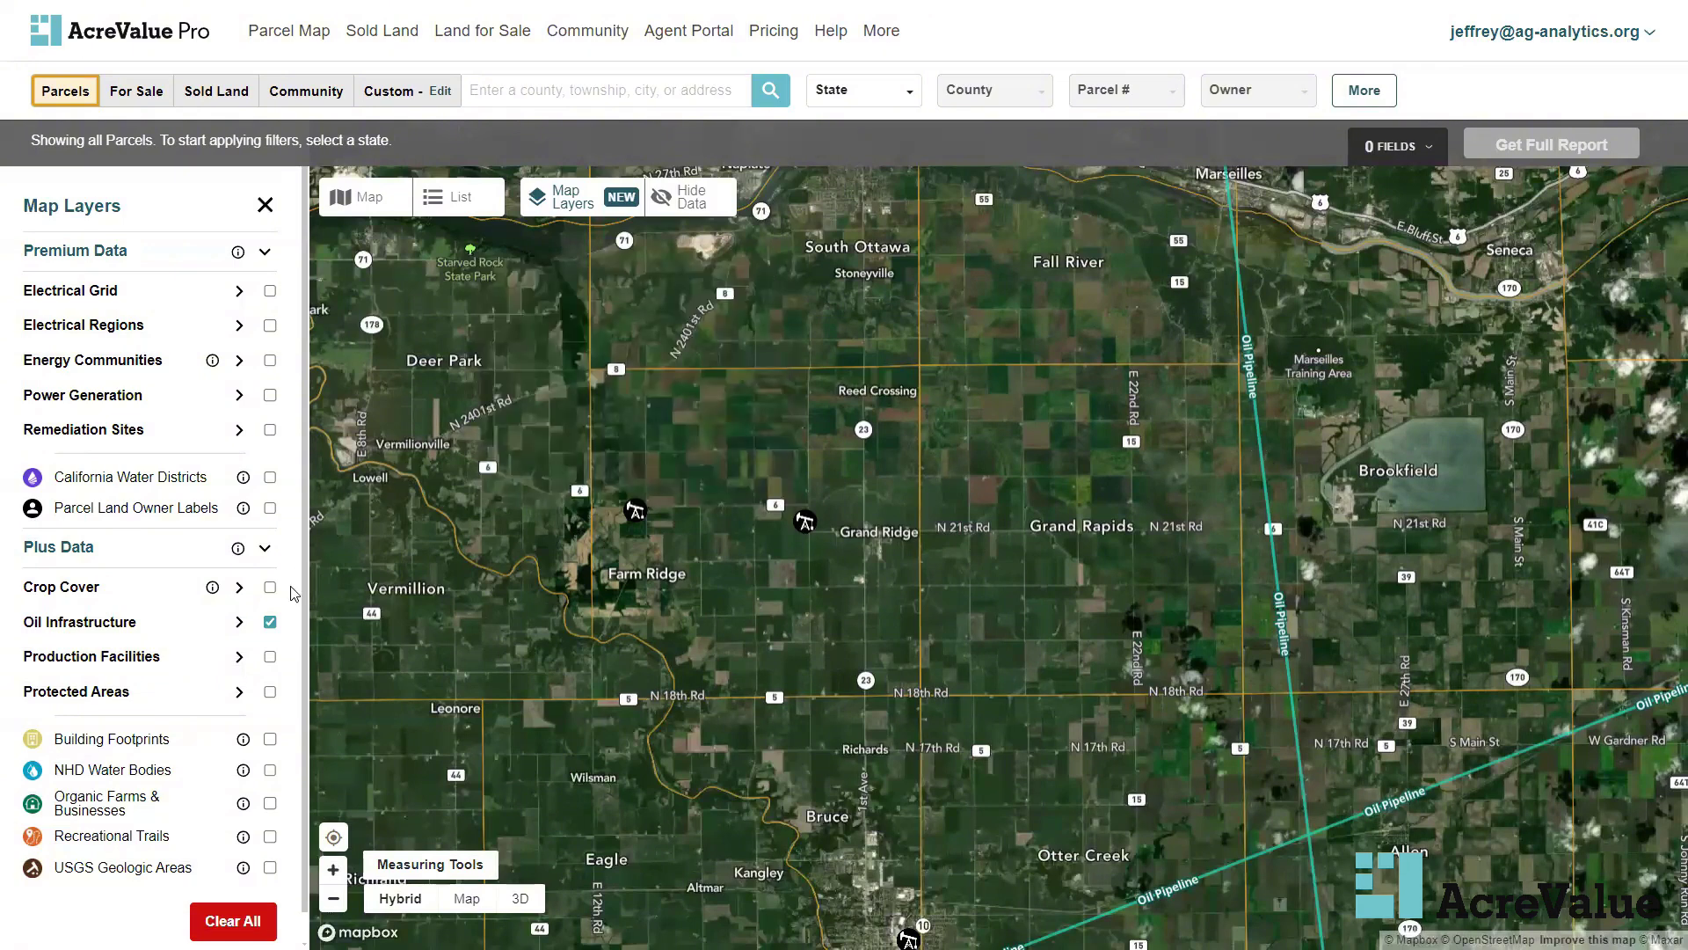
Replace the Oil Infrastructure layer with Production Facilities and show it across the LaSalle and Grundy region
left_click(270, 624)
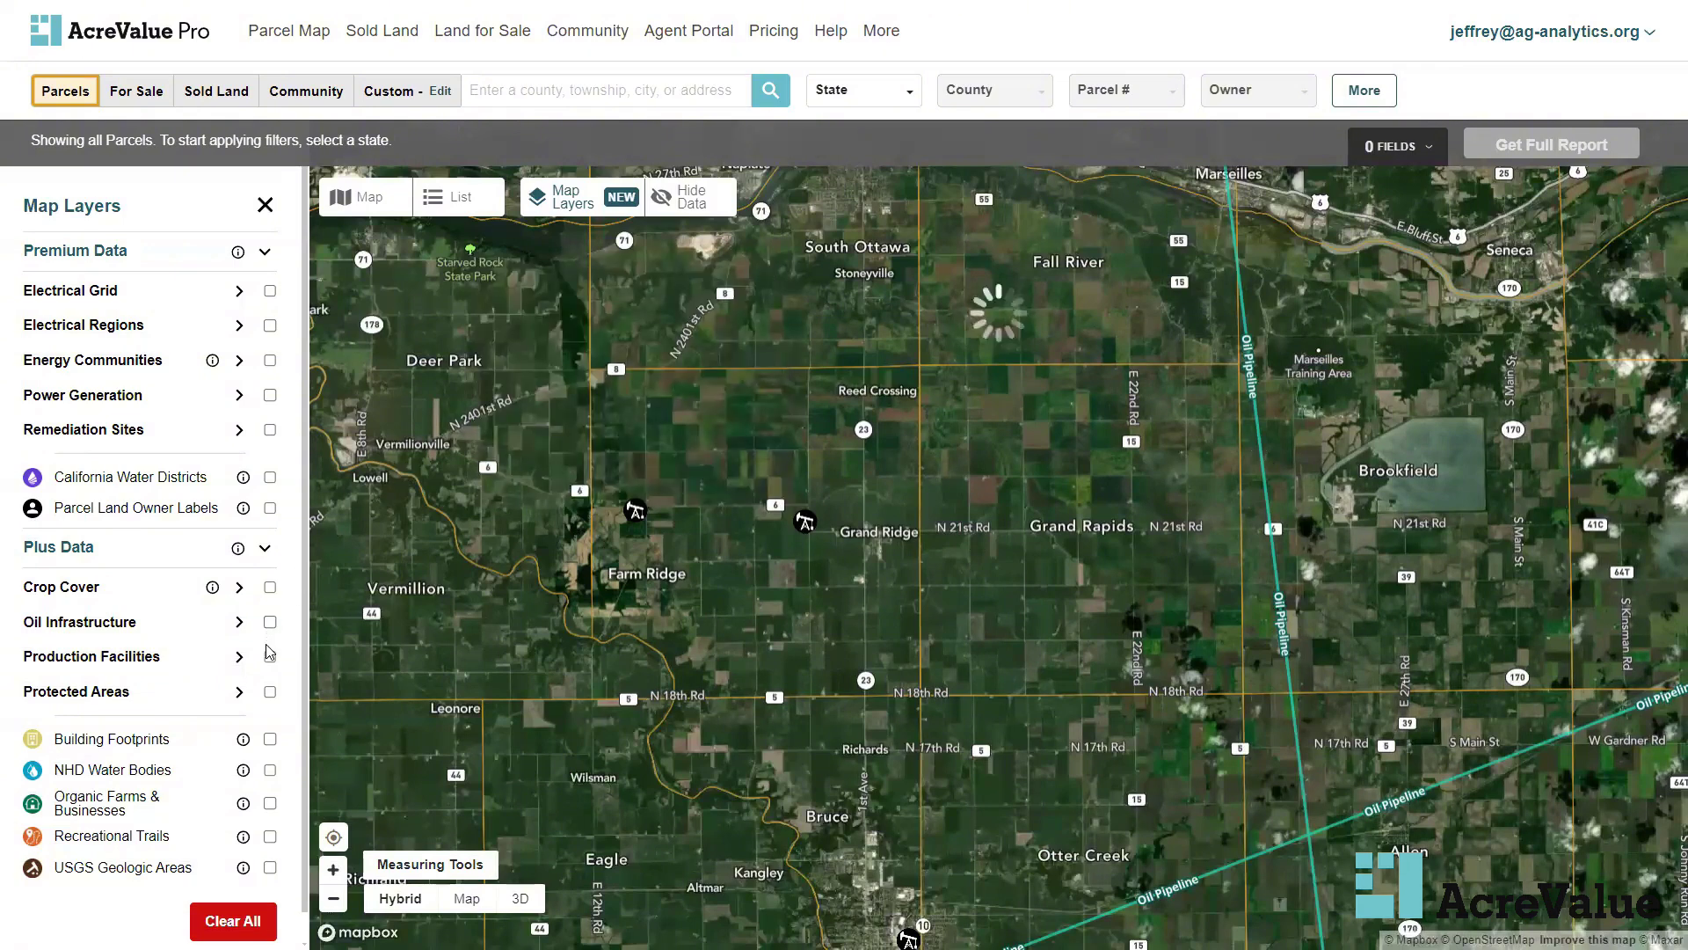
left_click(270, 658)
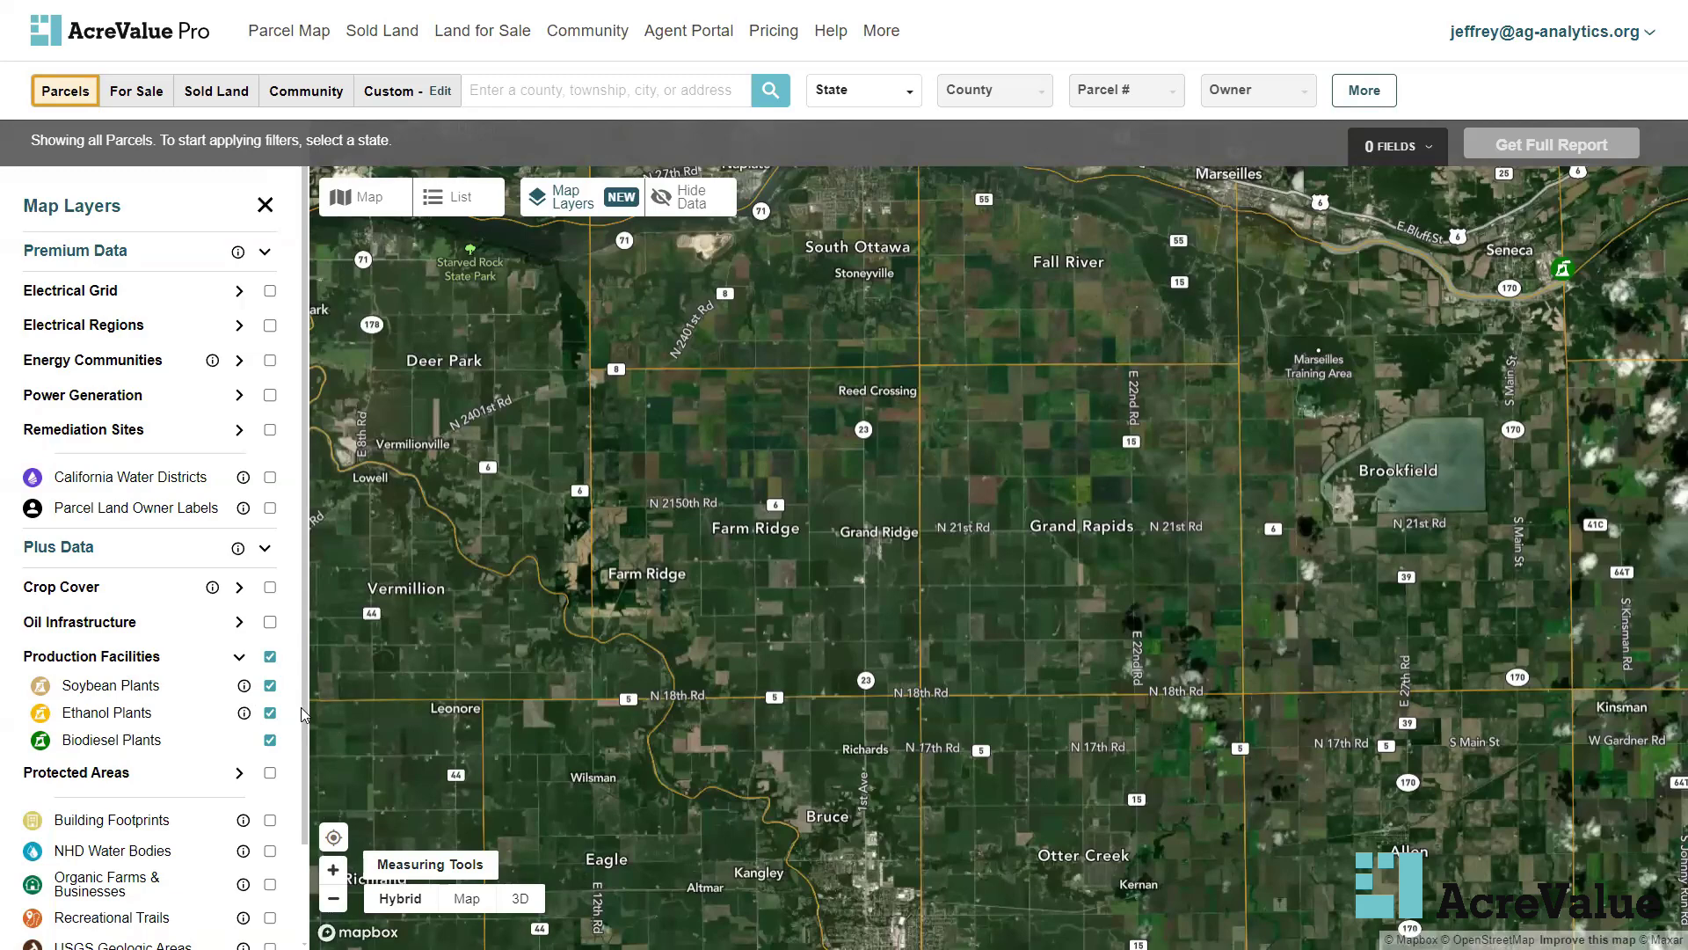
scroll(303, 714, "down", 2)
scroll(690, 501, "down", 2)
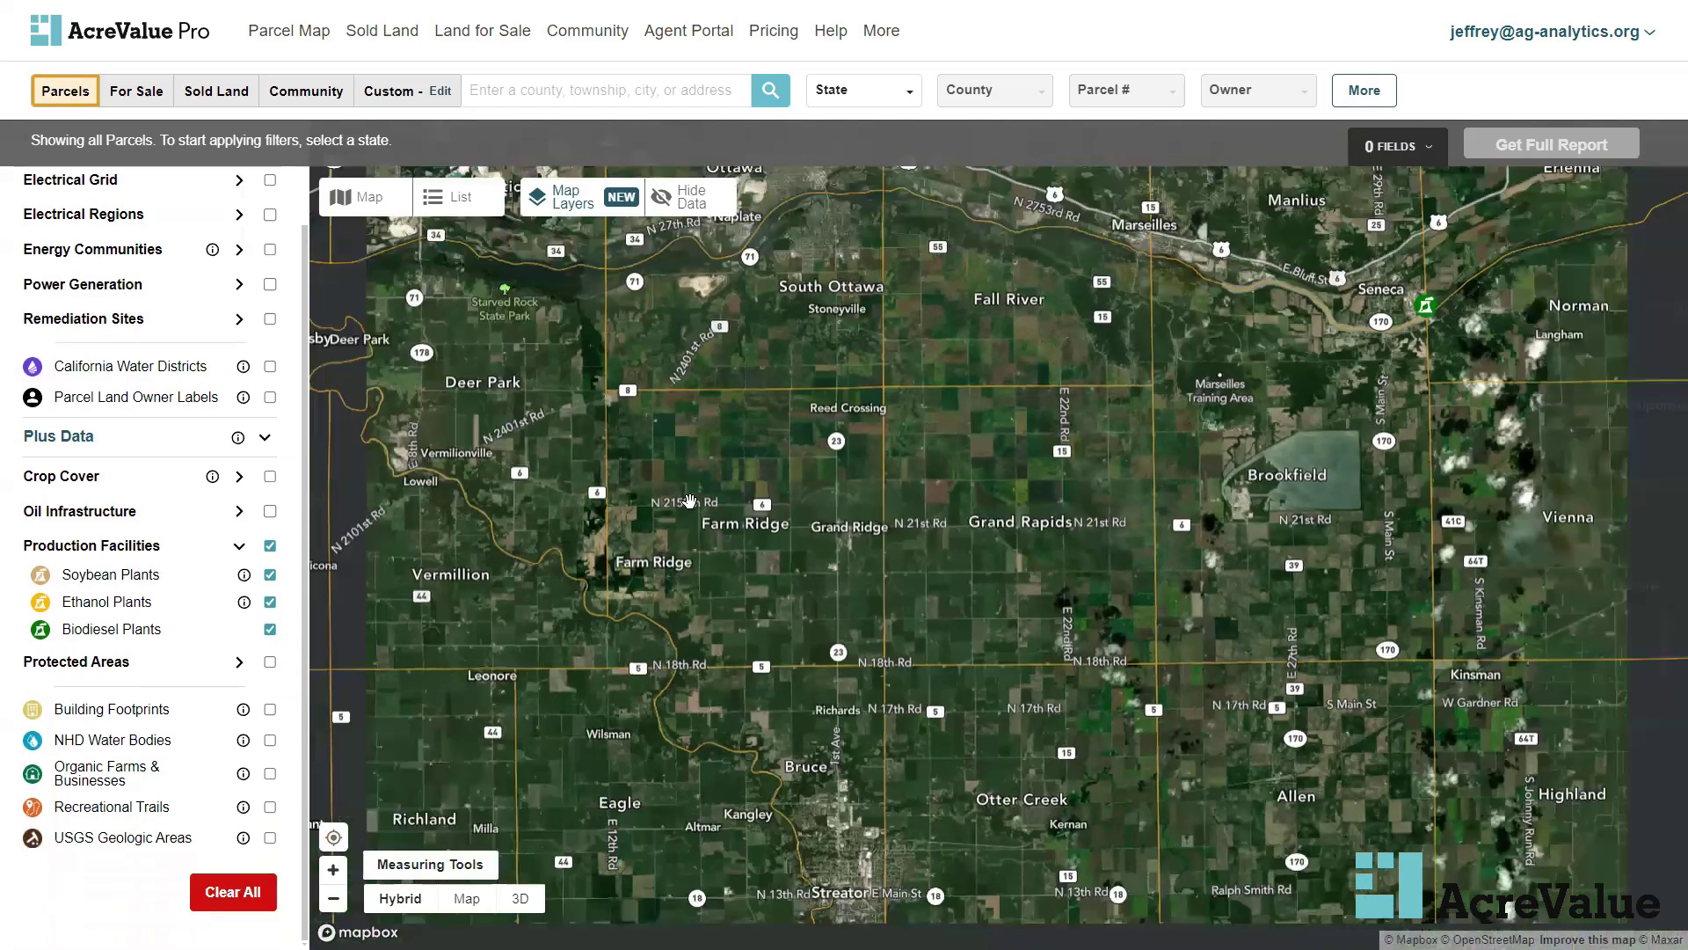
scroll(712, 624, "down", 2)
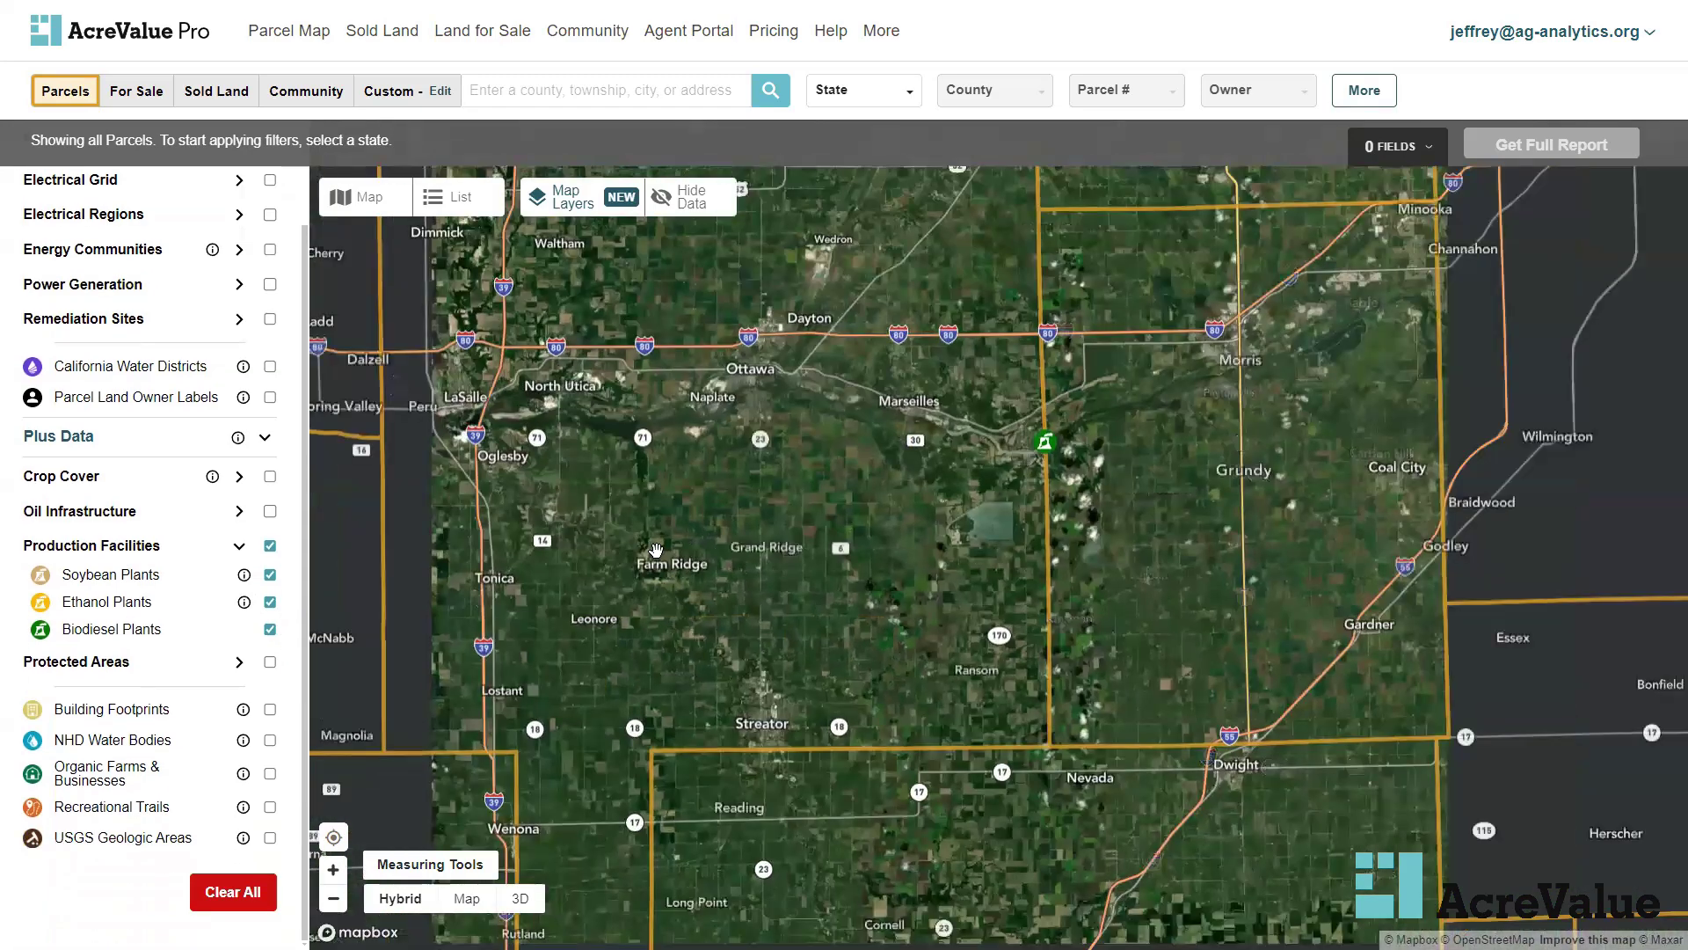
Open the biodiesel plant near Seneca, examine its site name, company and capacity, and close the details
left_click(1045, 442)
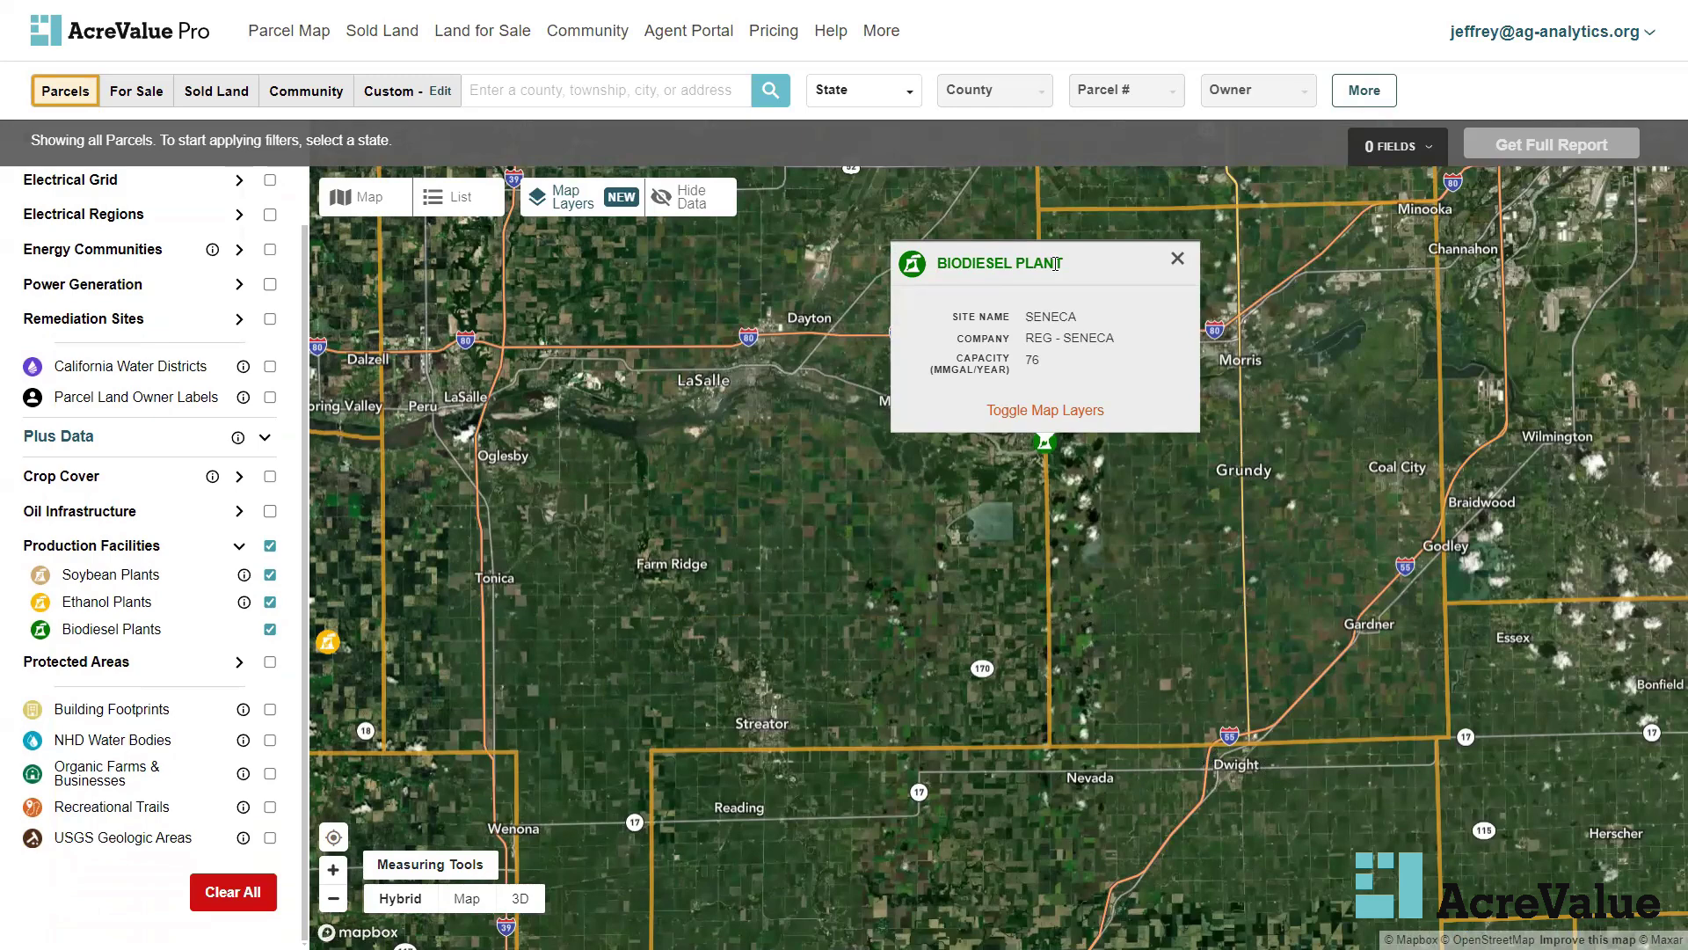
double_click(1051, 316)
left_click(1086, 332)
double_click(1033, 366)
left_click(1049, 368)
left_click(1185, 268)
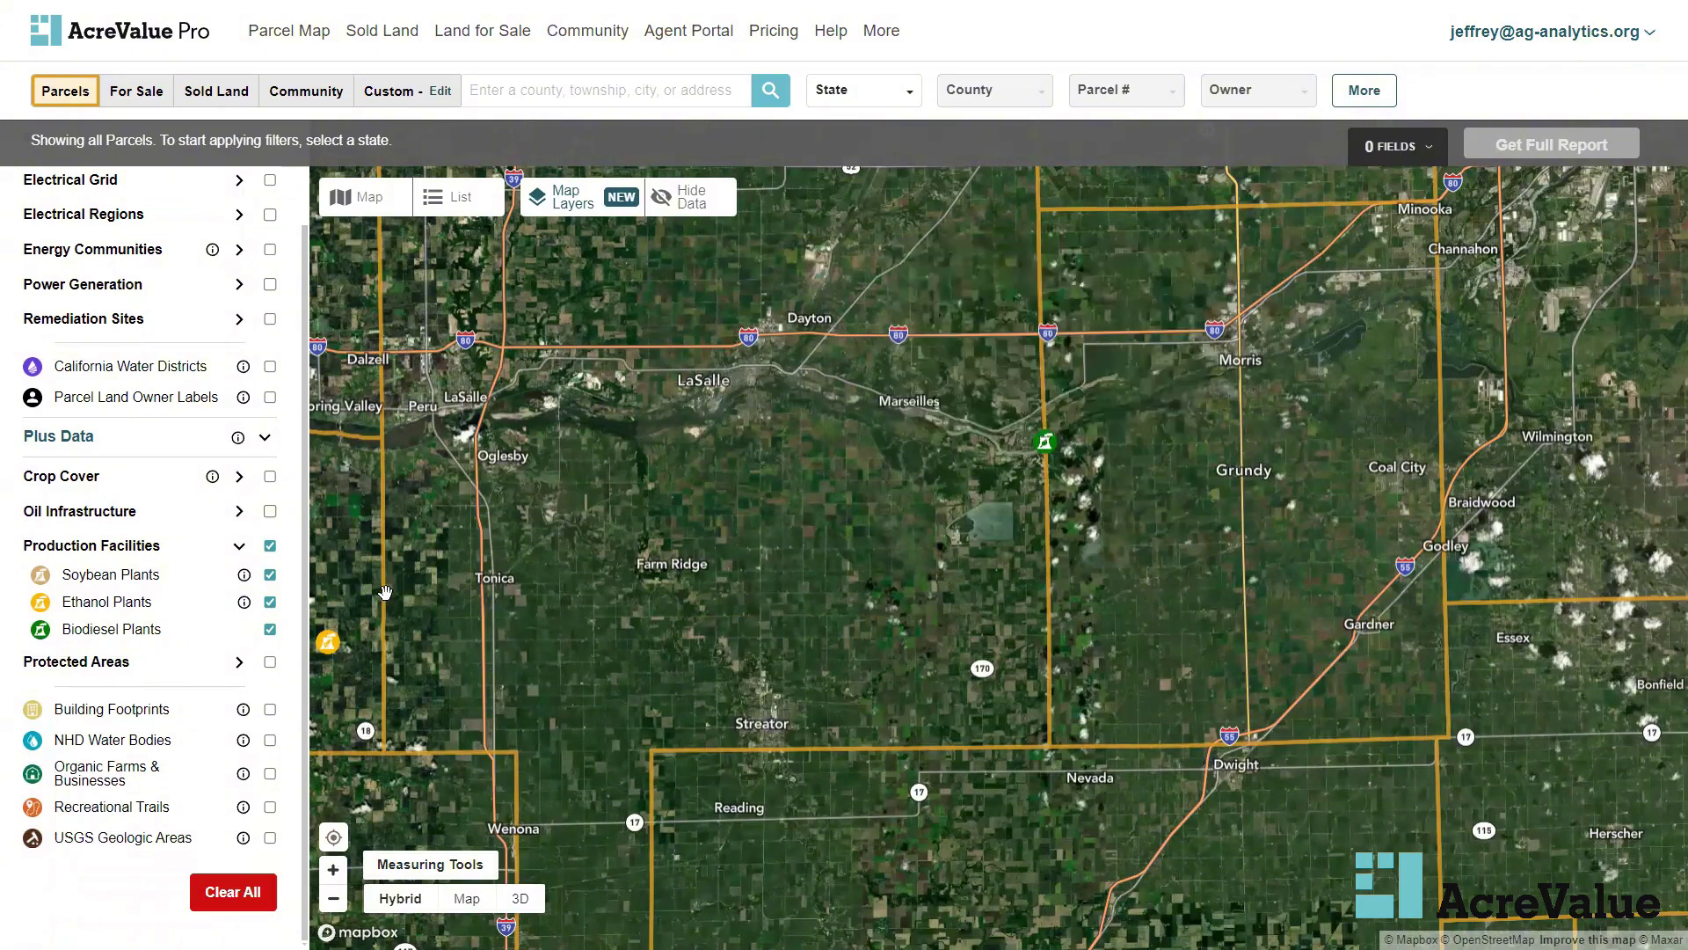
Open the ethanol plant in Putnam County, read its company and capacity, and close the details
left_click_drag(451, 580, 480, 573)
left_click(469, 613)
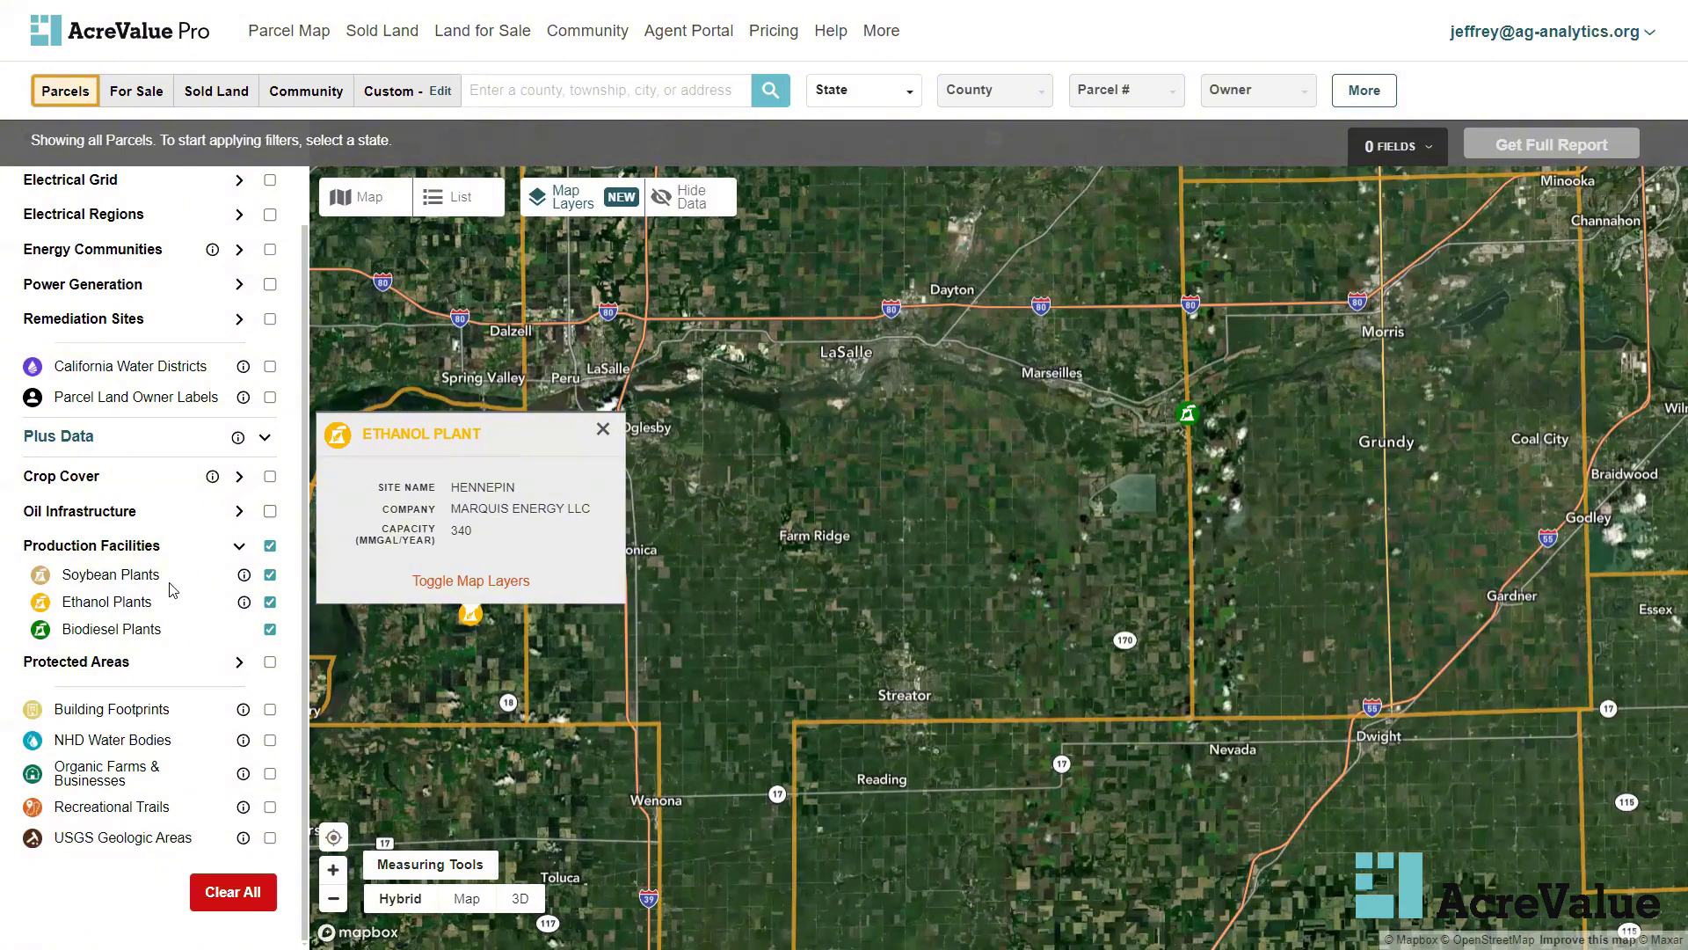
left_click(602, 429)
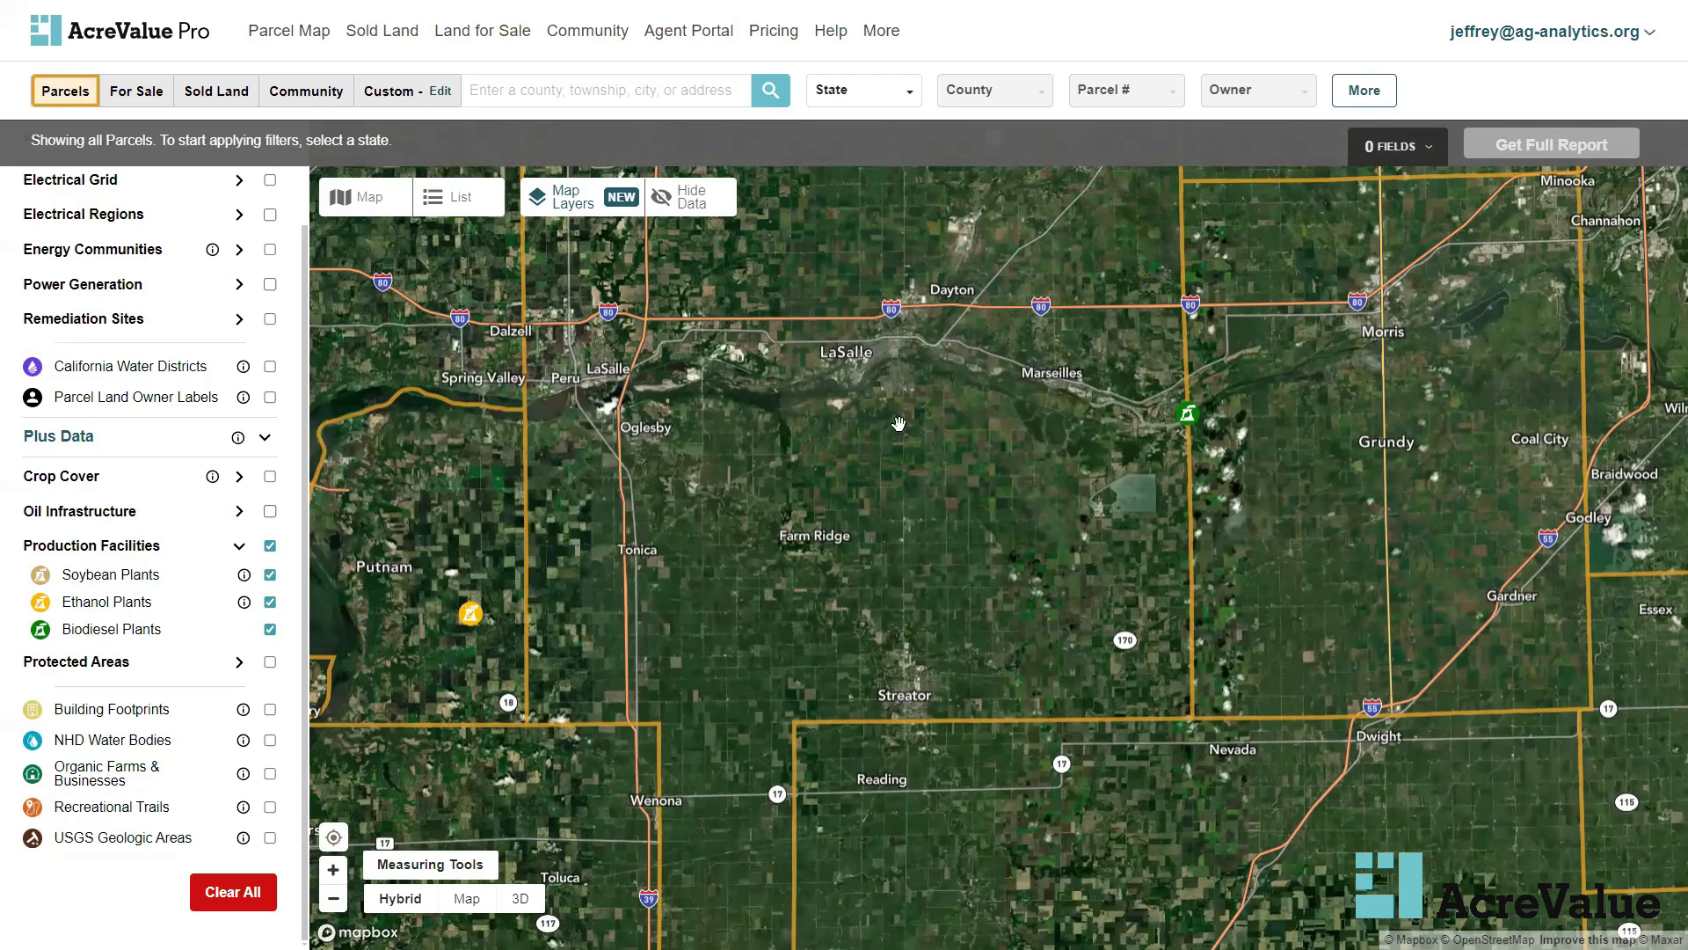
scroll(855, 433, "down", 2)
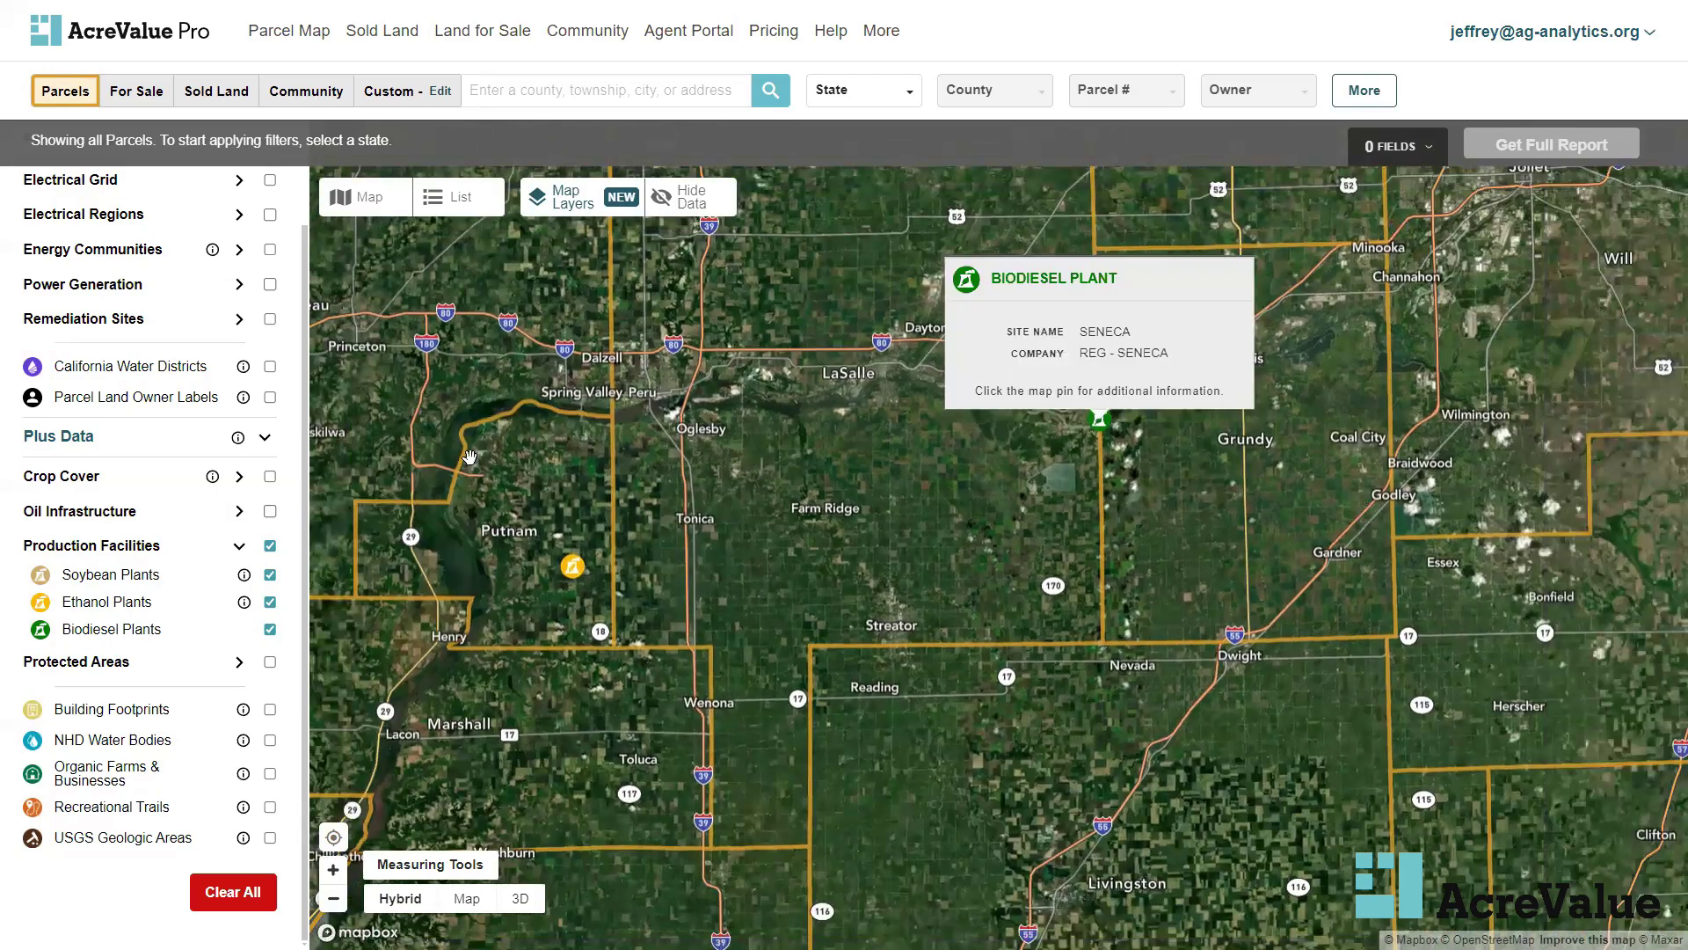
Turn off and collapse Production Facilities, and turn on all Protected Areas layers with their sublayers listed
left_click(271, 551)
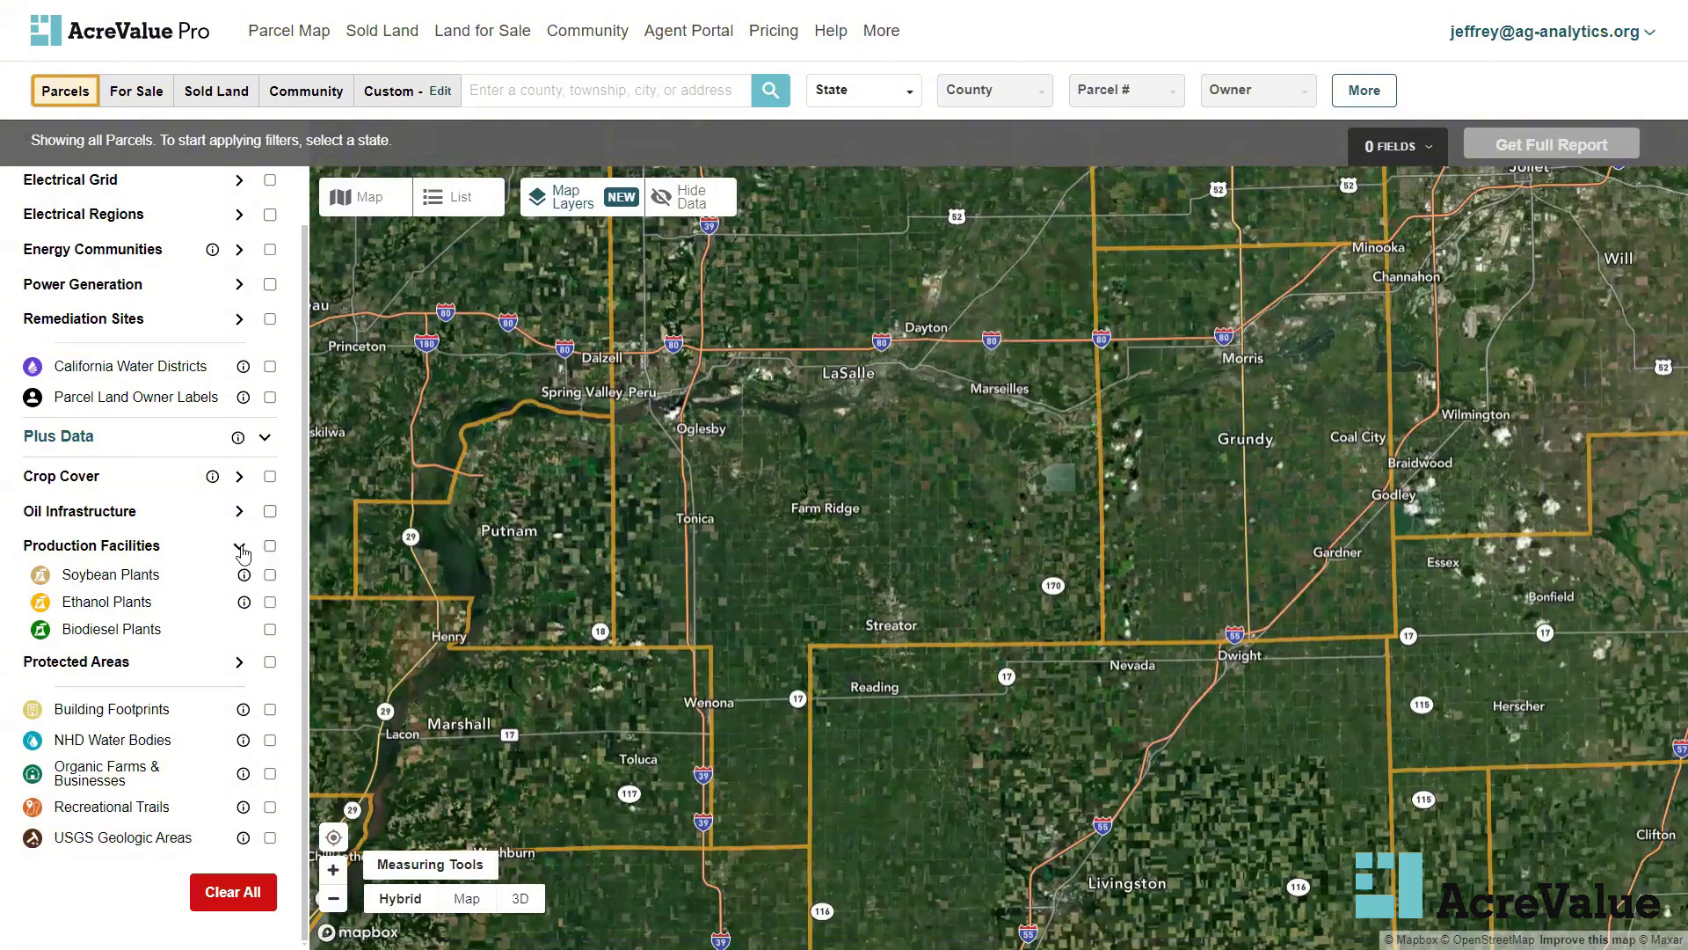
left_click(239, 549)
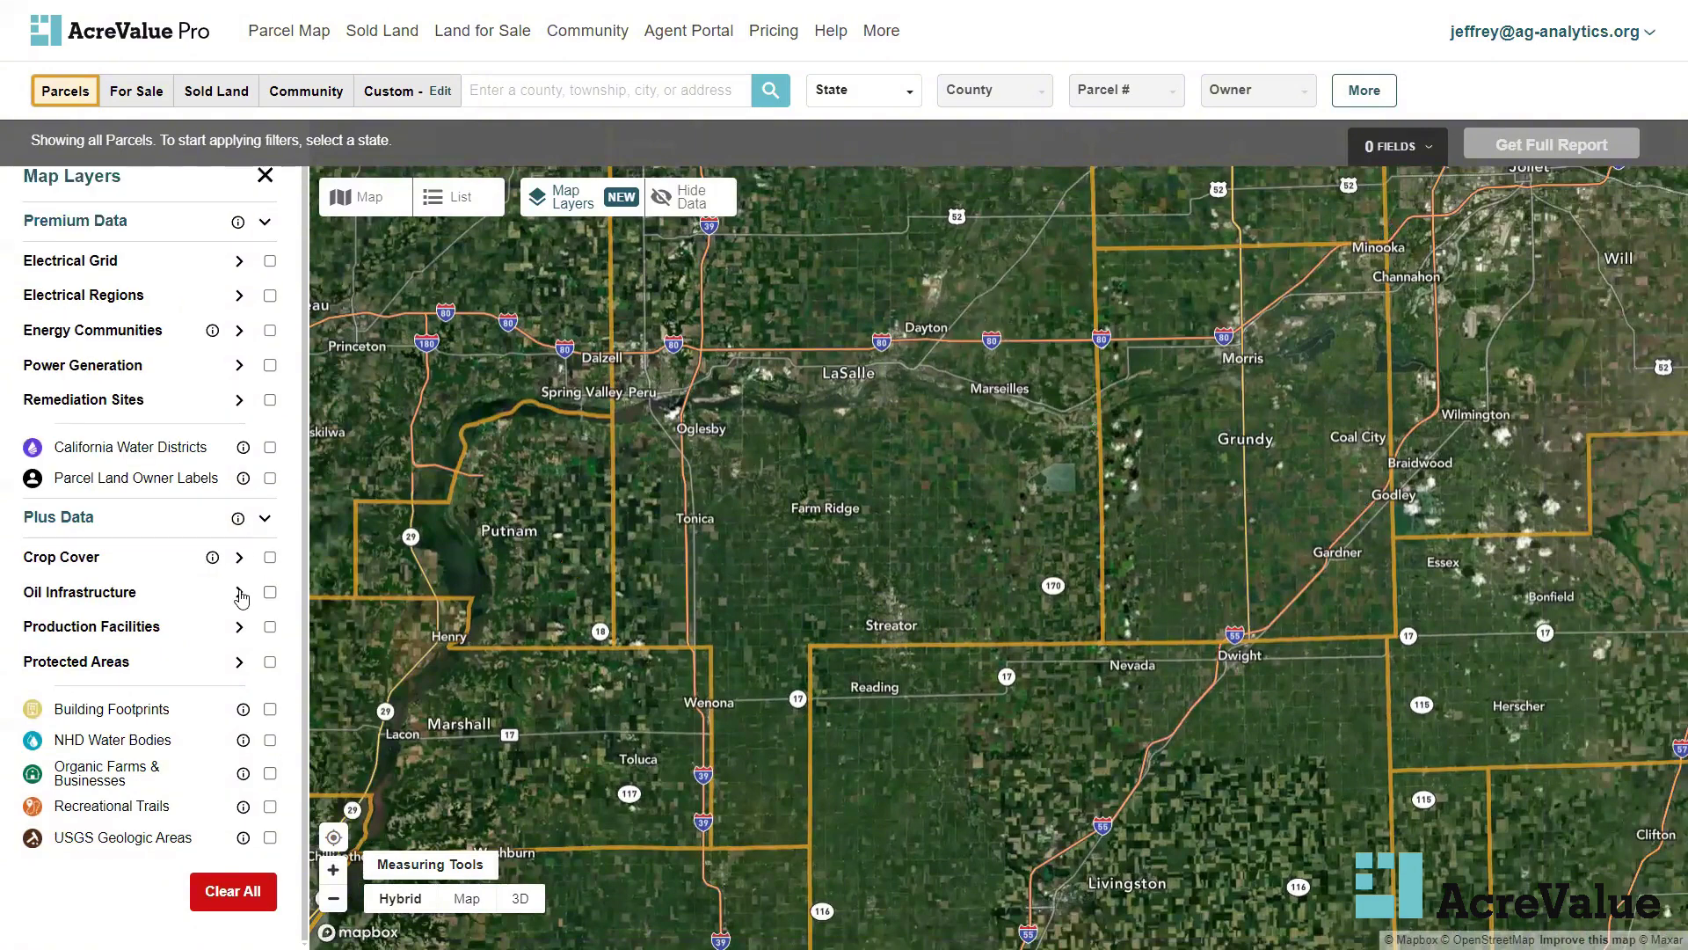
left_click(239, 665)
left_click(270, 582)
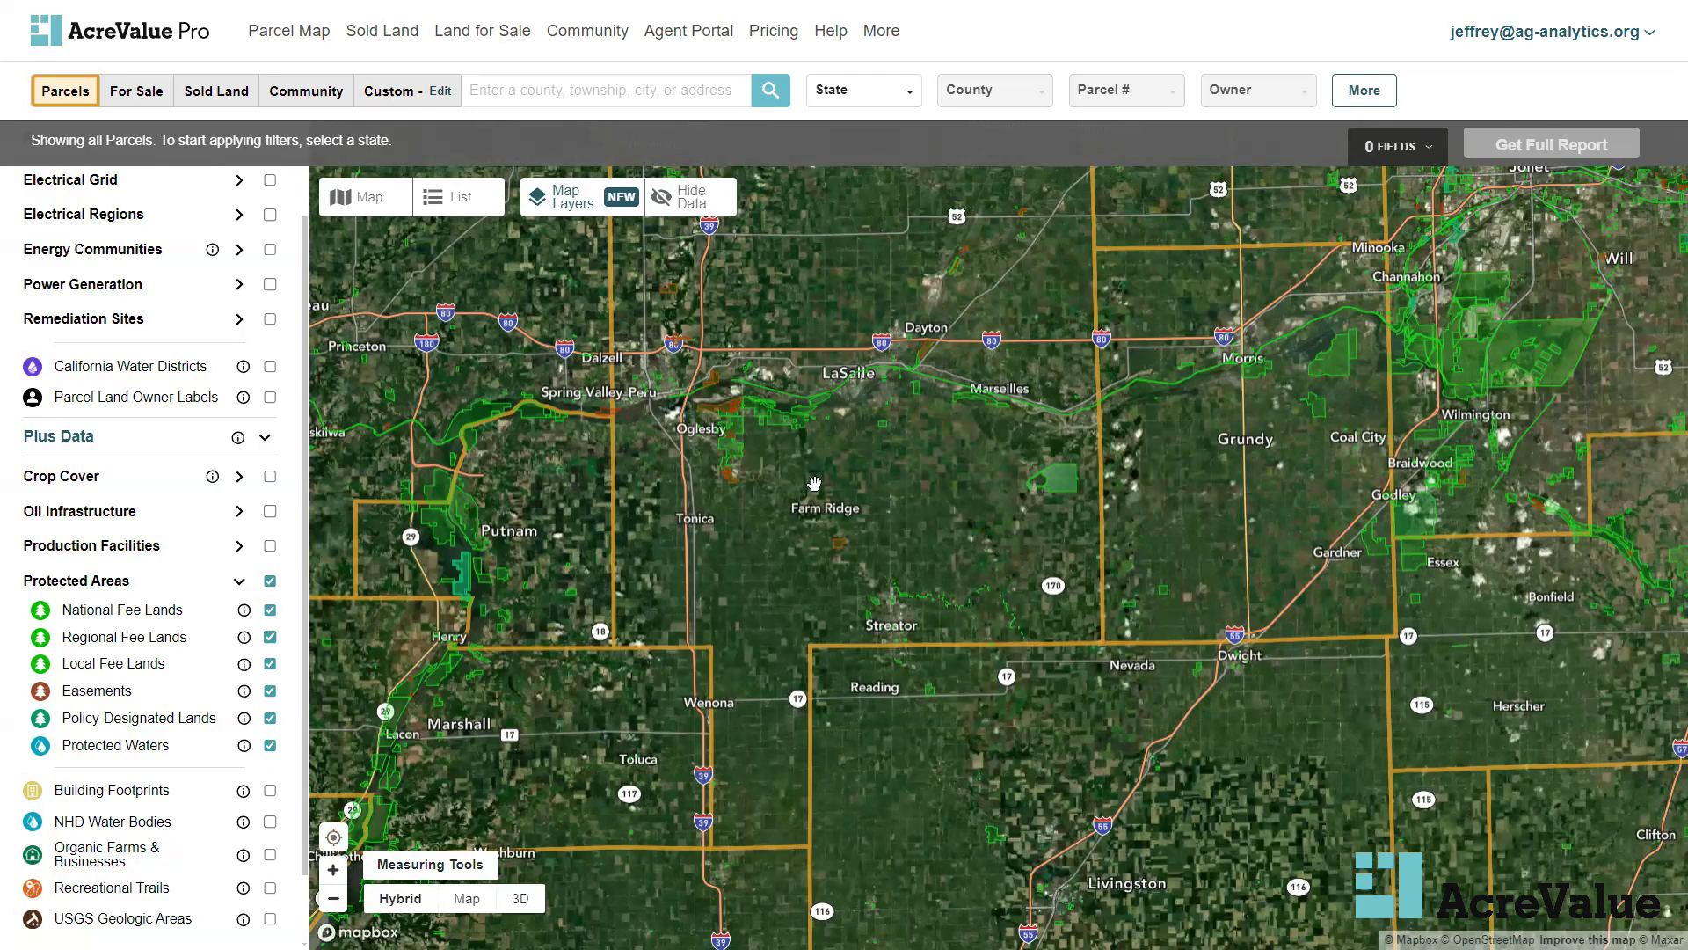
Open the green protected area at Matthiessen State Park south of Oglesby, examine its ownership, manager and access details, and close them
scroll(815, 482, "up", 1)
scroll(694, 409, "up", 5)
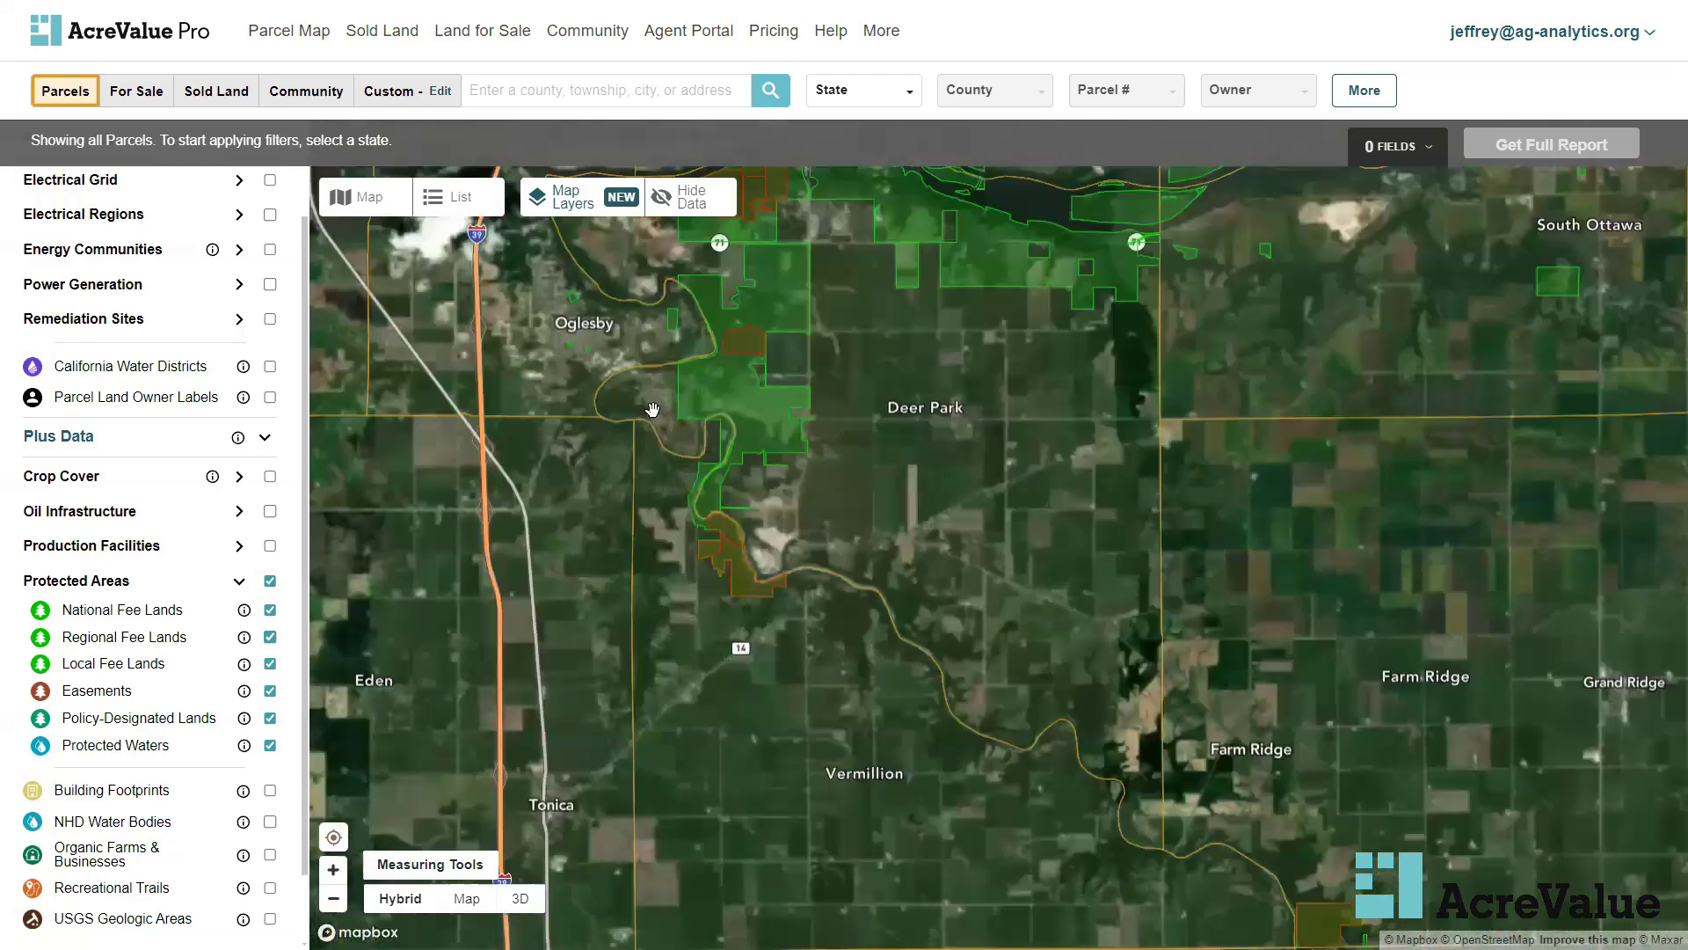
scroll(664, 403, "up", 4)
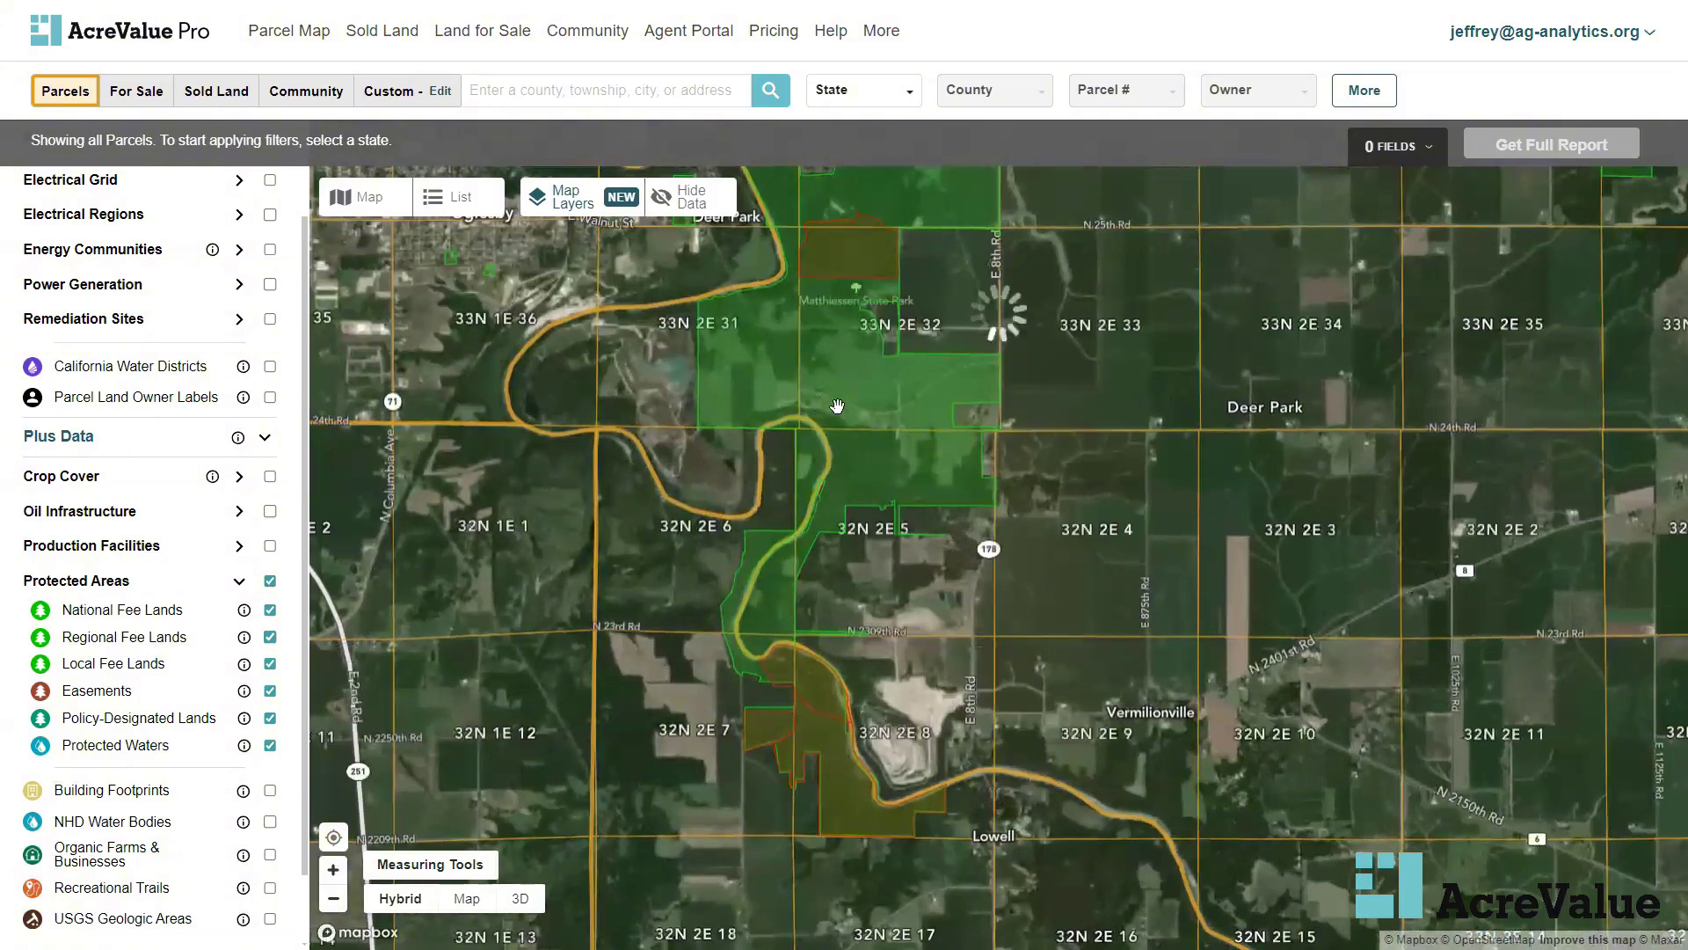
scroll(851, 390, "up", 2)
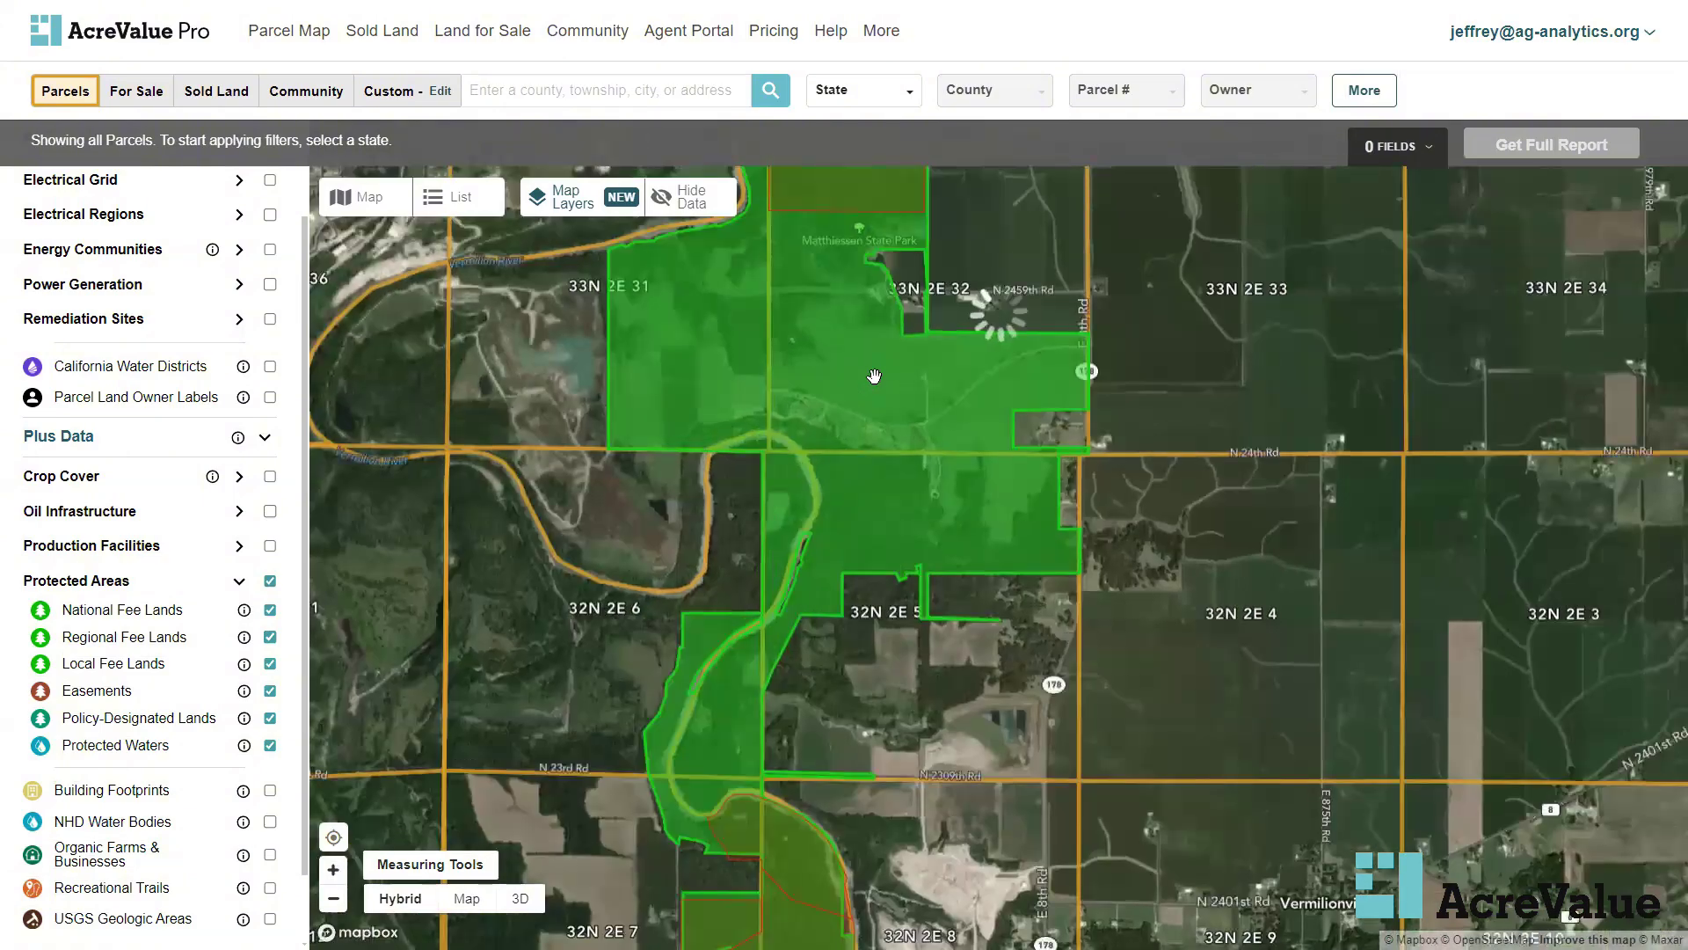
left_click(875, 377)
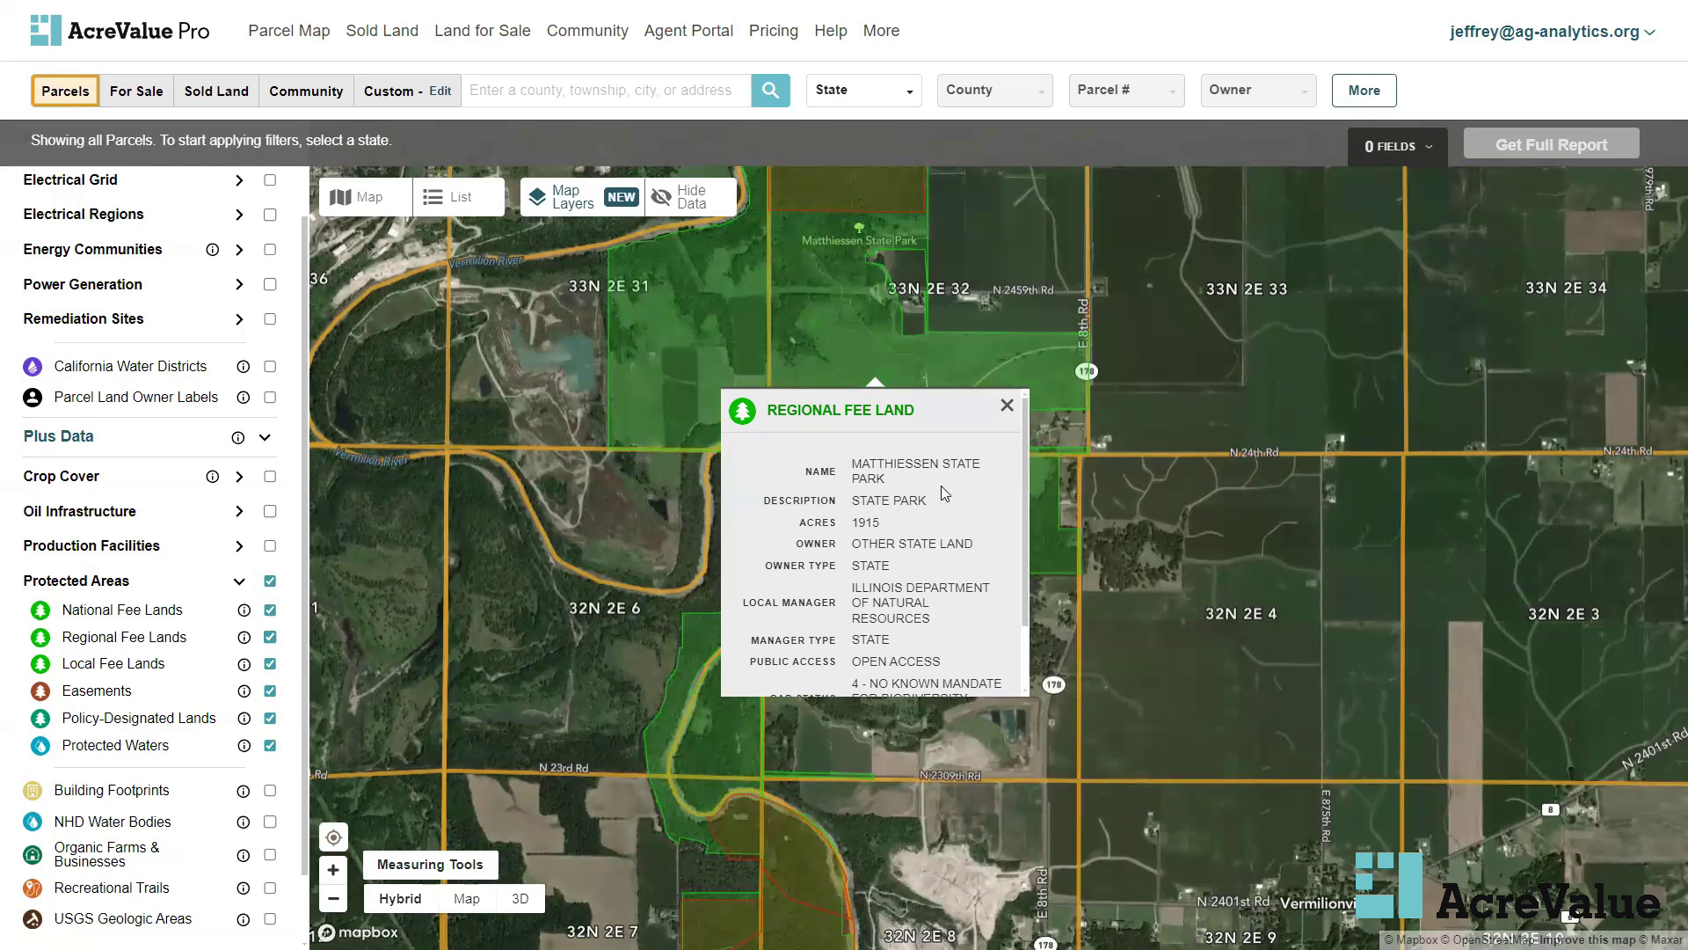
scroll(941, 486, "down", 1)
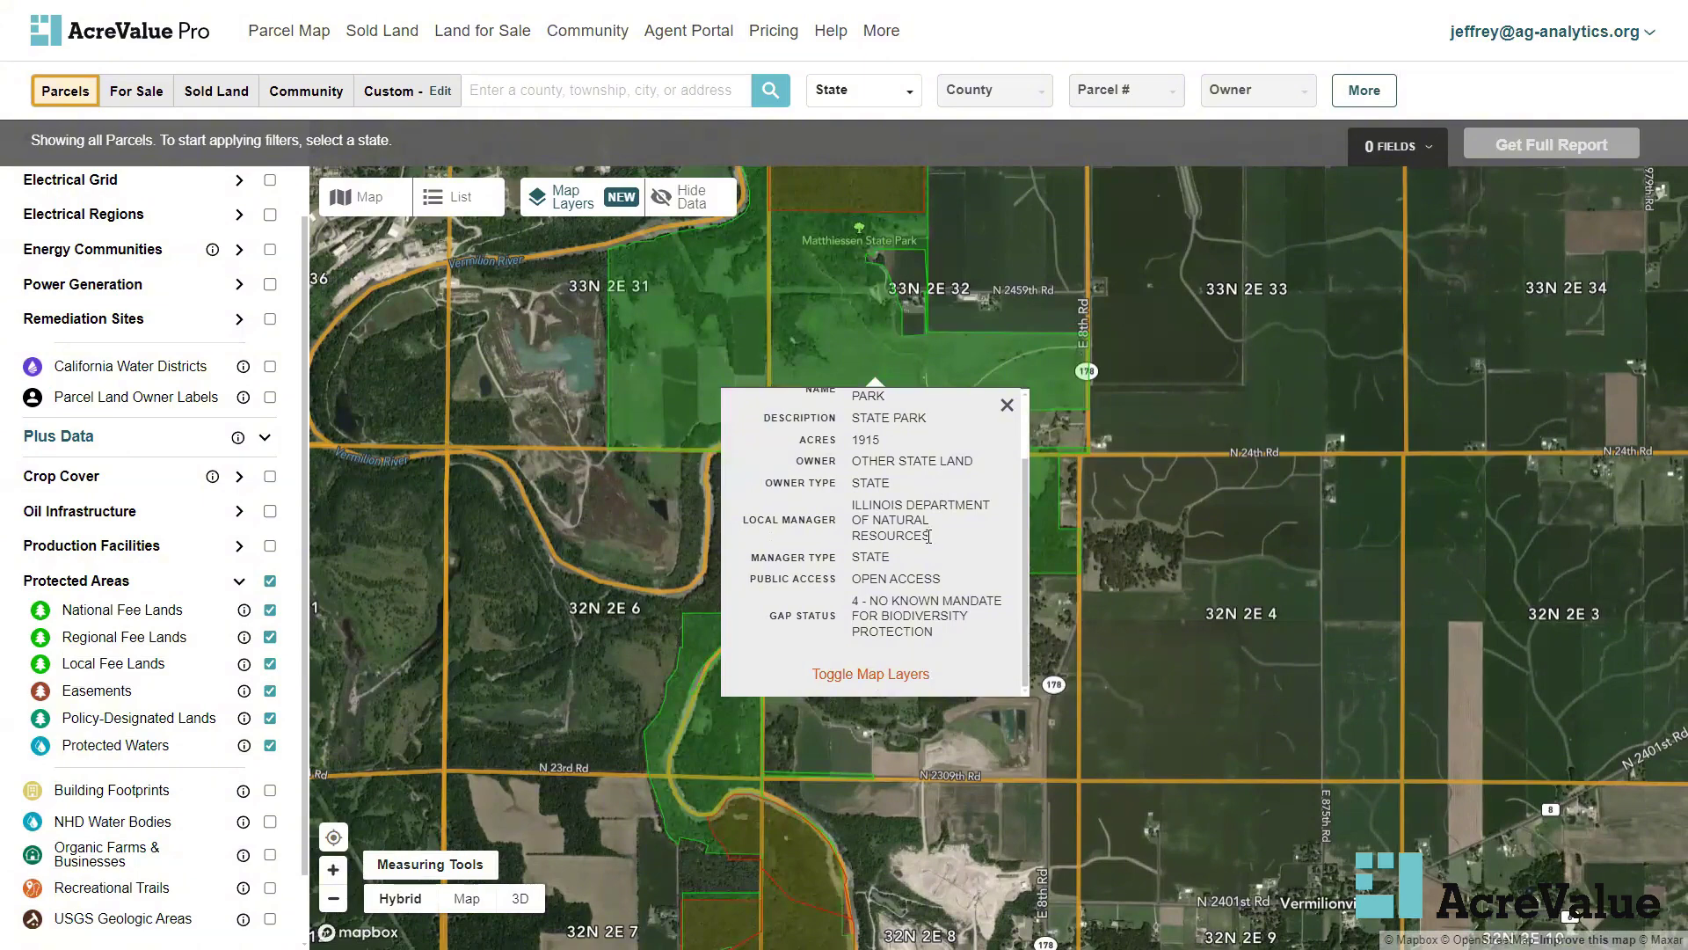
left_click_drag(950, 546, 851, 506)
left_click(895, 508)
scroll(902, 509, "up", 1)
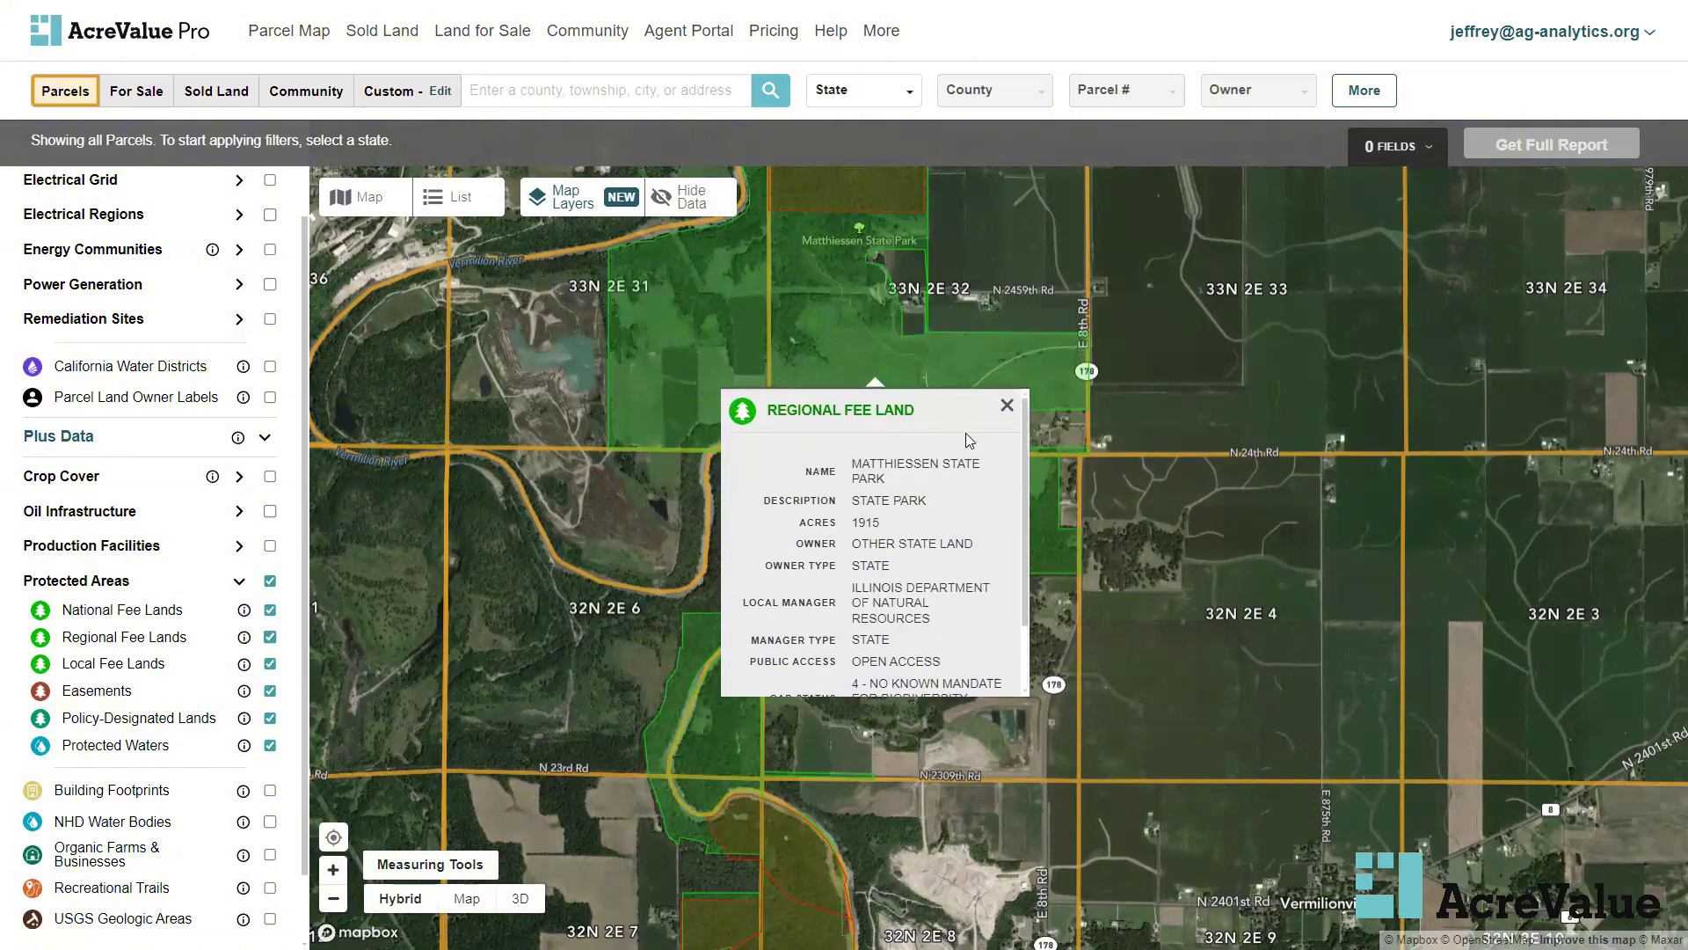
left_click(1005, 406)
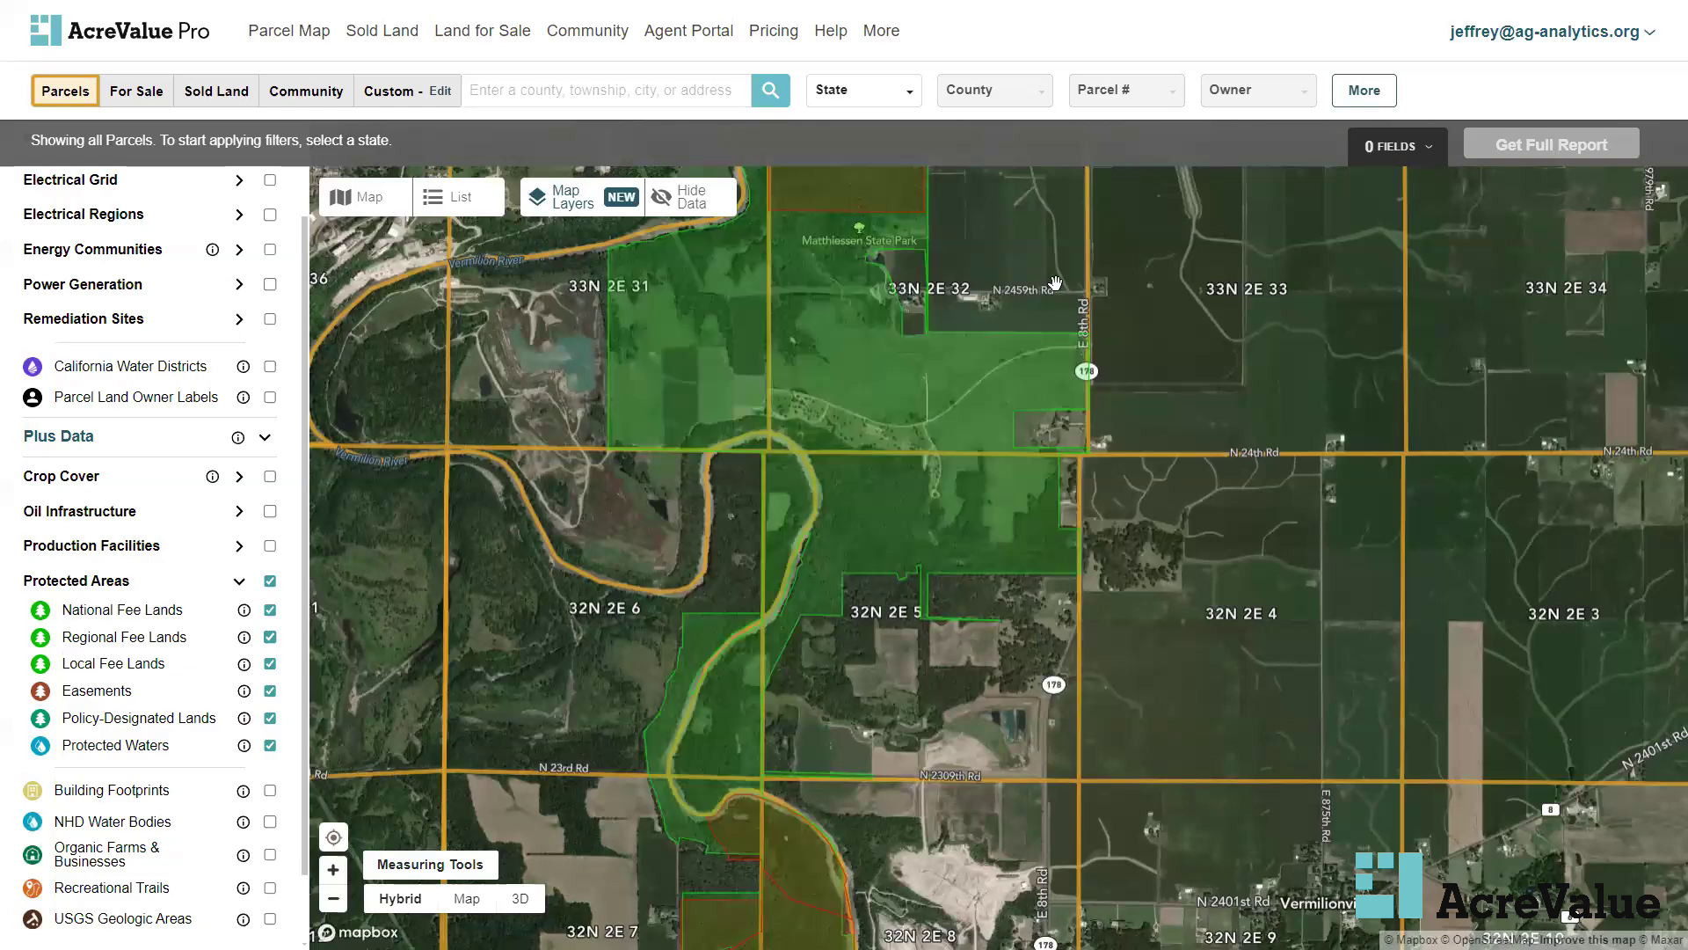
Open the easement directly north of the Matthiessen State Park label, review its details, and highlight its full name
left_click_drag(1056, 283, 1026, 560)
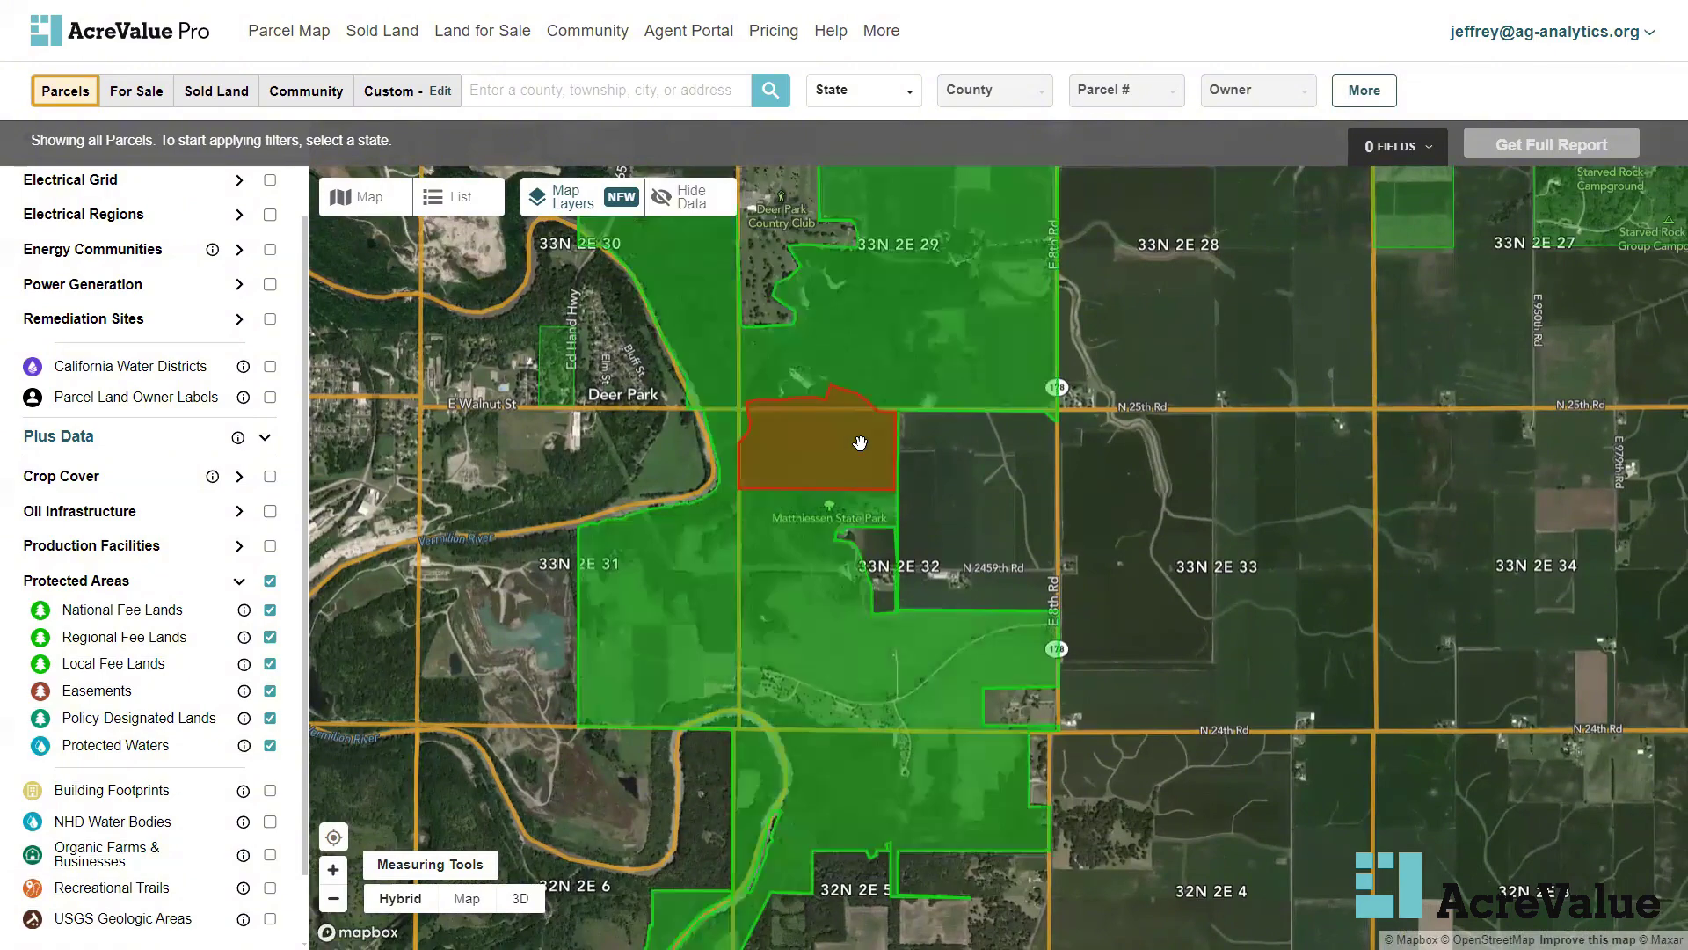
left_click(861, 445)
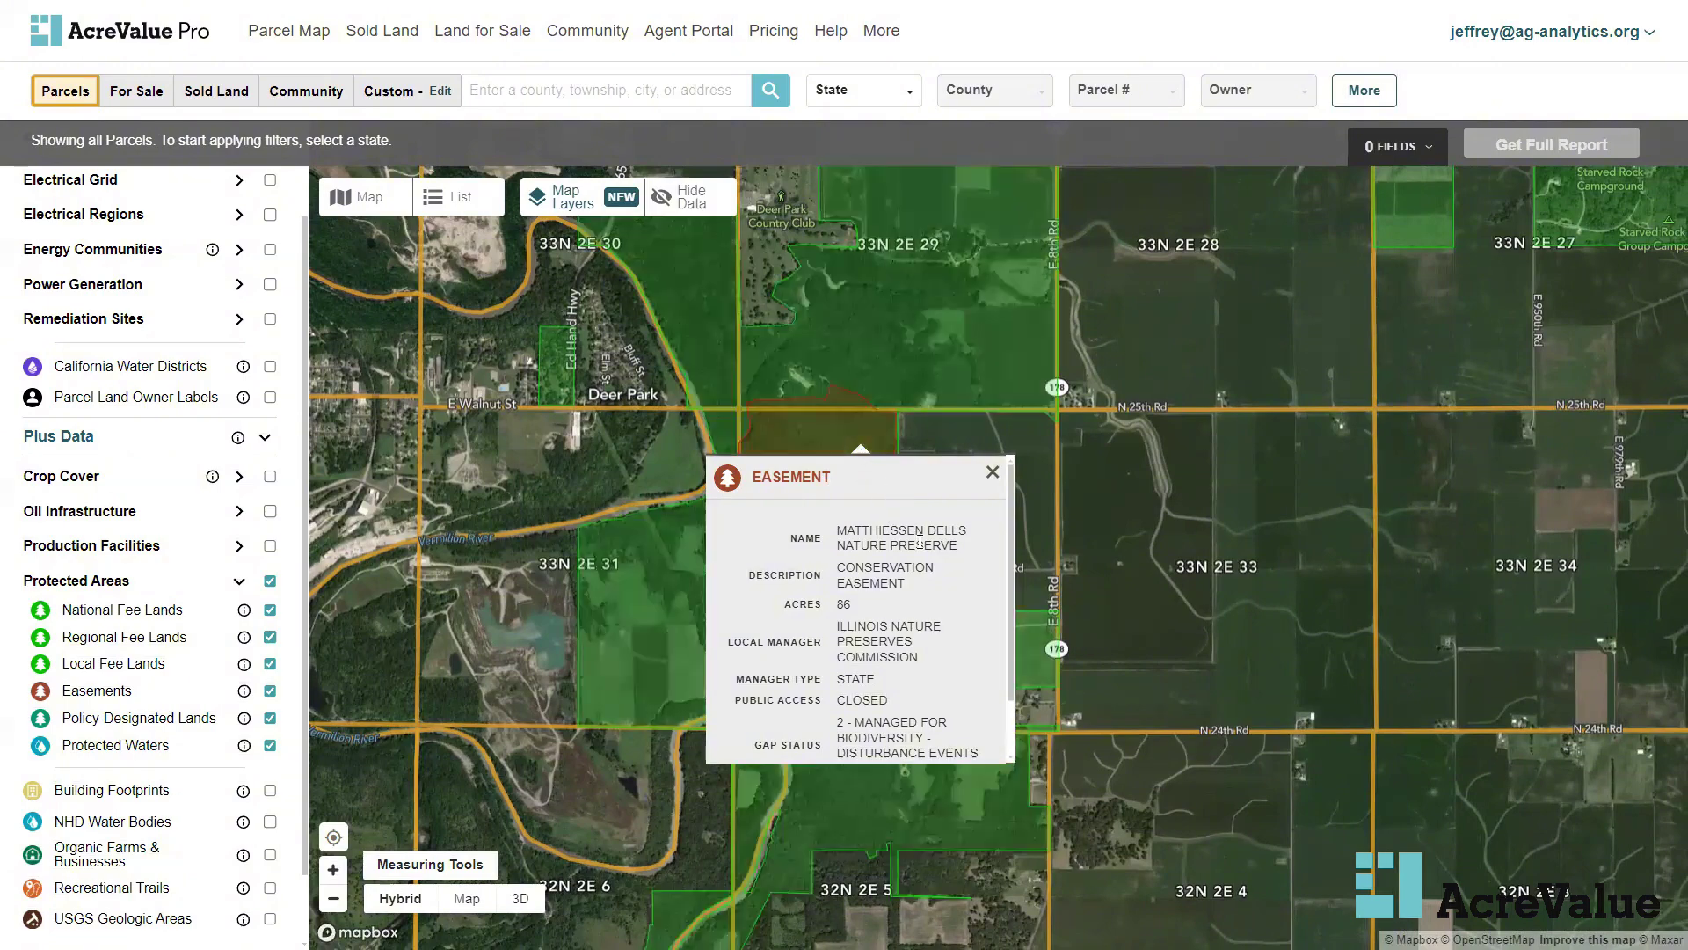
scroll(920, 550, "down", 1)
scroll(920, 552, "up", 1)
left_click_drag(978, 549, 835, 545)
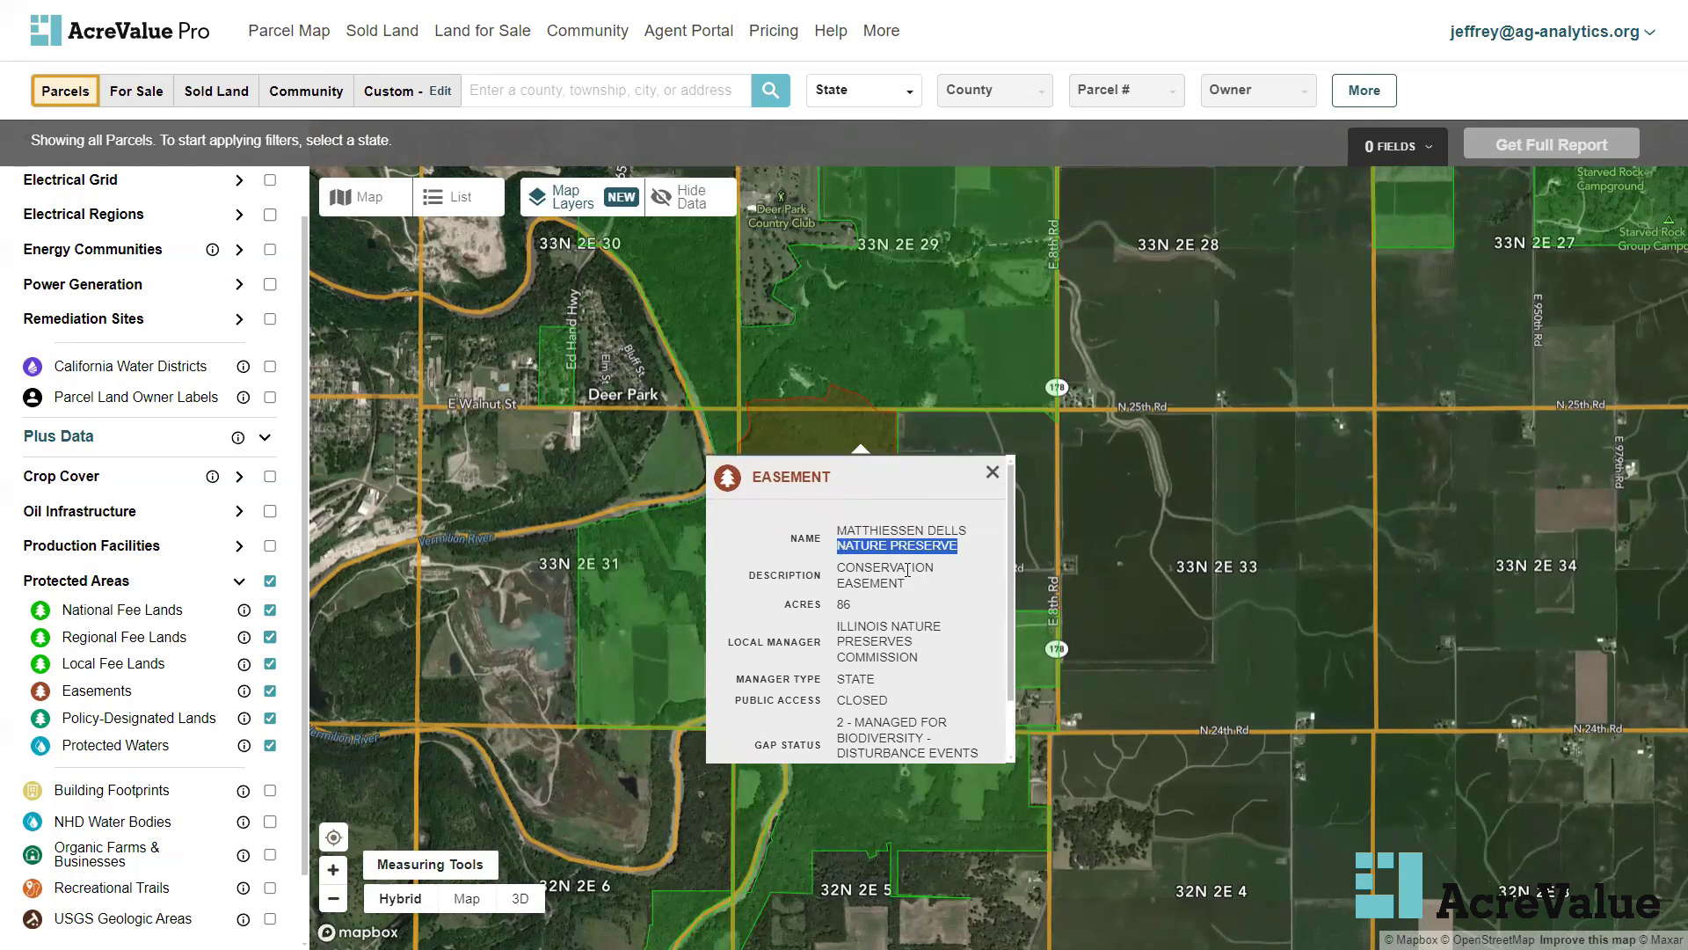
left_click(931, 624)
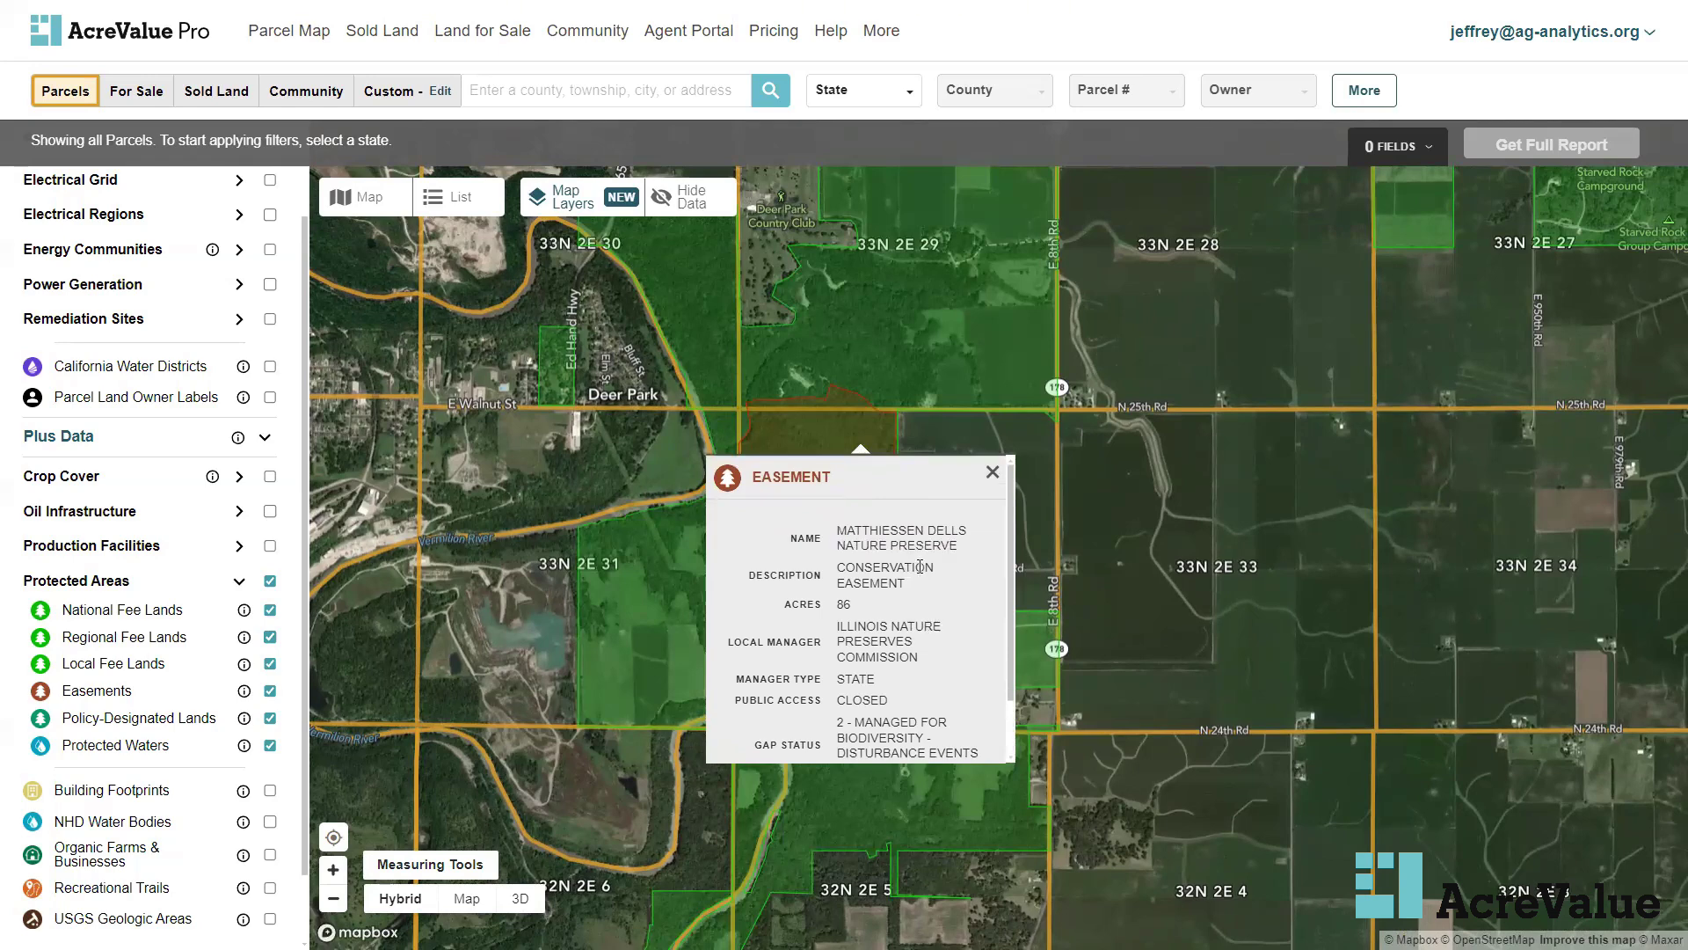
left_click_drag(957, 546, 830, 538)
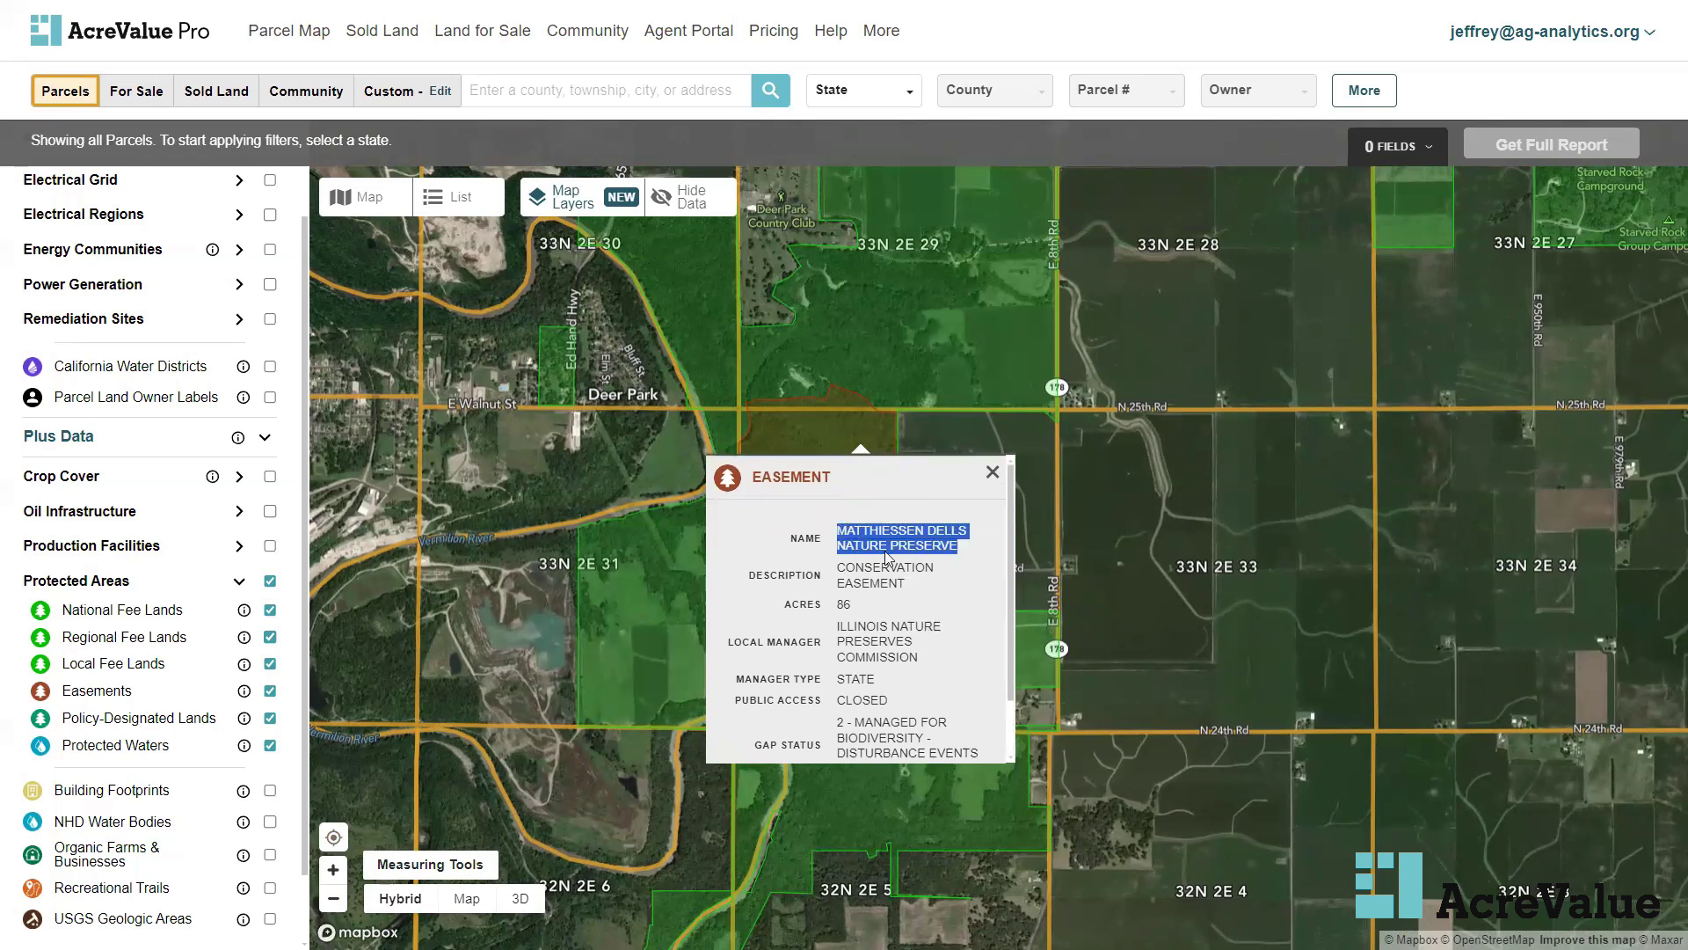
Read through the Matthiessen Dells Nature Preserve easement details and close them
scroll(887, 556, "down", 1)
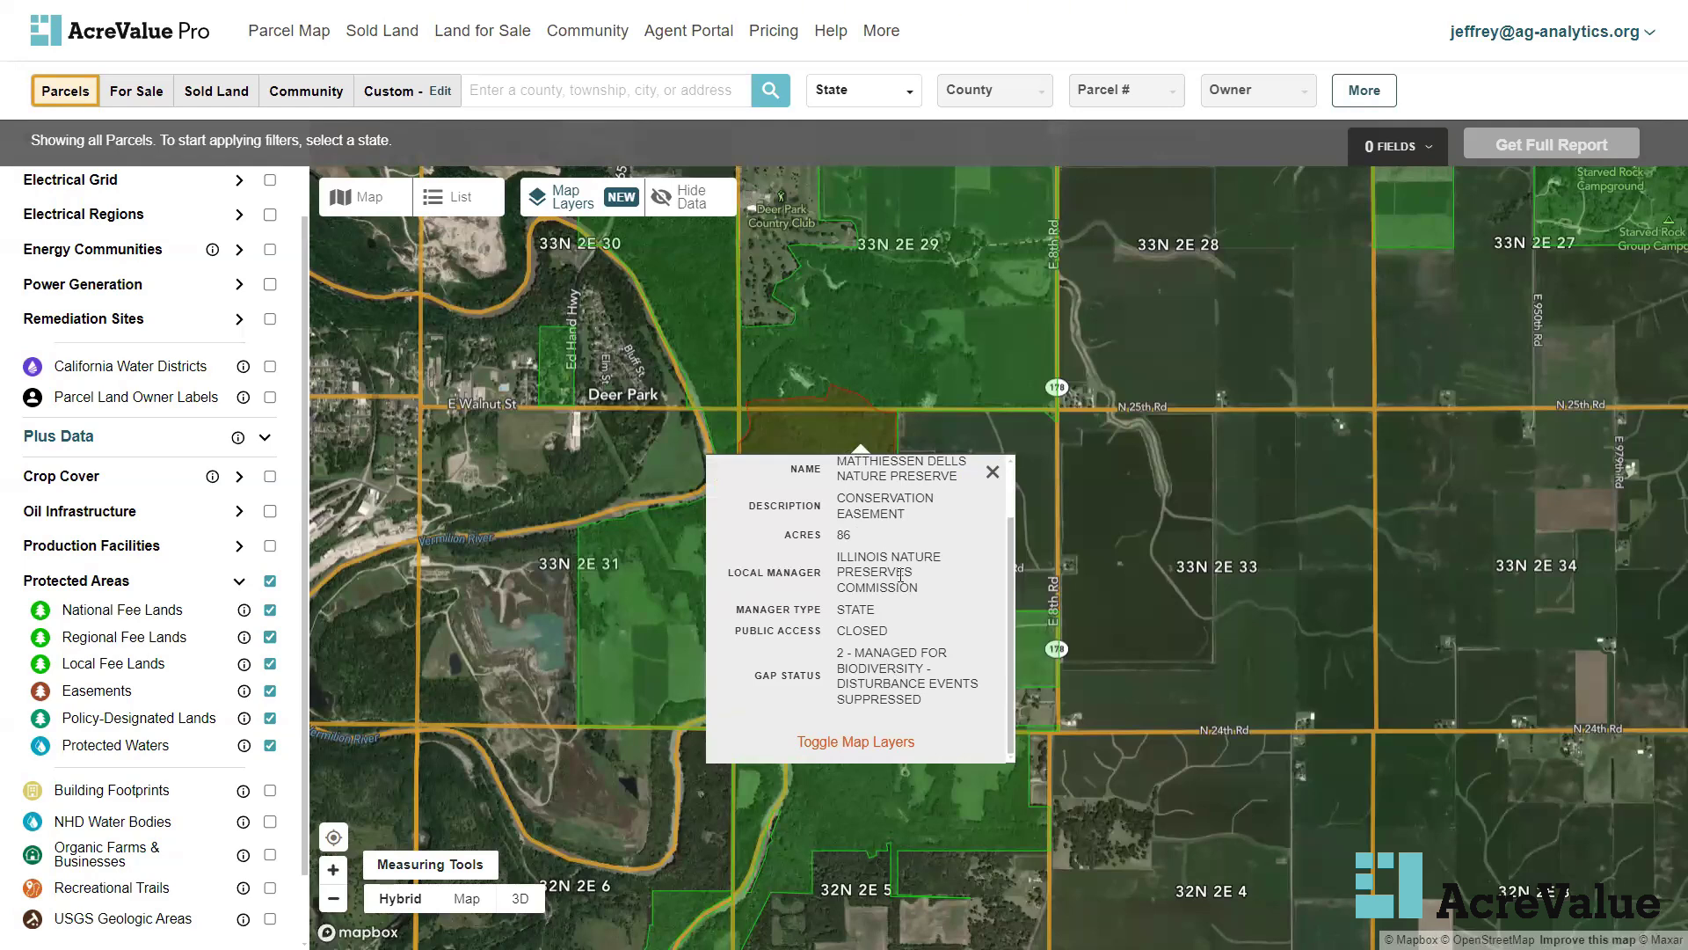
scroll(900, 576, "up", 1)
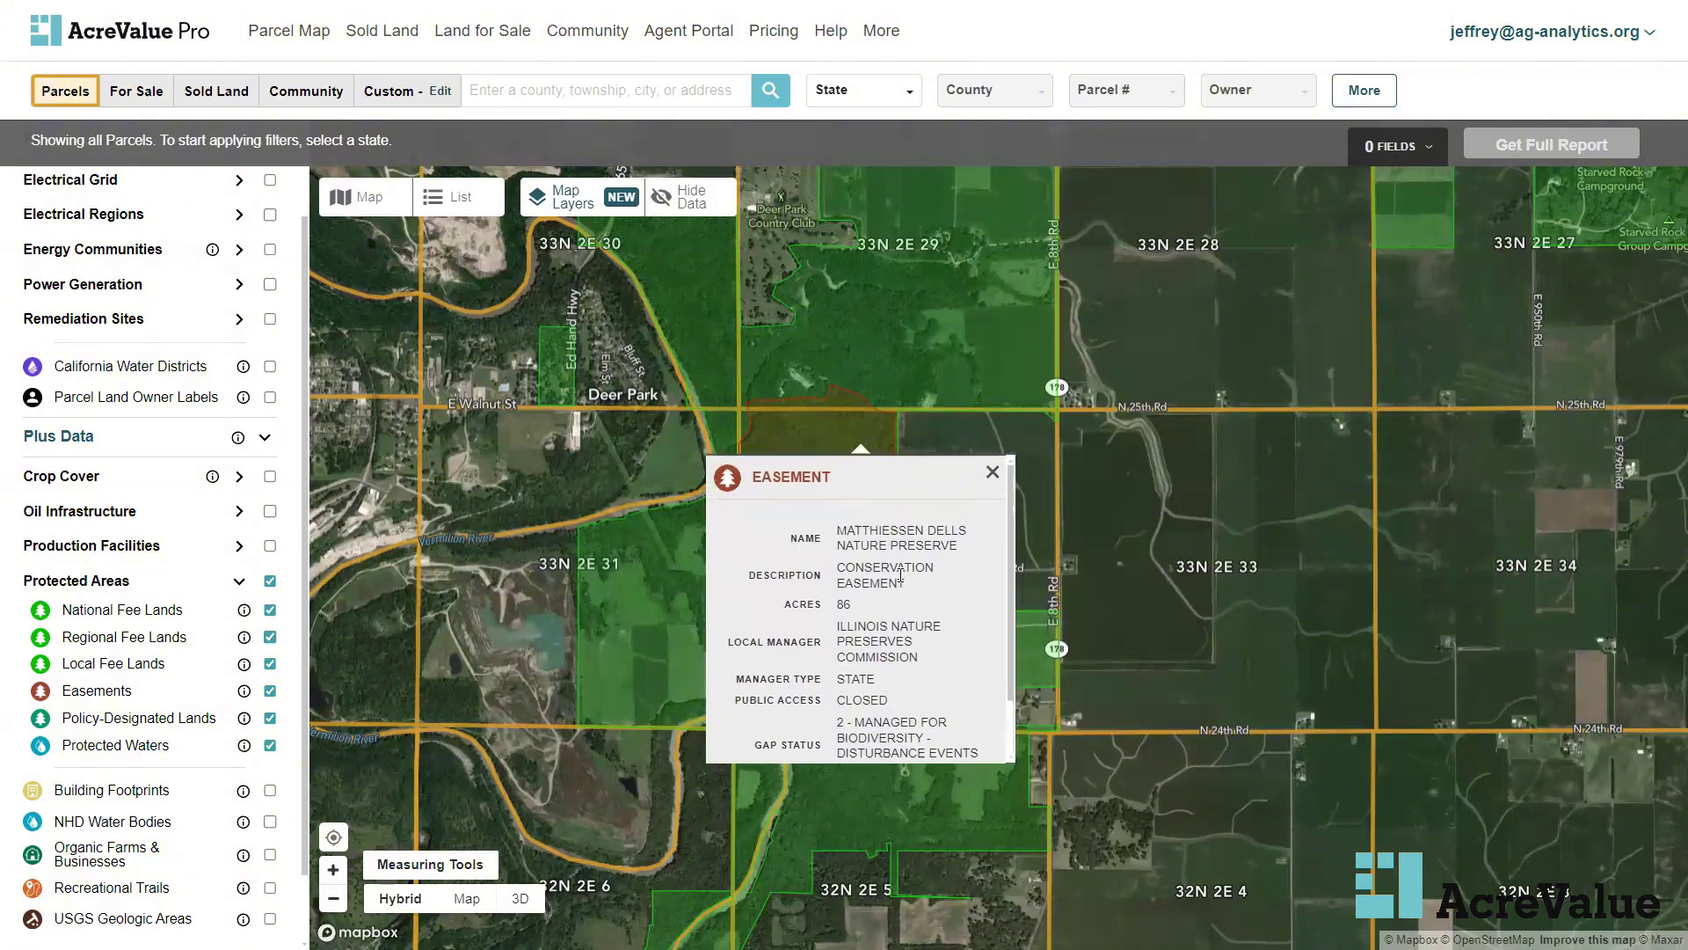
left_click(993, 472)
scroll(1003, 464, "down", 1)
scroll(1003, 465, "down", 5)
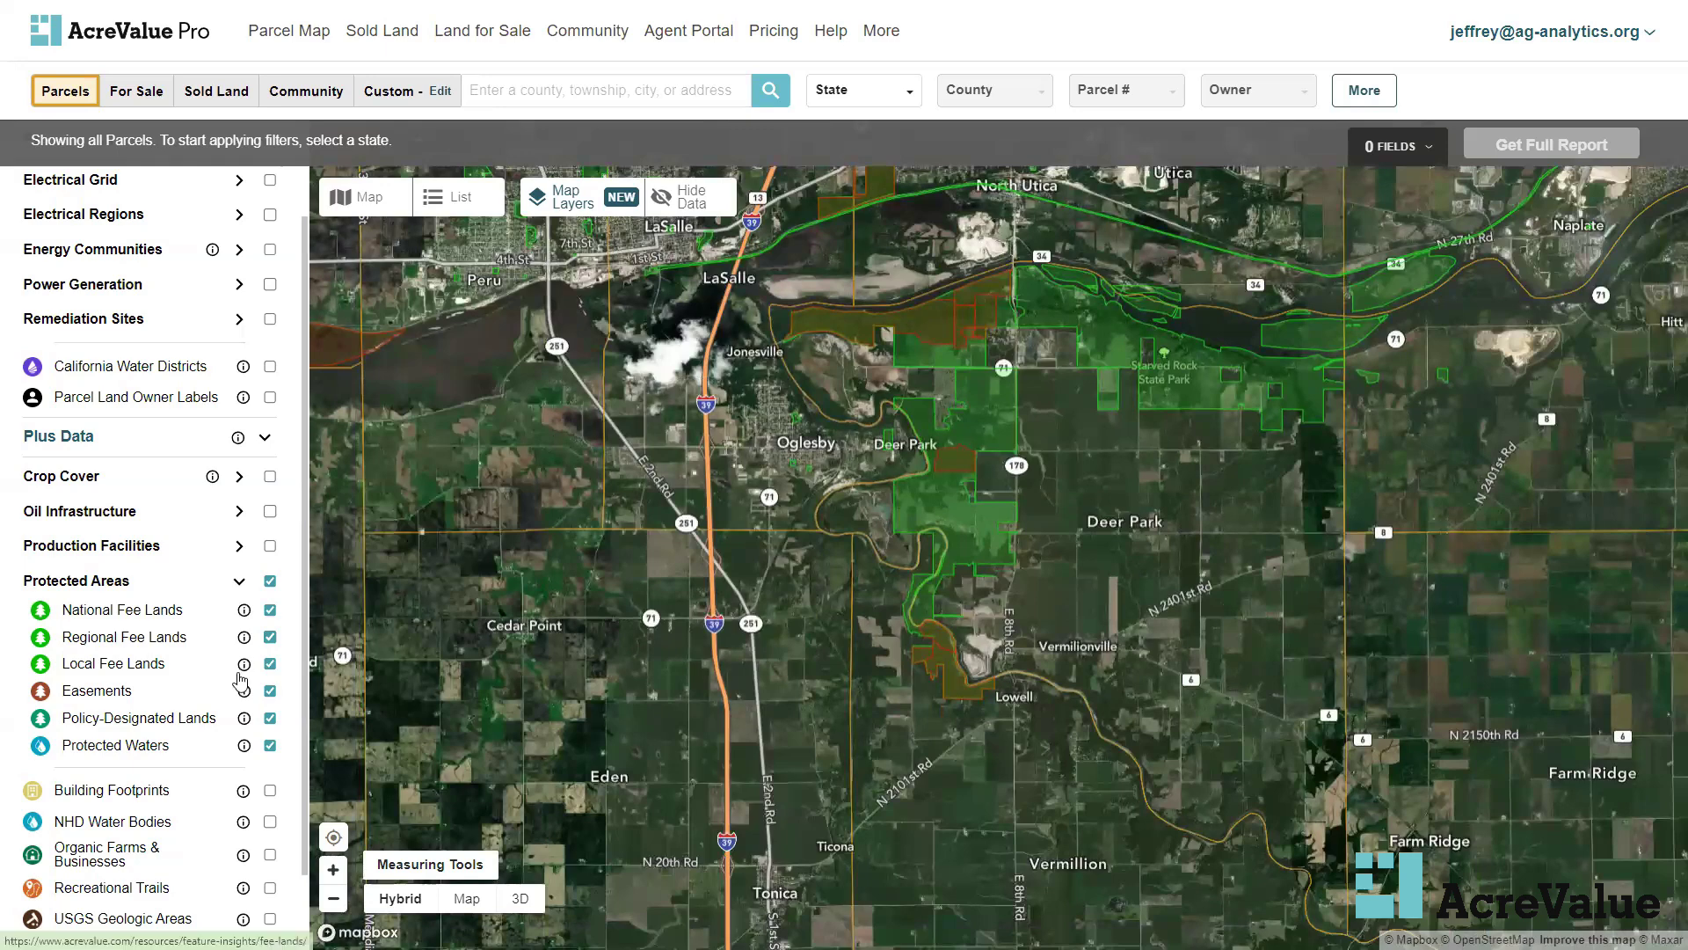
Collapse and turn off the Protected Areas layers, and turn on the NHD Water Bodies layer
left_click(238, 583)
left_click(270, 662)
left_click(270, 741)
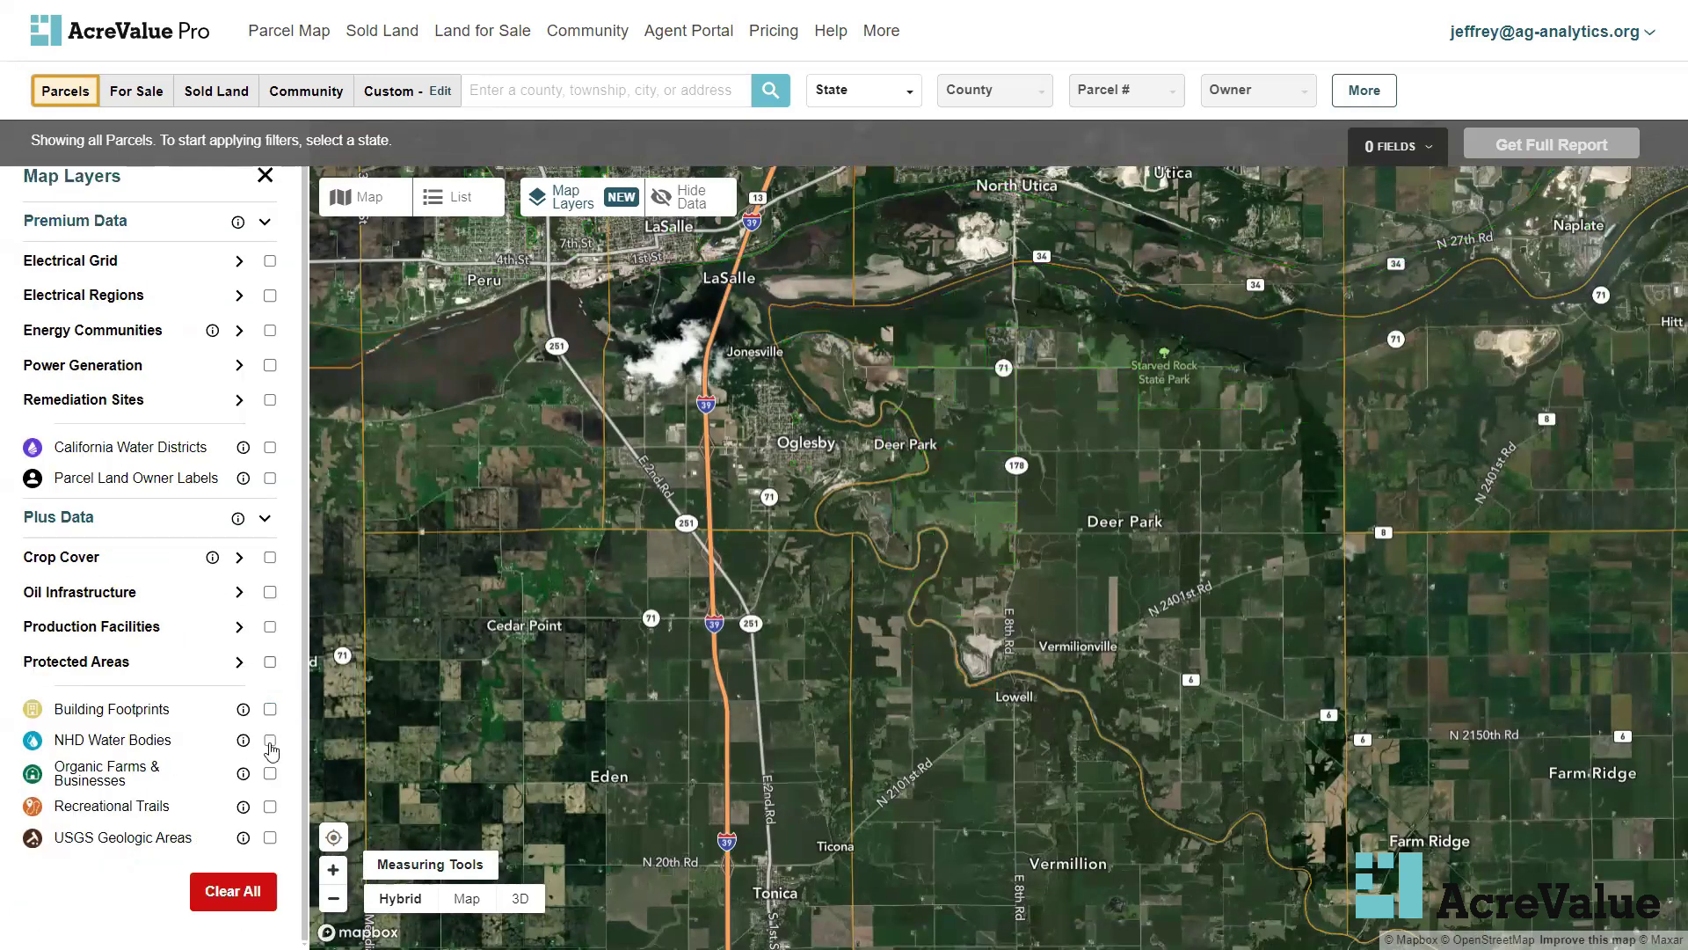
View the details of the water body beside the river just south of Spring Valley and close them
left_click_drag(422, 398, 618, 551)
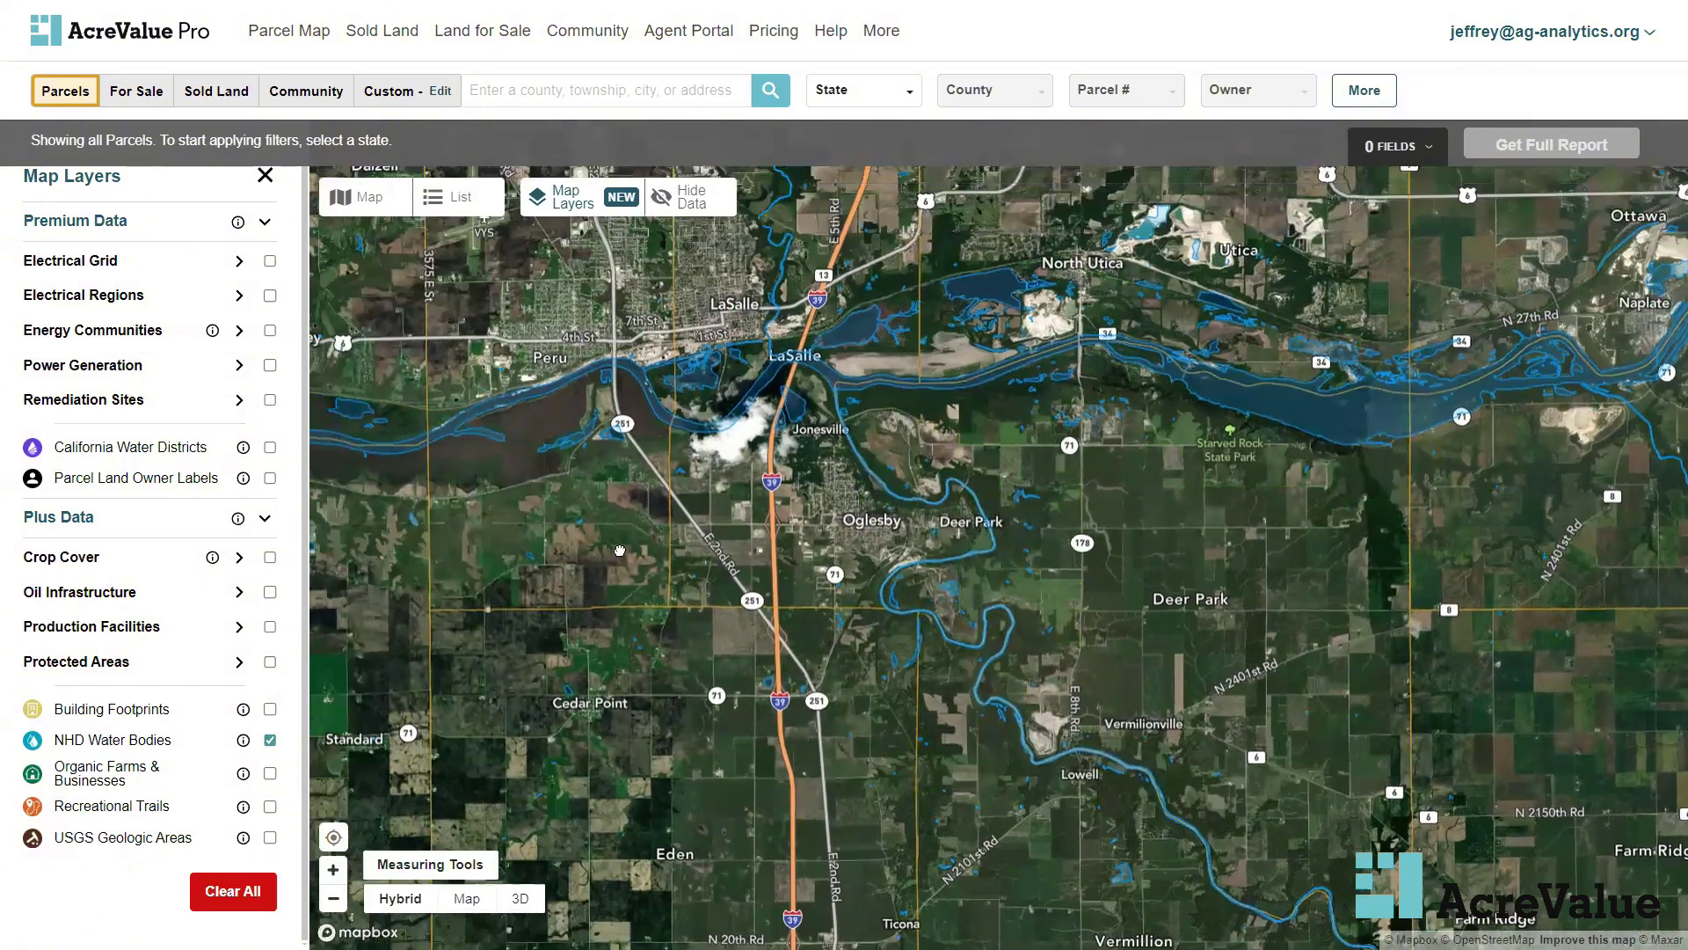
left_click_drag(471, 528, 615, 554)
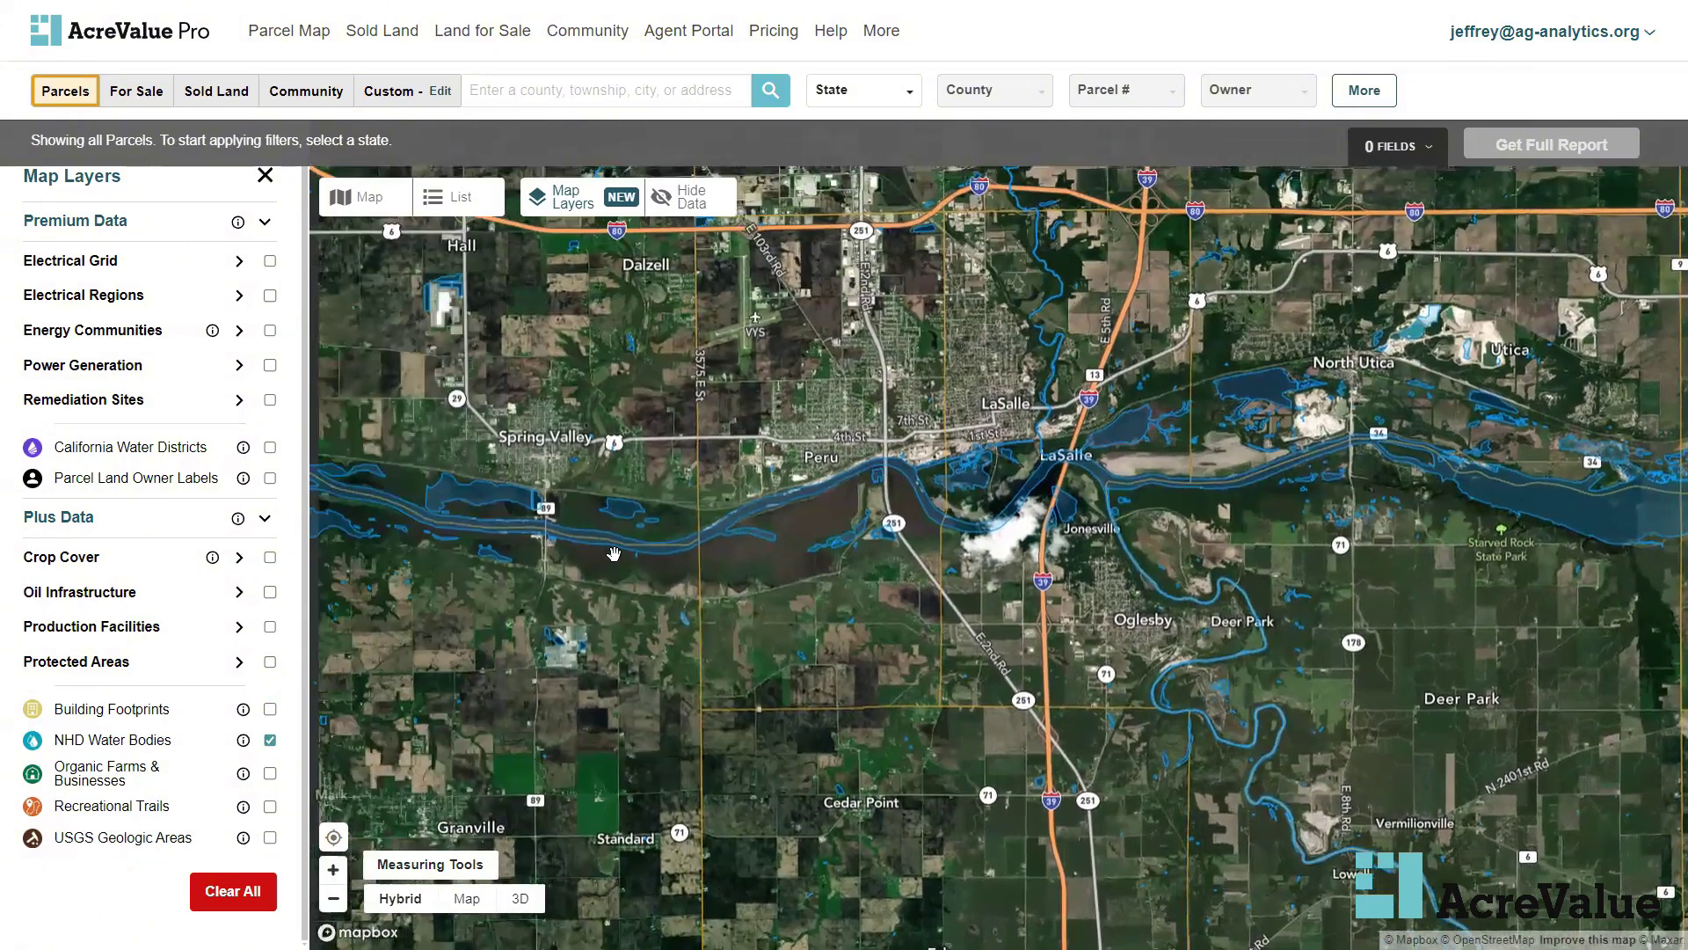
left_click(495, 496)
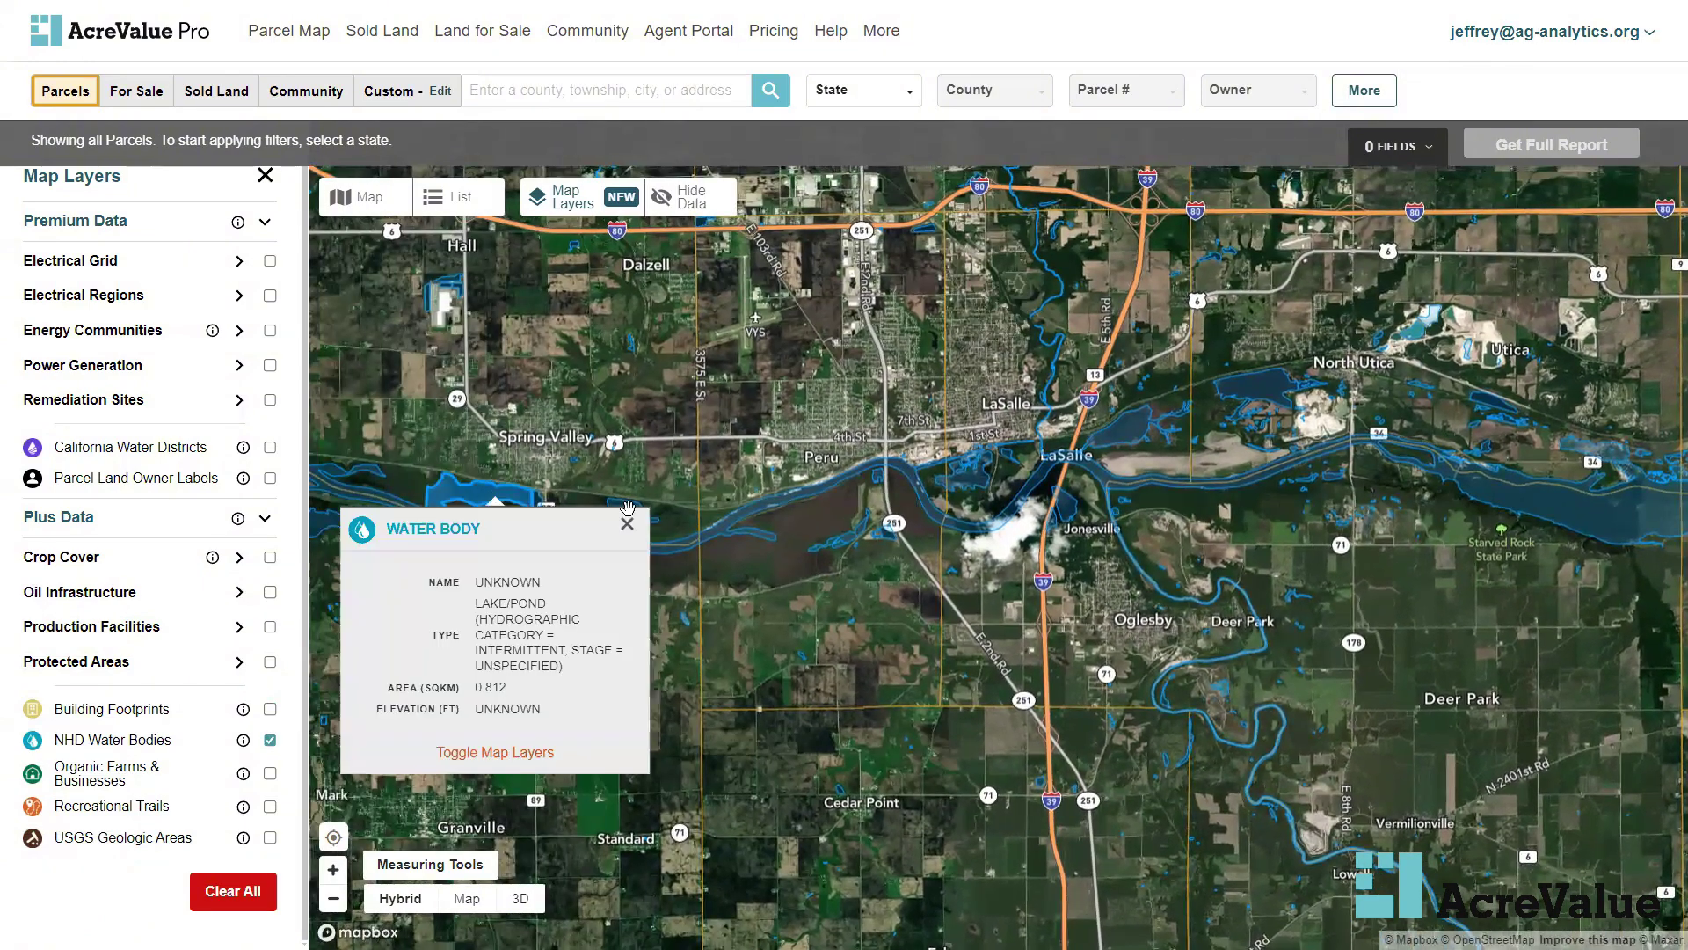
left_click(627, 236)
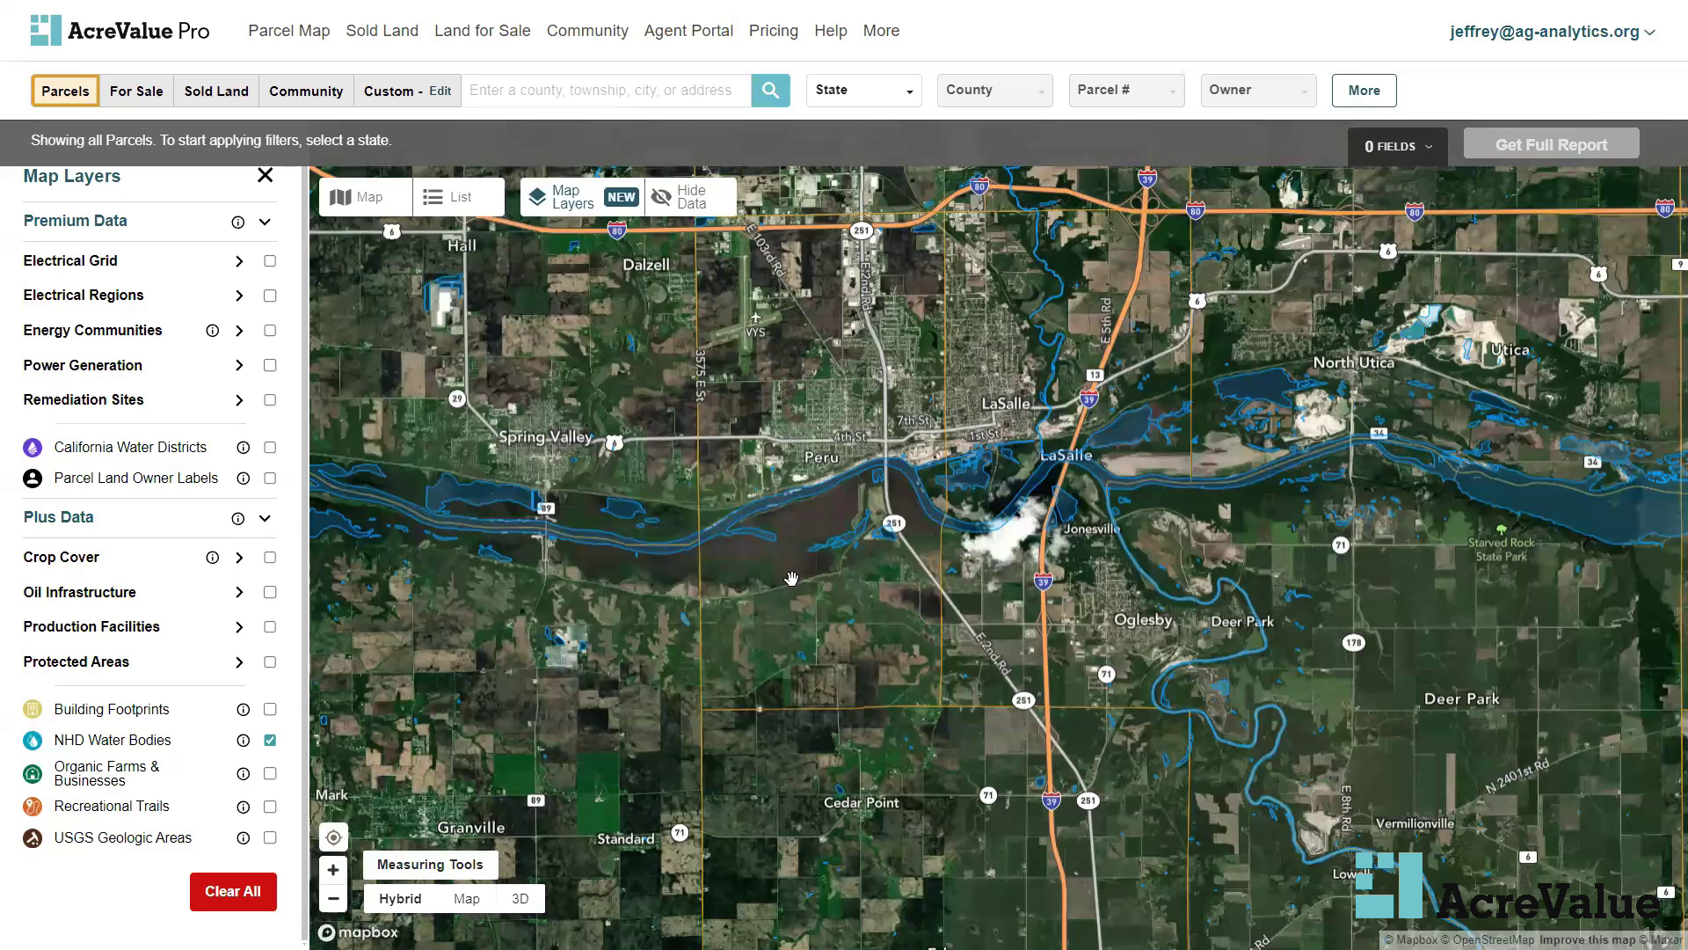
View the details of the wide river section north of Starved Rock State Park and close them
scroll(839, 589, "down", 2)
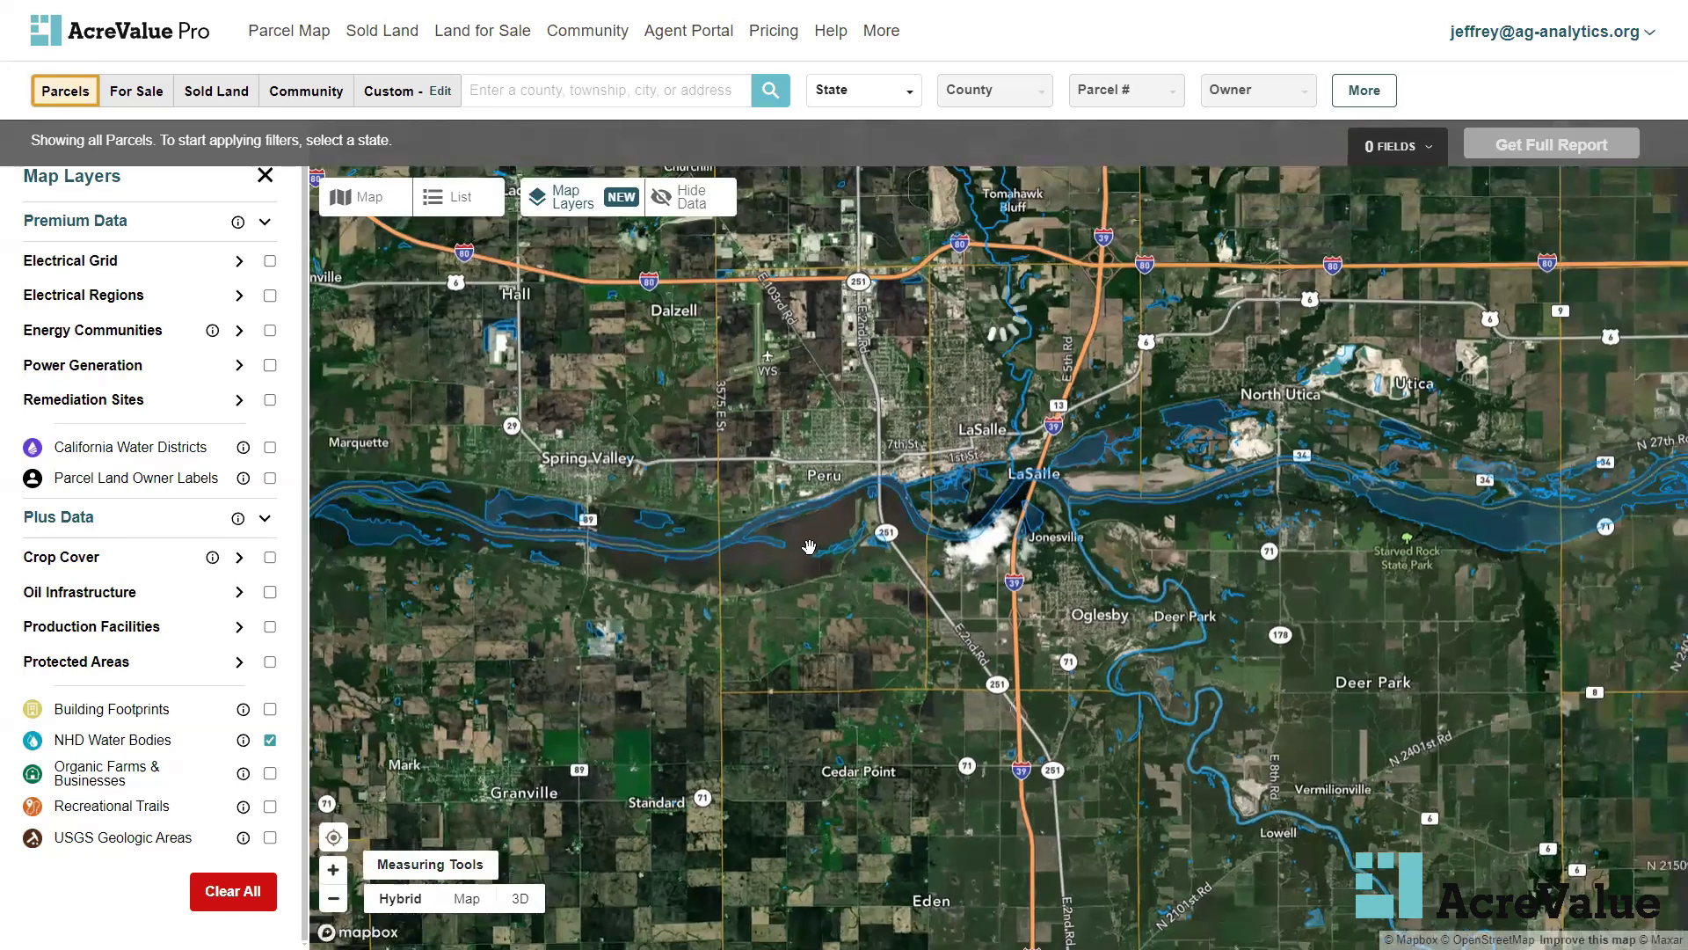
left_click(1424, 513)
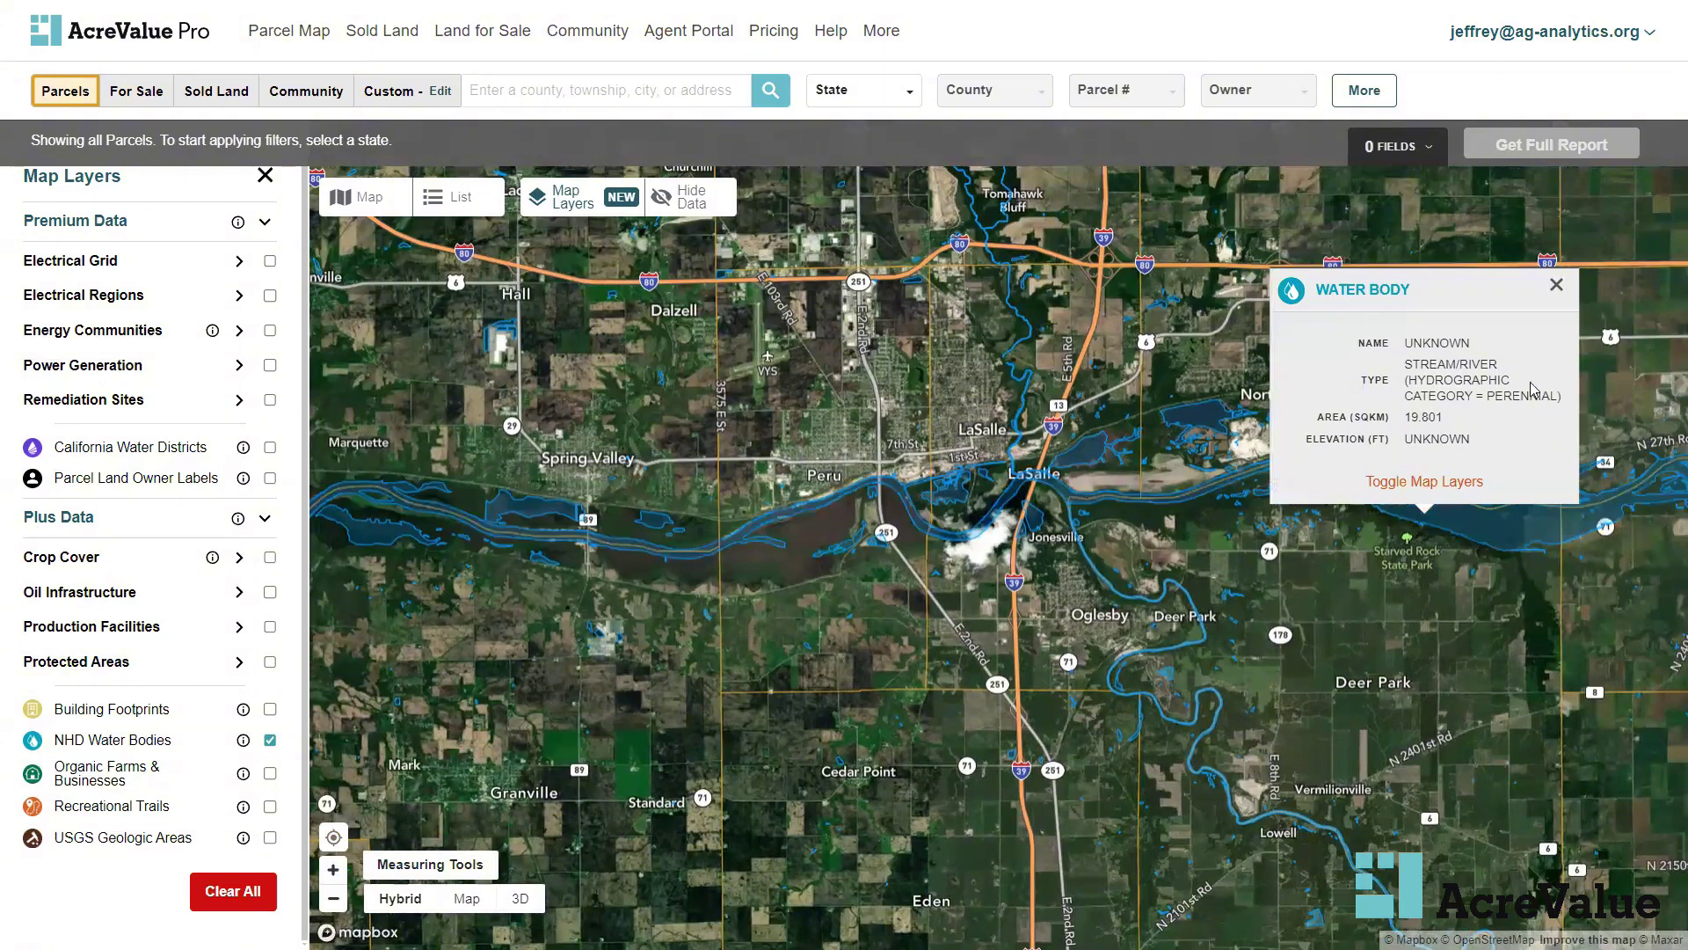
left_click(1555, 287)
Examine the water bodies along the Illinois River and the small pond in section 32N 1W 2 north of Granville
scroll(1365, 554, "down", 4)
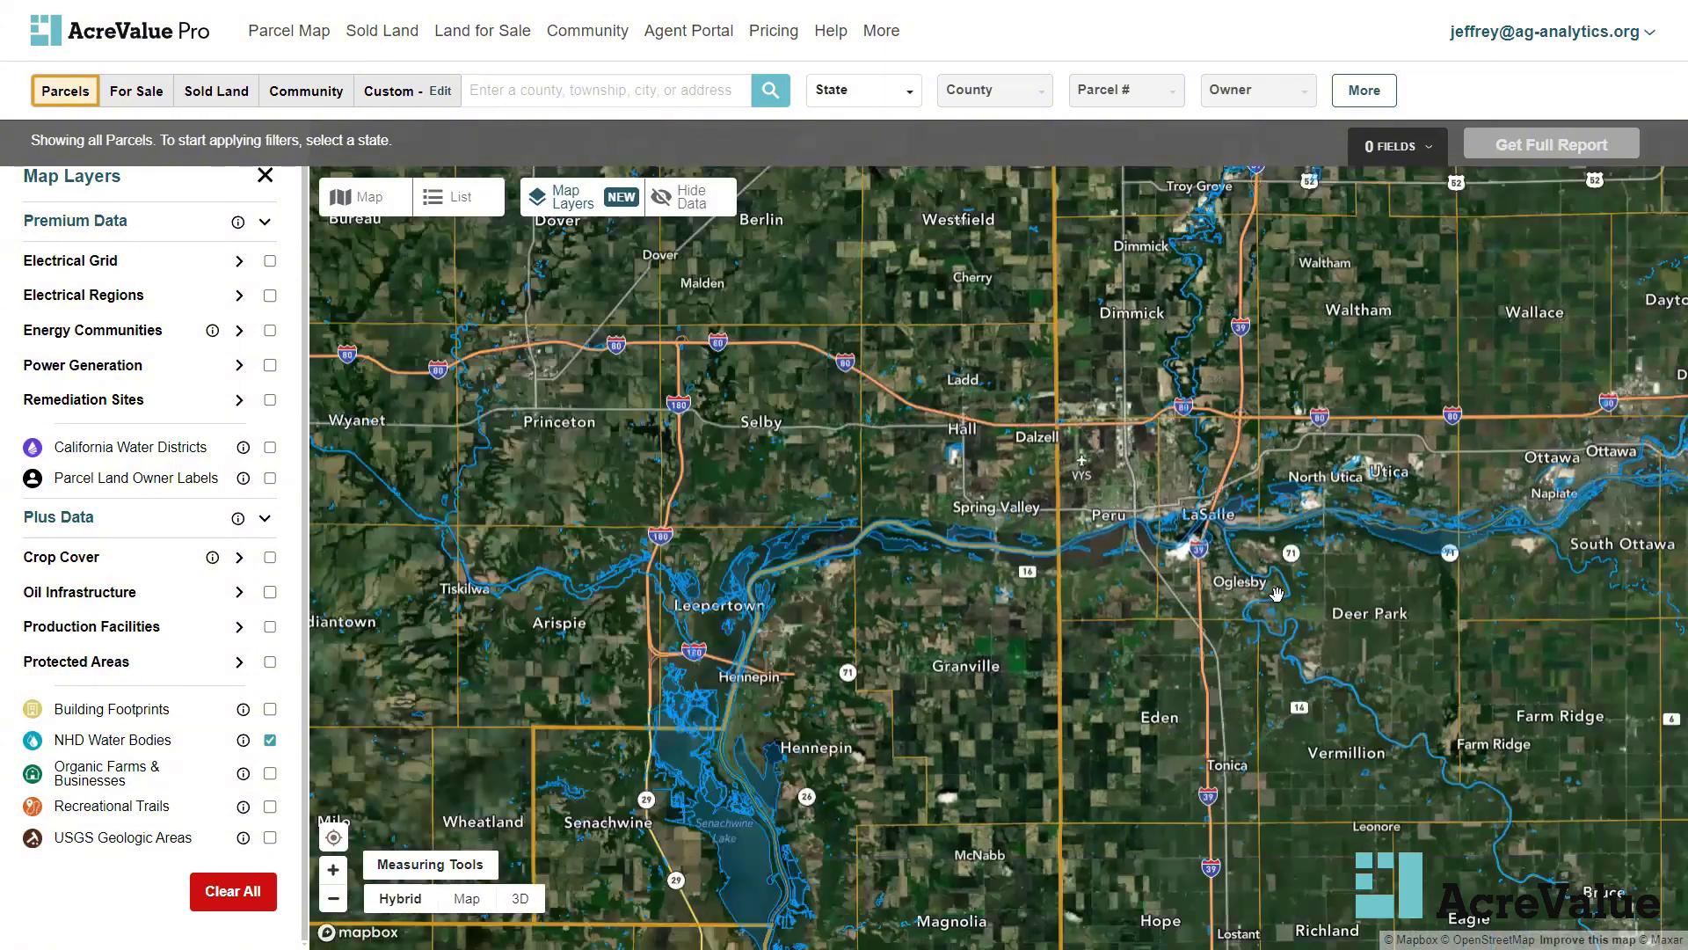
left_click_drag(1131, 668, 967, 614)
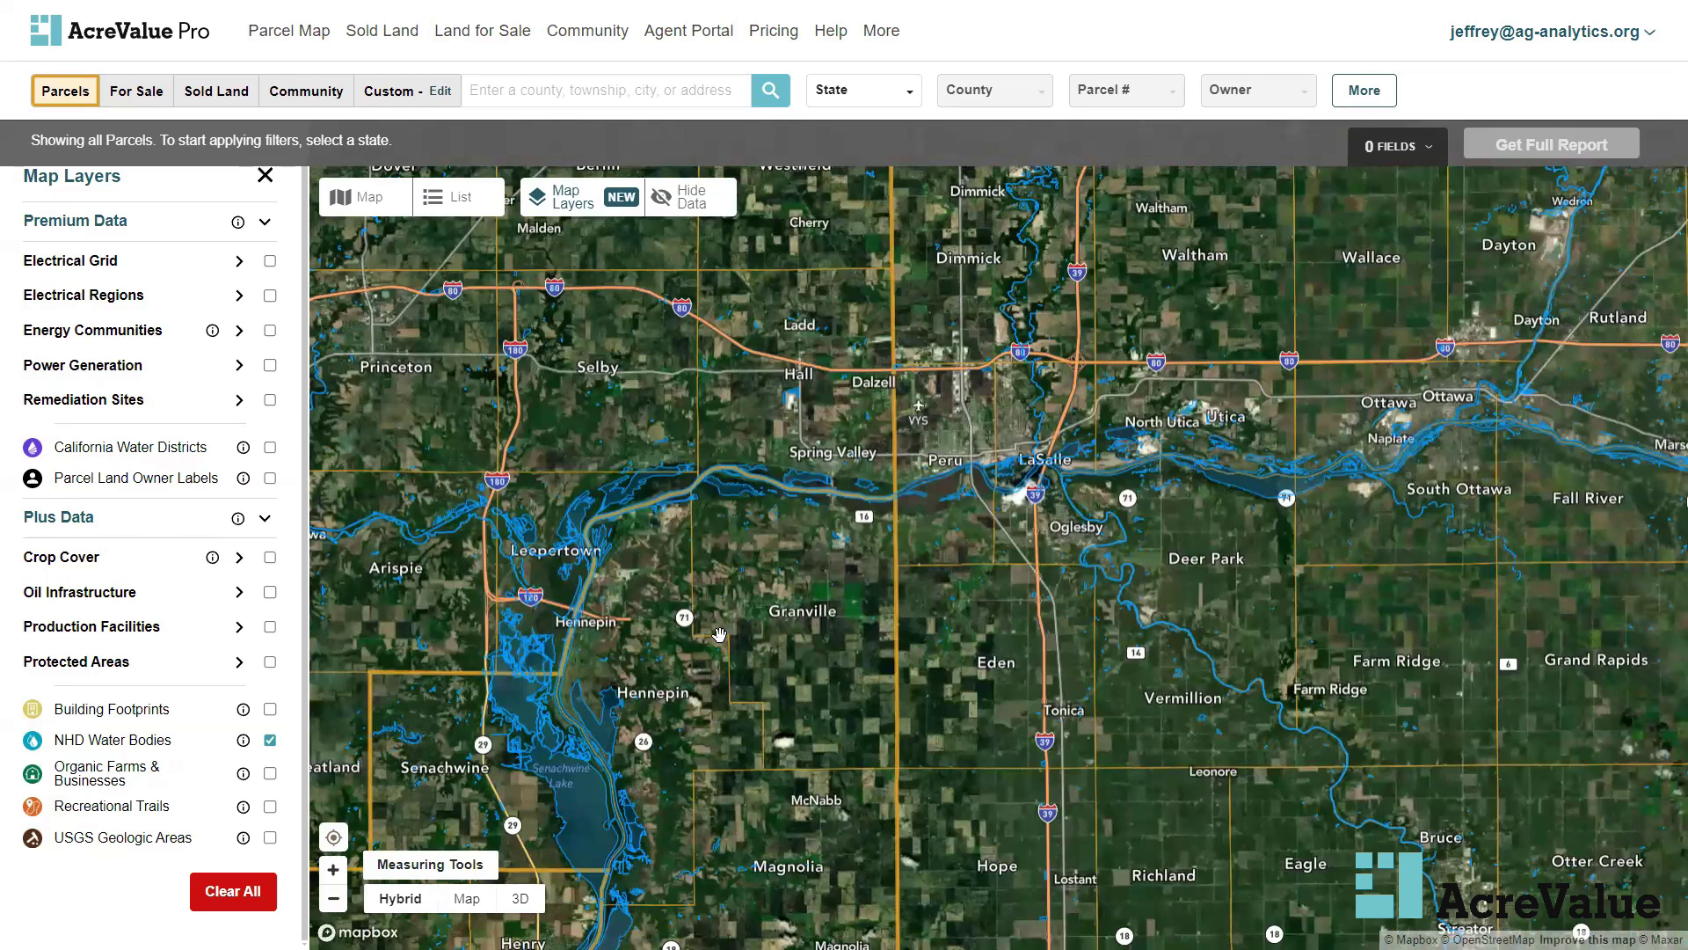
scroll(800, 576, "up", 3)
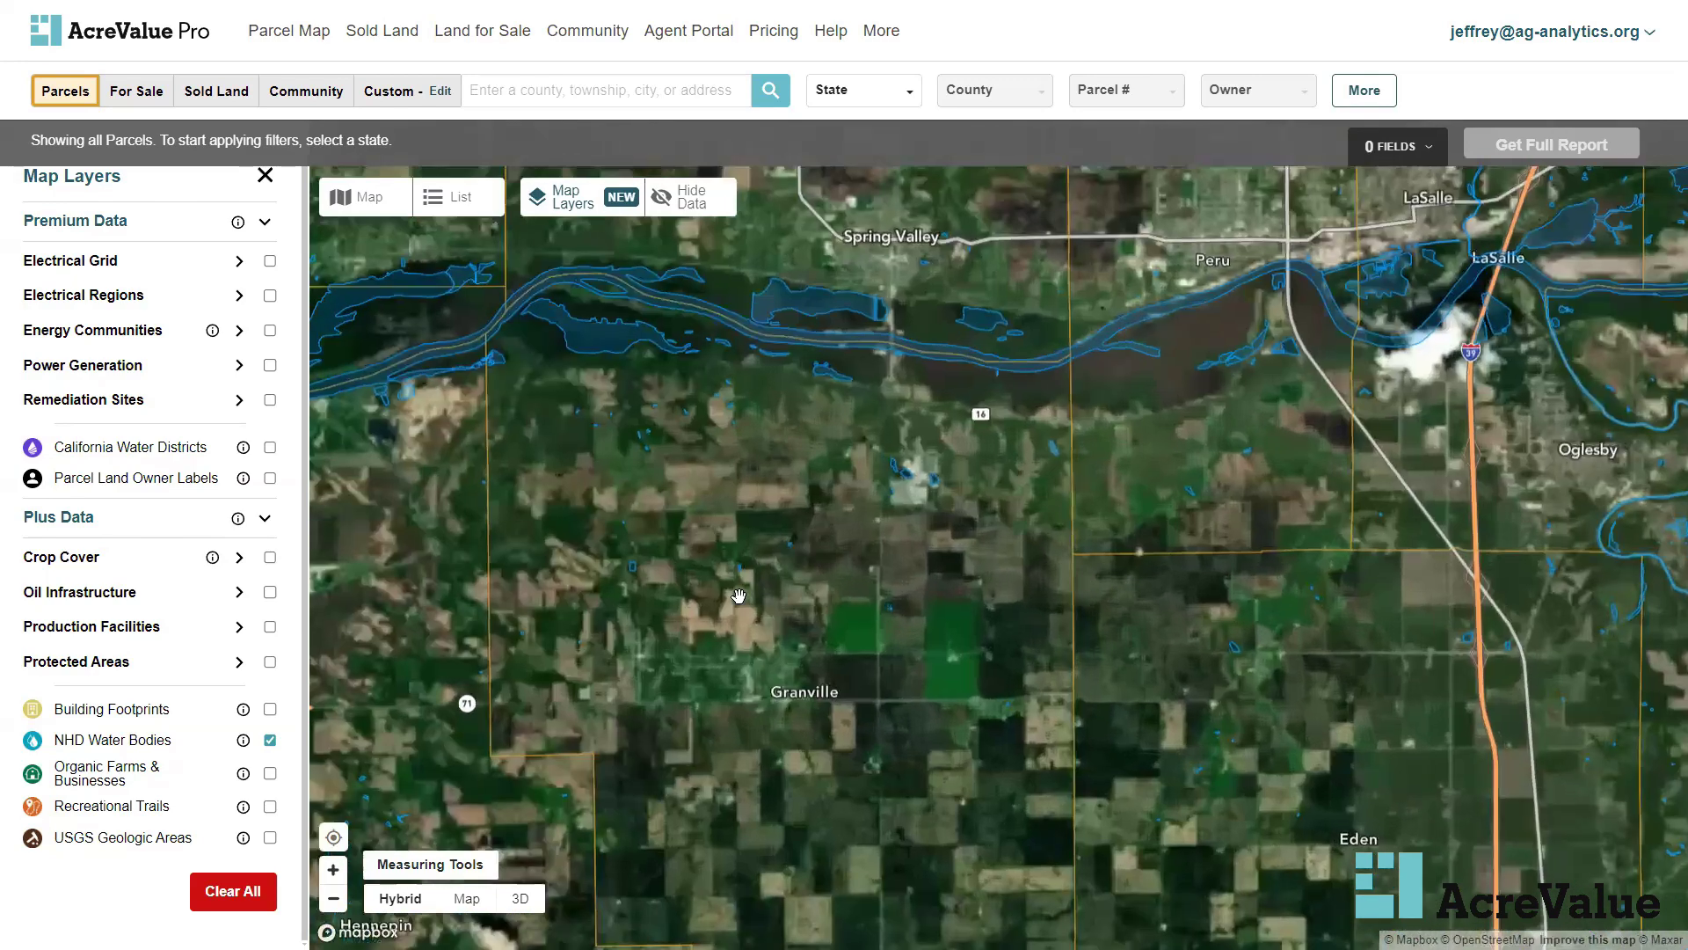
scroll(792, 519, "up", 2)
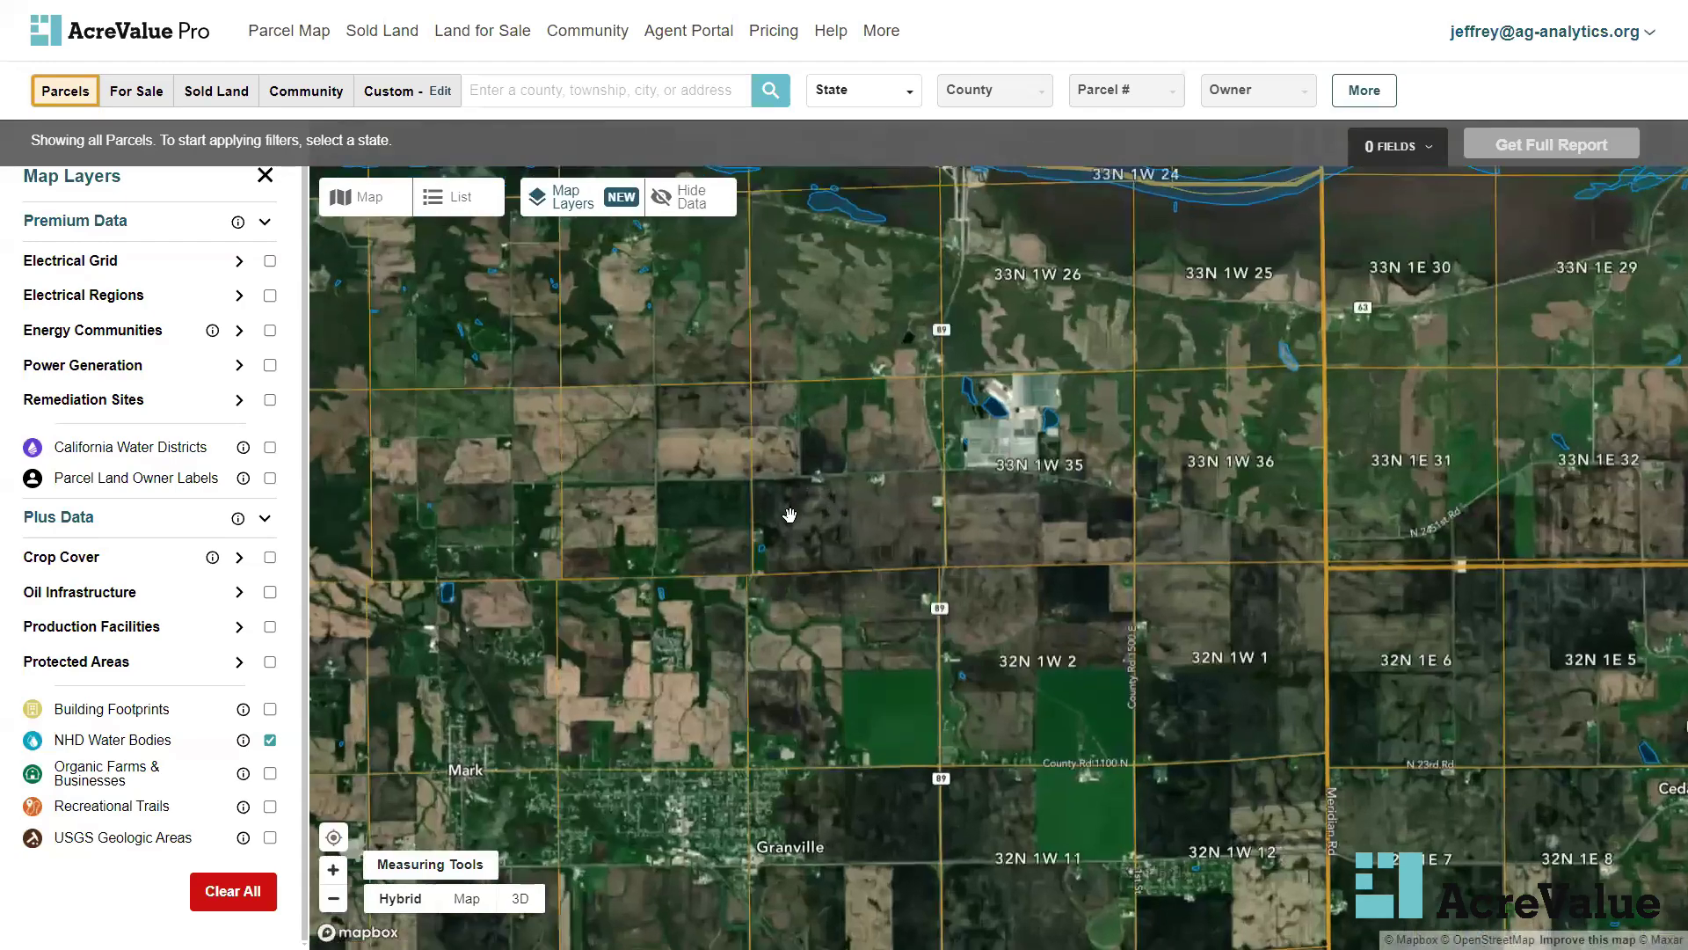
scroll(963, 625, "up", 2)
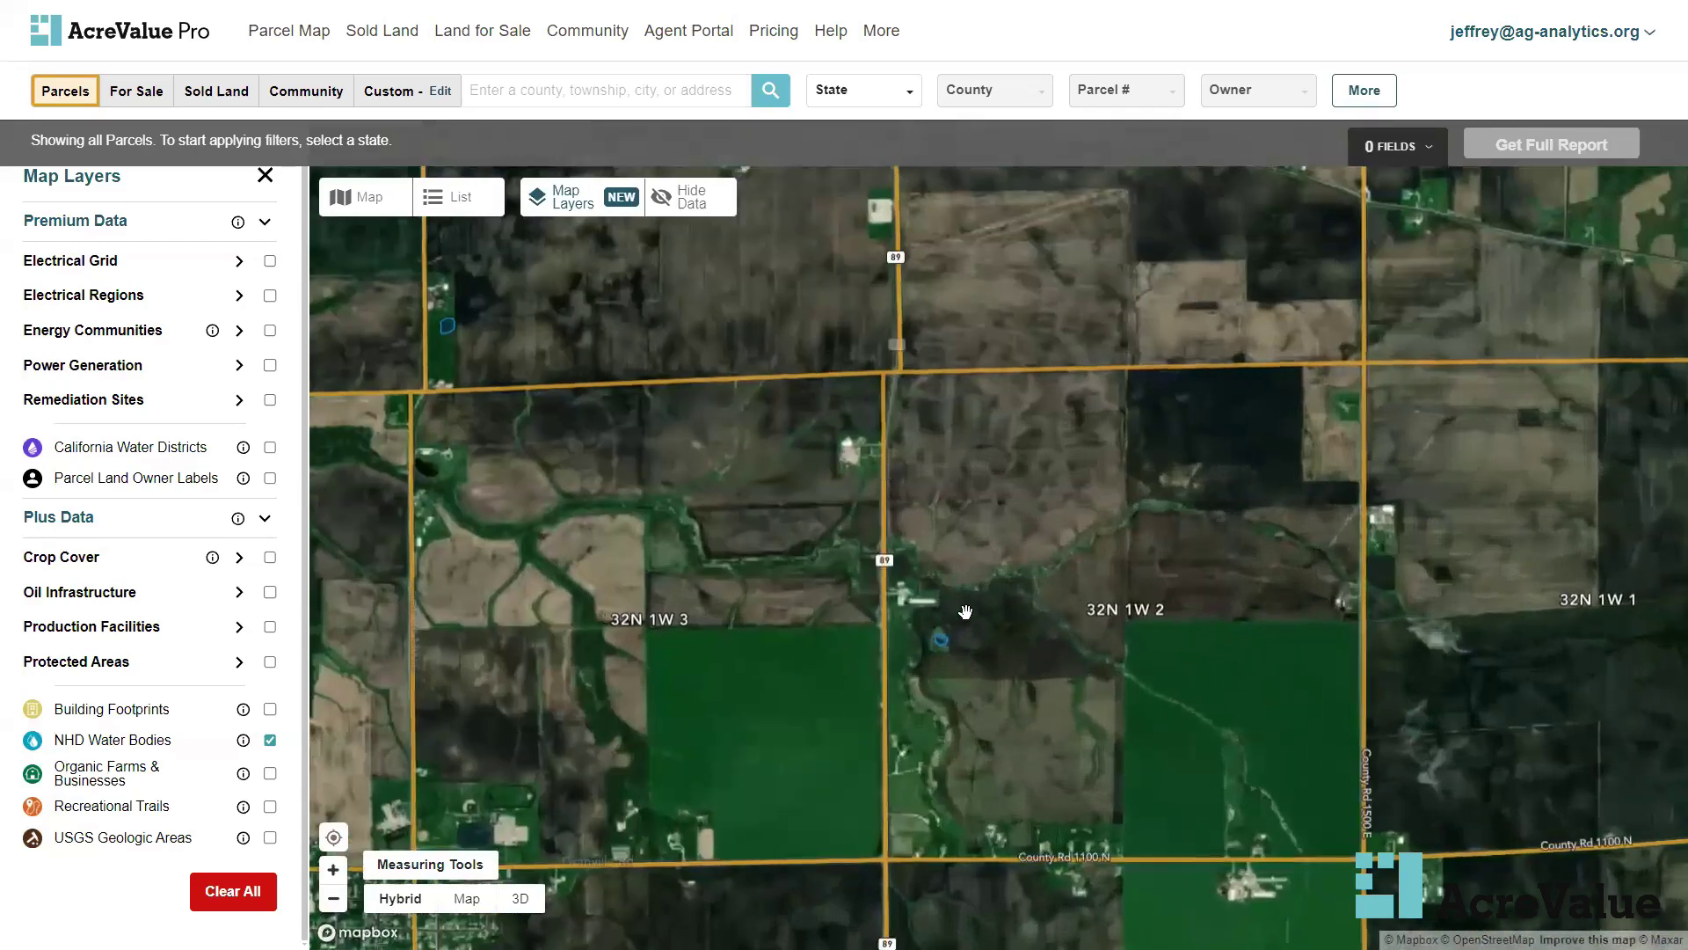
scroll(960, 613, "up", 1)
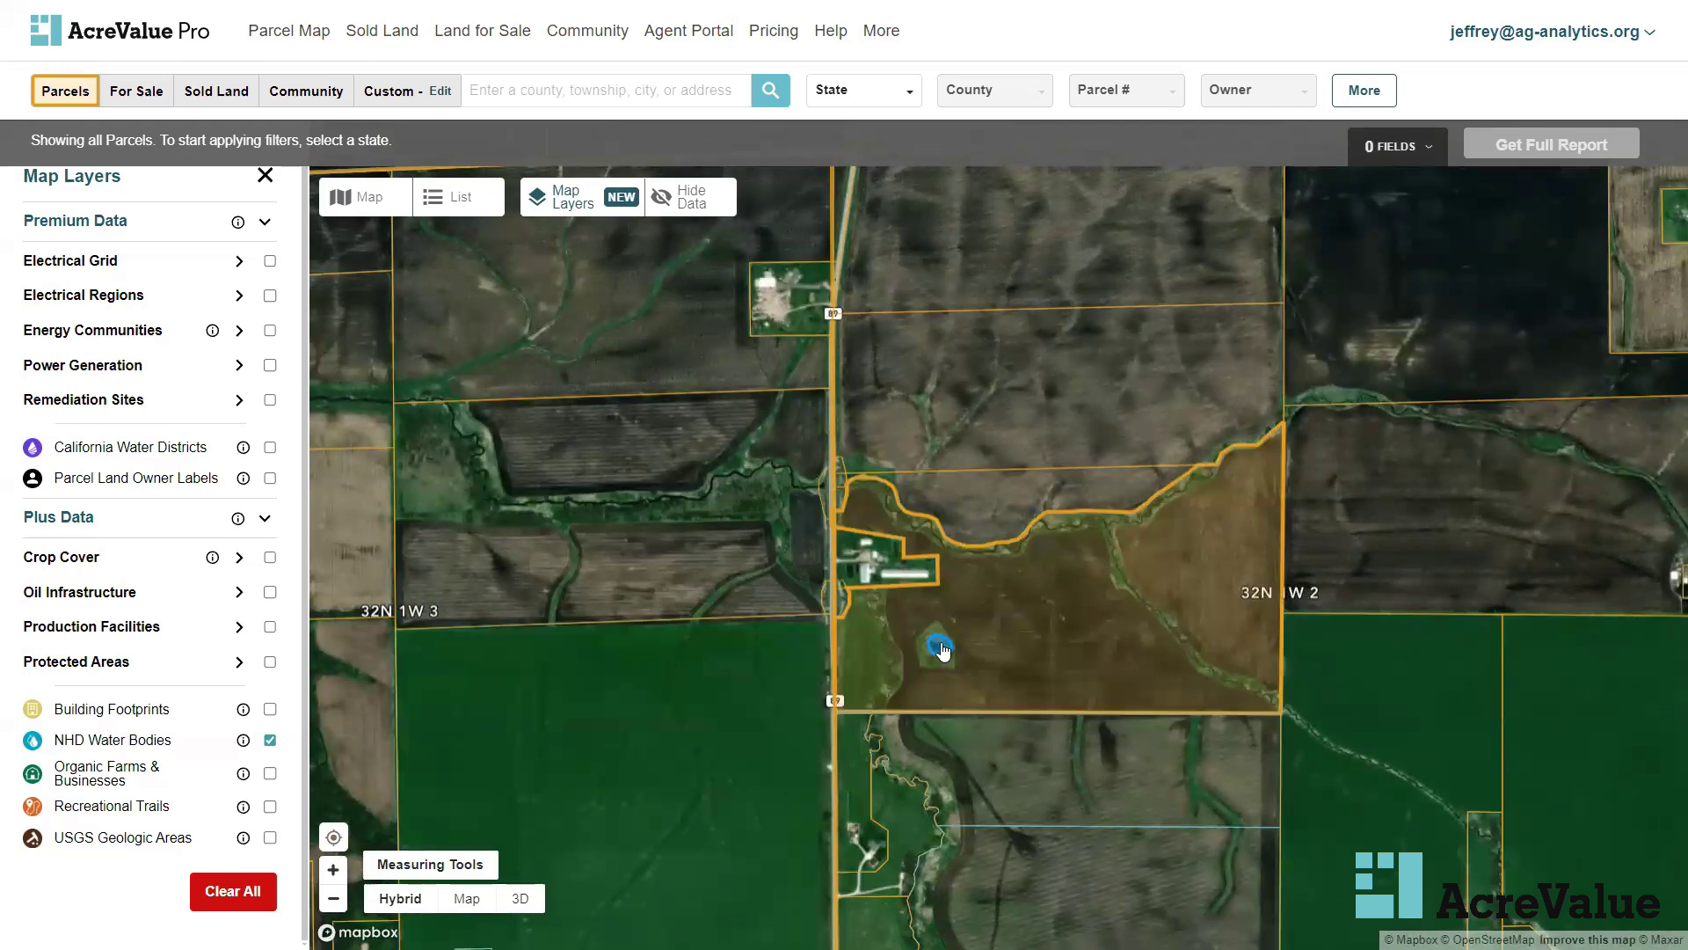
Turn off the NHD Water Bodies layer and turn on Building Footprints for the area around Granville
scroll(959, 613, "down", 5)
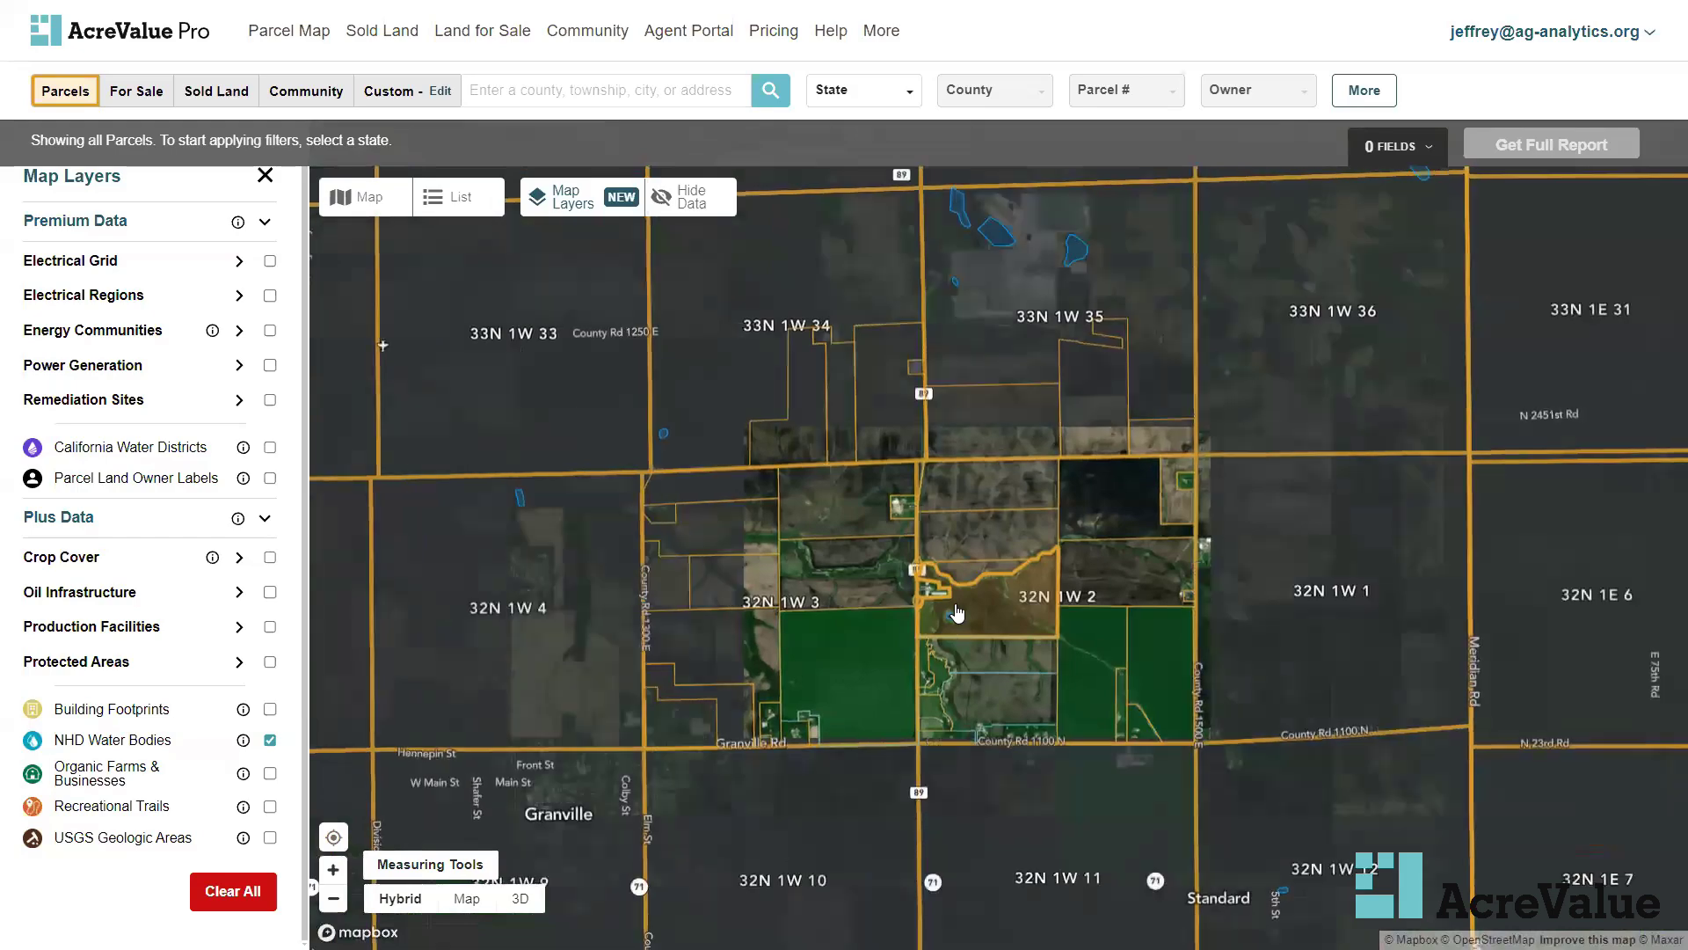
scroll(958, 613, "down", 5)
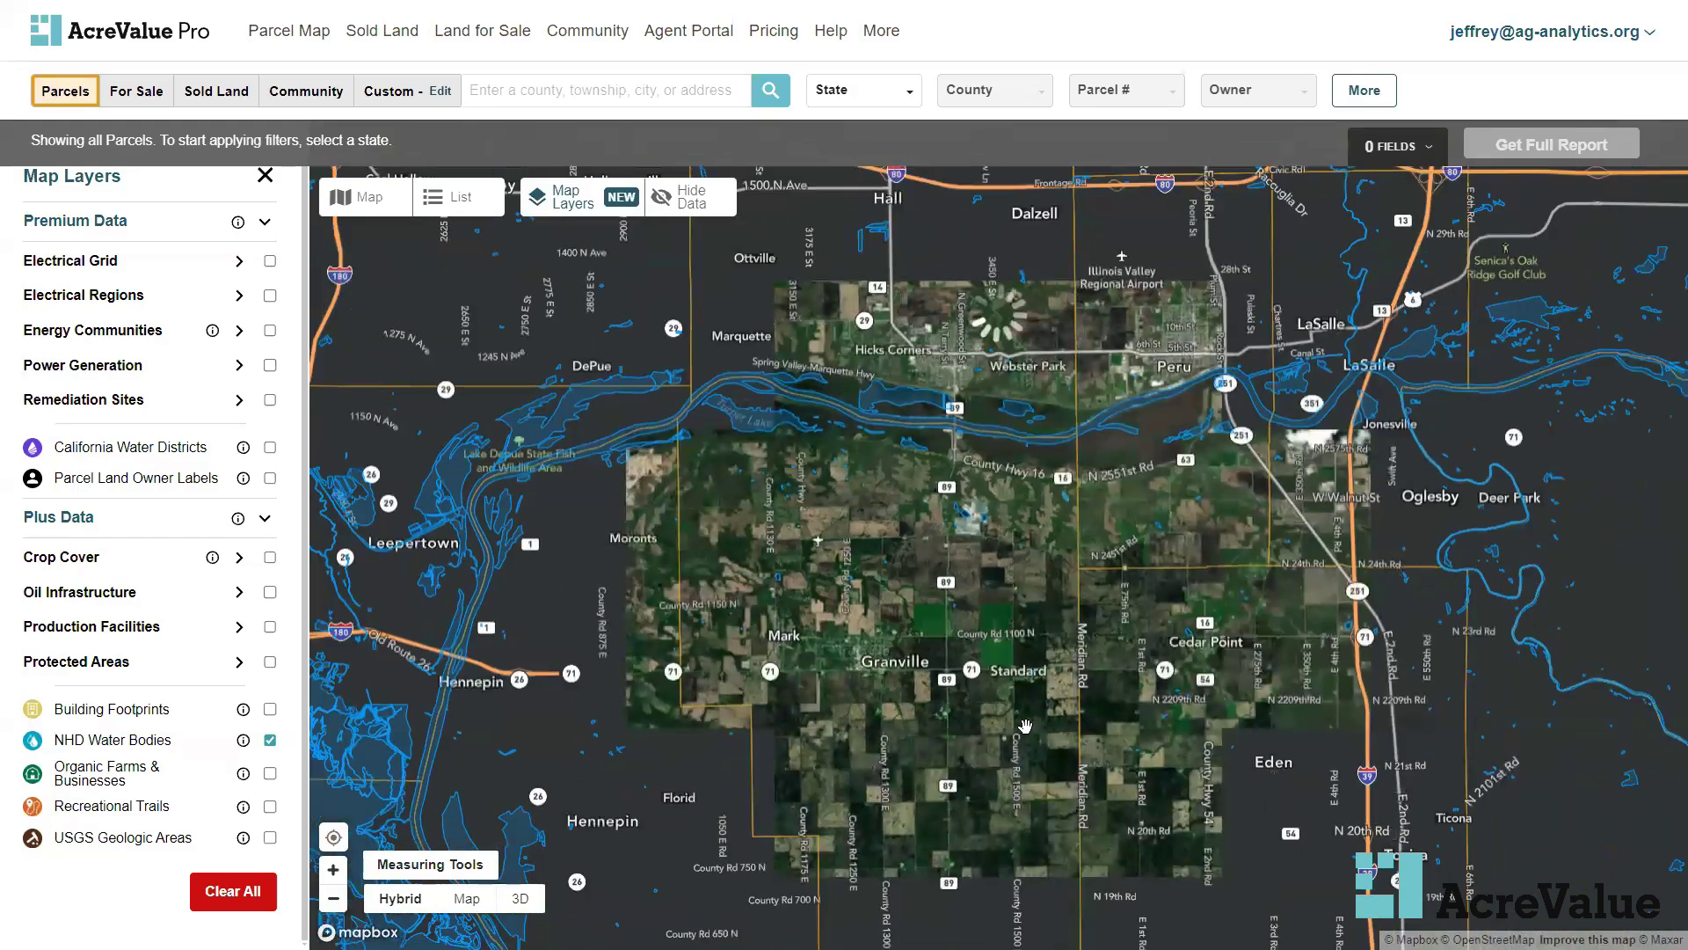
scroll(1007, 706, "up", 5)
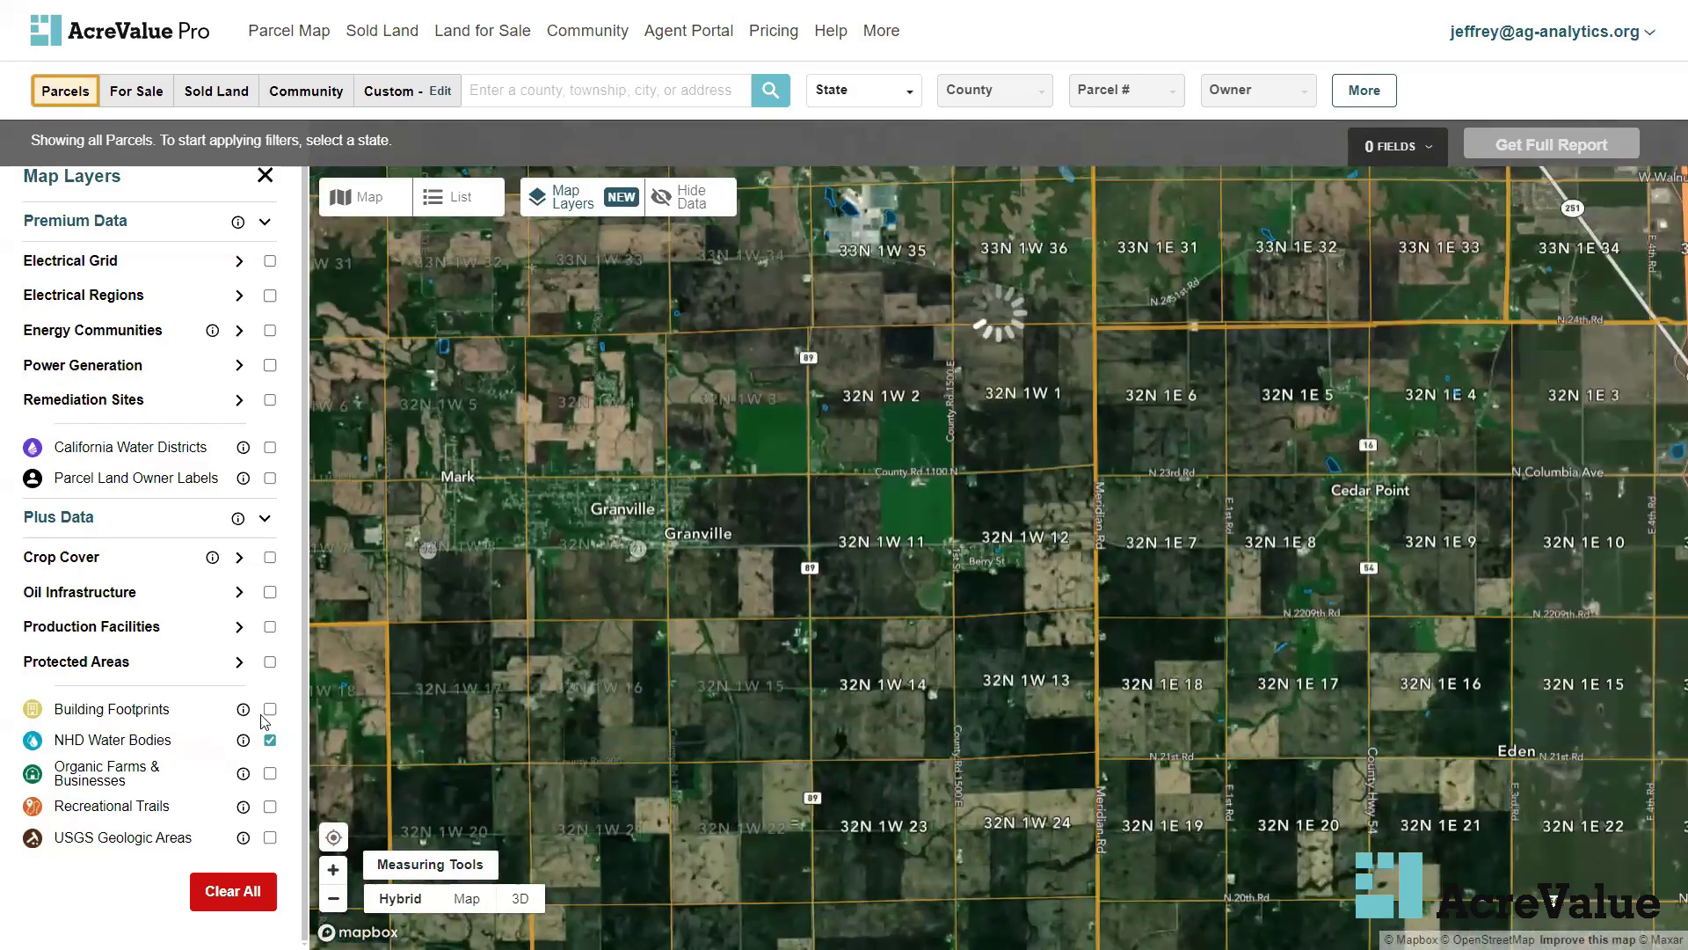
left_click(270, 739)
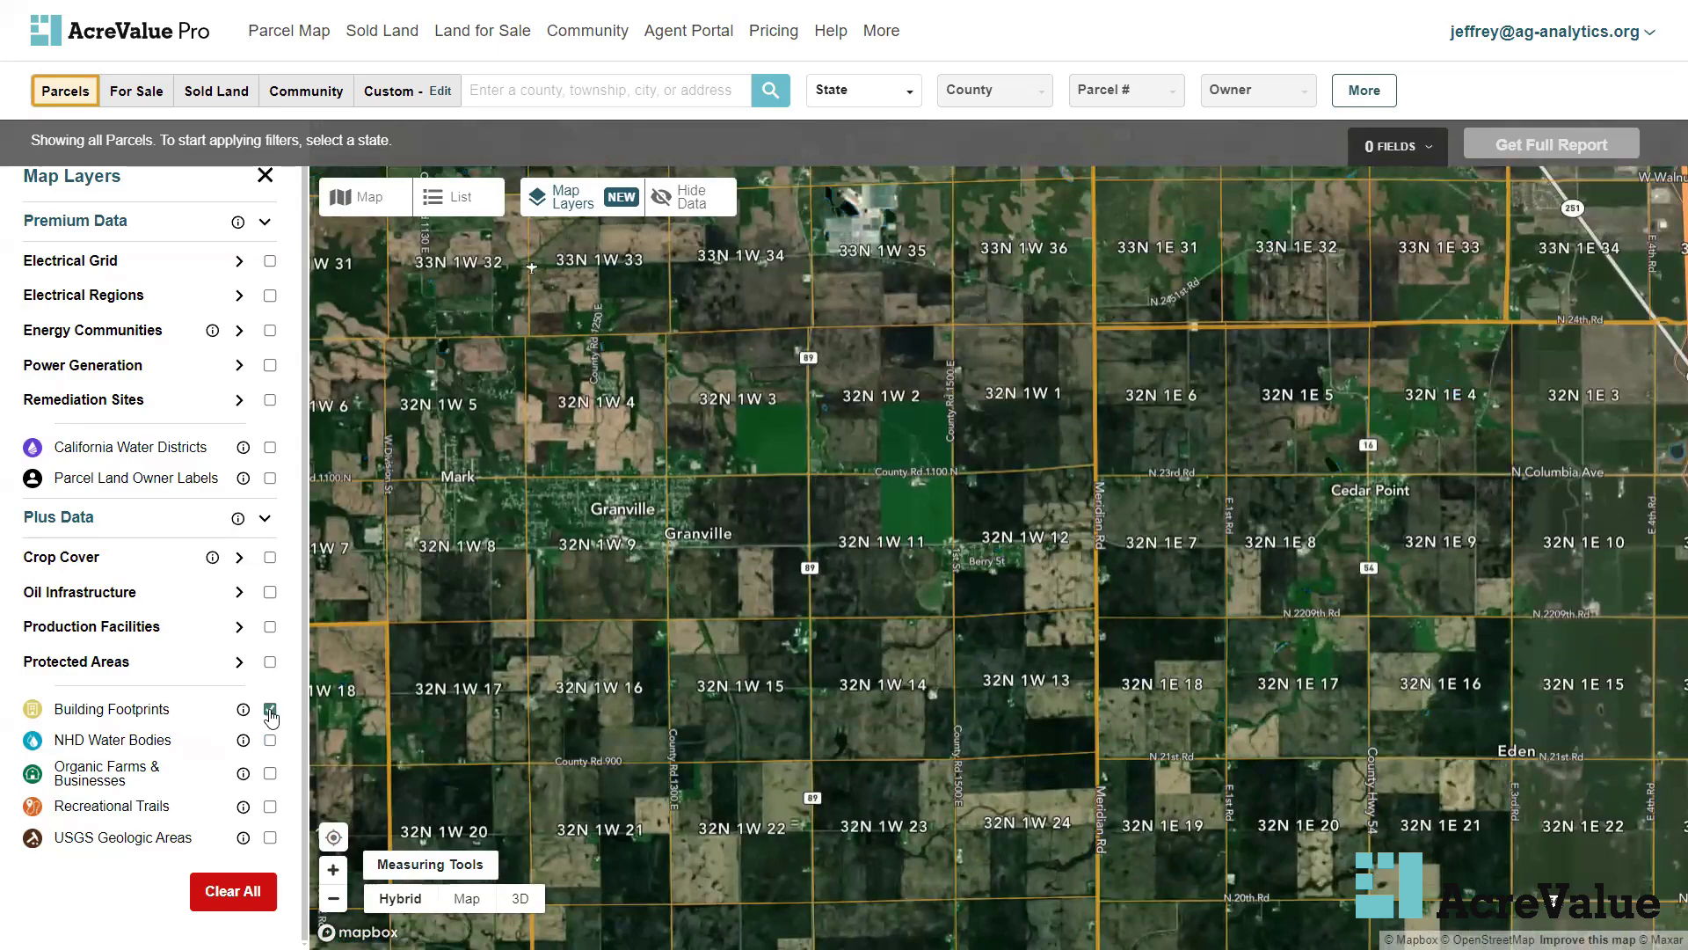
left_click(270, 710)
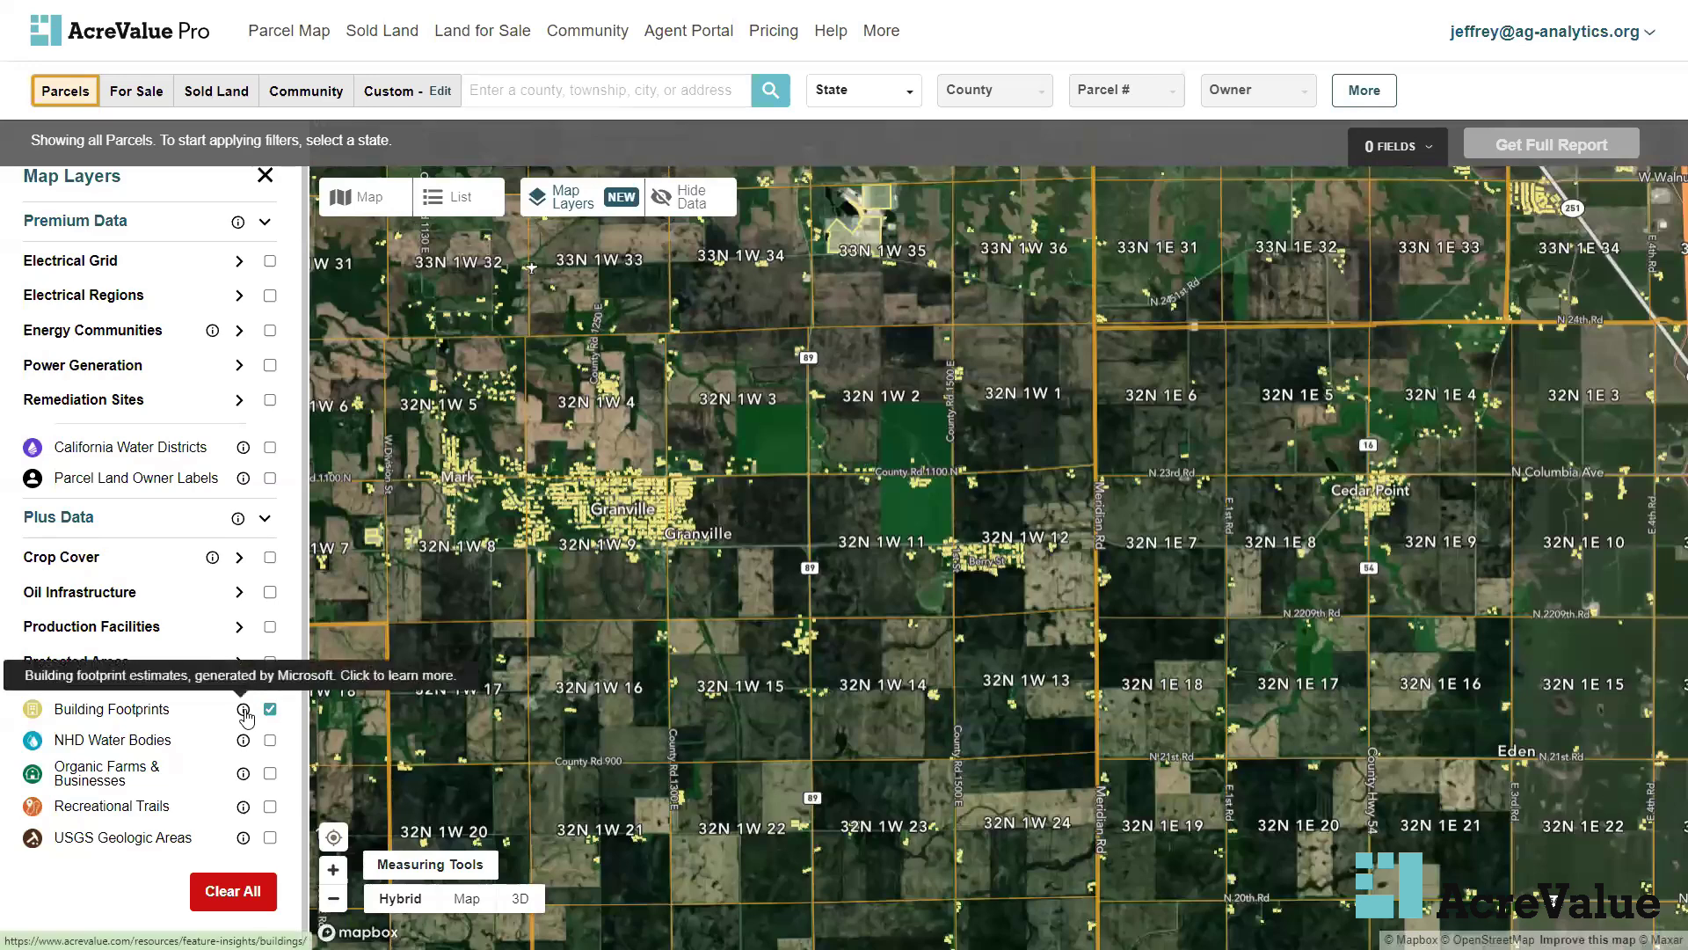
Examine the building footprints at the farmstead in section 32N 1W 14 and view the details of its parcel
left_click_drag(805, 483, 888, 523)
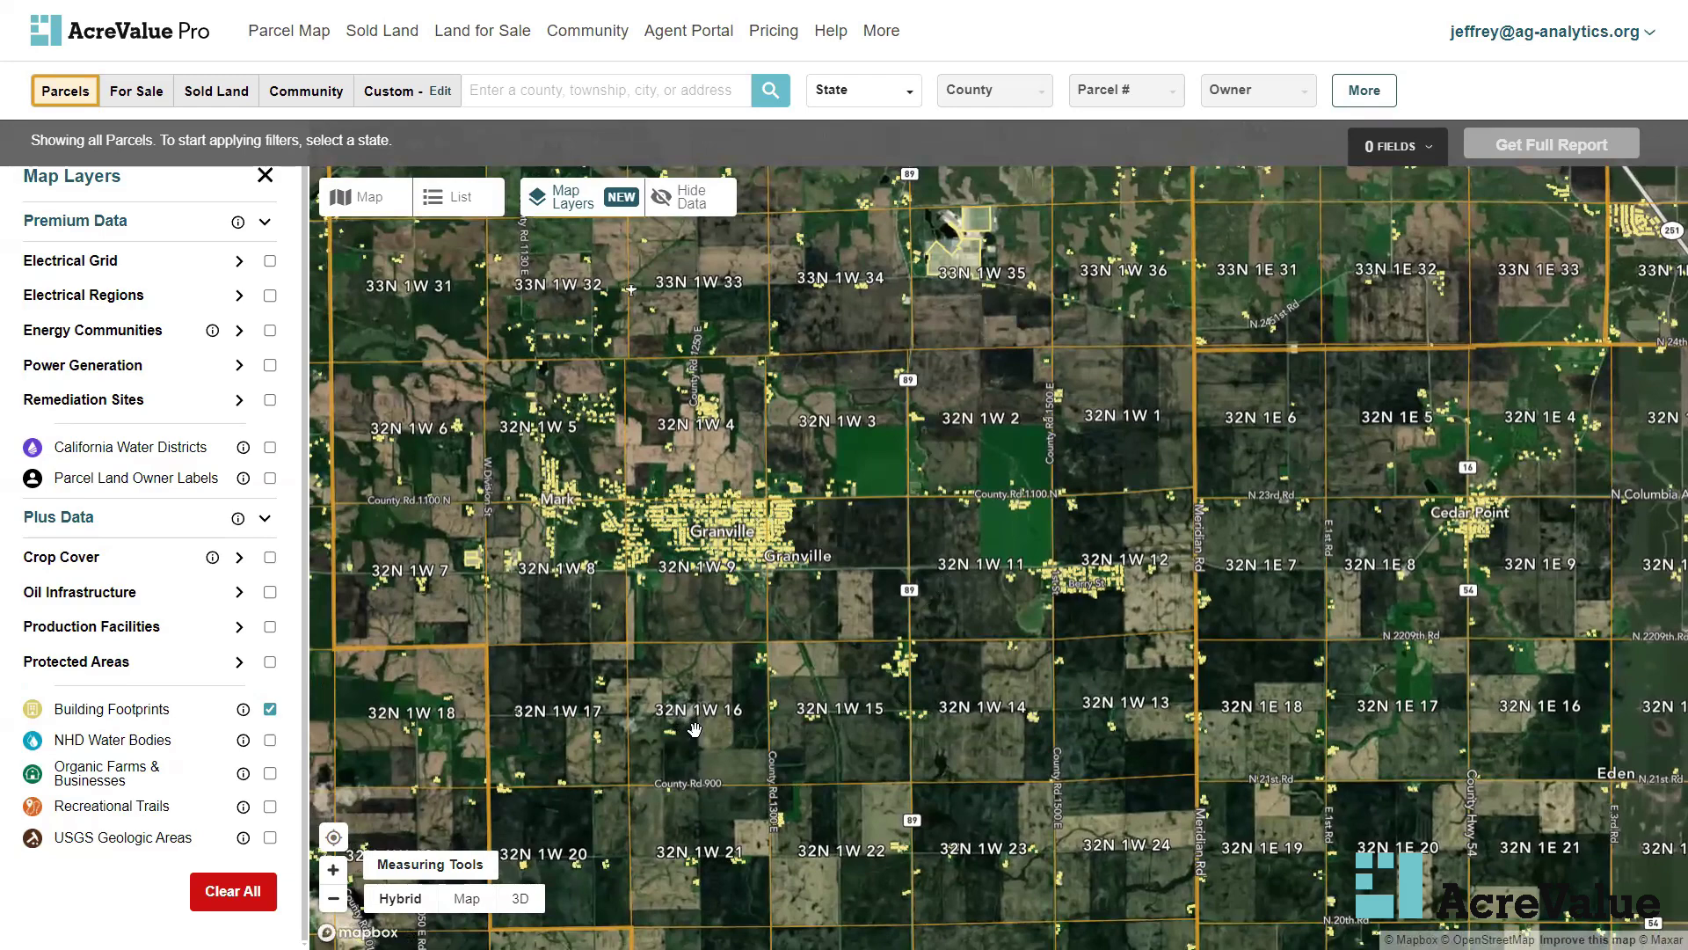
scroll(990, 712, "up", 3)
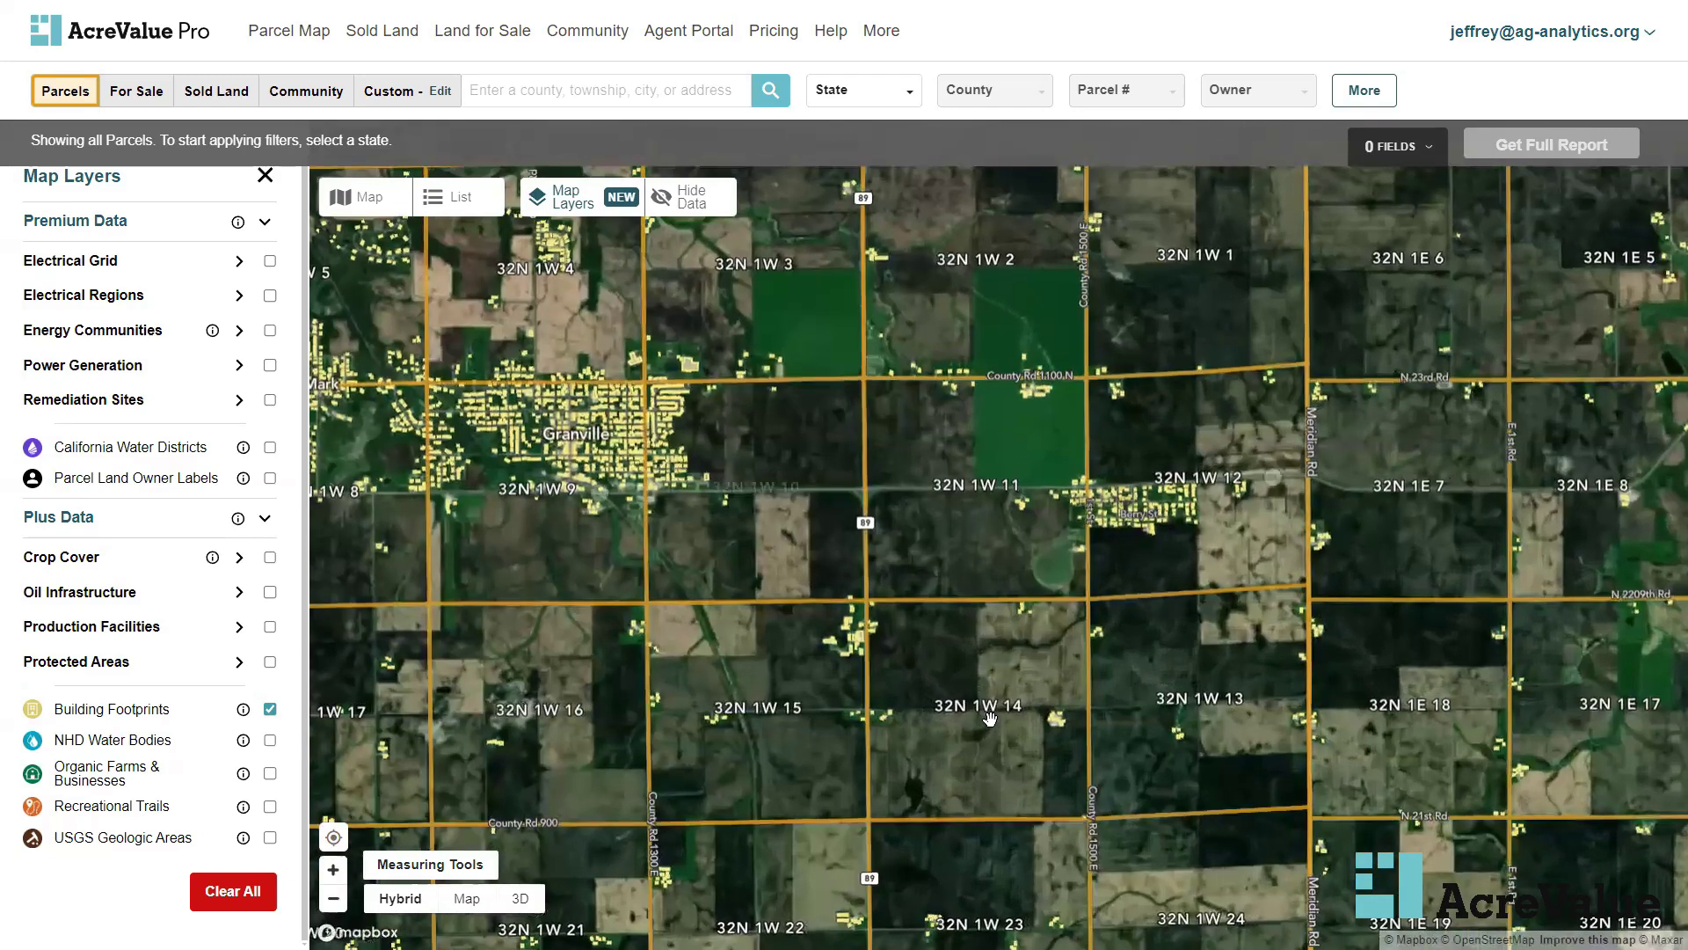
scroll(991, 719, "up", 3)
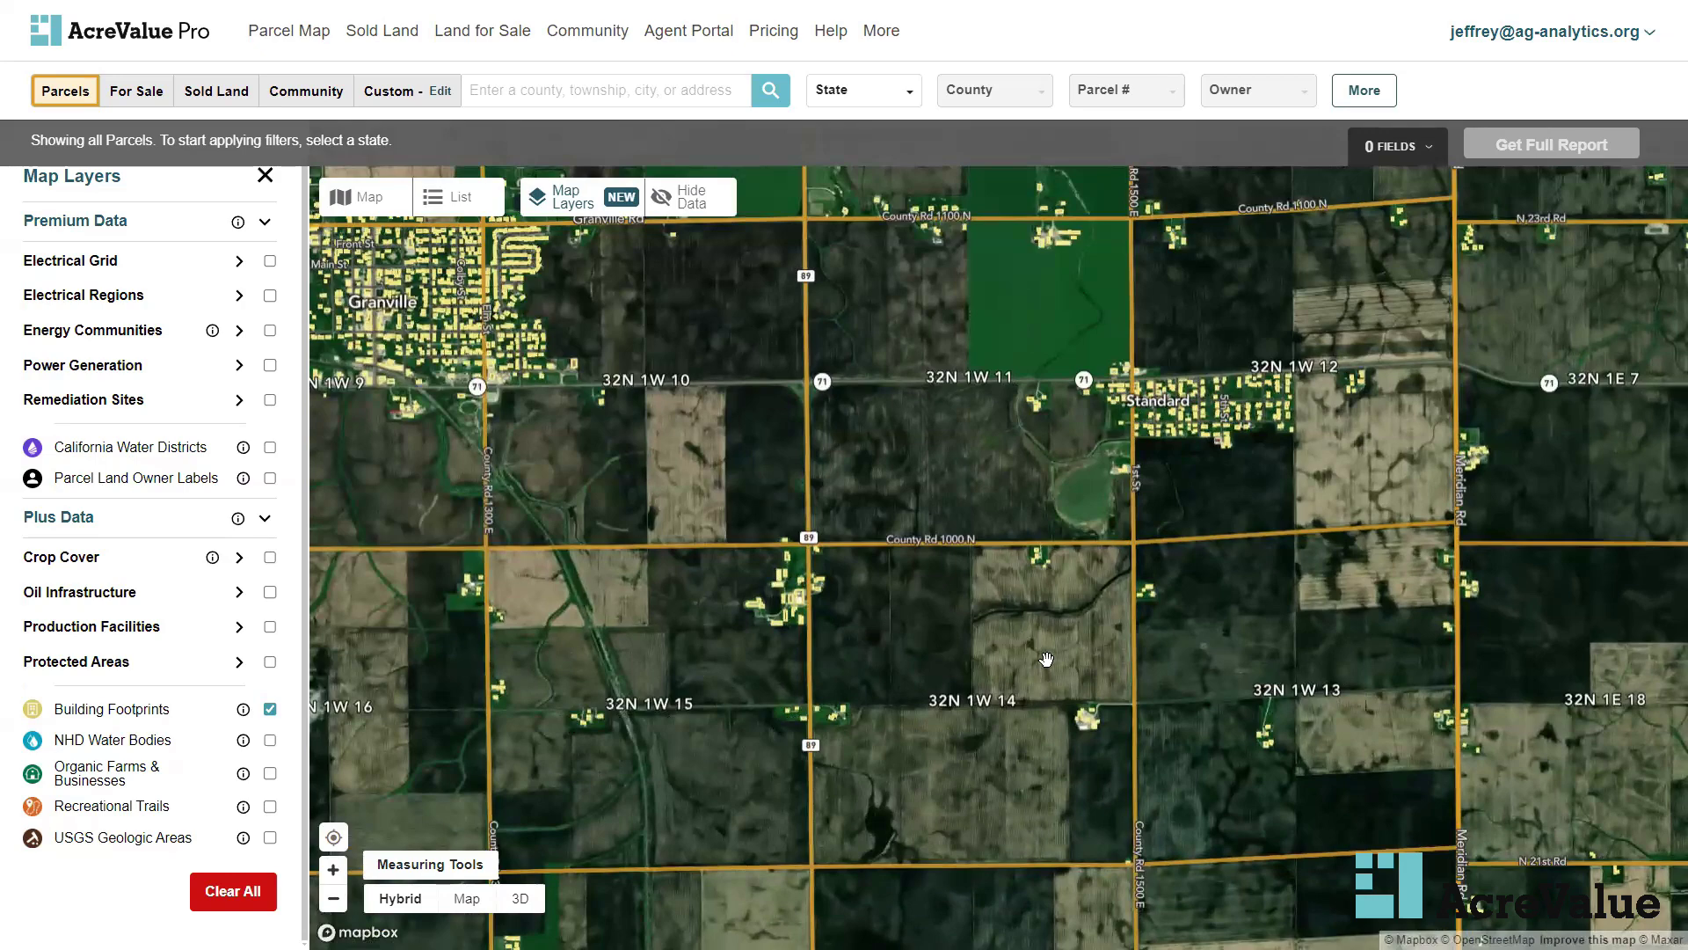
scroll(1105, 721, "up", 5)
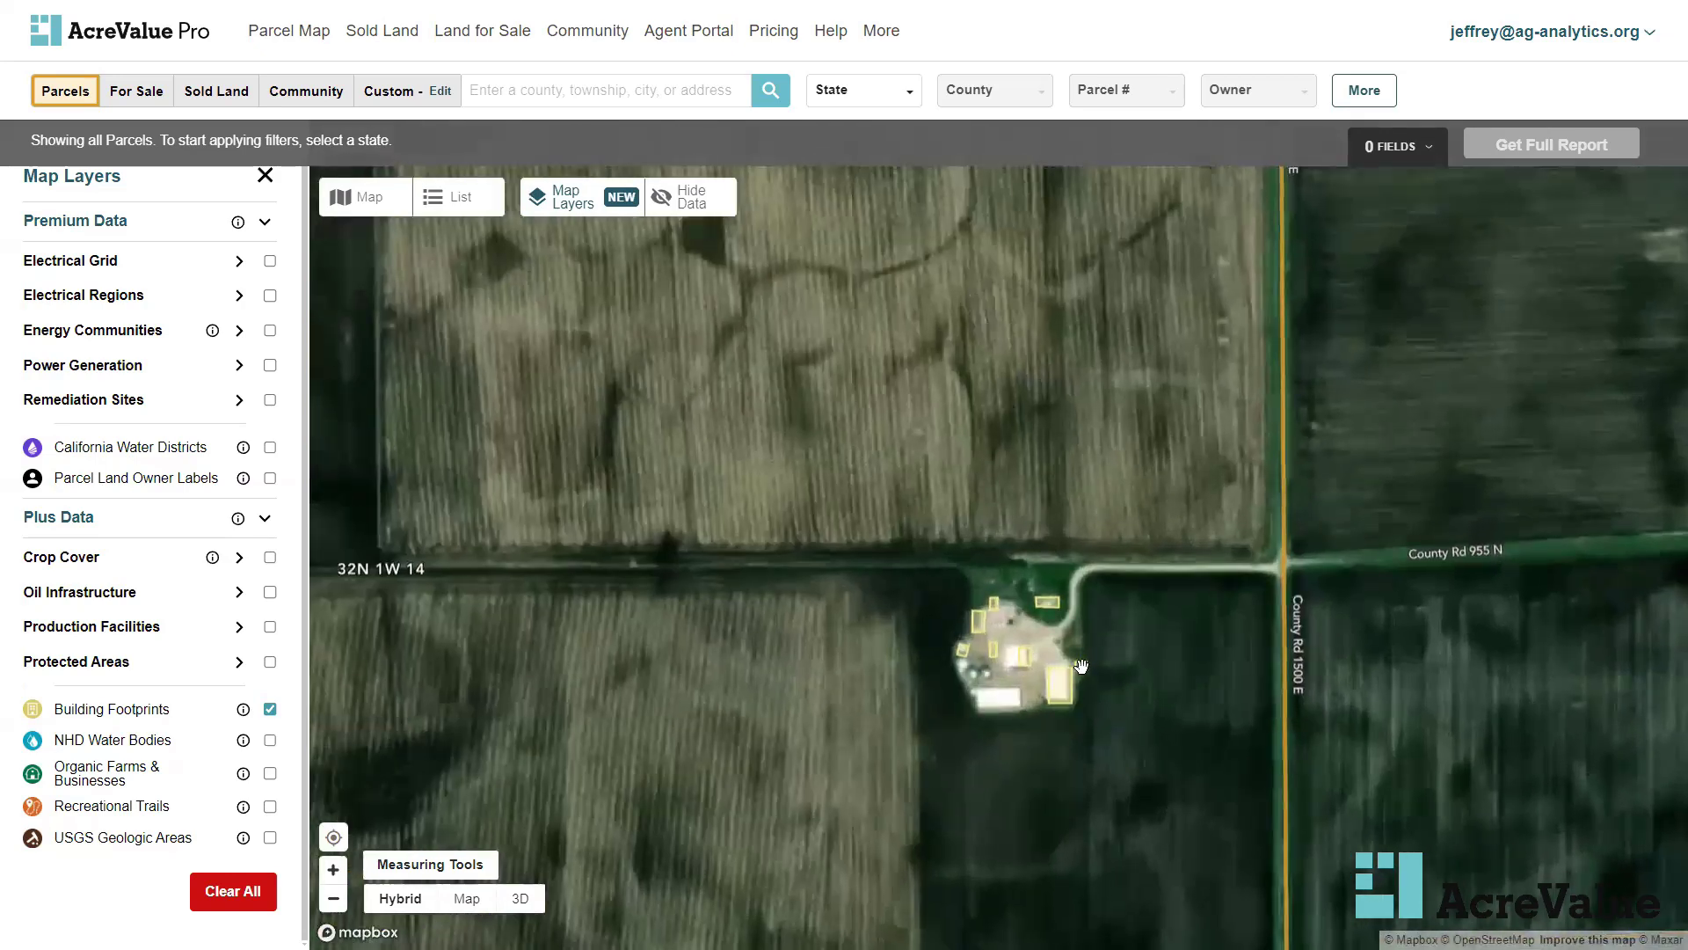
left_click(1164, 633)
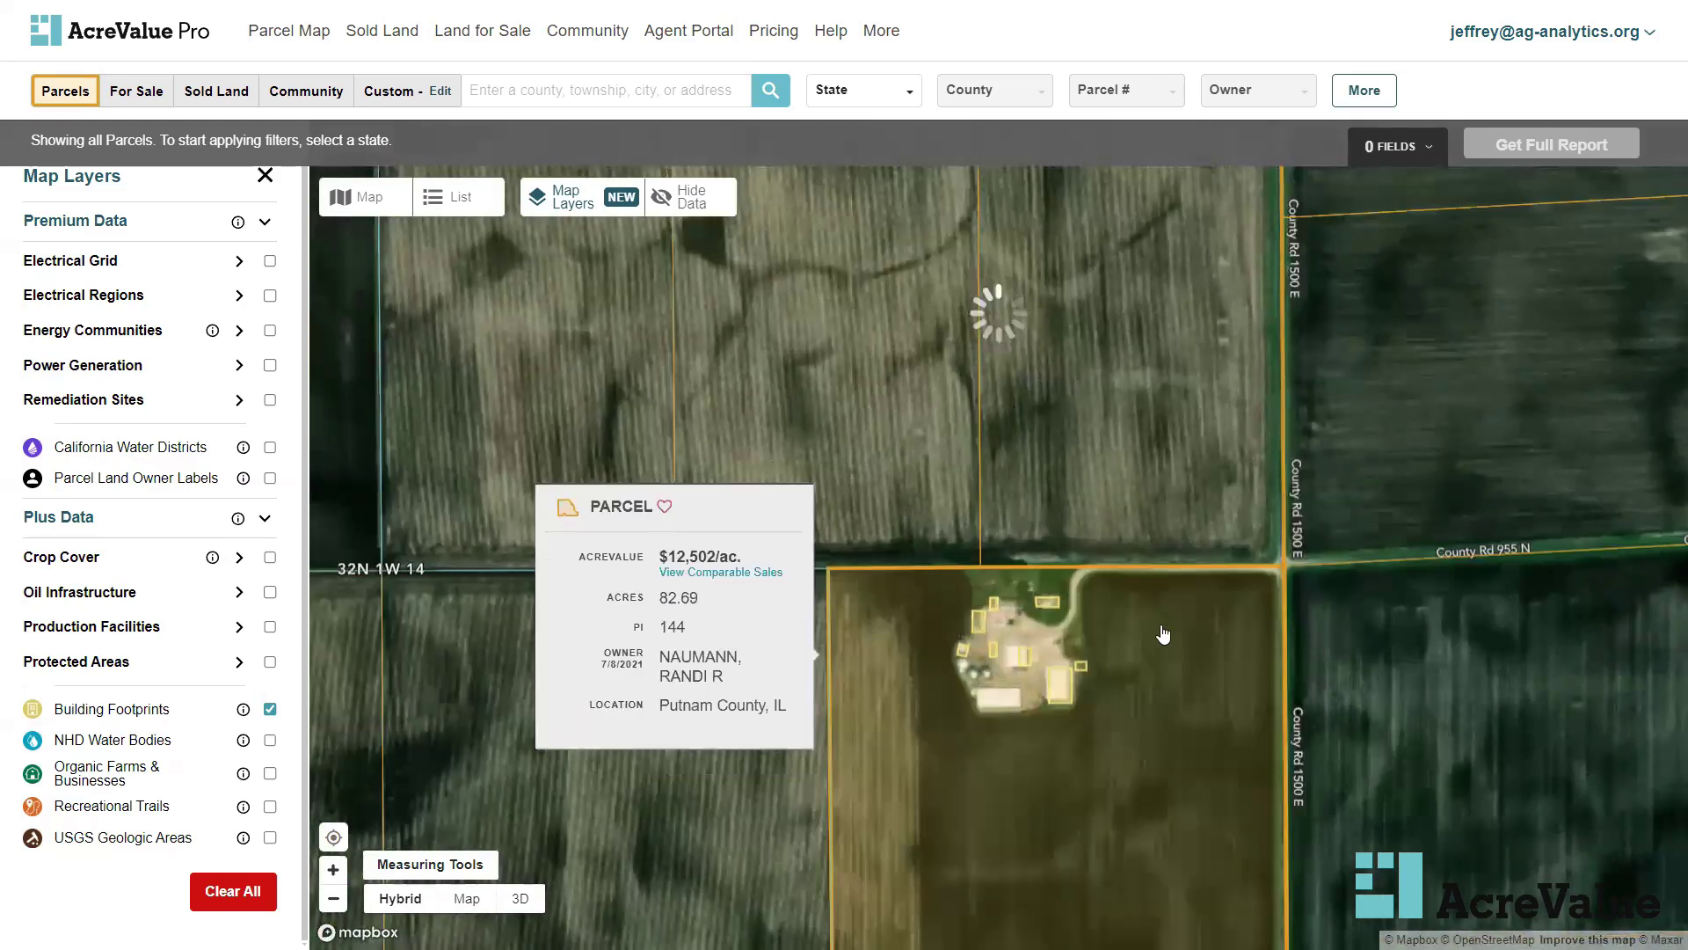
scroll(1187, 615, "down", 5)
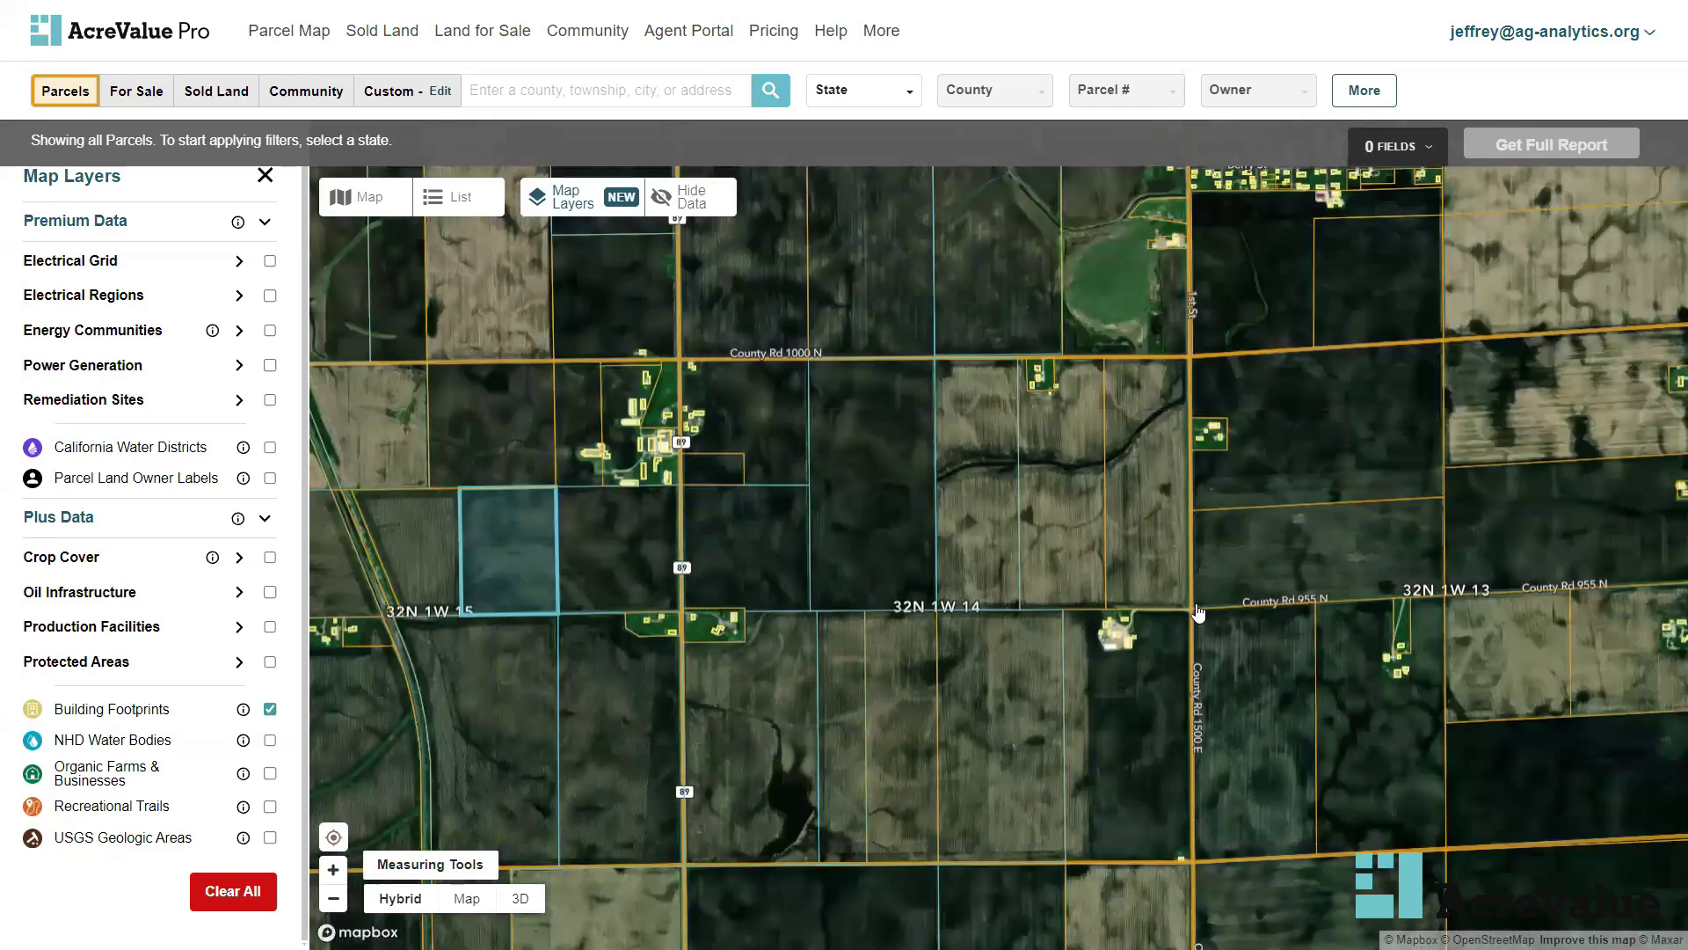
left_click(1132, 640)
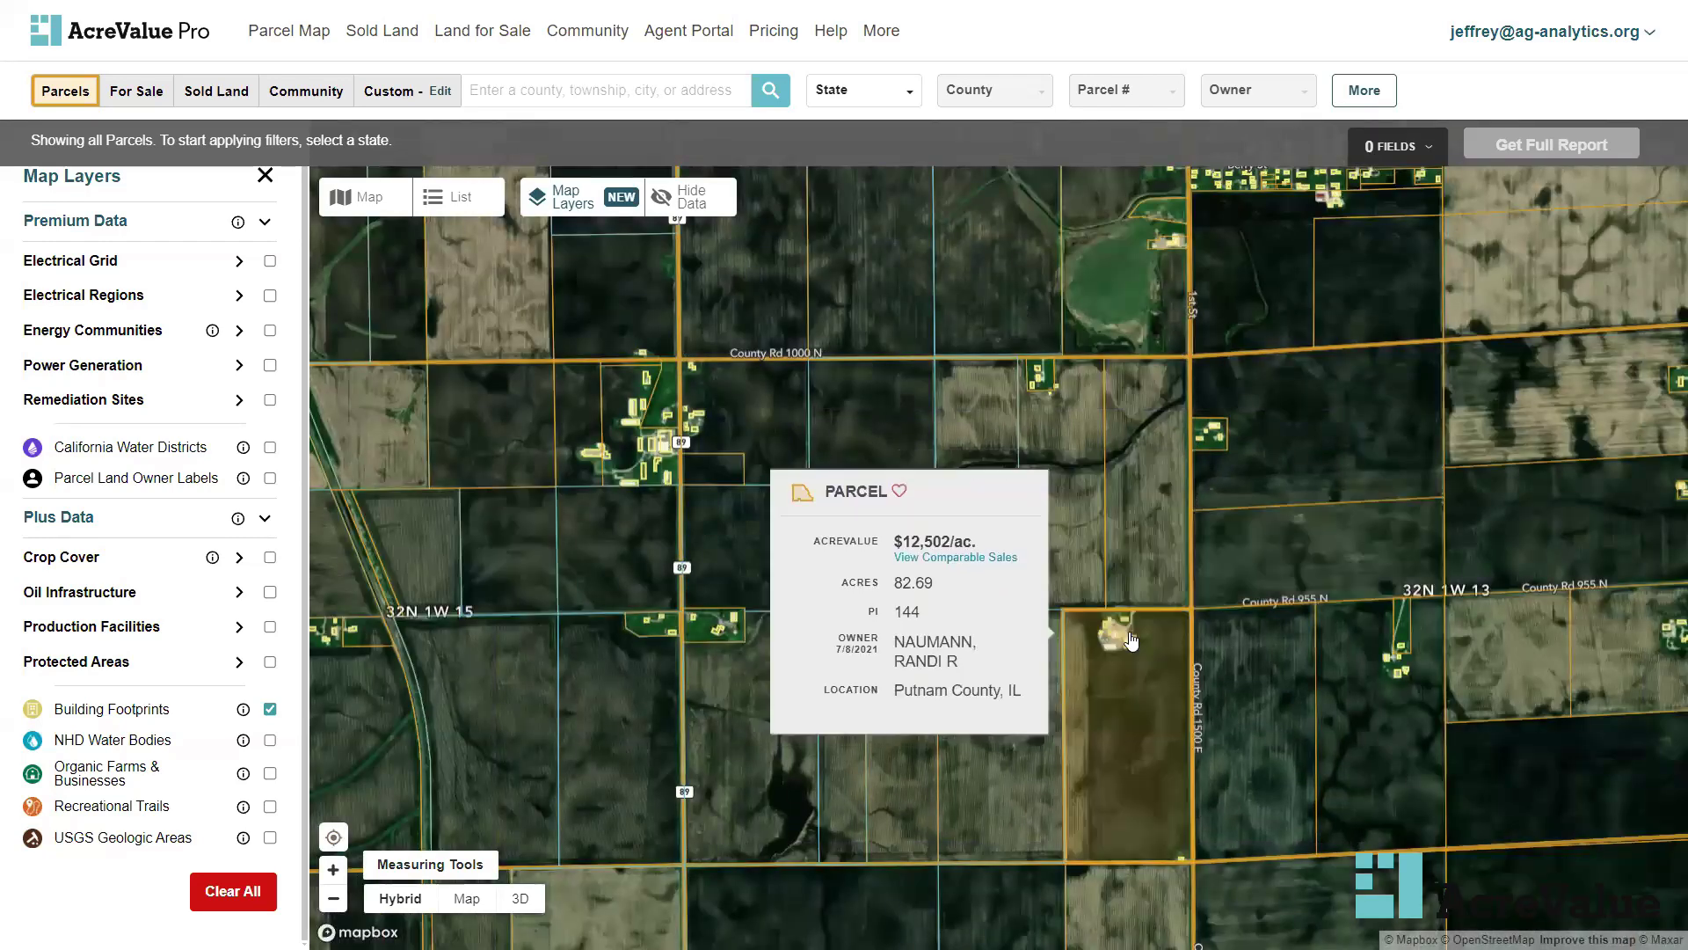
Turn off the Building Footprints layer and turn on Organic Farms & Businesses
scroll(1115, 571, "down", 3)
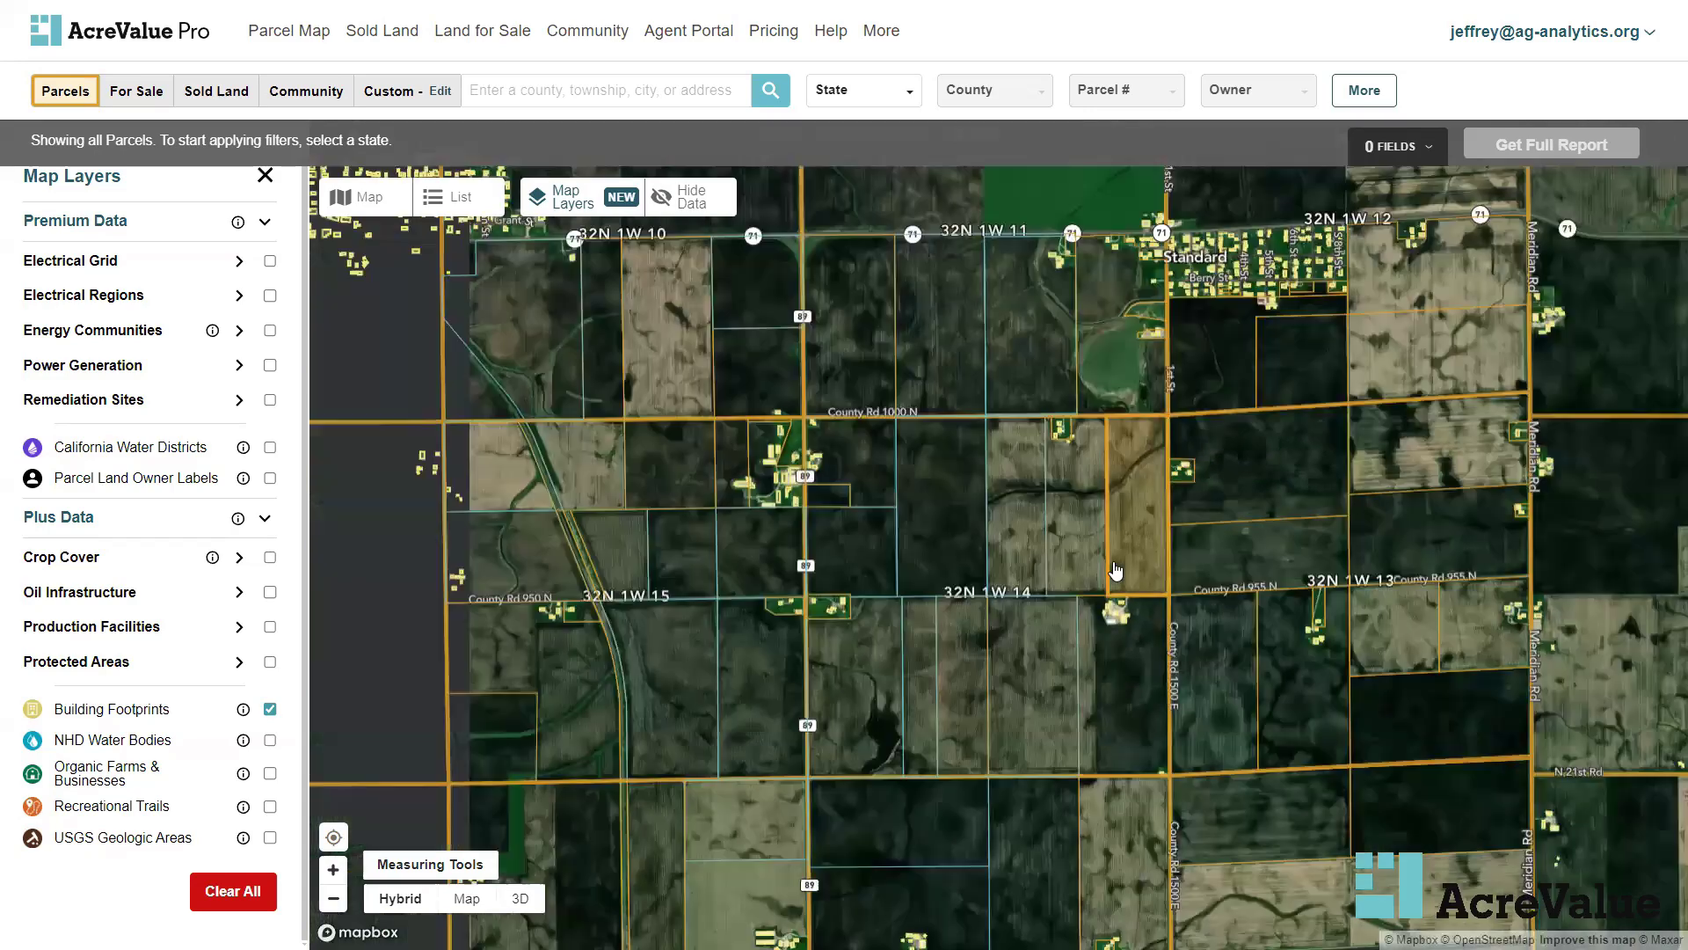
scroll(1115, 572, "down", 1)
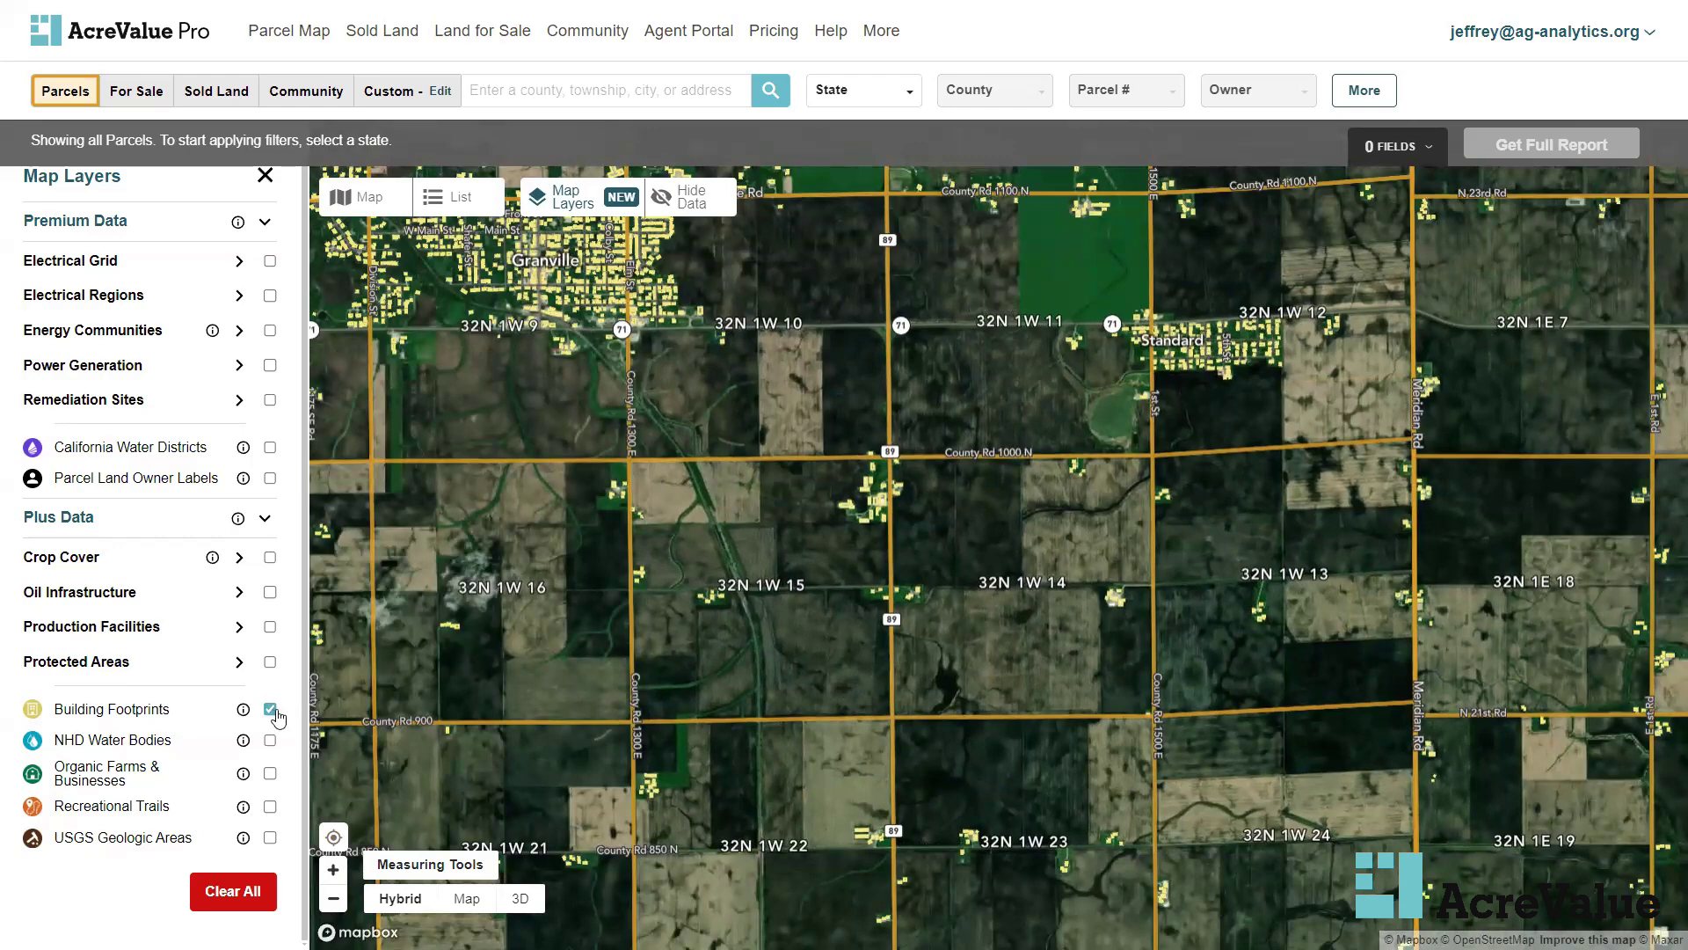
left_click(274, 713)
left_click(270, 774)
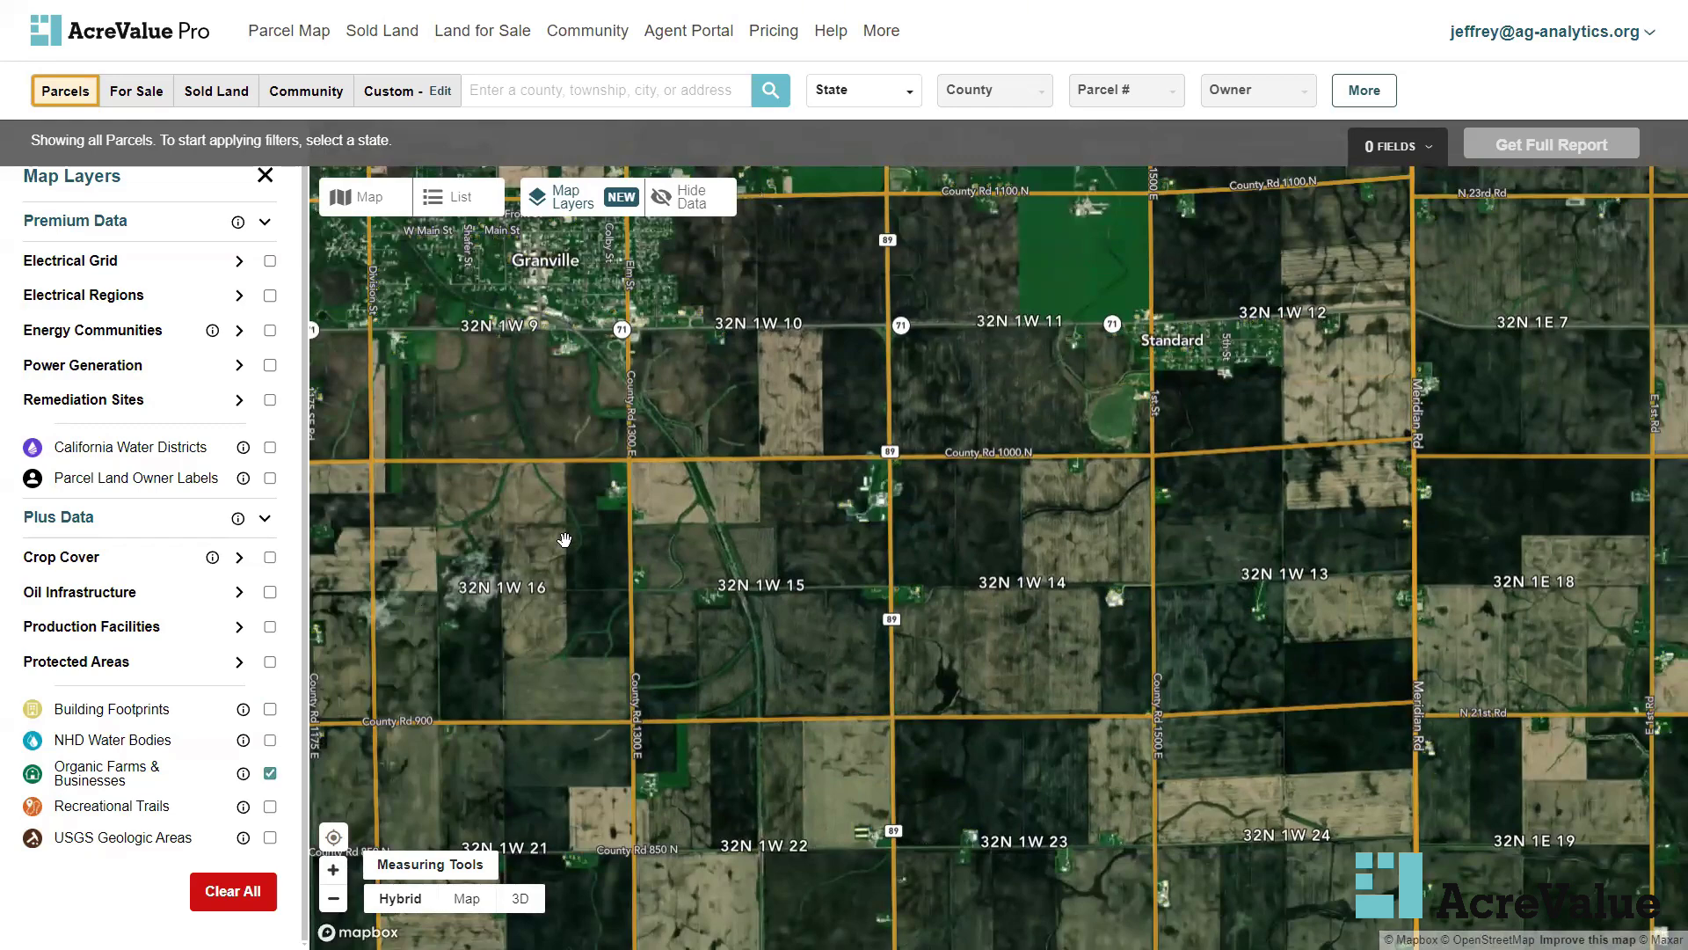
Examine the details of the organic farm northeast of Granville, including its certifier, certification date and certified crop products
scroll(565, 539, "down", 3)
scroll(564, 539, "down", 2)
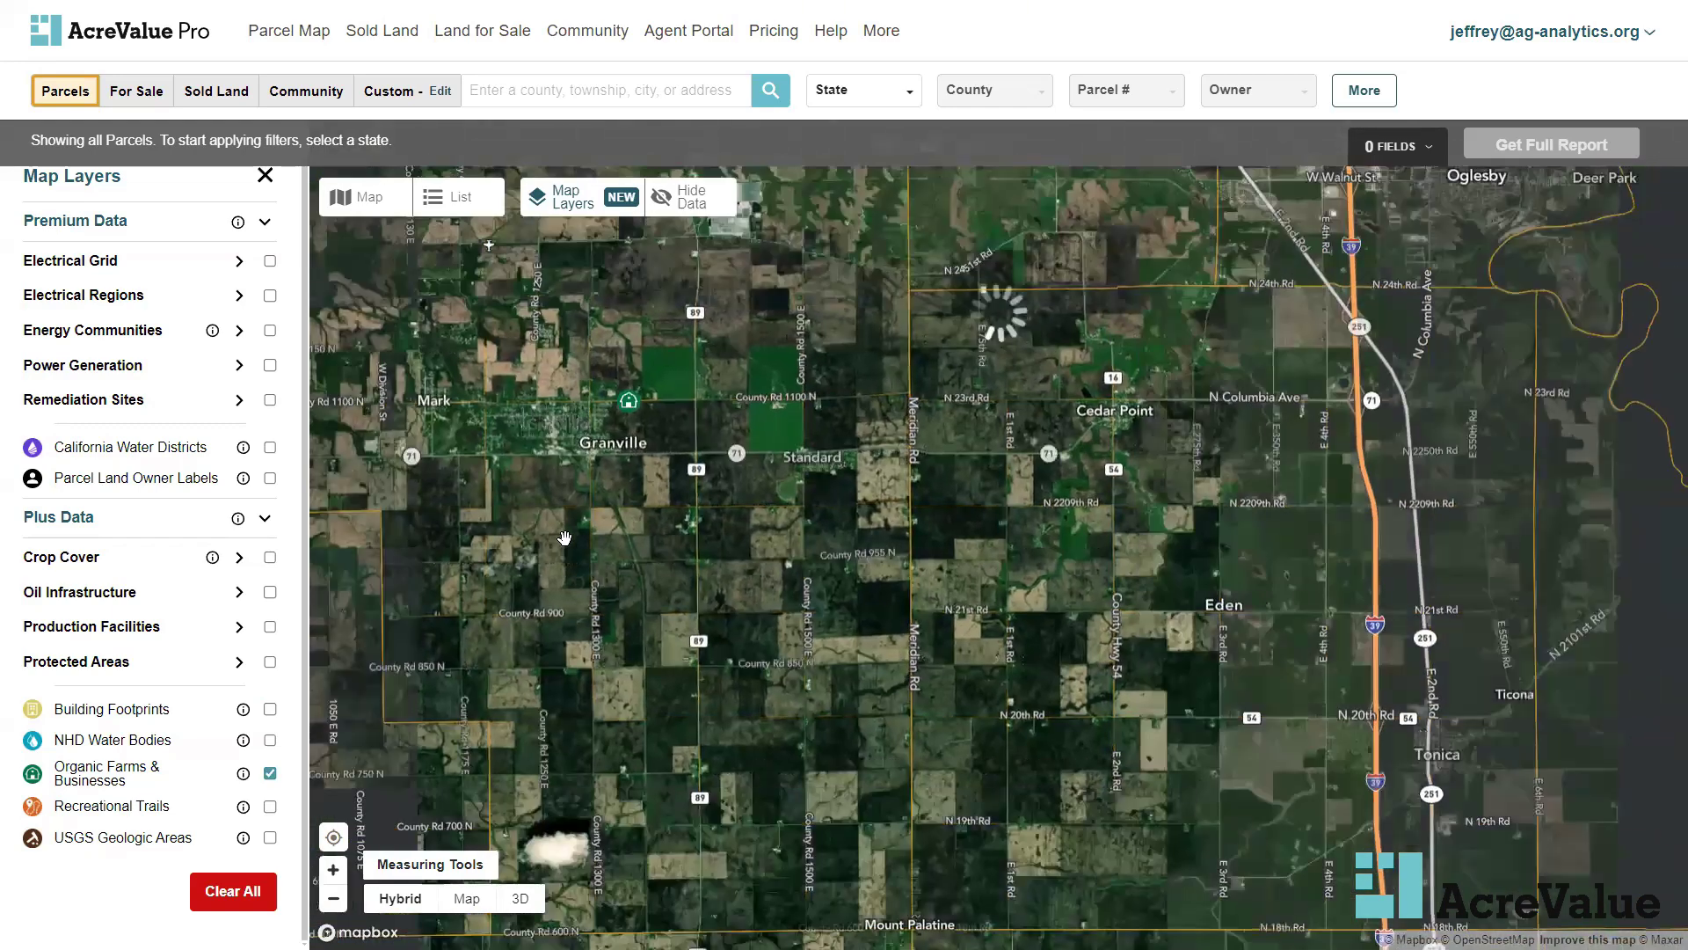
left_click(638, 401)
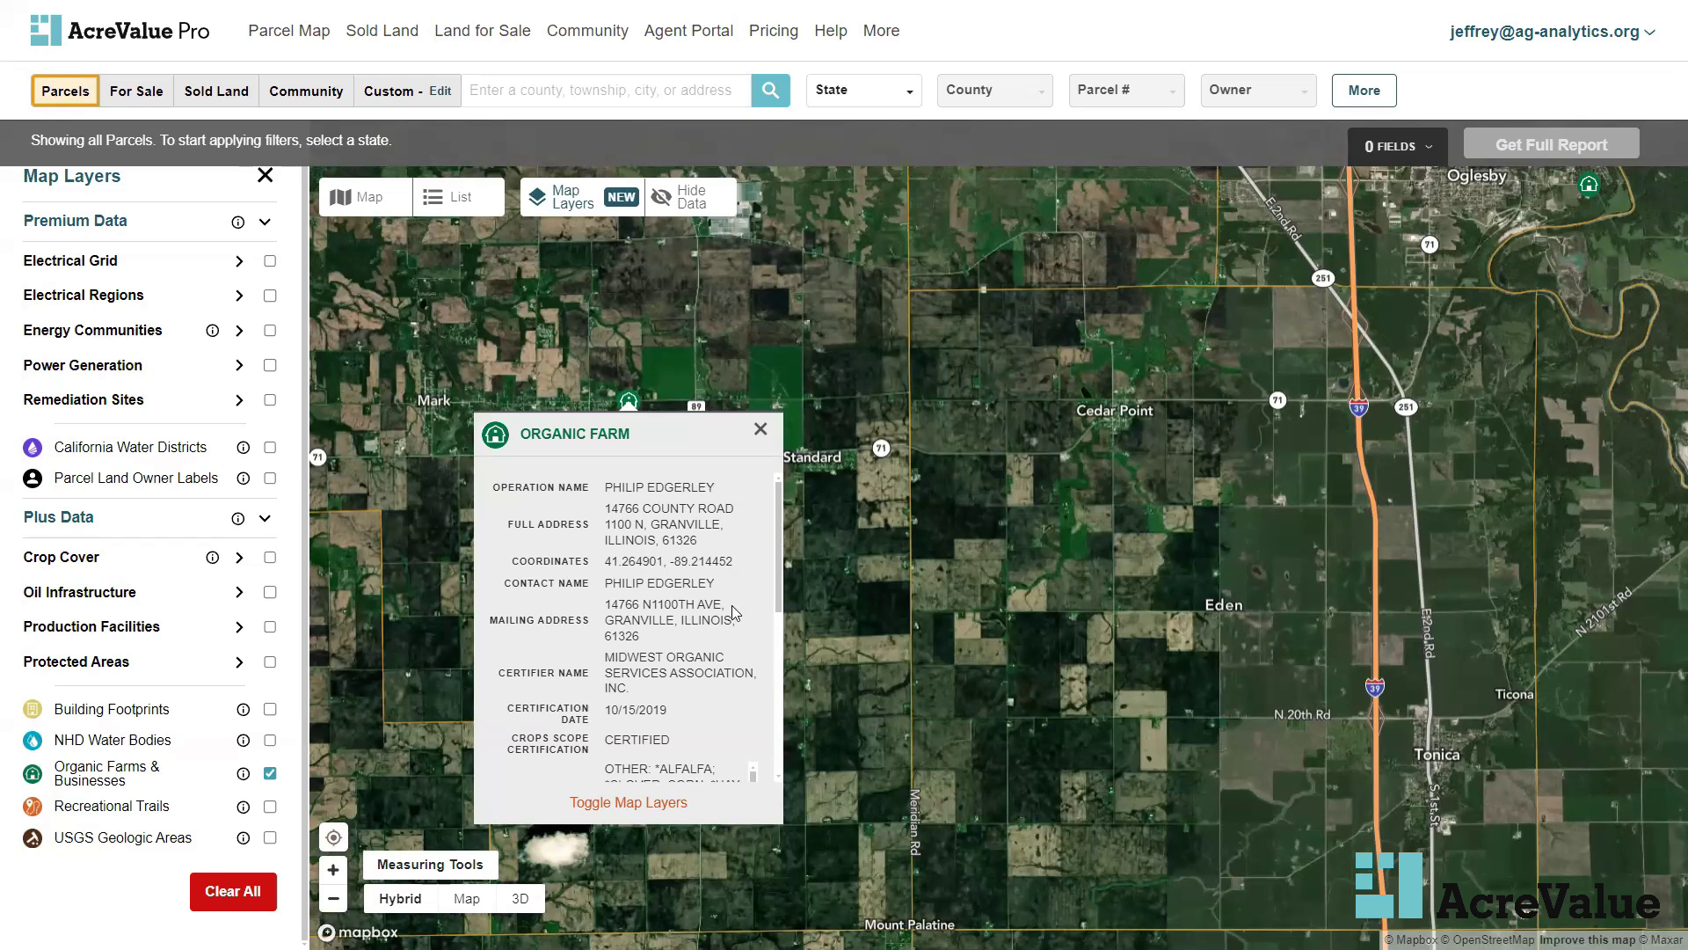
scroll(732, 607, "down", 2)
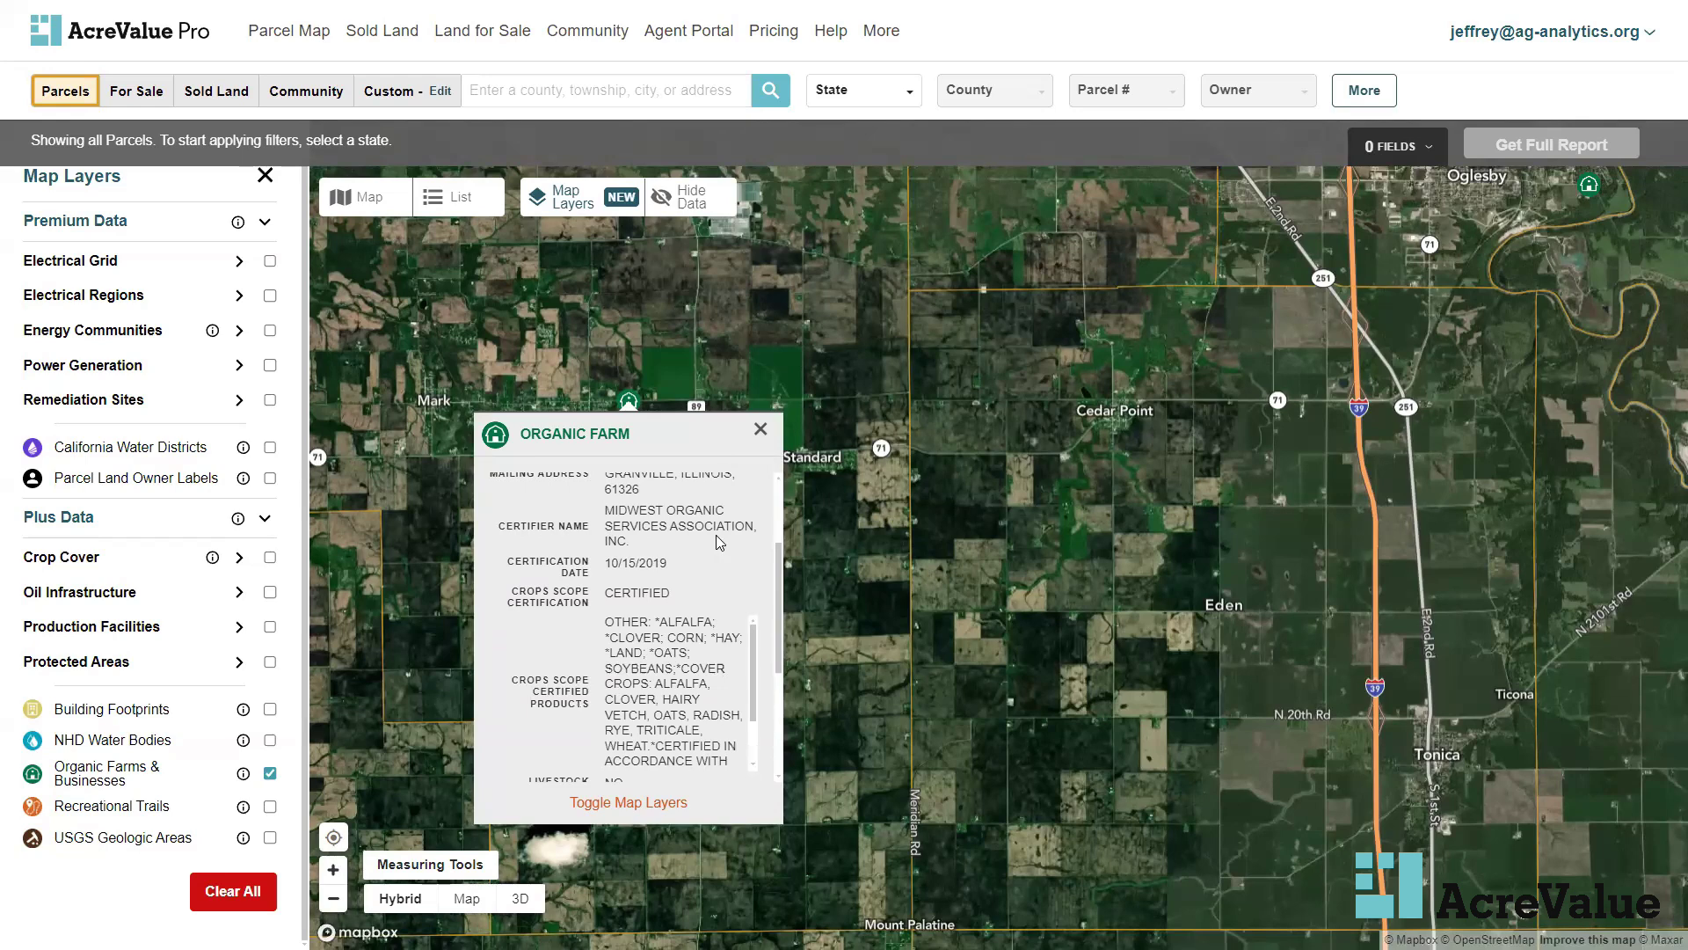
scroll(716, 538, "down", 2)
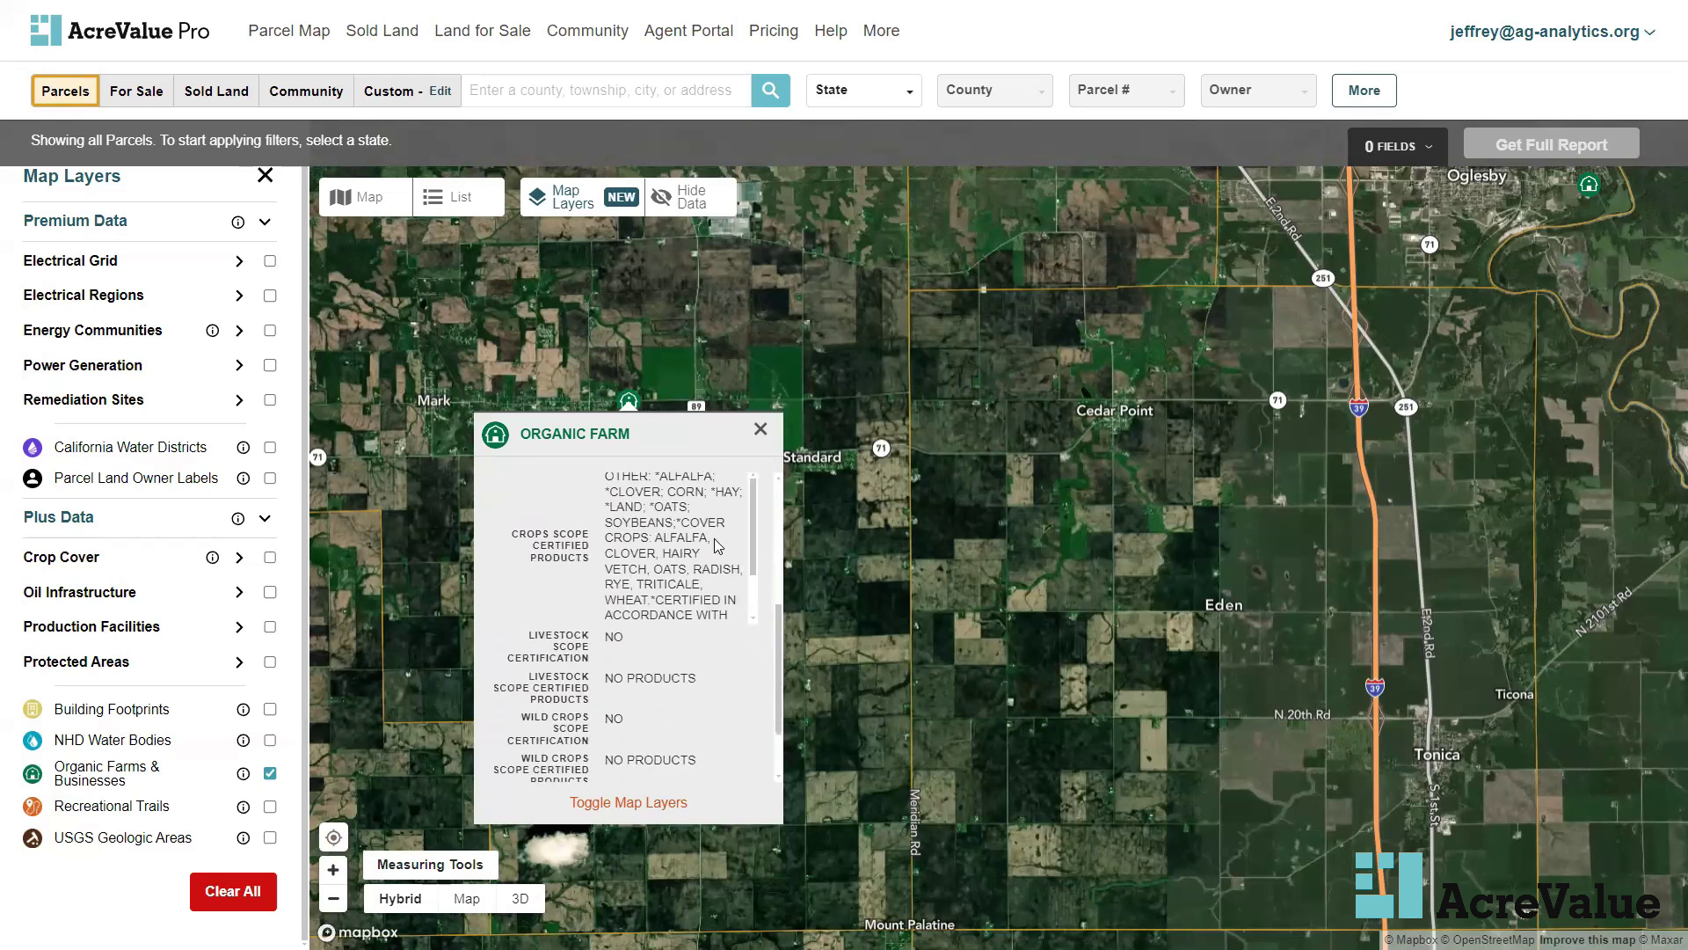
scroll(770, 685, "up", 2)
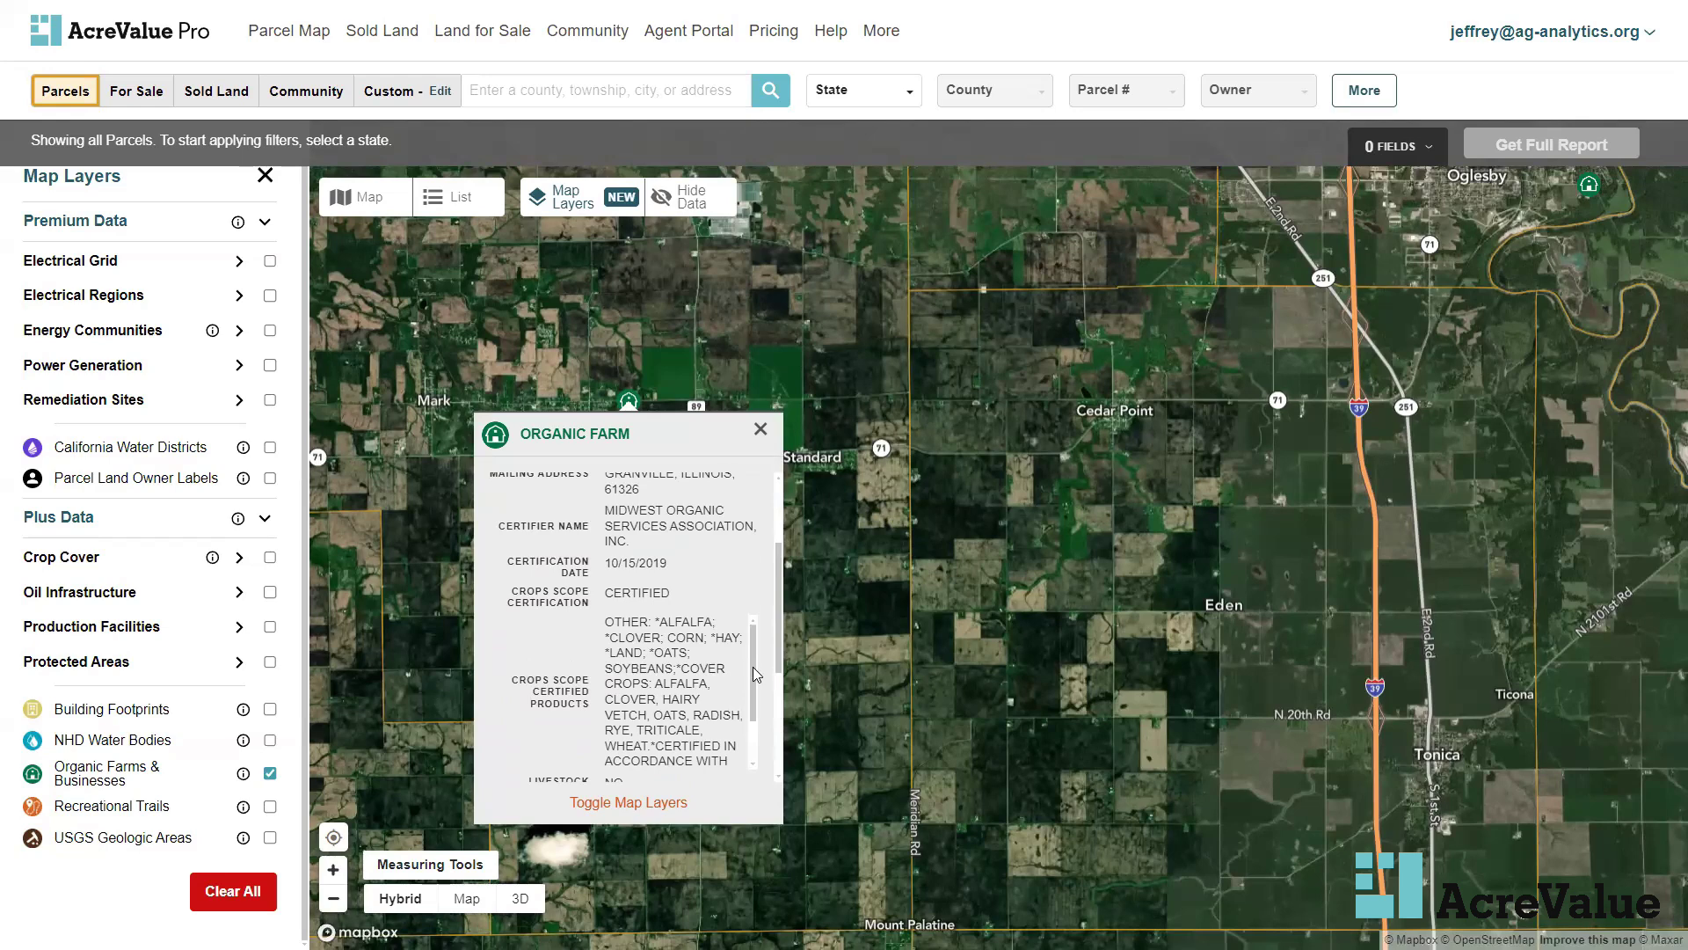
left_click_drag(755, 673, 753, 701)
scroll(747, 695, "down", 3)
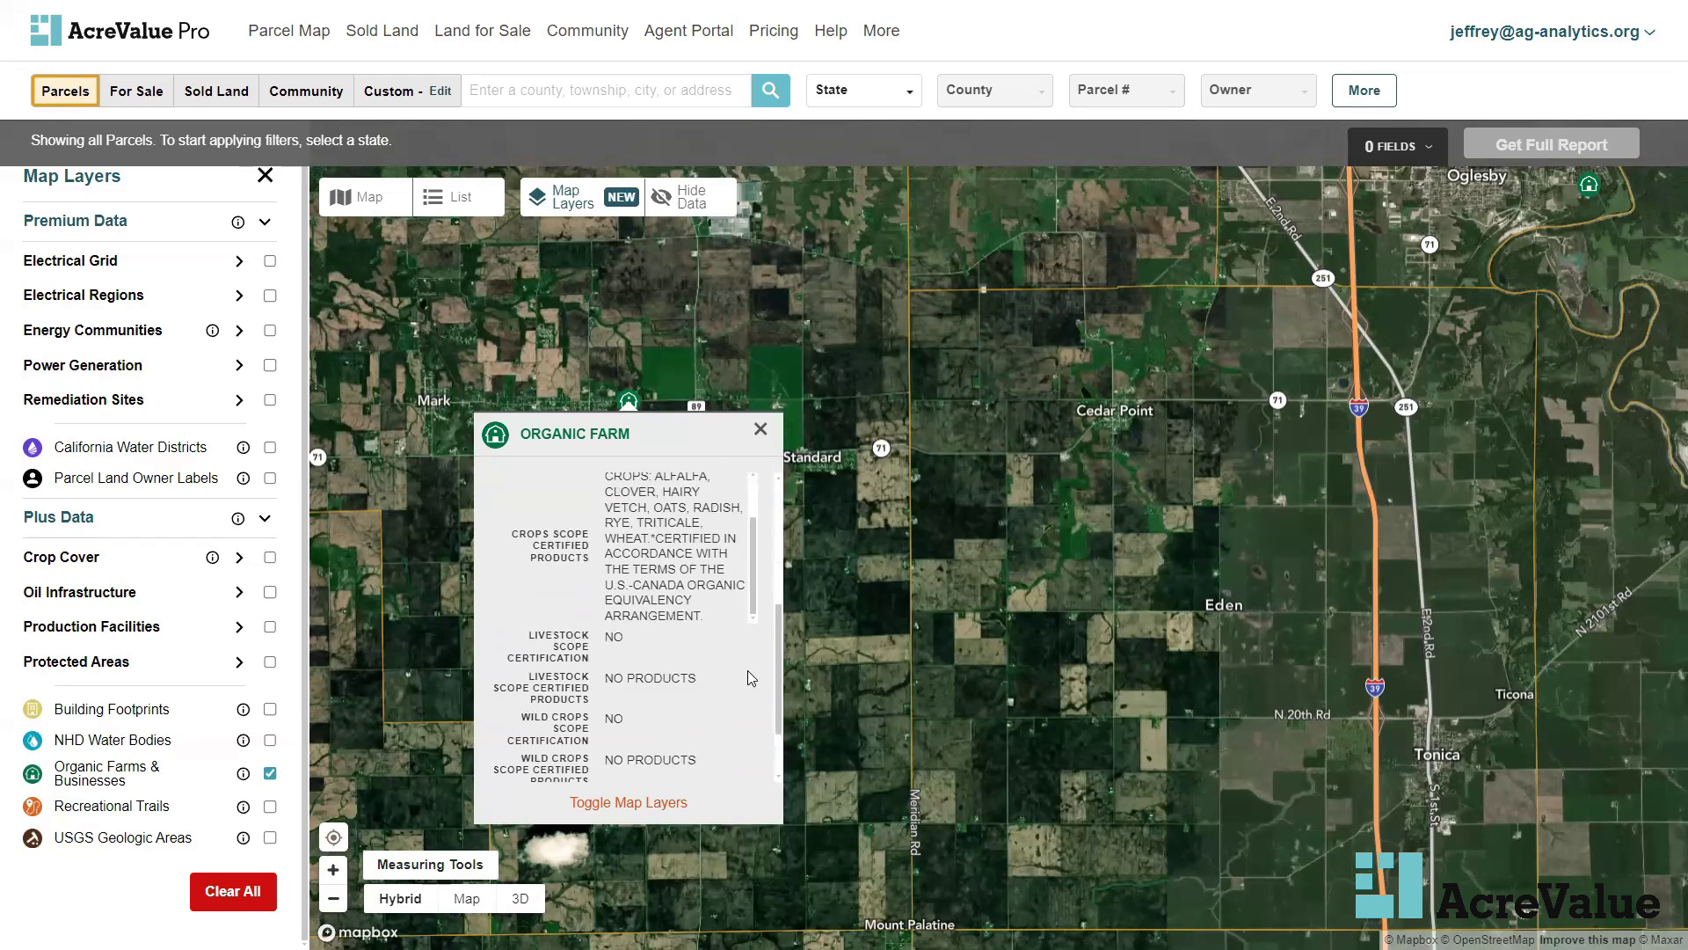
scroll(748, 671, "up", 4)
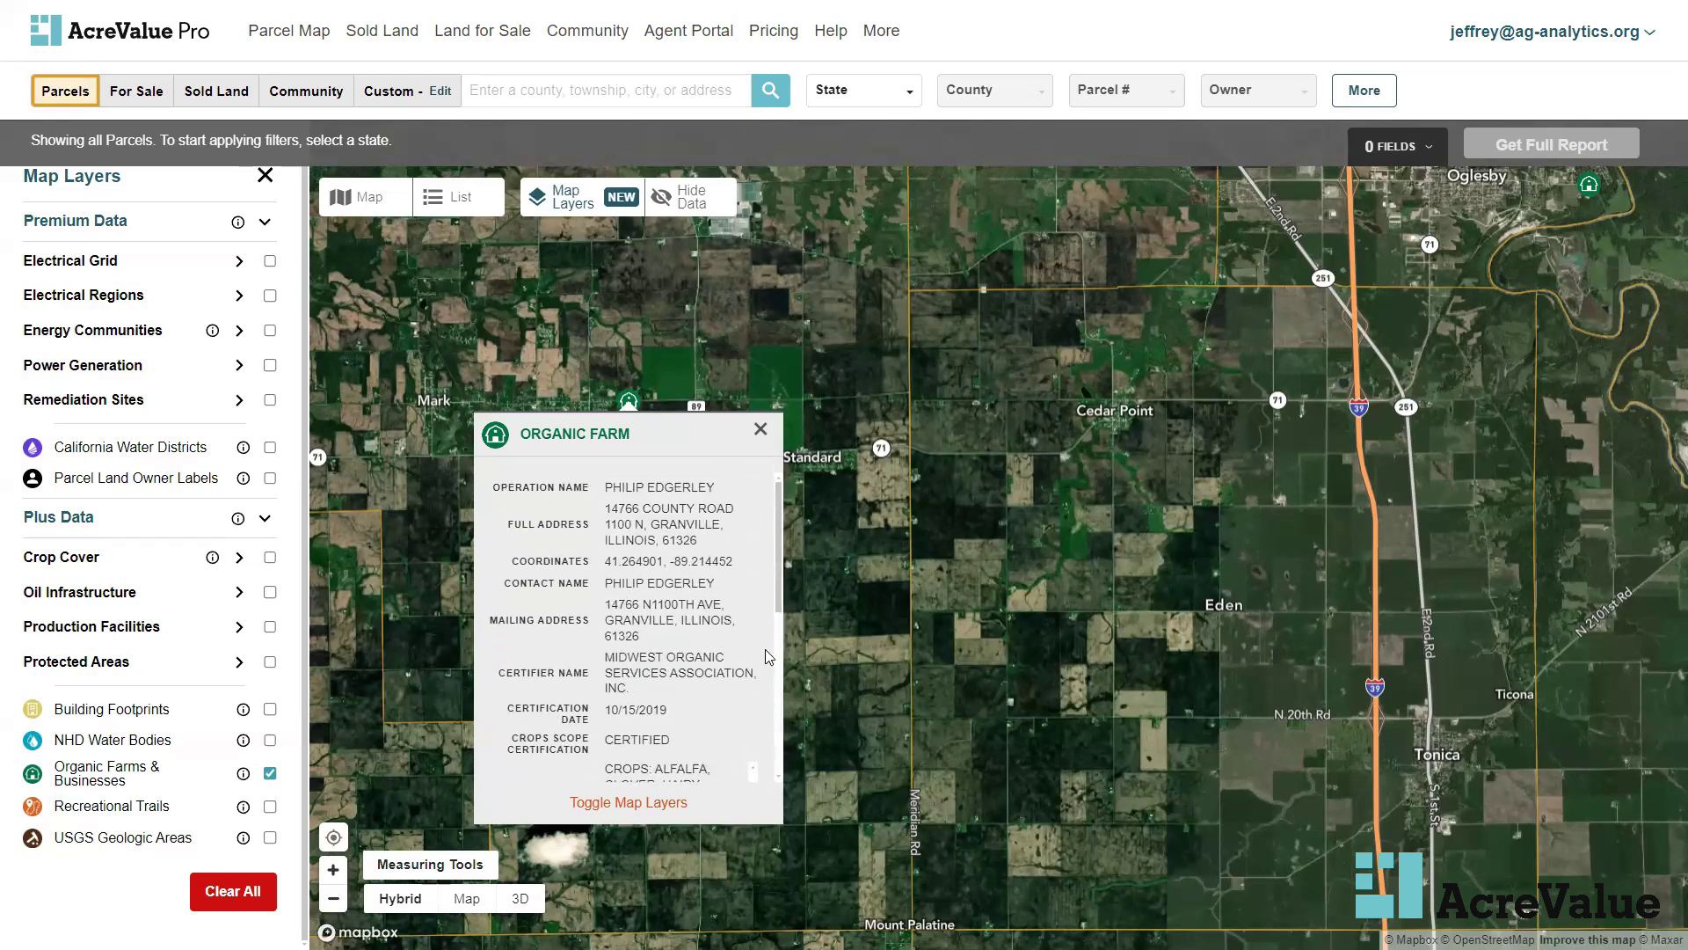
left_click(762, 439)
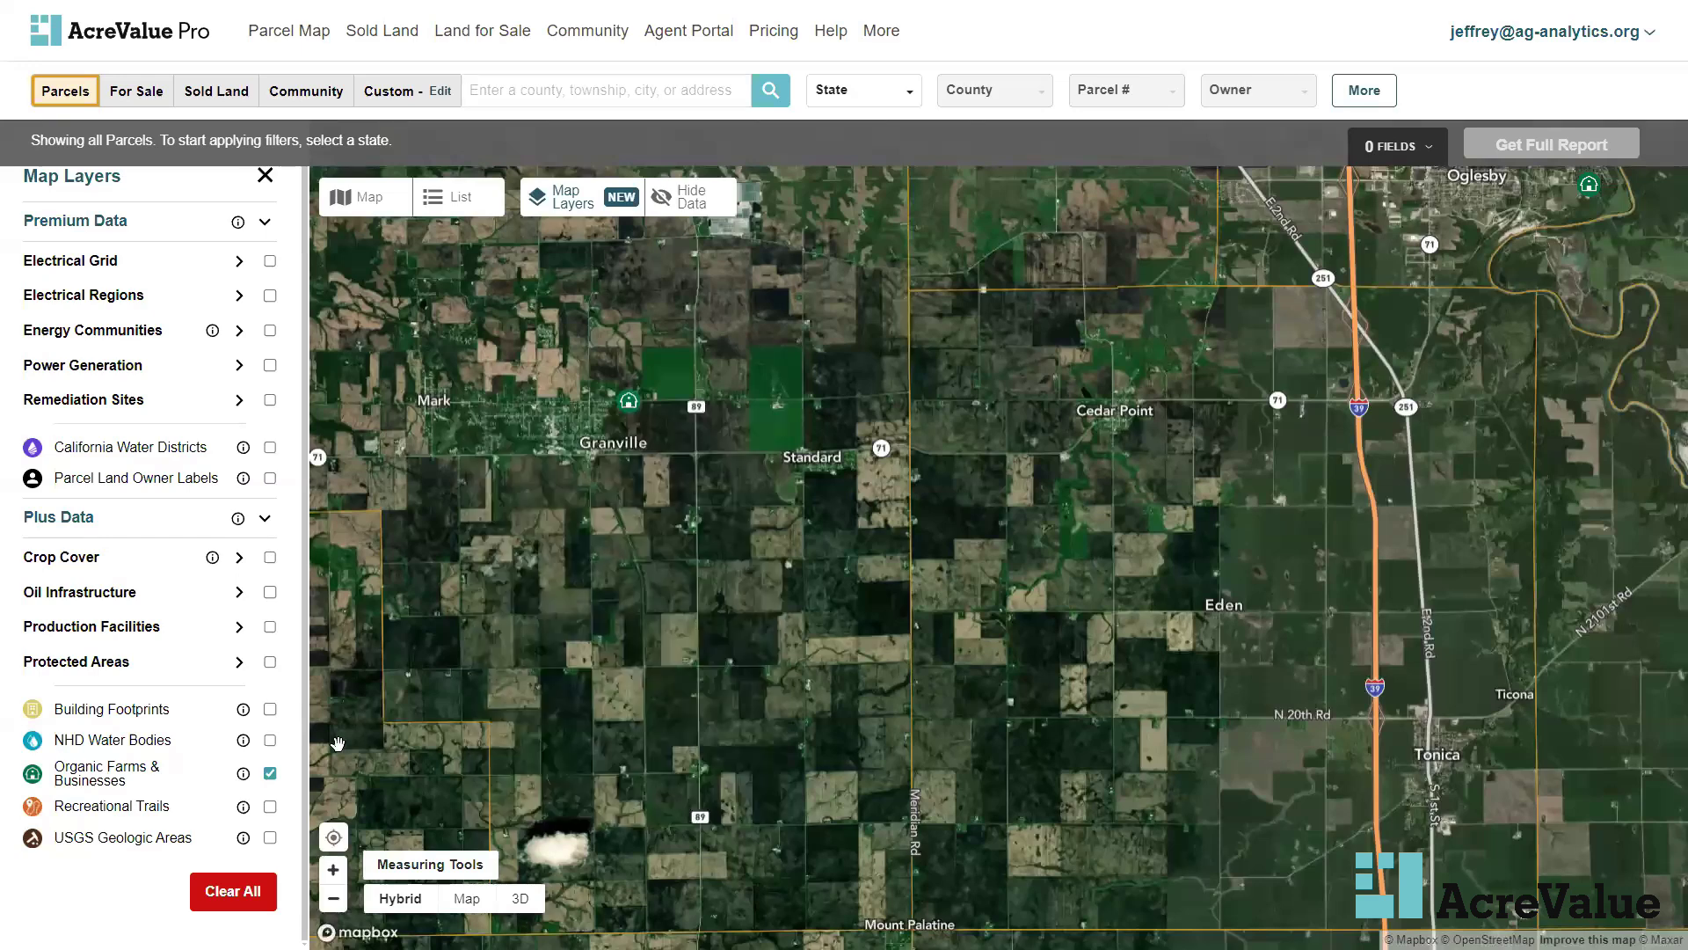
Turn off Organic Farms & Businesses, turn on Recreational Trails, and locate the trails around Midewin National Tallgrass Prairie
left_click(270, 775)
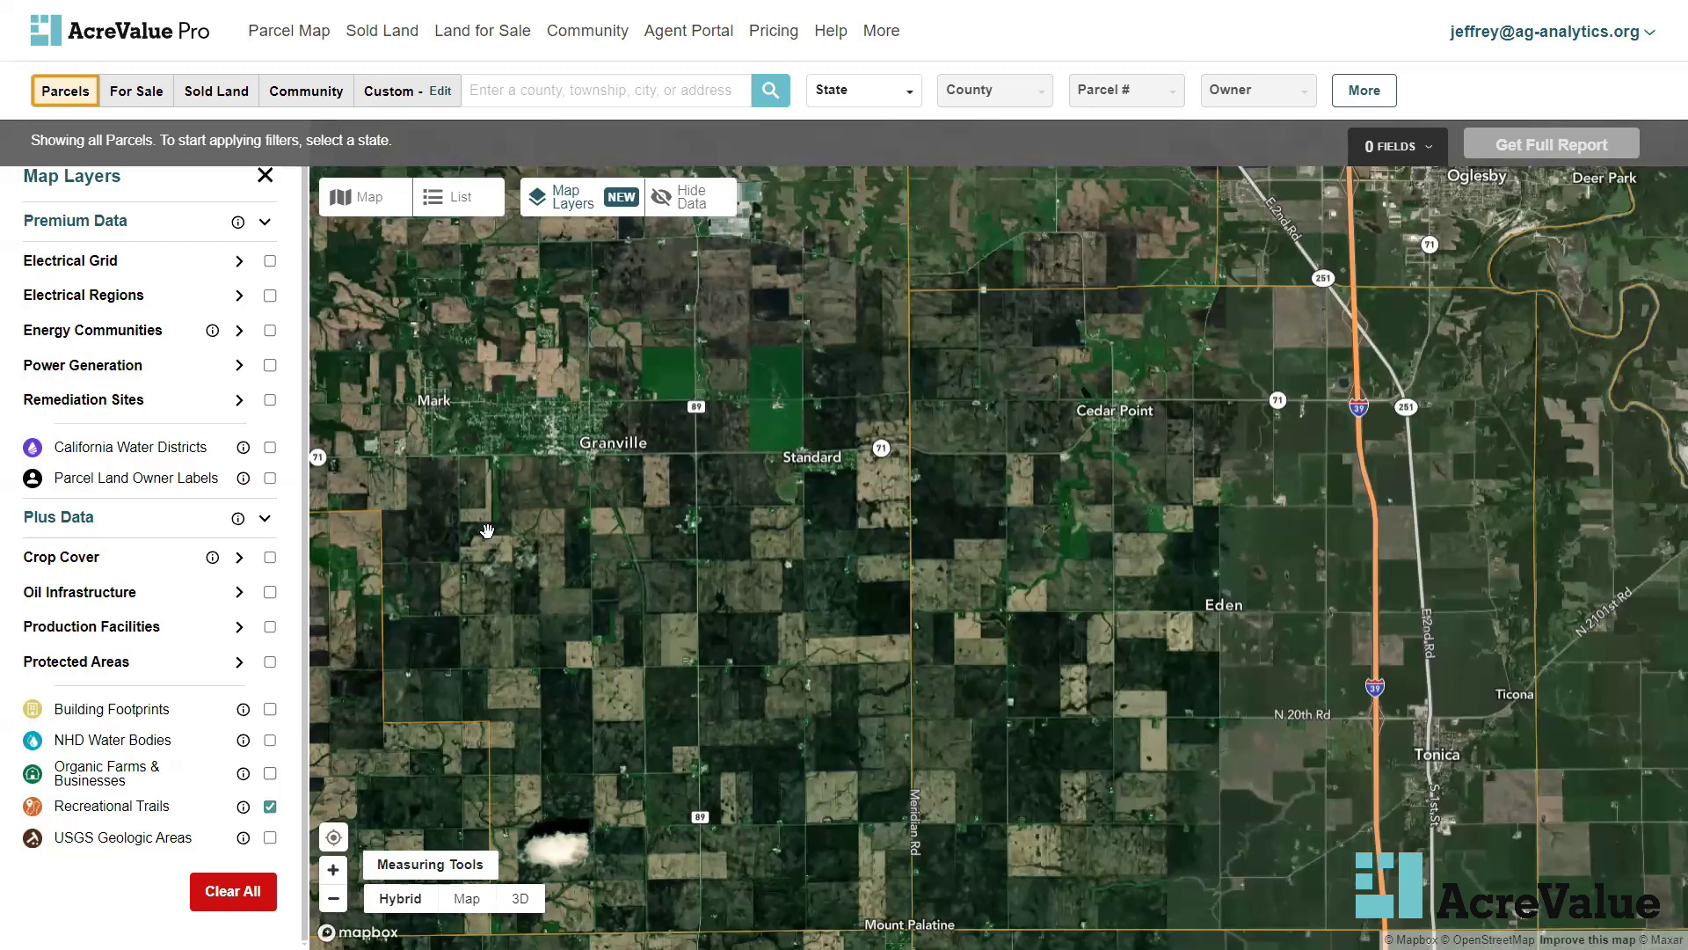
scroll(487, 531, "down", 3)
left_click_drag(835, 516, 1345, 637)
scroll(867, 442, "down", 2)
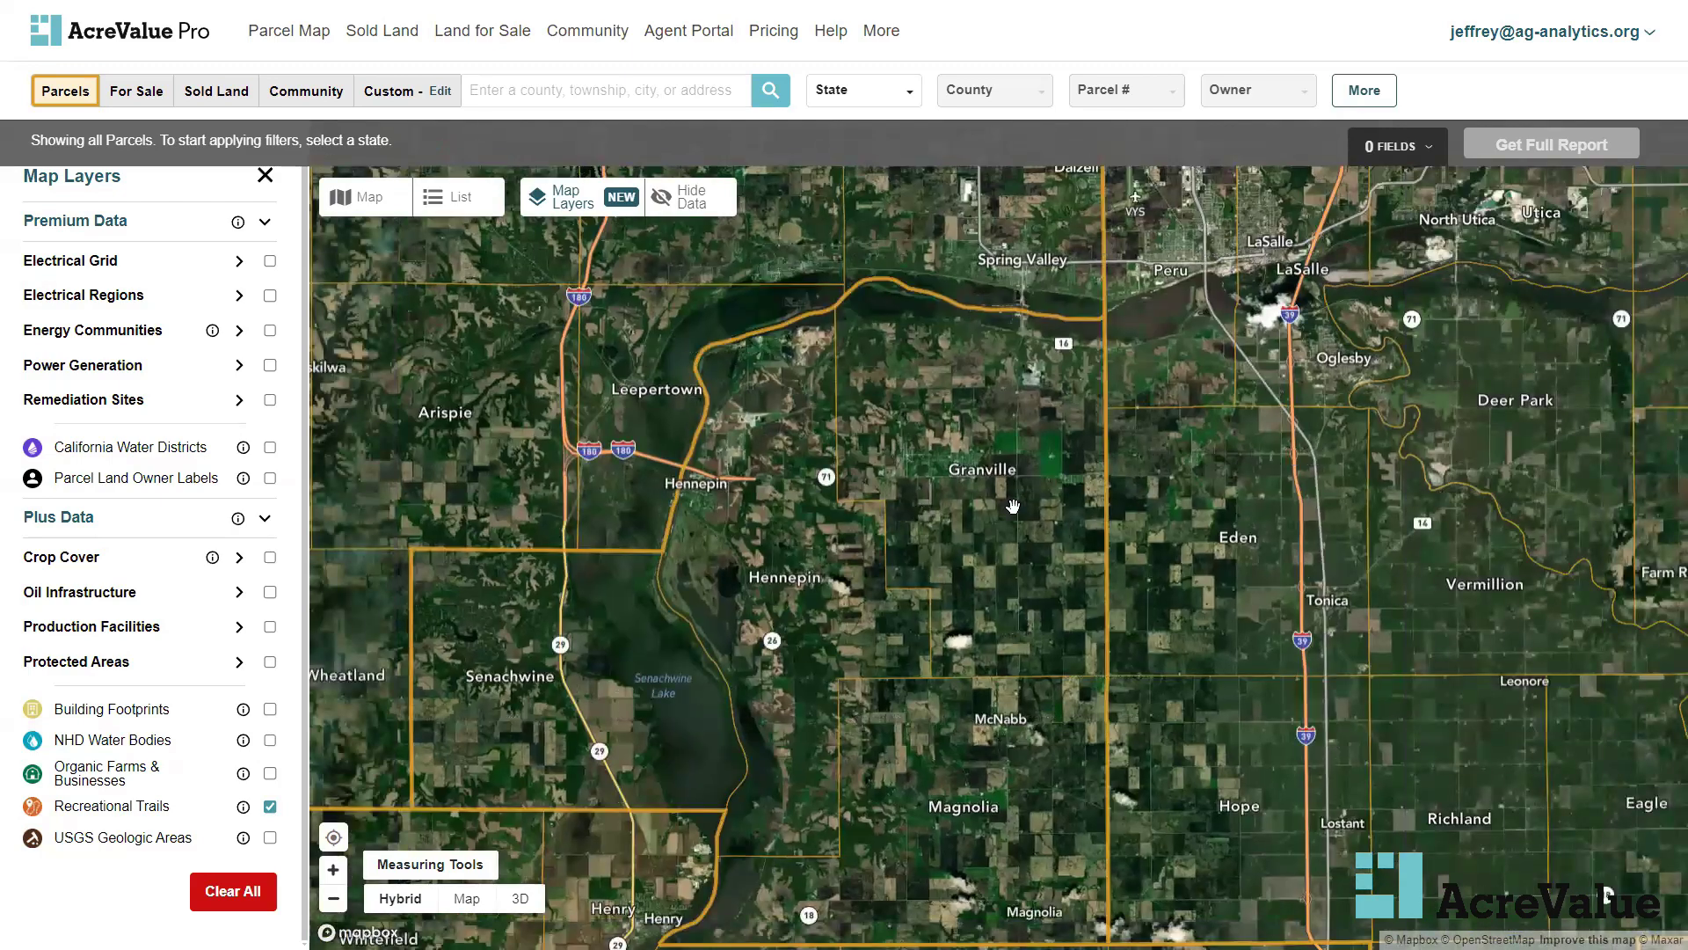
left_click_drag(1048, 582, 762, 570)
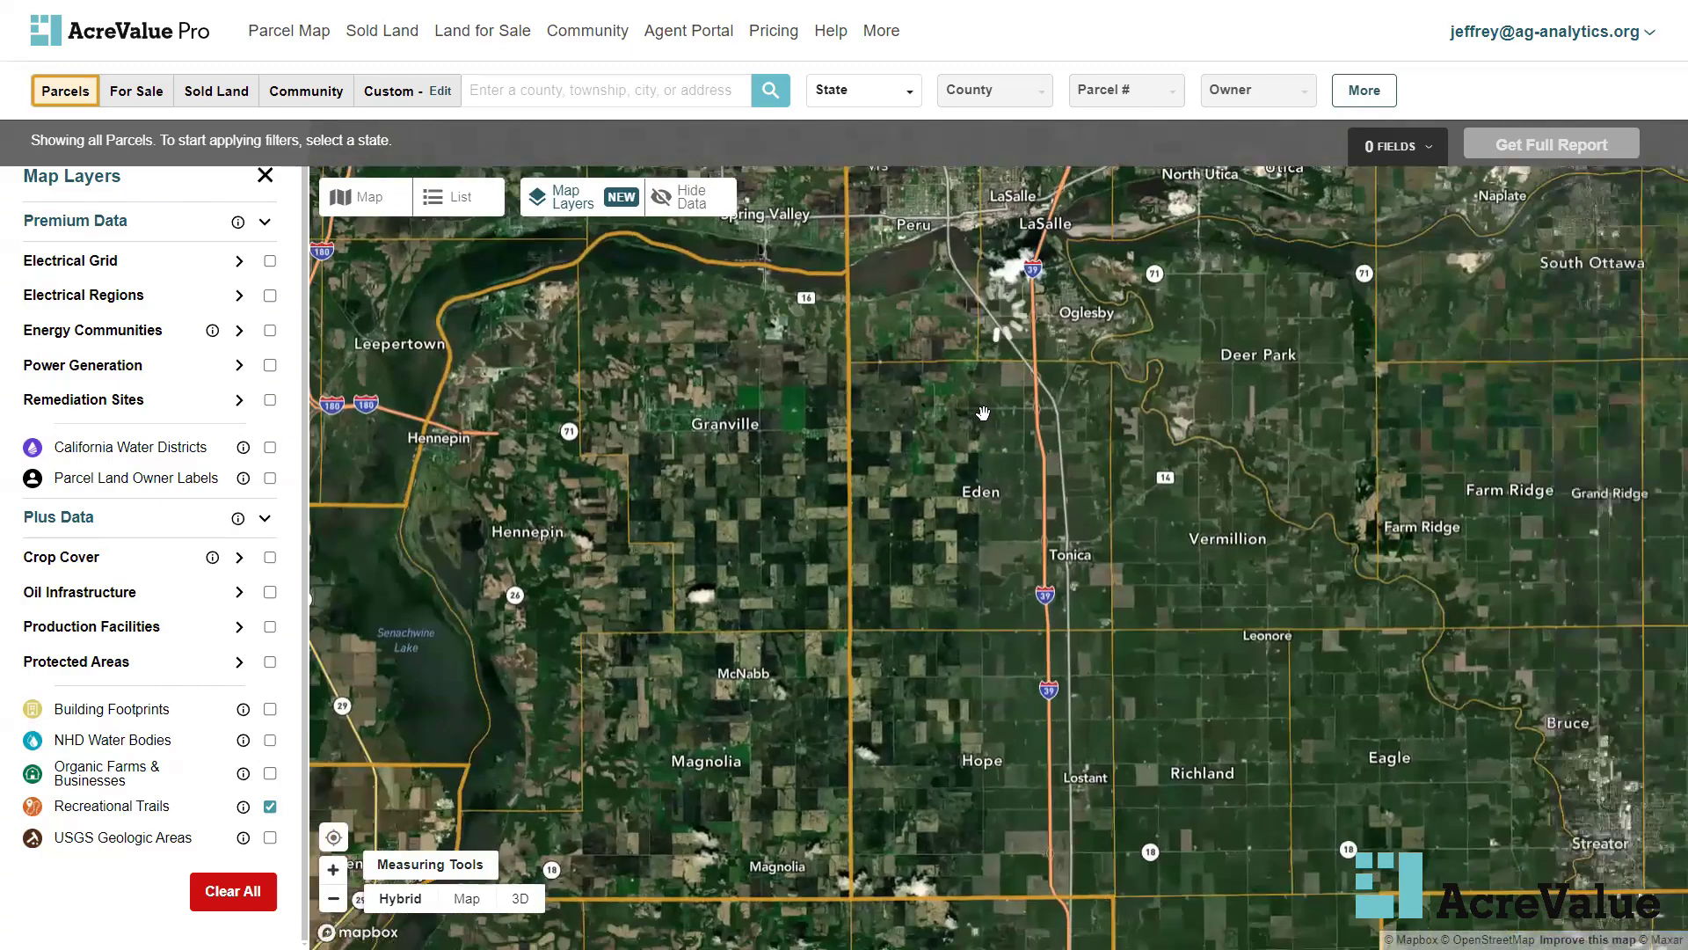
scroll(852, 653, "down", 2)
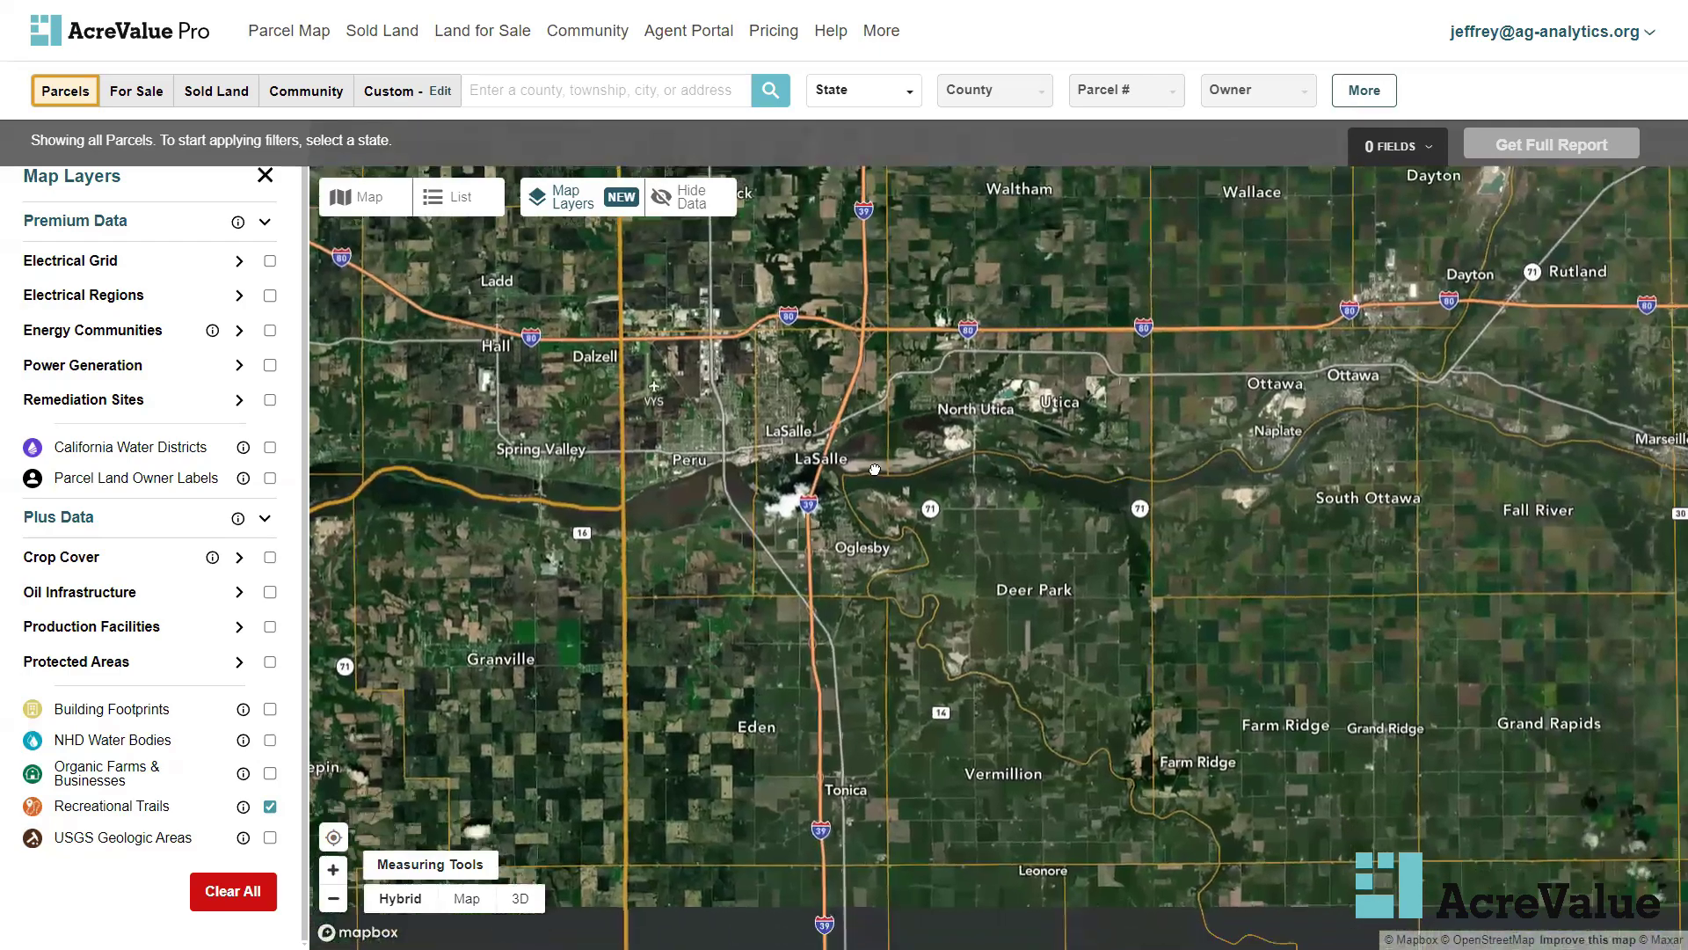
scroll(772, 712, "down", 2)
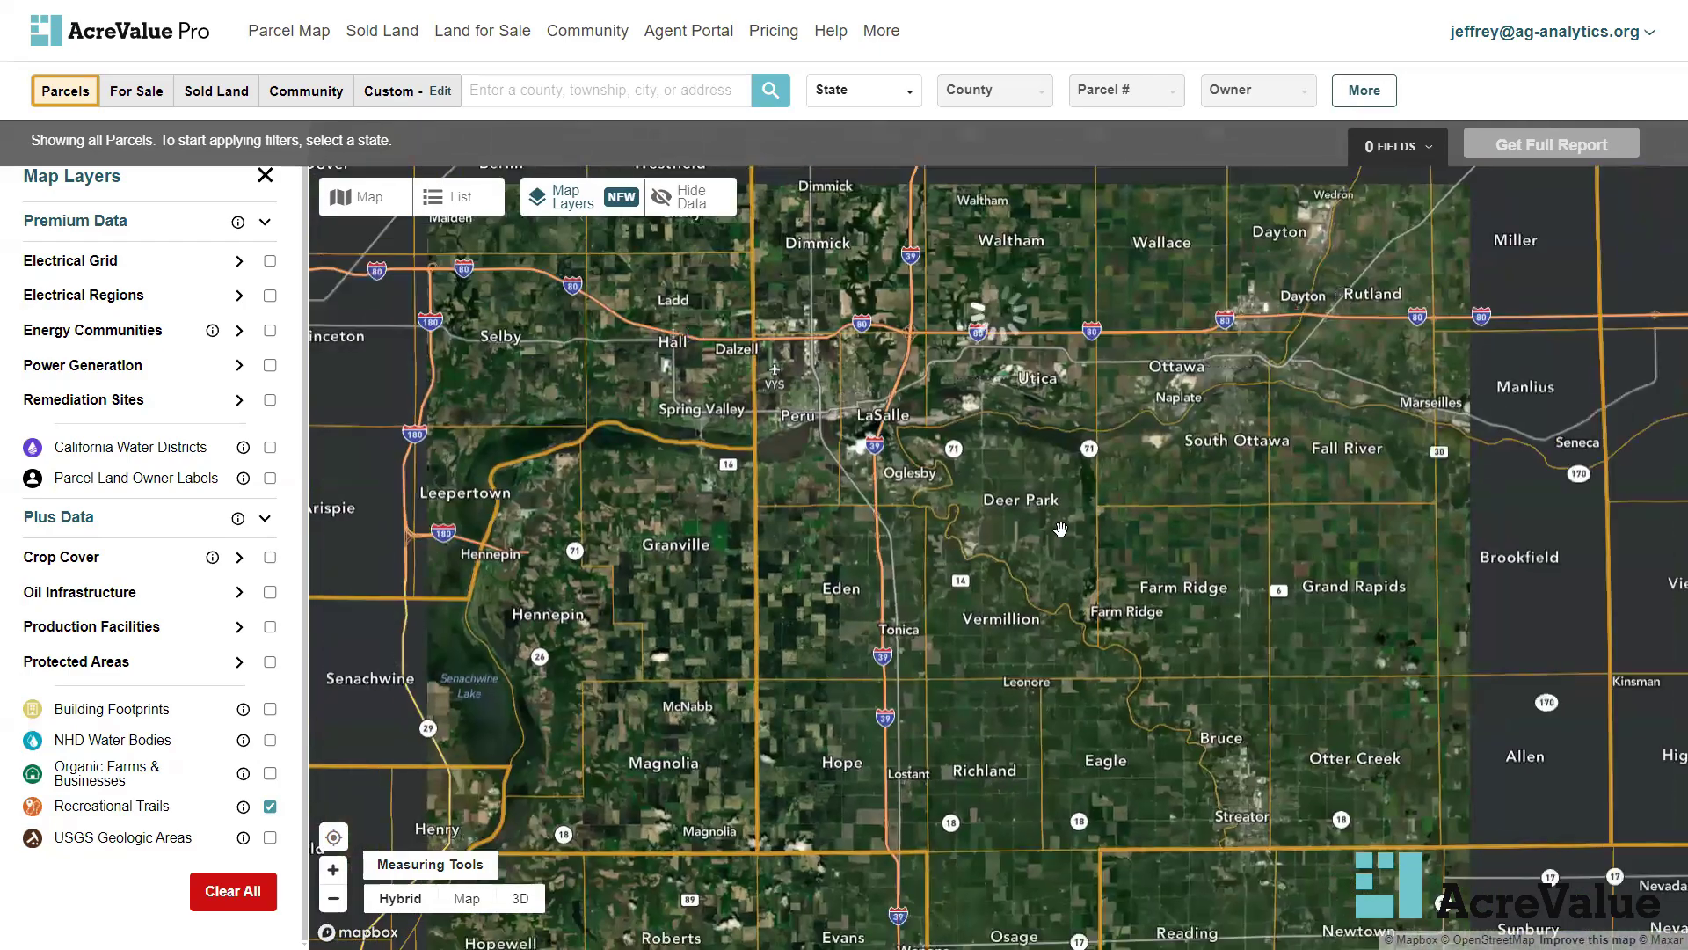
left_click_drag(1192, 501, 631, 801)
left_click_drag(1213, 565, 766, 581)
scroll(1348, 674, "up", 5)
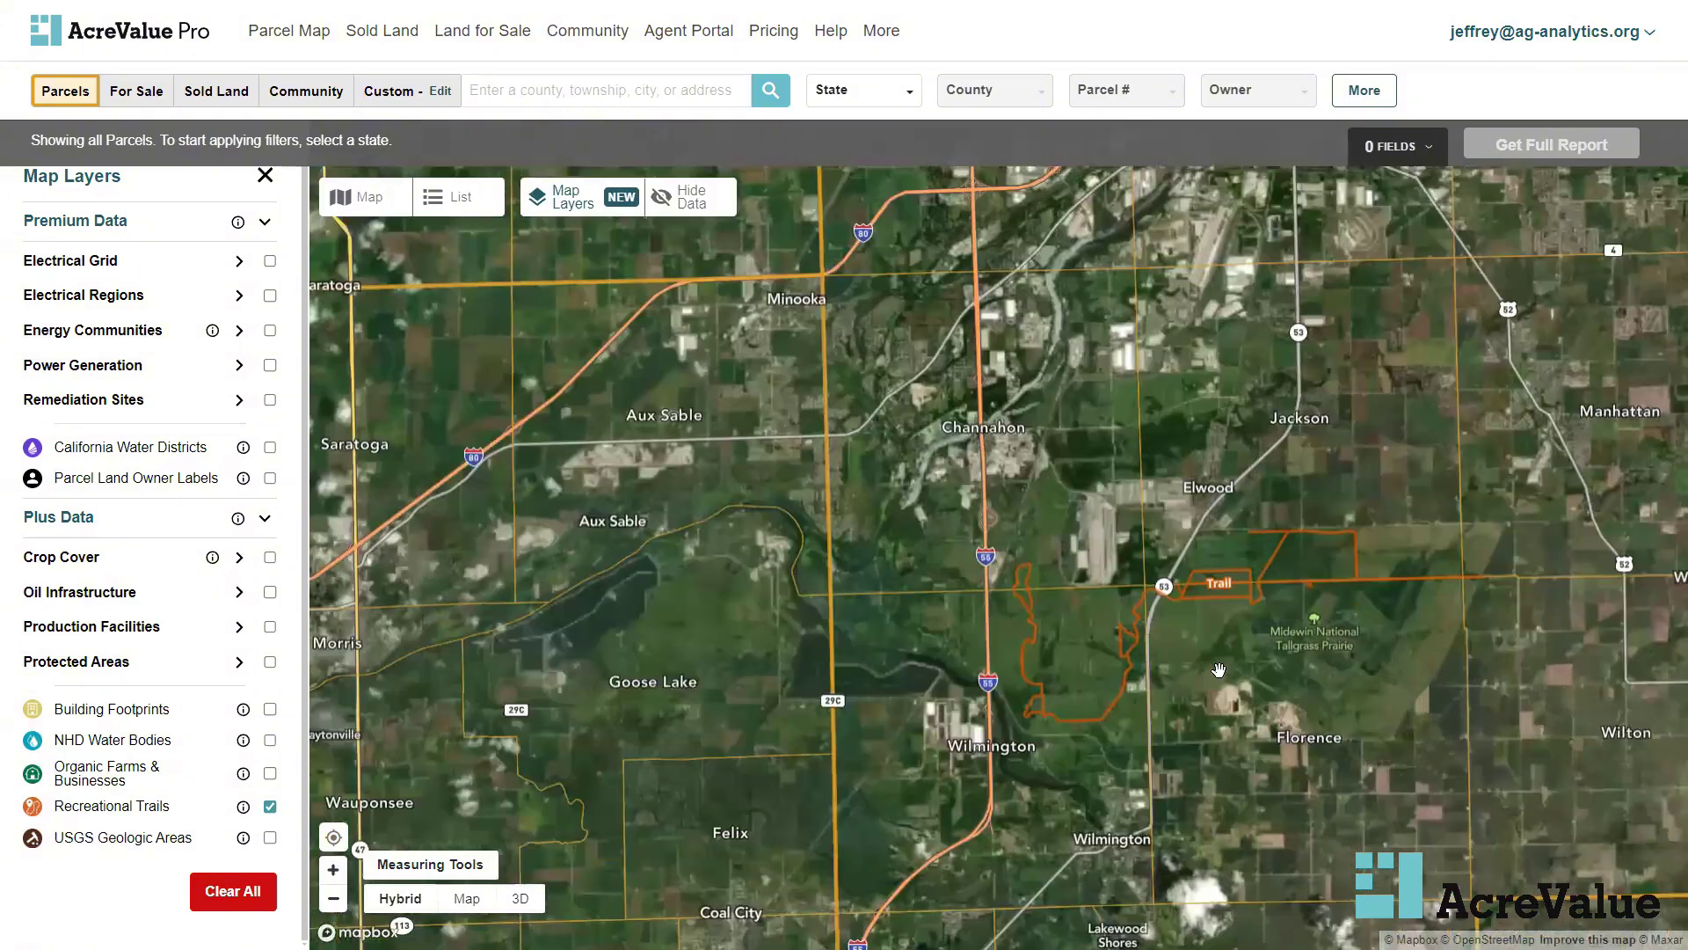
scroll(1209, 664, "up", 3)
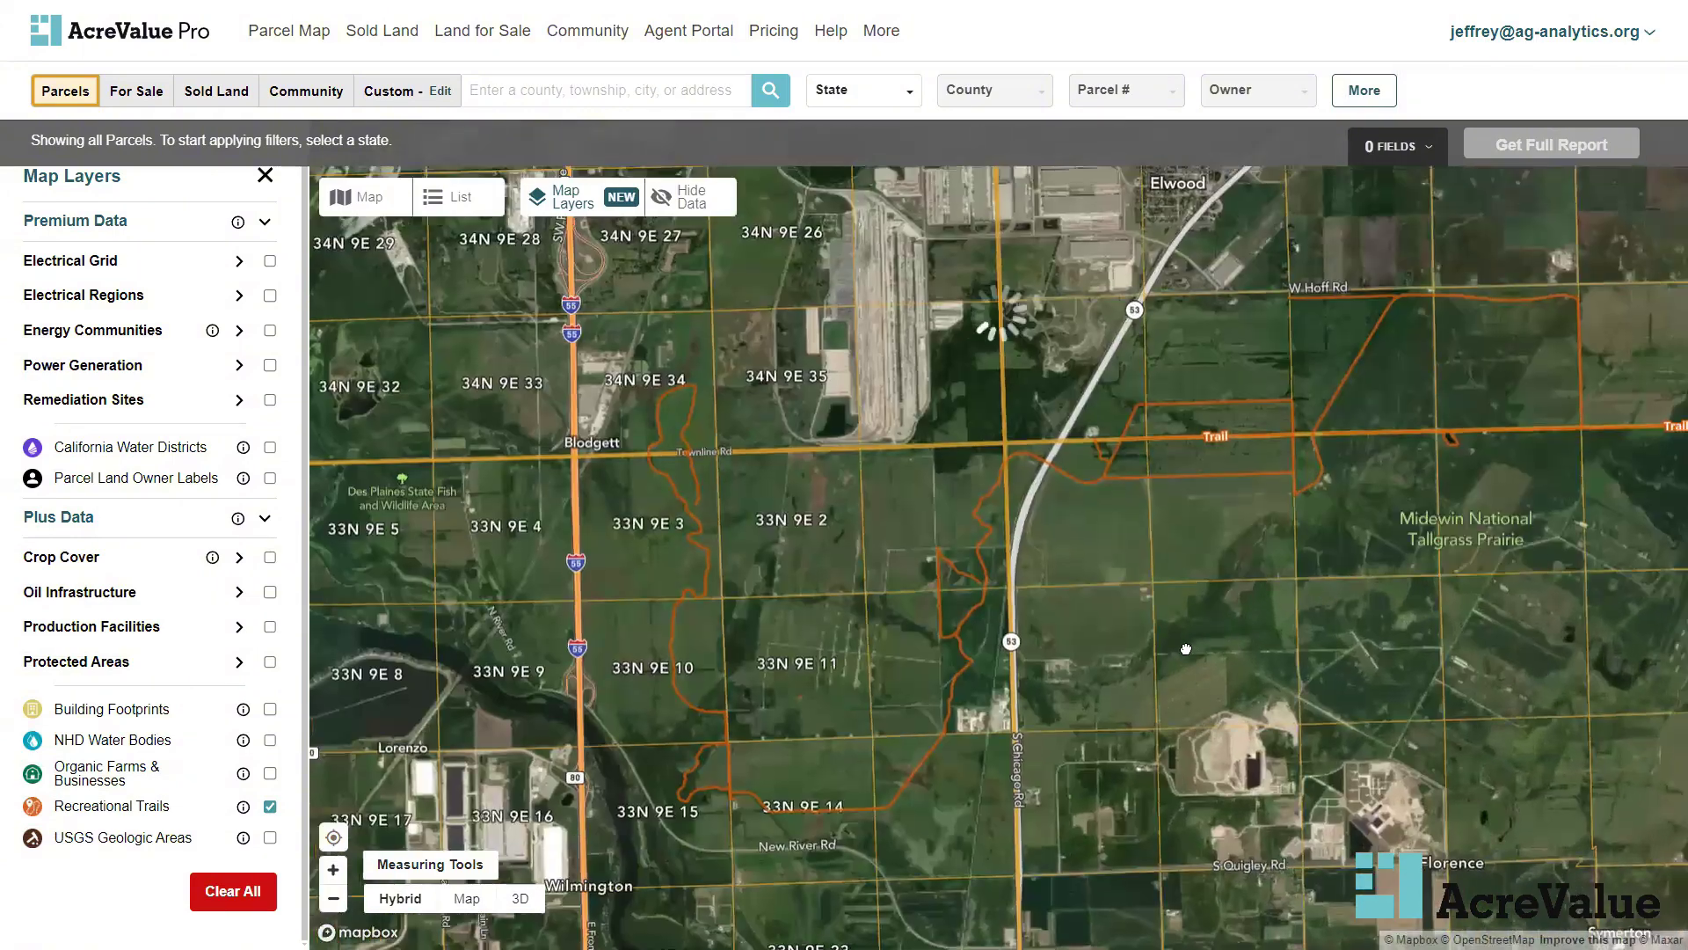
left_click_drag(1185, 649, 1043, 703)
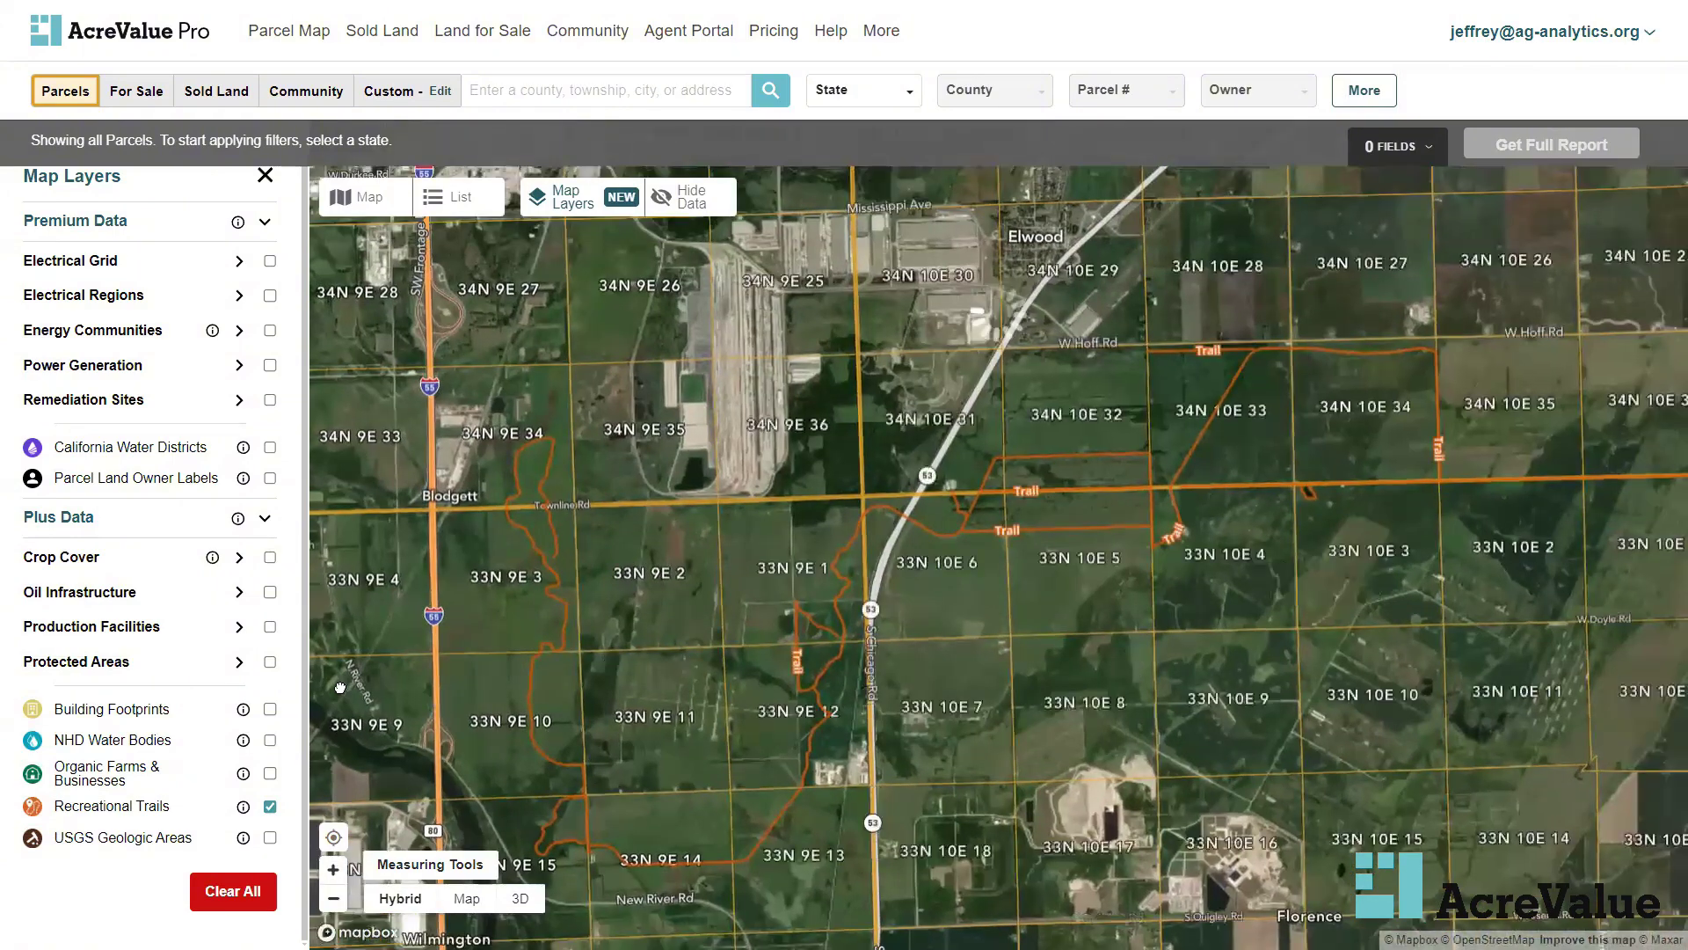
View the details of the trail crossing section 33N 10E 5, checking its name, maintainer and length
left_click(1047, 531)
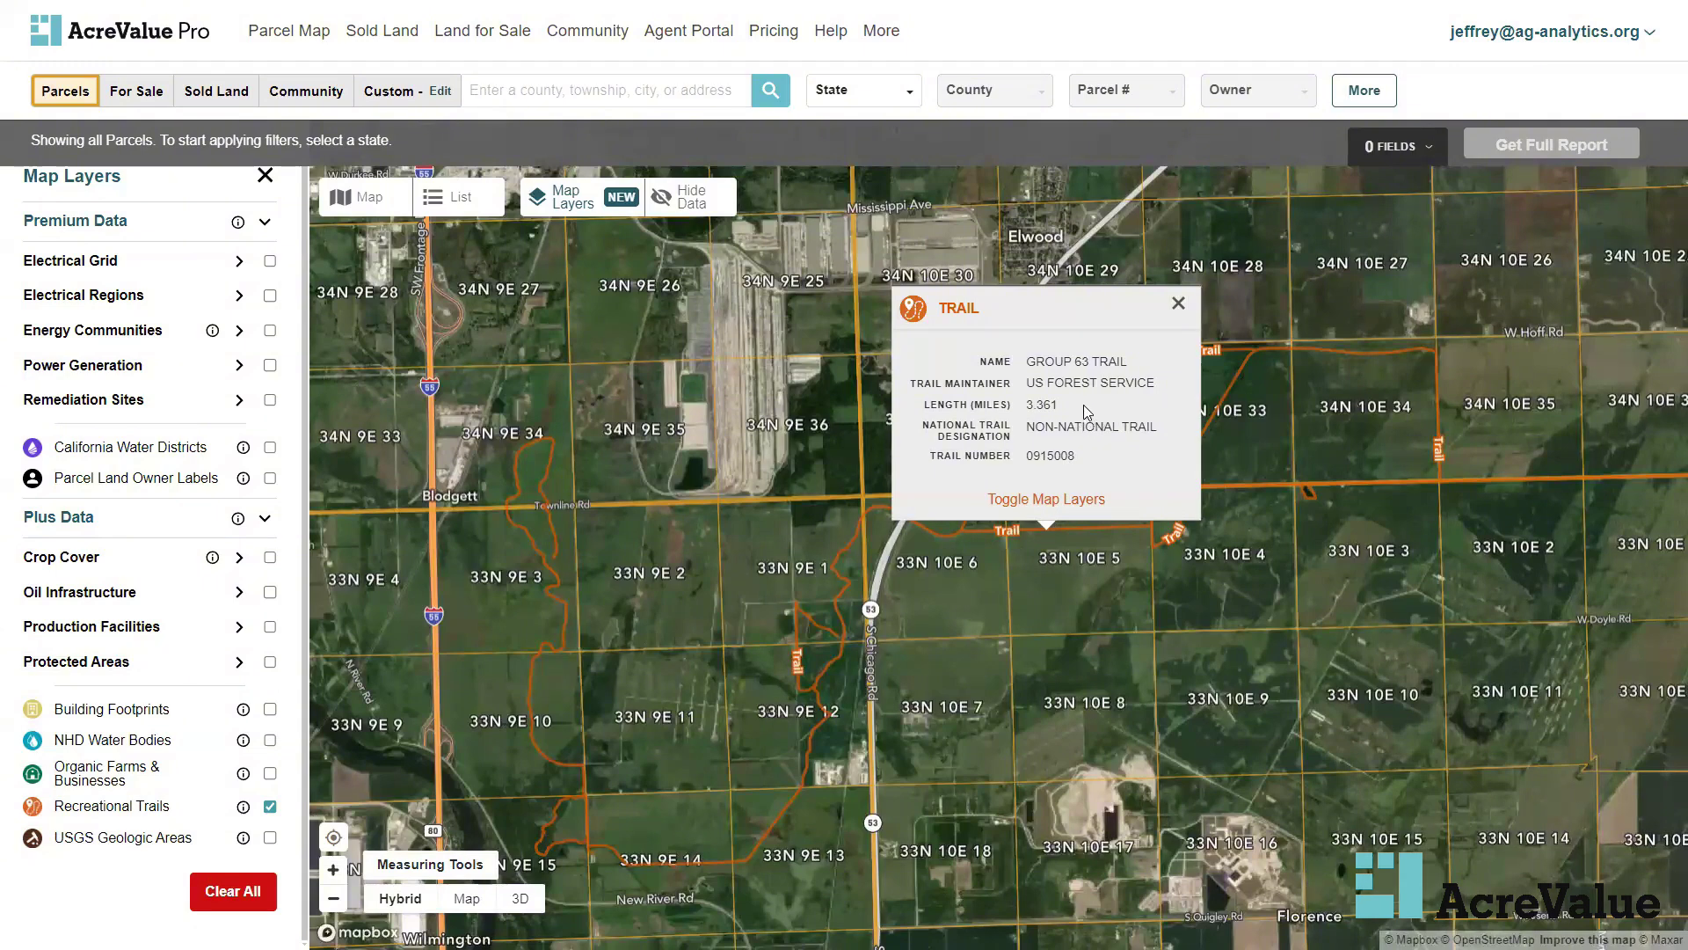
triple_click(1049, 362)
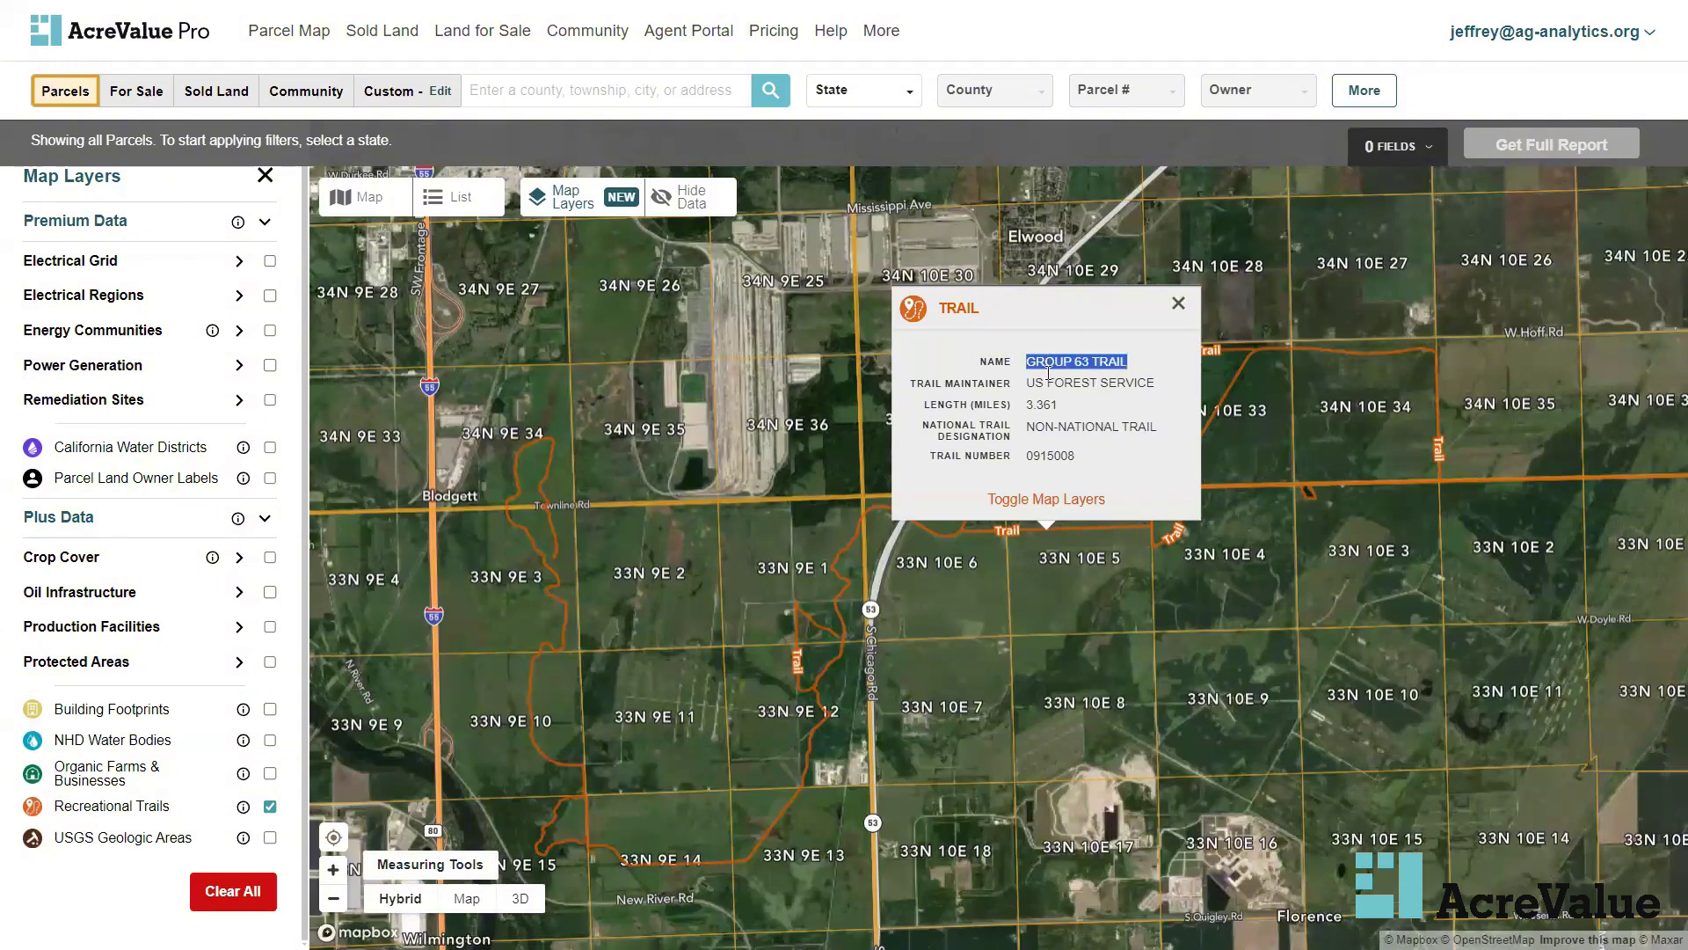
triple_click(1048, 373)
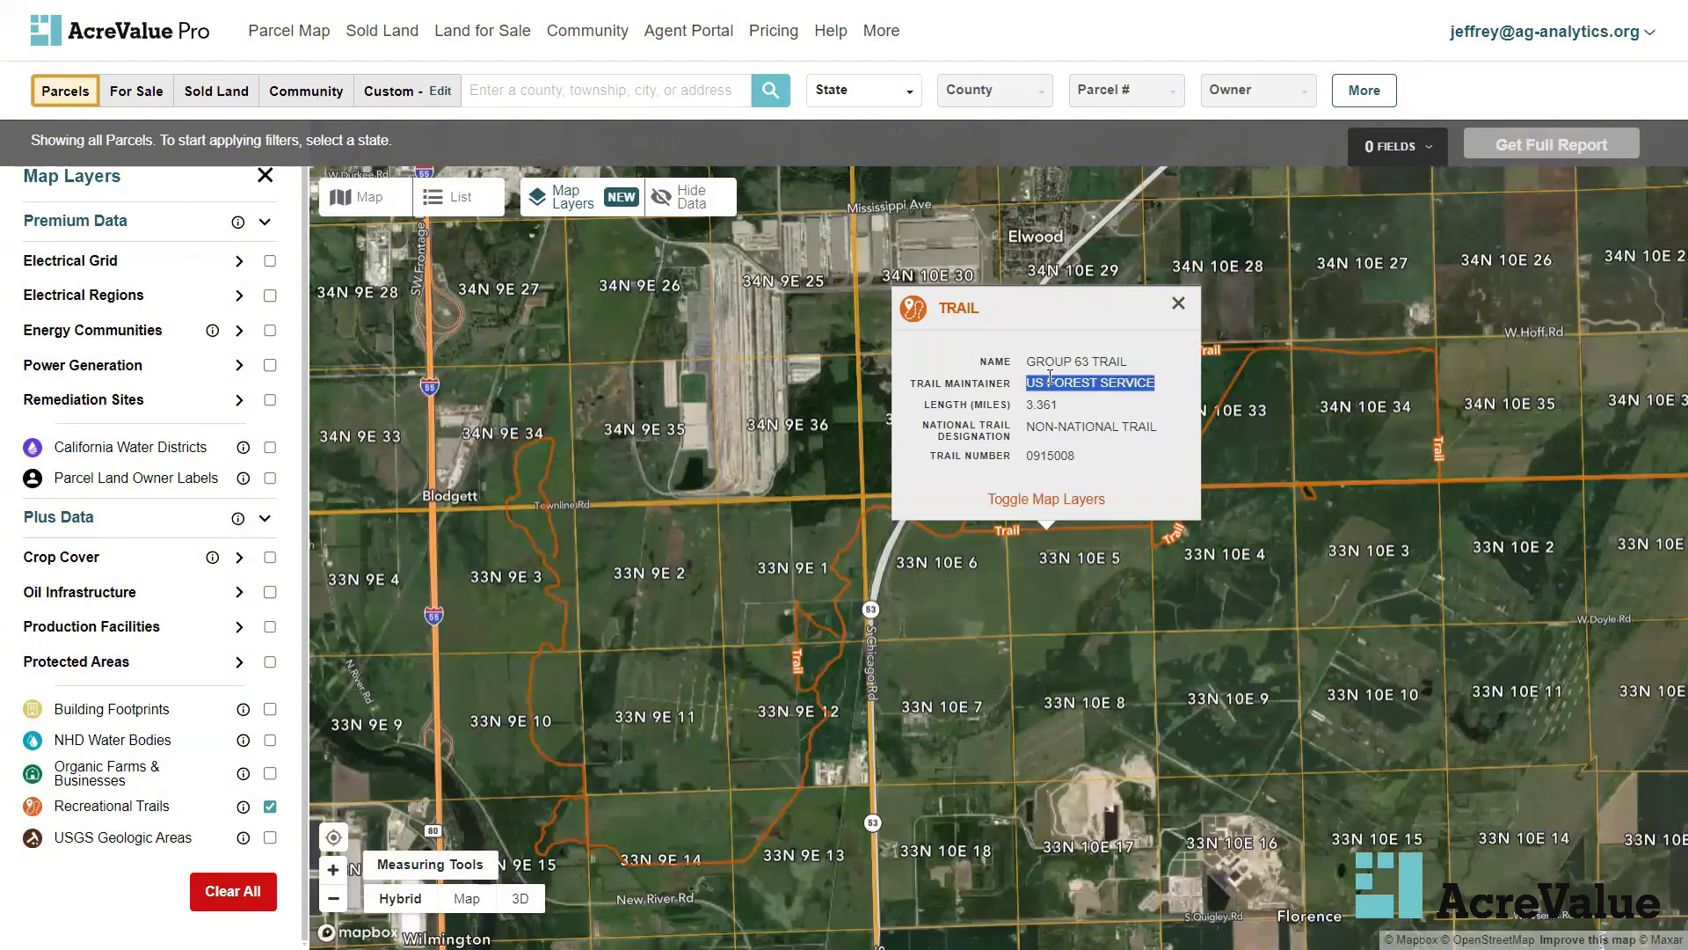
left_click(1064, 380)
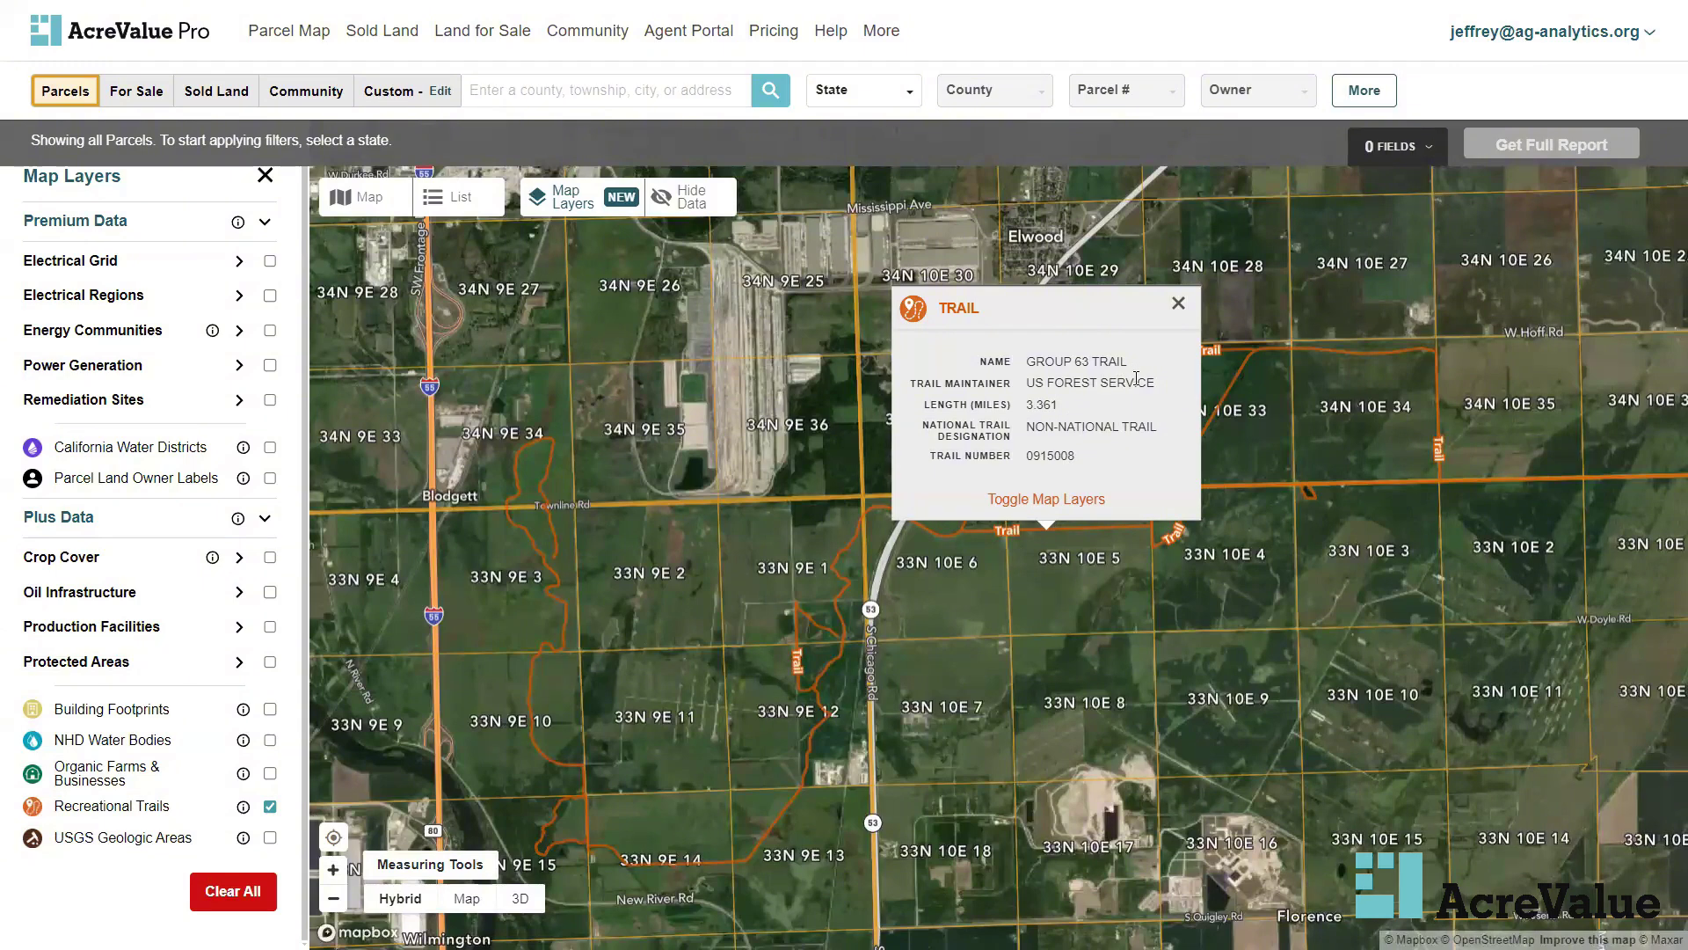
left_click(1178, 303)
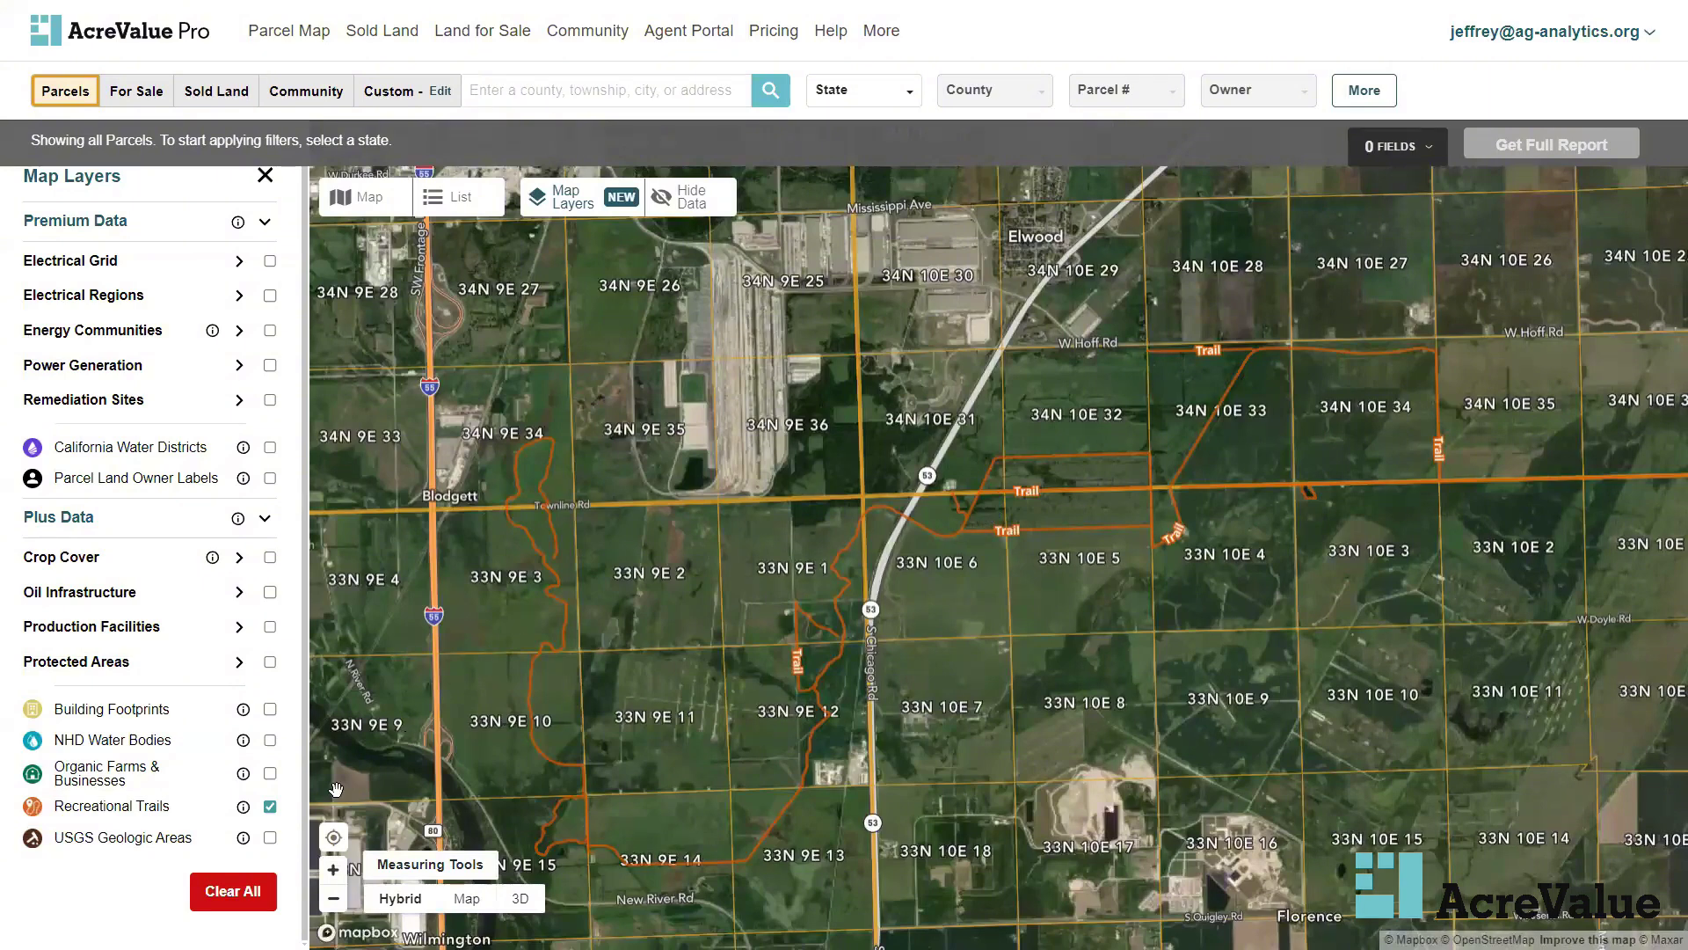
Turn off the Recreational Trails layer and turn on USGS Geologic Areas for the region around Wilmington
left_click(271, 808)
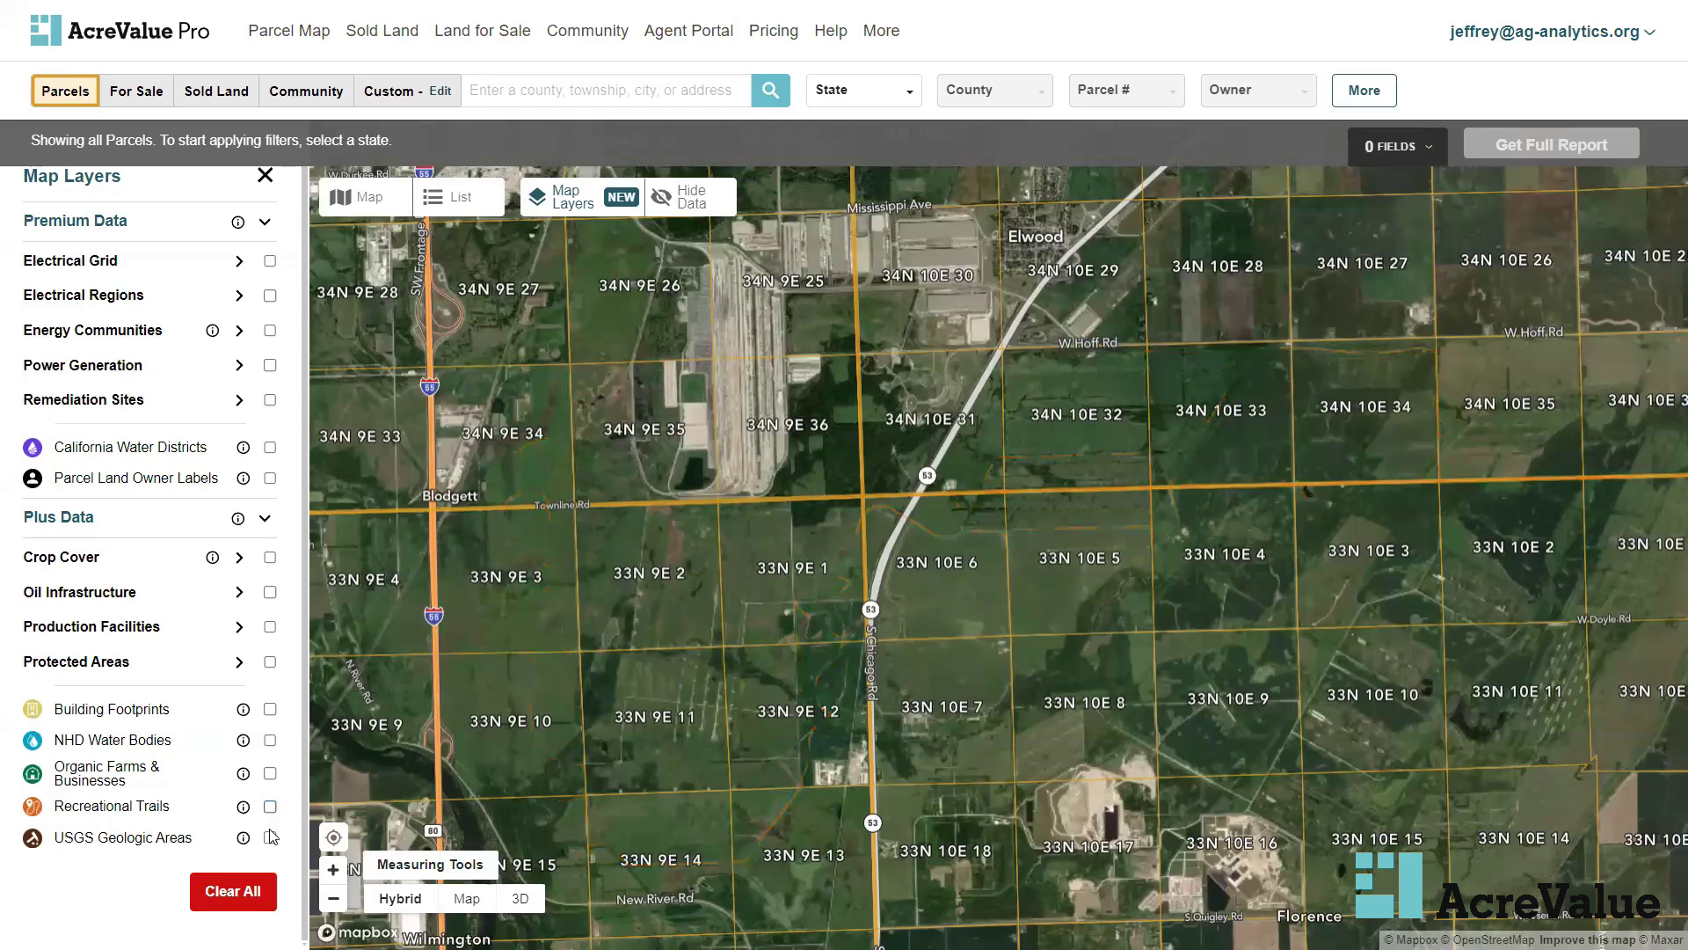
left_click(270, 839)
scroll(792, 587, "down", 3)
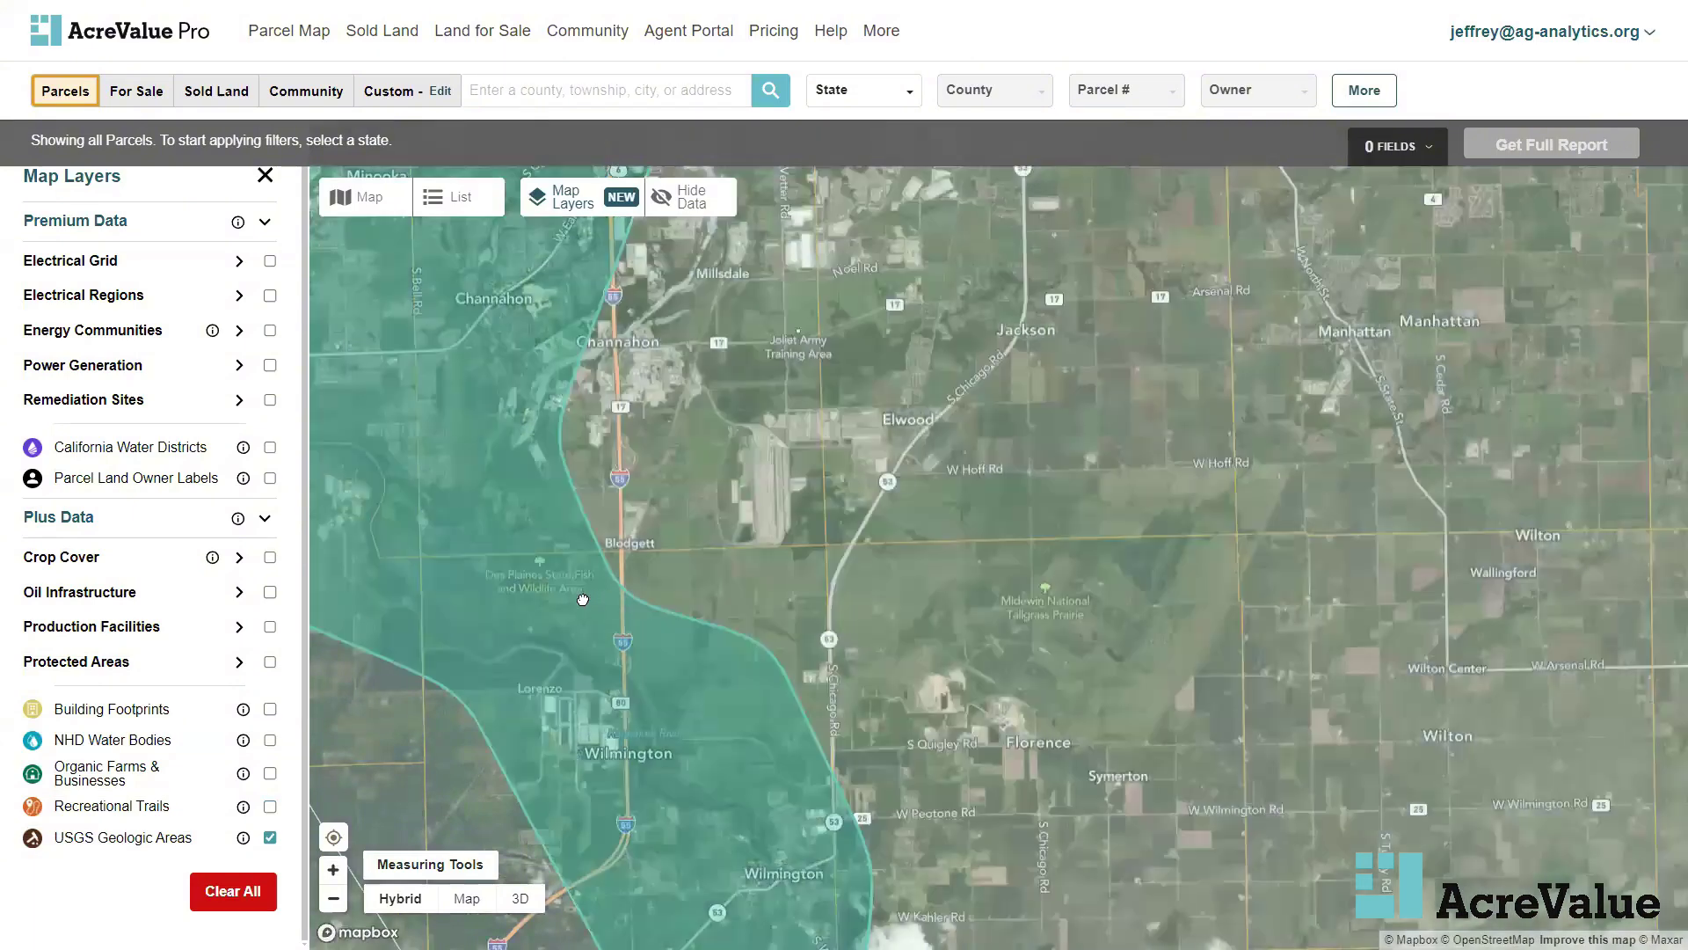
Check the details of the geologic area northwest of Wilmington and of the neighbouring area covering most of Will County
left_click(582, 596)
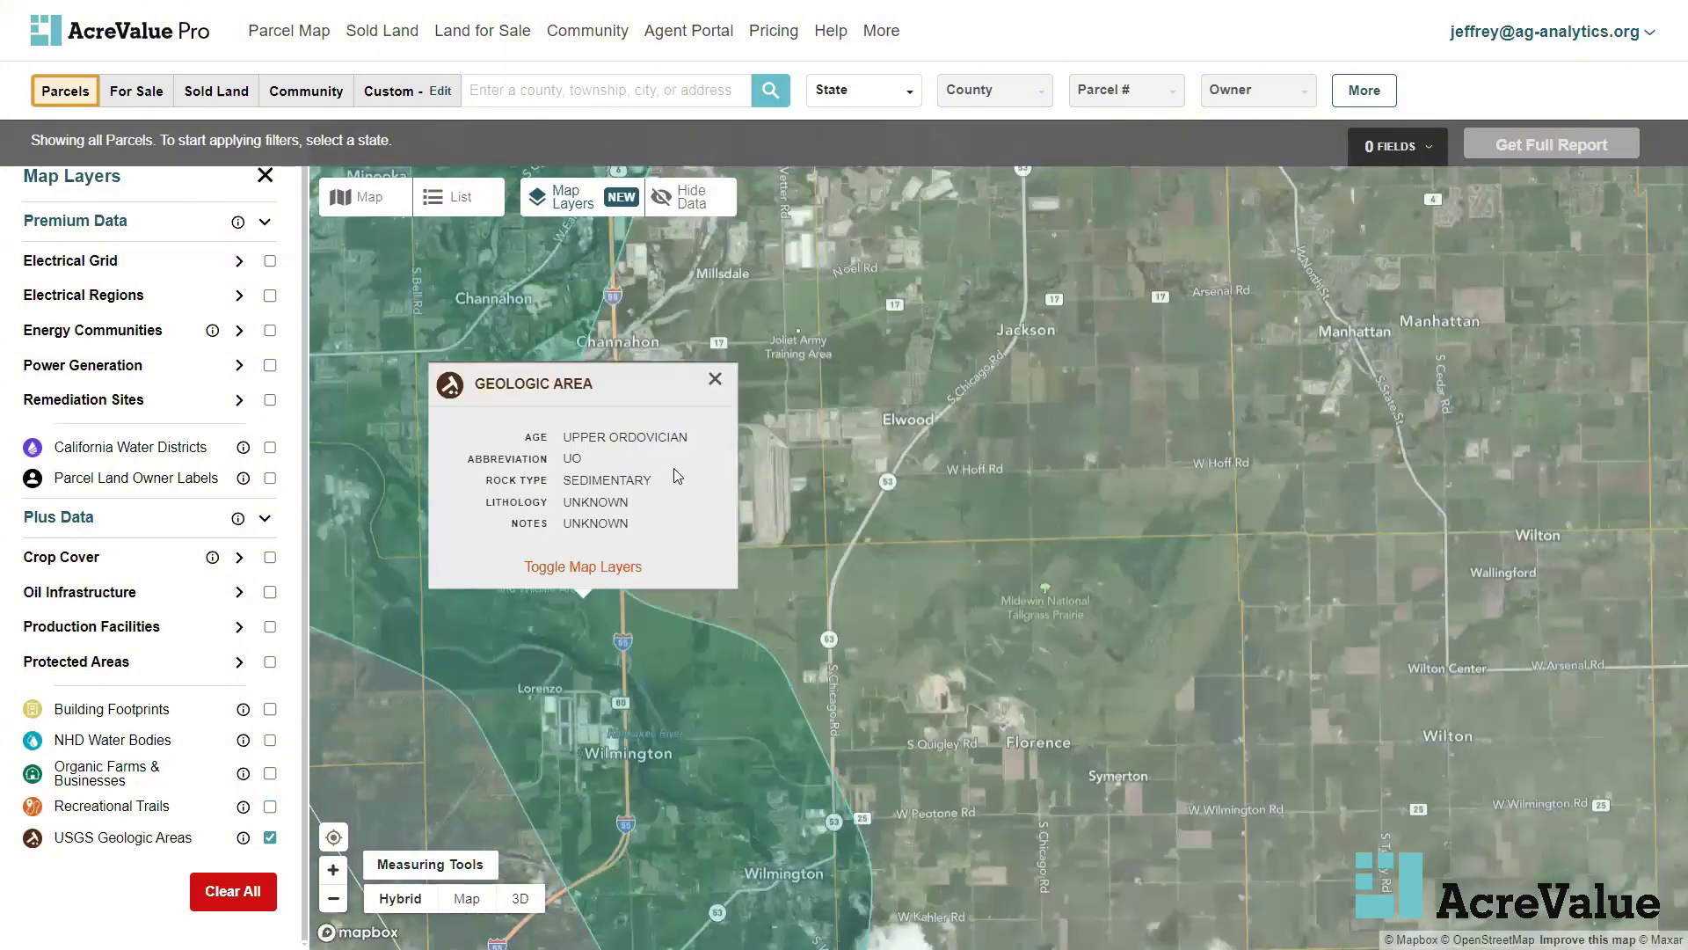
left_click(715, 379)
scroll(609, 475, "down", 3)
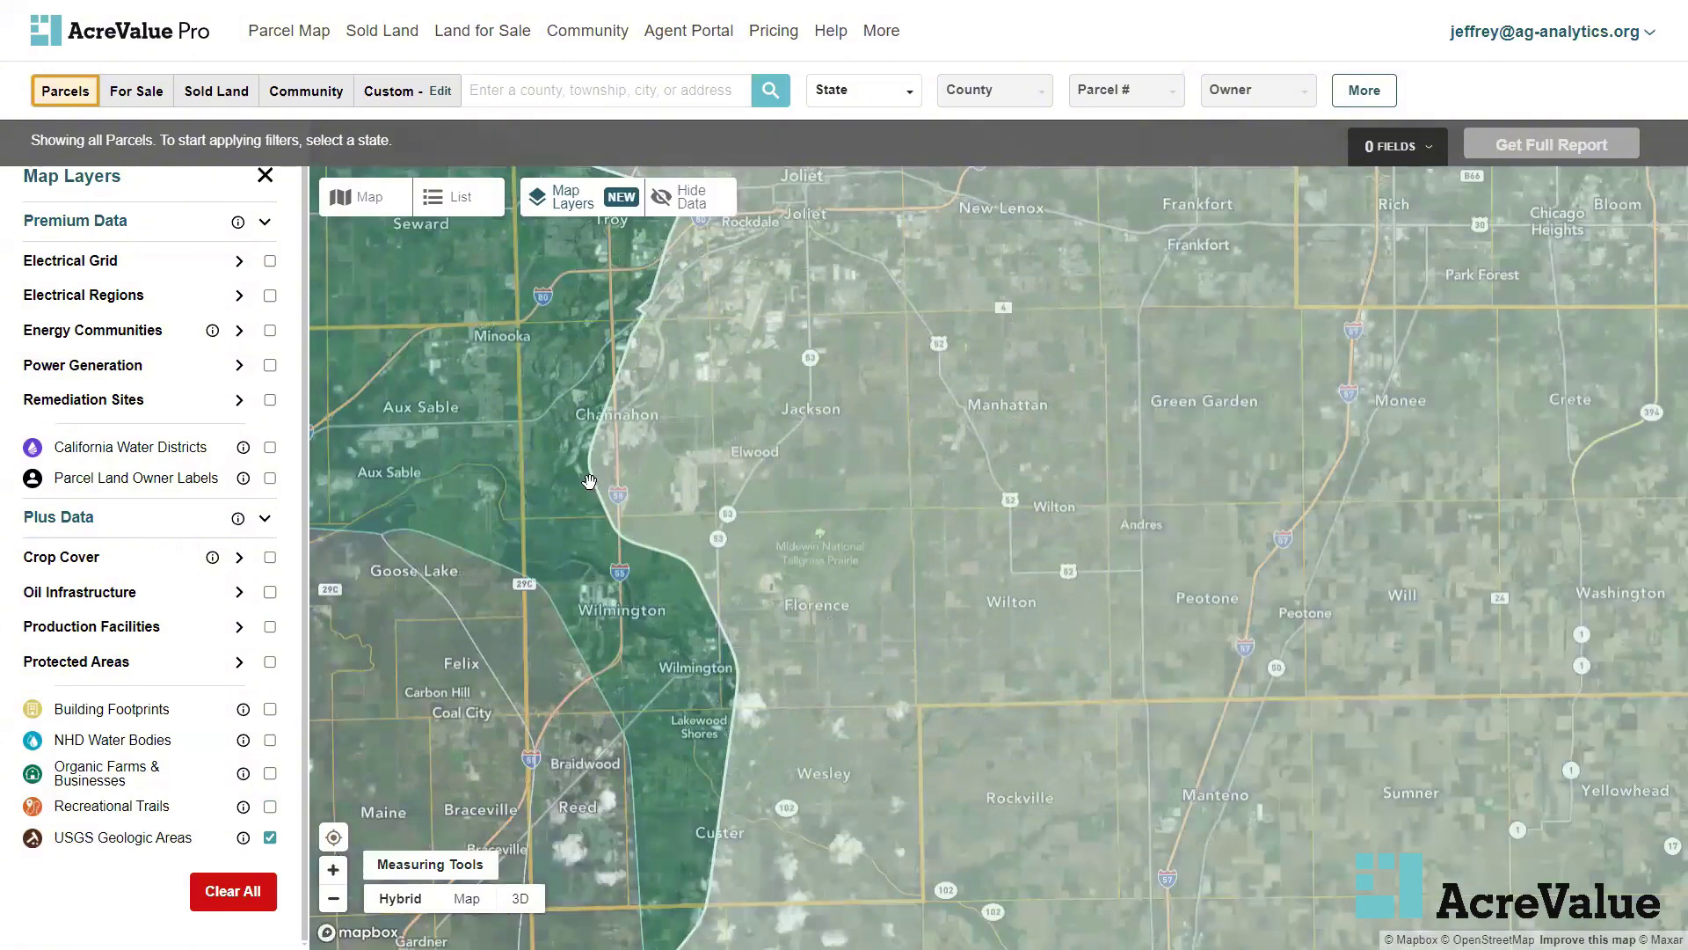
scroll(608, 473, "down", 3)
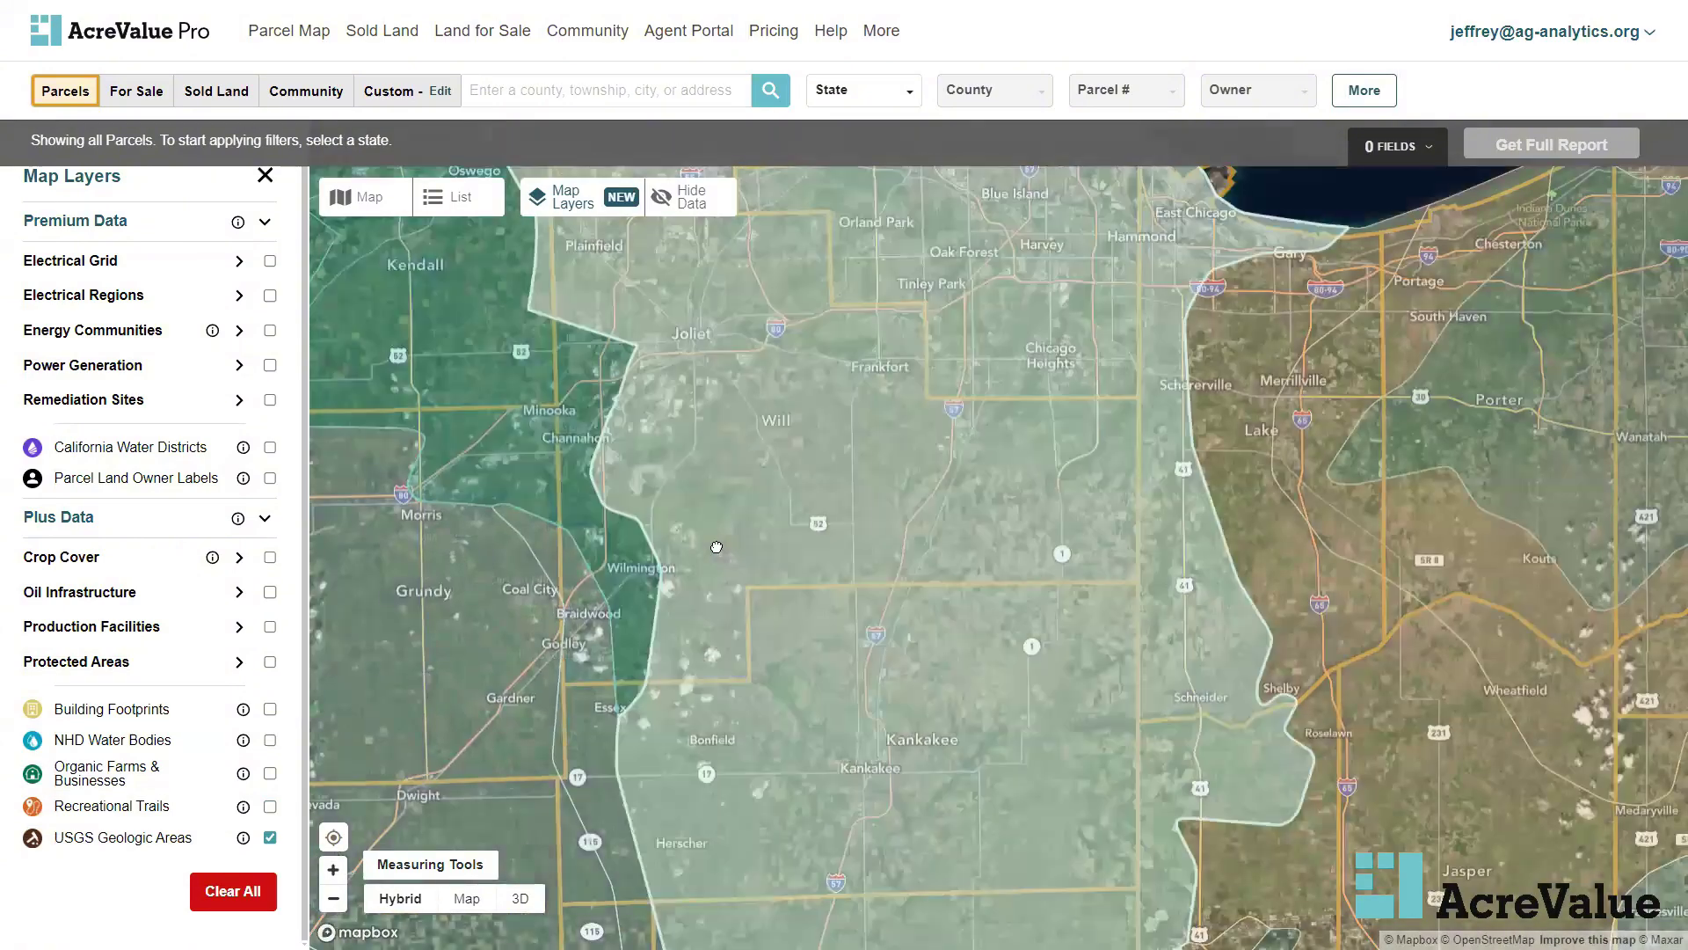
left_click(712, 546)
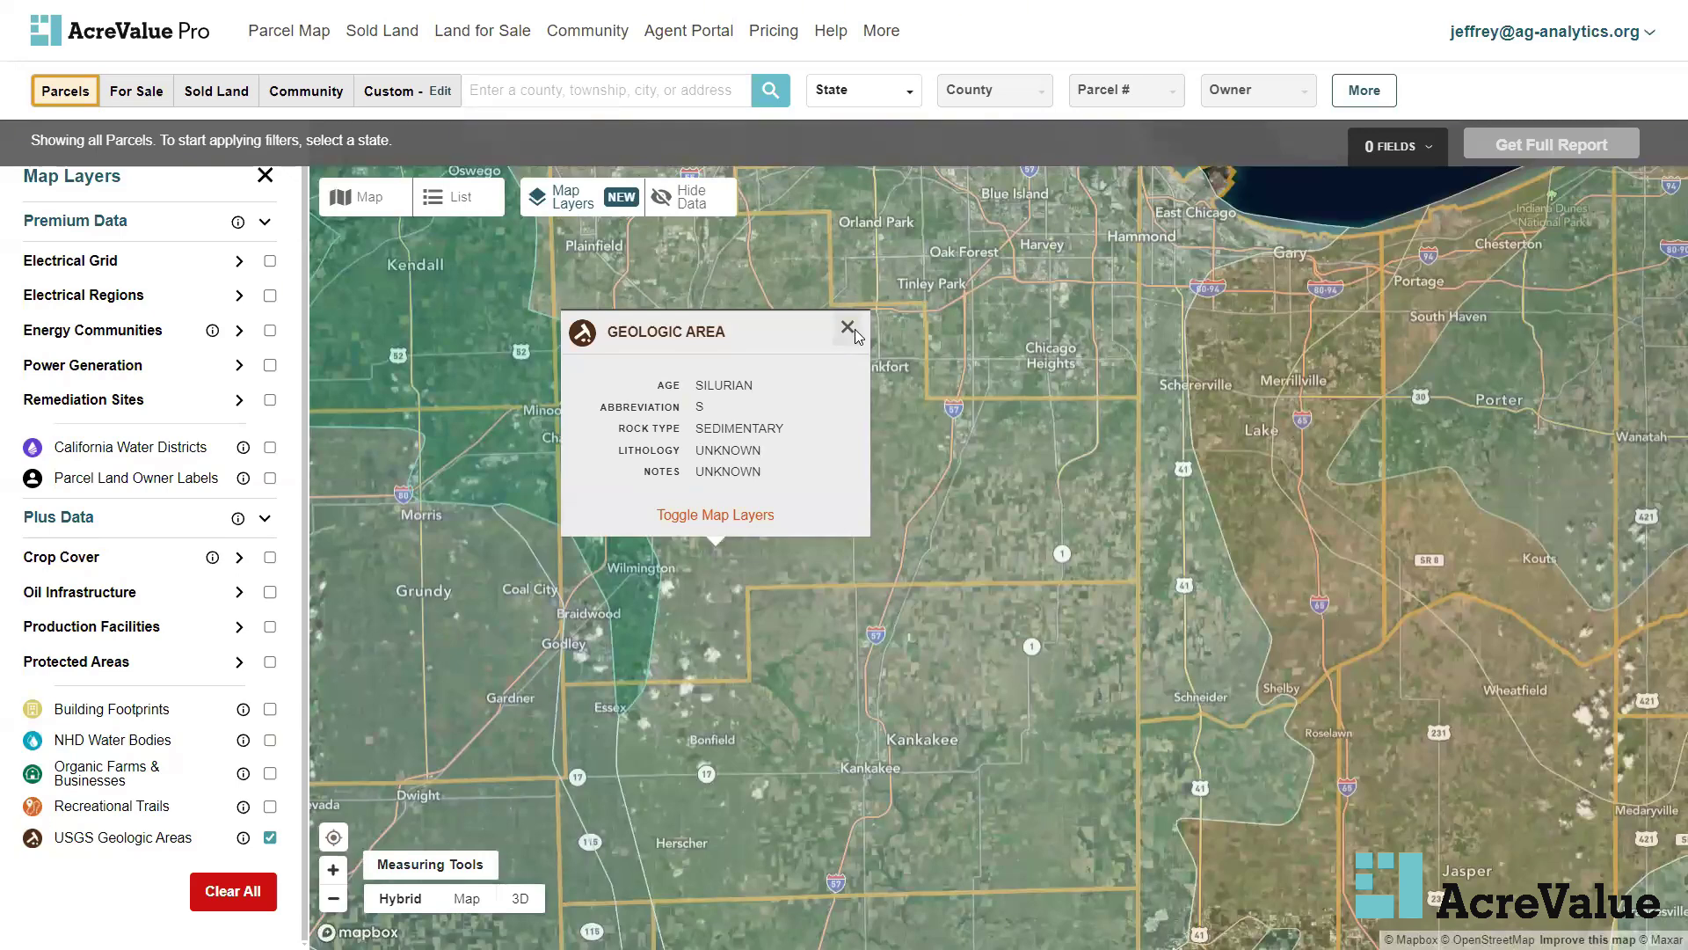
left_click(850, 328)
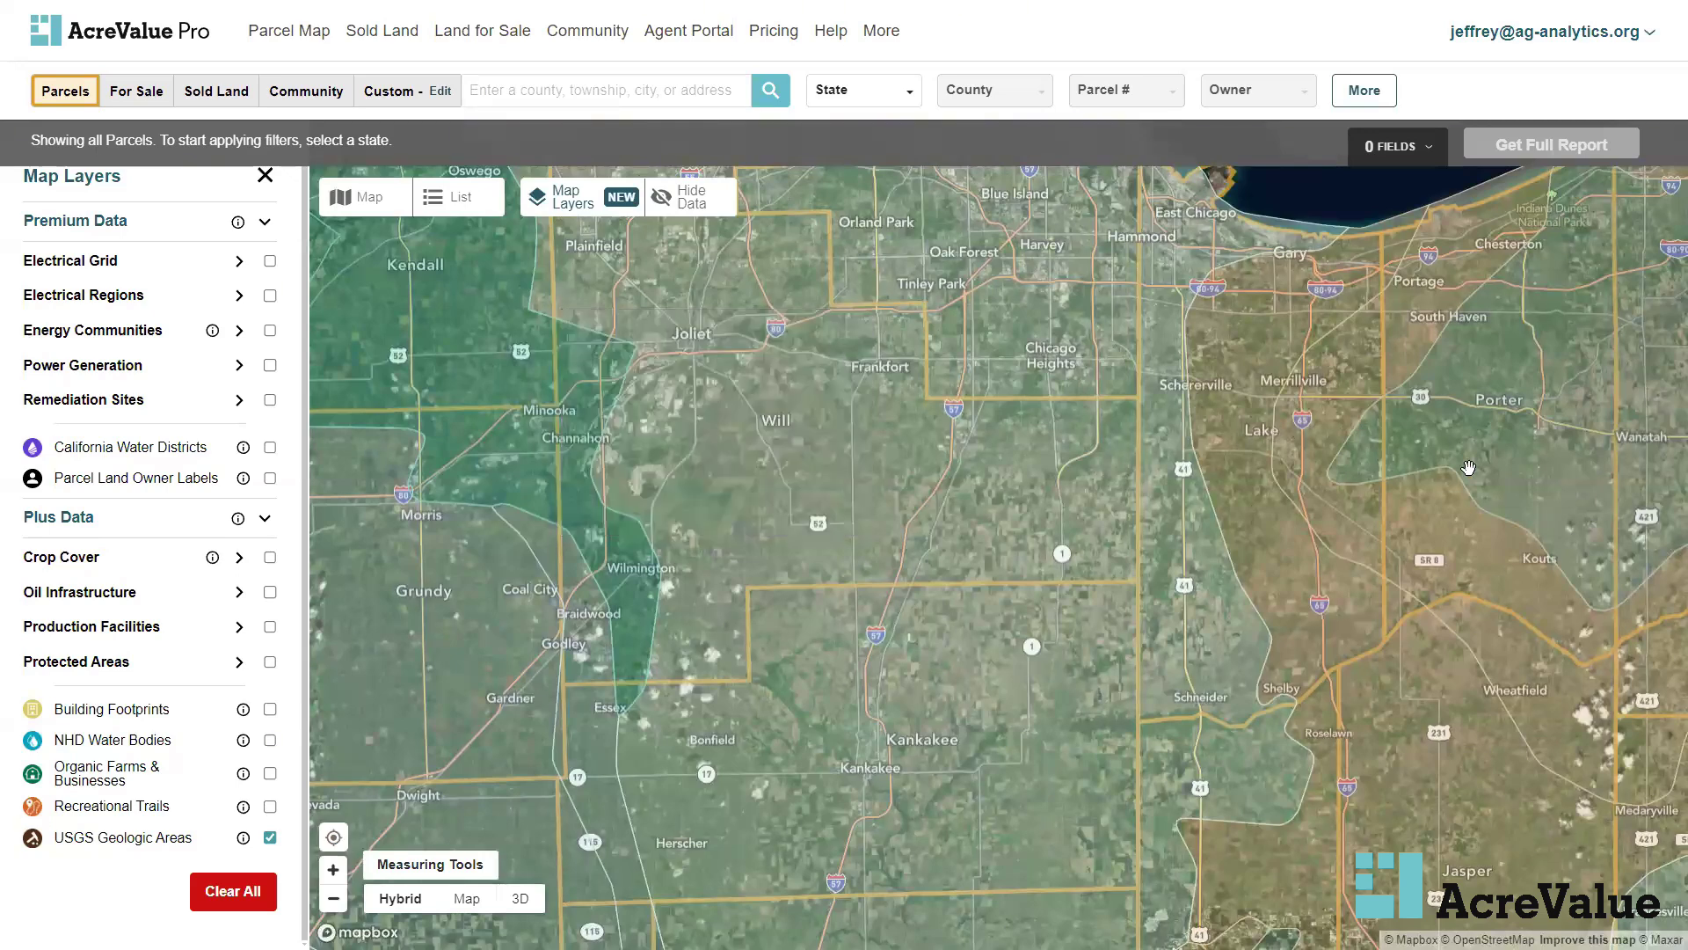
View the details of the geologic area southwest of Lake, Indiana, checking its age and rock type
left_click(1235, 511)
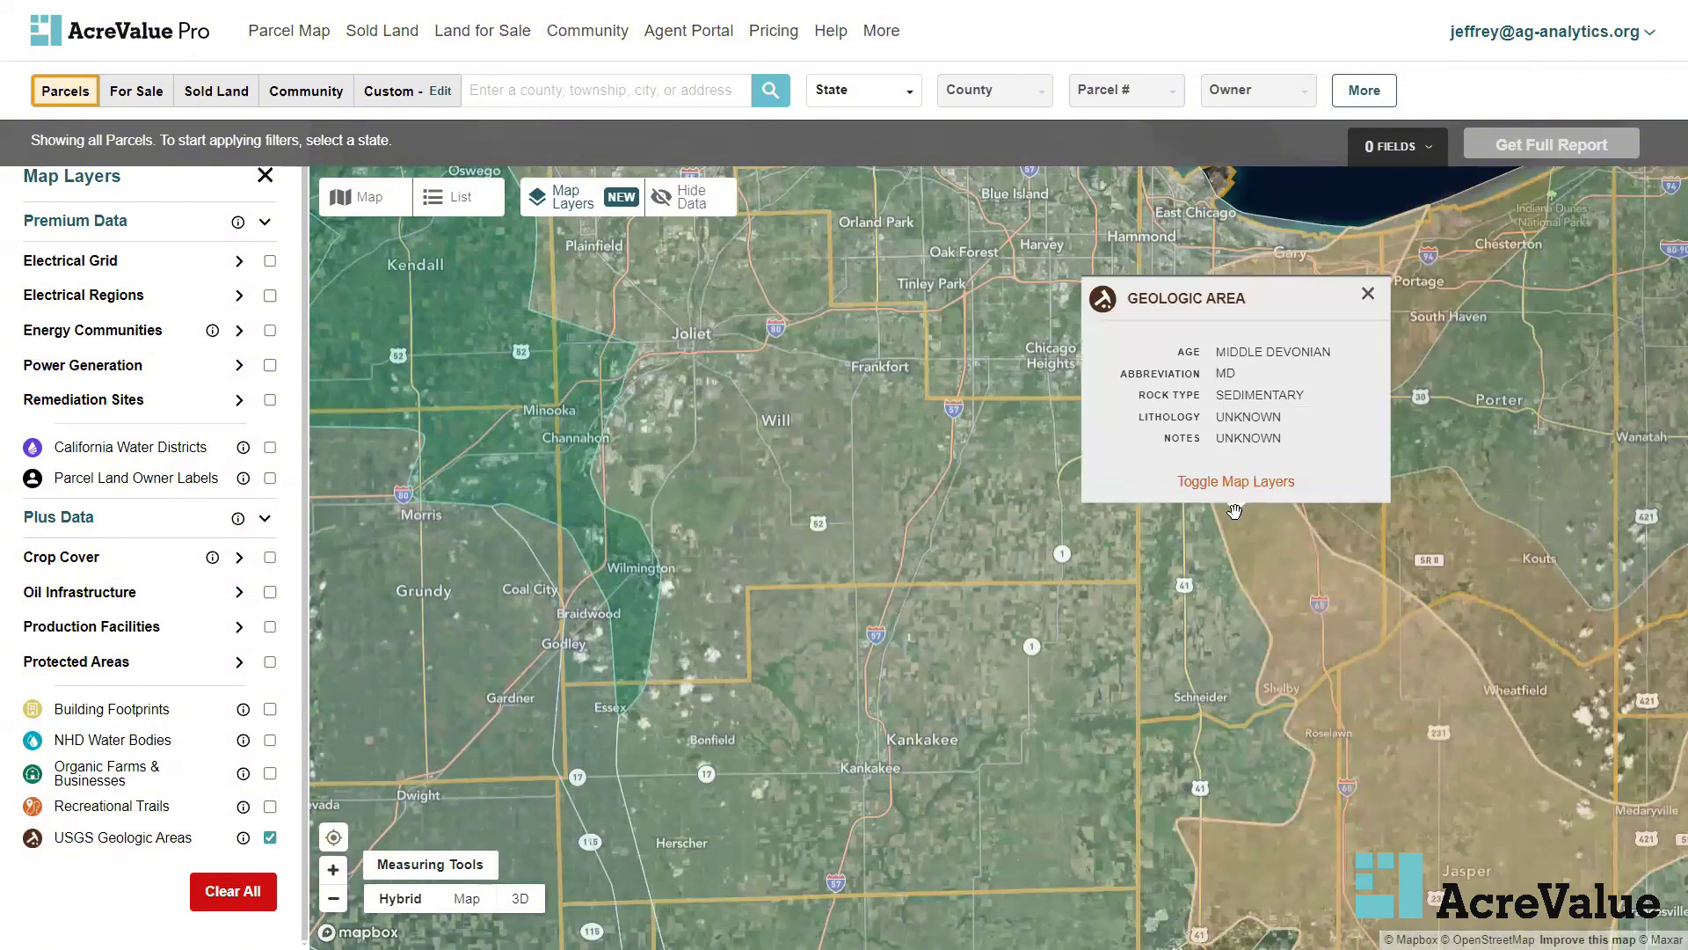
left_click_drag(1337, 352, 1210, 363)
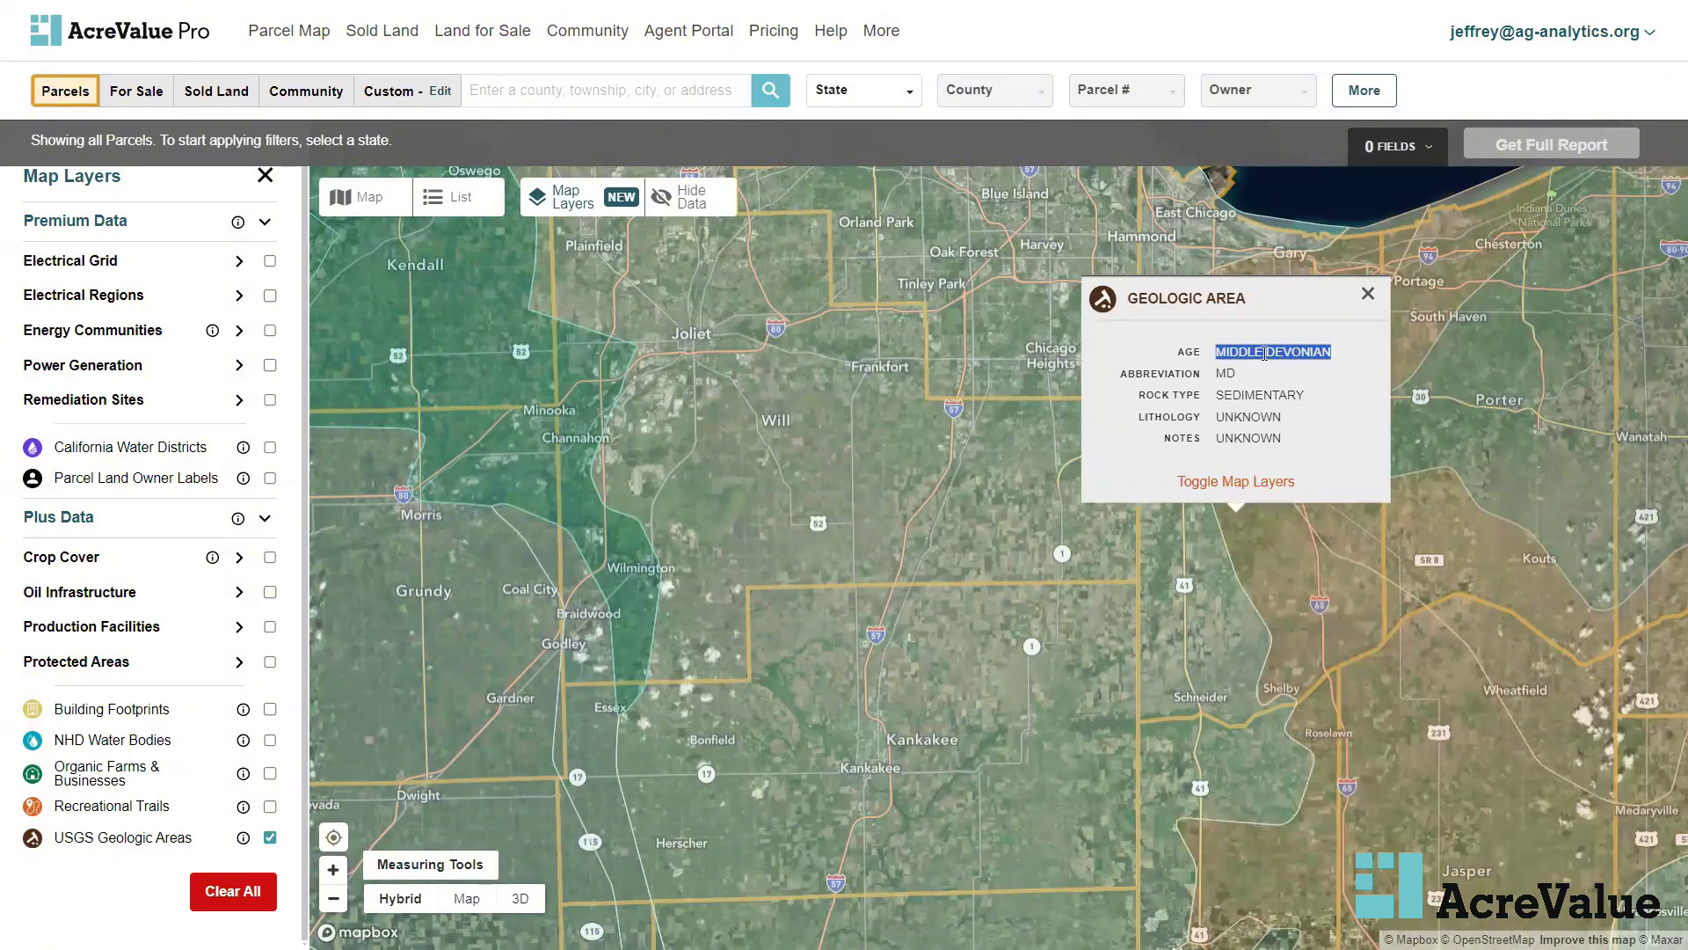
left_click(1282, 387)
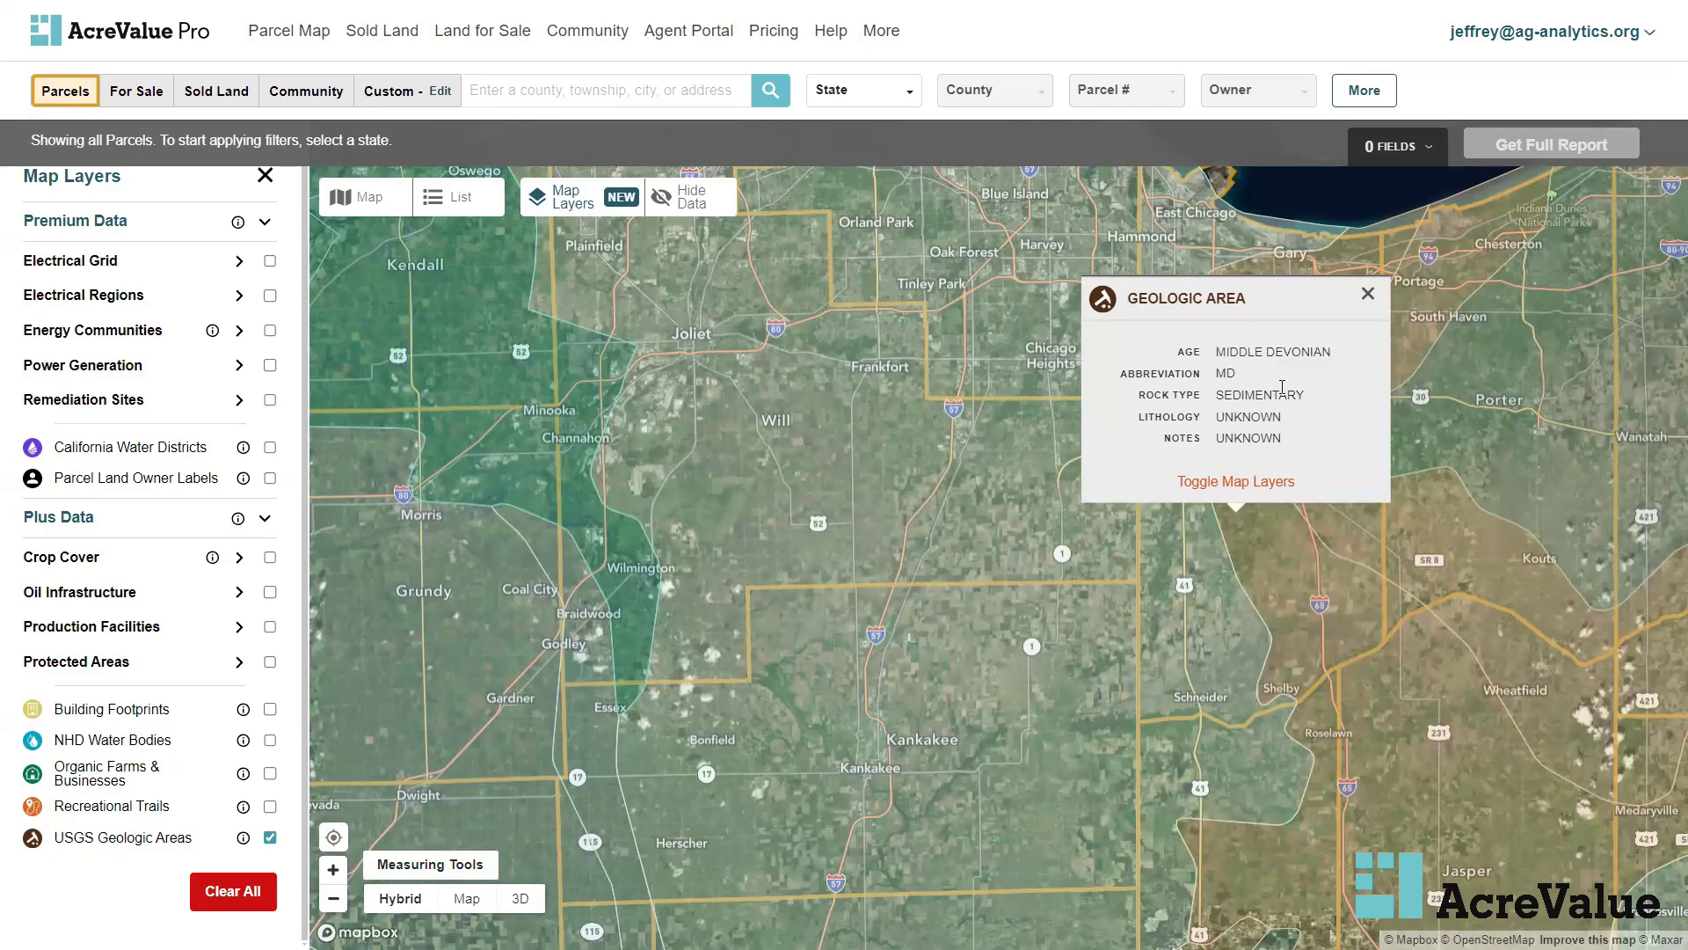
left_click(1372, 308)
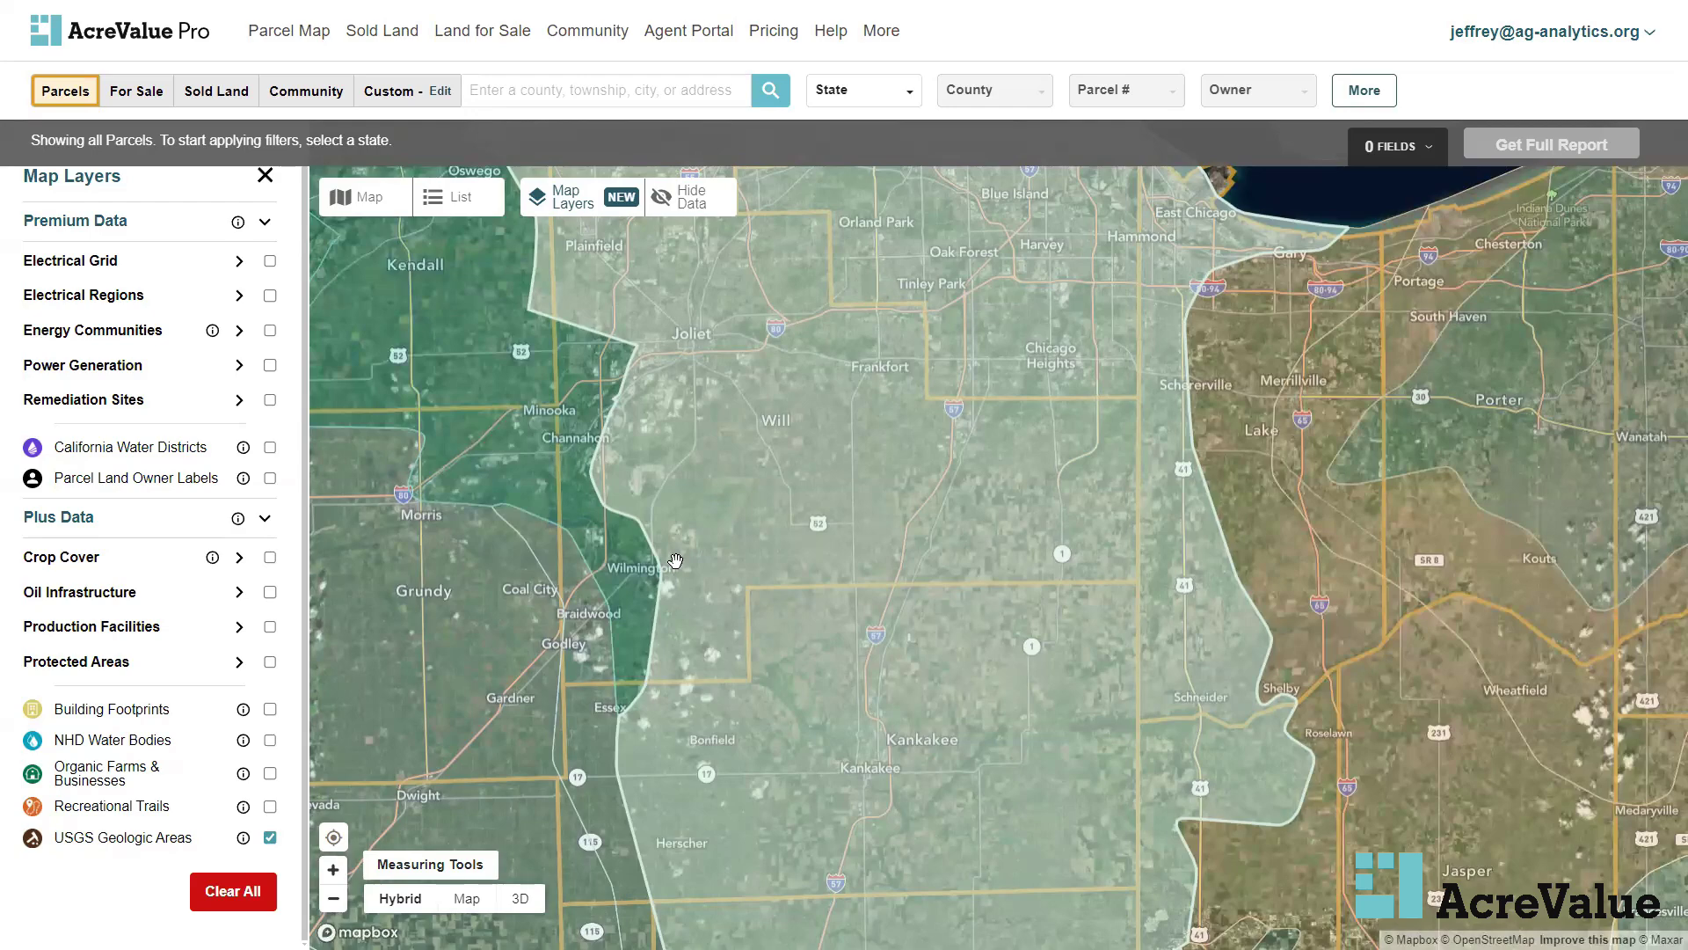
Return to the area around Wilmington and turn off the USGS Geologic Areas layer
scroll(675, 560, "up", 3)
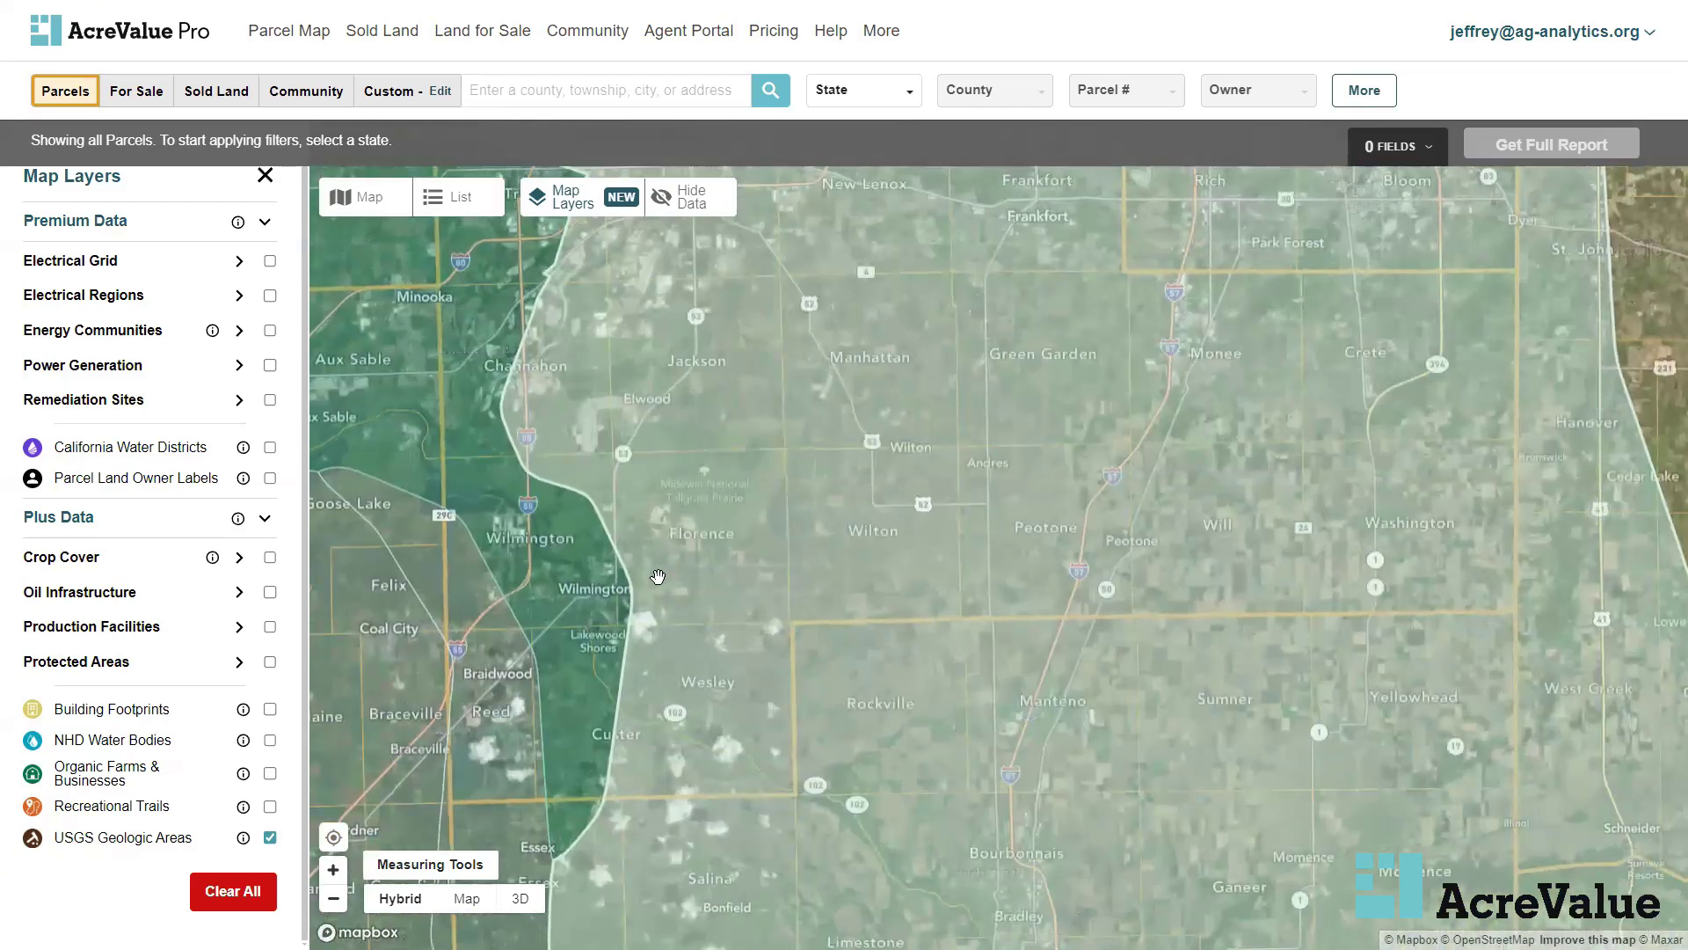
scroll(657, 576, "up", 3)
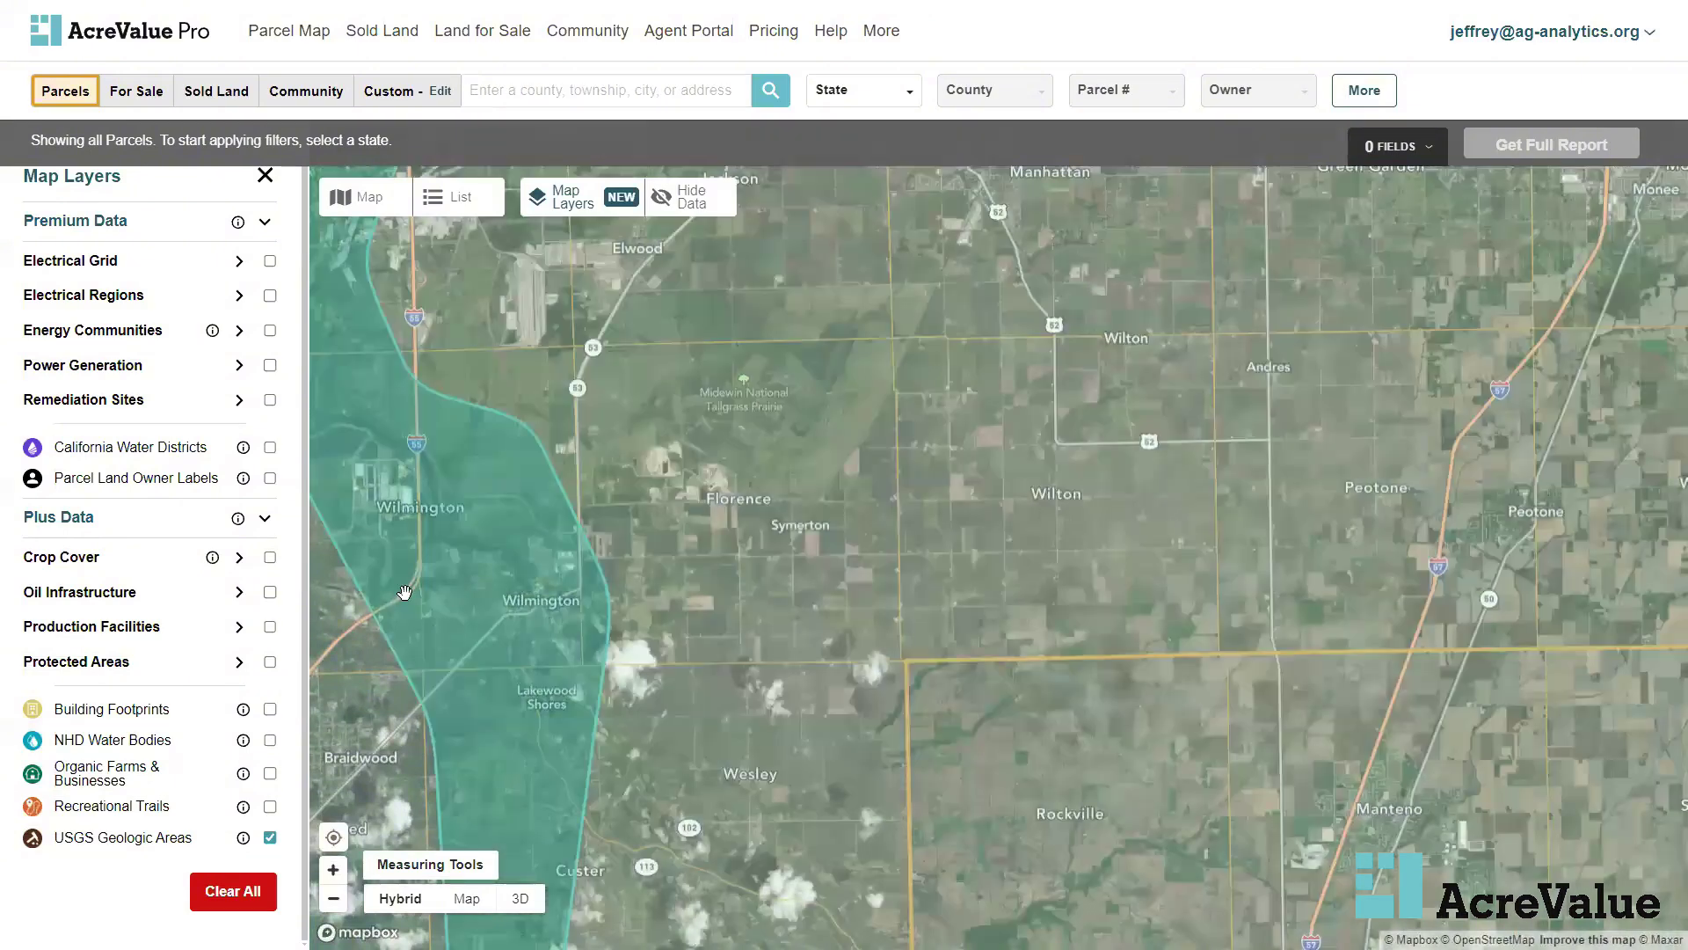
left_click(270, 837)
scroll(282, 813, "up", 1)
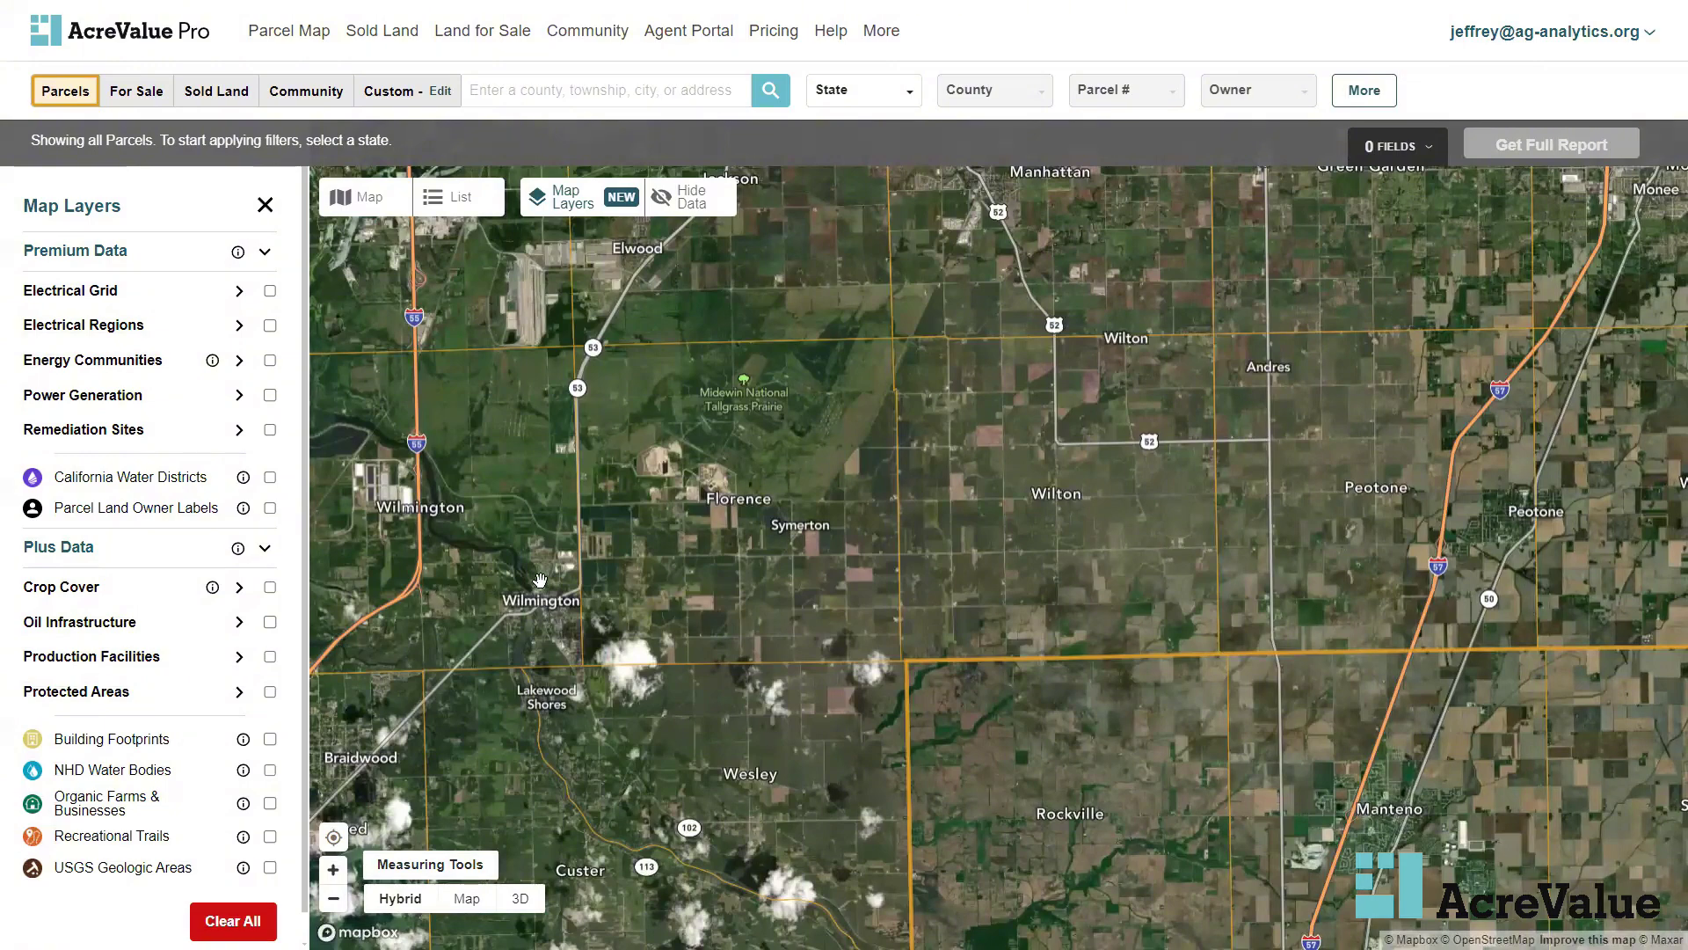
Turn on the Electrical Structures and Transmission Lines layers for the area around Essex and Dwight
left_click_drag(609, 705, 915, 517)
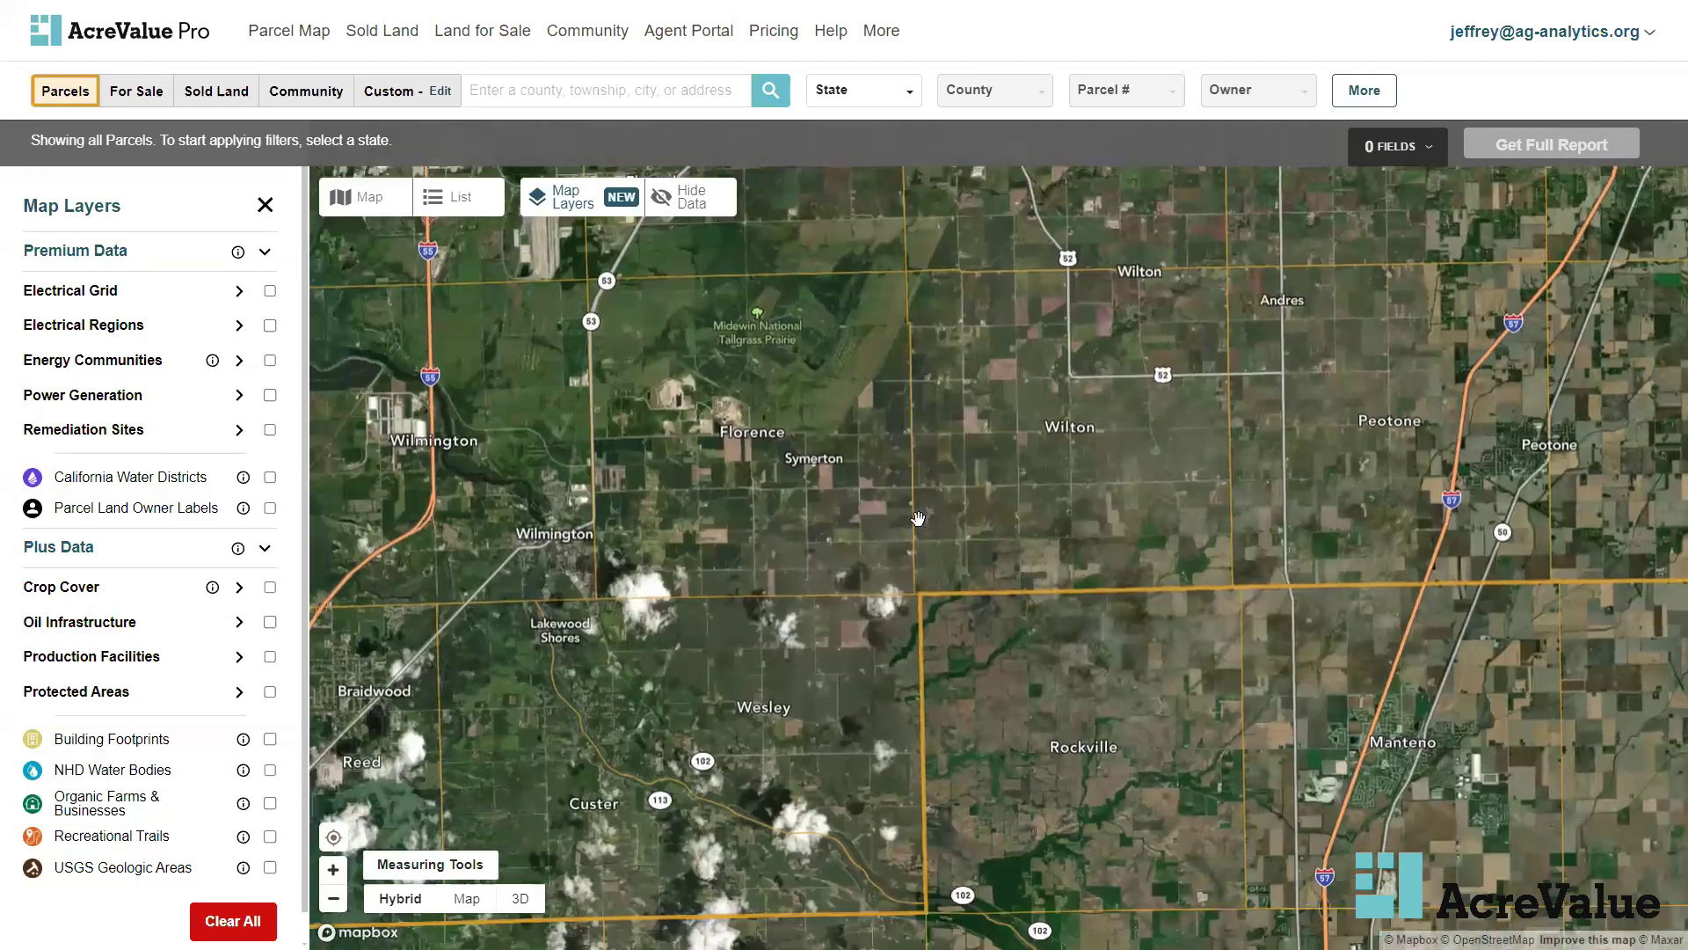
left_click_drag(641, 735, 833, 716)
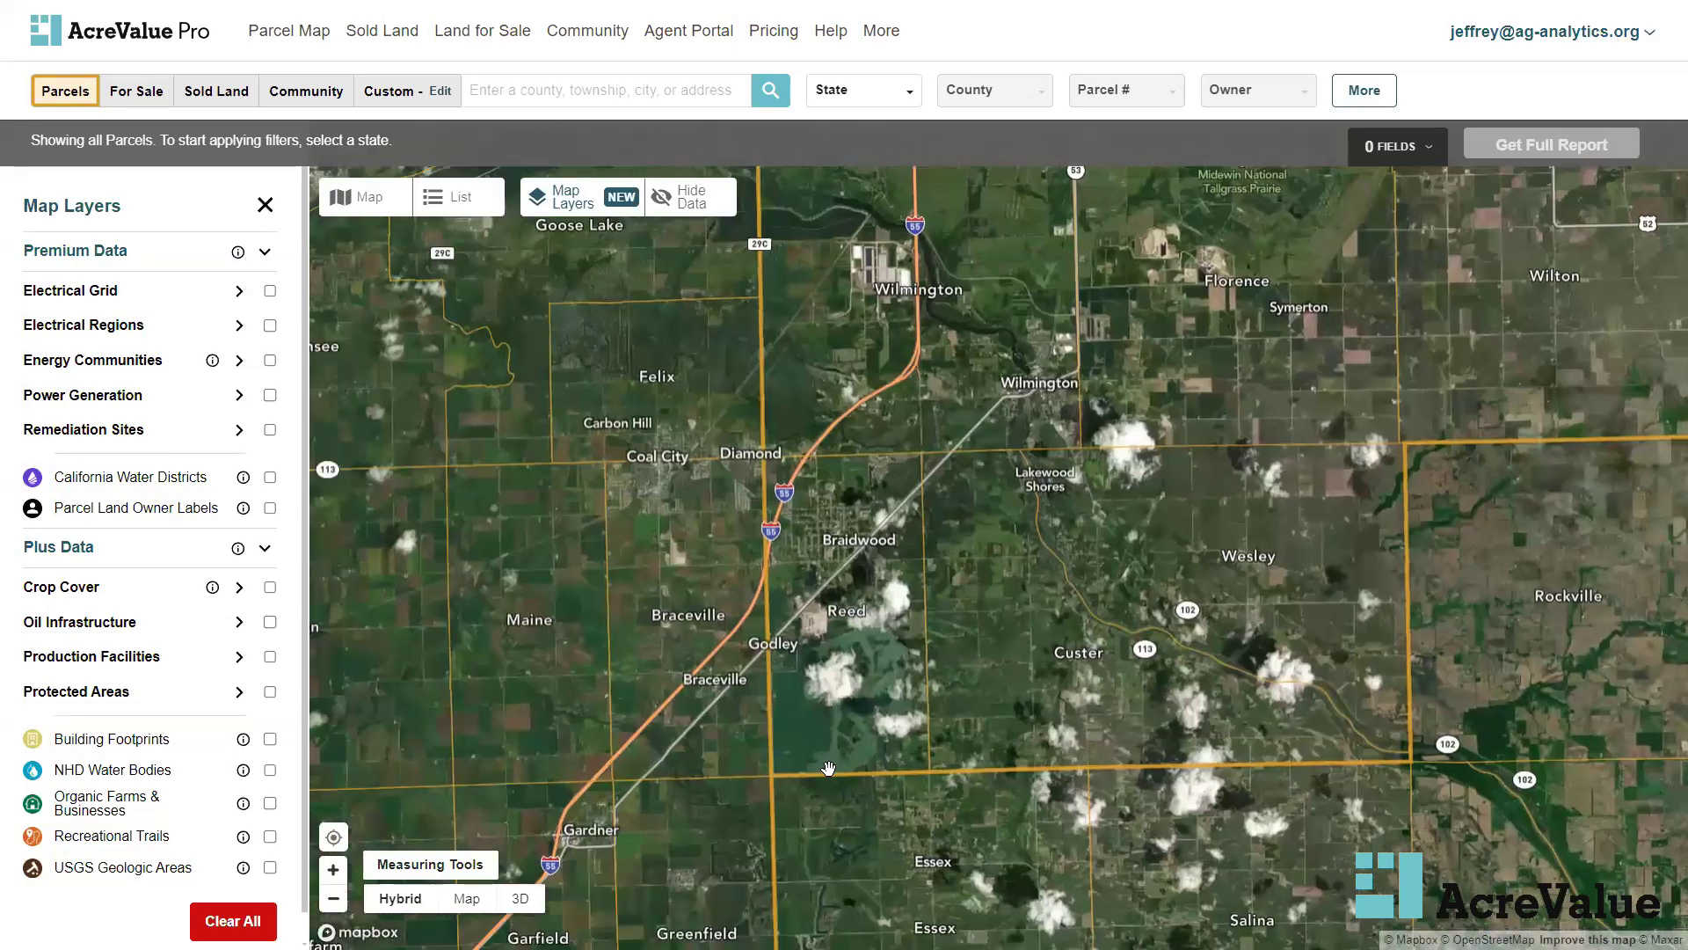
scroll(828, 769, "down", 3)
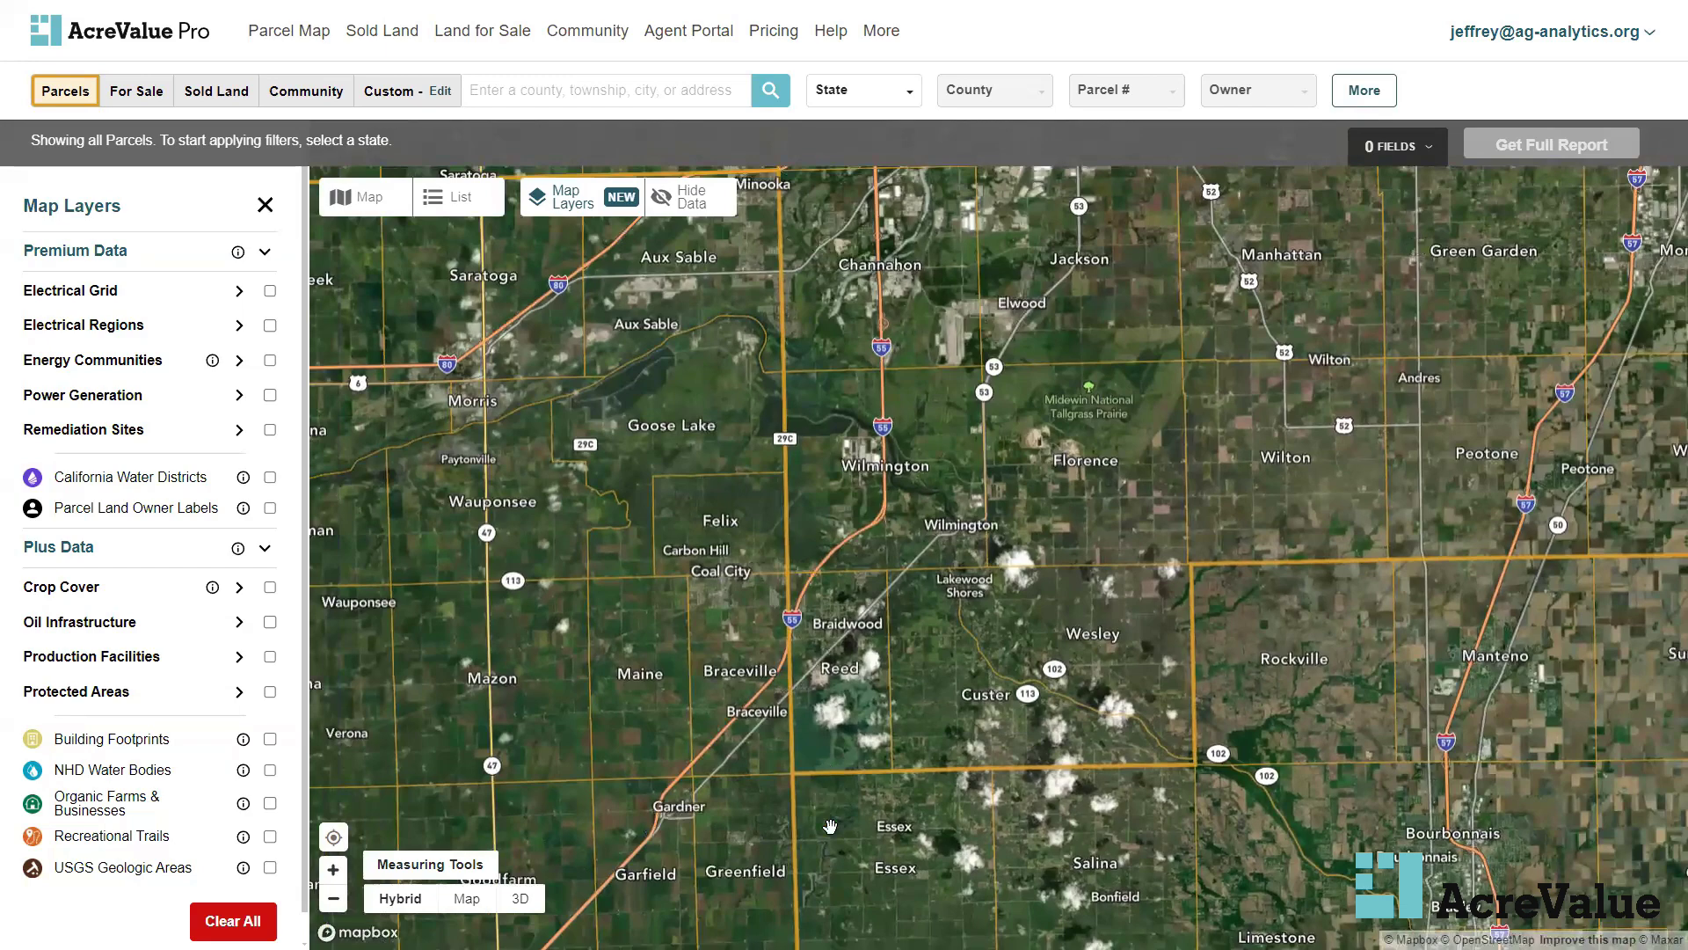
left_click_drag(834, 867, 840, 515)
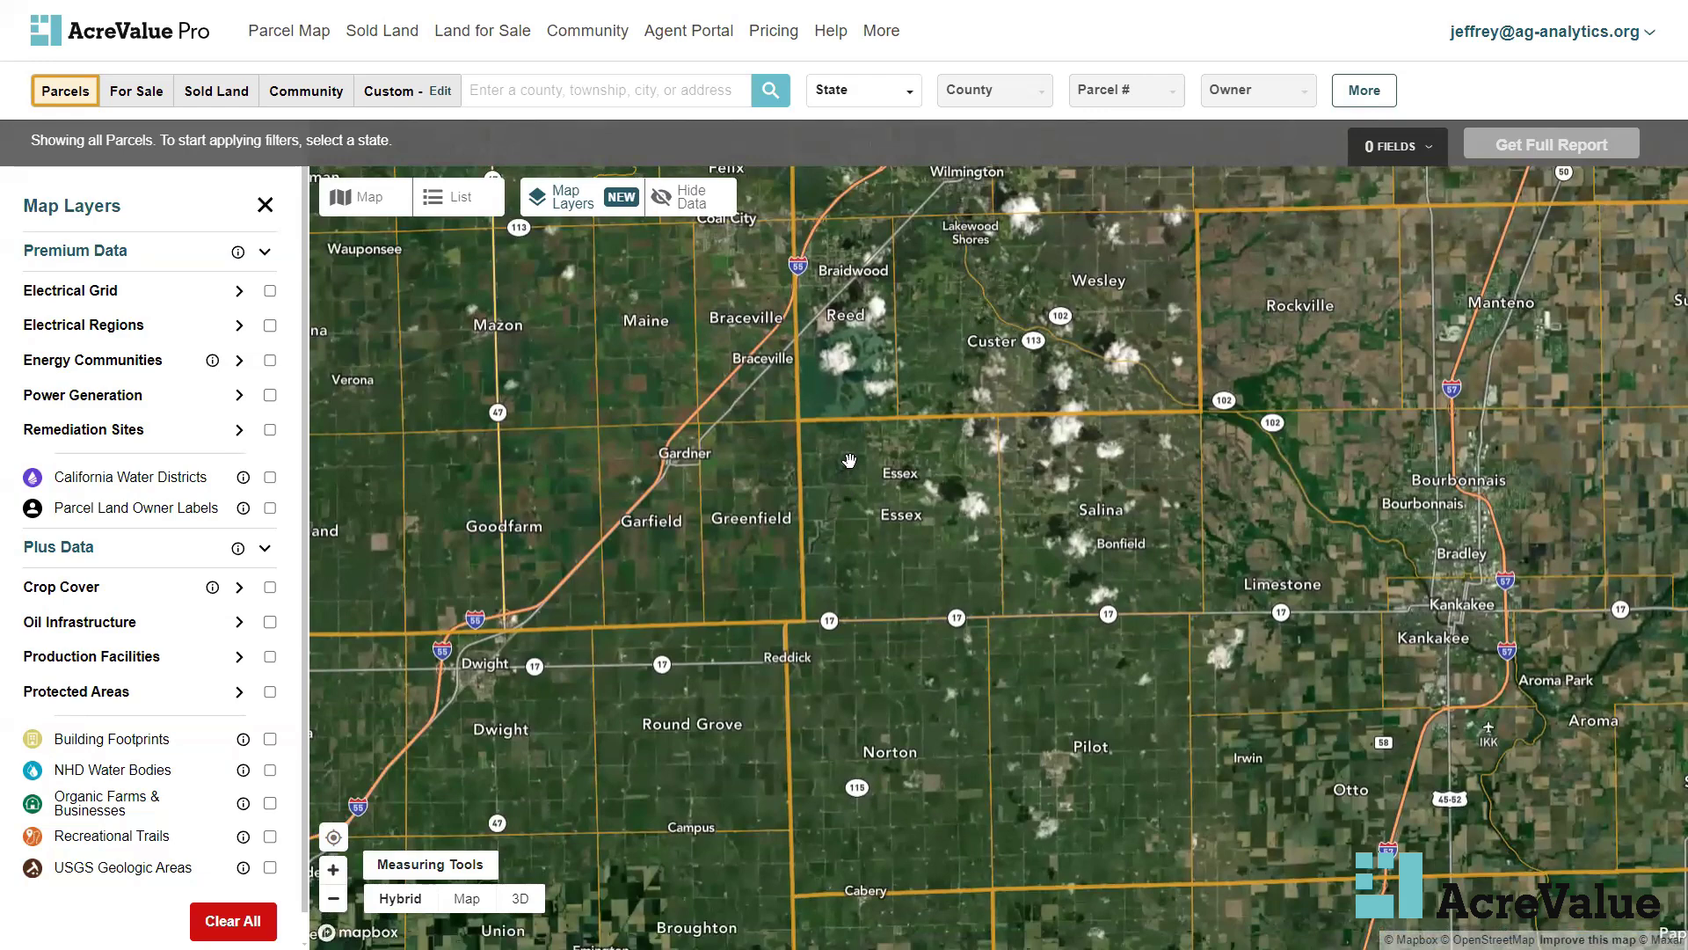
left_click(240, 293)
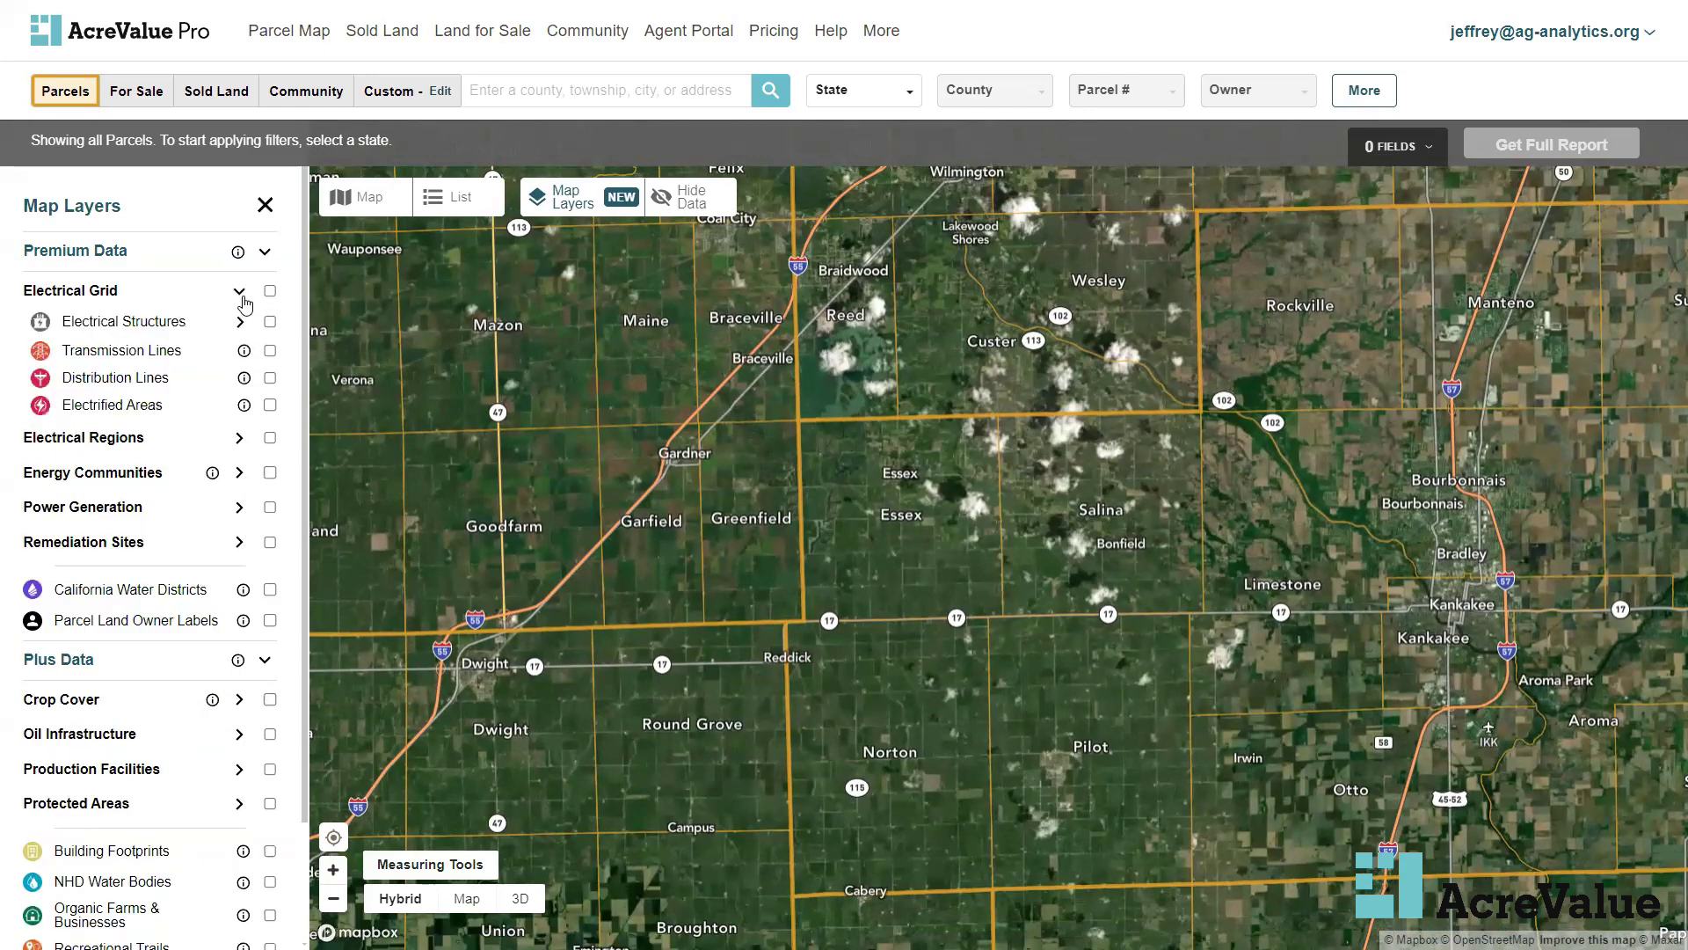
left_click(270, 324)
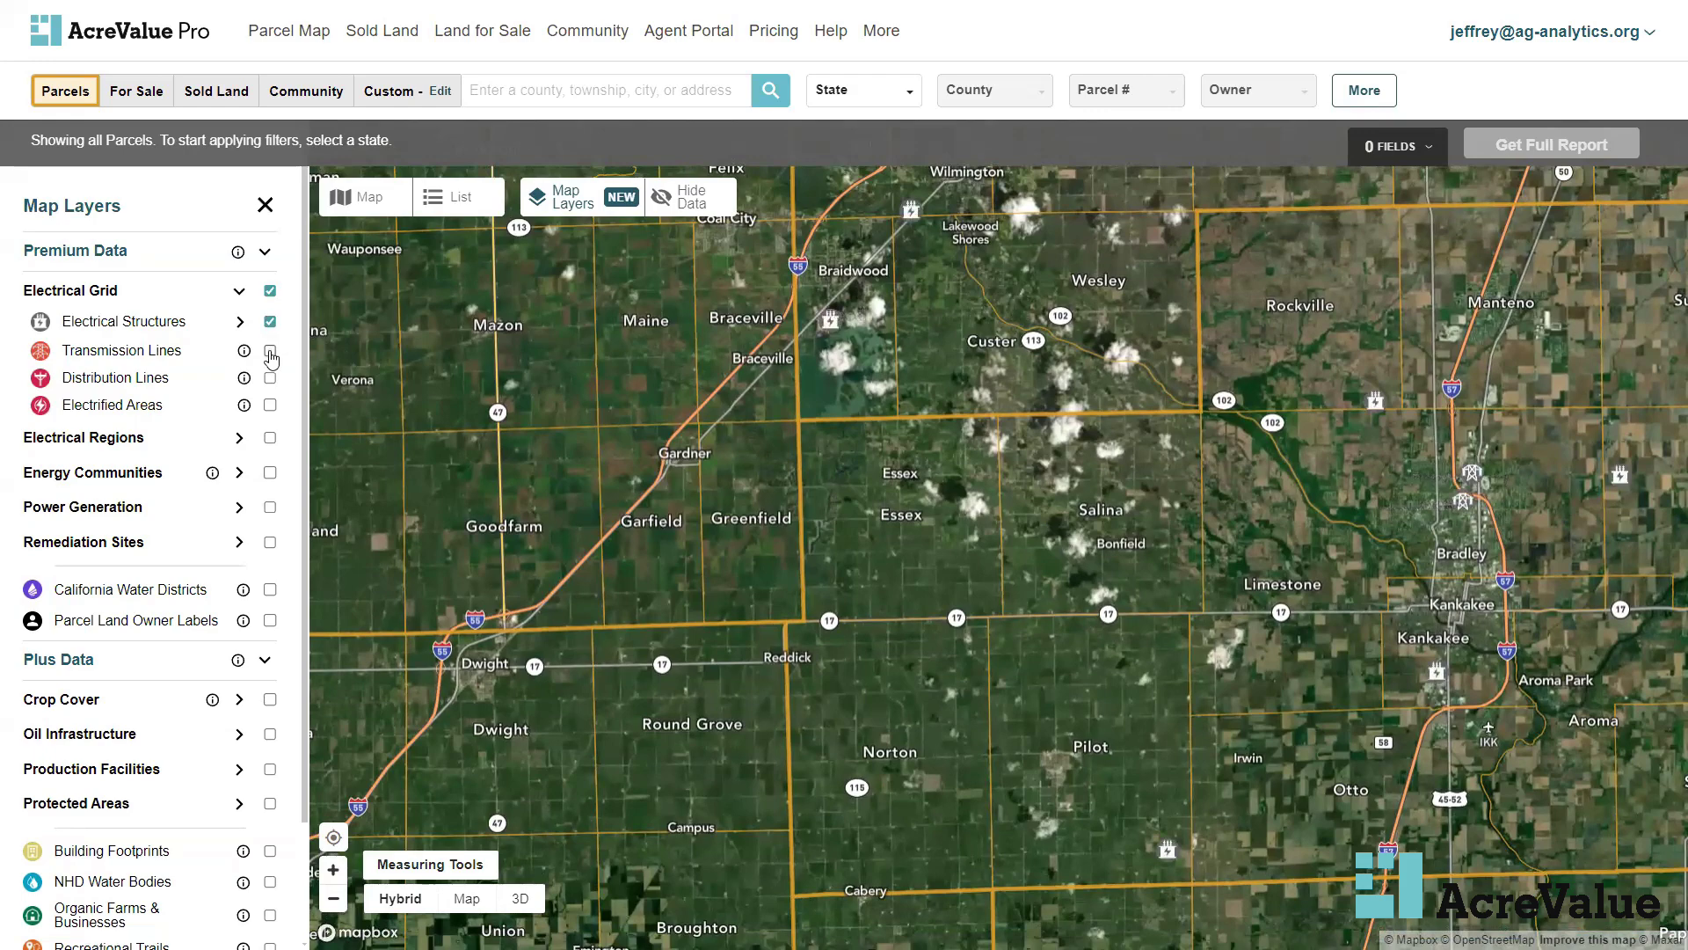
left_click(270, 352)
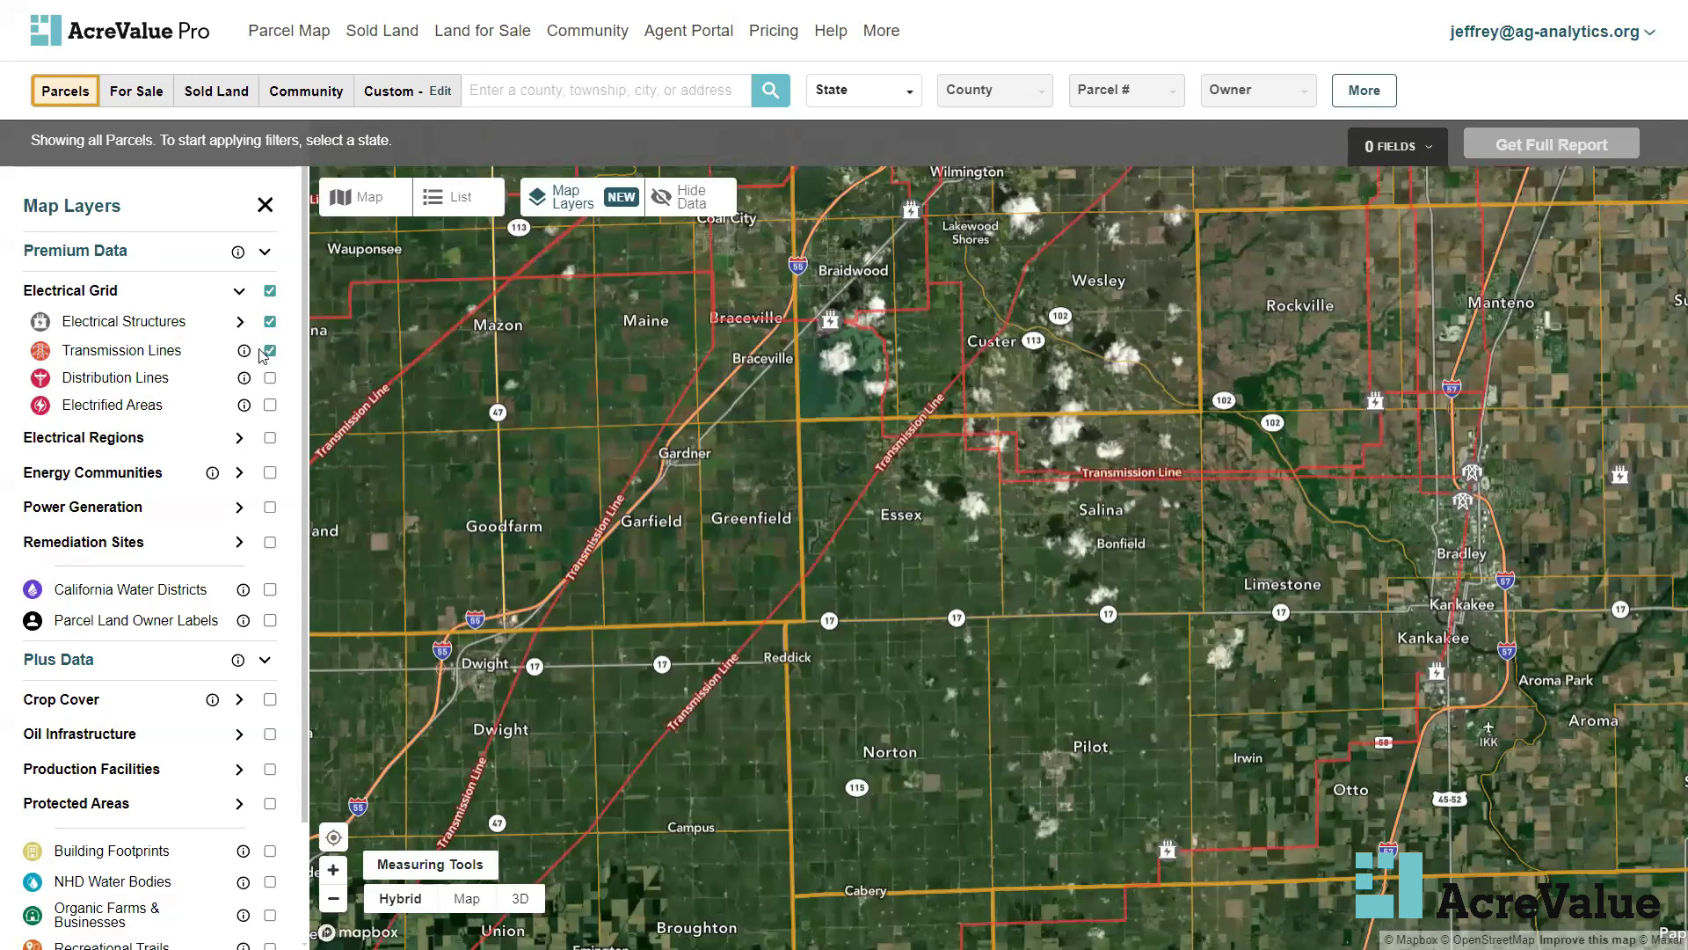
left_click(241, 292)
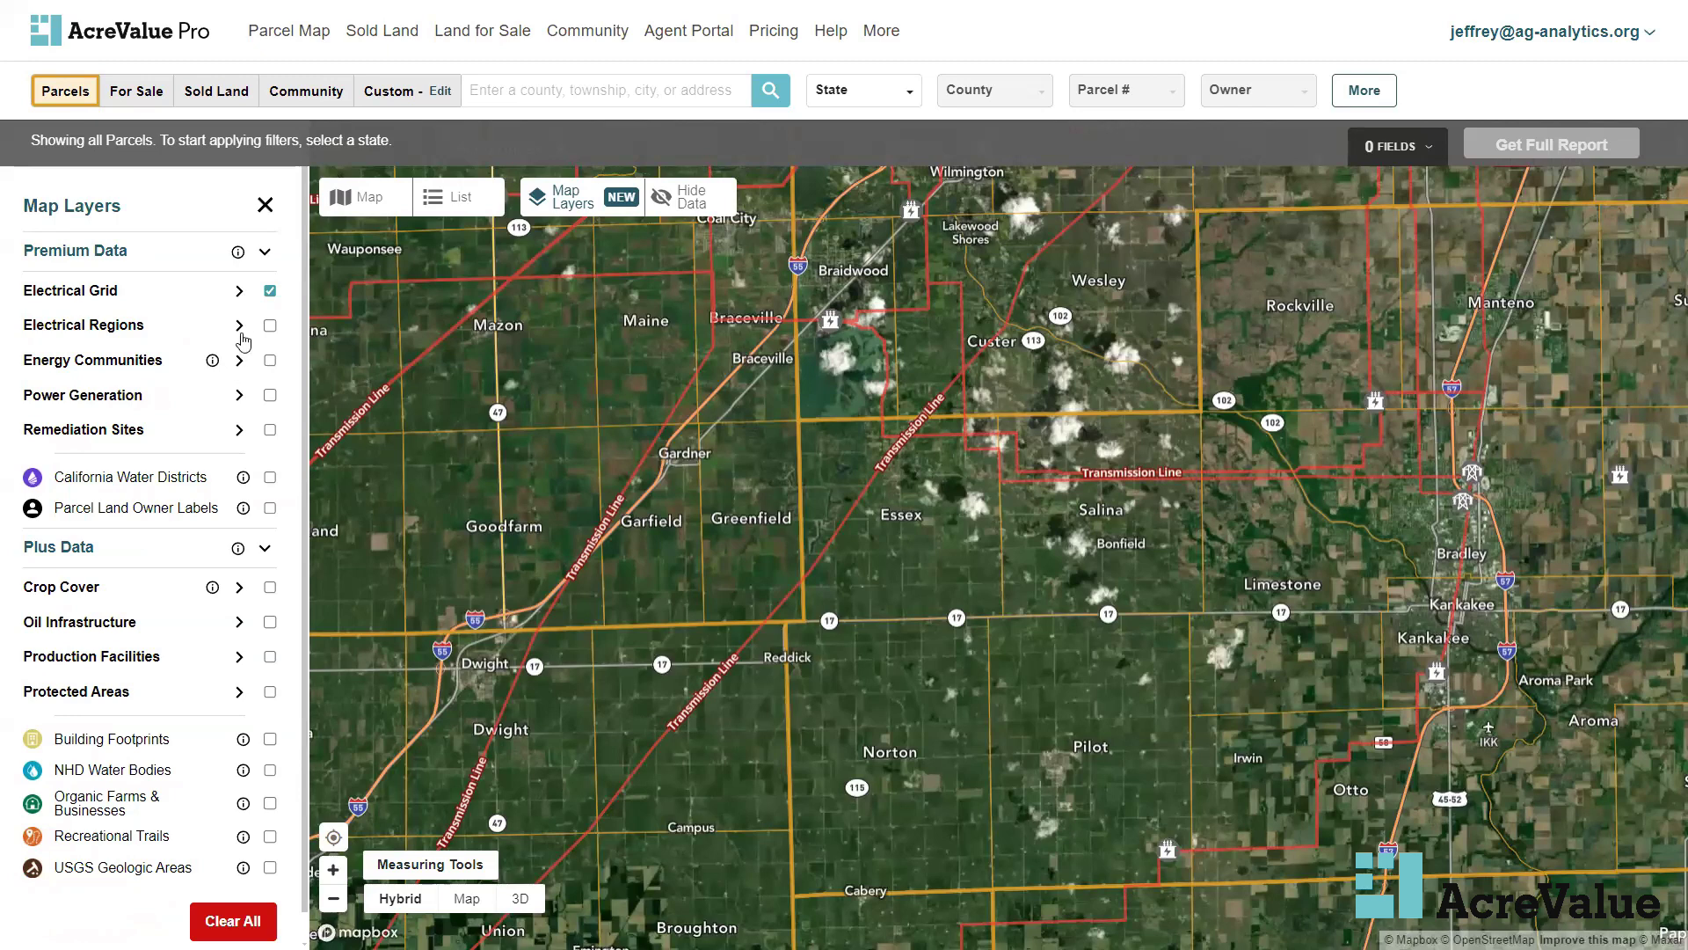
Show the NERC Coordinators layer and check the details of the coordinator covering the area north of Norton
left_click(239, 329)
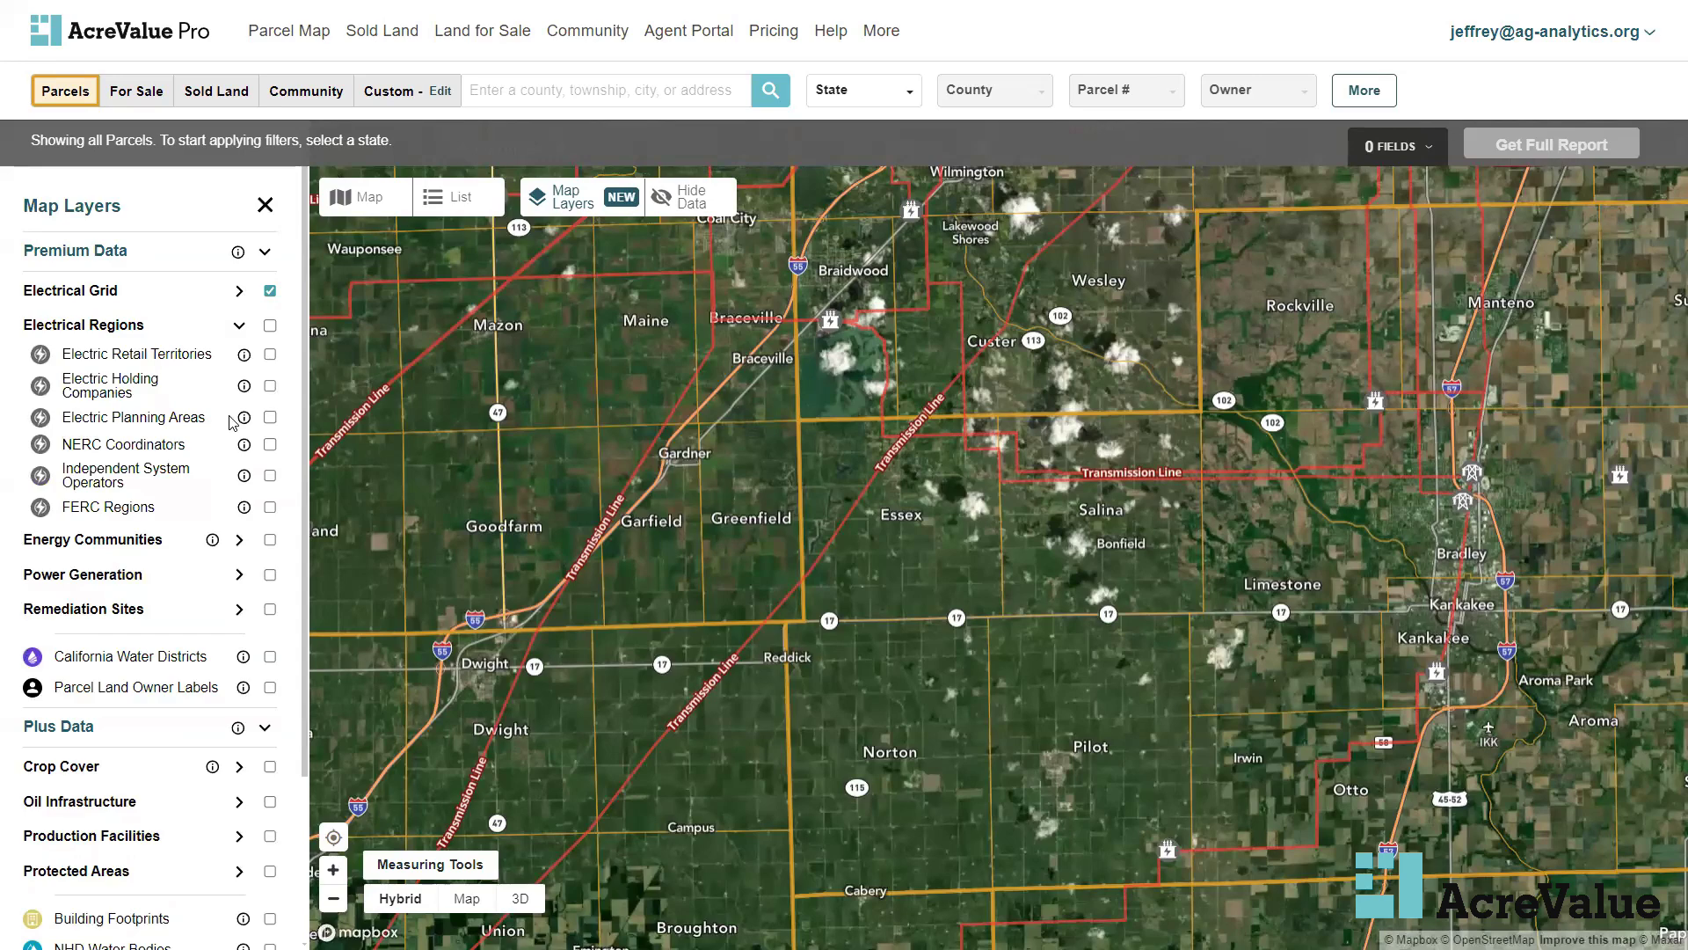
left_click(270, 445)
mouse_move(774, 586)
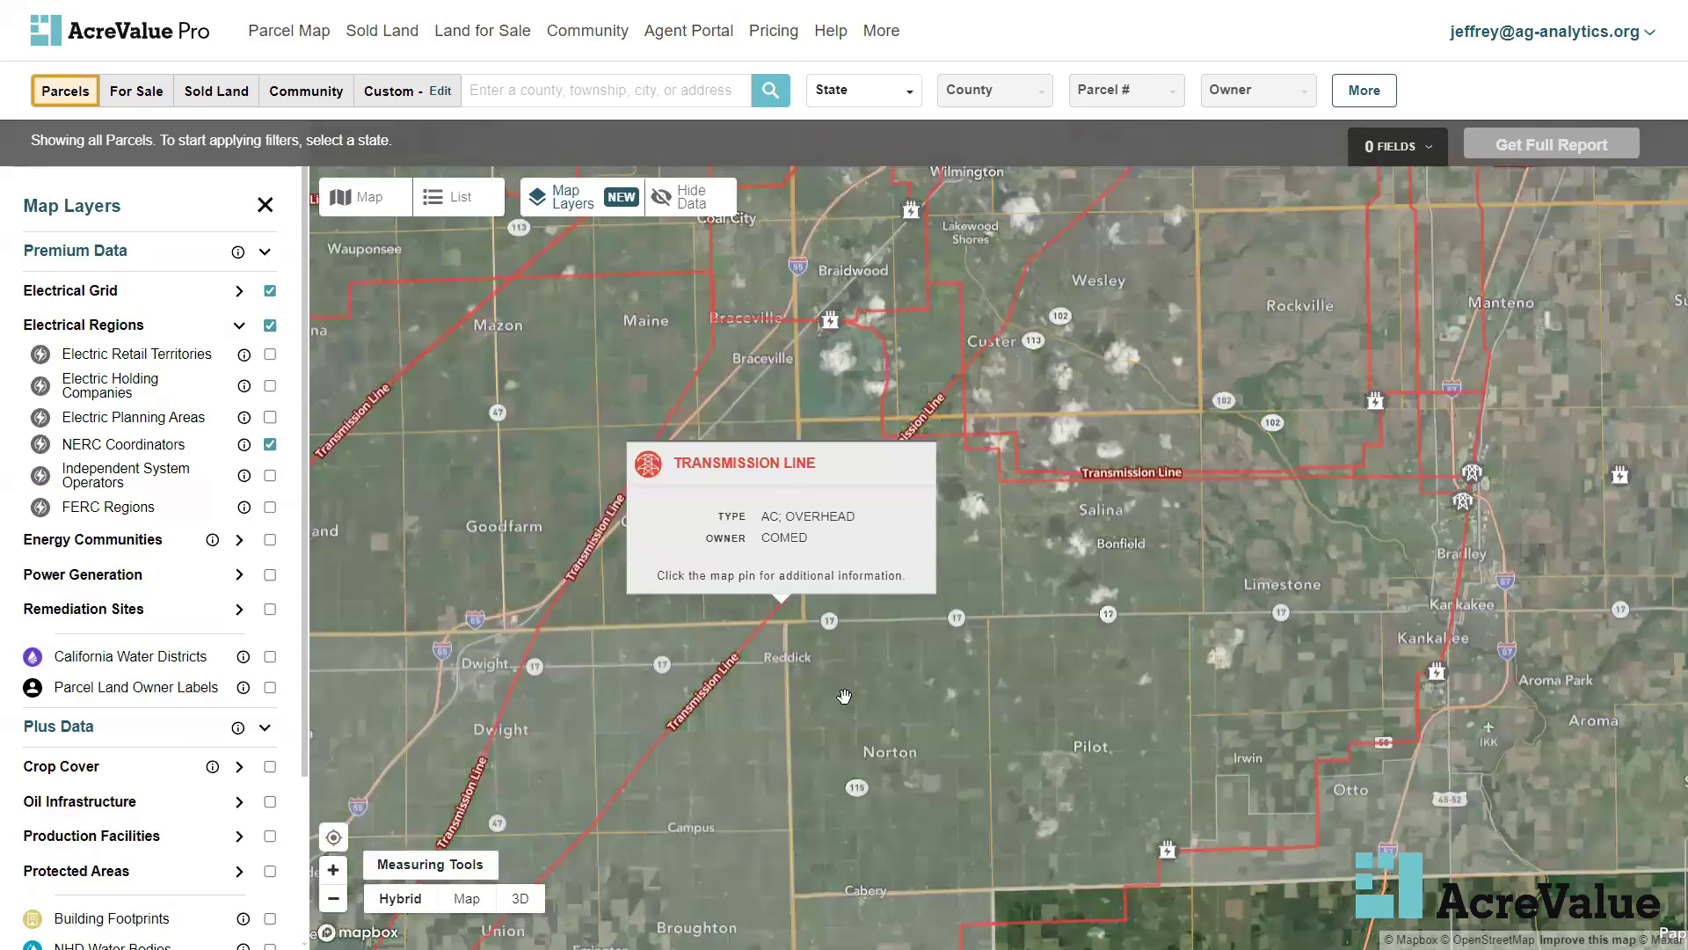
left_click(903, 695)
left_click(904, 665)
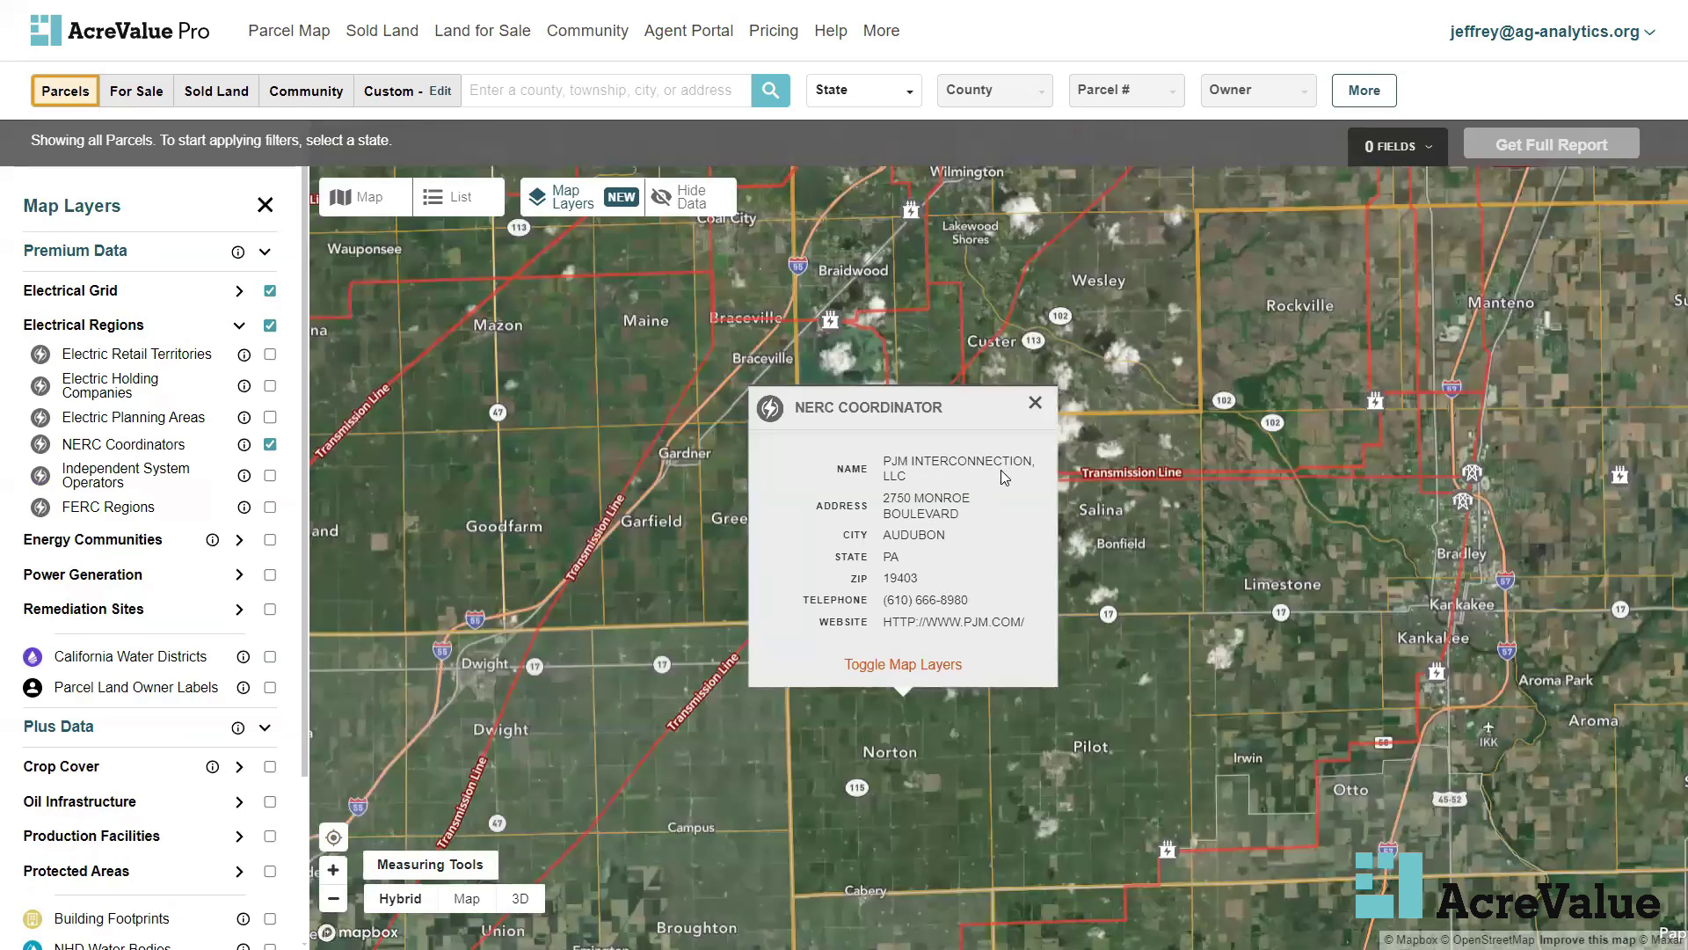
left_click(1030, 421)
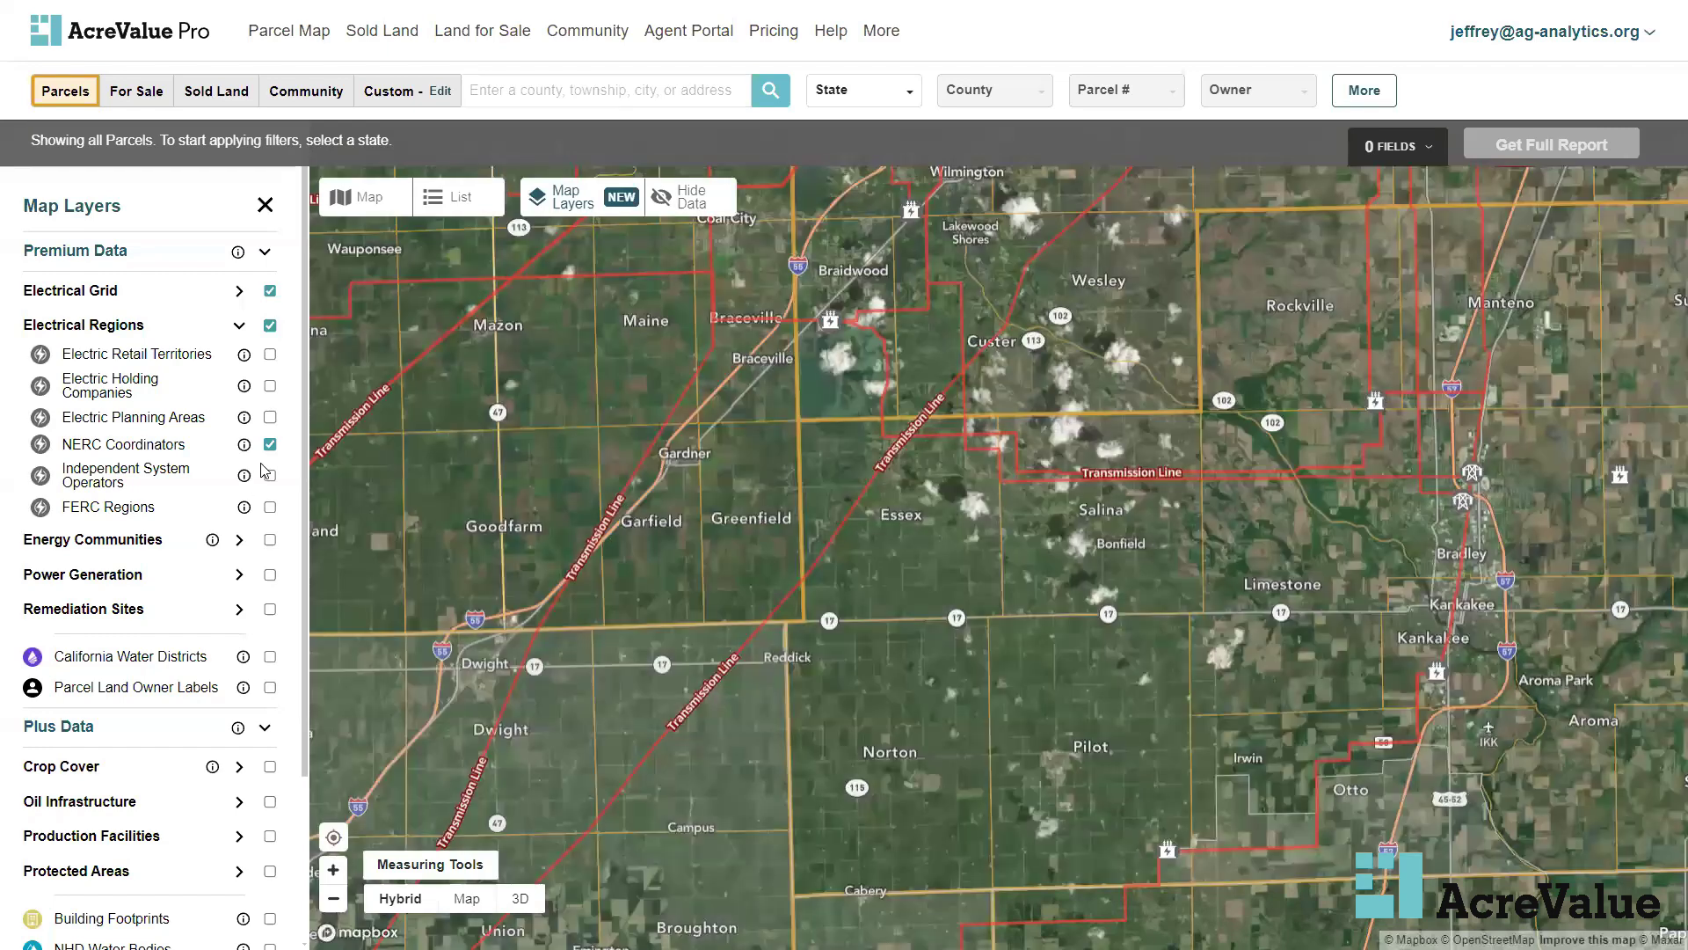
Turn off the NERC Coordinators layer and turn on the Coal Closure Energy Communities layer
left_click(270, 444)
left_click(240, 325)
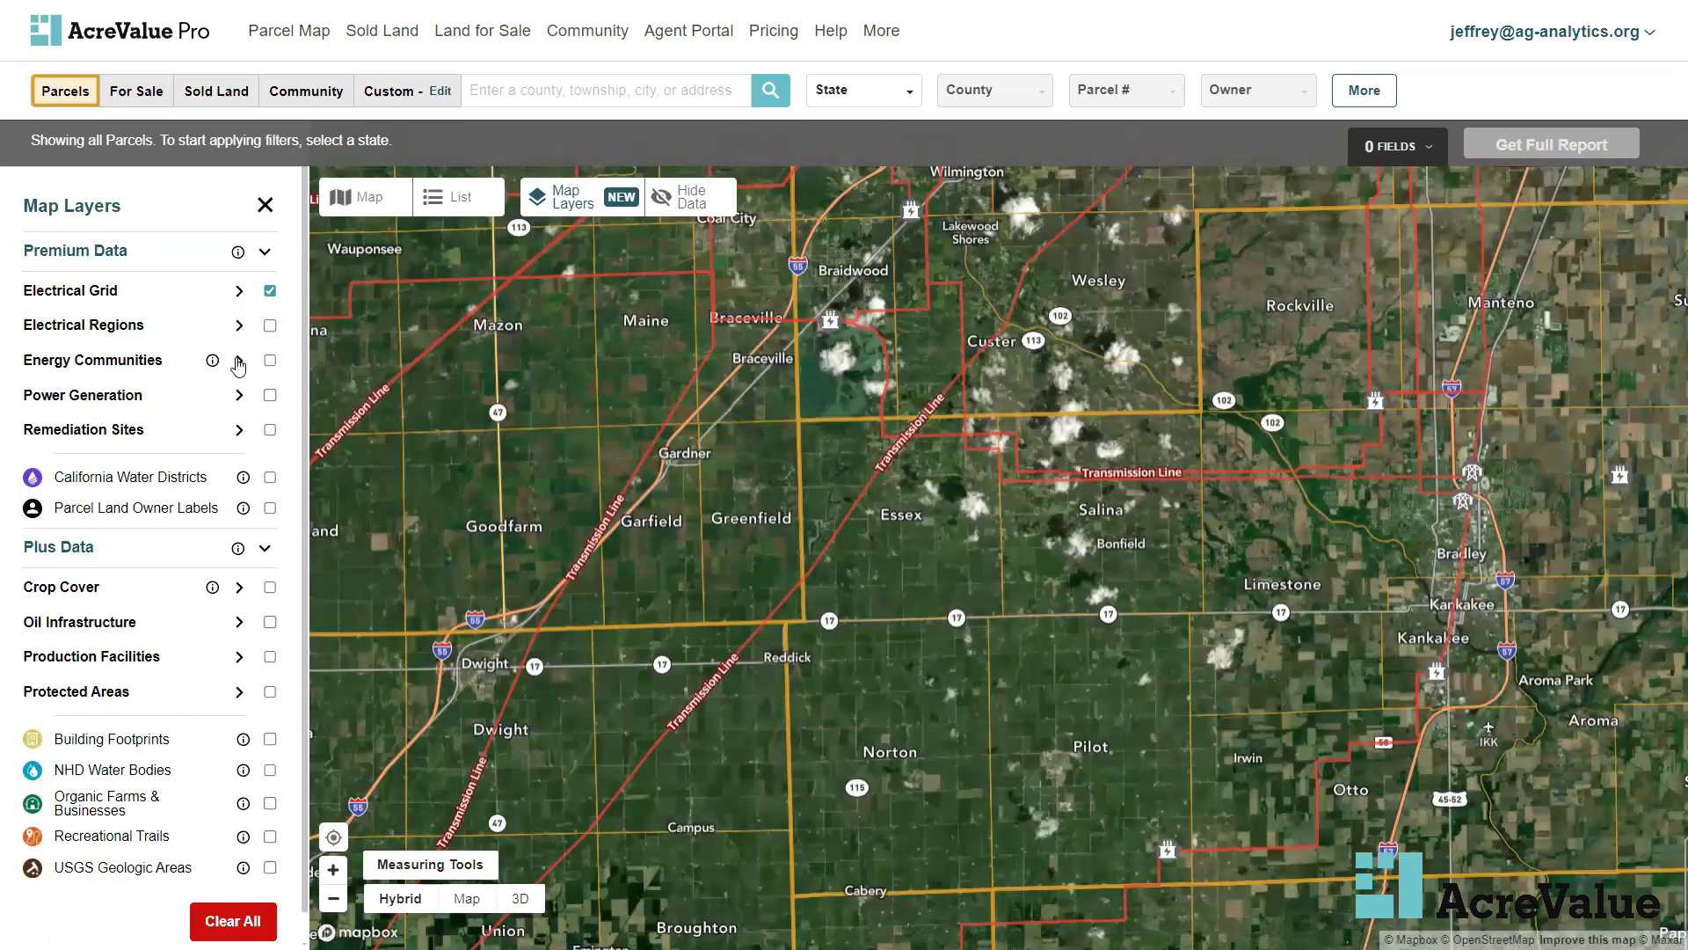
left_click(239, 362)
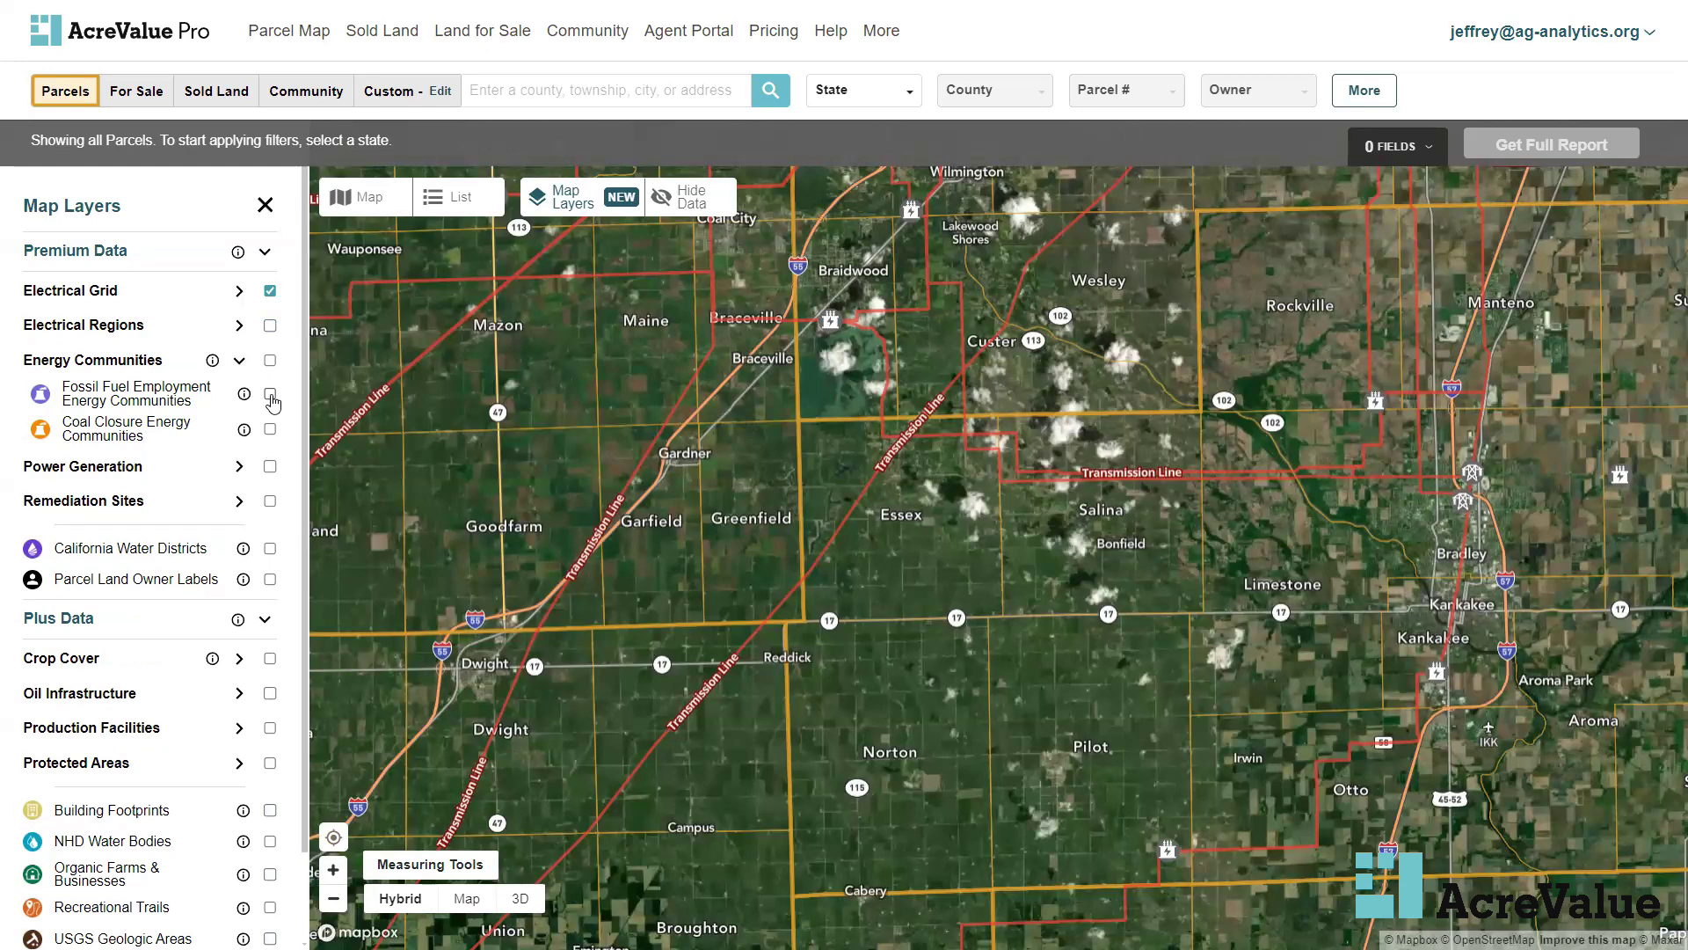
left_click(271, 430)
Examine the coal closure energy communities around Hennepin, Magnolia and Tonica
left_click_drag(658, 540, 943, 479)
scroll(943, 479, "down", 3)
scroll(548, 541, "up", 1)
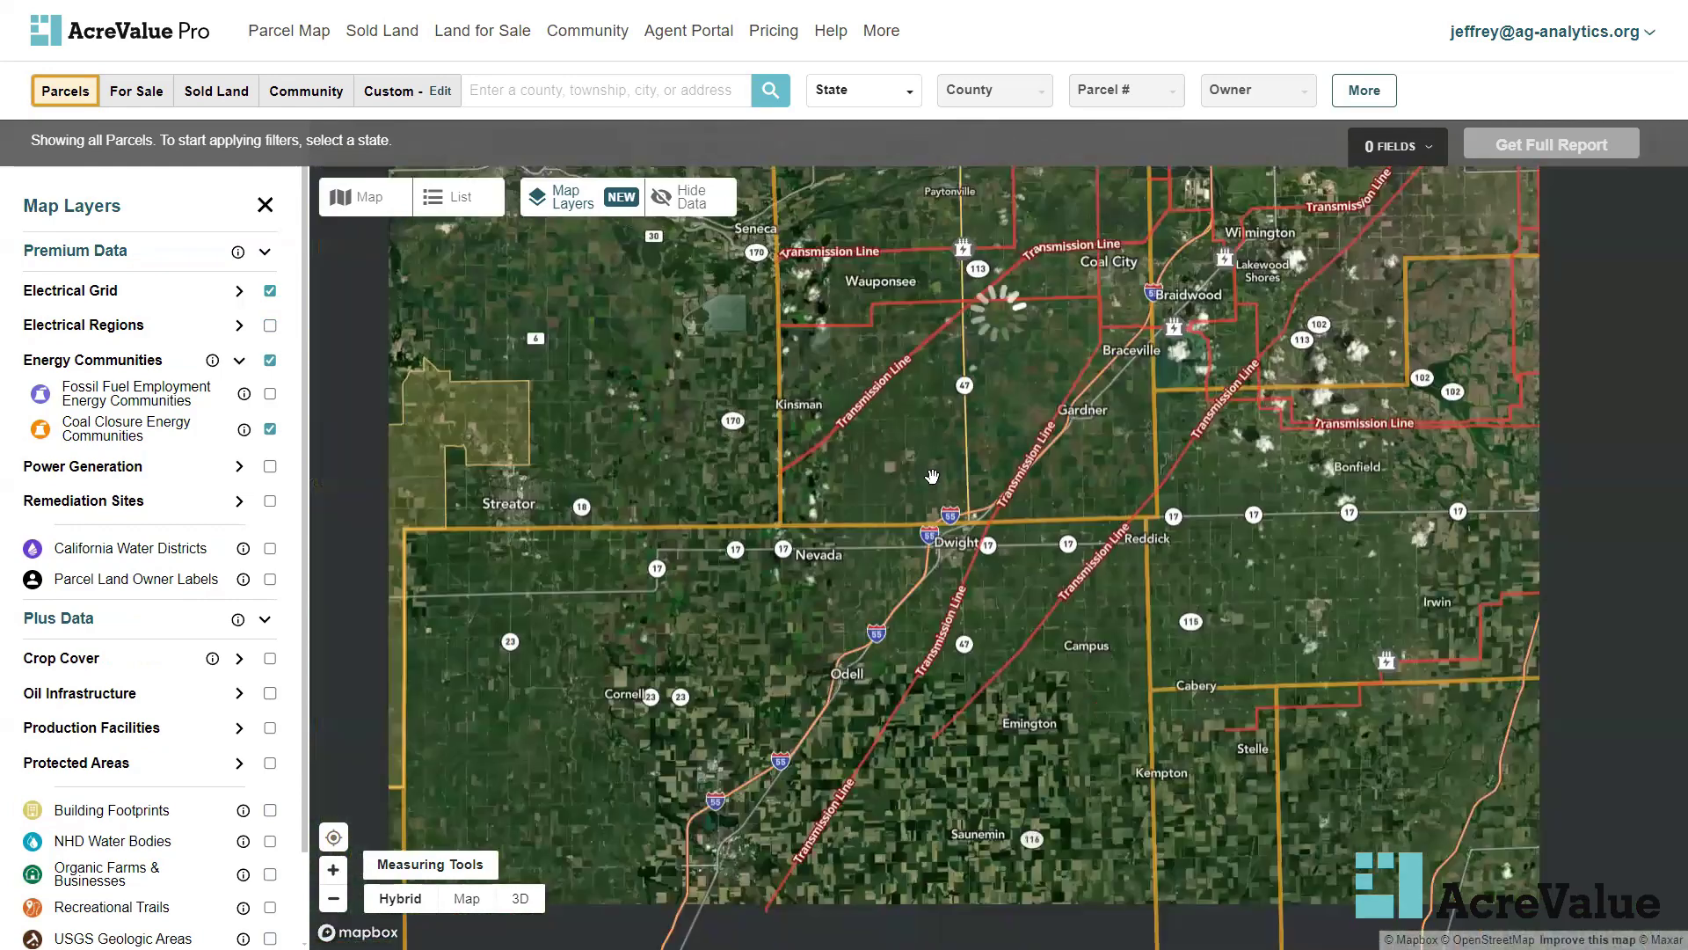
left_click_drag(548, 541, 1110, 689)
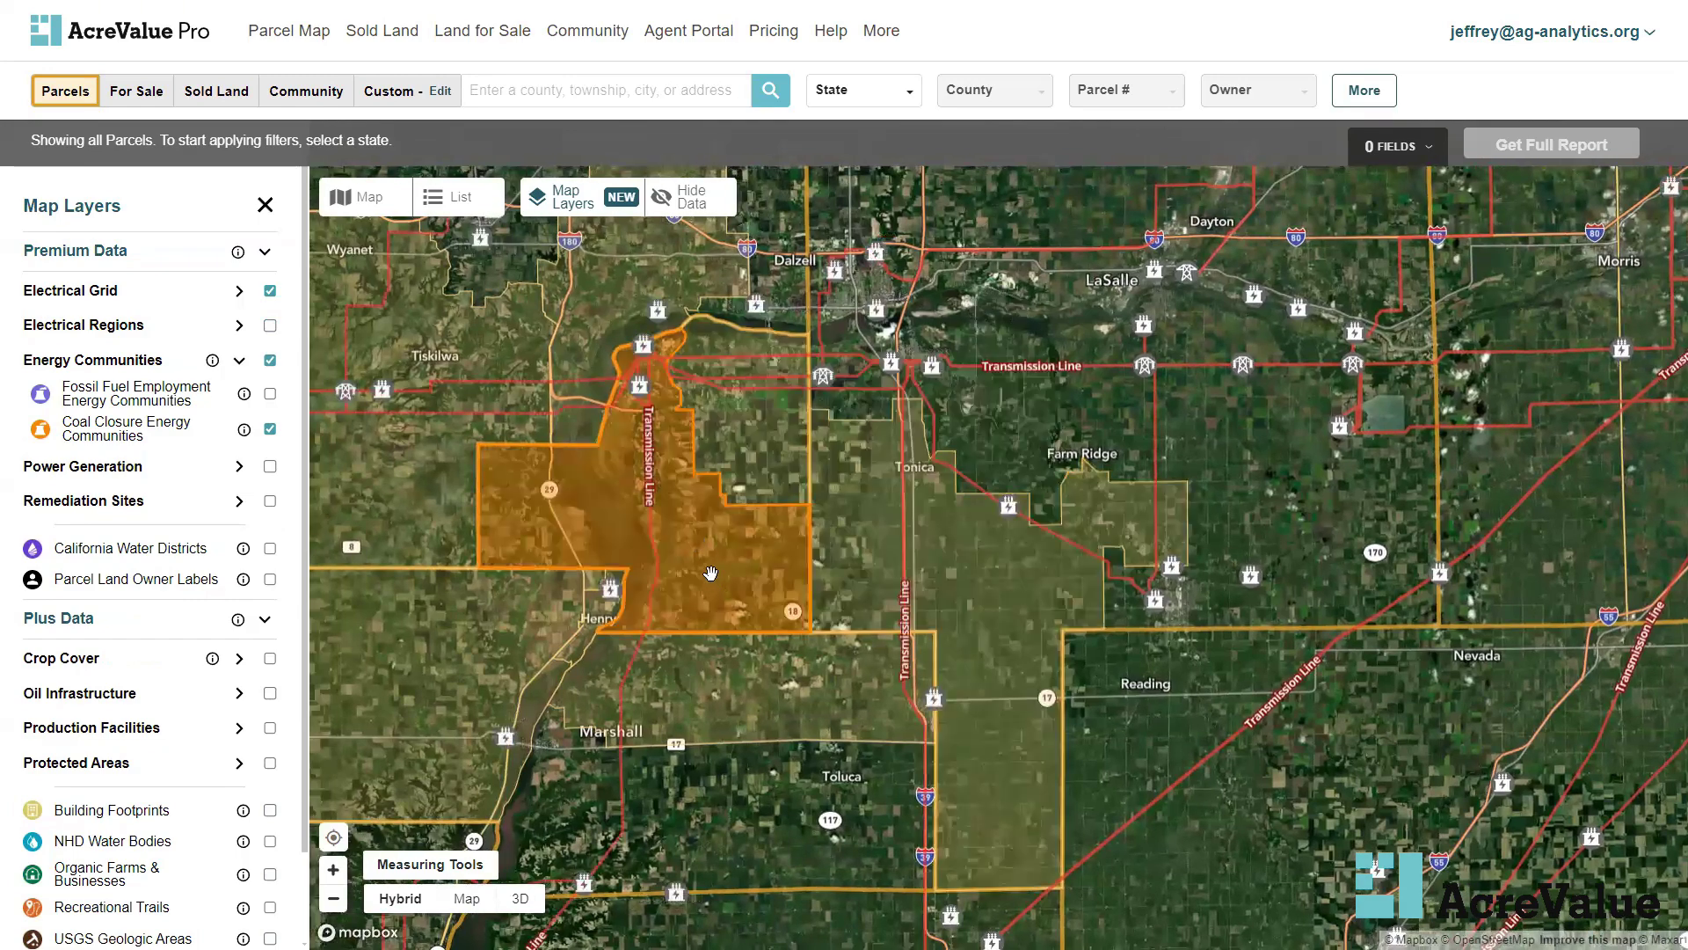
scroll(733, 550, "up", 3)
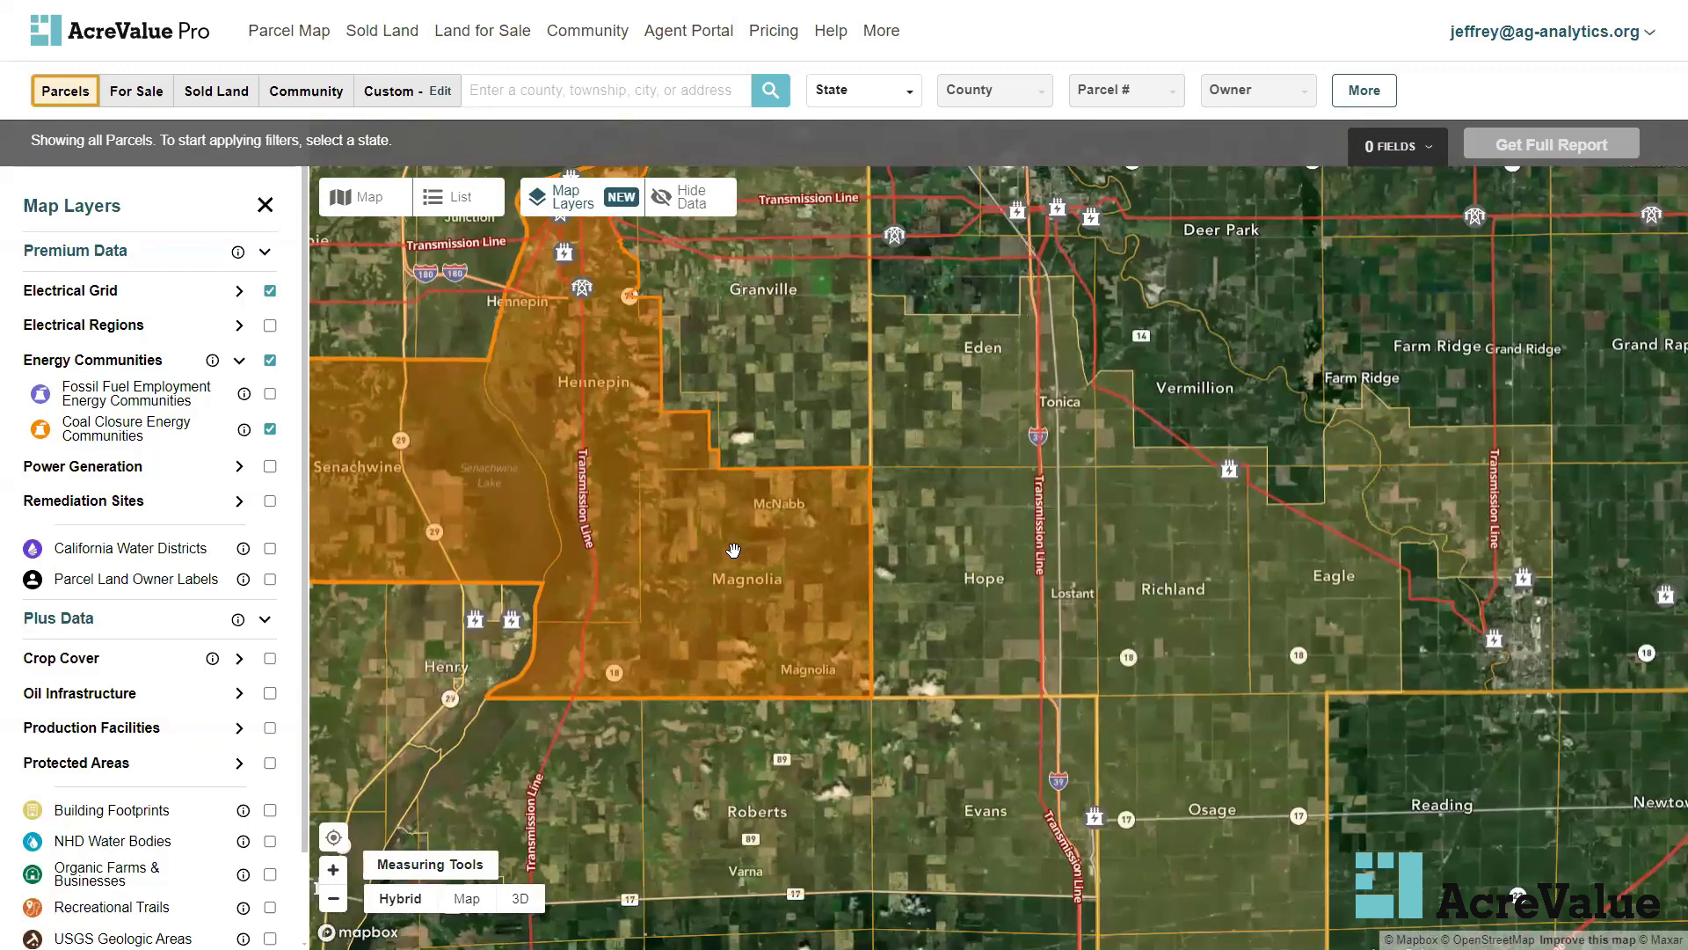
left_click_drag(912, 538, 751, 704)
scroll(751, 703, "up", 3)
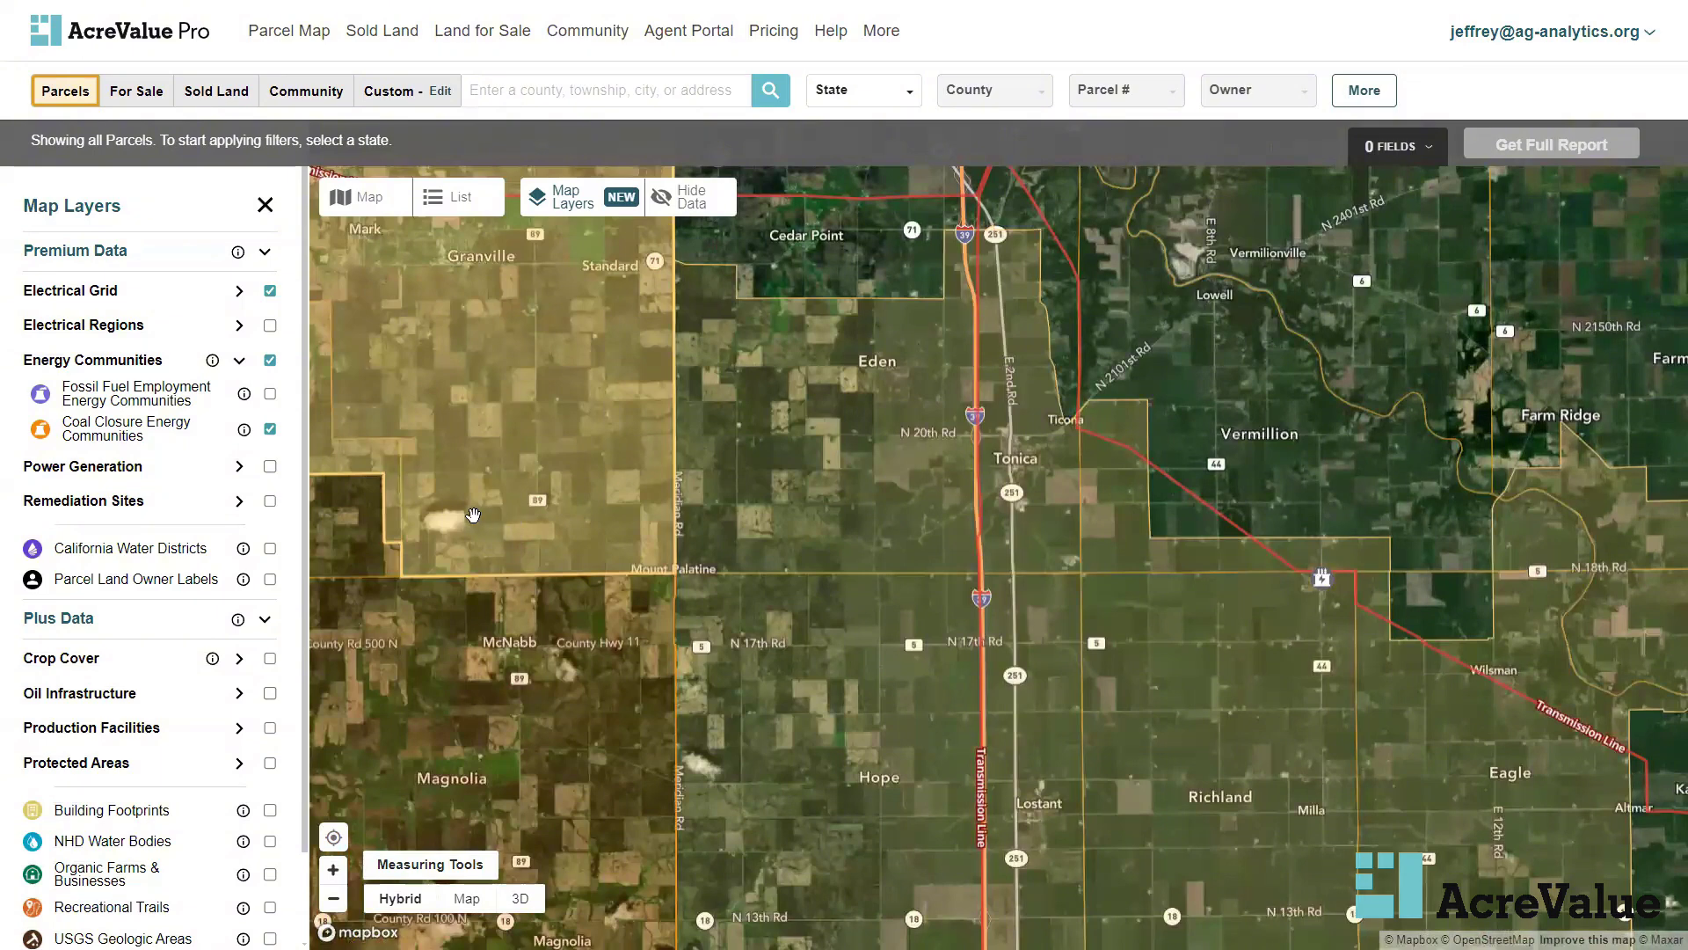
Turn on the Solar Farms layer and check the details of the planned solar farm northwest of Mount Palatine
left_click(237, 467)
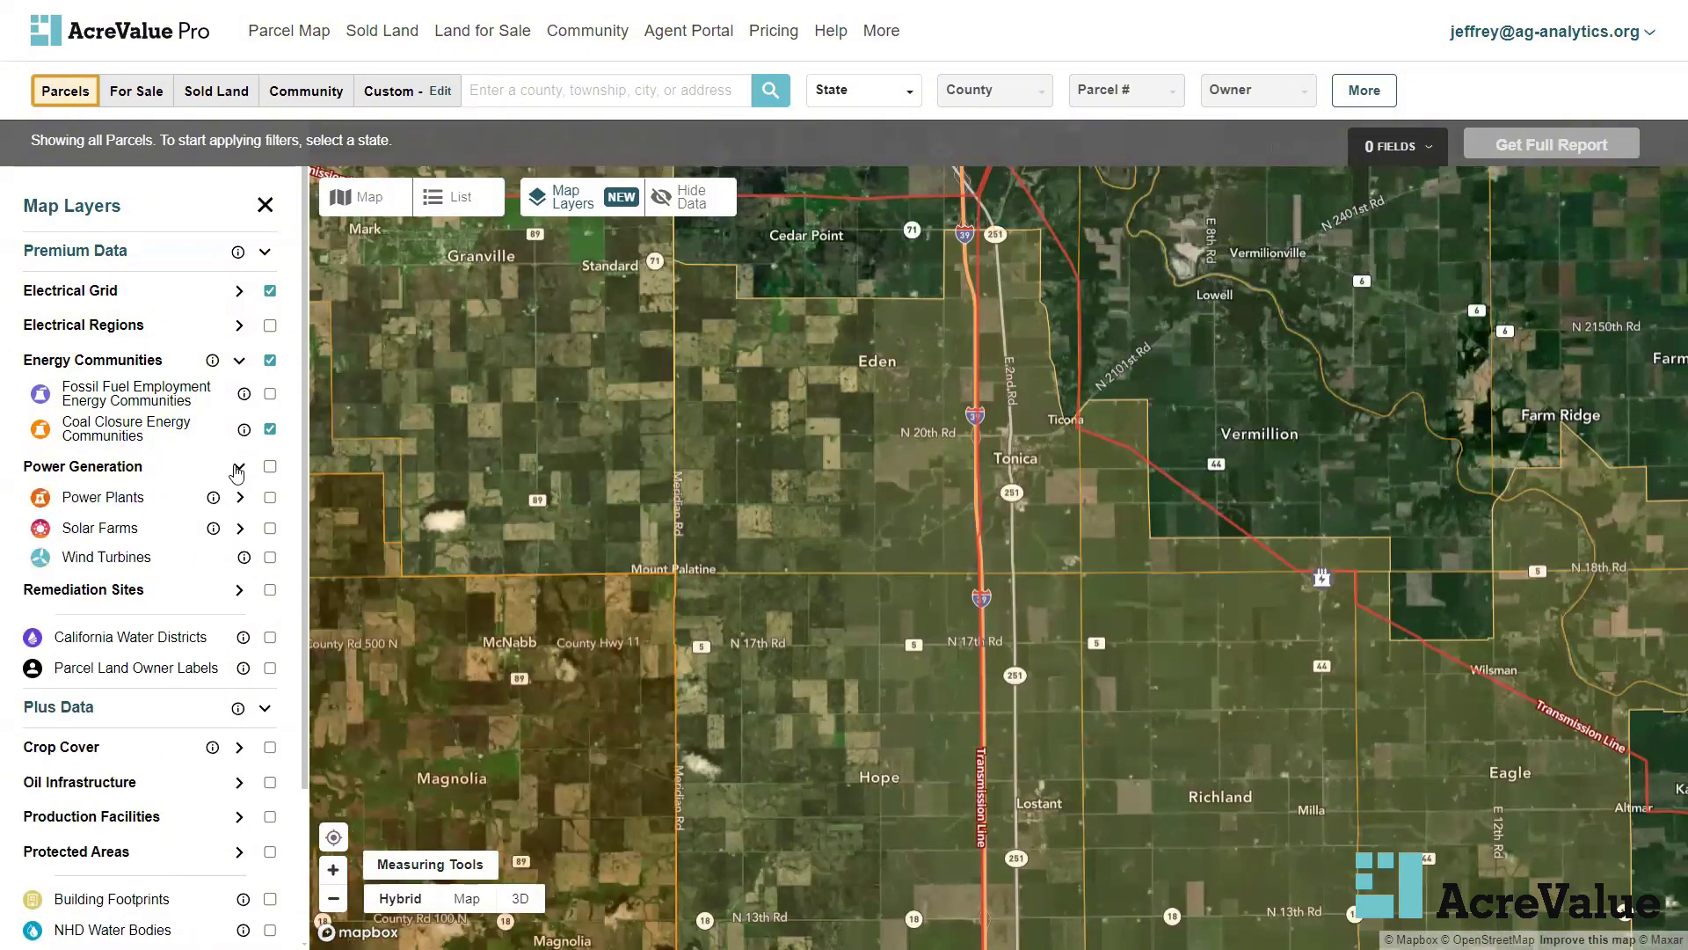
left_click(270, 530)
mouse_move(603, 531)
left_click(608, 534)
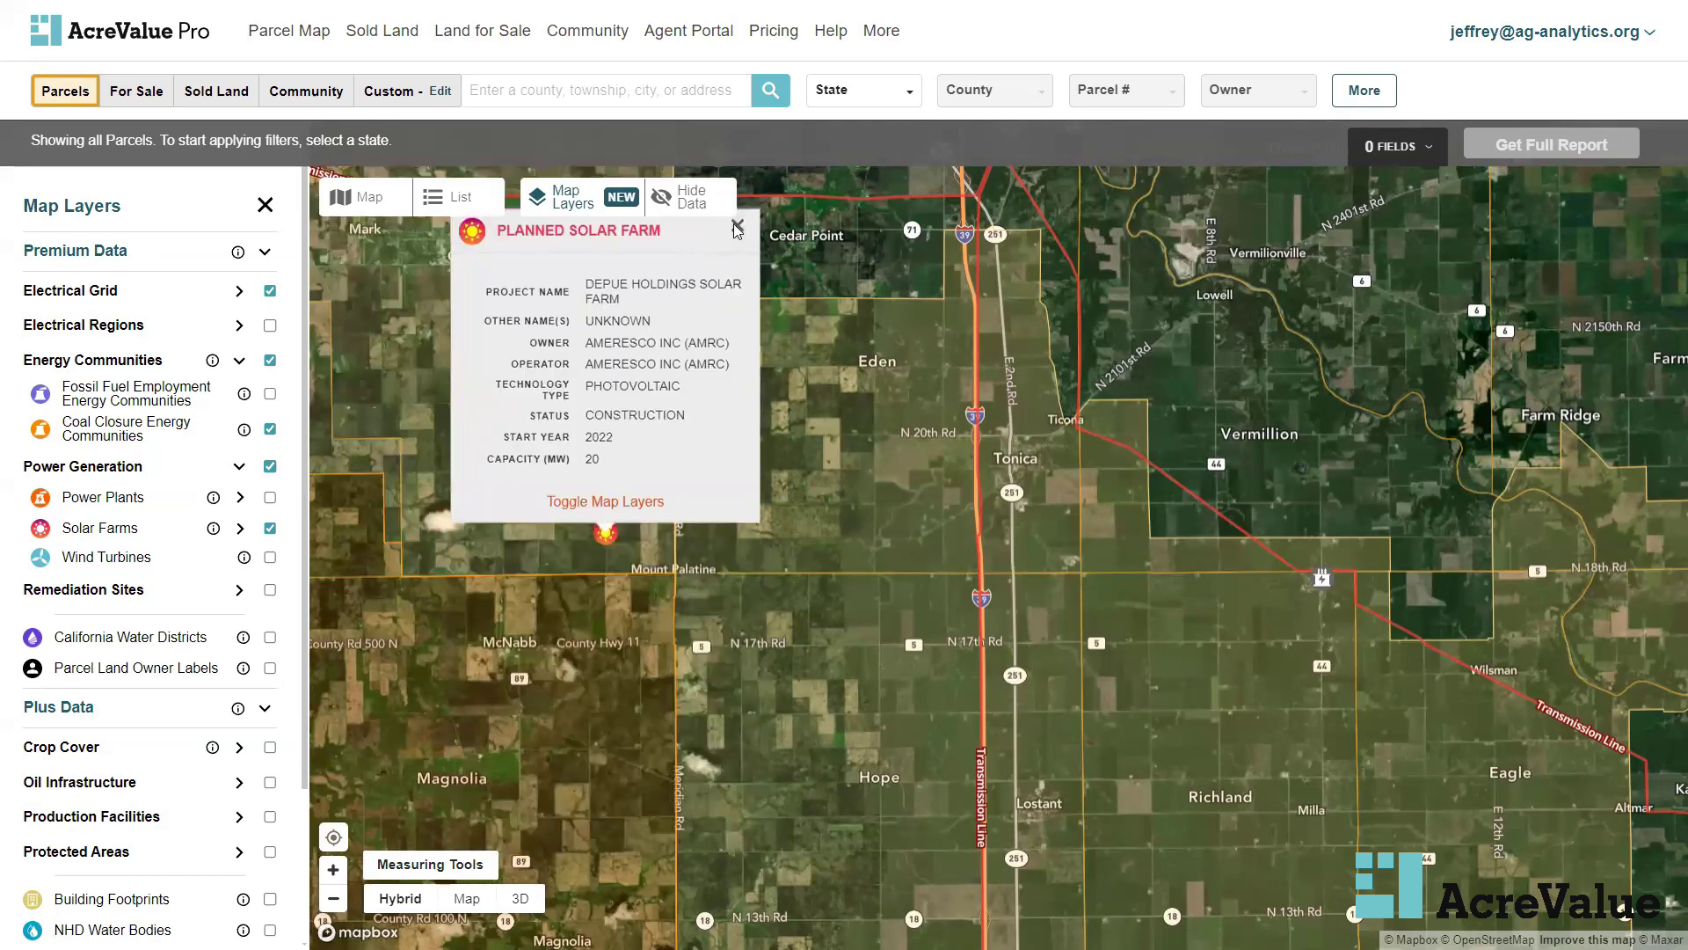
left_click(738, 226)
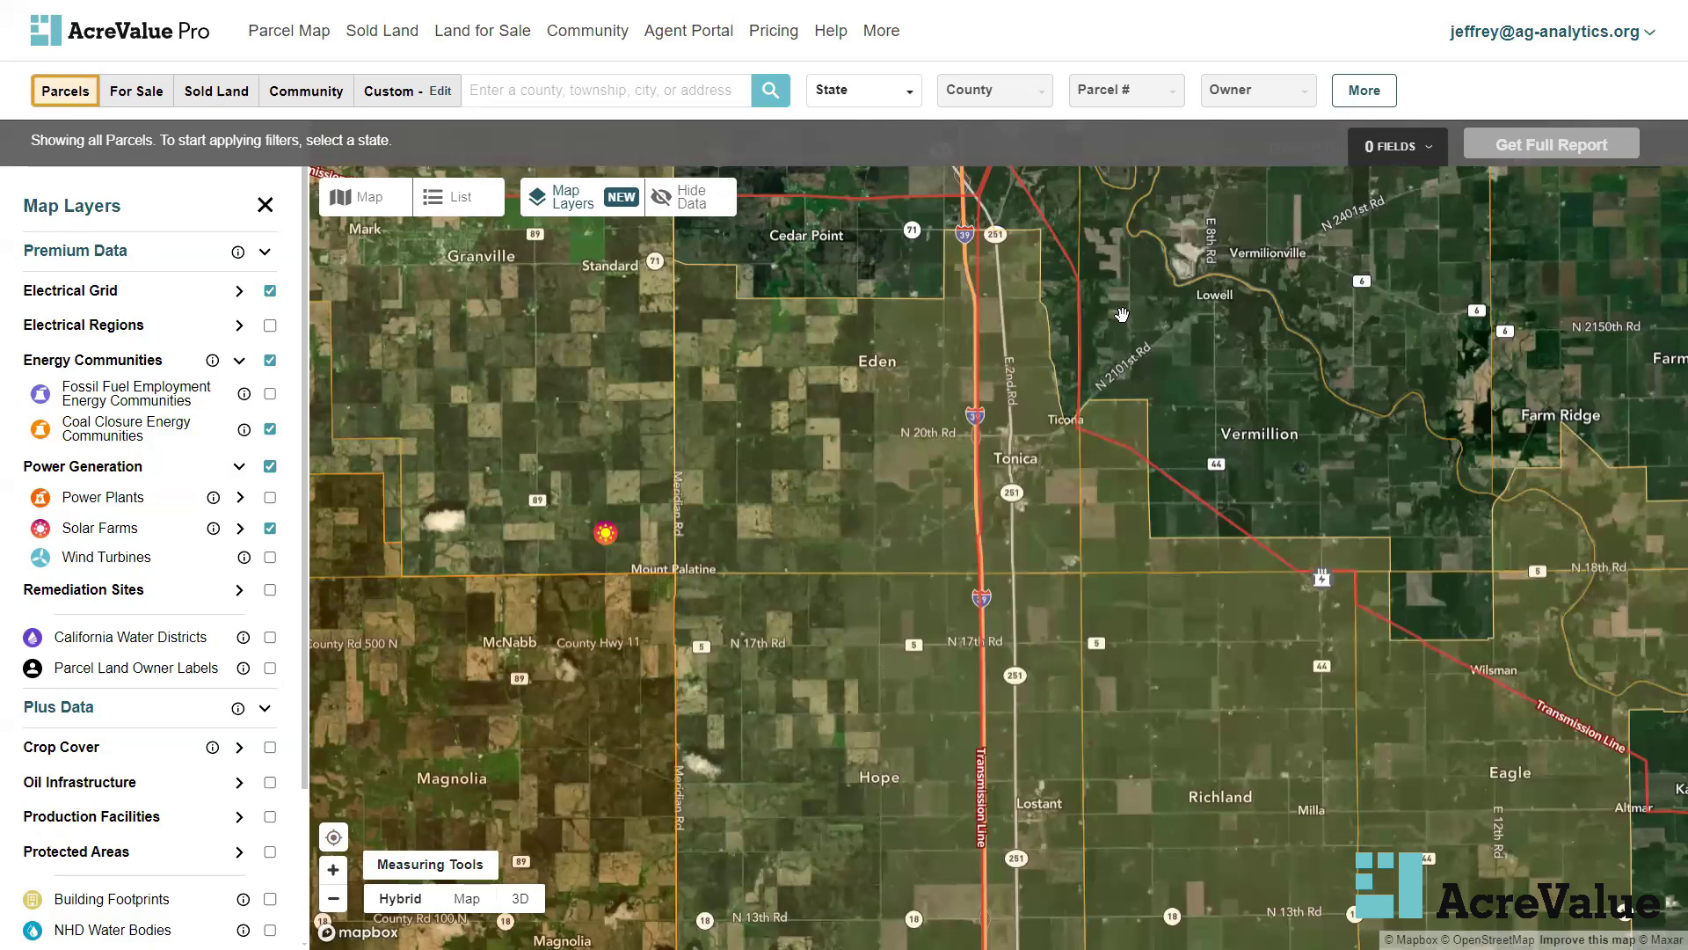
Examine the solar farms, transmission lines and electrical structures between Hennepin and Streator, focusing on the coal closure area around Vermillion
left_click_drag(1146, 434, 1013, 397)
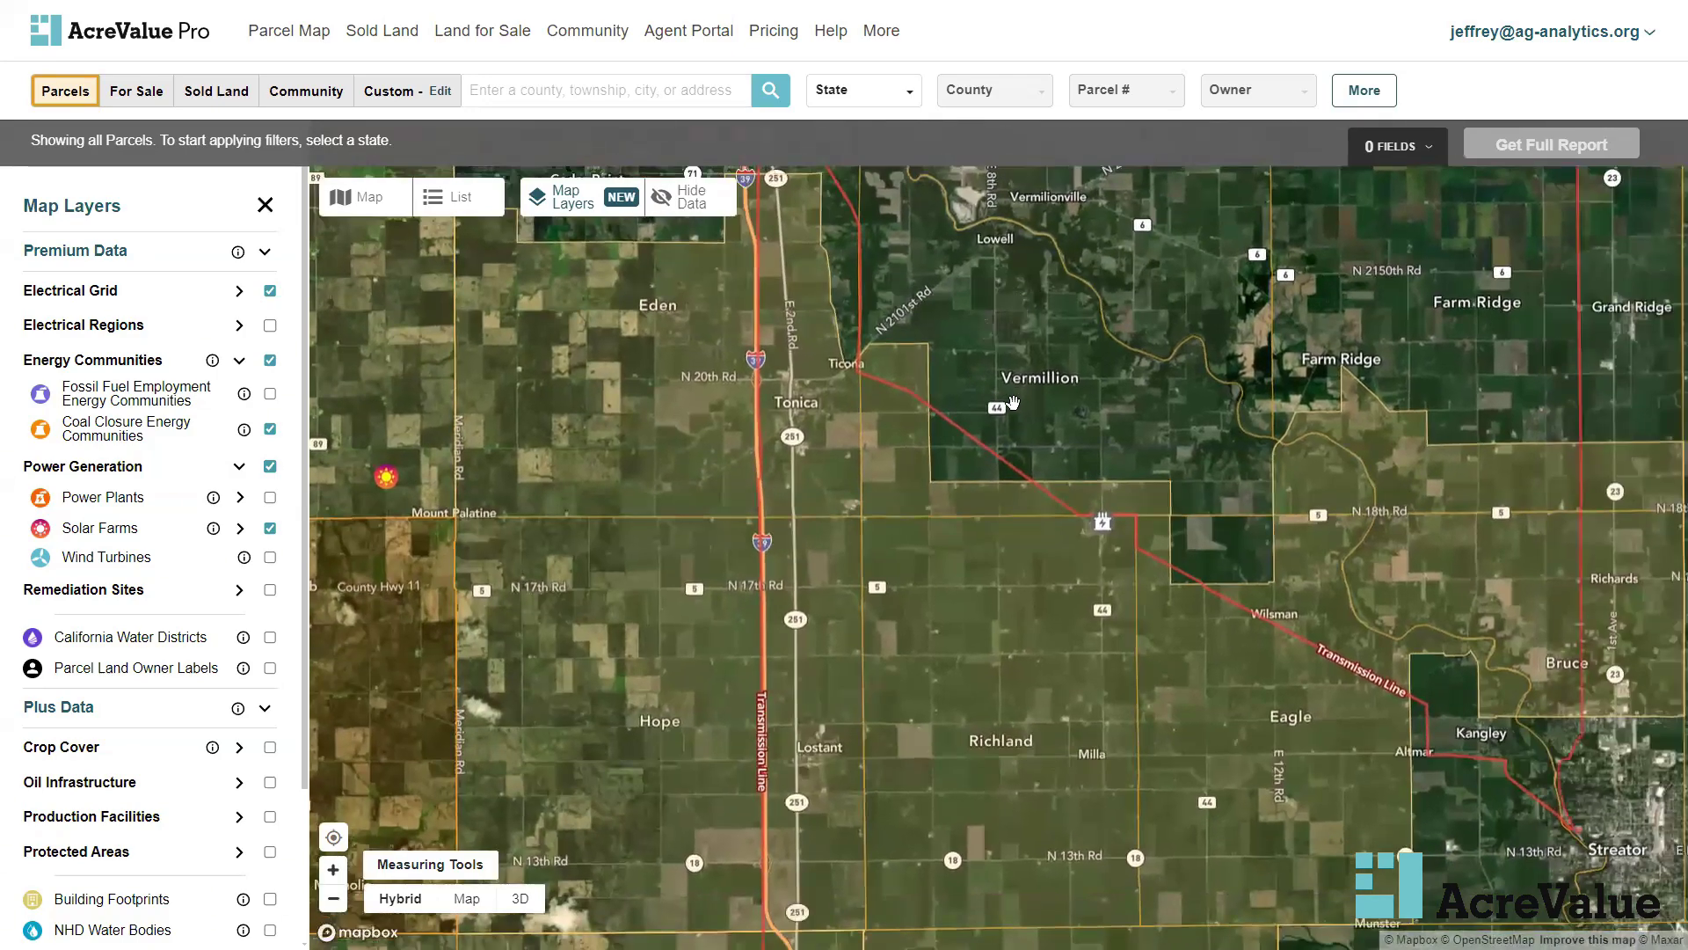
mouse_move(1060, 484)
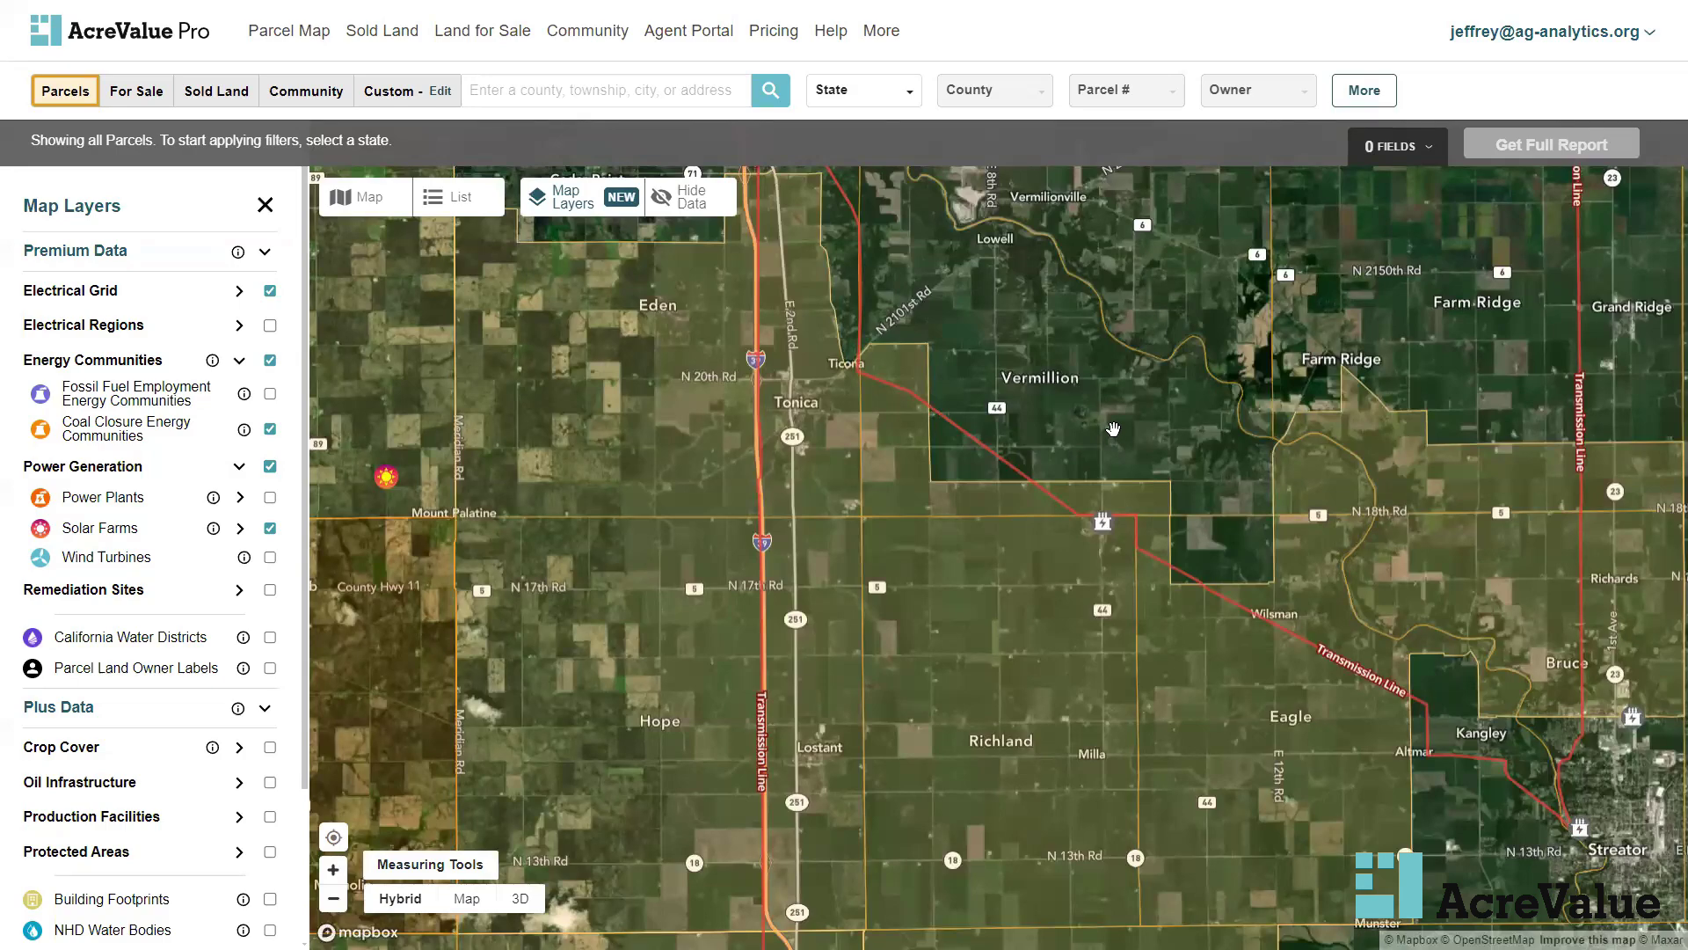
scroll(1113, 428, "down", 2)
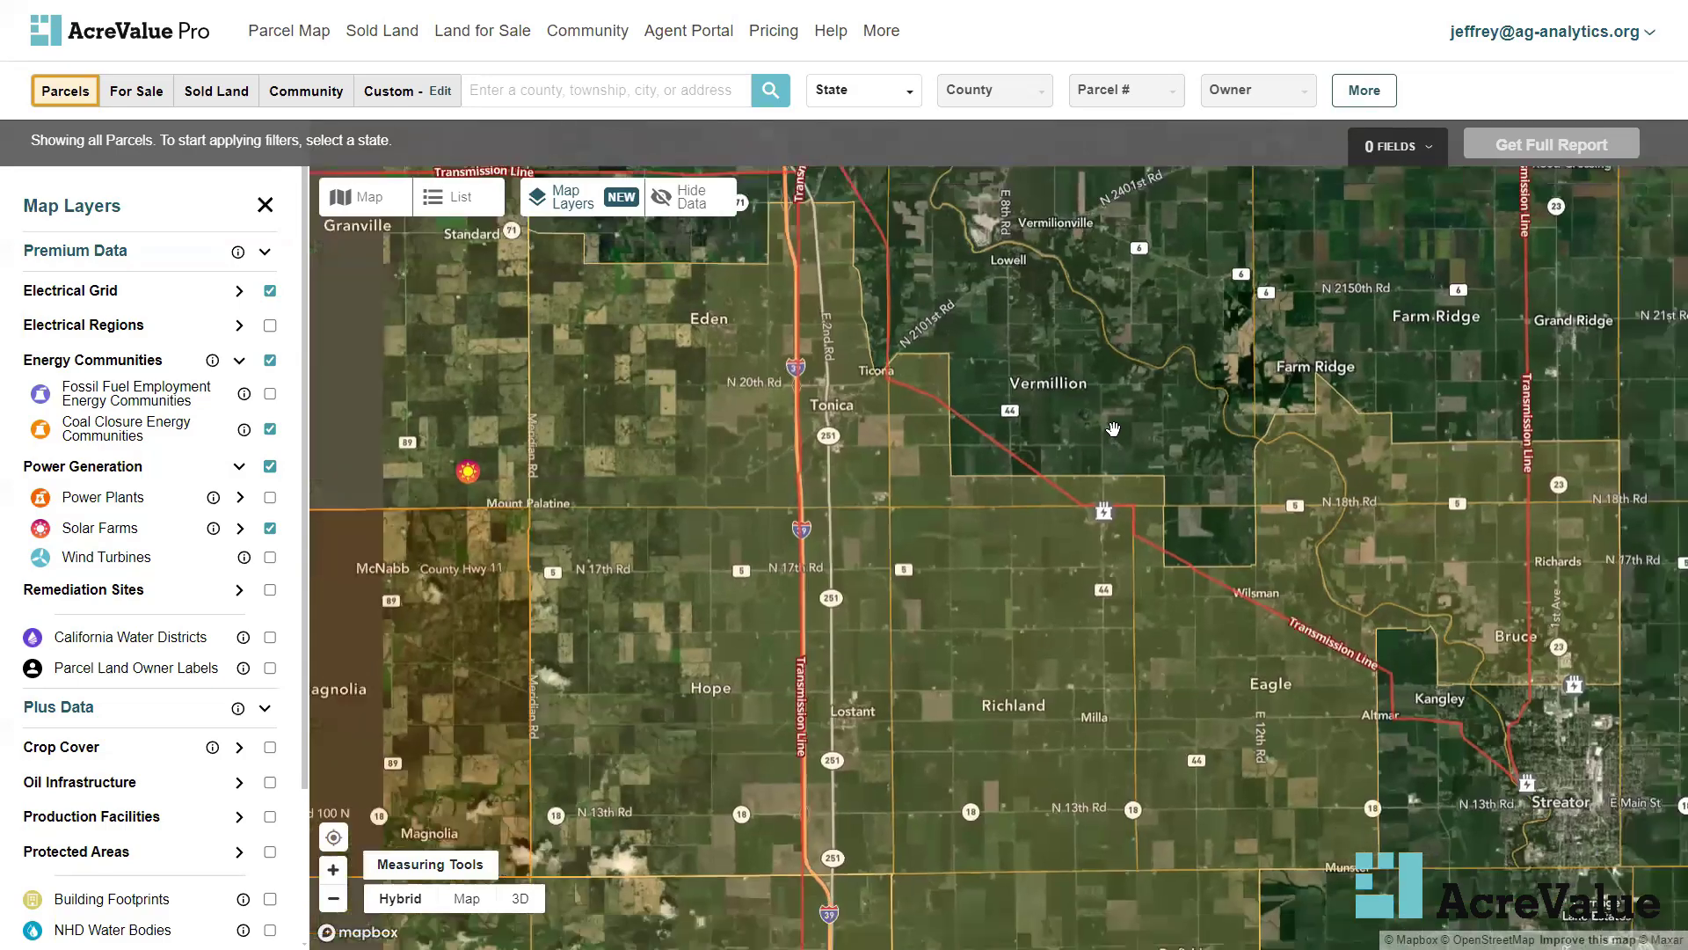
scroll(1118, 378, "down", 3)
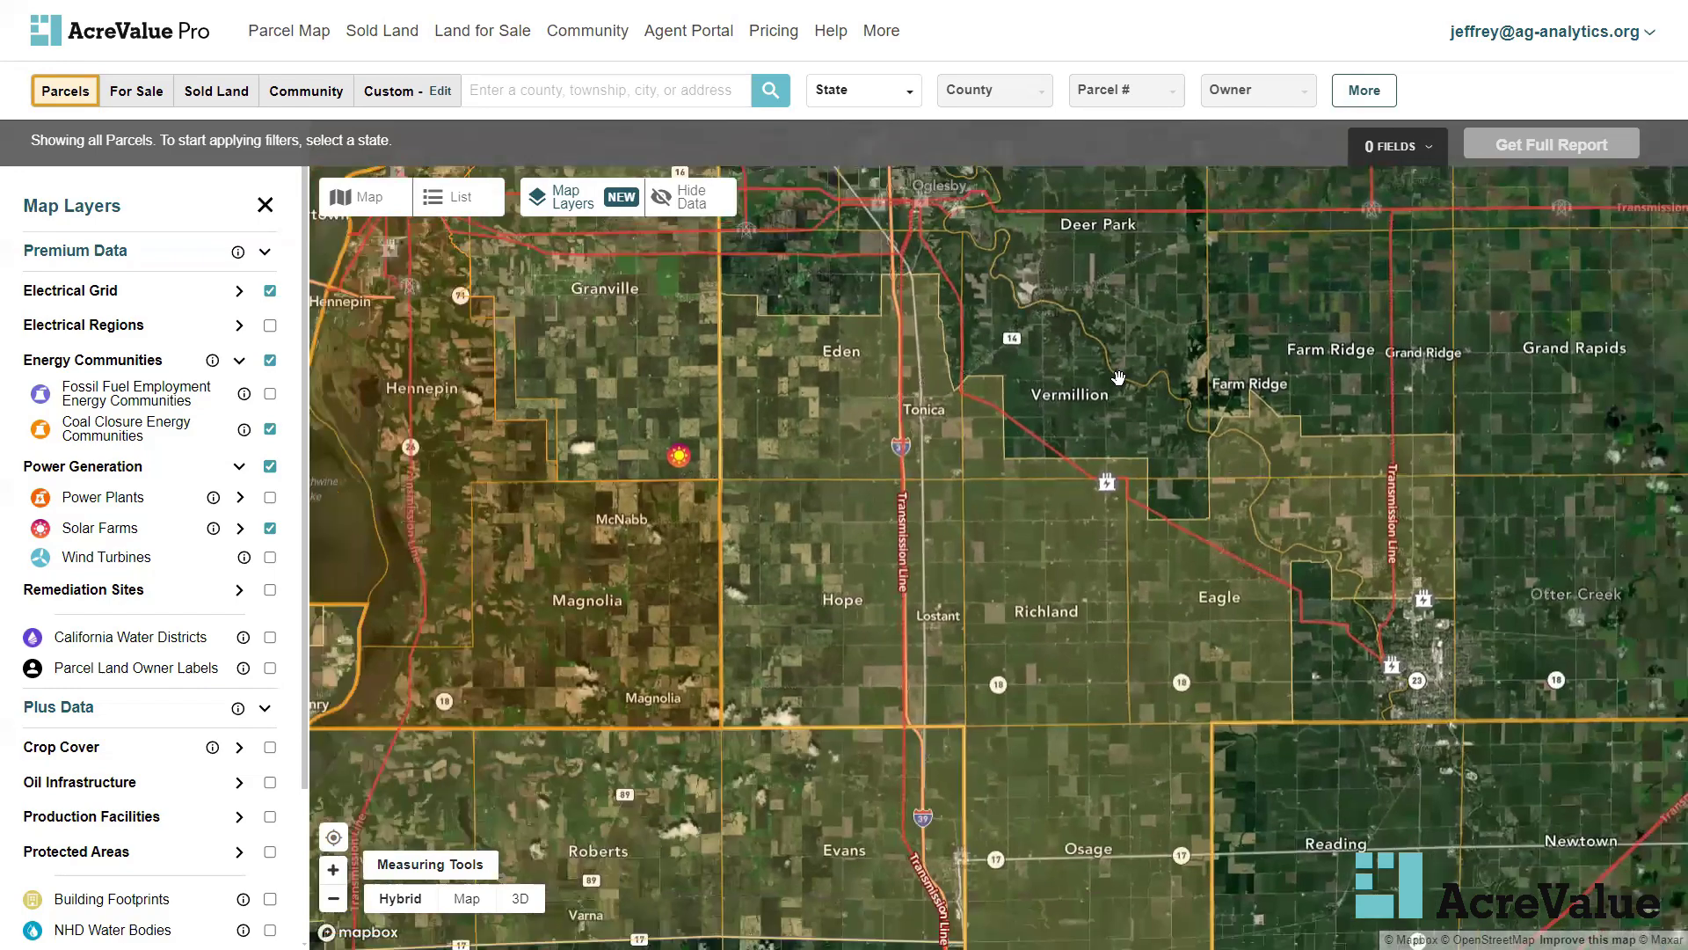
scroll(1023, 501, "down", 1)
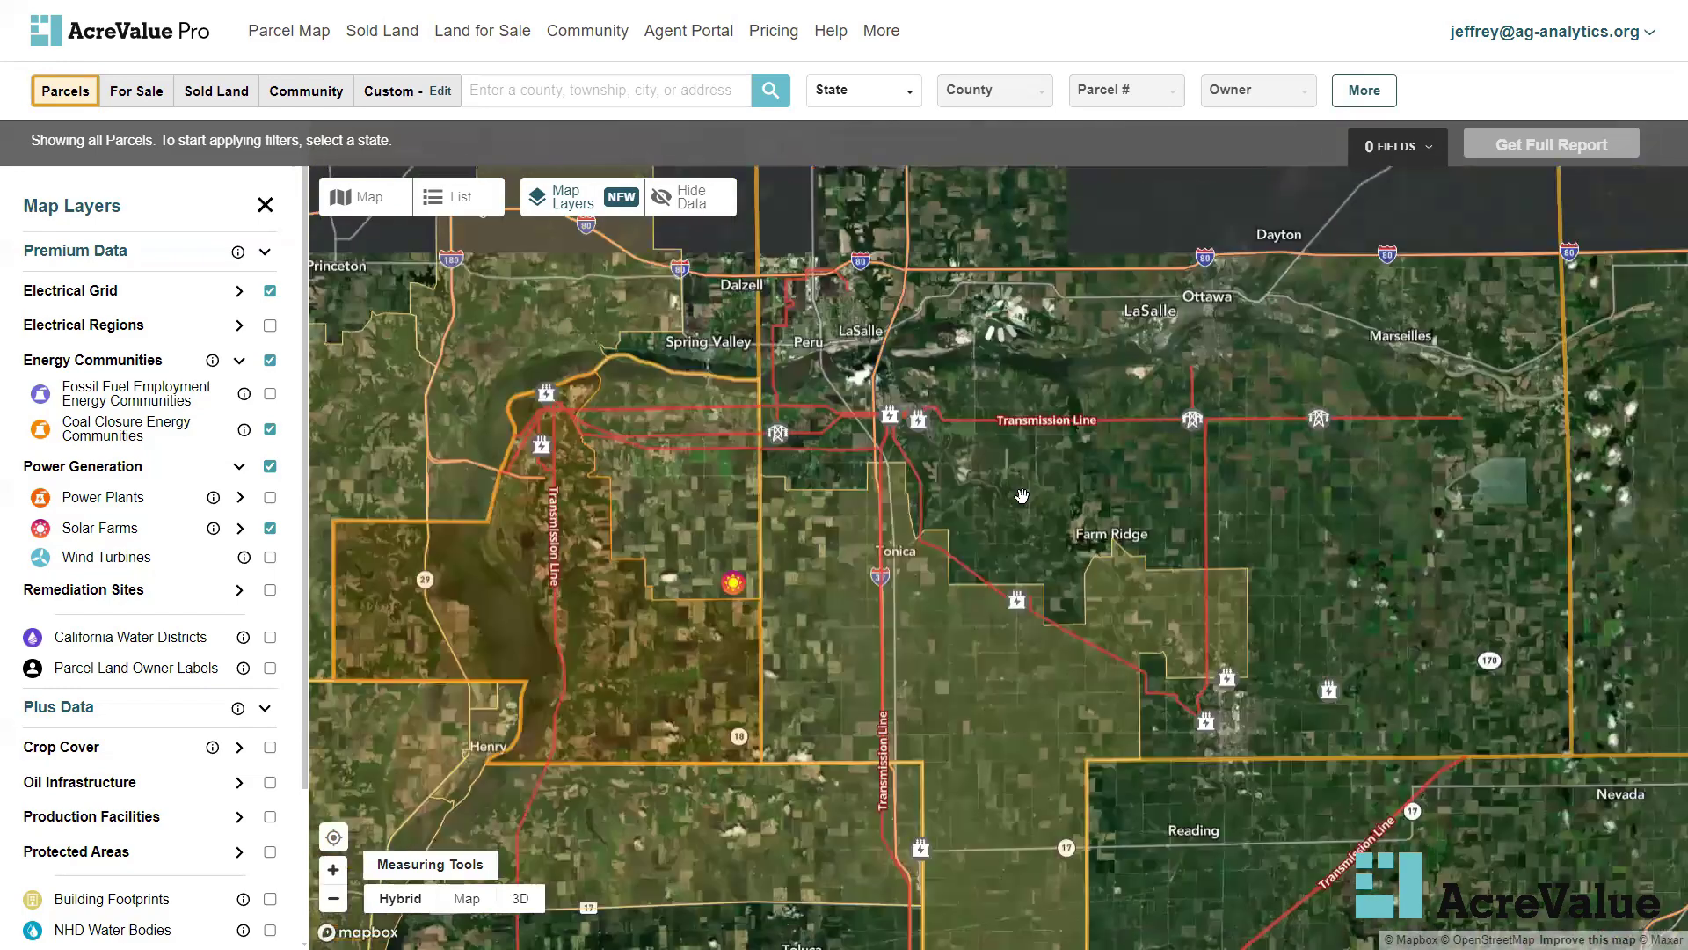
scroll(1029, 503, "down", 1)
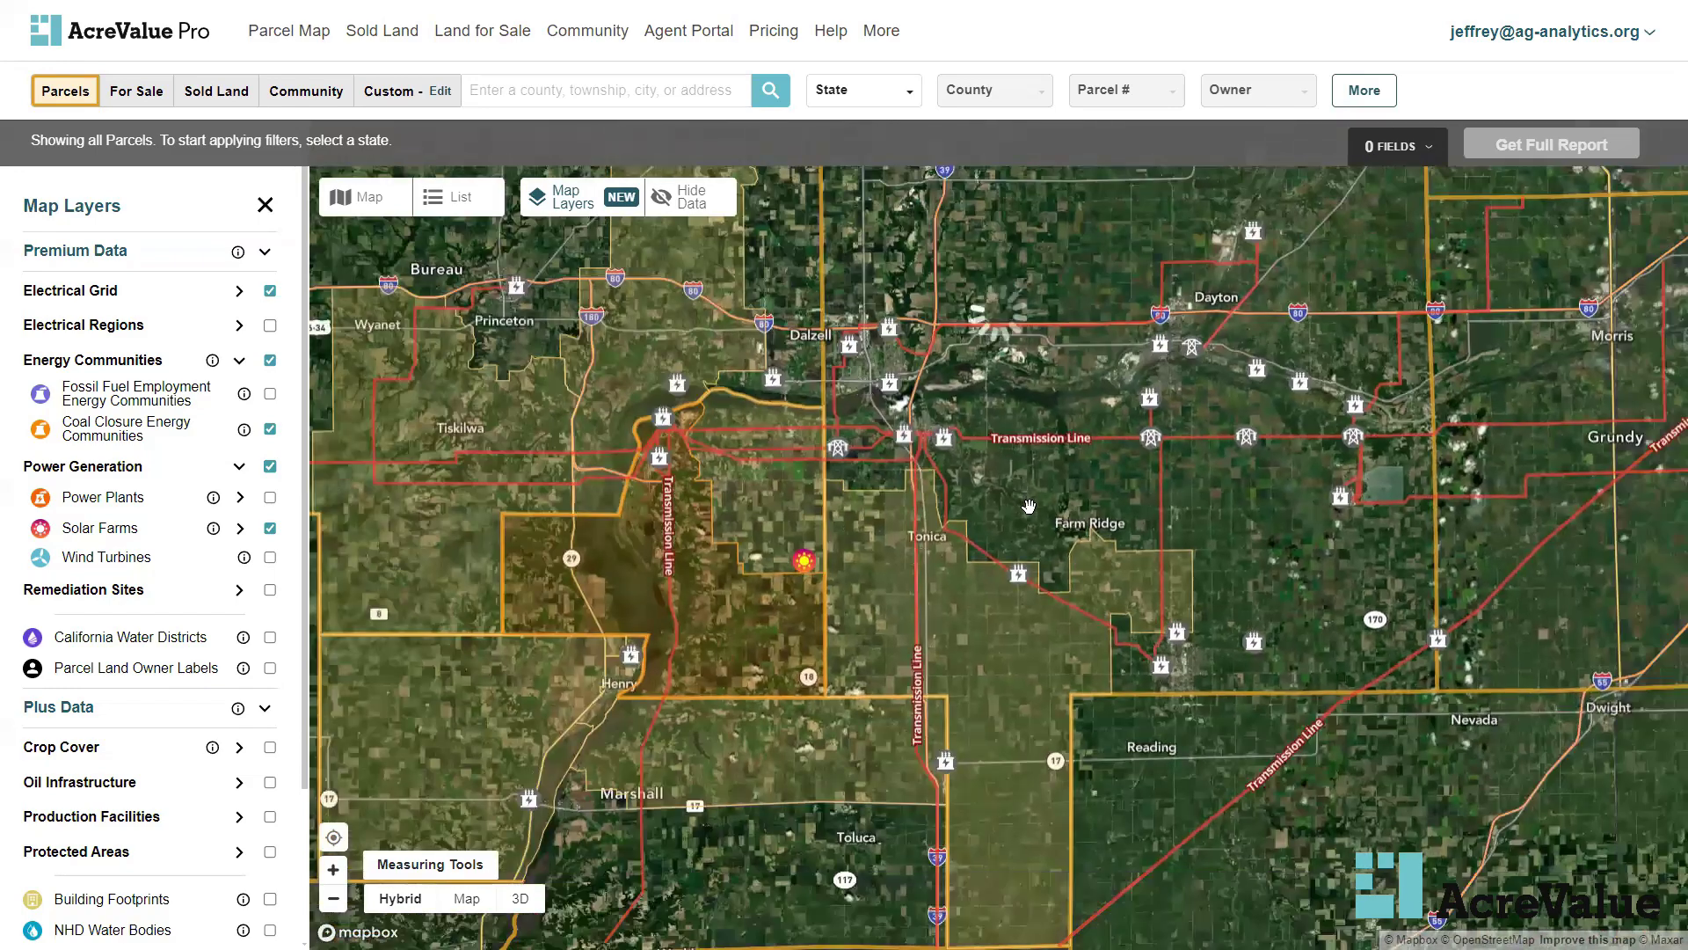
scroll(1025, 541, "up", 3)
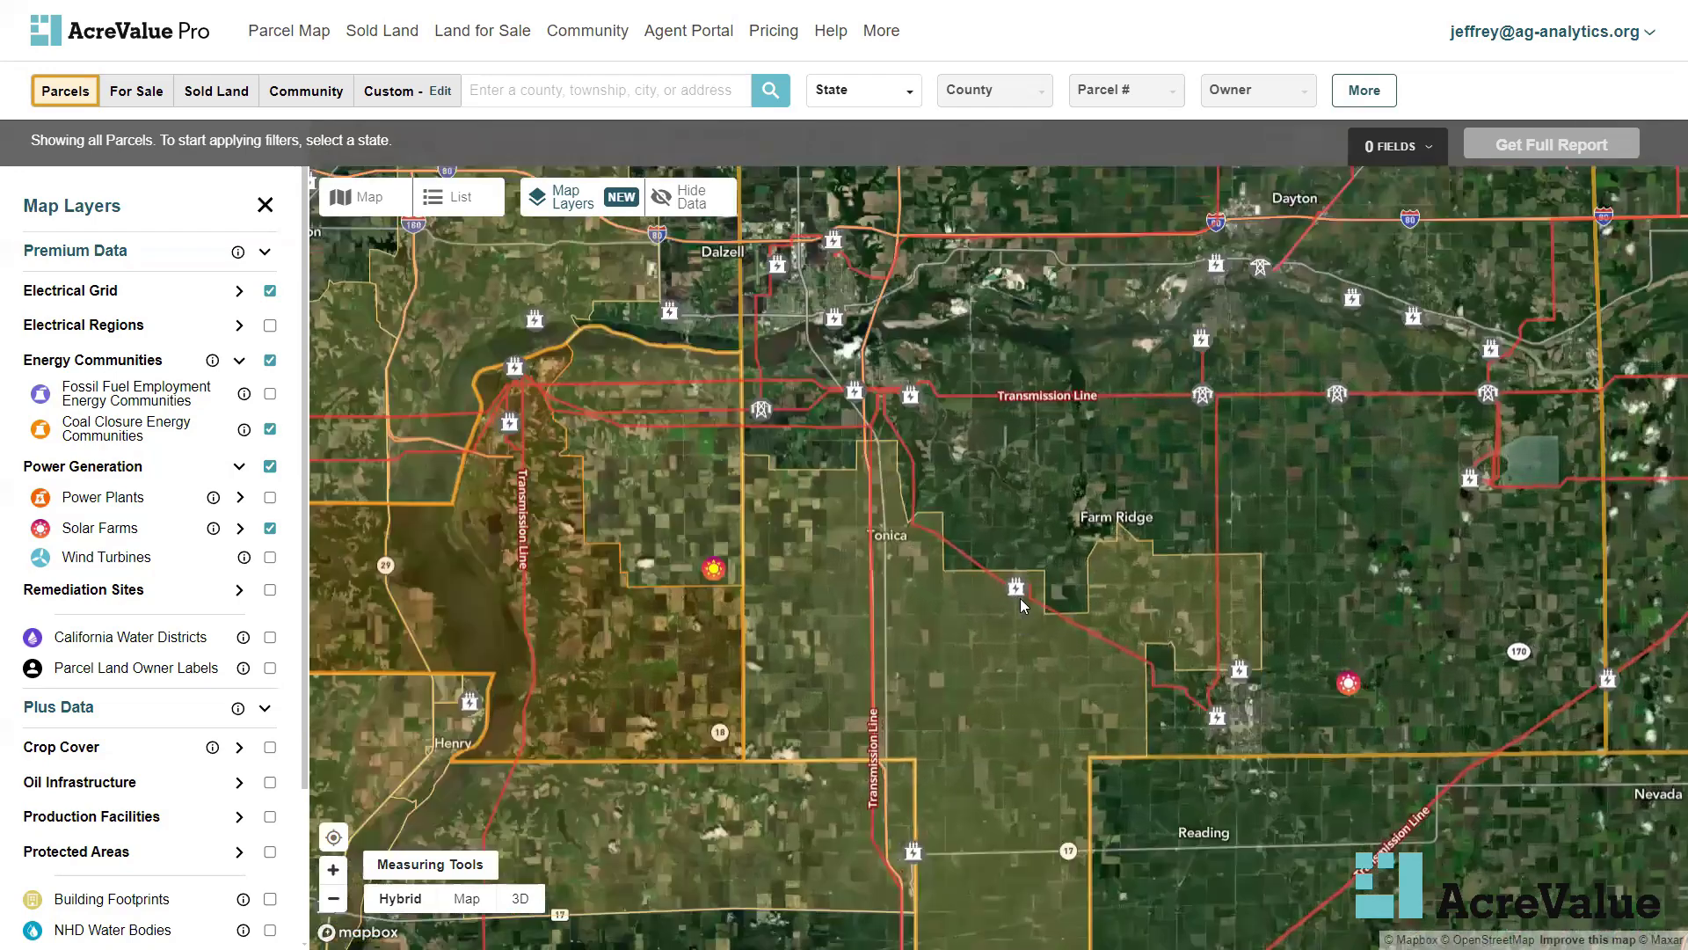
scroll(962, 653, "up", 1)
scroll(962, 653, "up", 1)
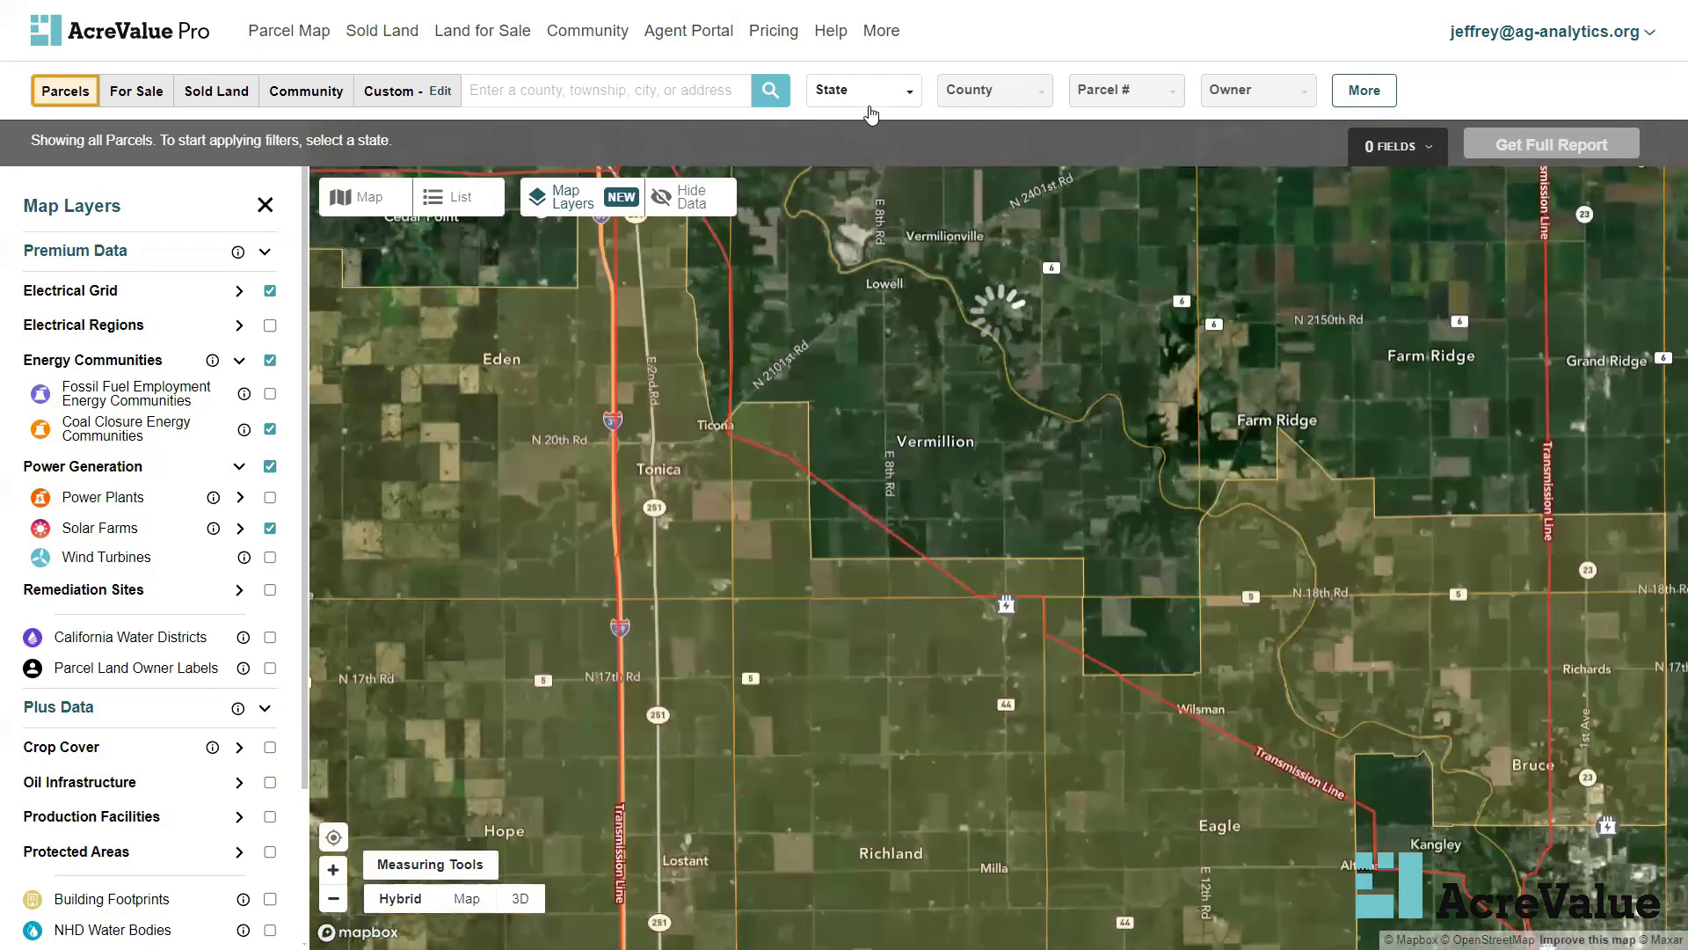
Filter the parcels to the state of Illinois and La Salle county
left_click(875, 95)
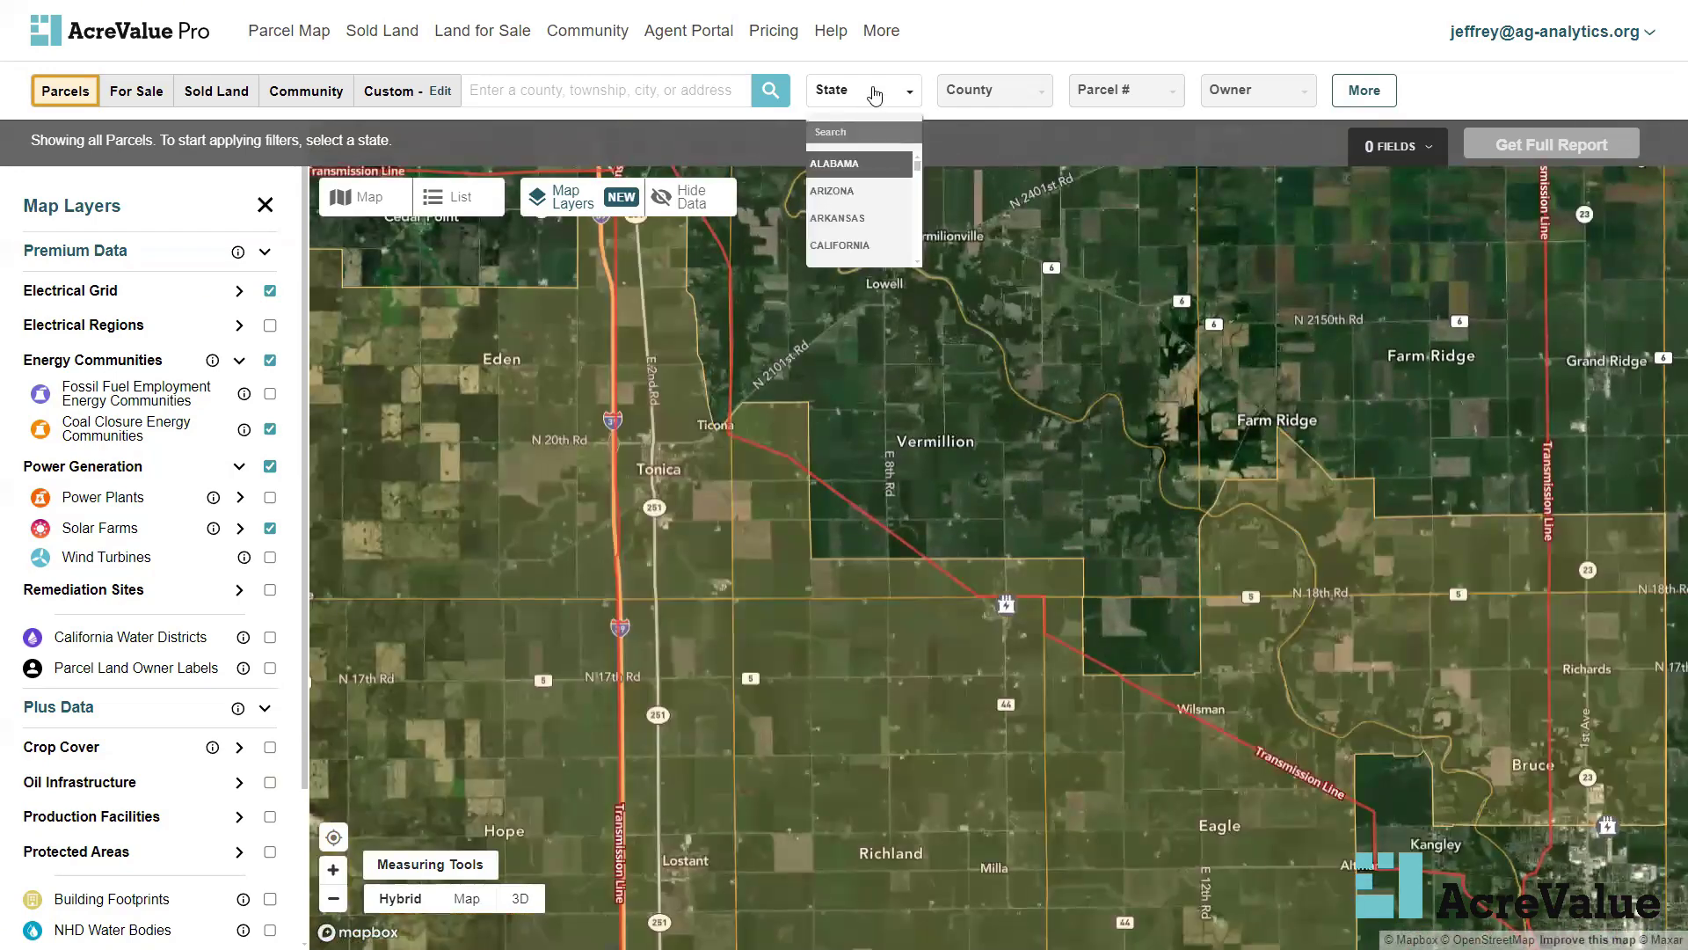
type("ill")
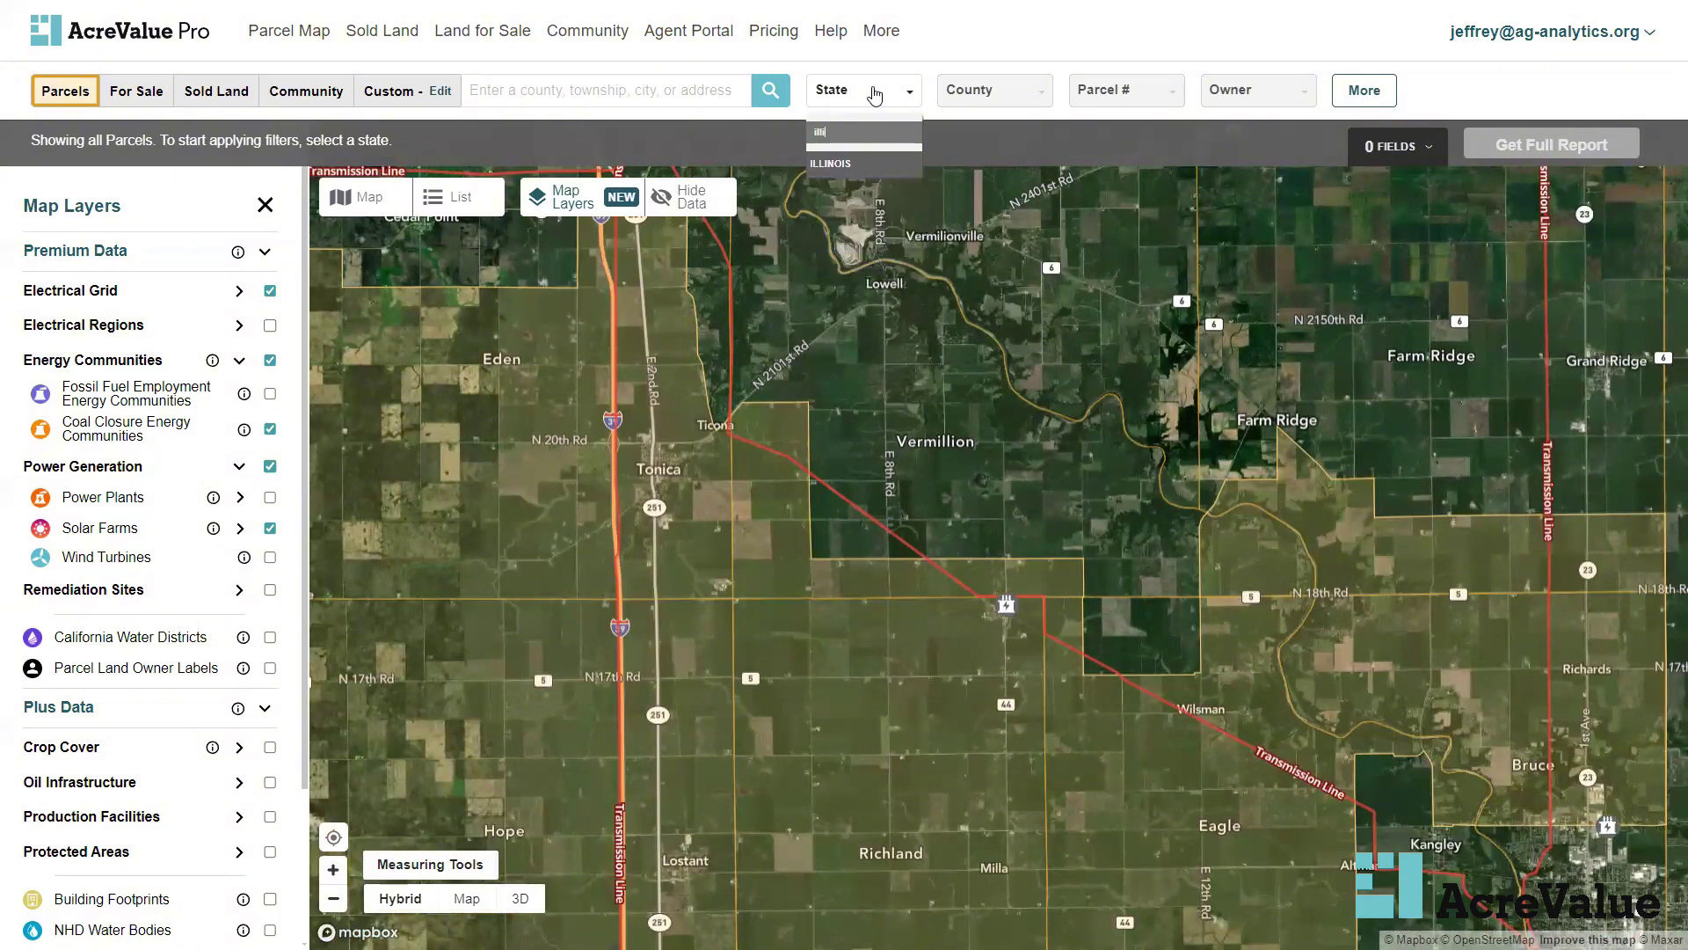
key("Return")
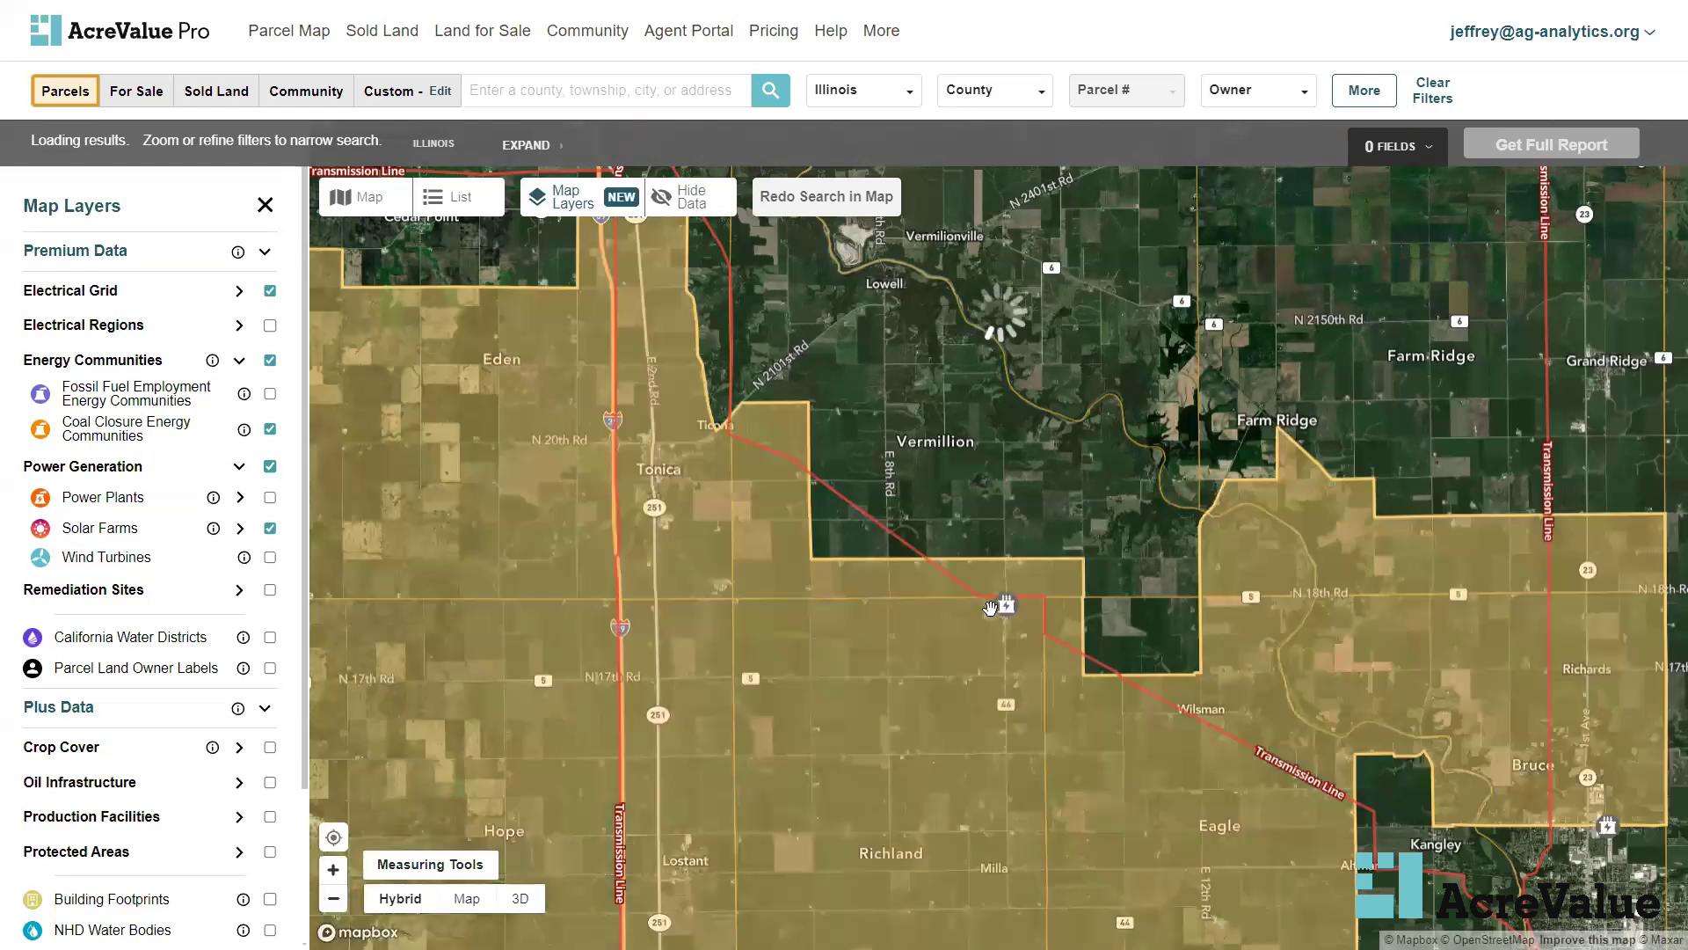
mouse_move(1003, 605)
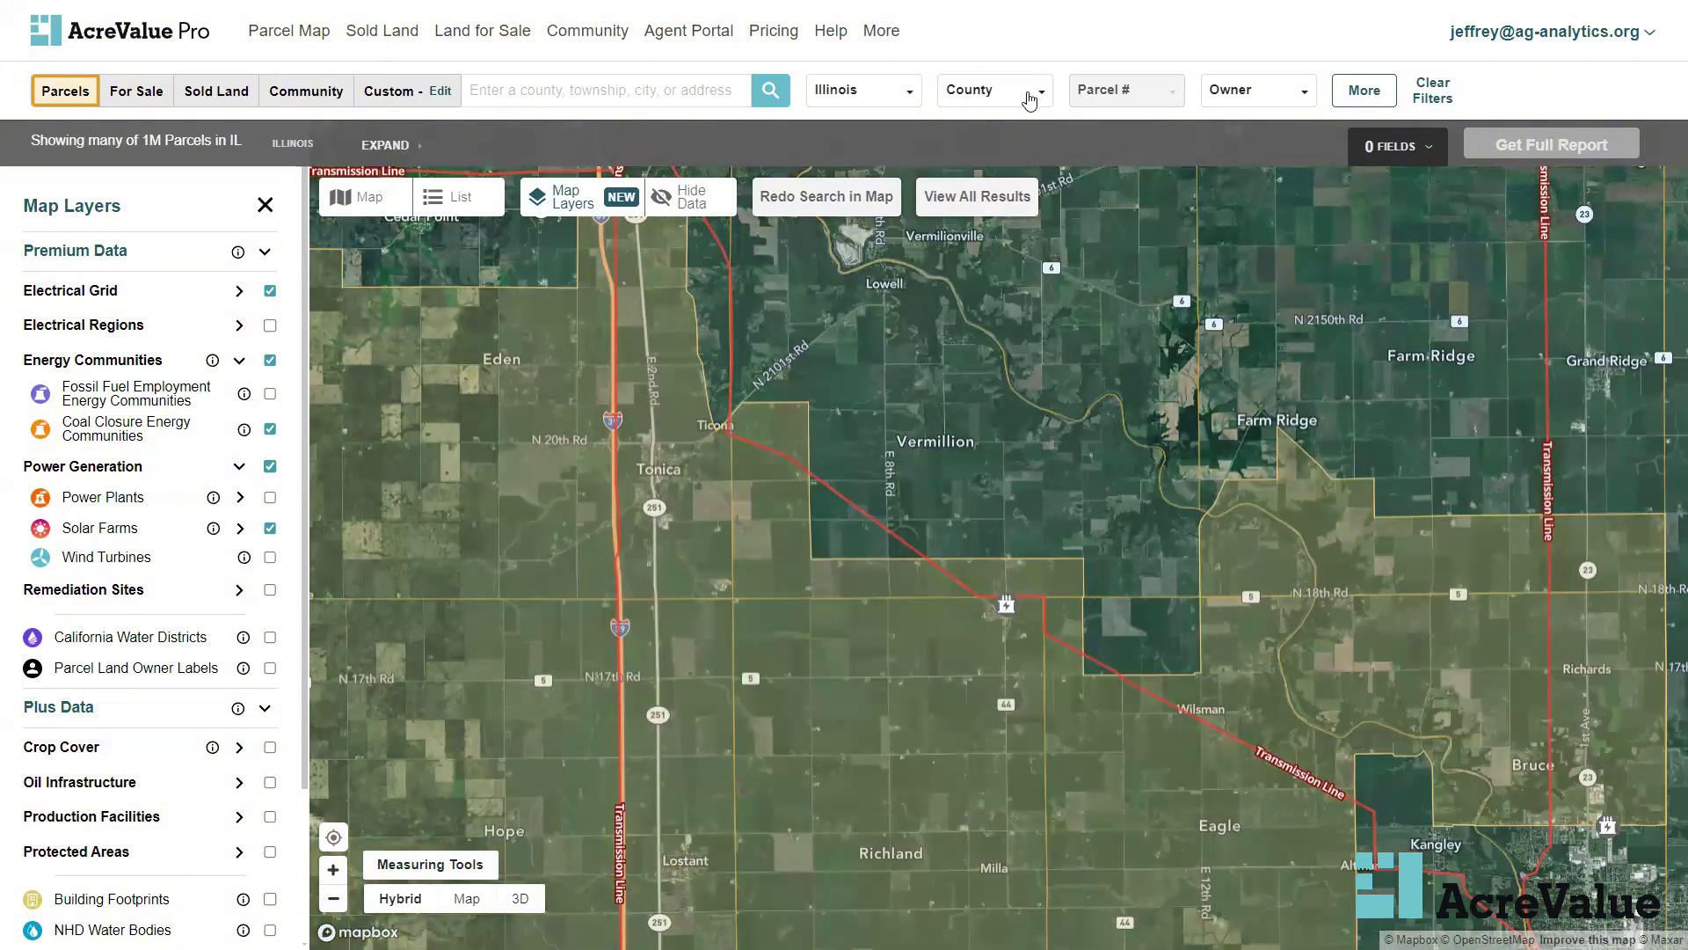
left_click(1030, 101)
type("la")
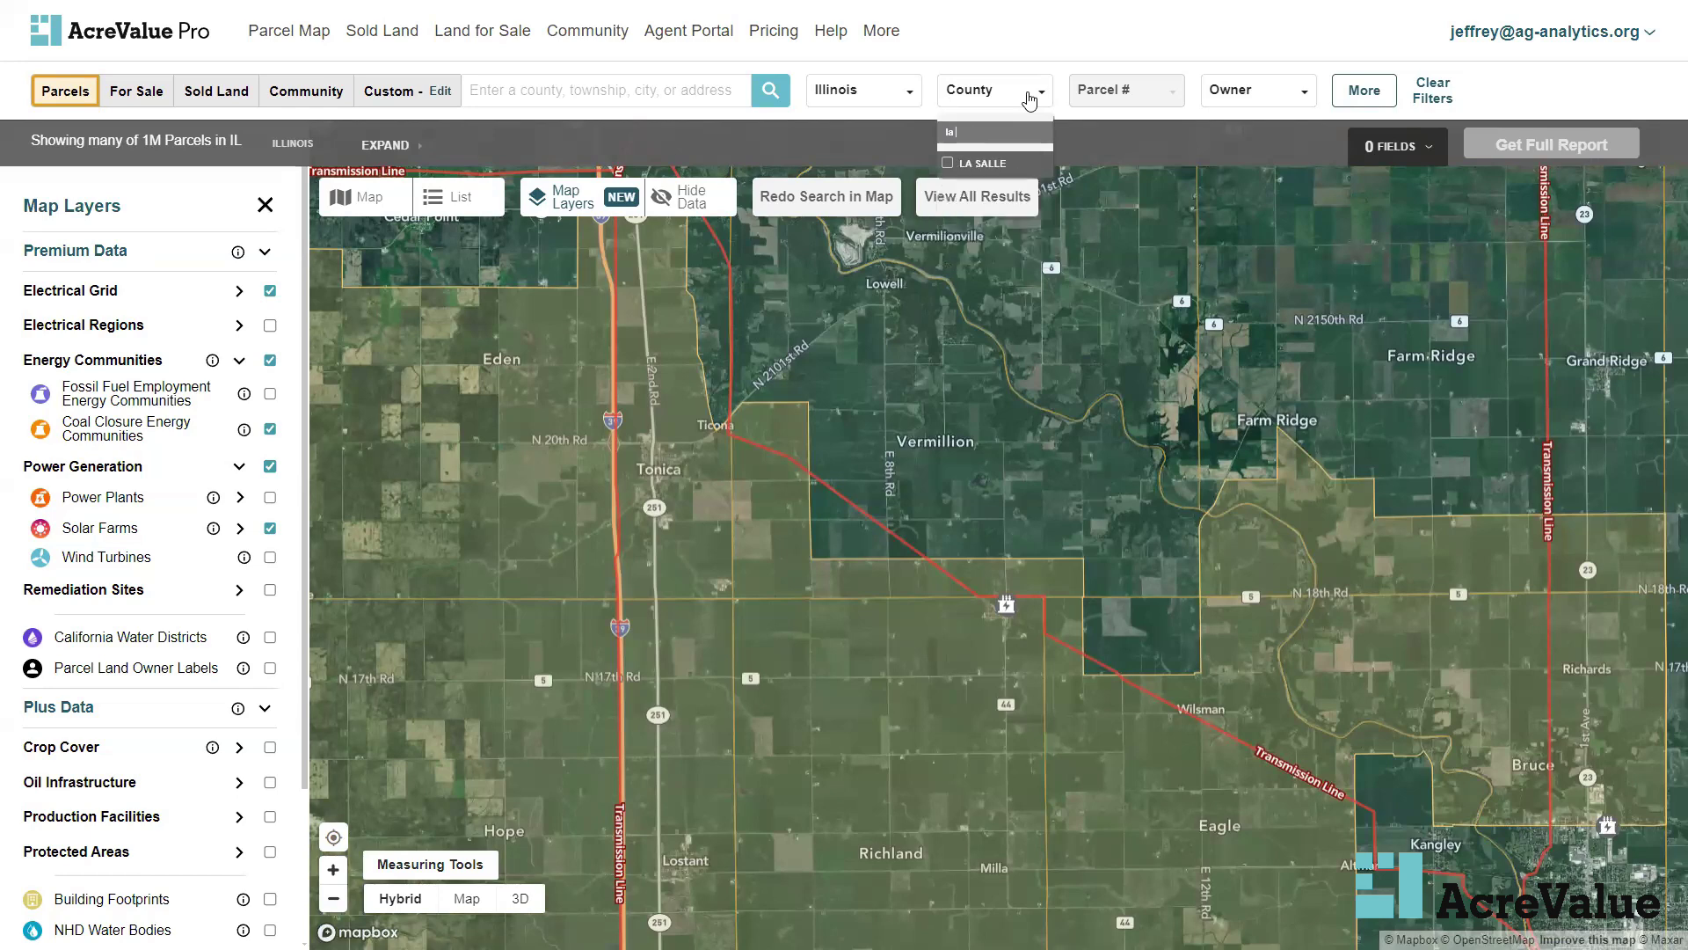
key("Return")
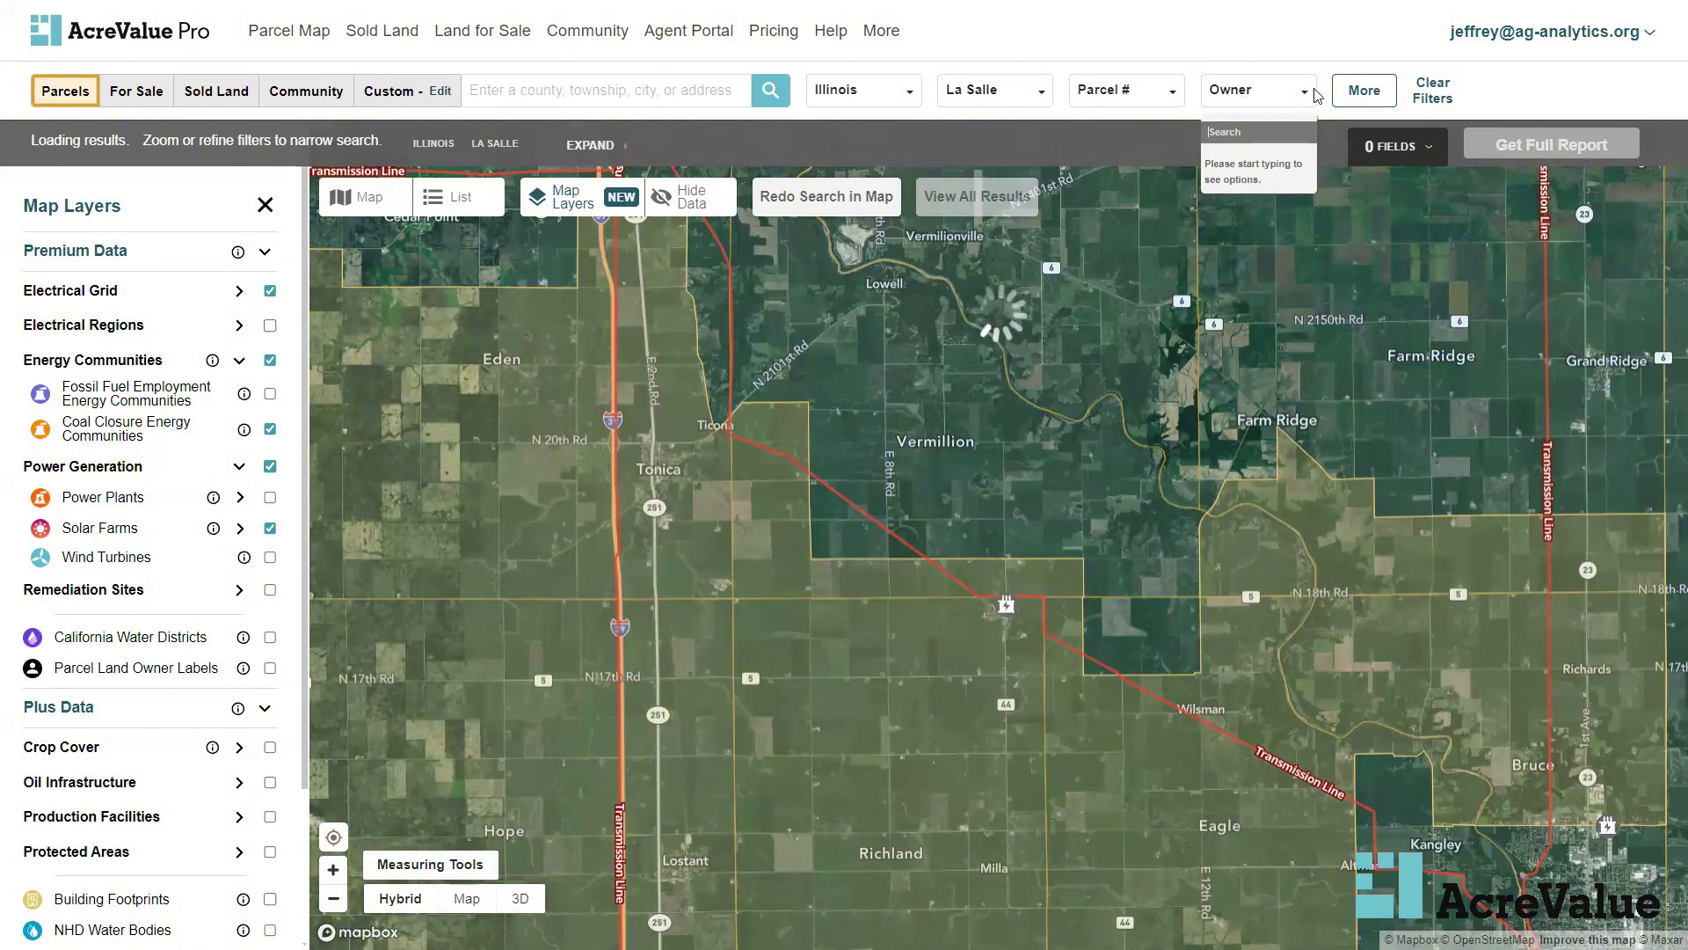
Open the additional parcel filters and set the size range to 20–60 acres
left_click(1347, 95)
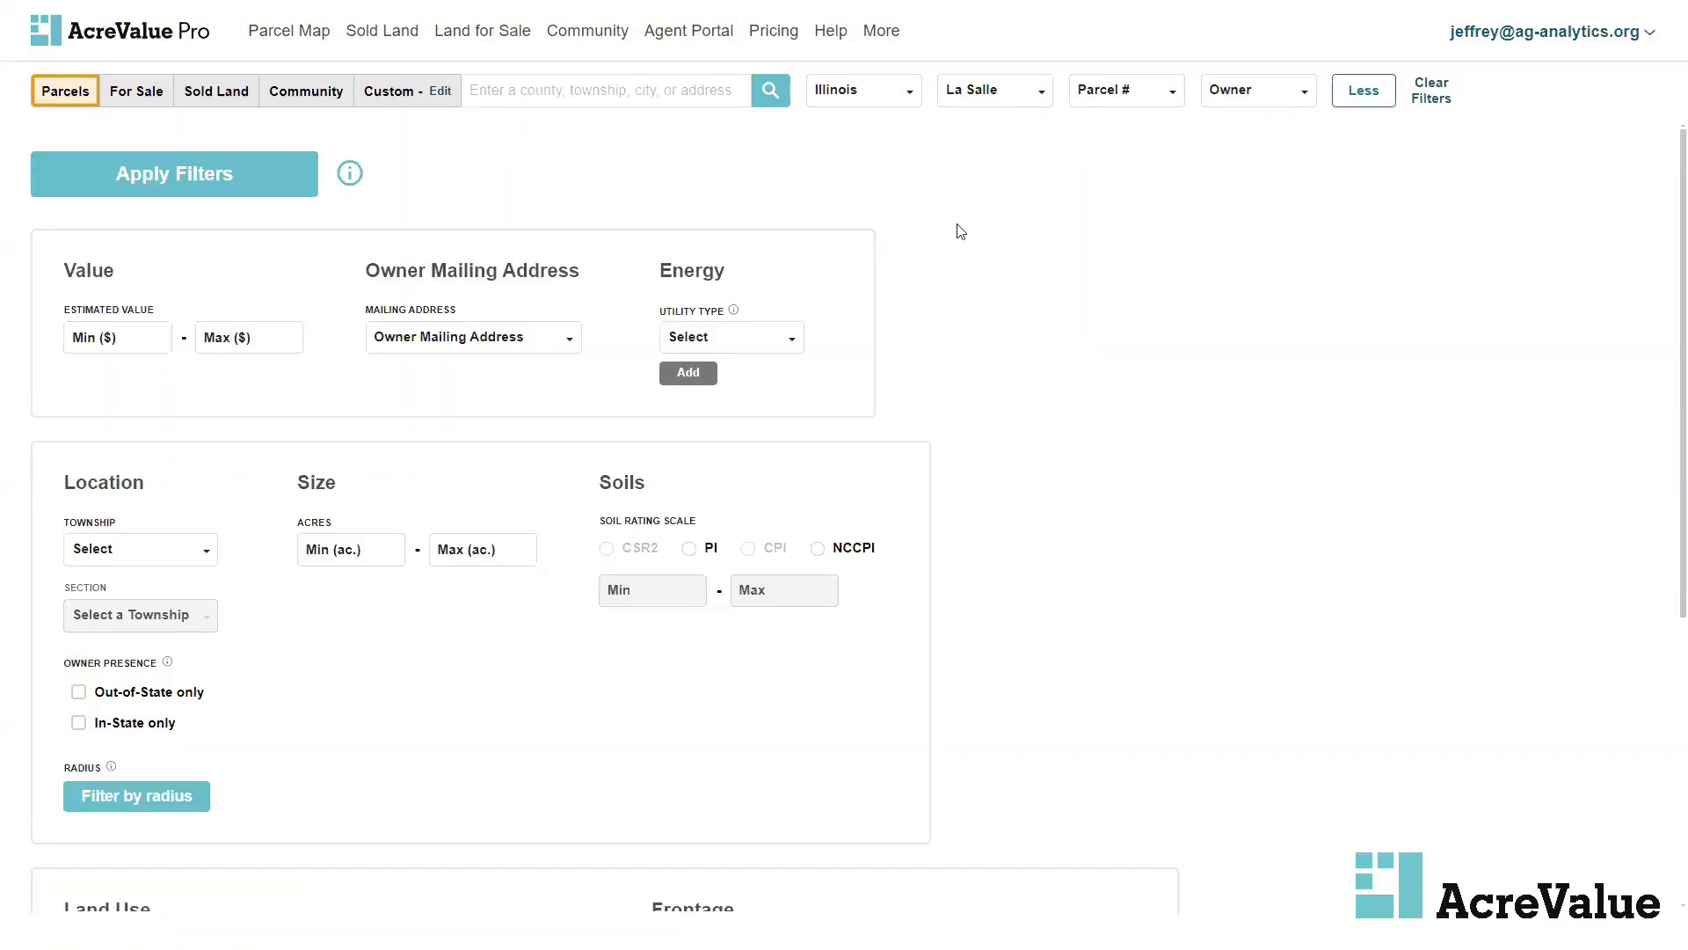
left_click(396, 540)
type("20")
key("Tab")
type("60")
Add a Substation utility filter with a maximum distance of 2 miles and apply the parcel filters
left_click(765, 348)
scroll(756, 422, "down", 2)
left_click(752, 418)
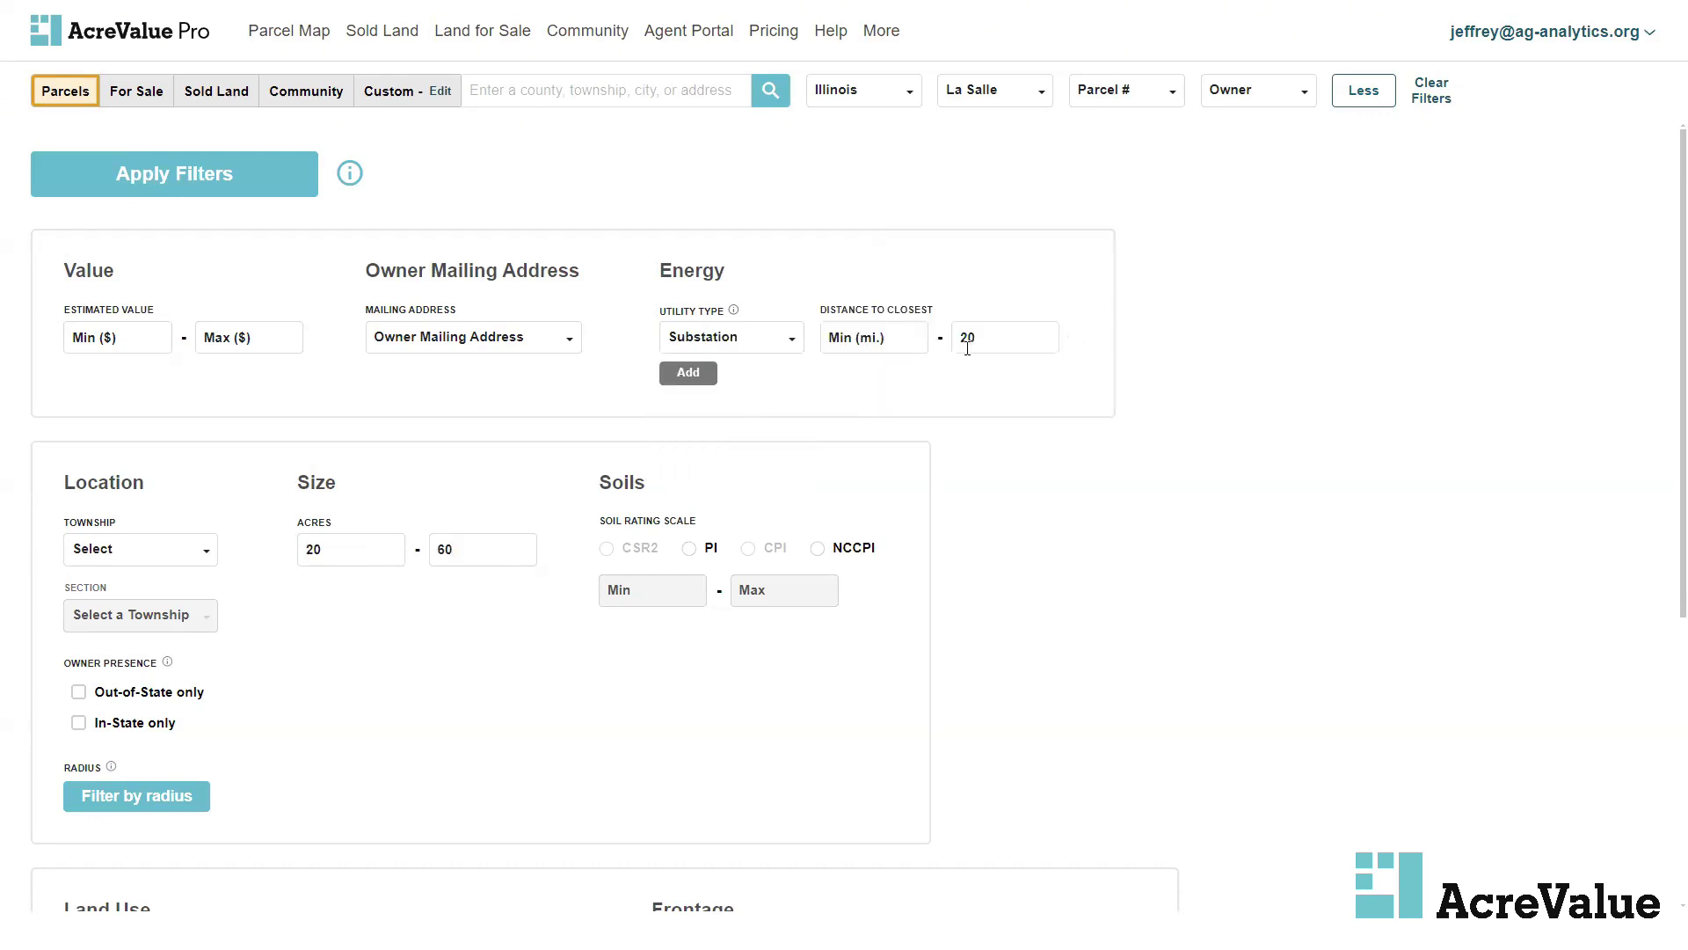
left_click_drag(978, 341, 971, 343)
key("BackSpace")
scroll(1040, 458, "down", 3)
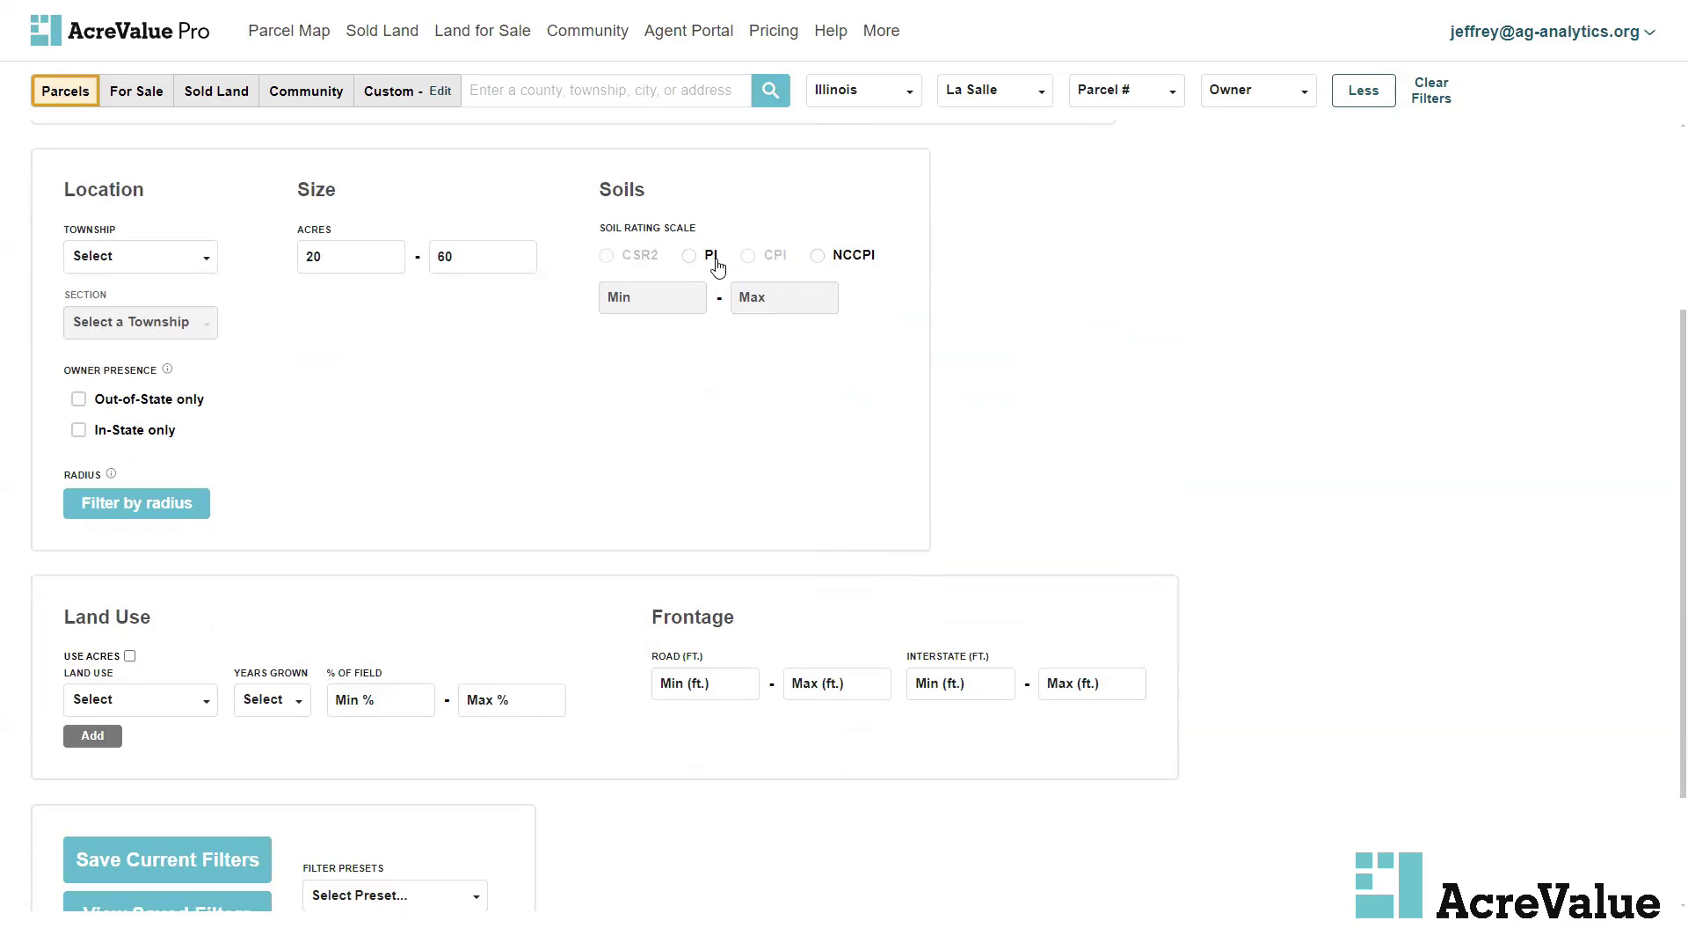
scroll(326, 423, "up", 3)
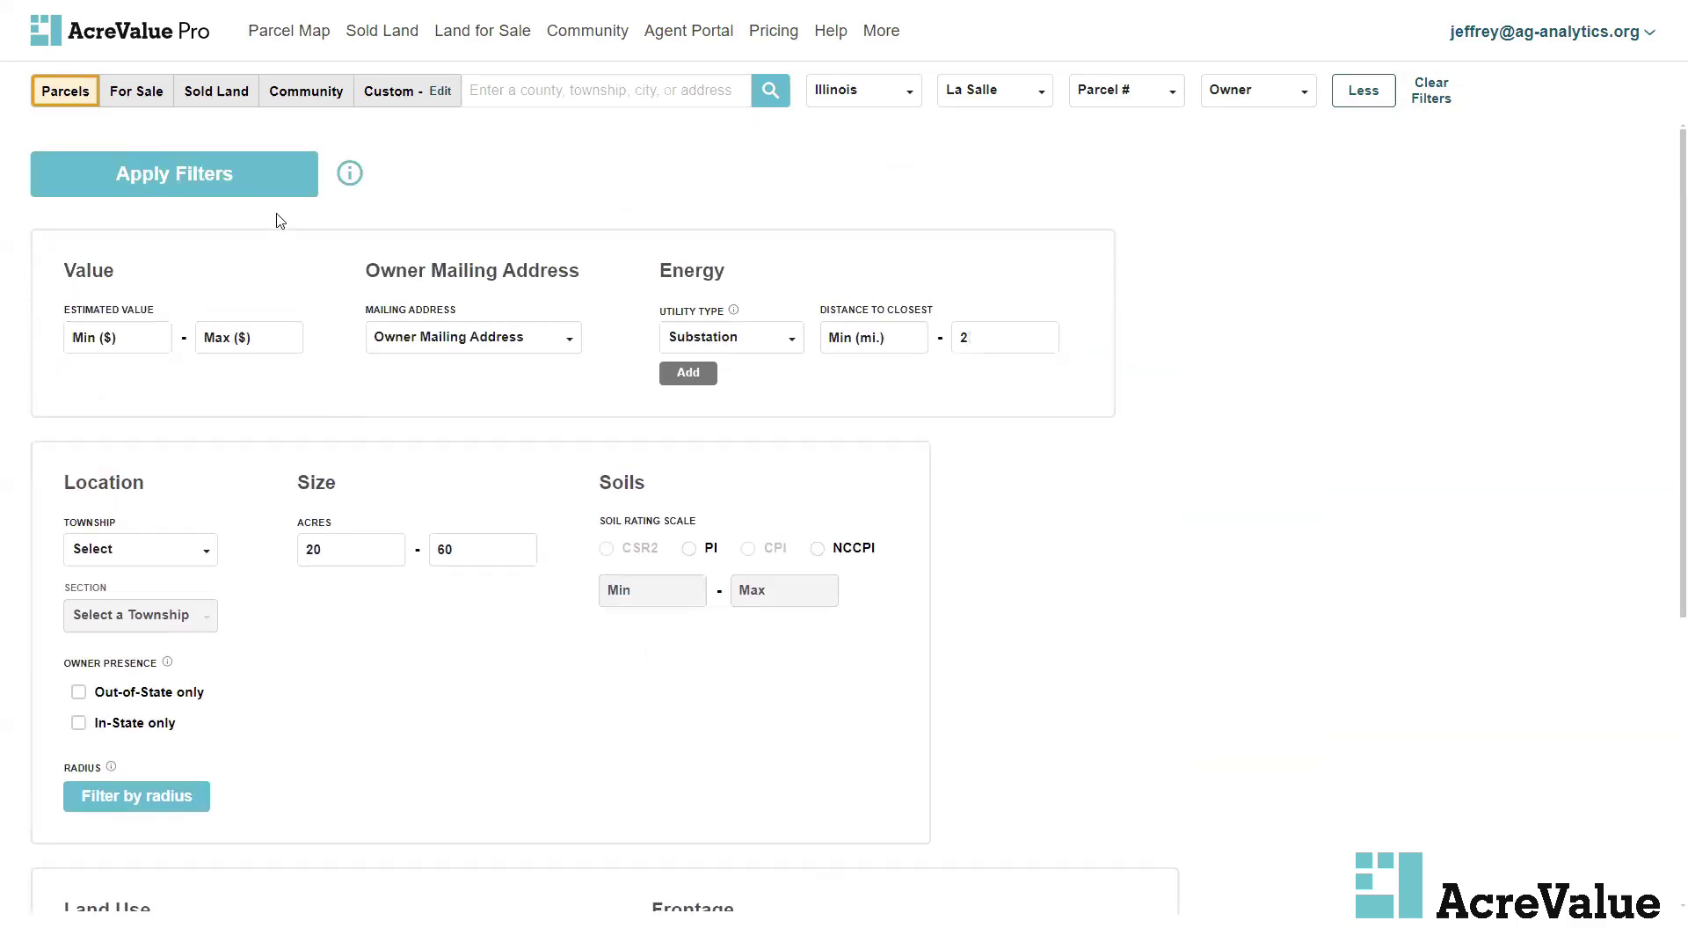
left_click(264, 178)
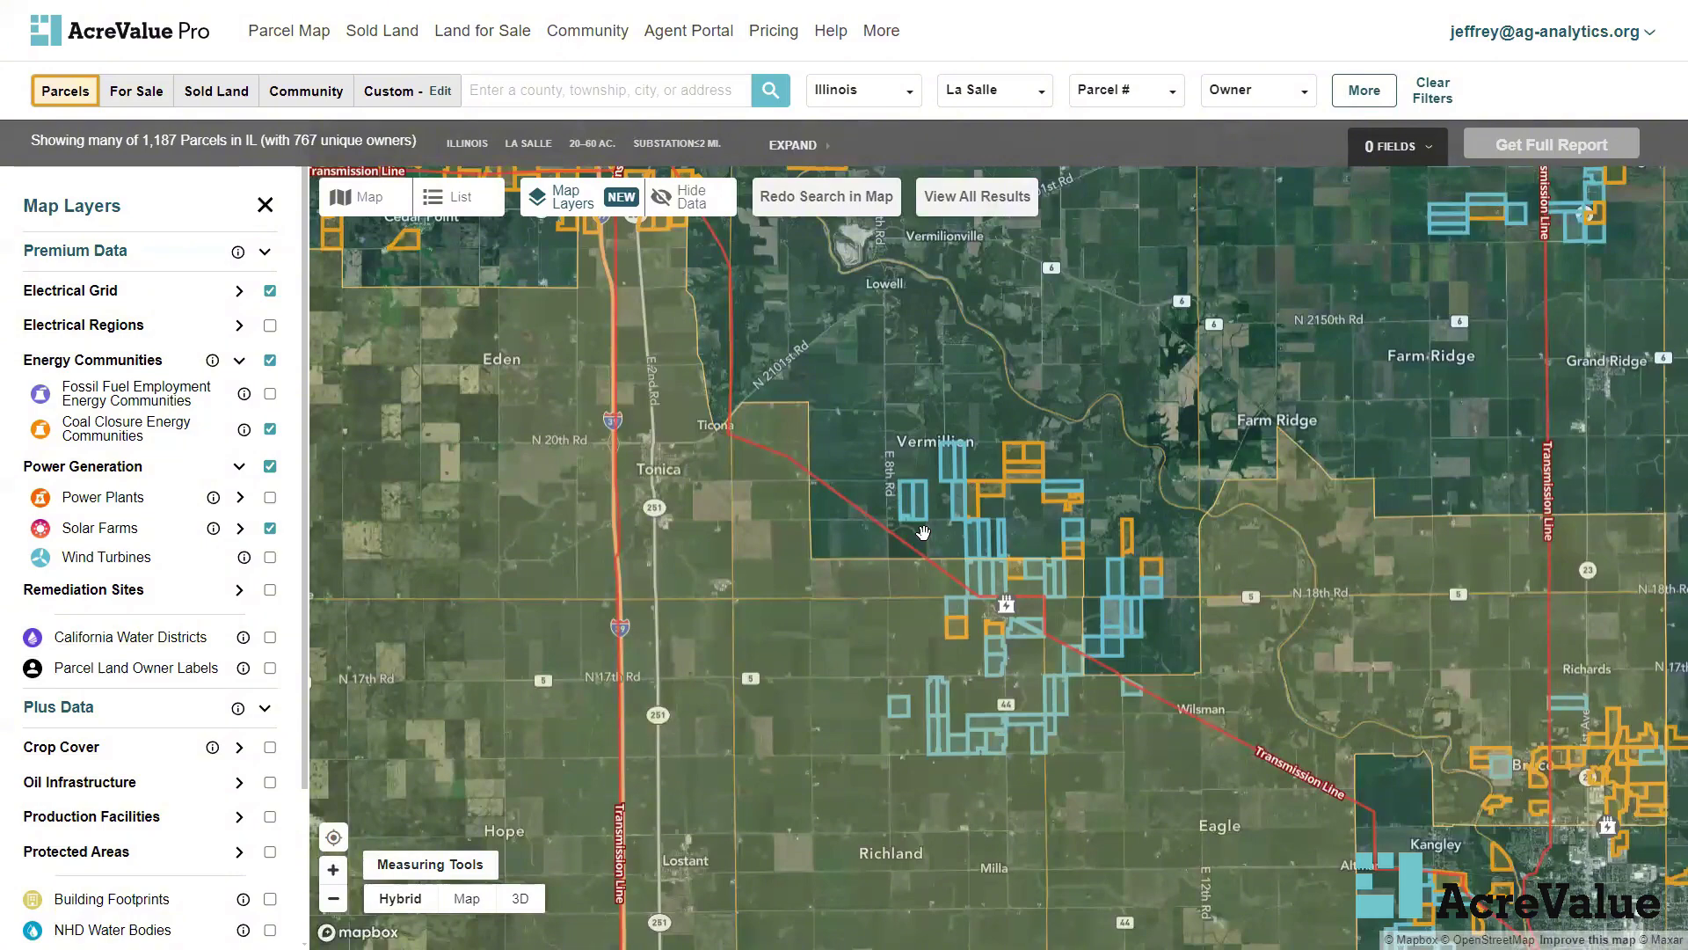
Turn on the Parcel Land Owner Labels layer for the filtered parcels around Leonore
scroll(915, 607, "up", 3)
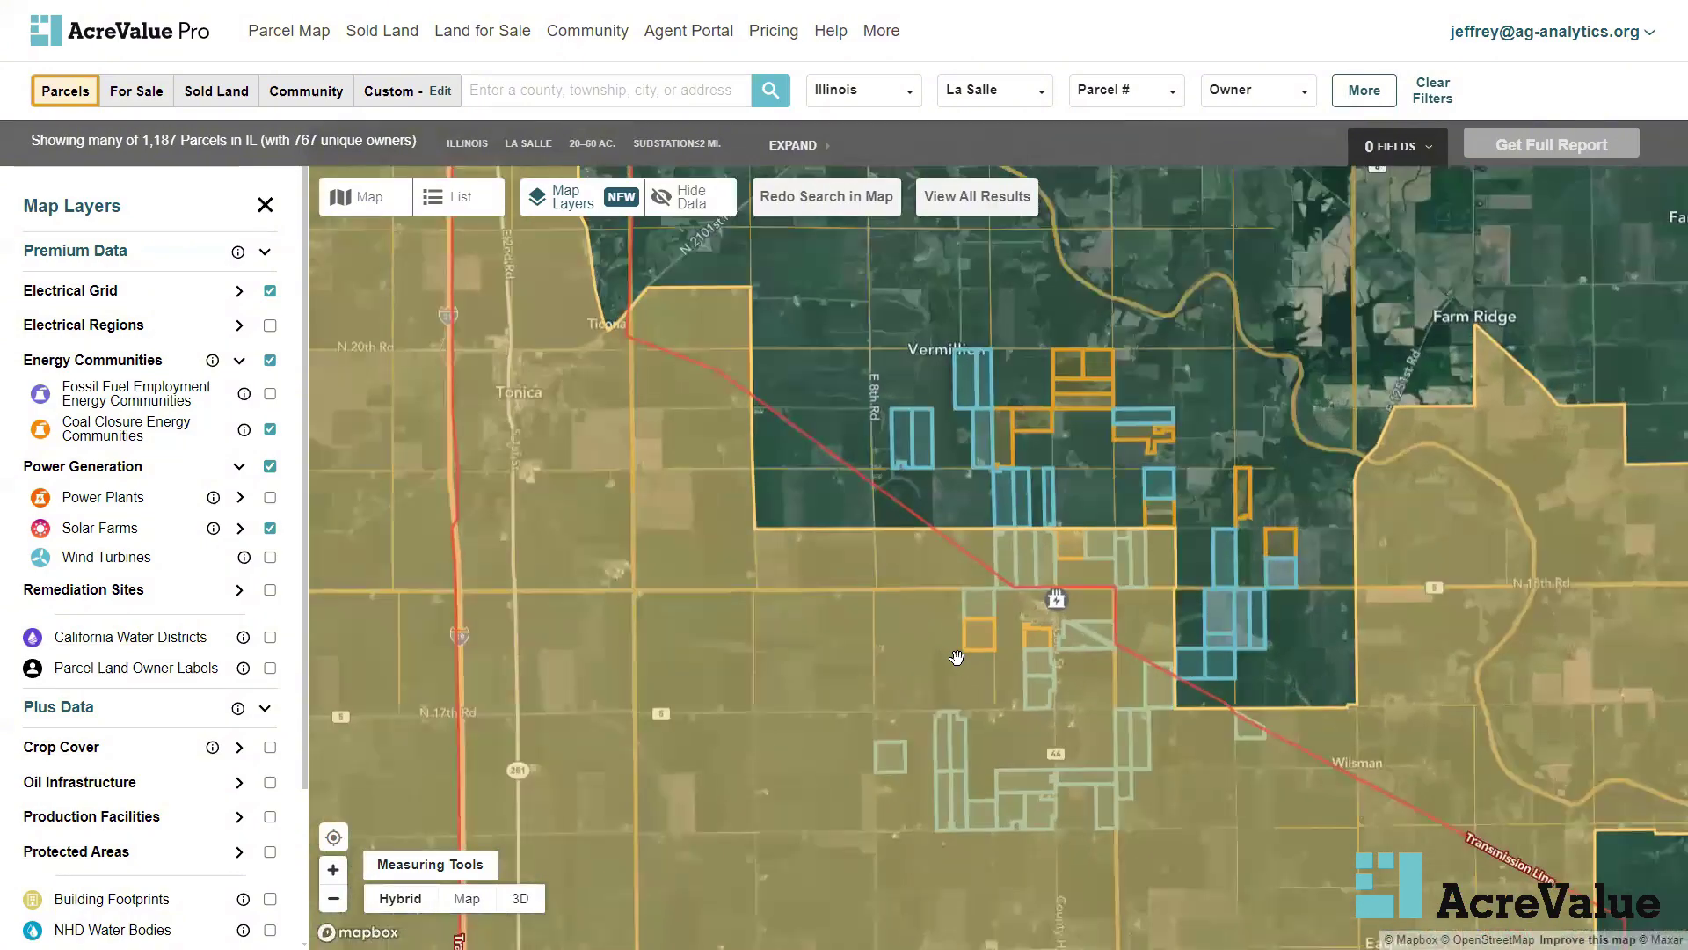
scroll(956, 658, "up", 3)
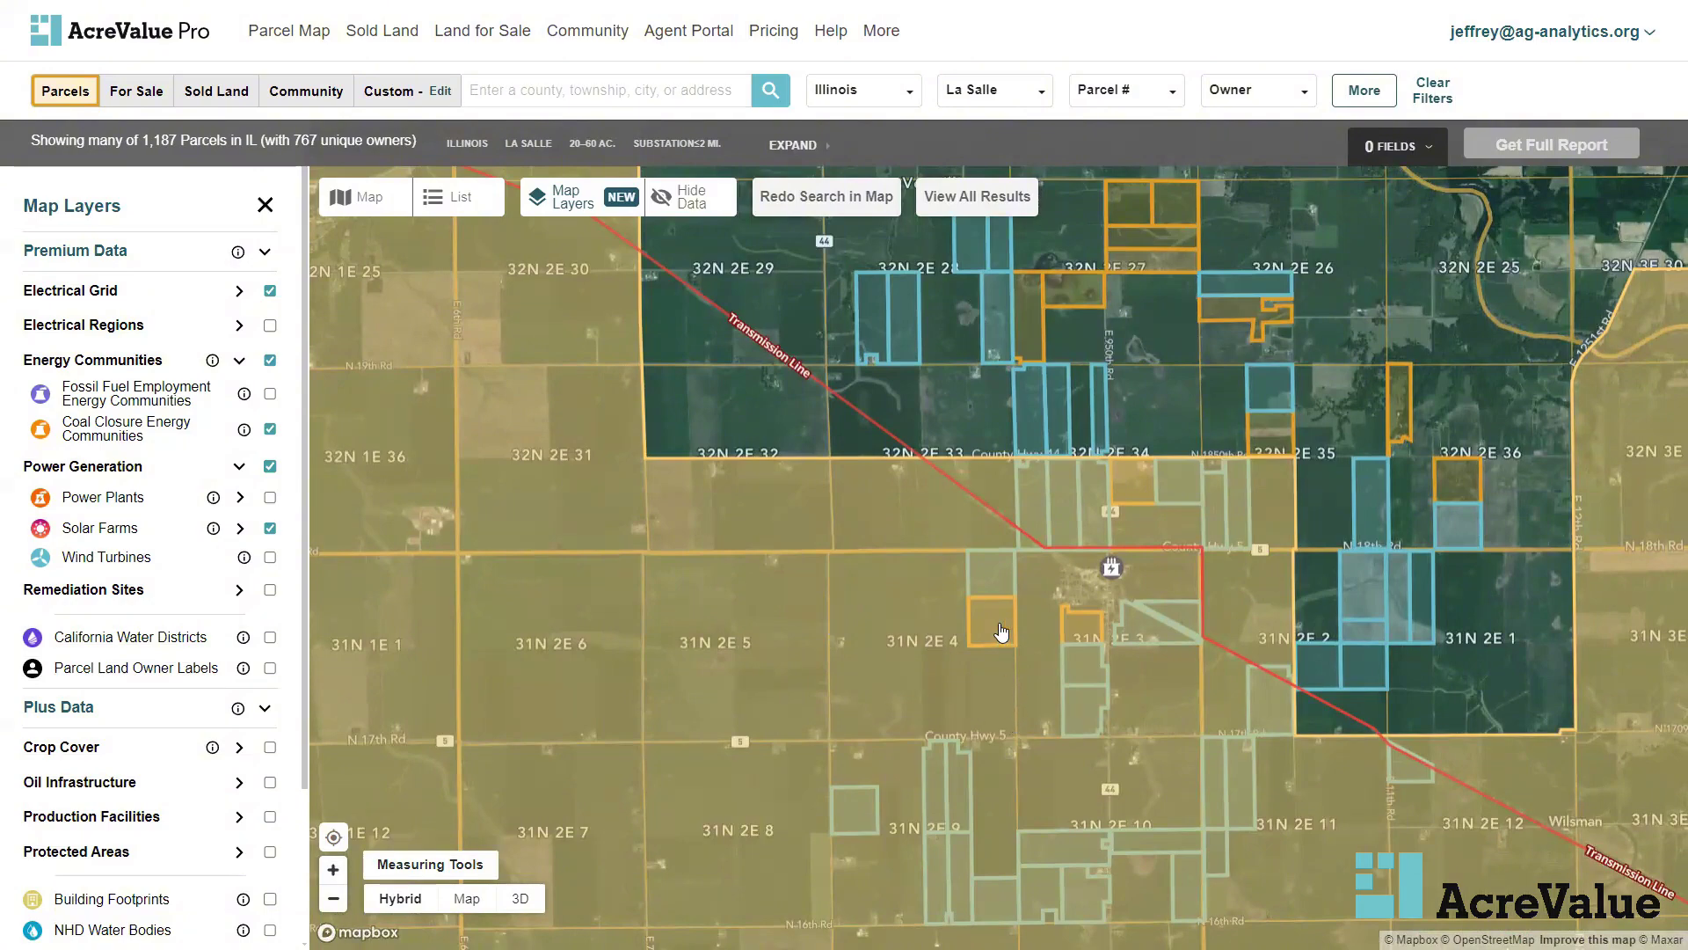
left_click_drag(1000, 697, 956, 519)
scroll(955, 584, "up", 3)
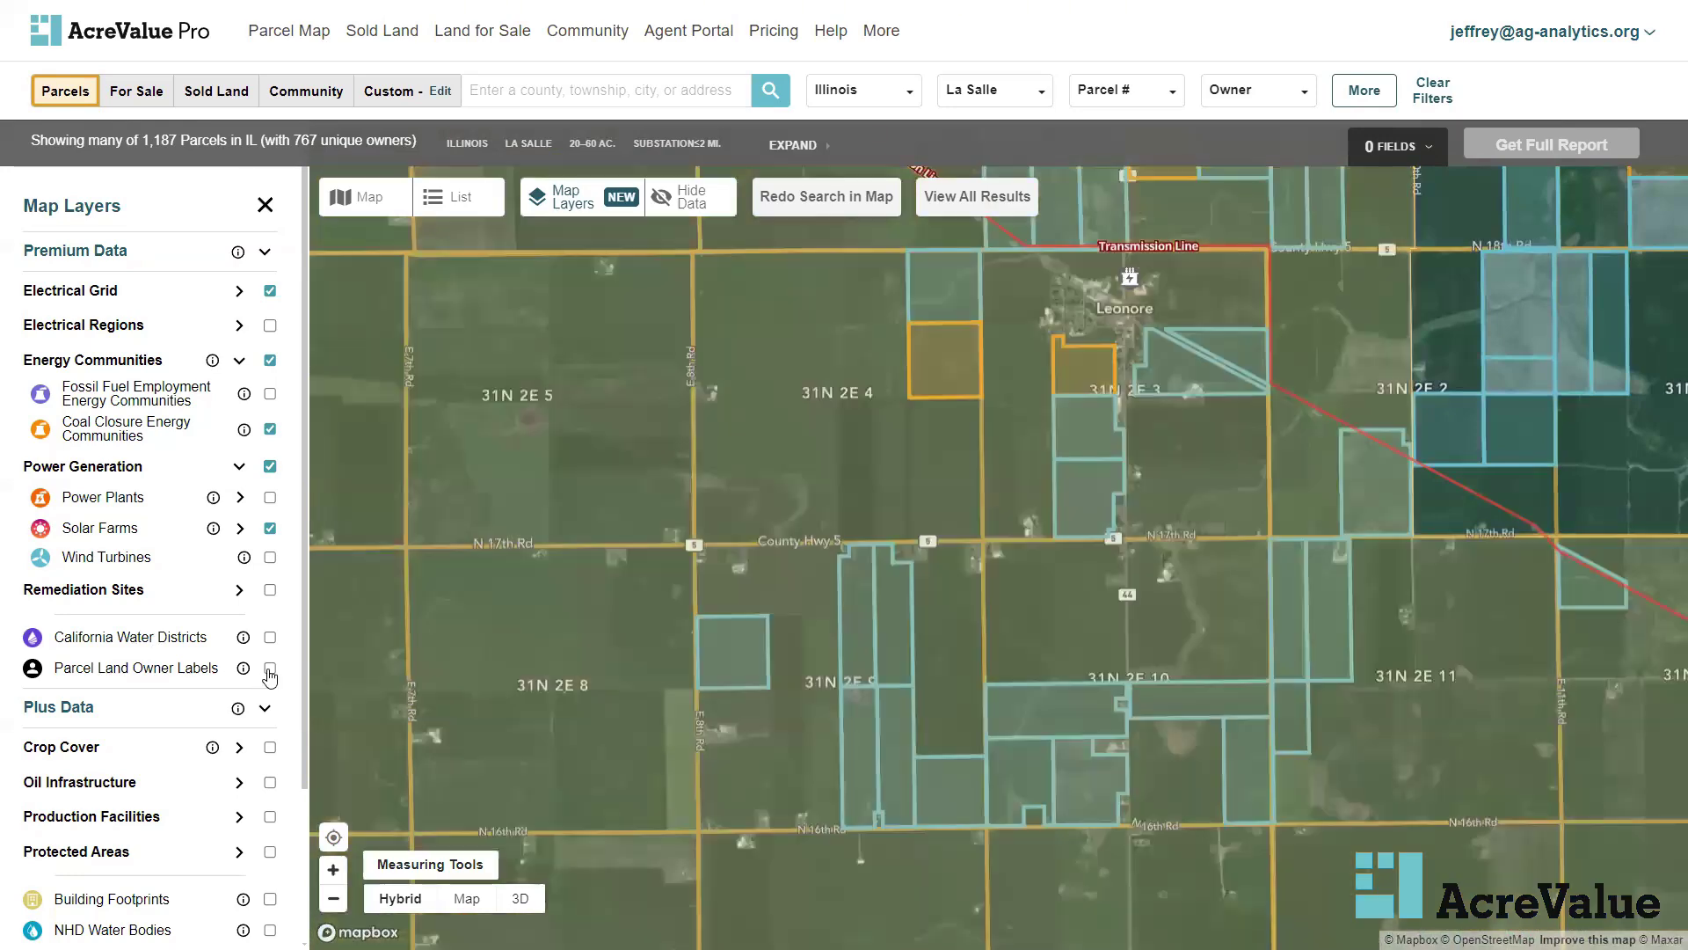
left_click(270, 668)
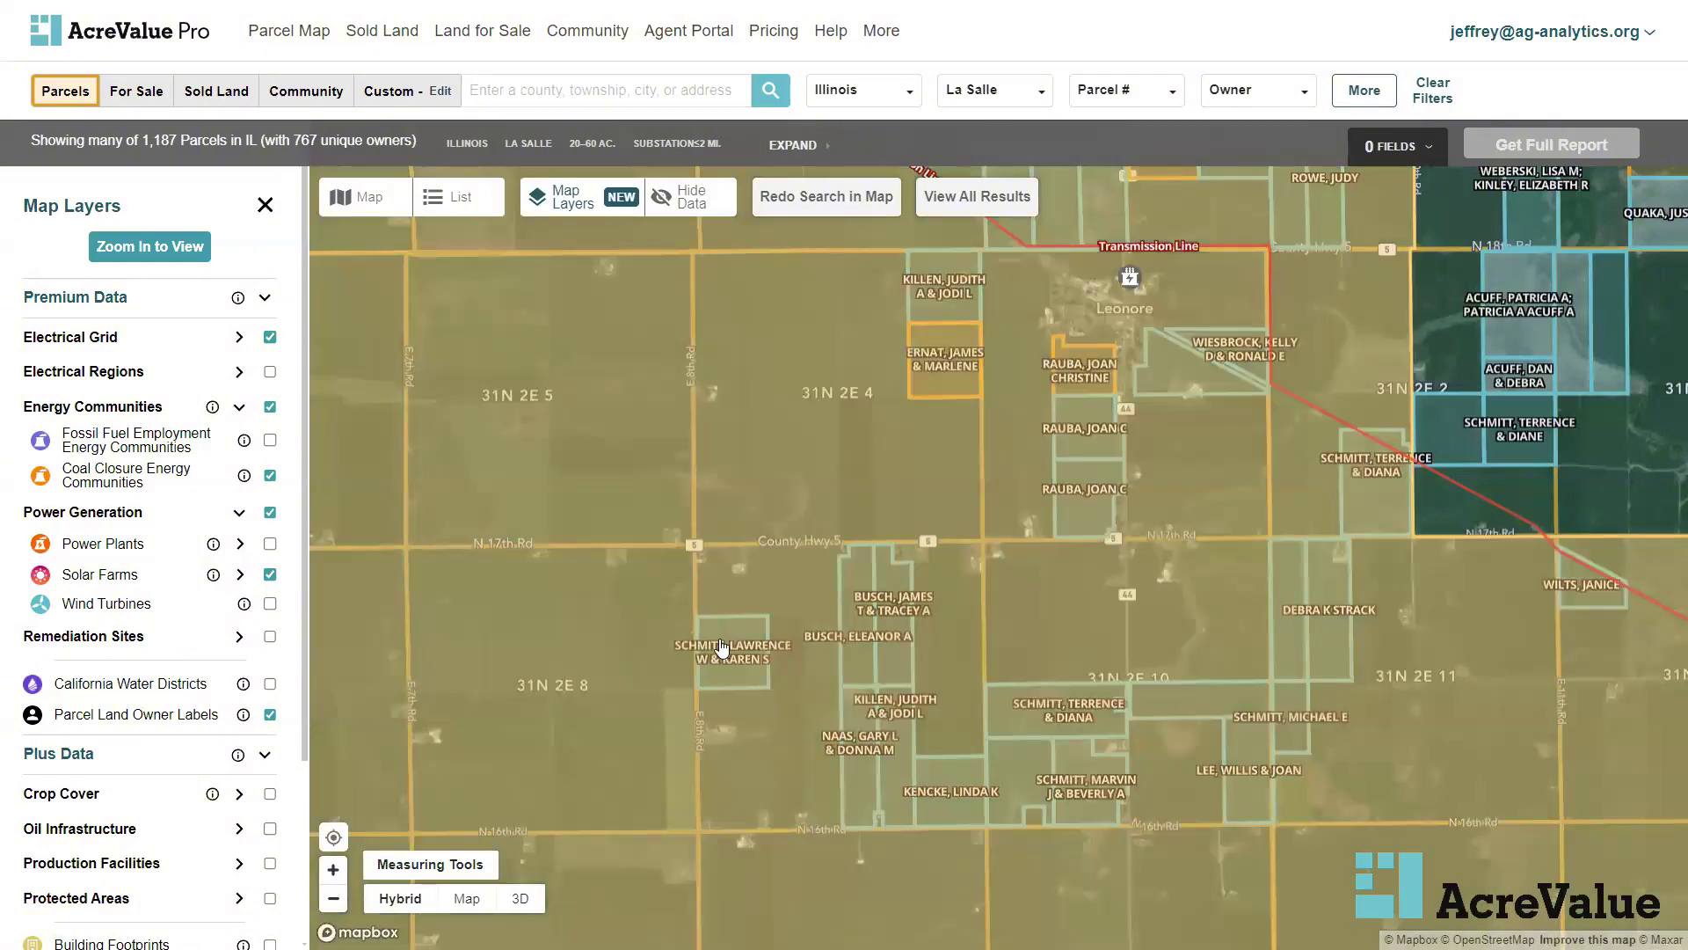
Check the coal closure energy community details at the isolated filtered parcel southwest of Leonore
left_click(722, 648)
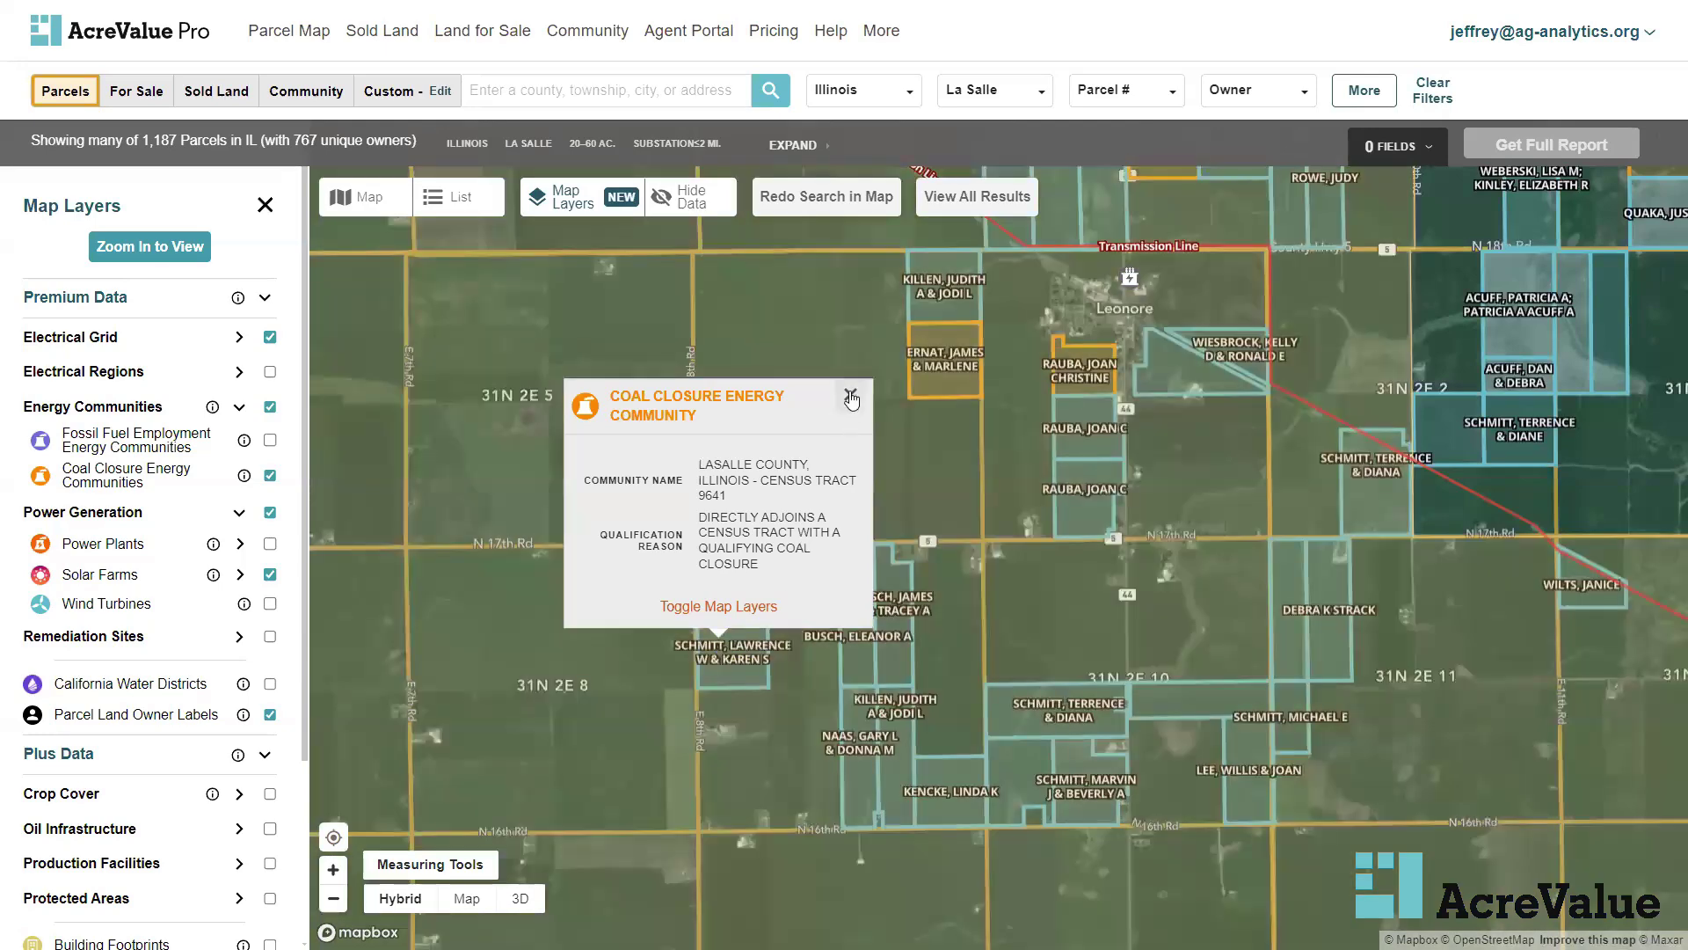
left_click(851, 398)
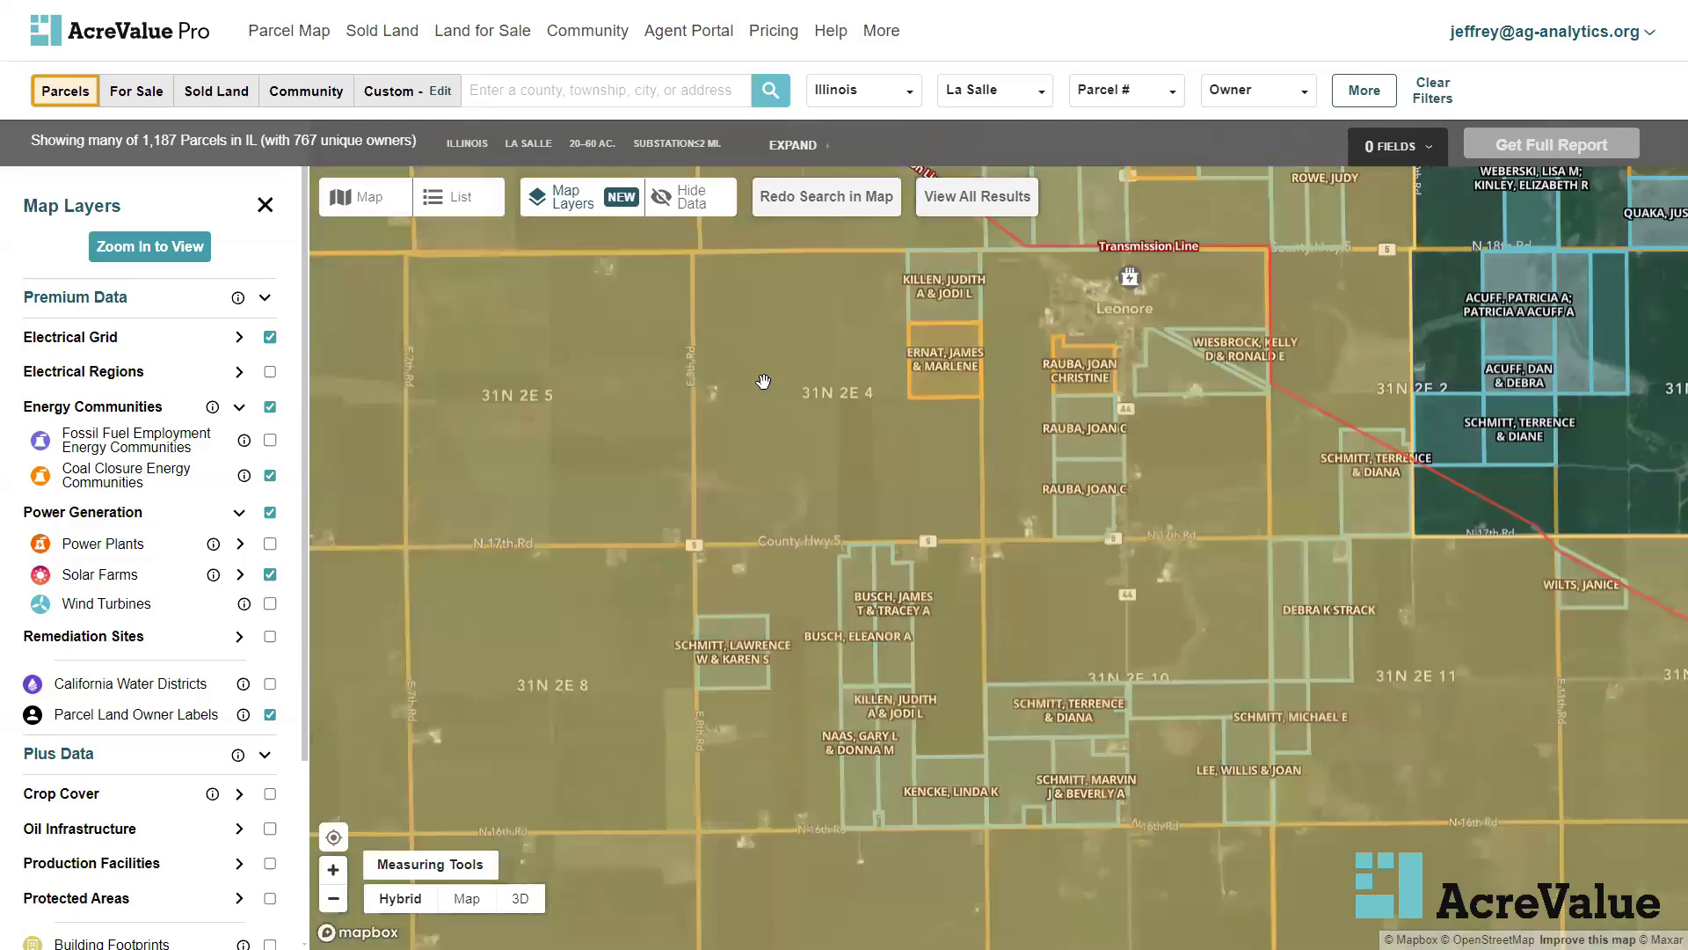
left_click_drag(761, 381, 1014, 445)
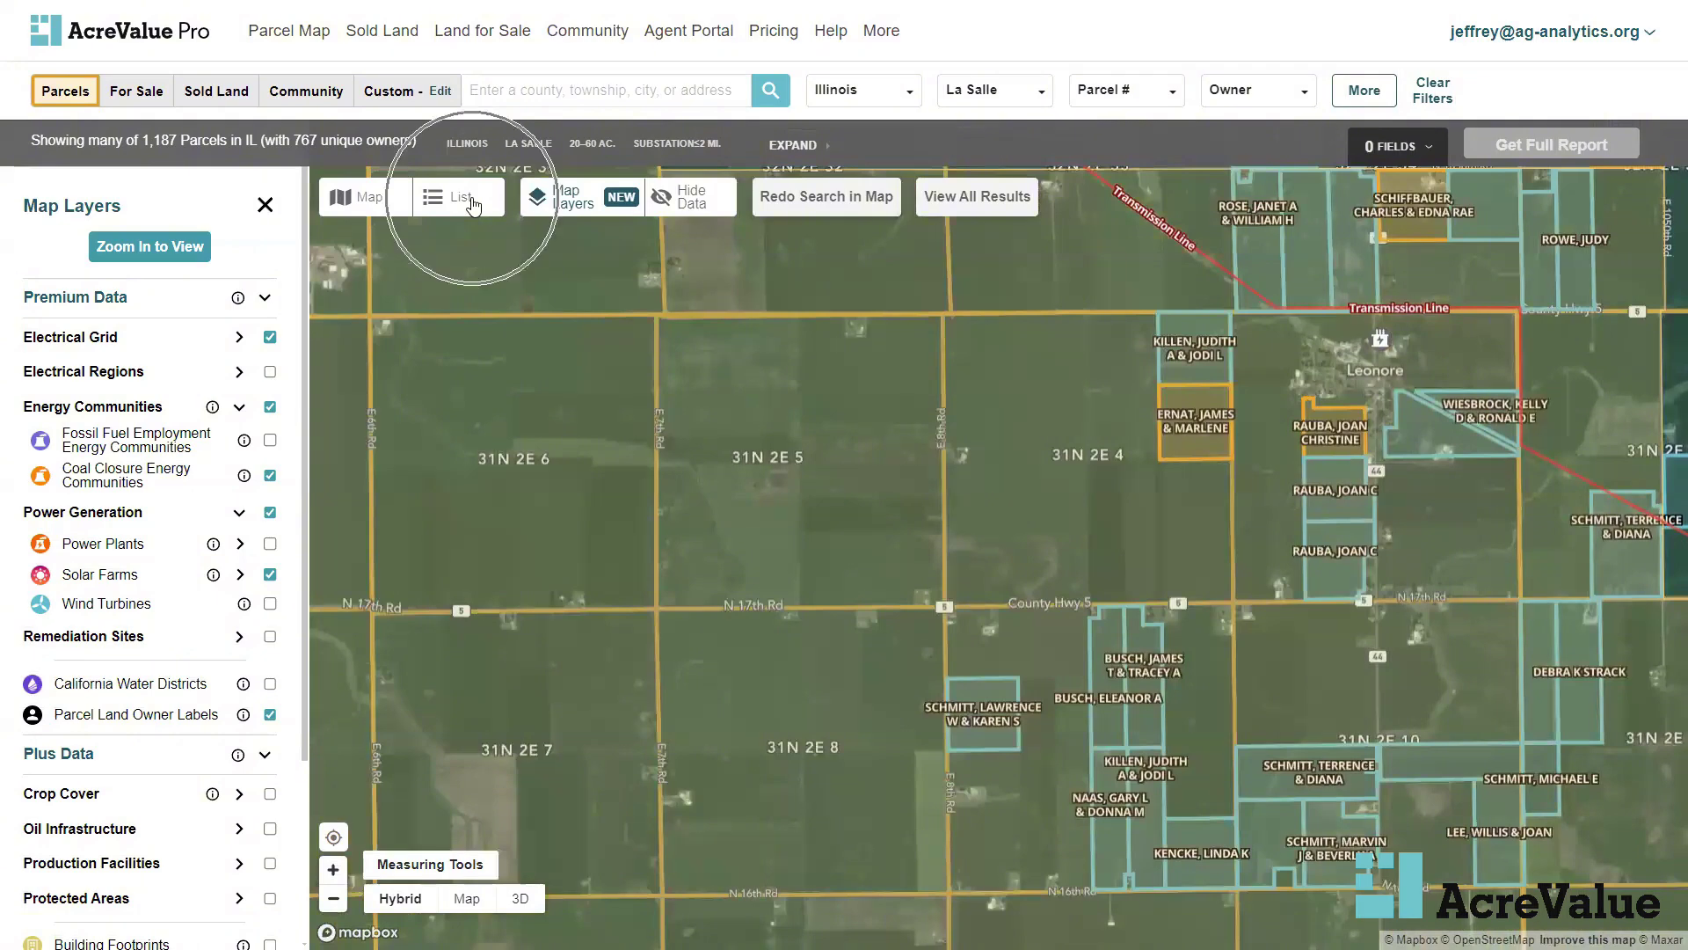
Show the filtered parcels as a list beside an enlarged map centred on Leonore and sort them by owner name
left_click(473, 202)
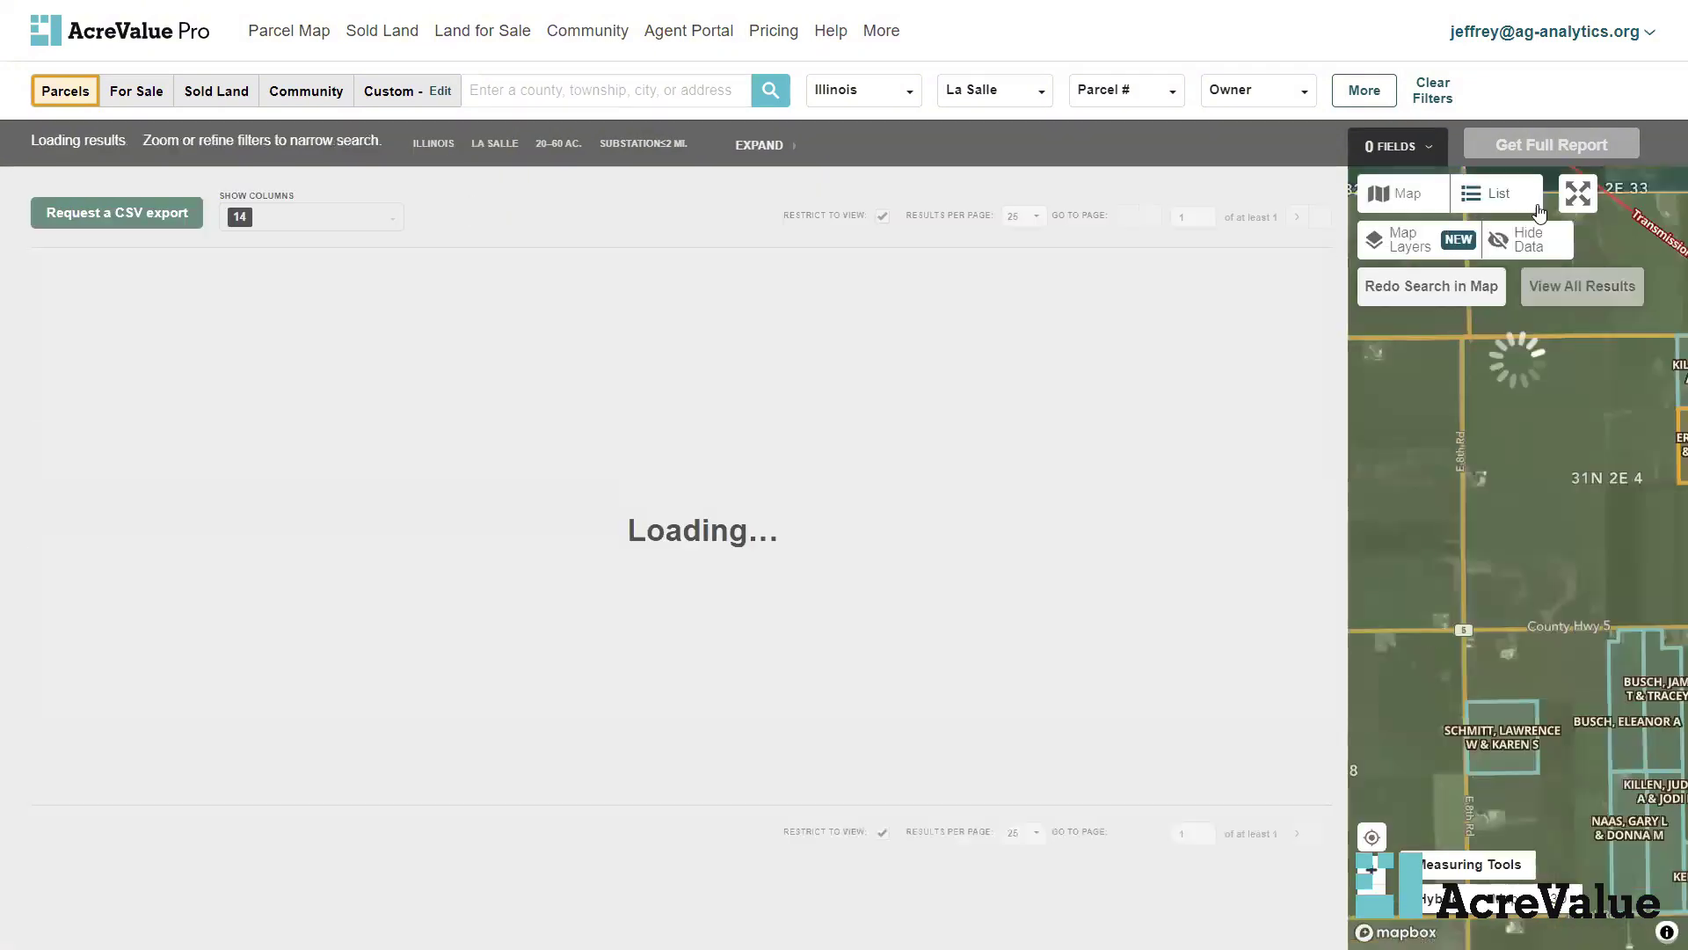
left_click(1568, 201)
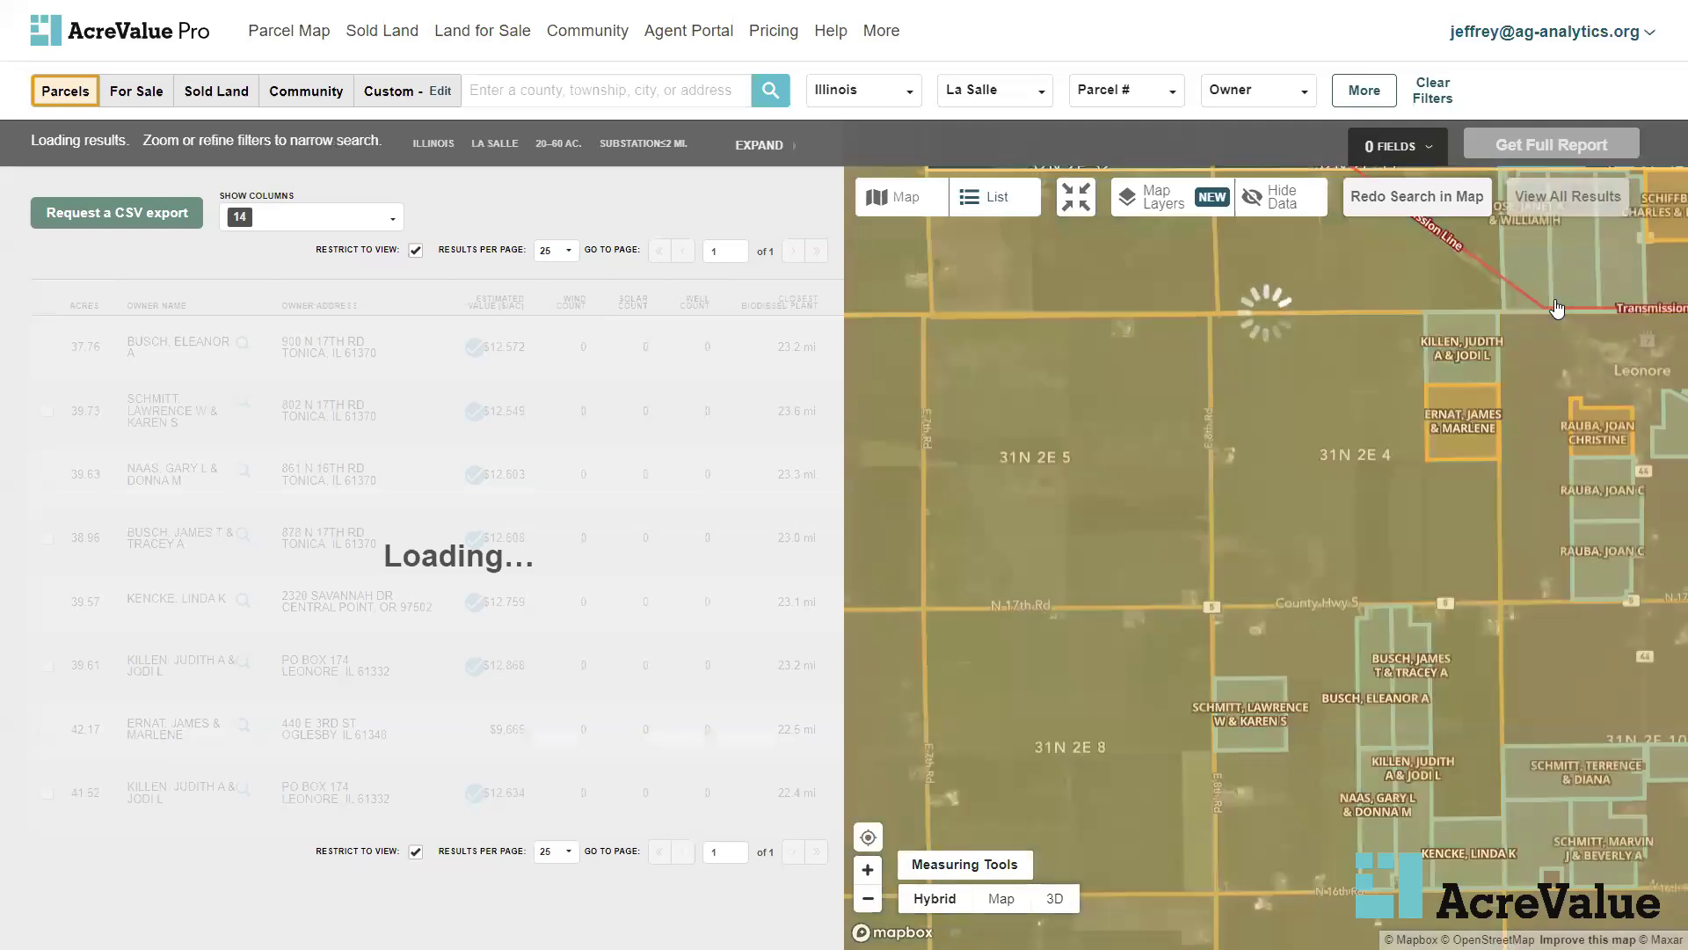
mouse_move(1574, 351)
left_click_drag(1550, 343, 1309, 373)
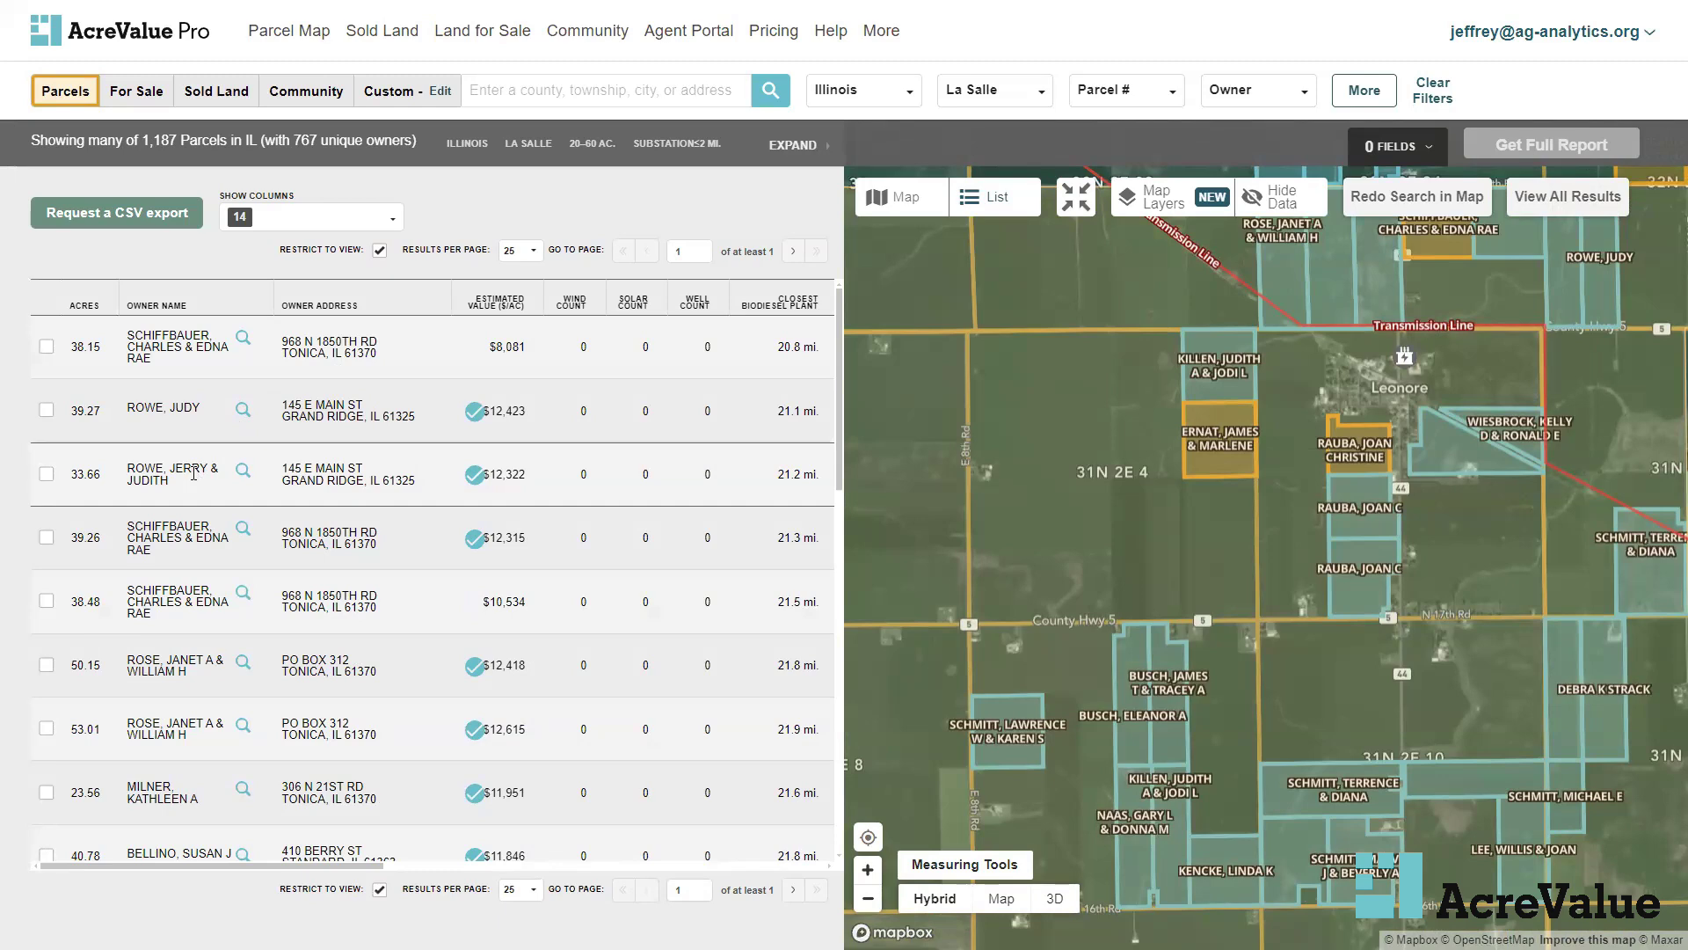
left_click(203, 307)
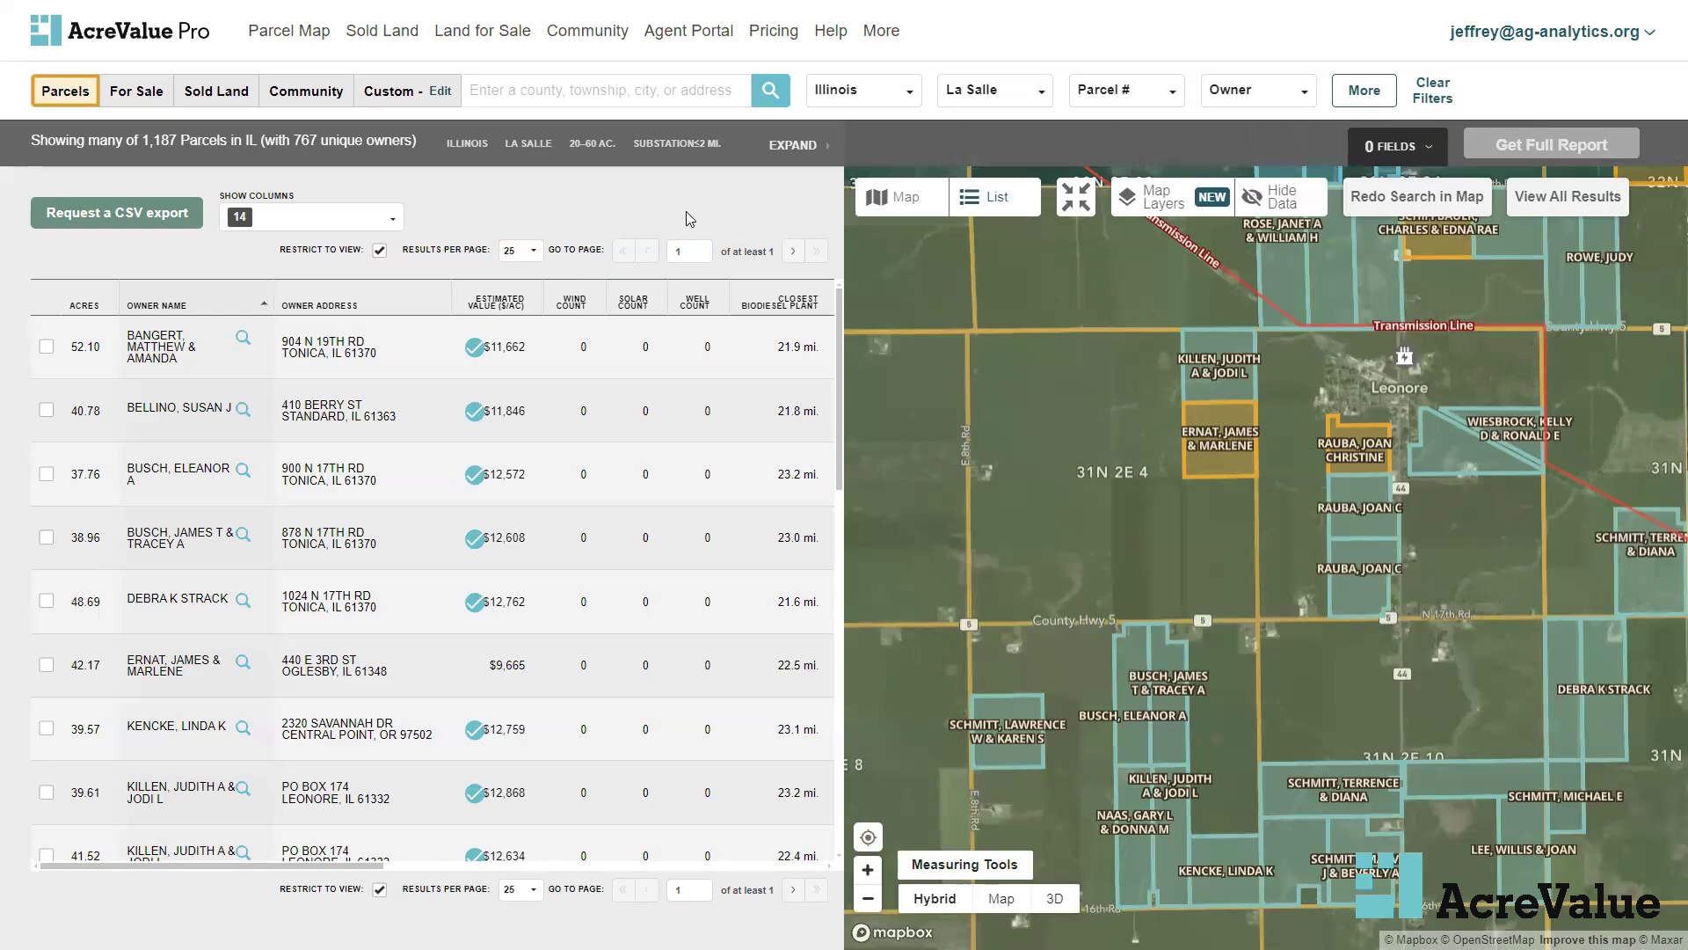
Clear all parcel filters and return to the full map view
left_click(1430, 92)
left_click(986, 581)
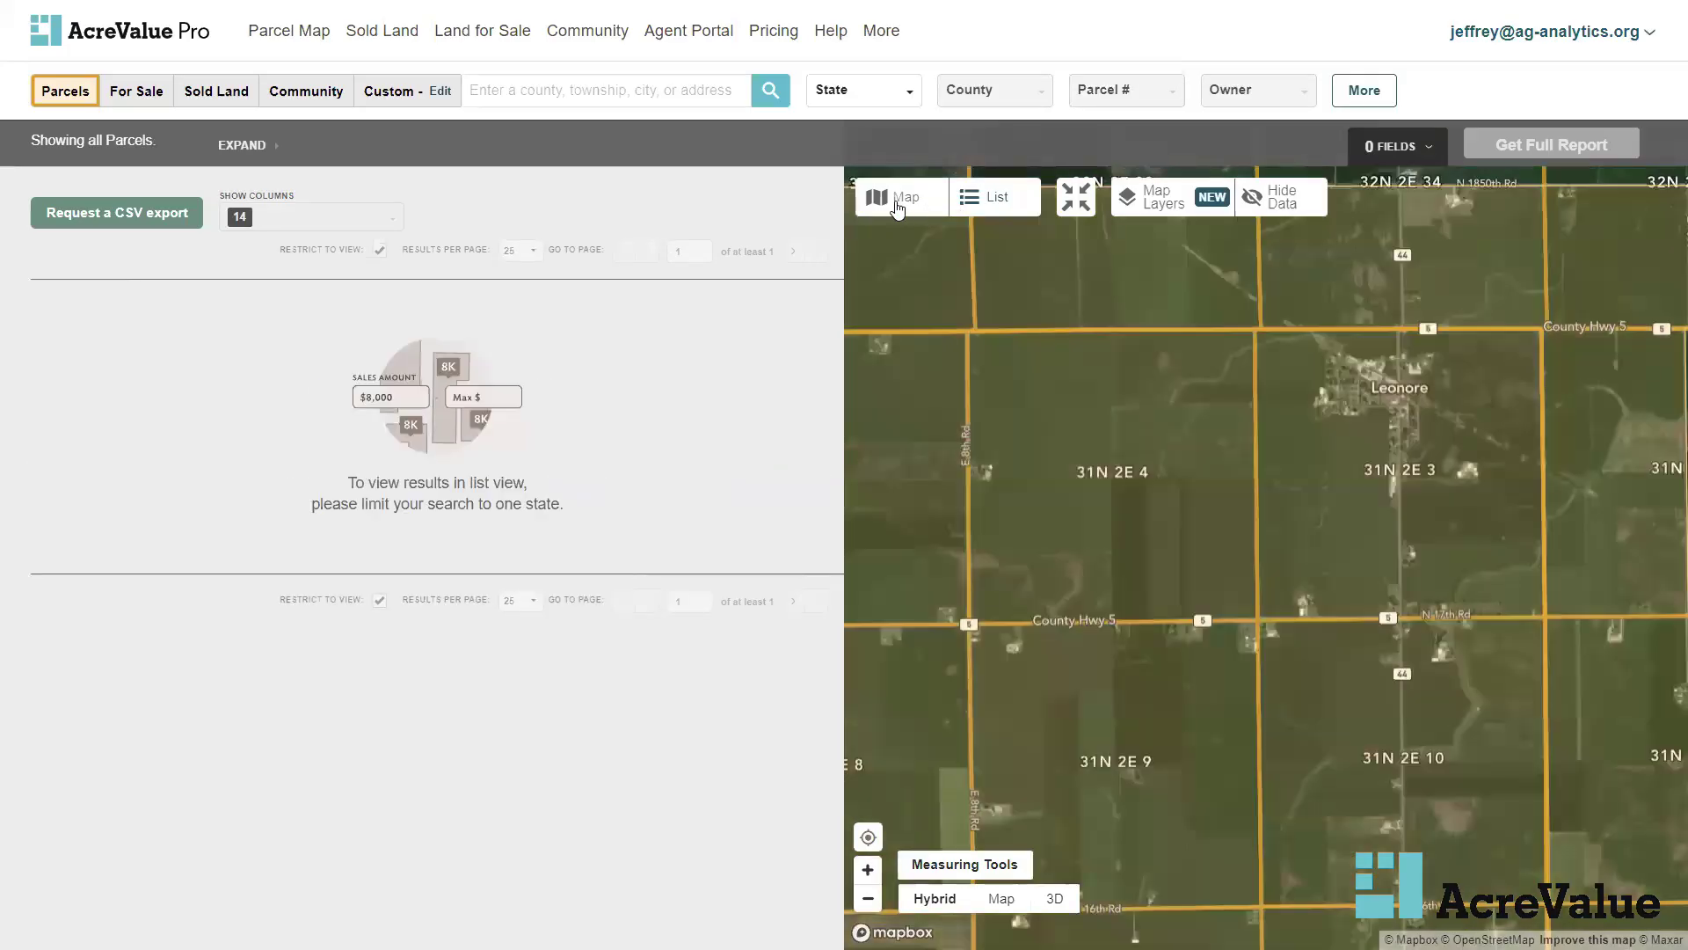
left_click(897, 201)
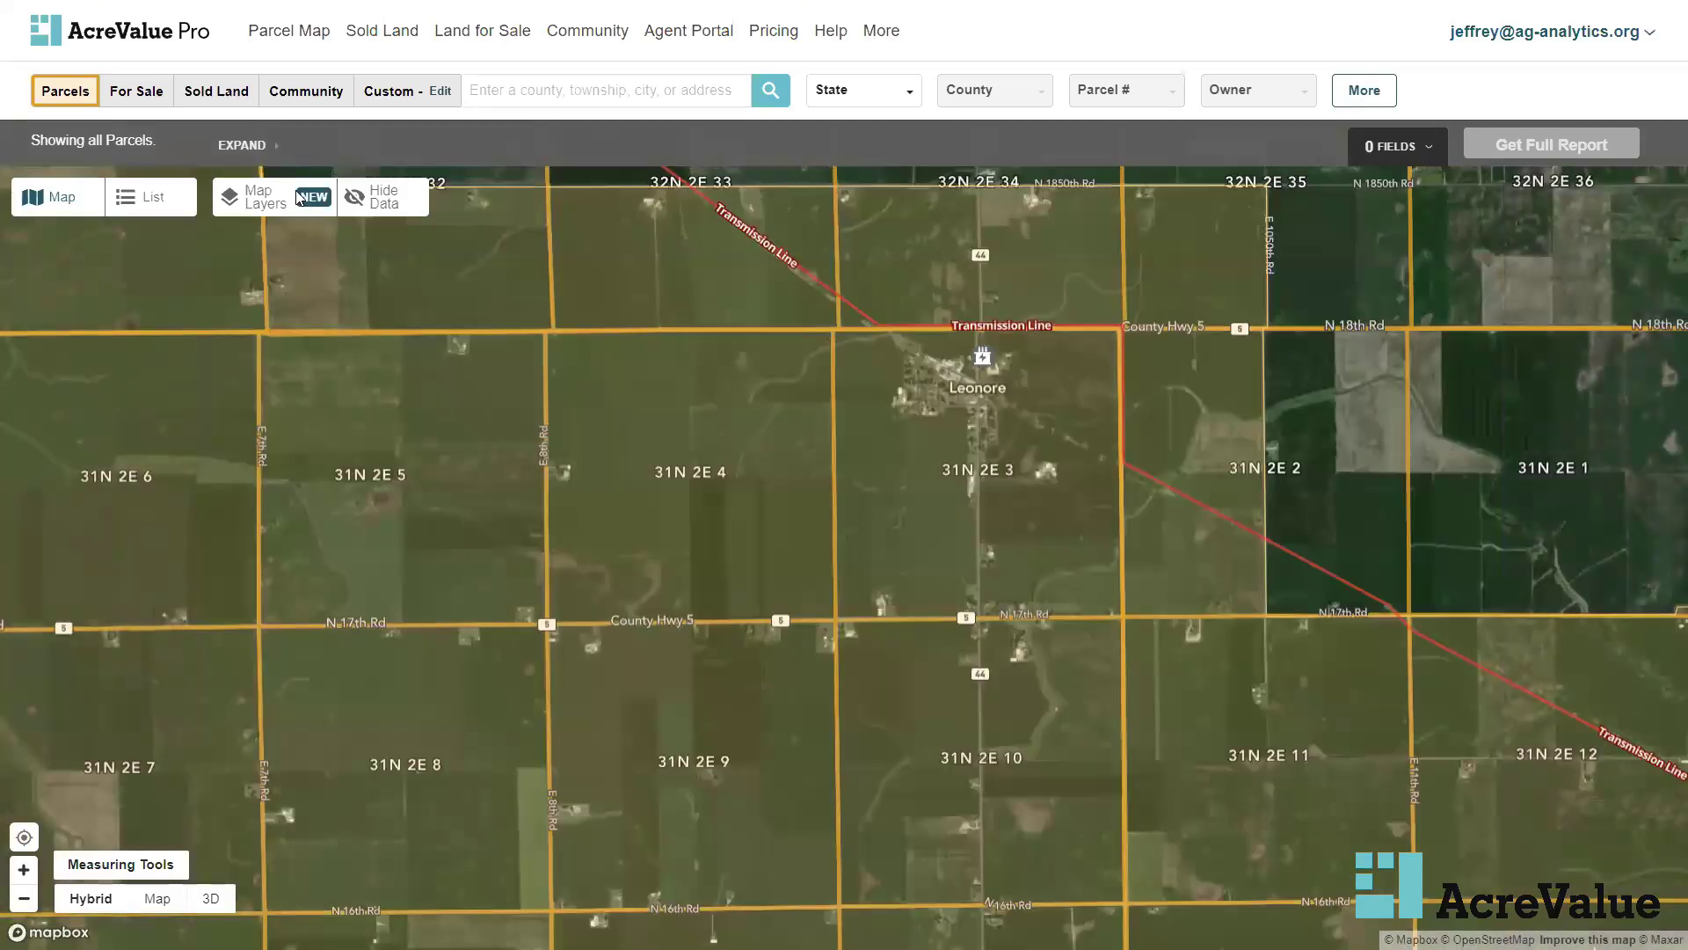
Turn off the Electrical Grid, Energy Communities and Power Generation layers and collapse their groups
left_click(302, 202)
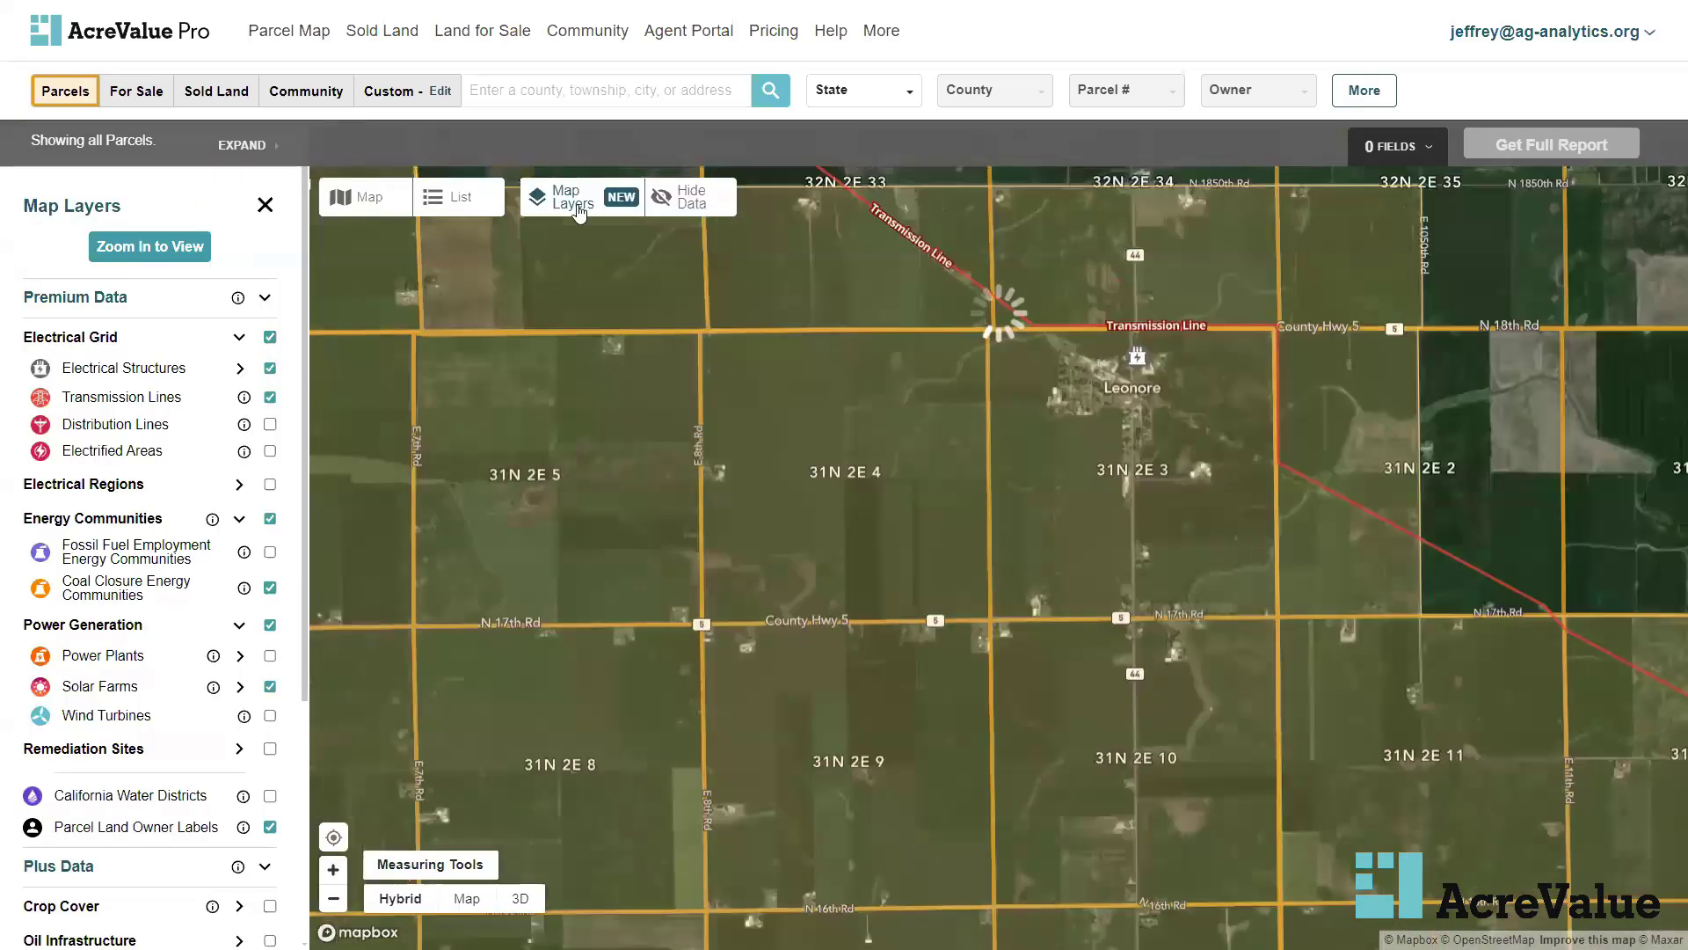
left_click(271, 341)
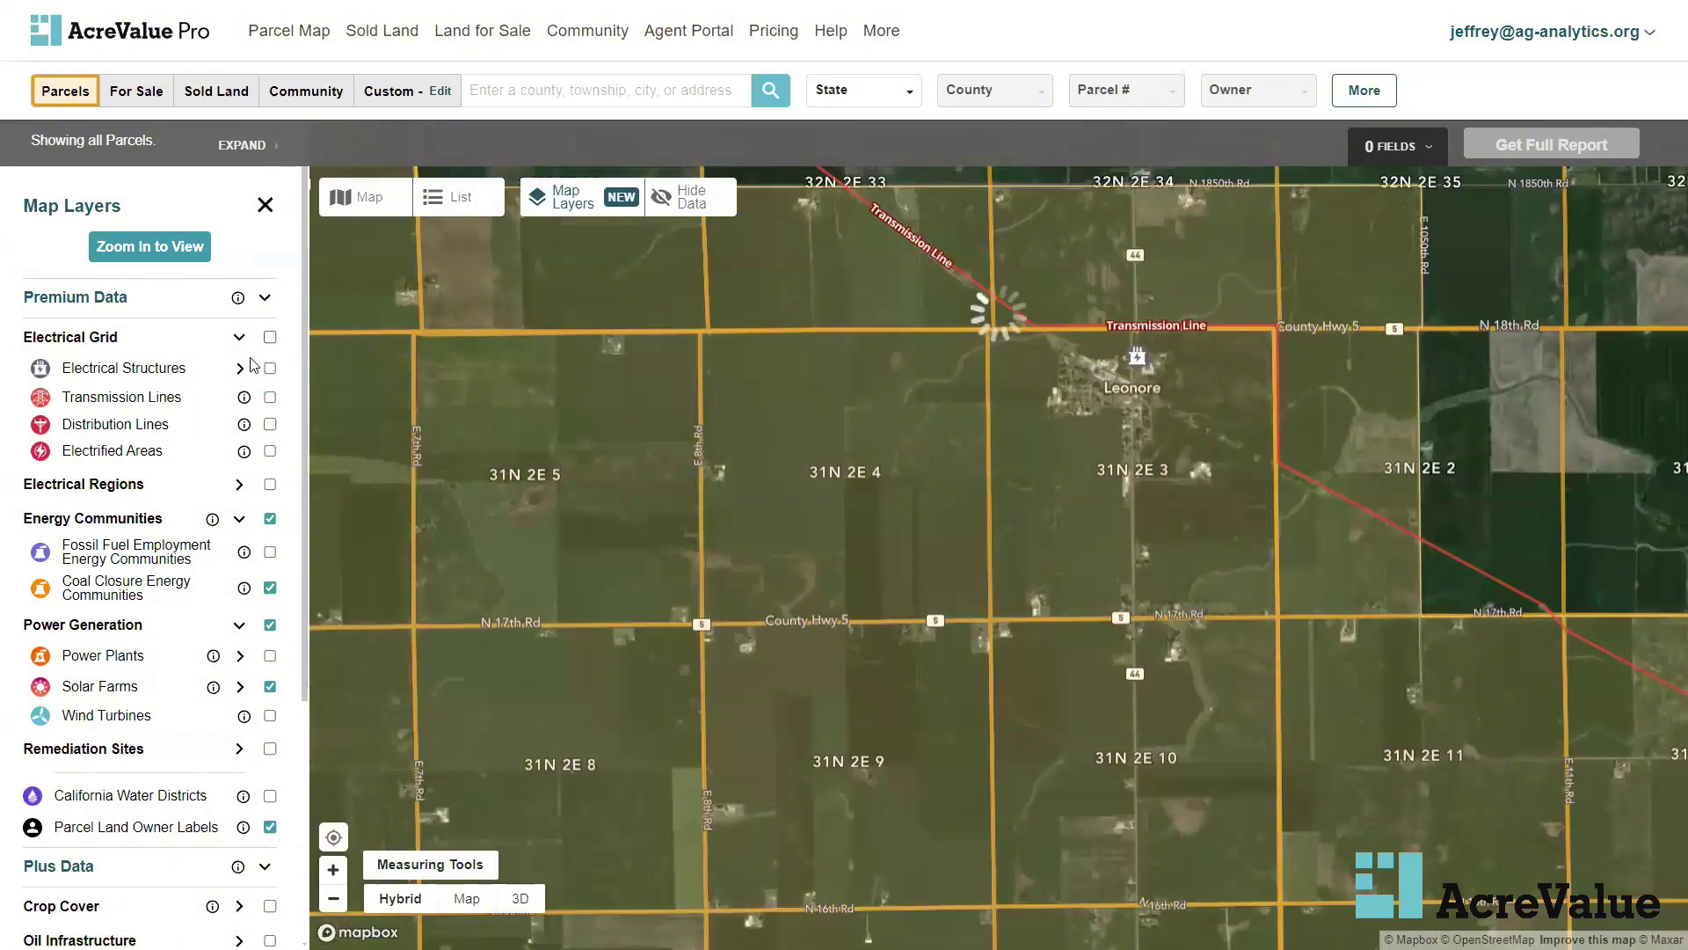
left_click(240, 343)
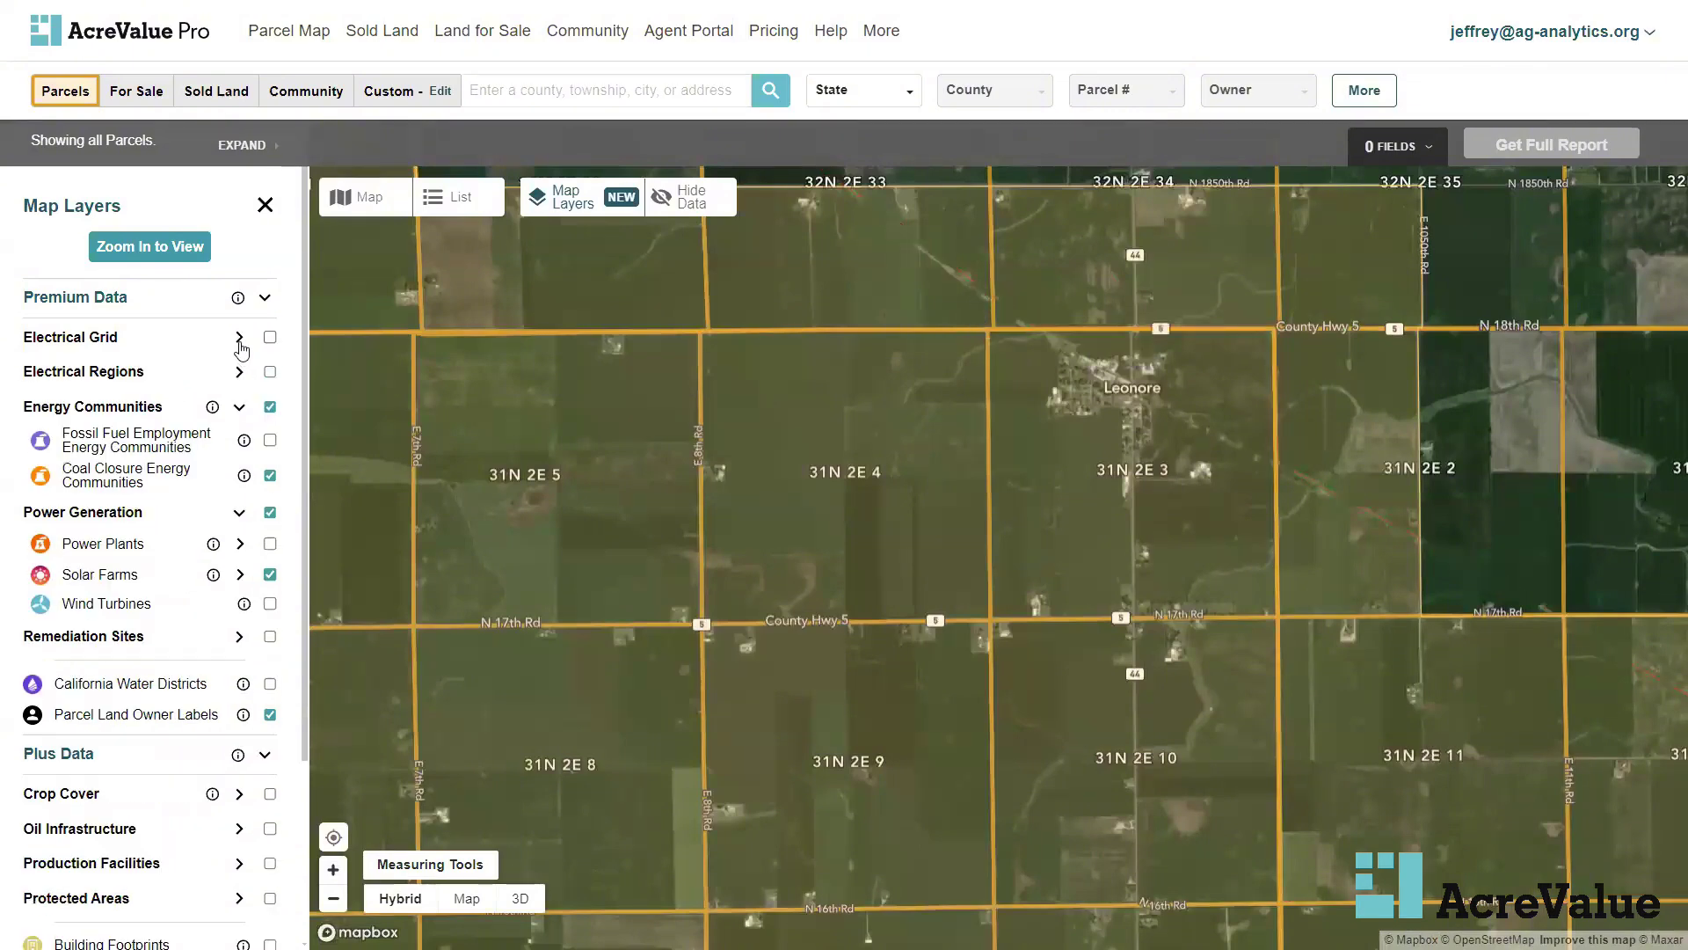
left_click(238, 409)
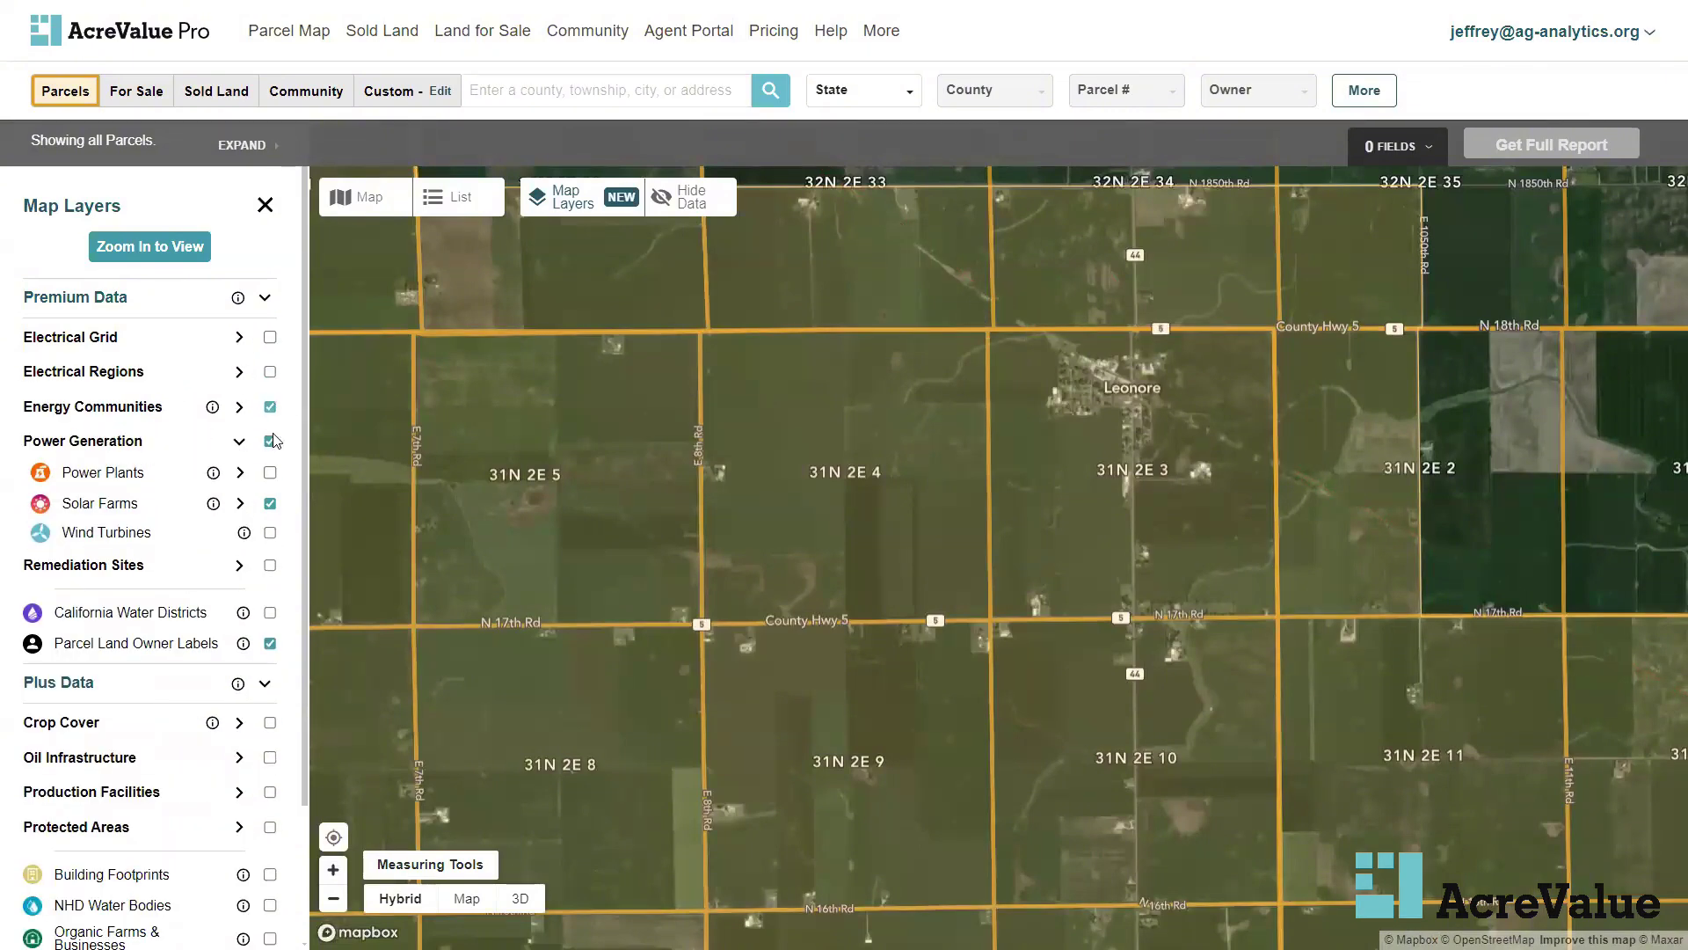
left_click(271, 407)
left_click(270, 441)
left_click(239, 442)
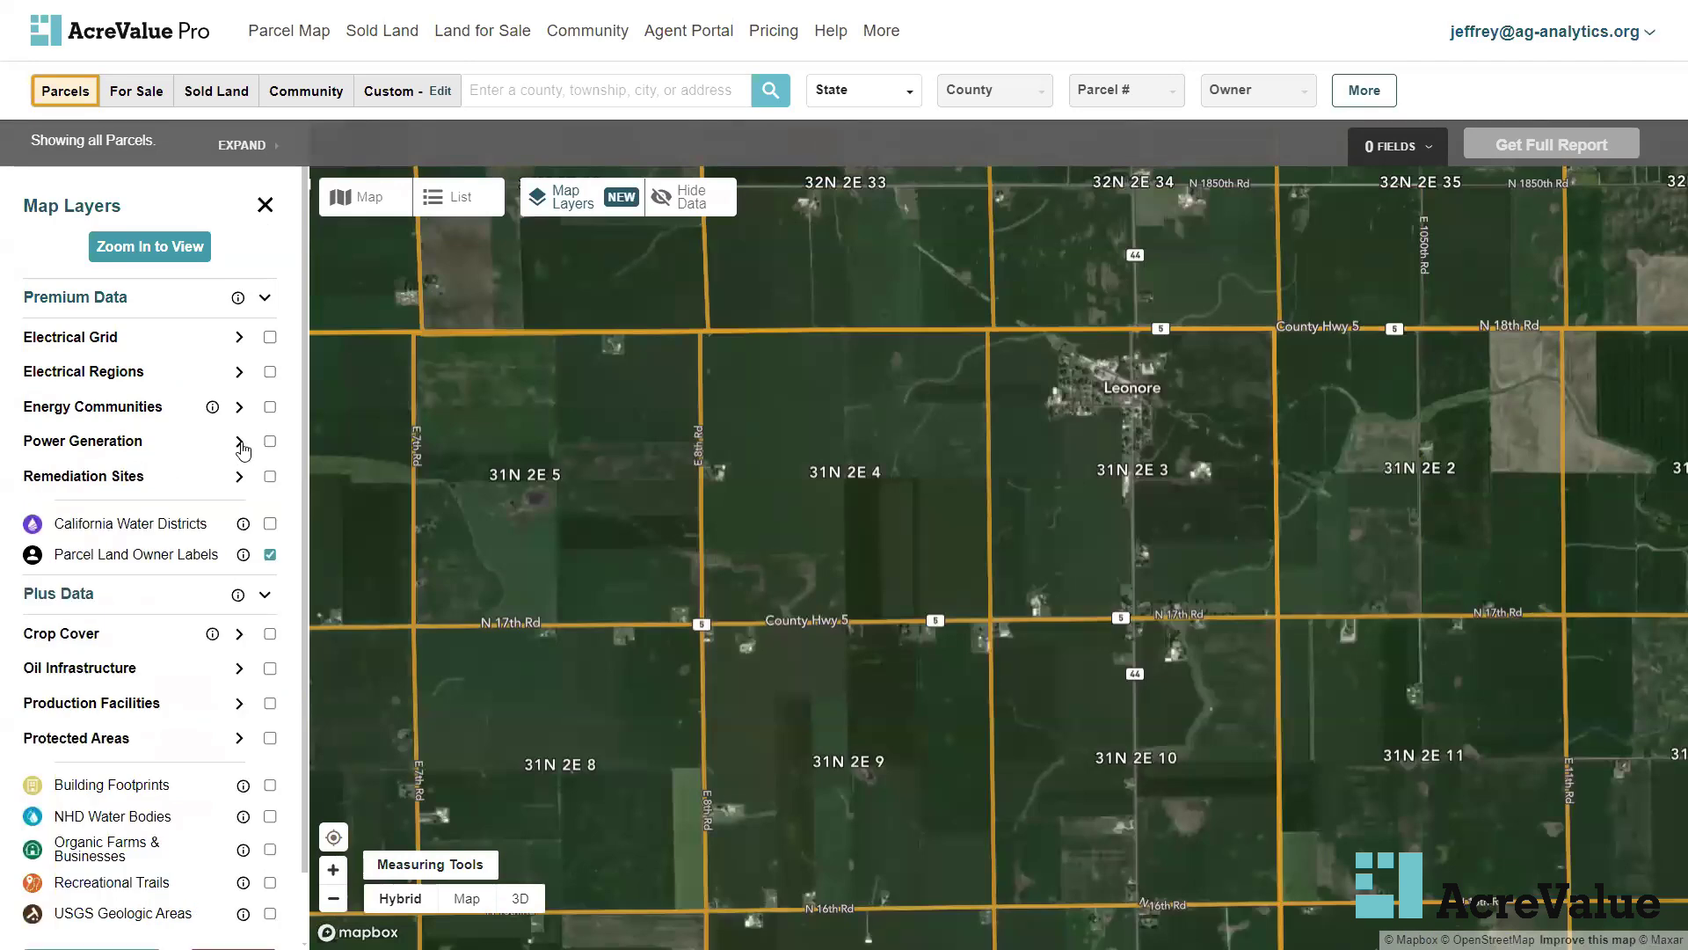
Turn on the Recreational Trails layer and look for trails between La Salle and Will counties
scroll(247, 690, "down", 1)
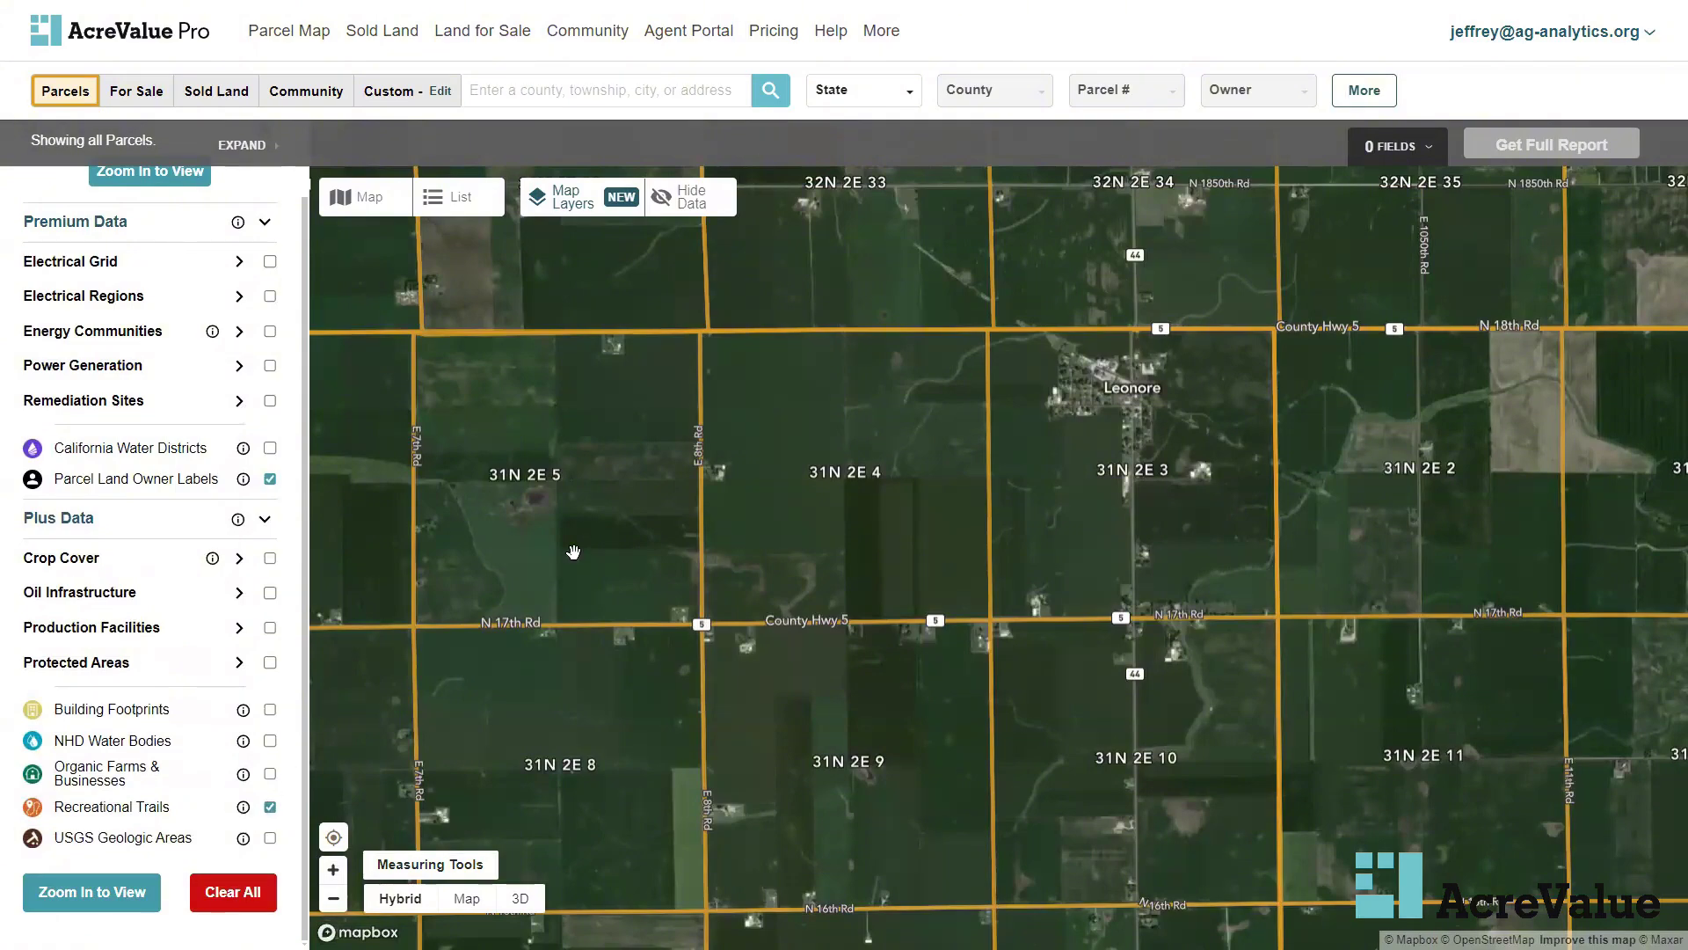
scroll(571, 552, "down", 2)
scroll(573, 551, "down", 2)
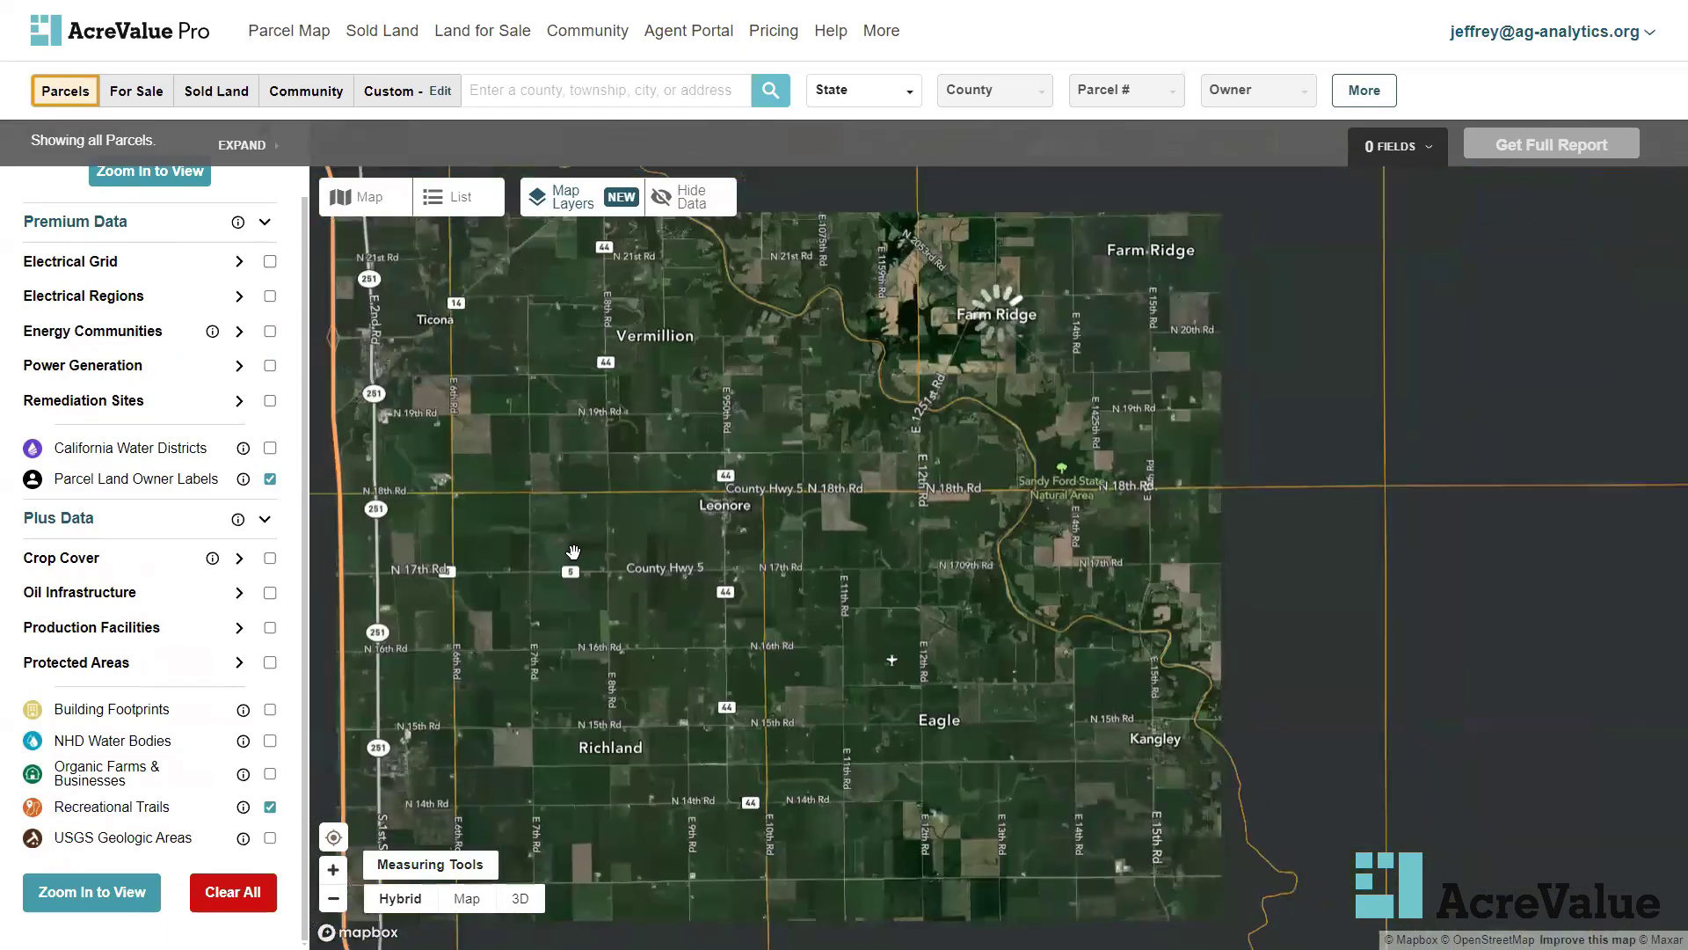
scroll(621, 461, "down", 2)
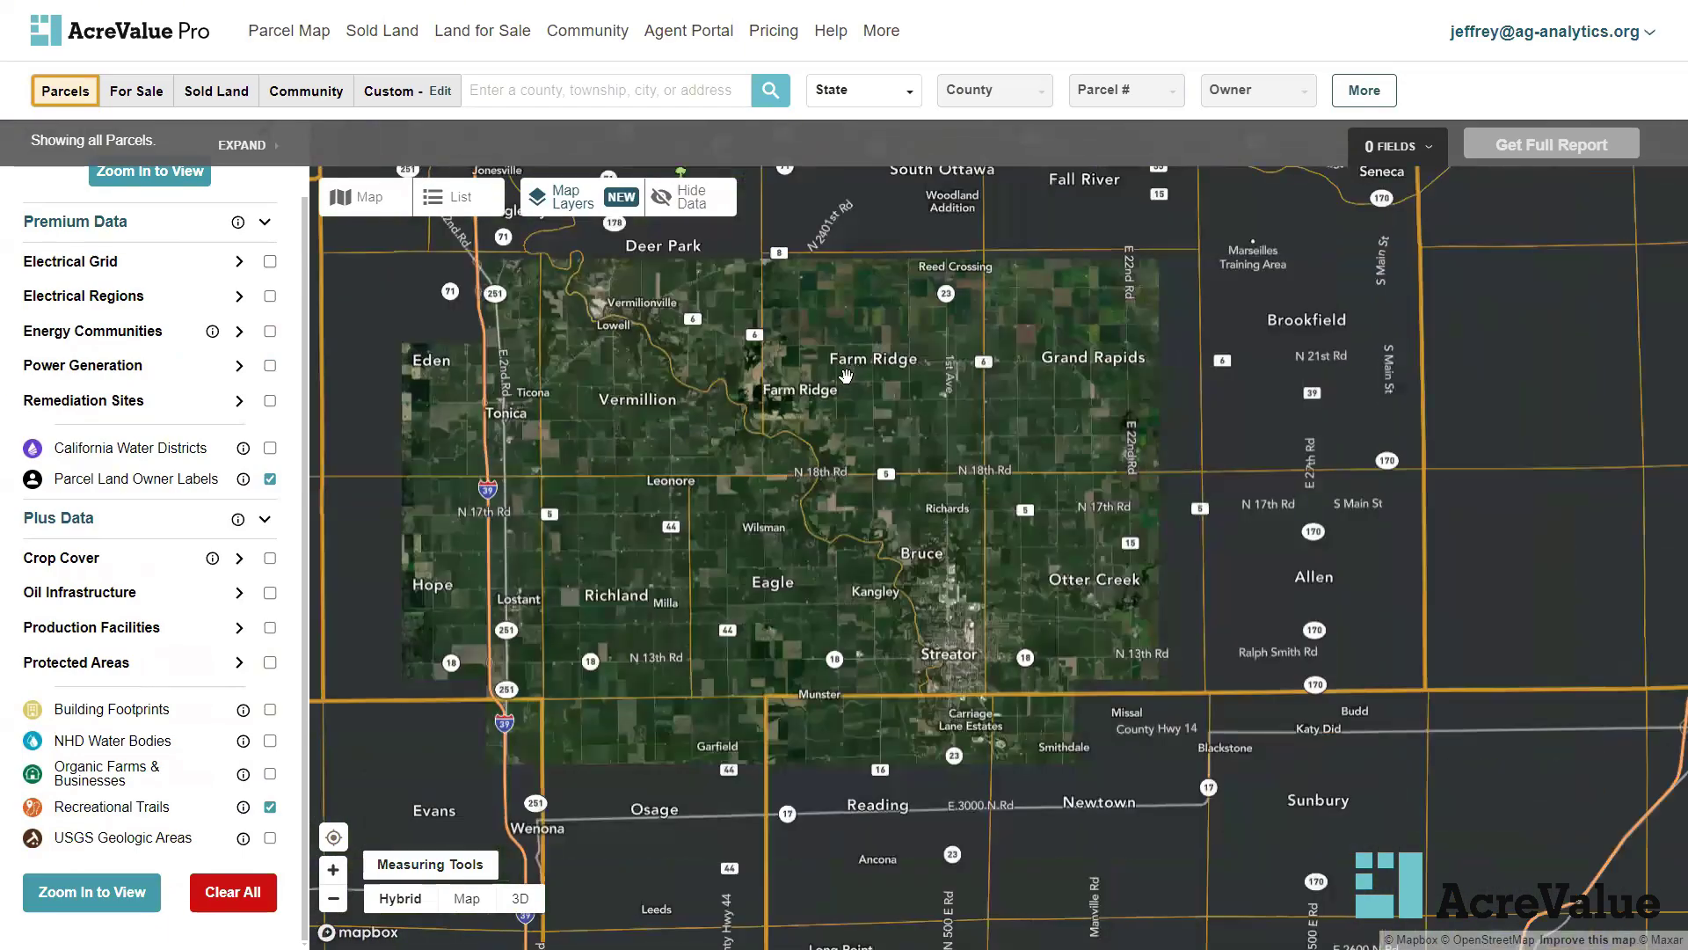
scroll(689, 533, "down", 2)
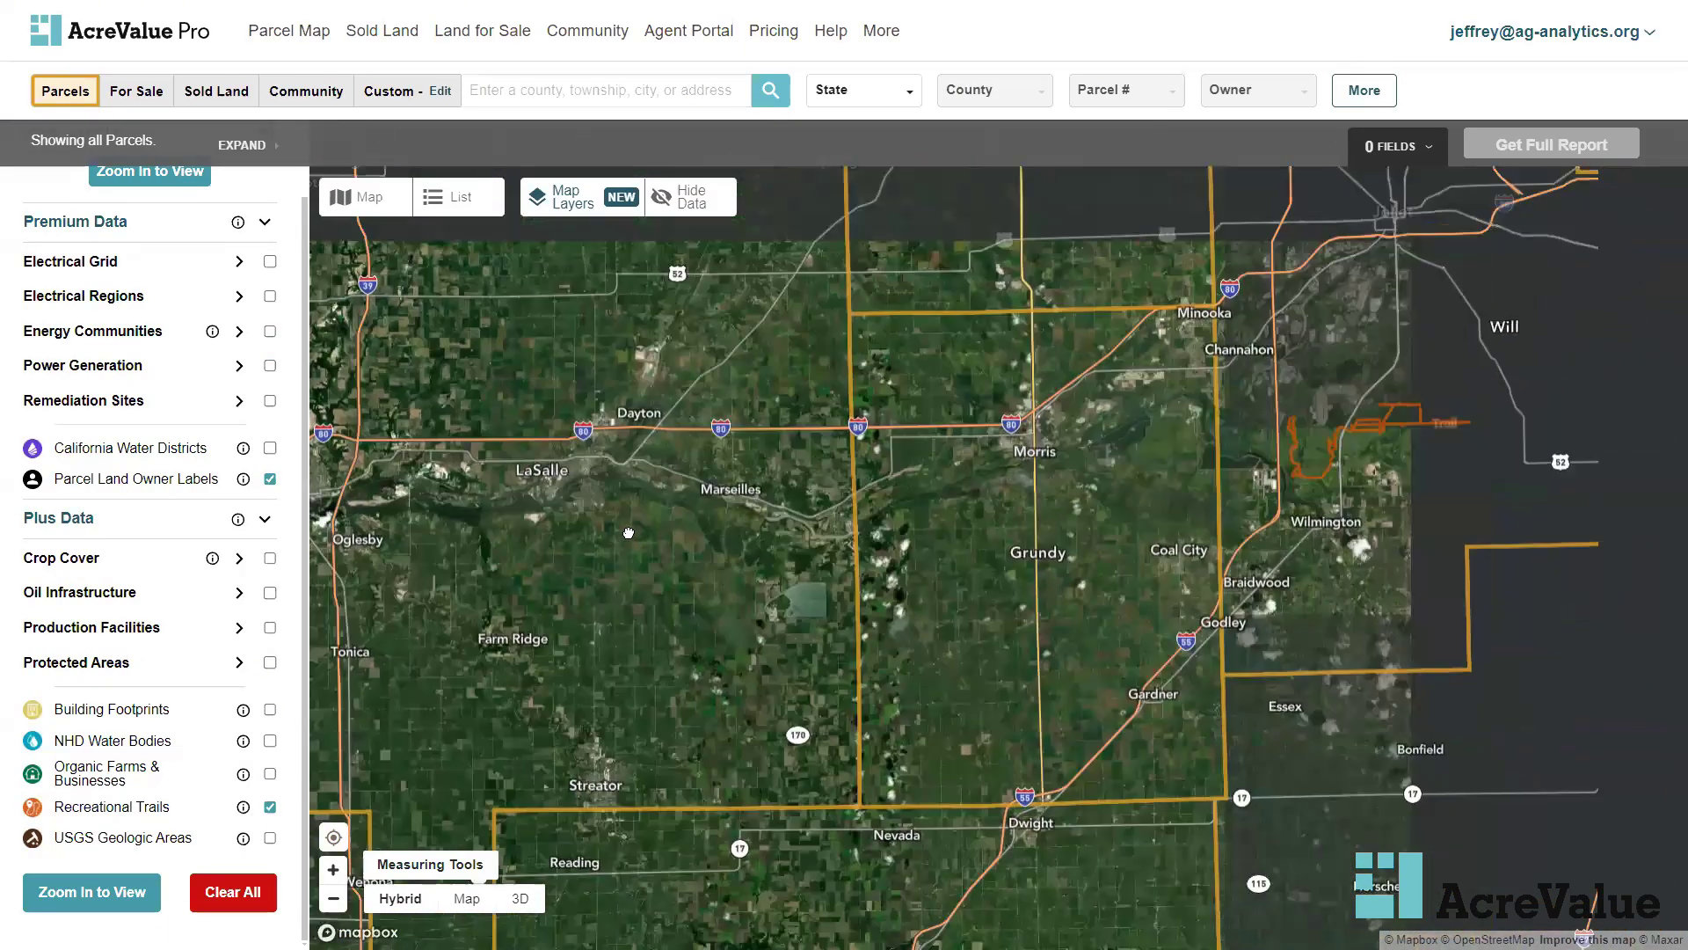
Examine the recreational trails around Midewin National Tallgrass Prairie, south and east of Elwood
left_click_drag(629, 533, 466, 574)
scroll(1027, 541, "up", 3)
scroll(1044, 542, "up", 3)
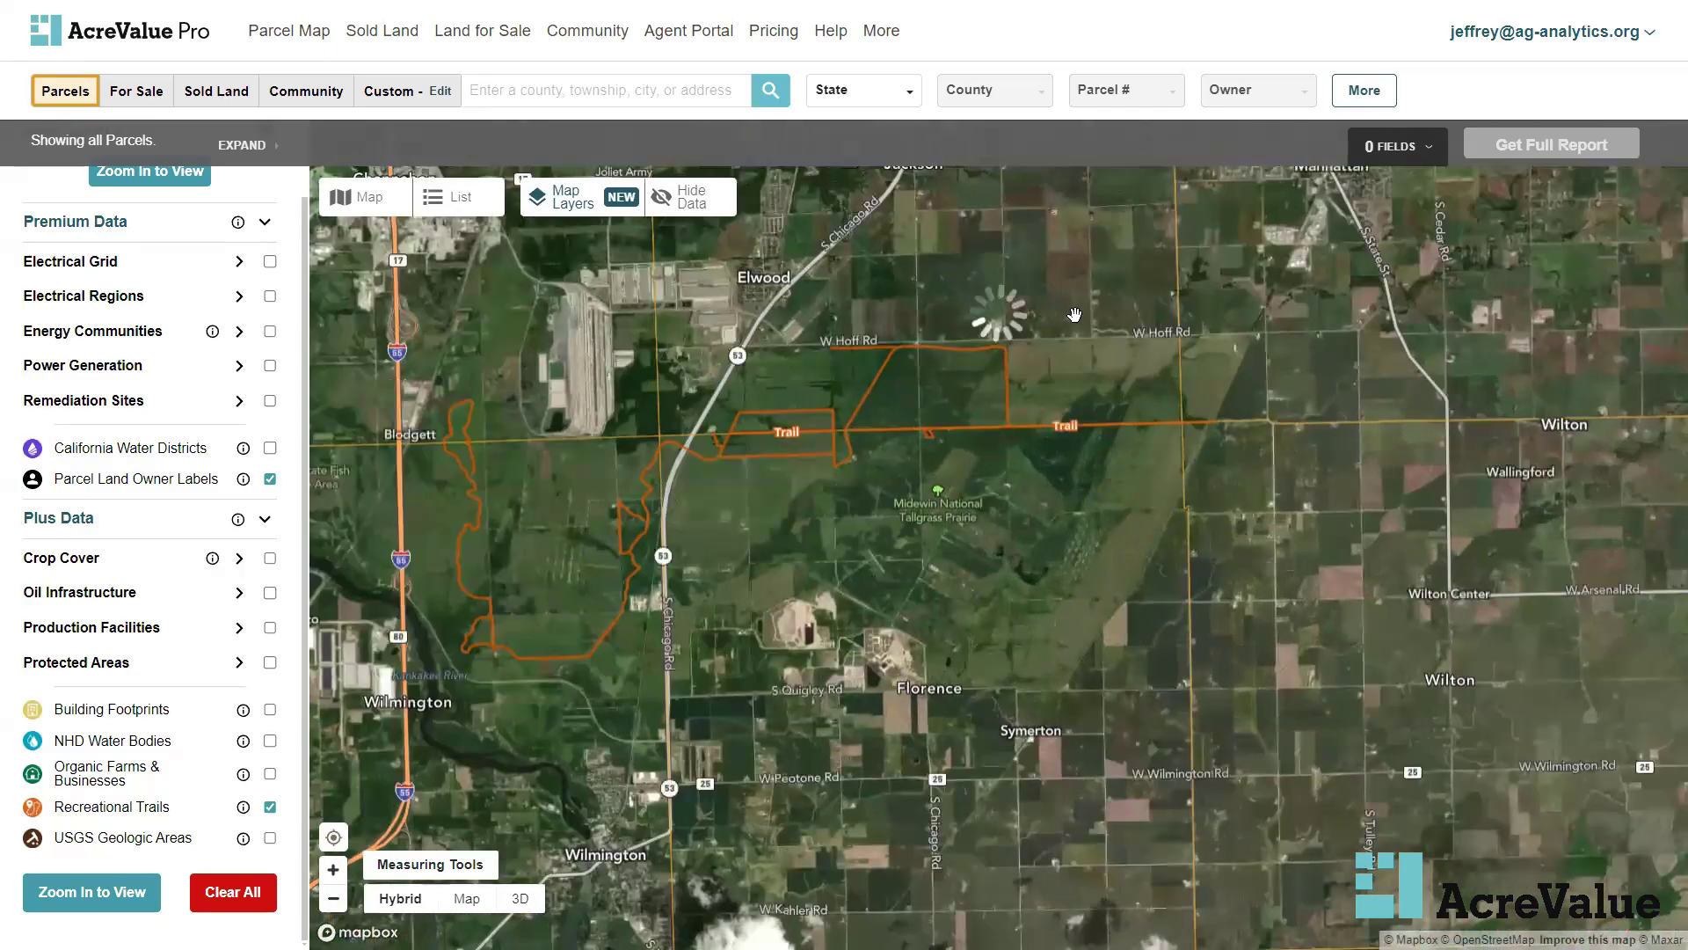
scroll(1075, 314, "up", 2)
left_click_drag(987, 336, 944, 432)
scroll(944, 432, "up", 2)
left_click_drag(809, 468, 780, 477)
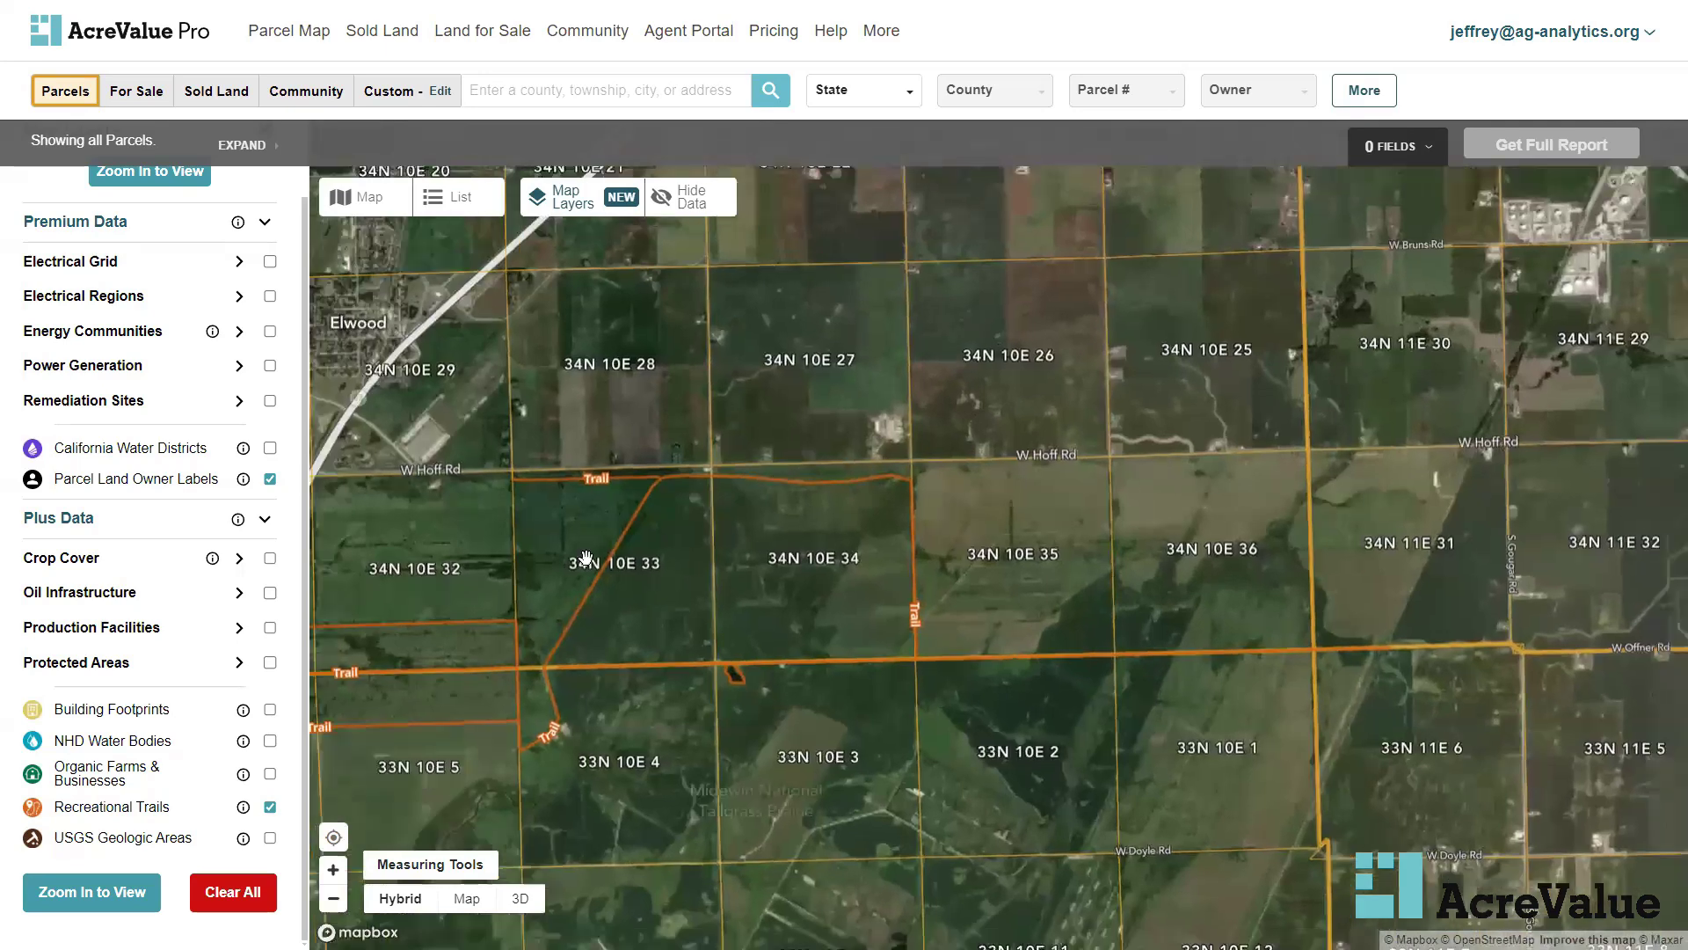
scroll(780, 476, "down", 1)
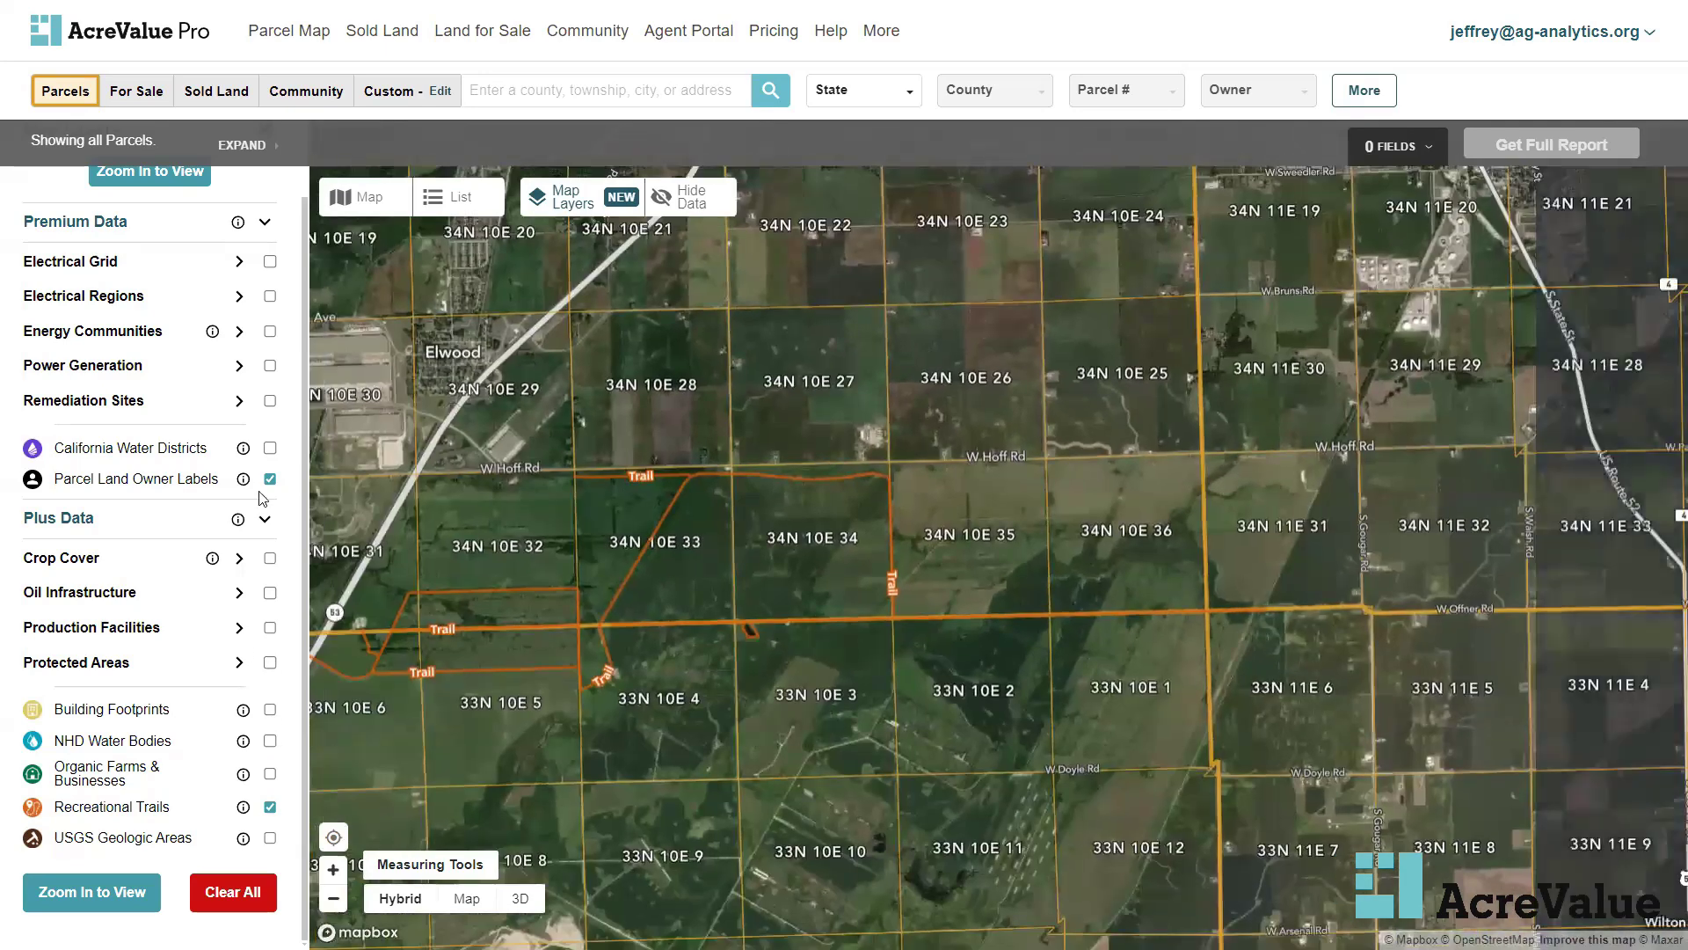
Turn on the National, Regional and Local Fee Lands layers under Protected Areas
left_click(233, 666)
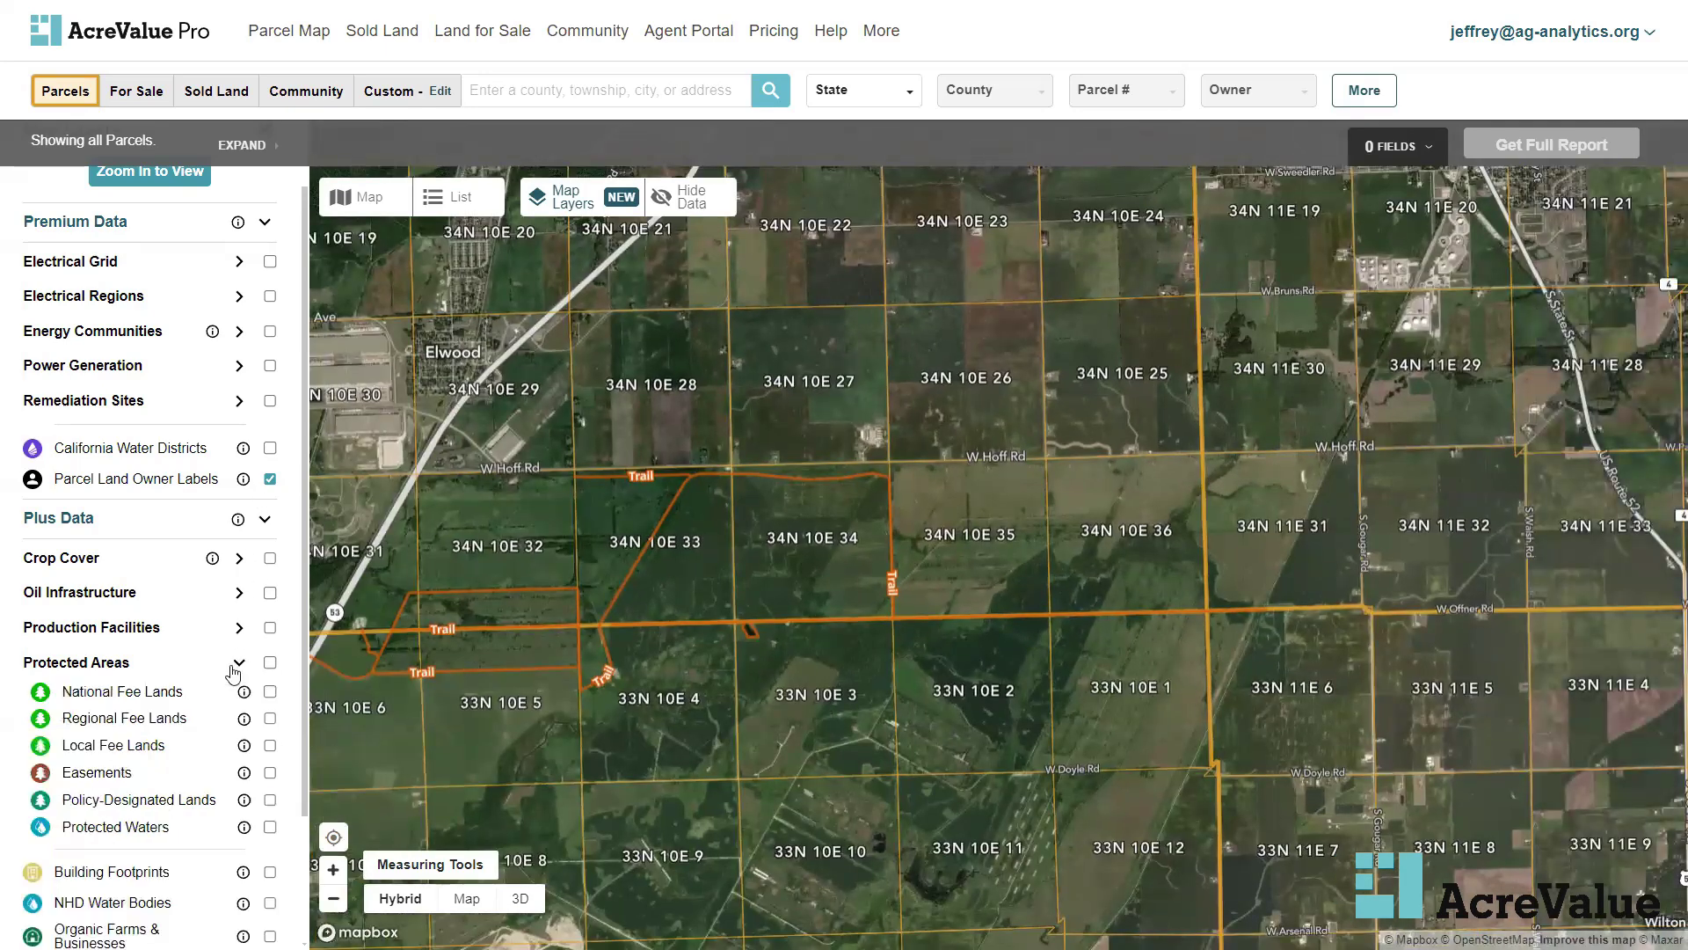
left_click(270, 692)
left_click(270, 718)
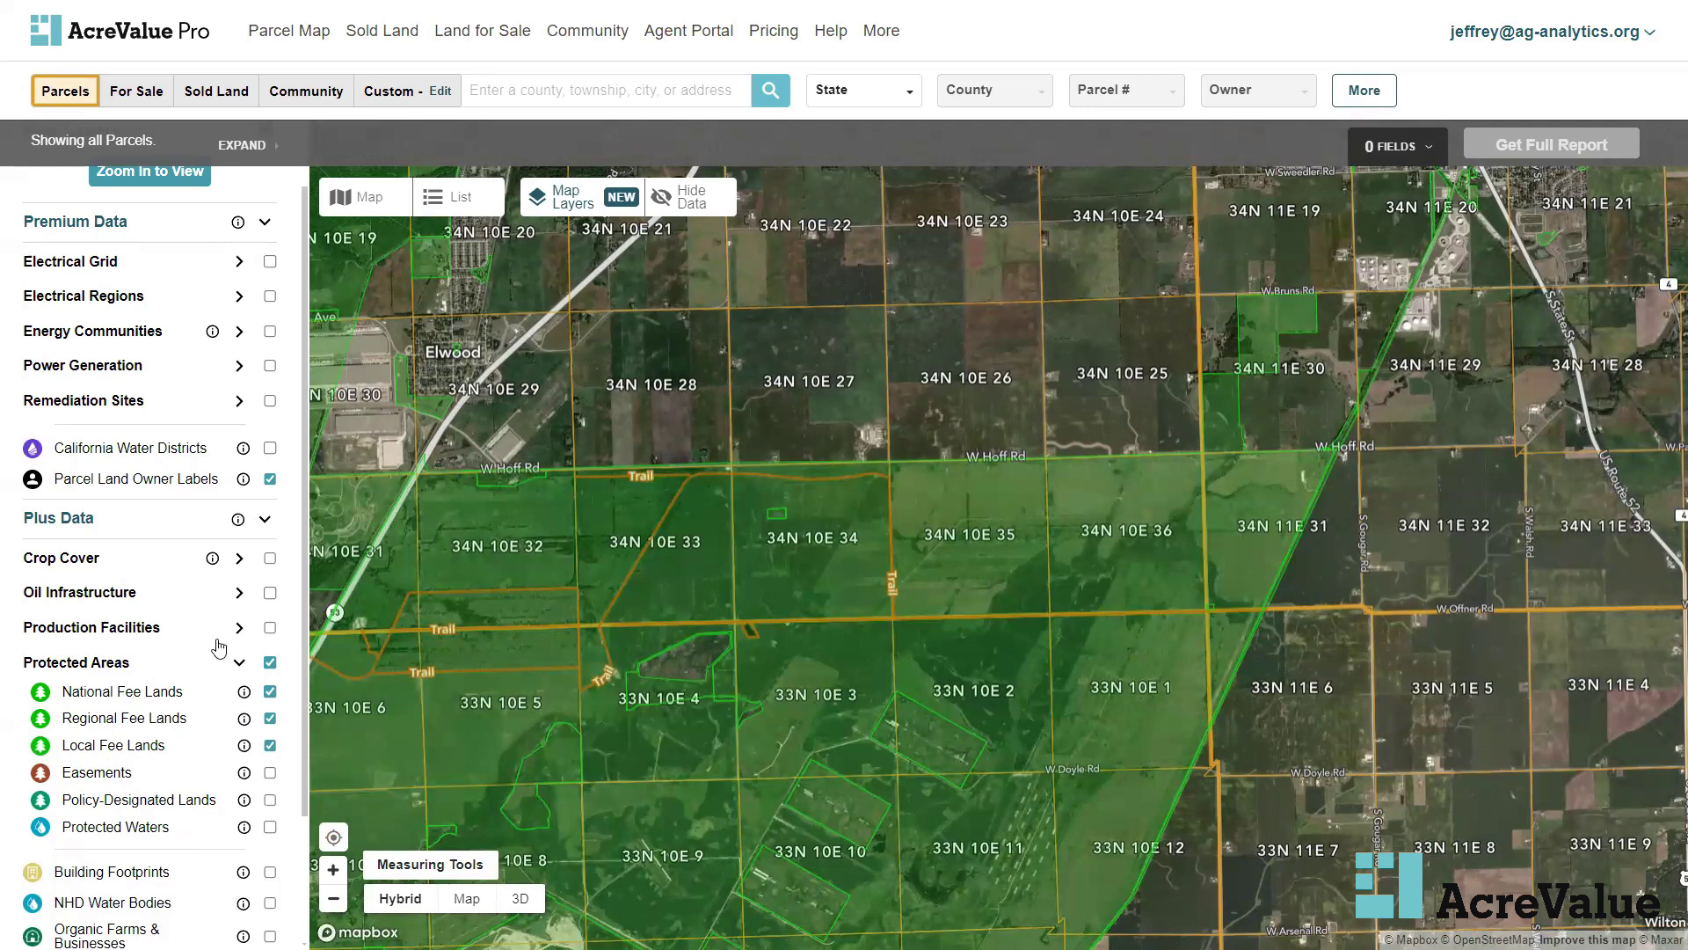
Check the description of the national fee land southeast of Elwood, then examine the protected areas around the town
left_click(632, 526)
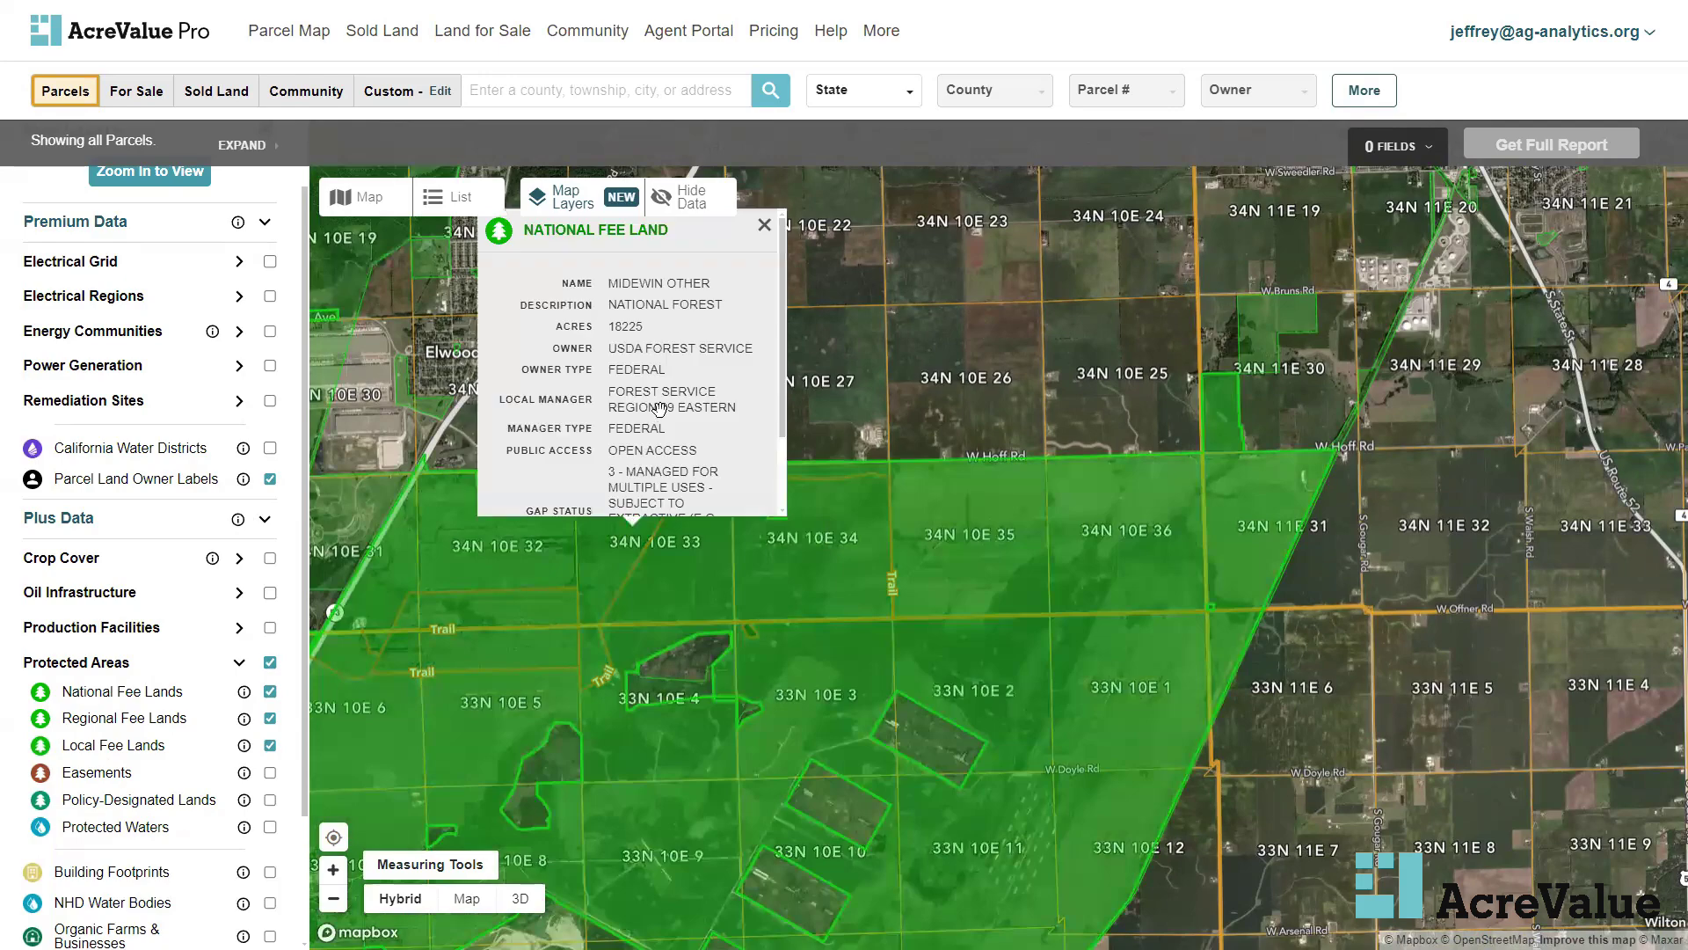
triple_click(708, 302)
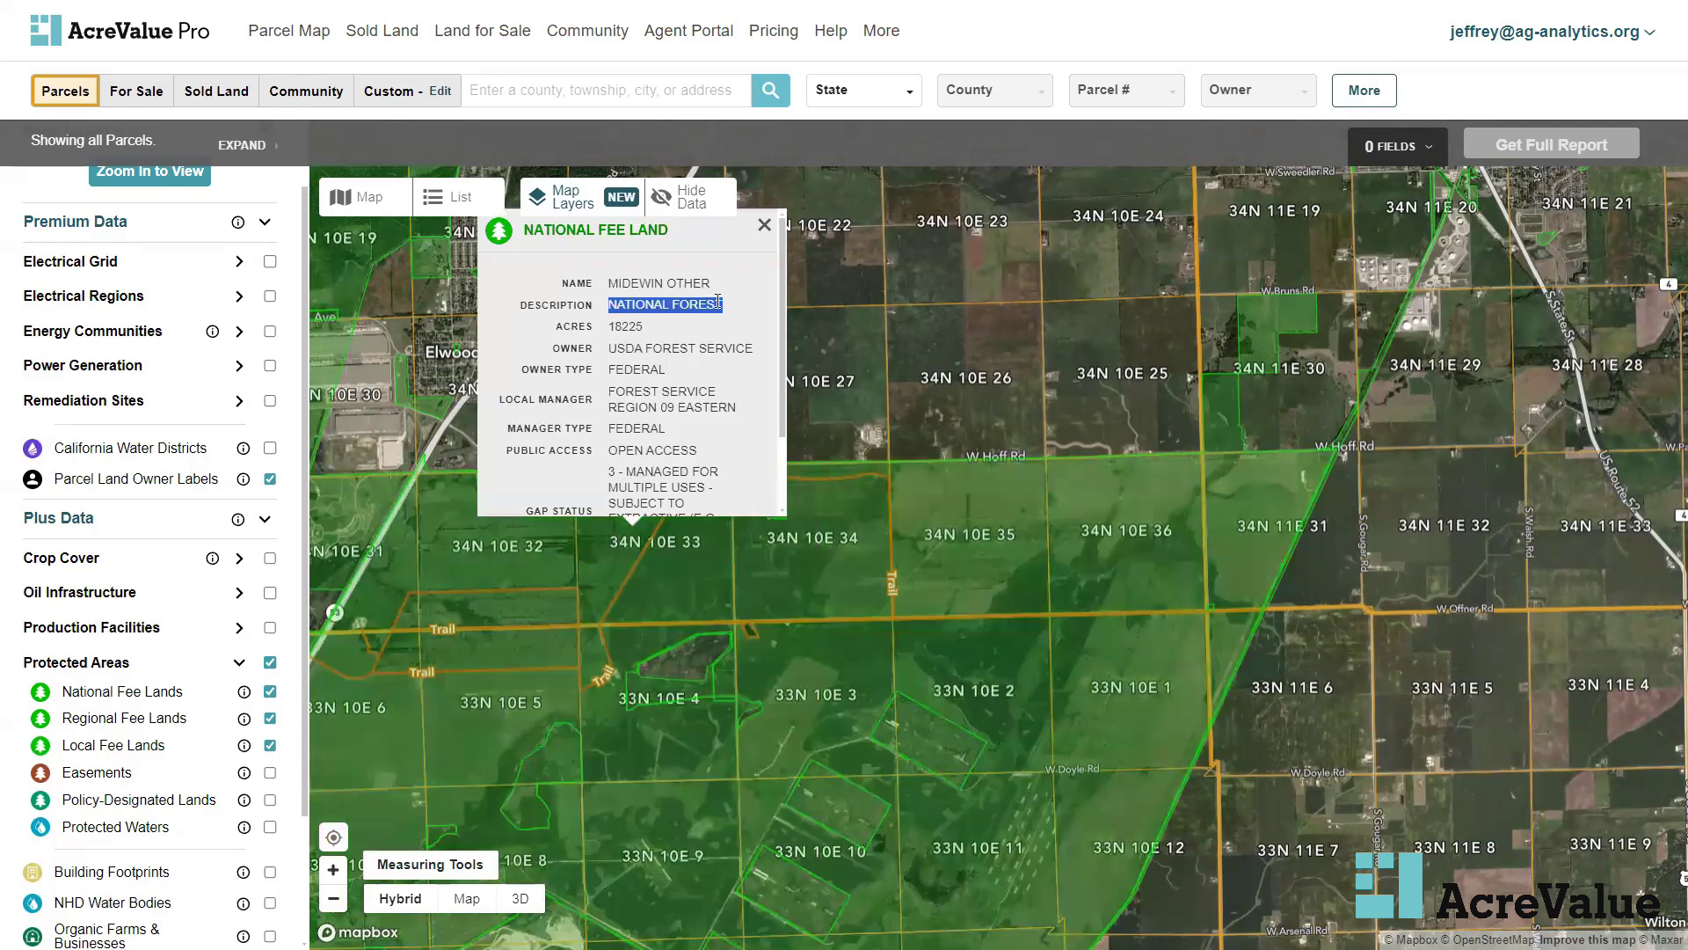
left_click(762, 226)
left_click_drag(755, 302, 962, 363)
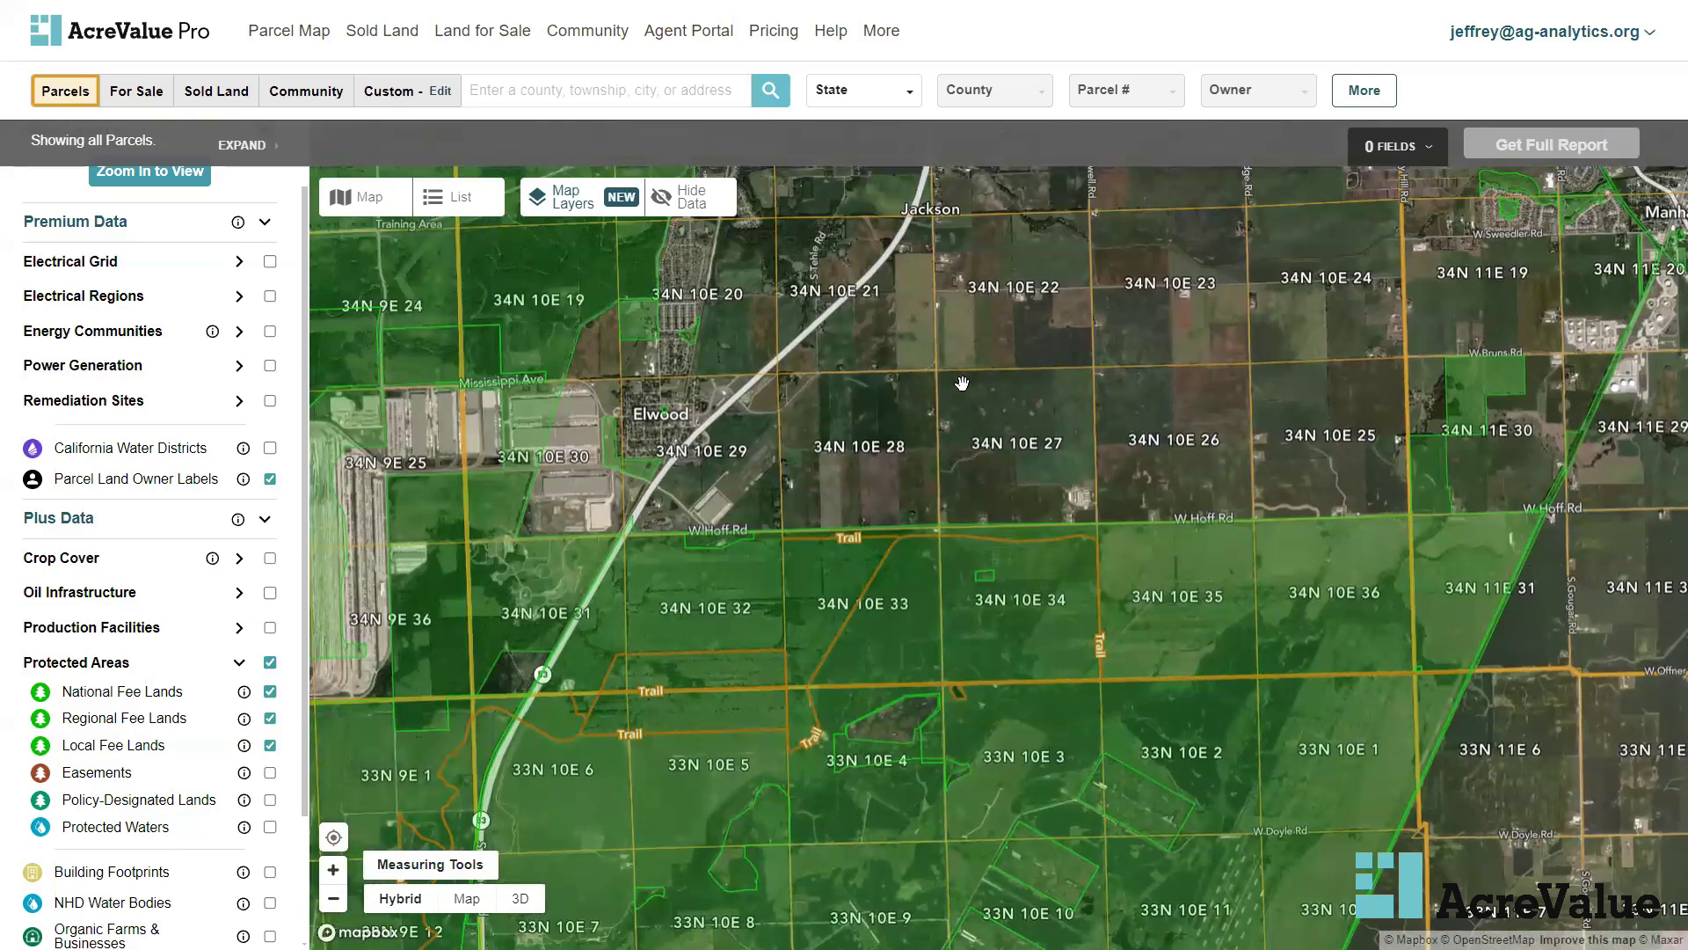
Check the details of the local fee land near W Bruns Rd, then examine the protected areas to its south
left_click(1458, 380)
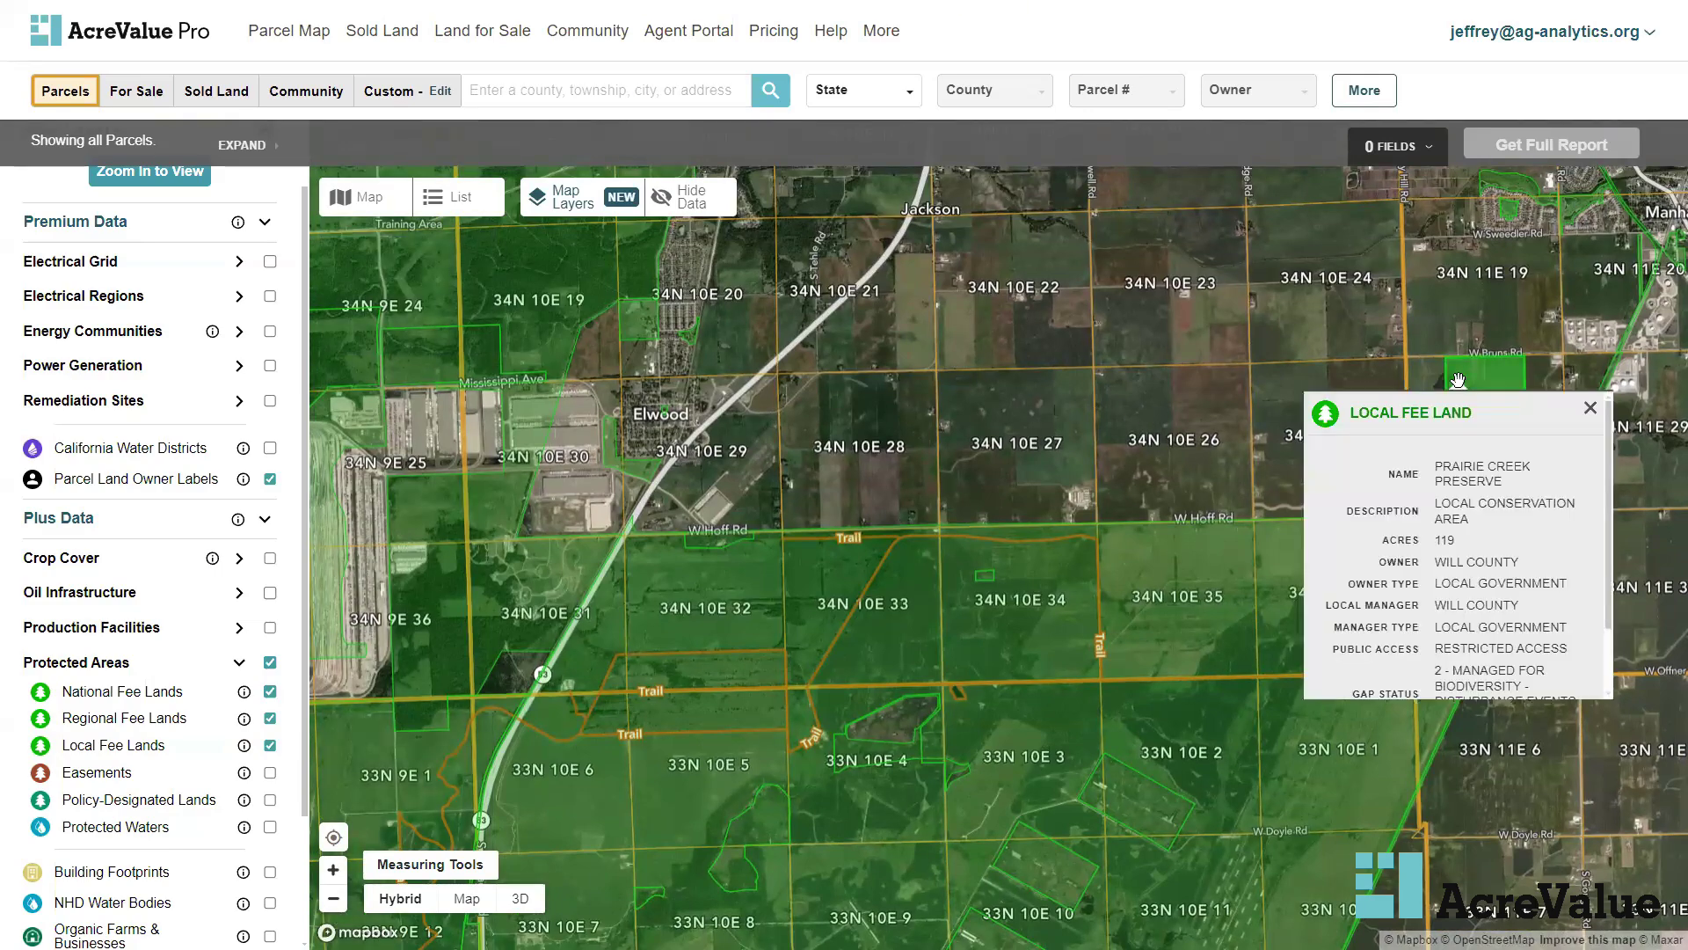
left_click(1590, 409)
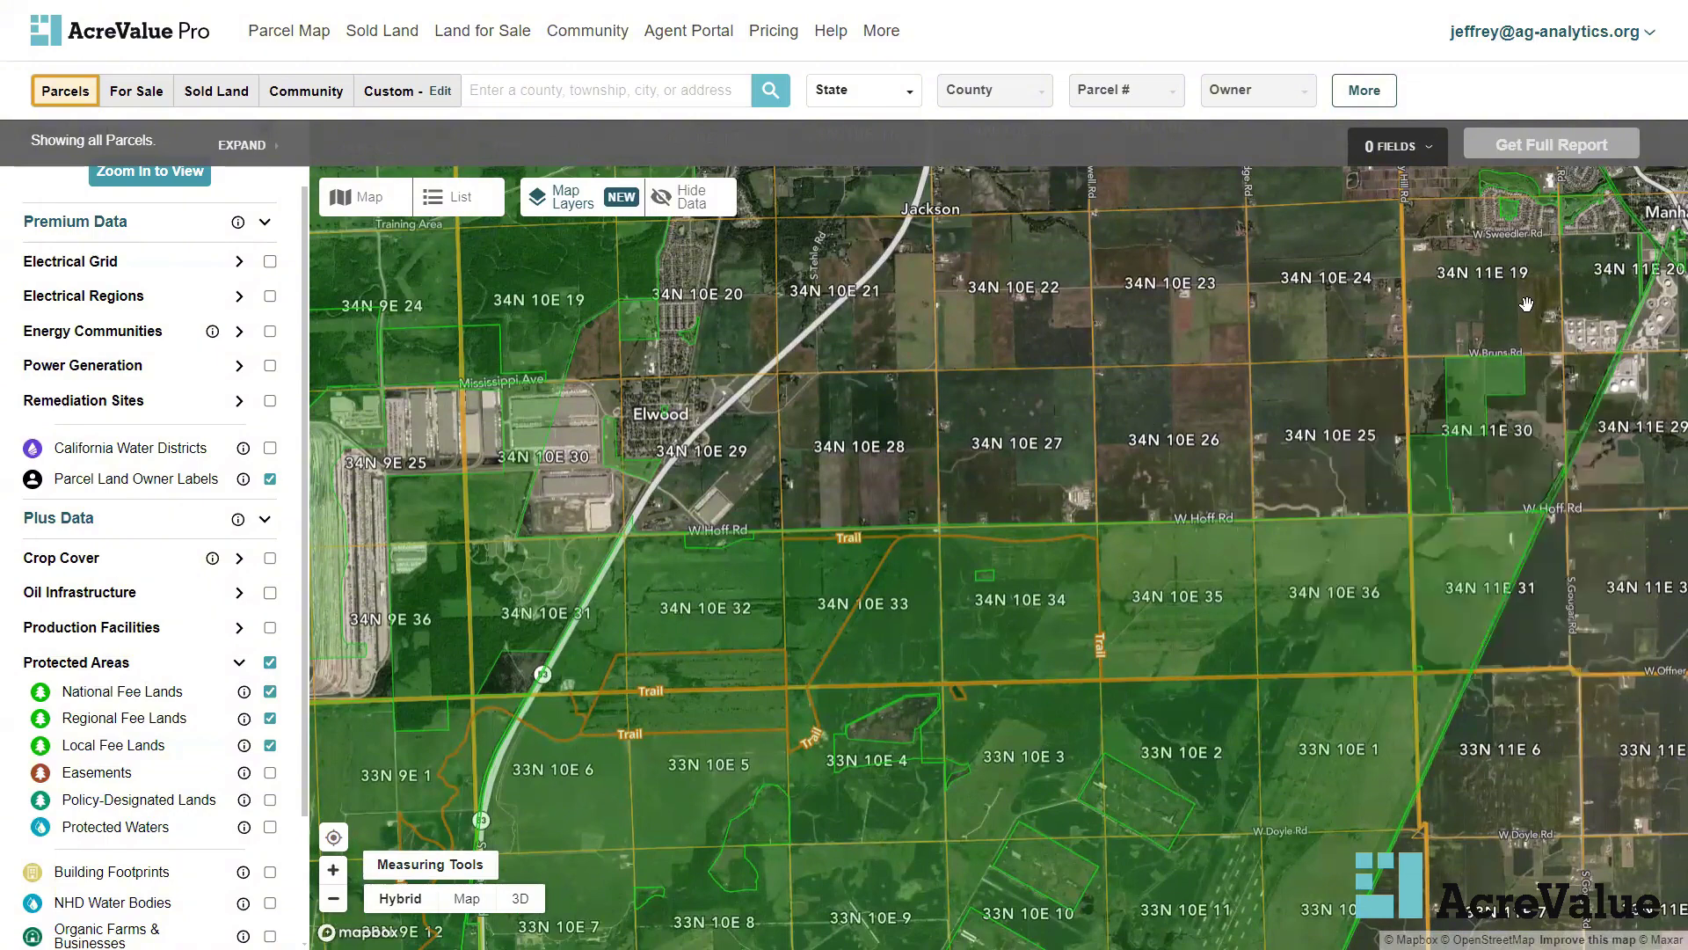
left_click_drag(1447, 158, 1451, 102)
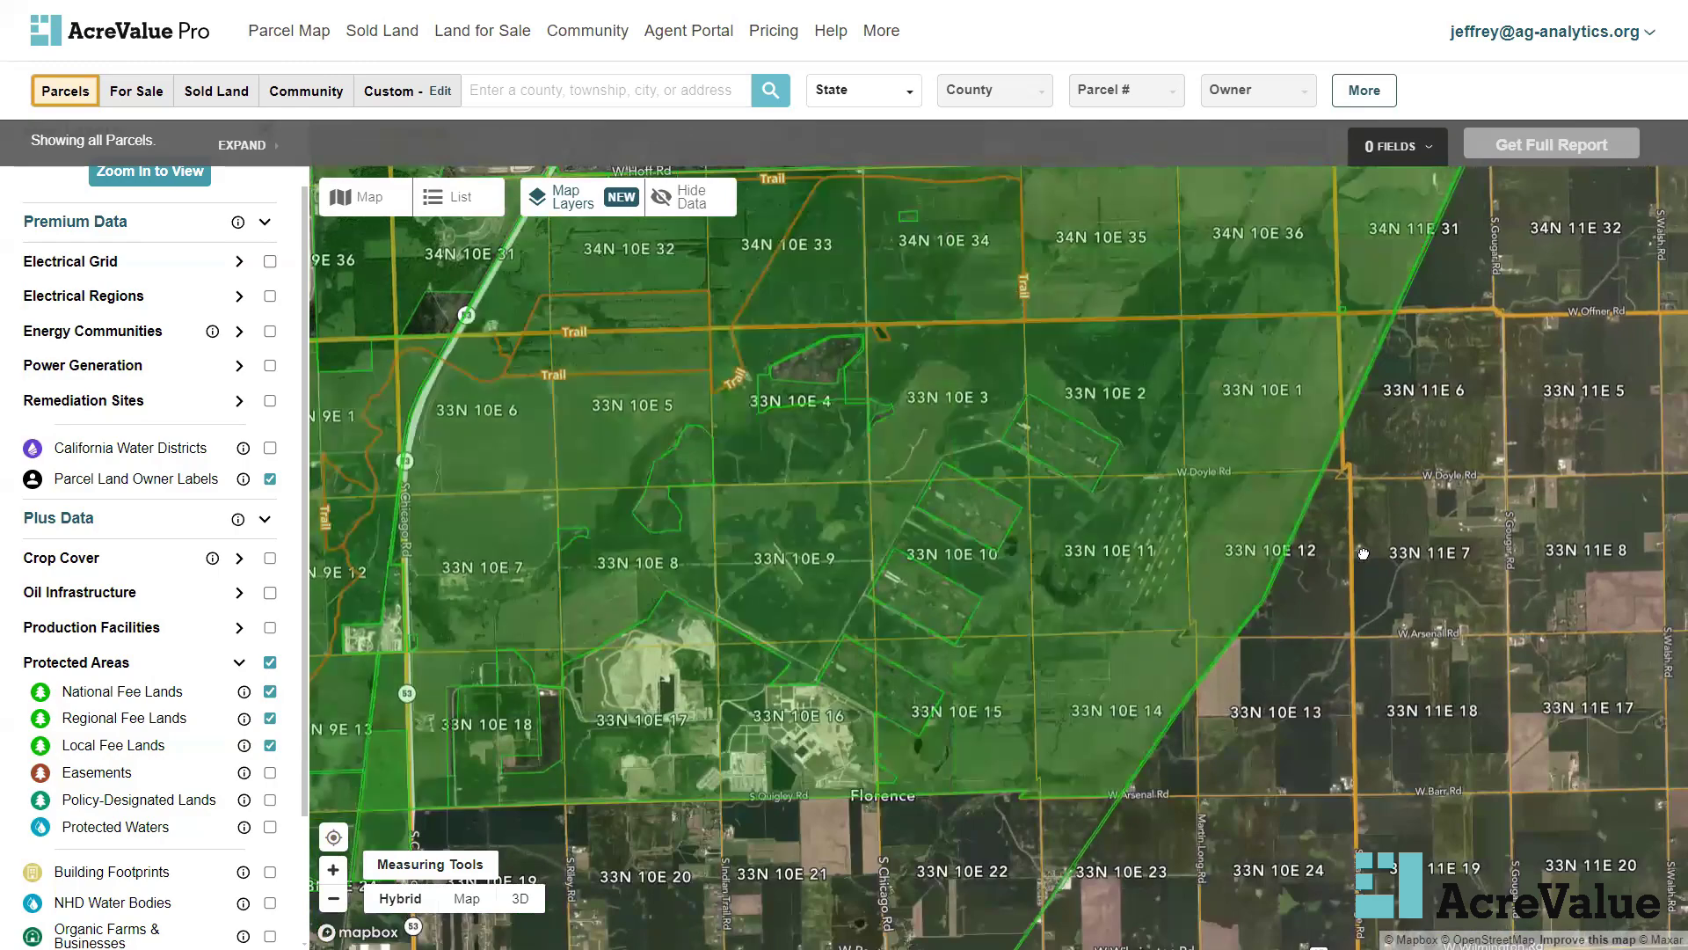
left_click_drag(1364, 545, 1338, 743)
left_click_drag(995, 324, 1000, 347)
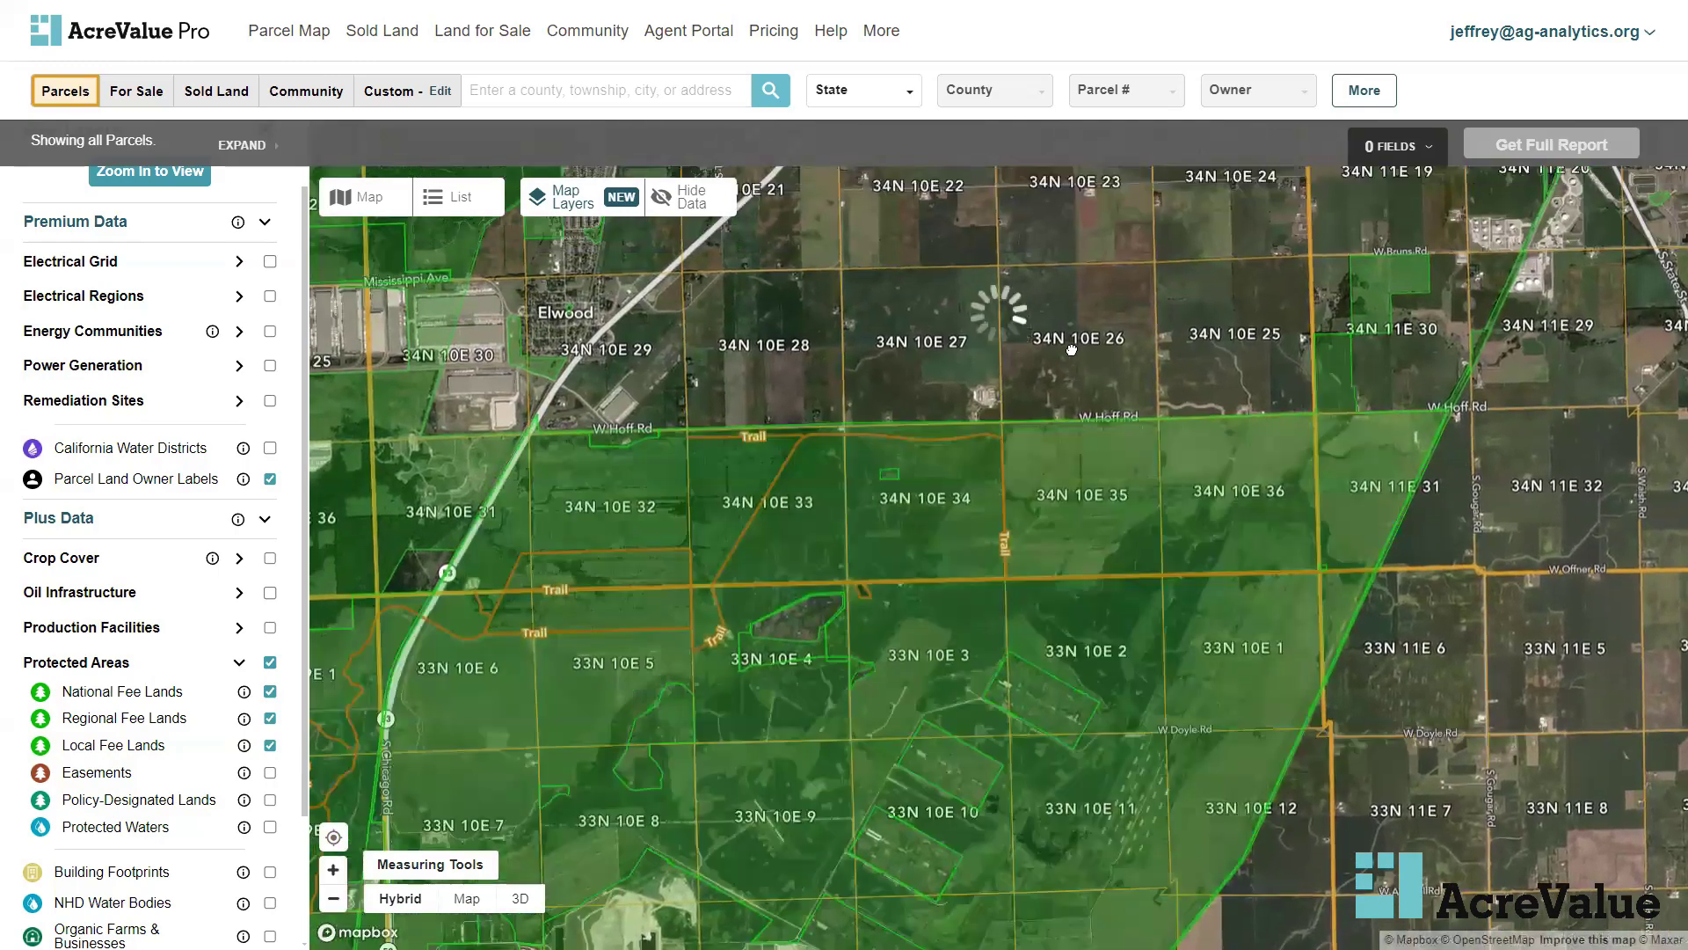
Examine the parcels and their owner labels in section 34N 10E 27, north of W Hoff Rd
scroll(1021, 388, "up", 3)
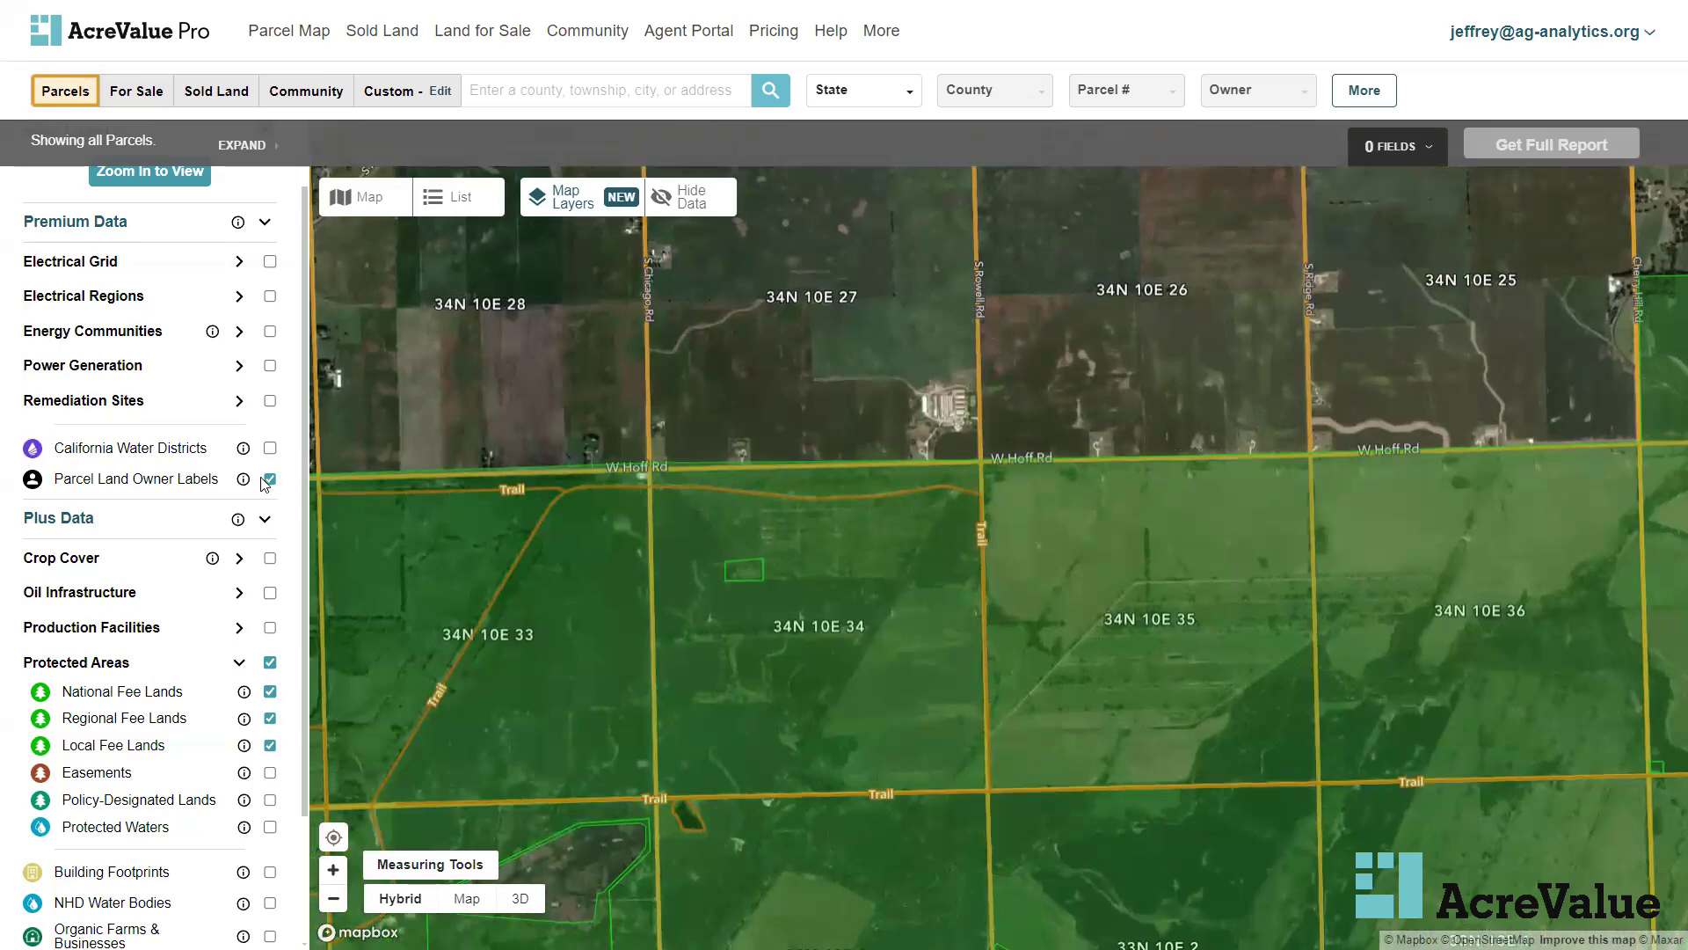
scroll(913, 376, "up", 2)
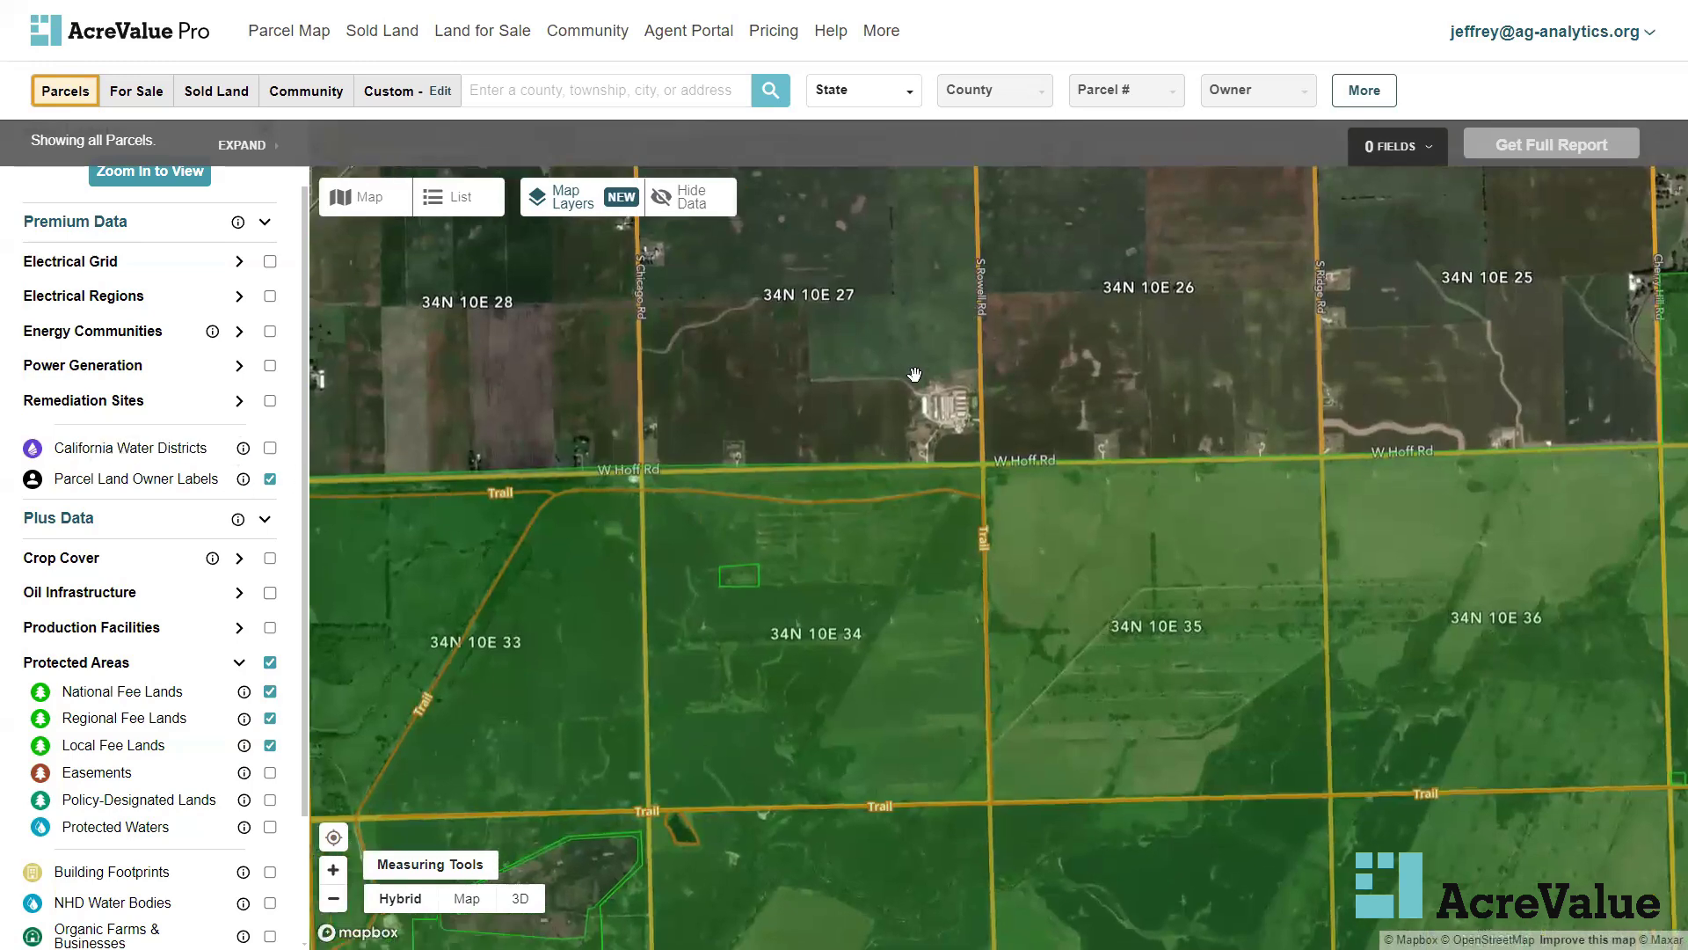
left_click(913, 263)
left_click(918, 253)
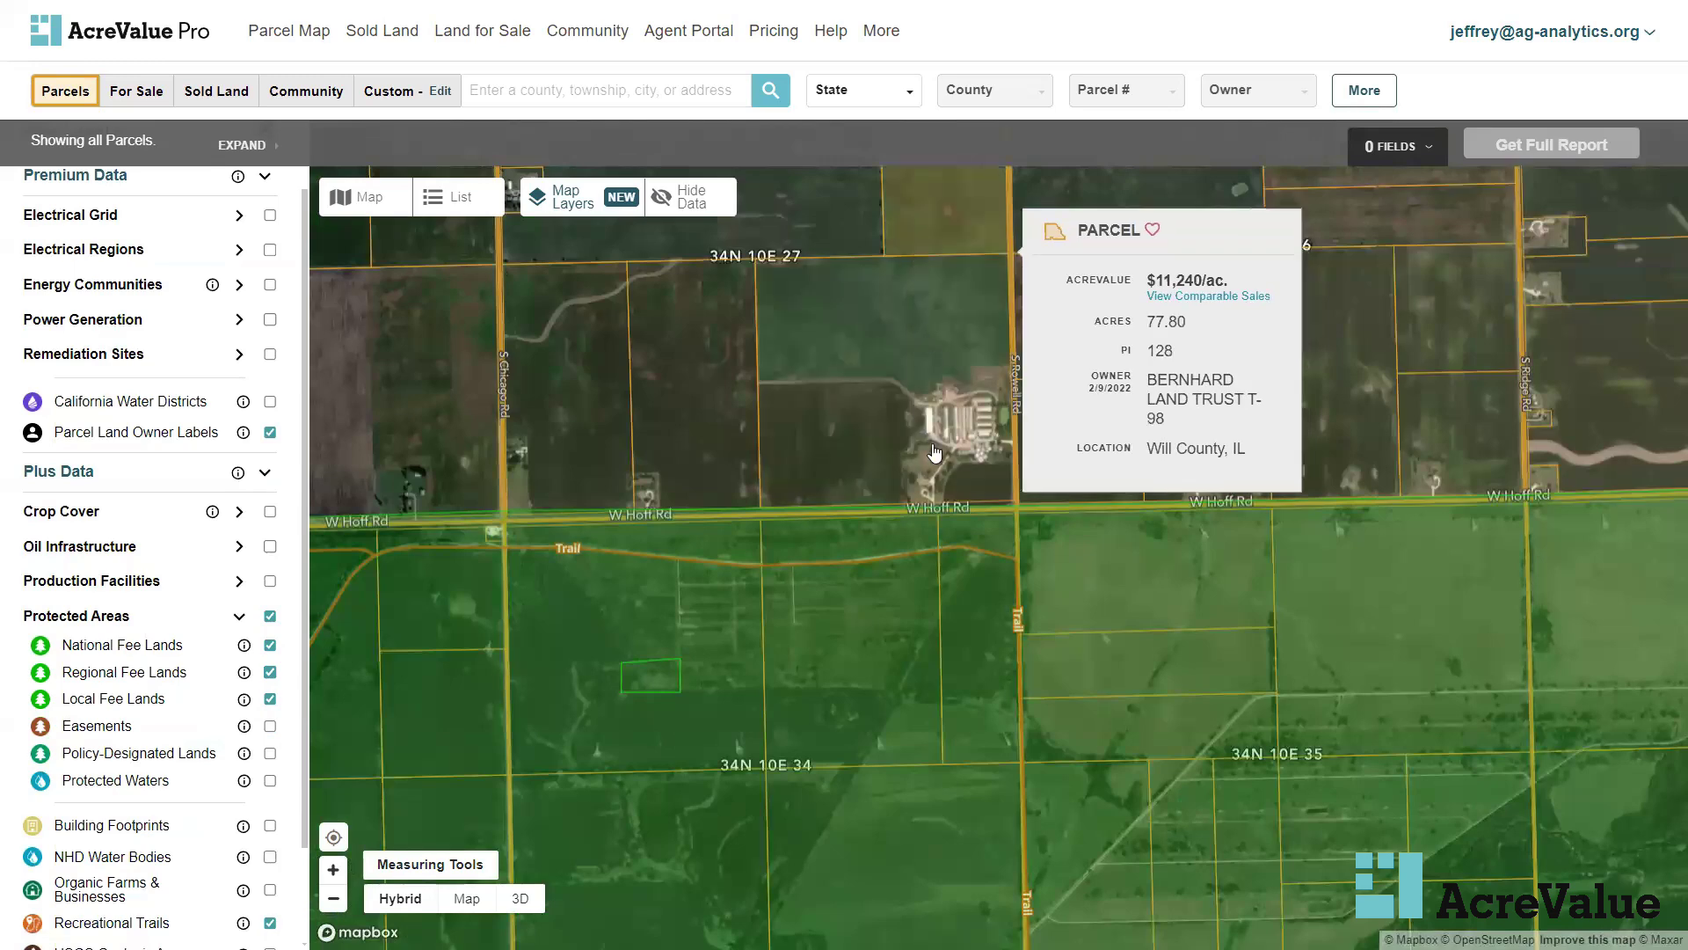
left_click_drag(917, 254, 935, 453)
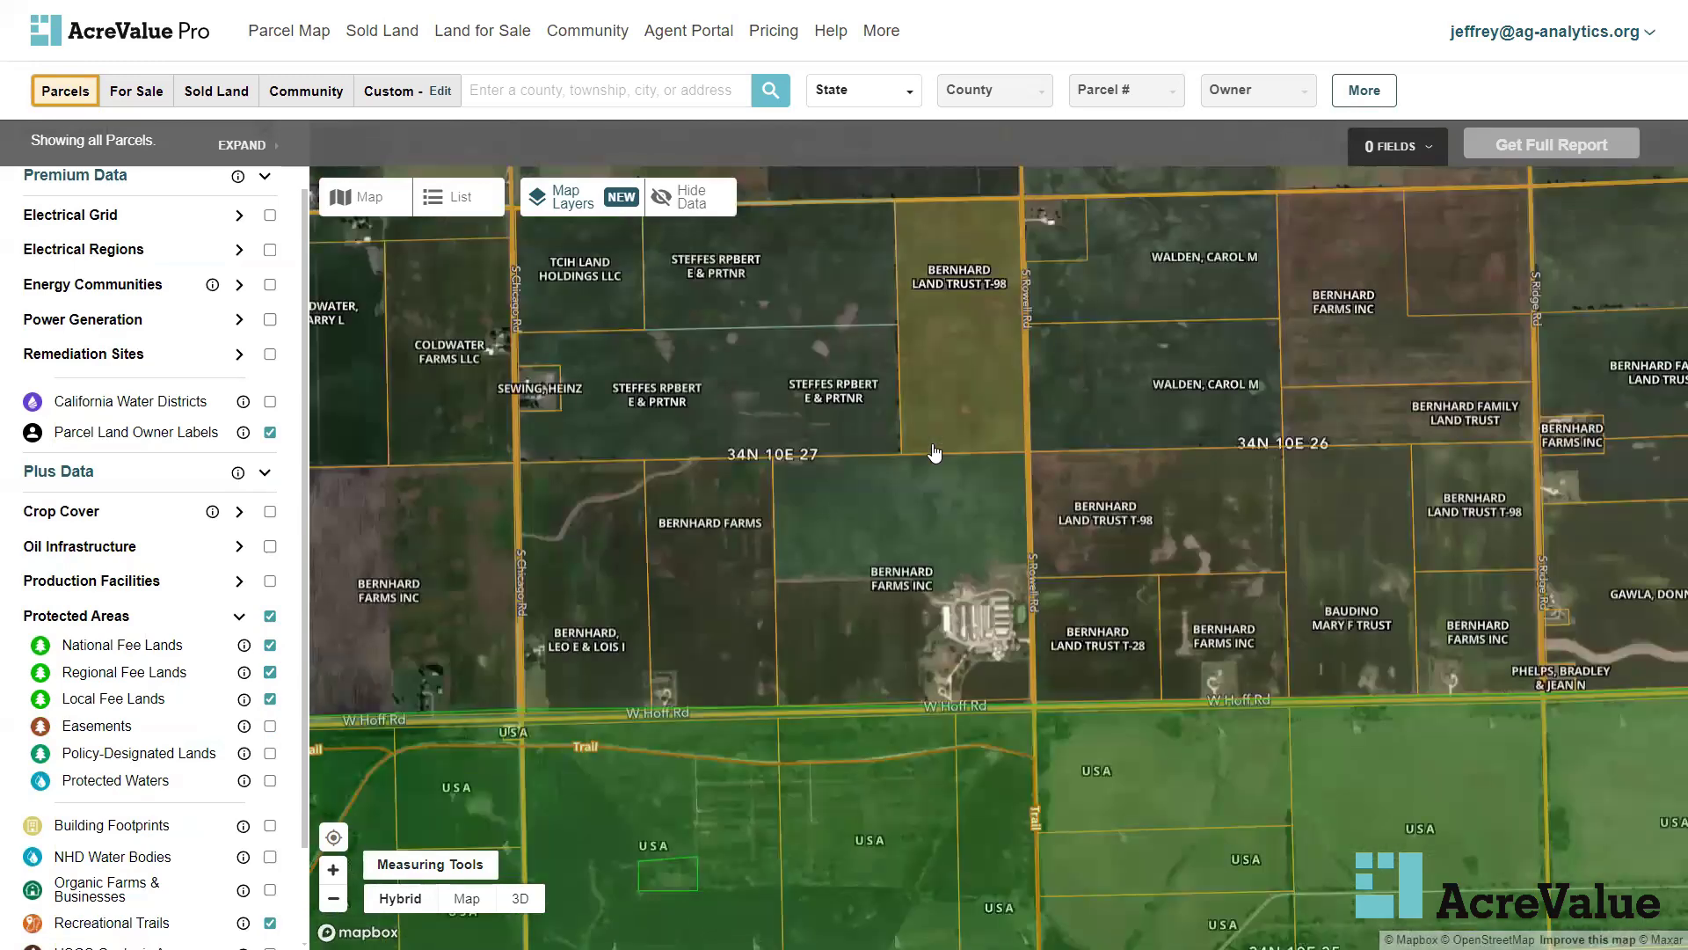
left_click(935, 453)
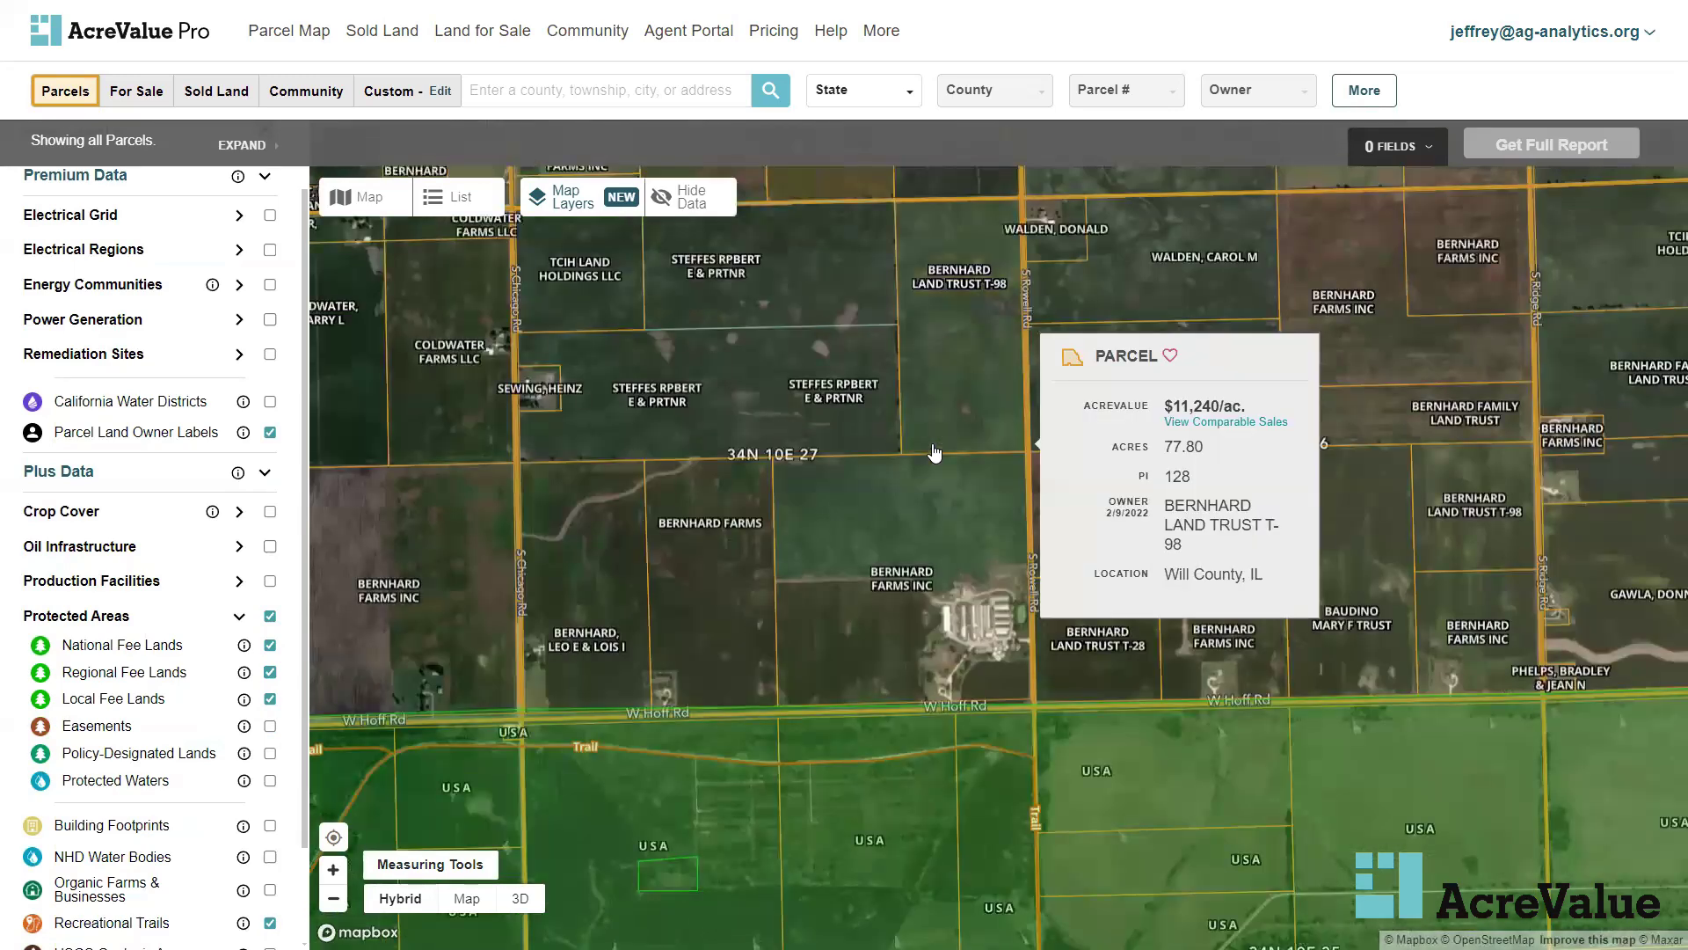
Review the full details of the parcel with the large building complex in section 34N 10E 27, then clear the parcel selection
left_click(940, 507)
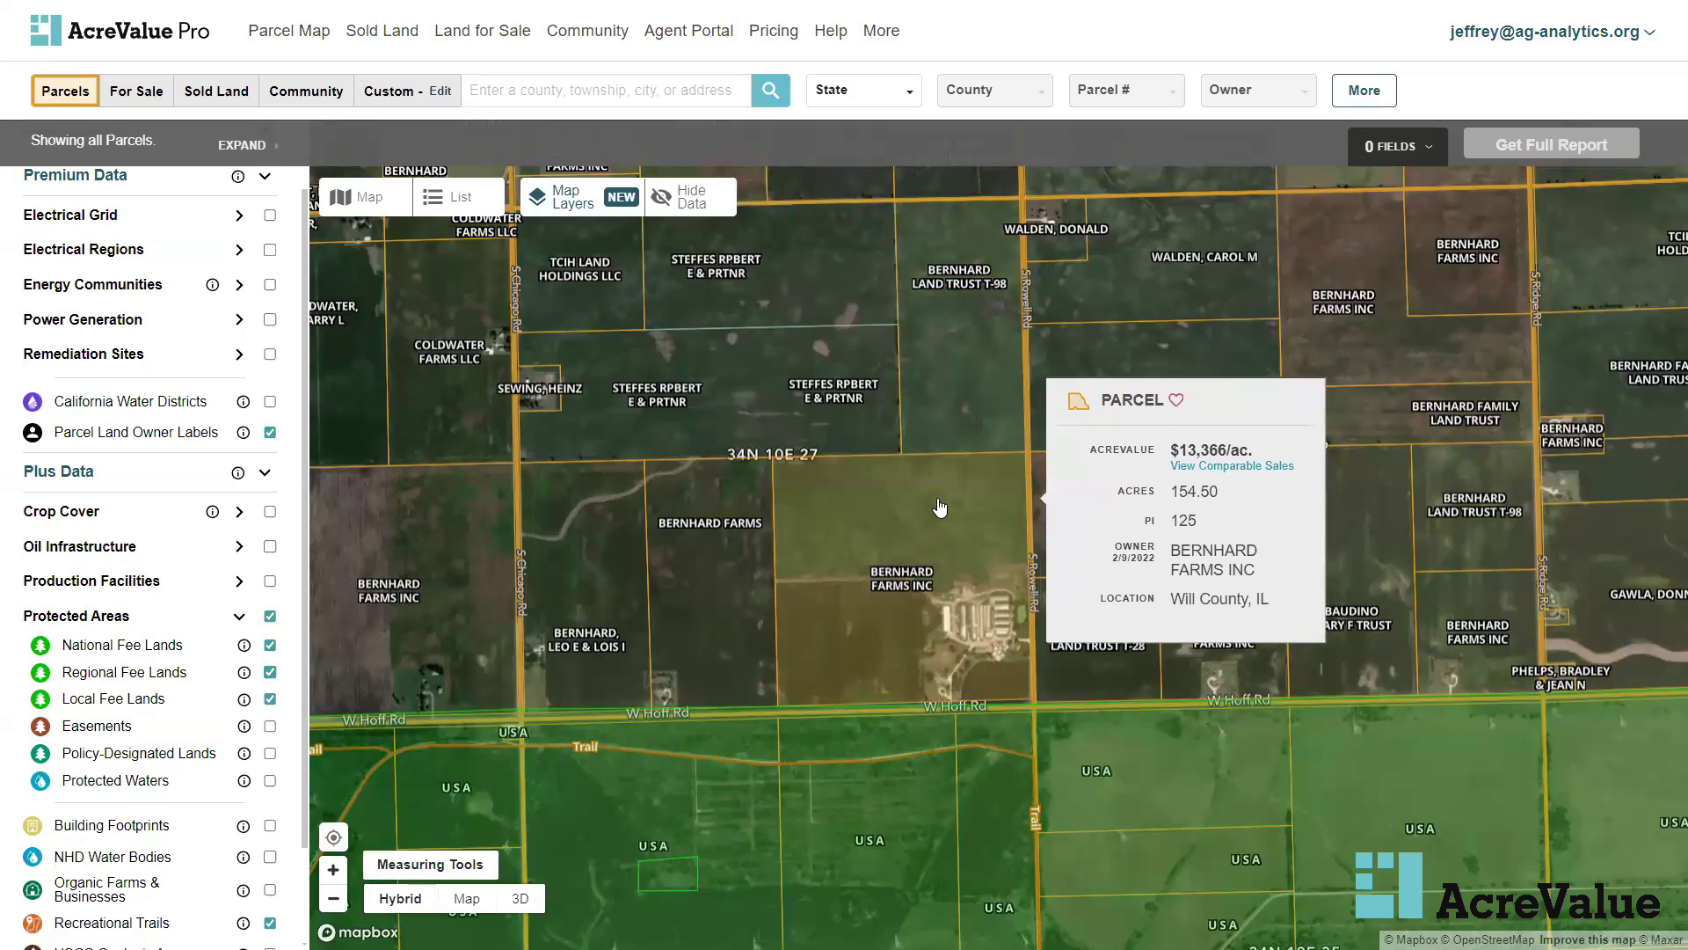
left_click(940, 508)
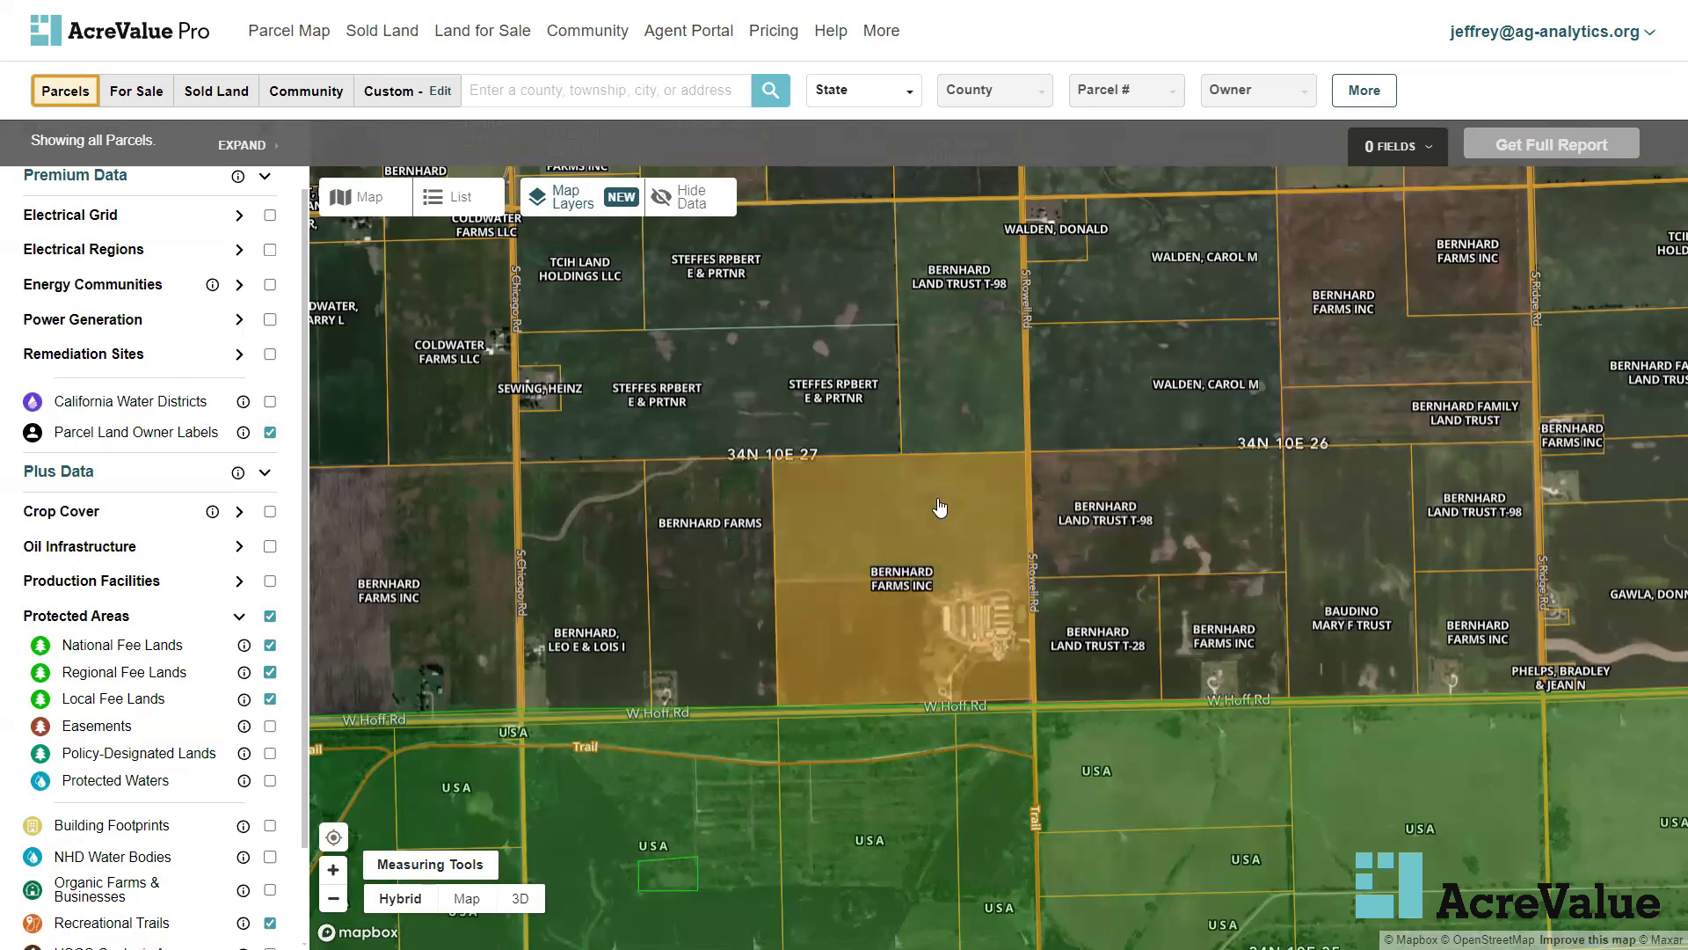
left_click(940, 507)
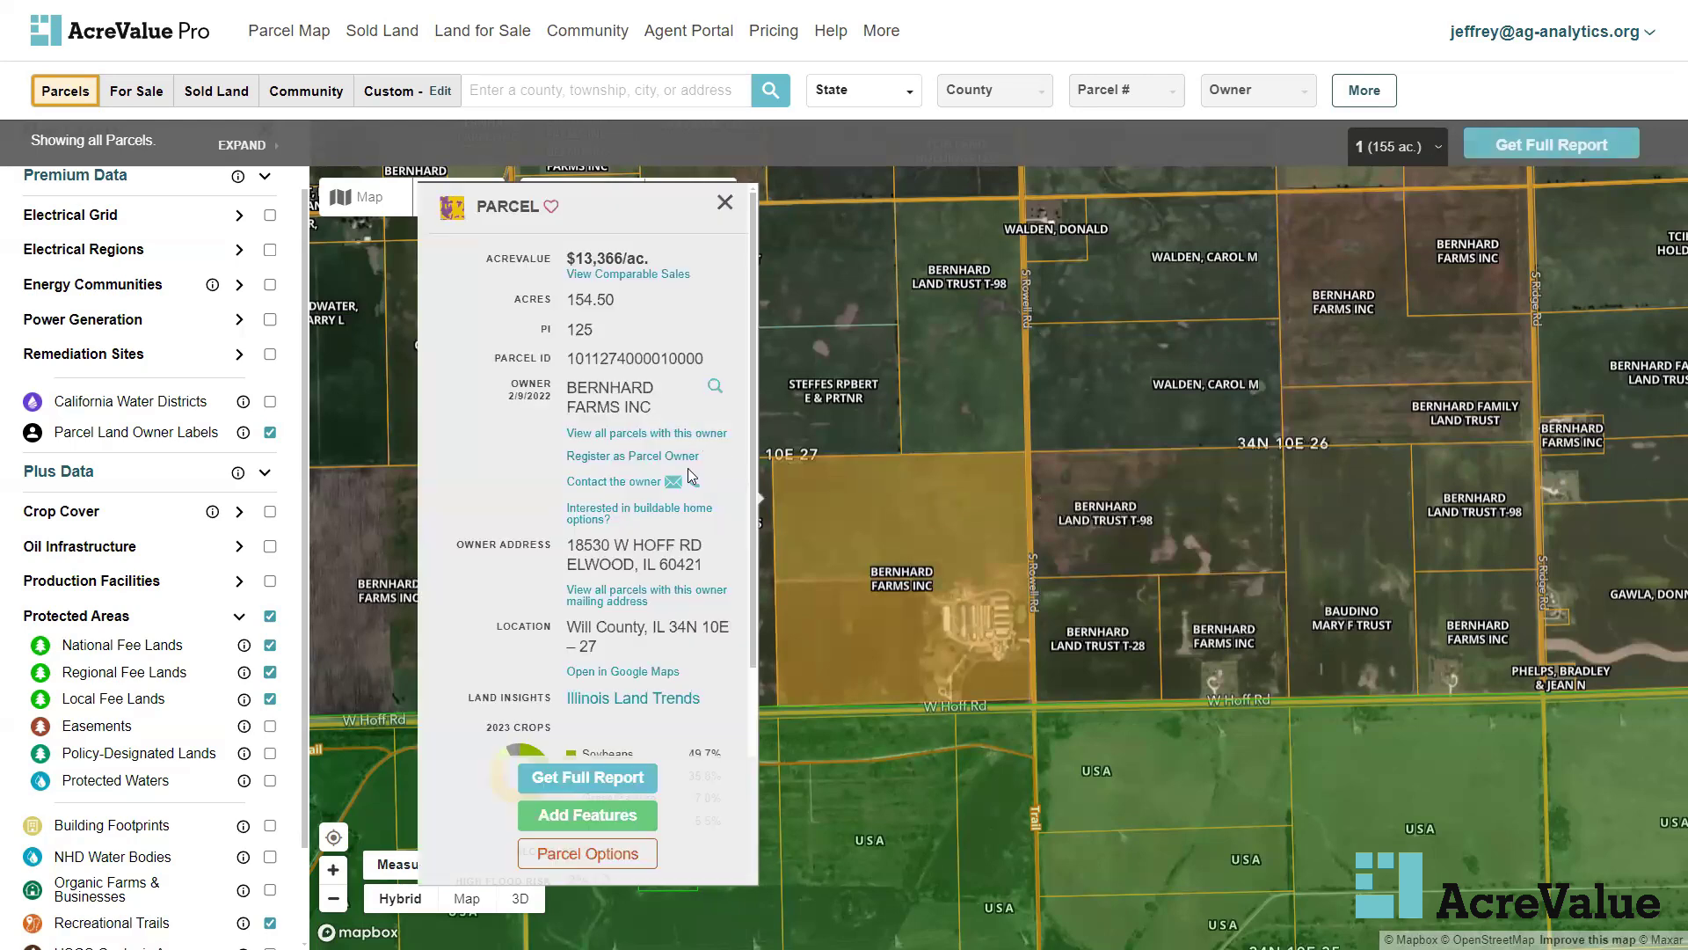
scroll(694, 514, "down", 3)
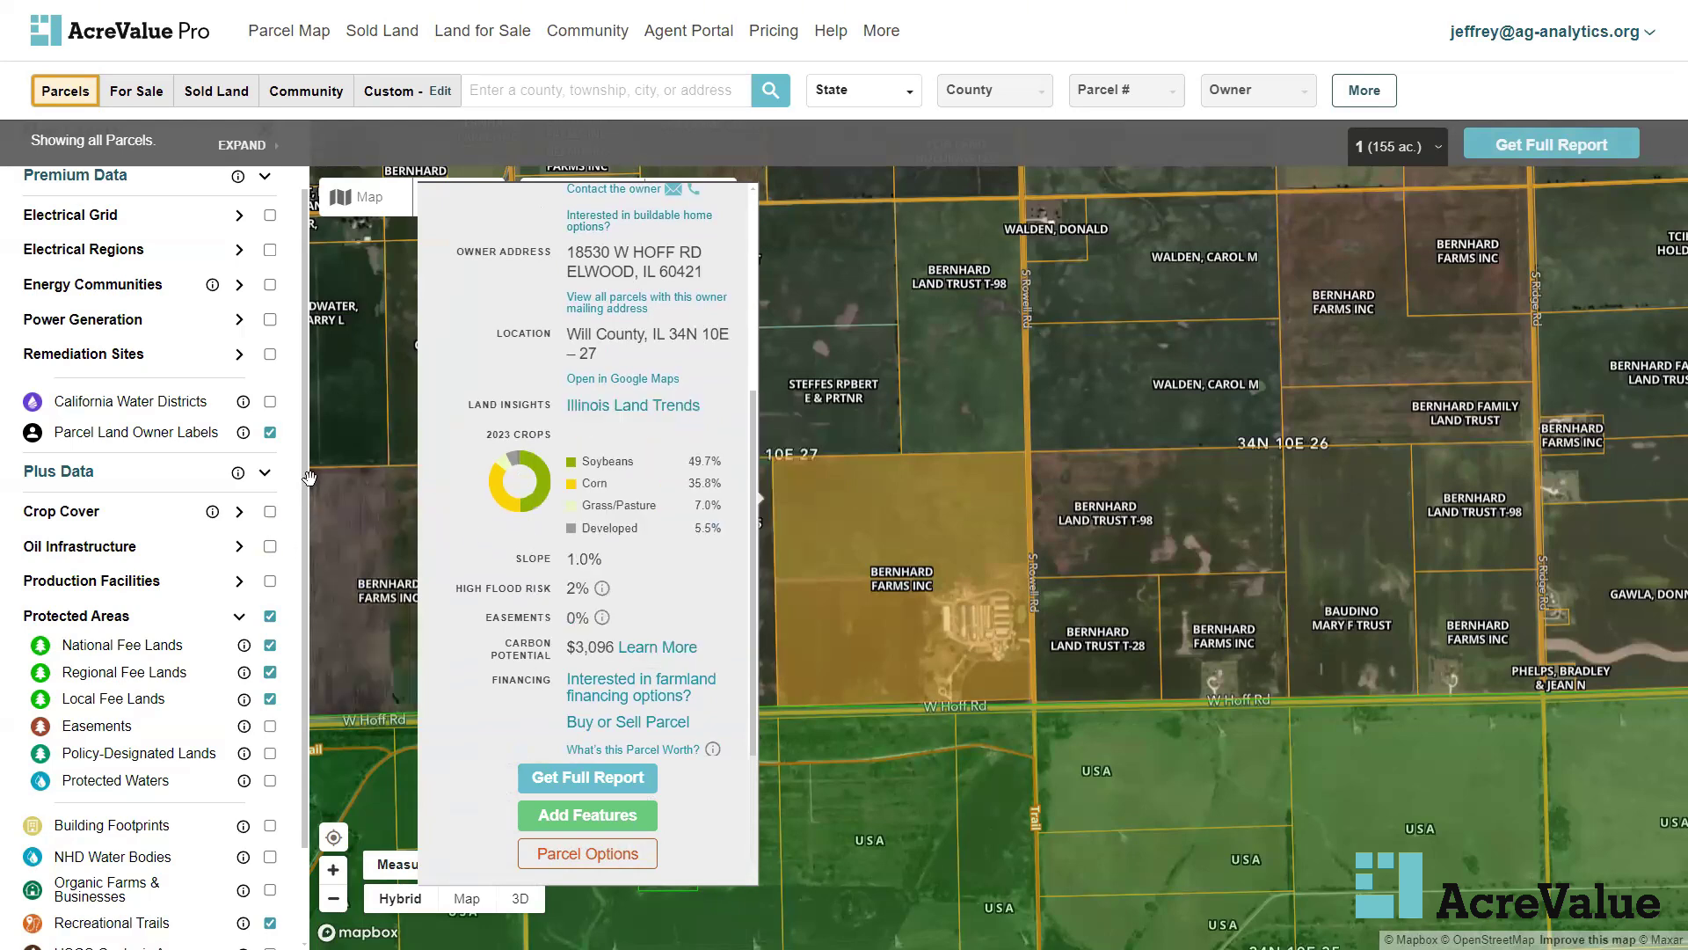
scroll(297, 502, "down", 2)
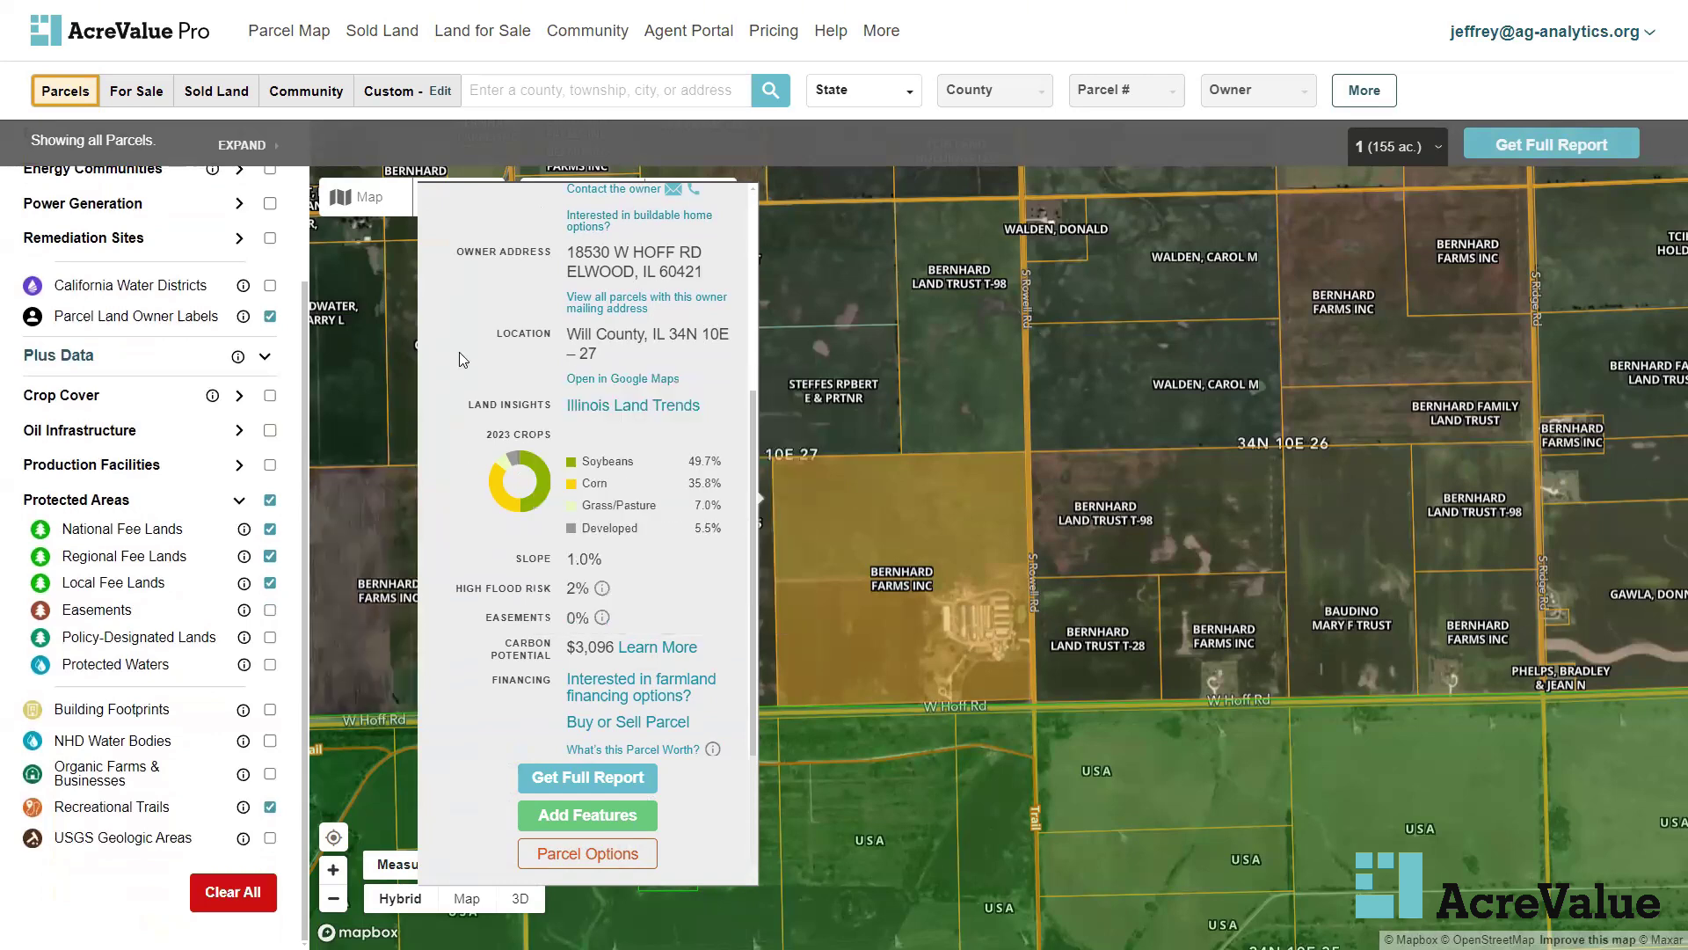
scroll(459, 352, "up", 3)
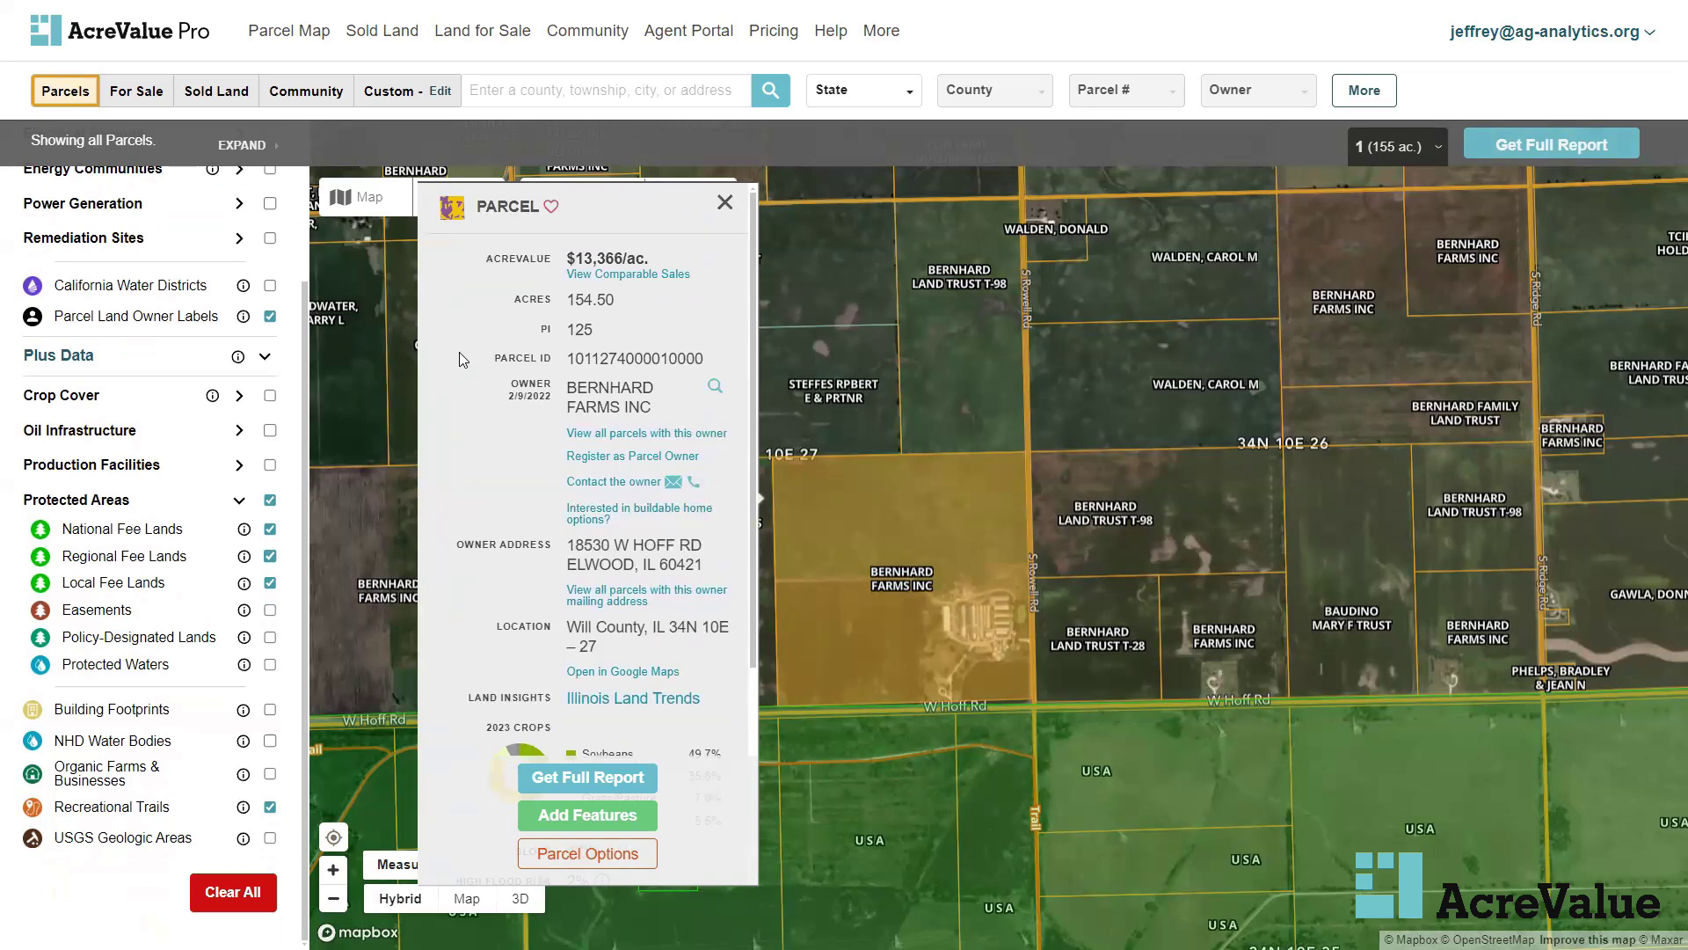
left_click(1398, 146)
left_click(1620, 187)
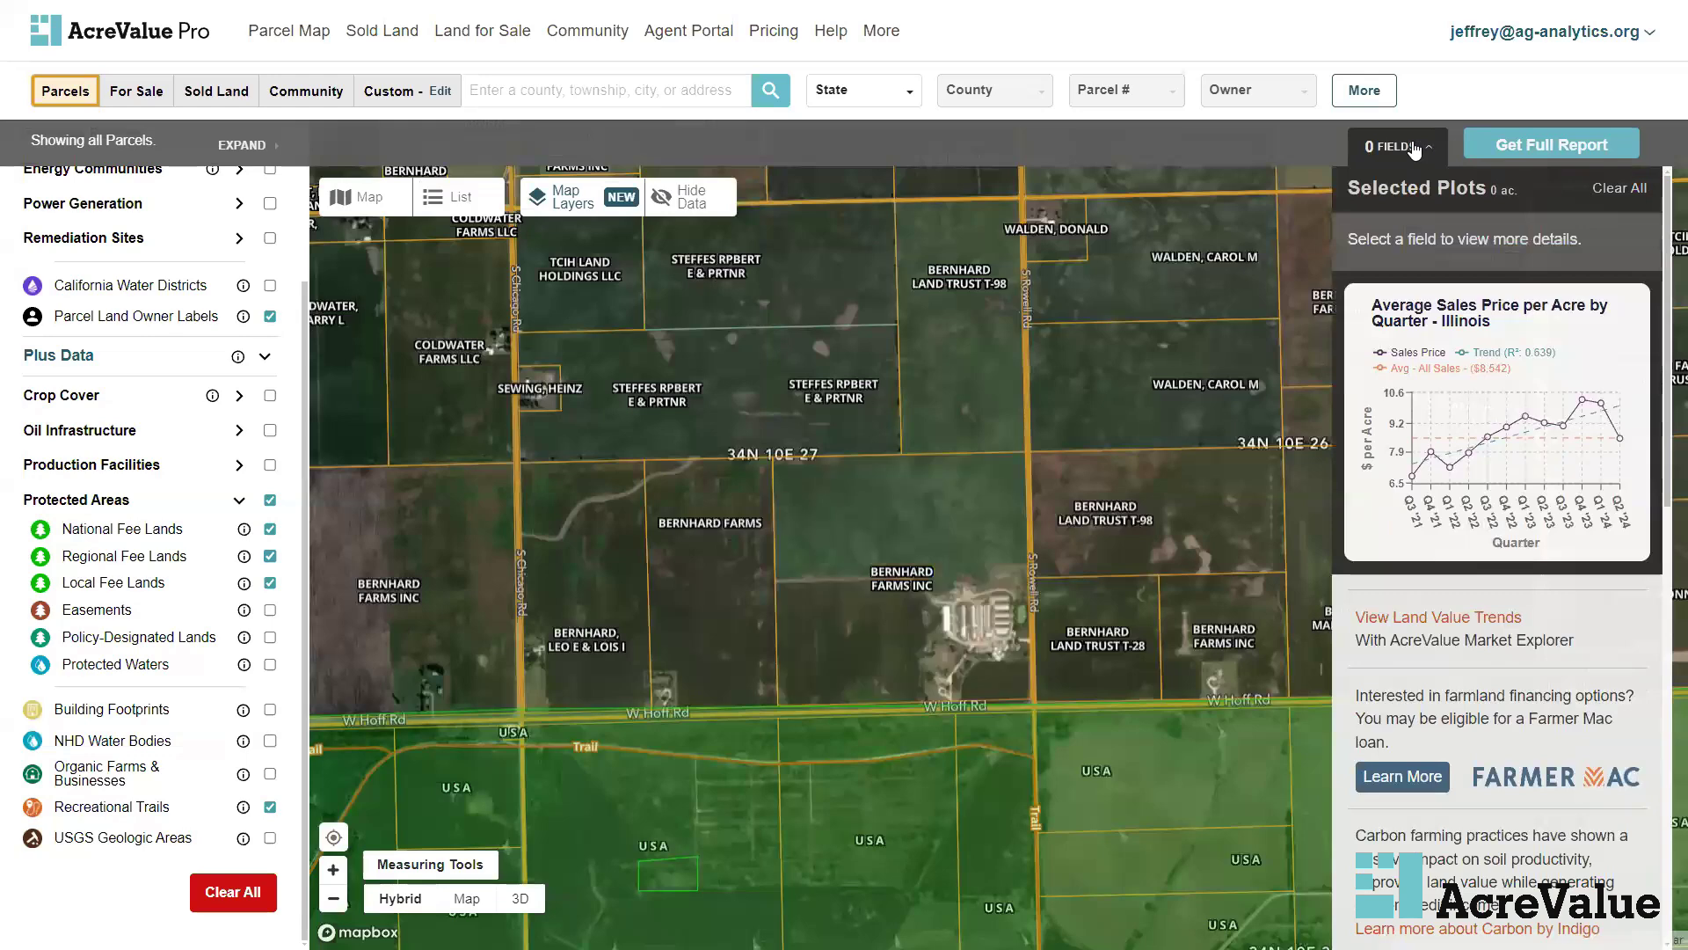
left_click(1414, 150)
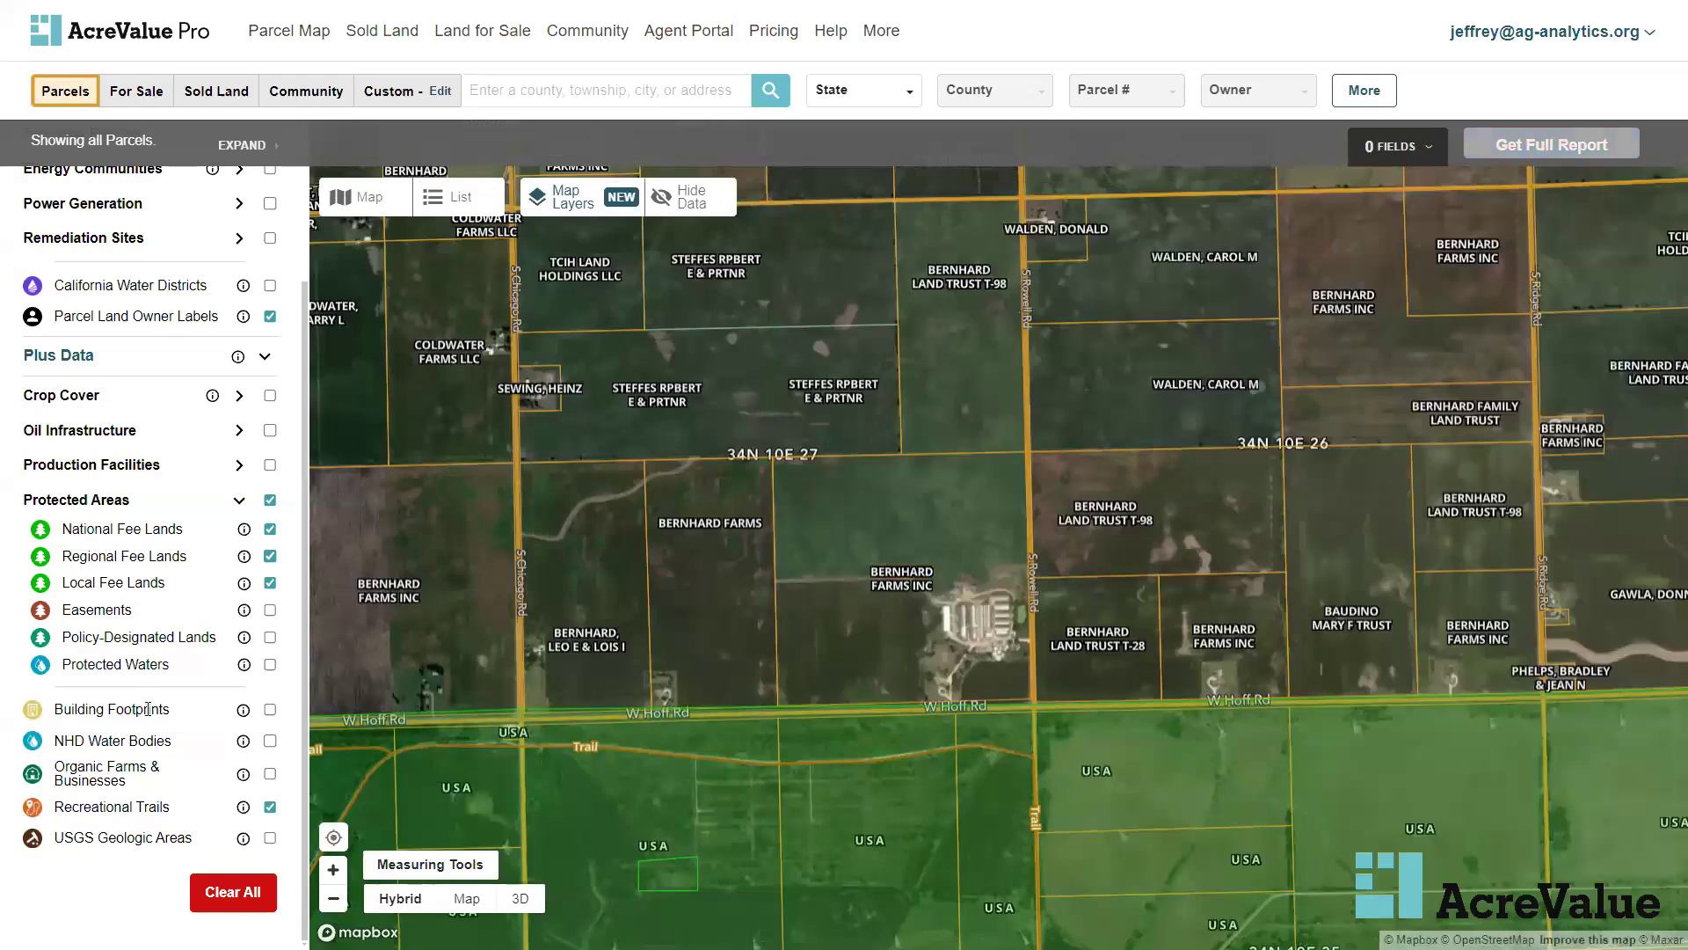
Turn off the Protected Areas and Recreational Trails layers and turn on the Building Footprints layer
left_click(270, 500)
left_click(248, 505)
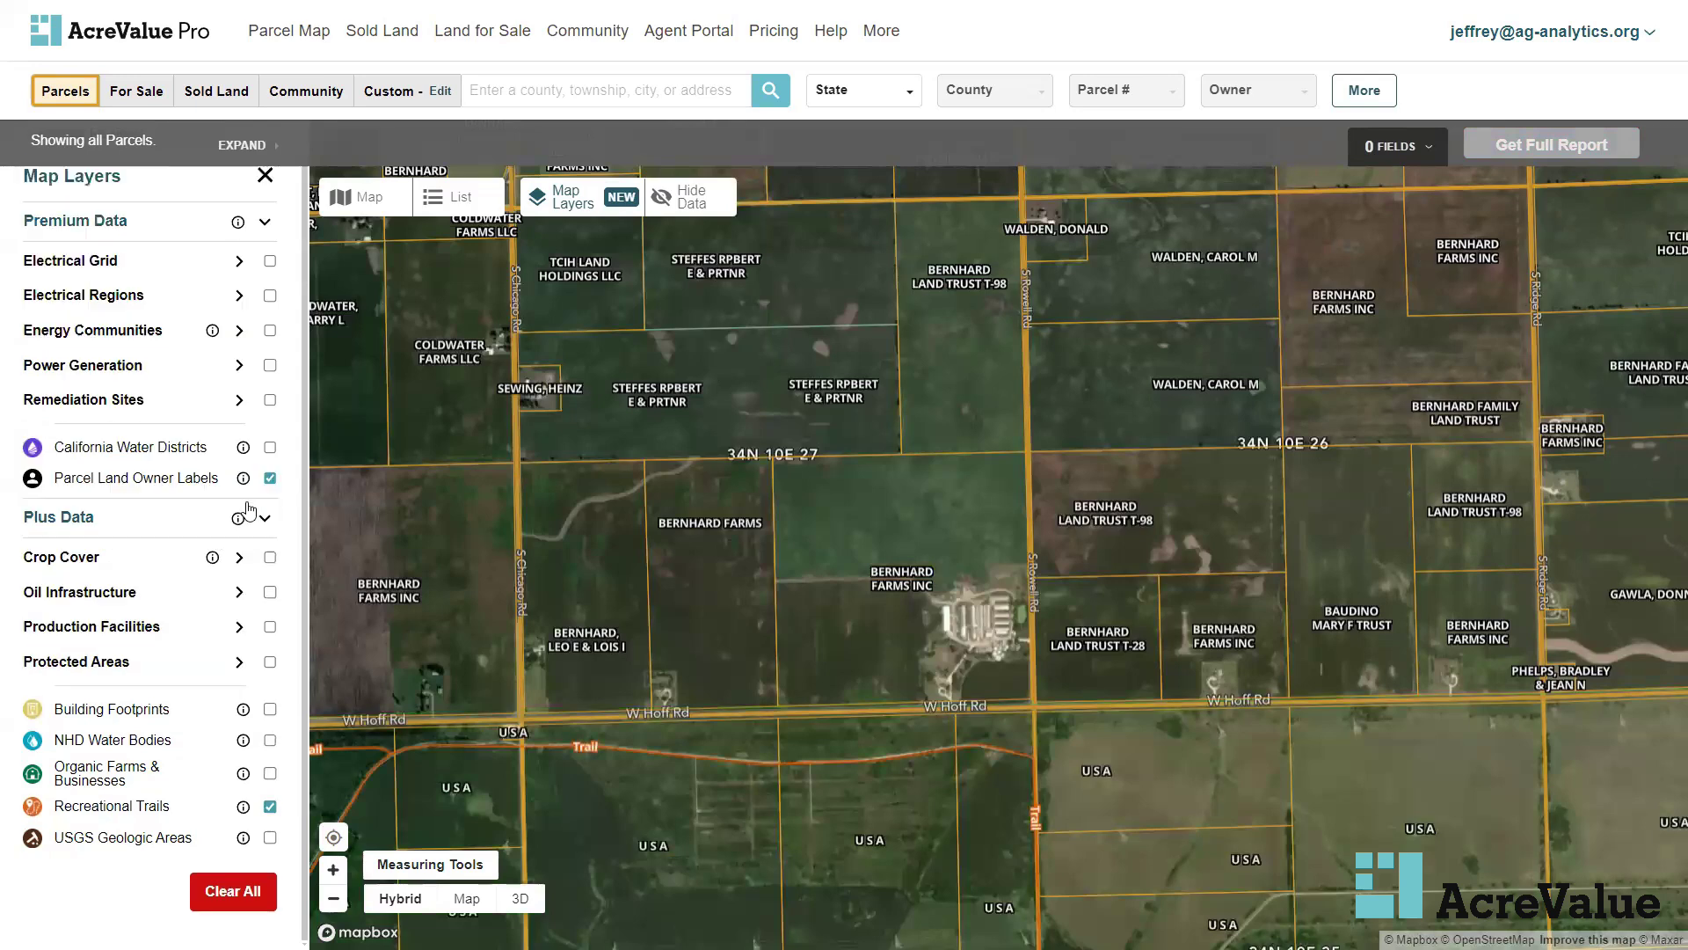
left_click(270, 807)
left_click(272, 714)
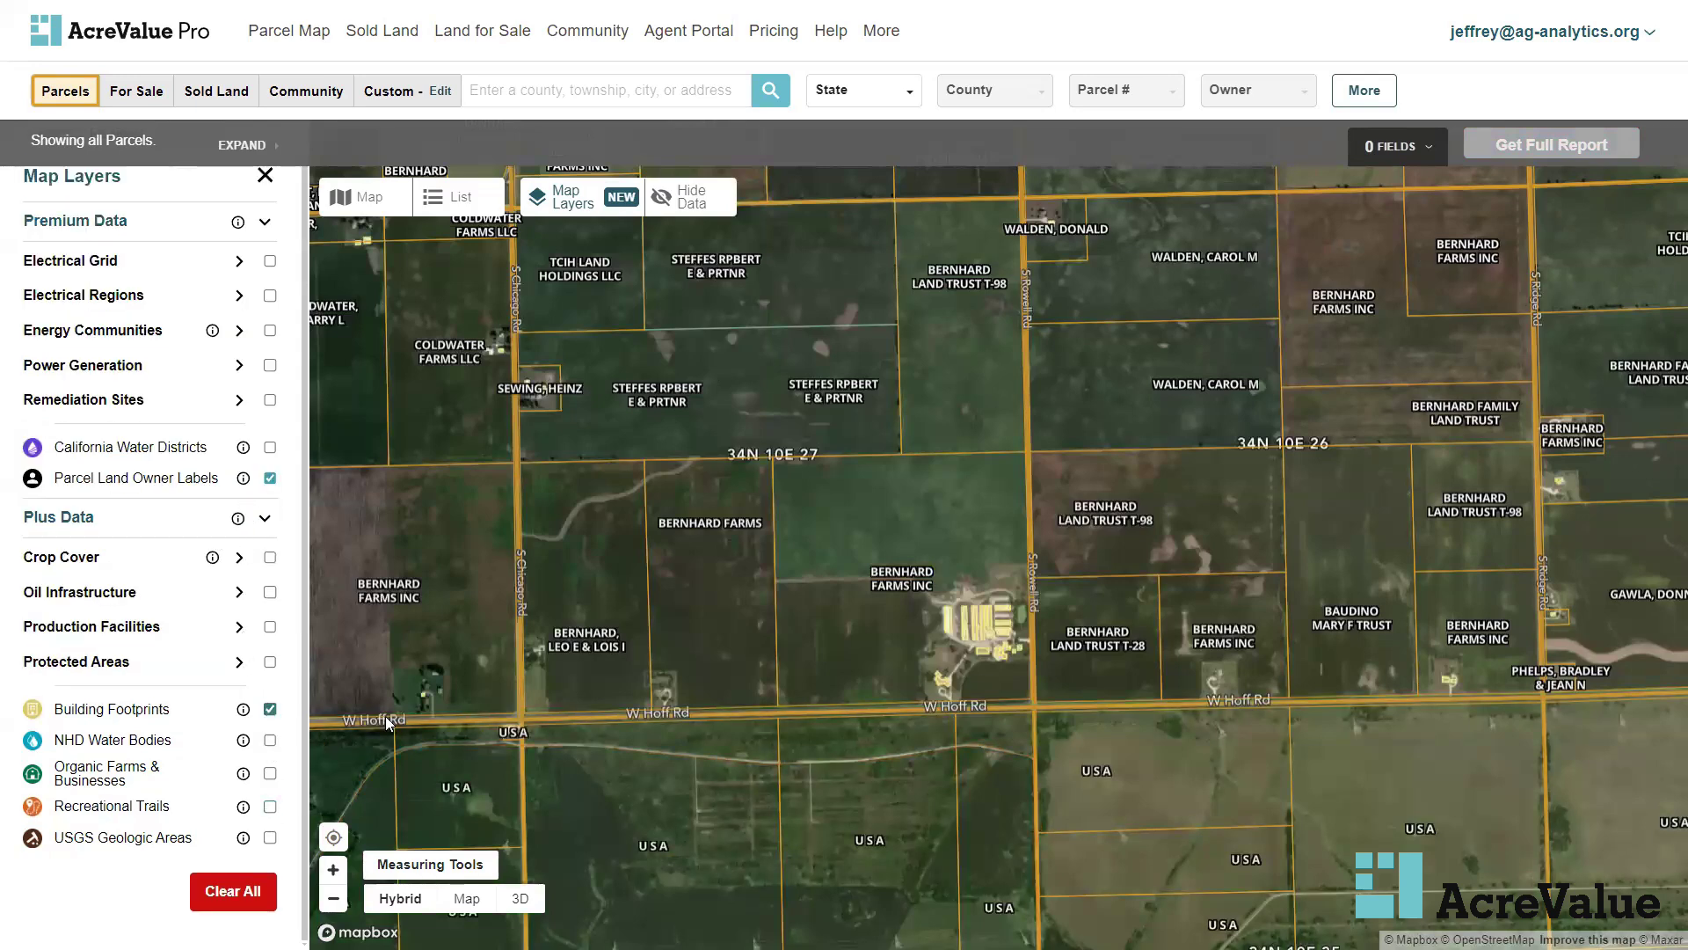
mouse_move(997, 630)
Filter the parcels by the state of Illinois
left_click(856, 111)
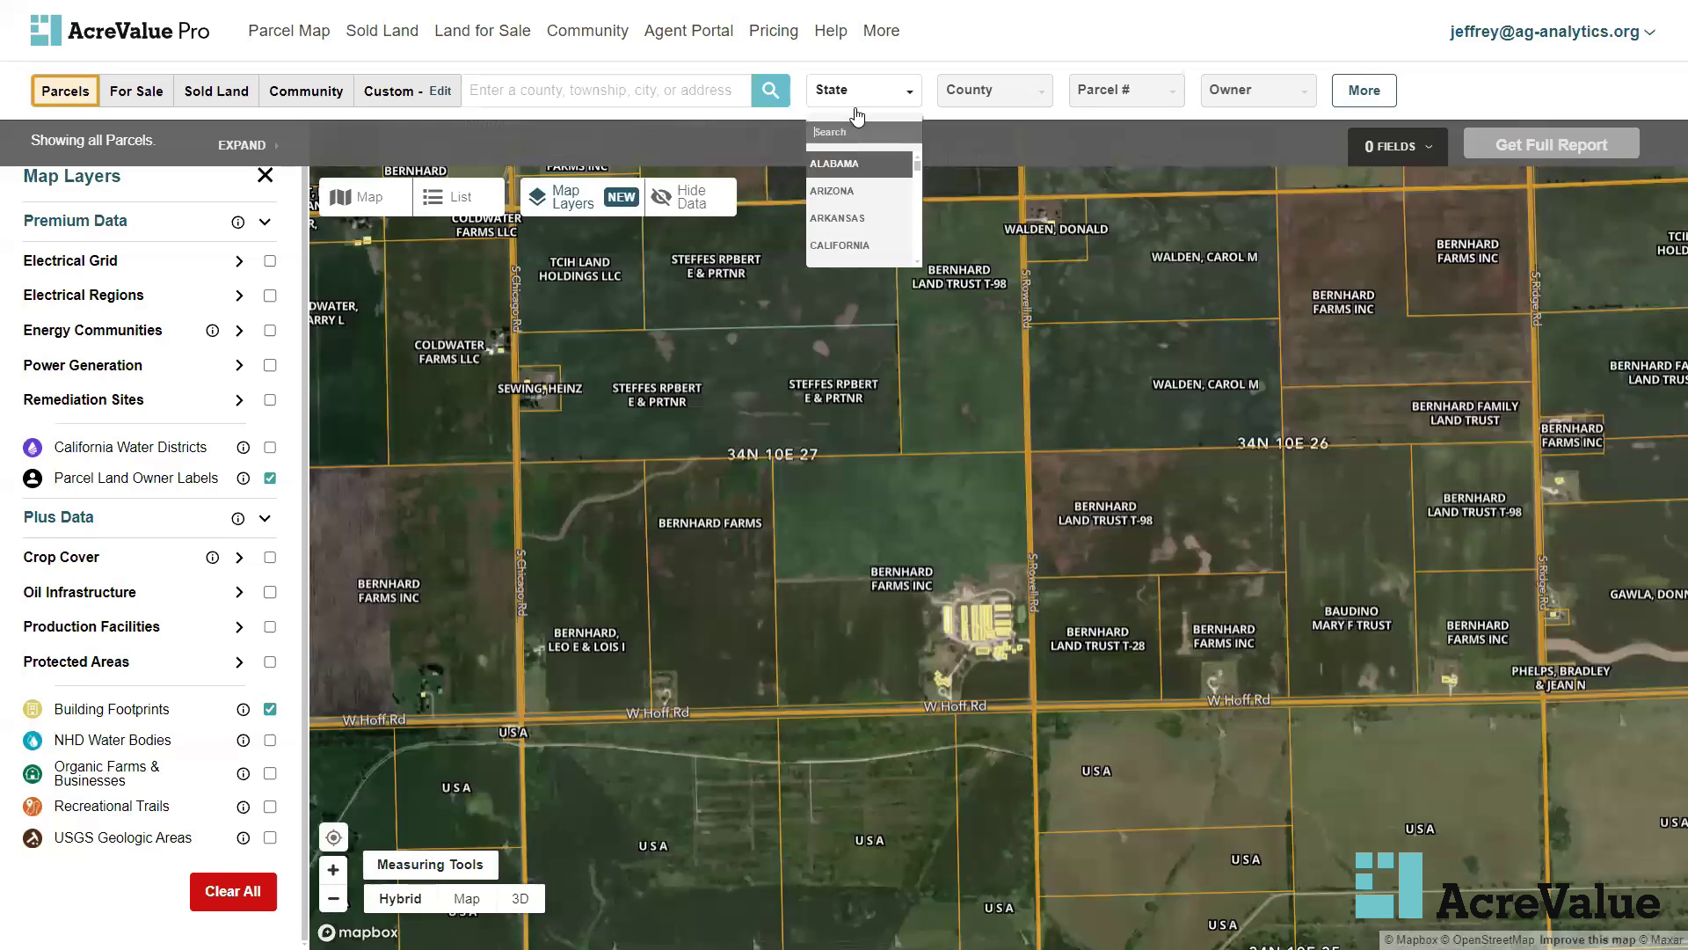
type("ill")
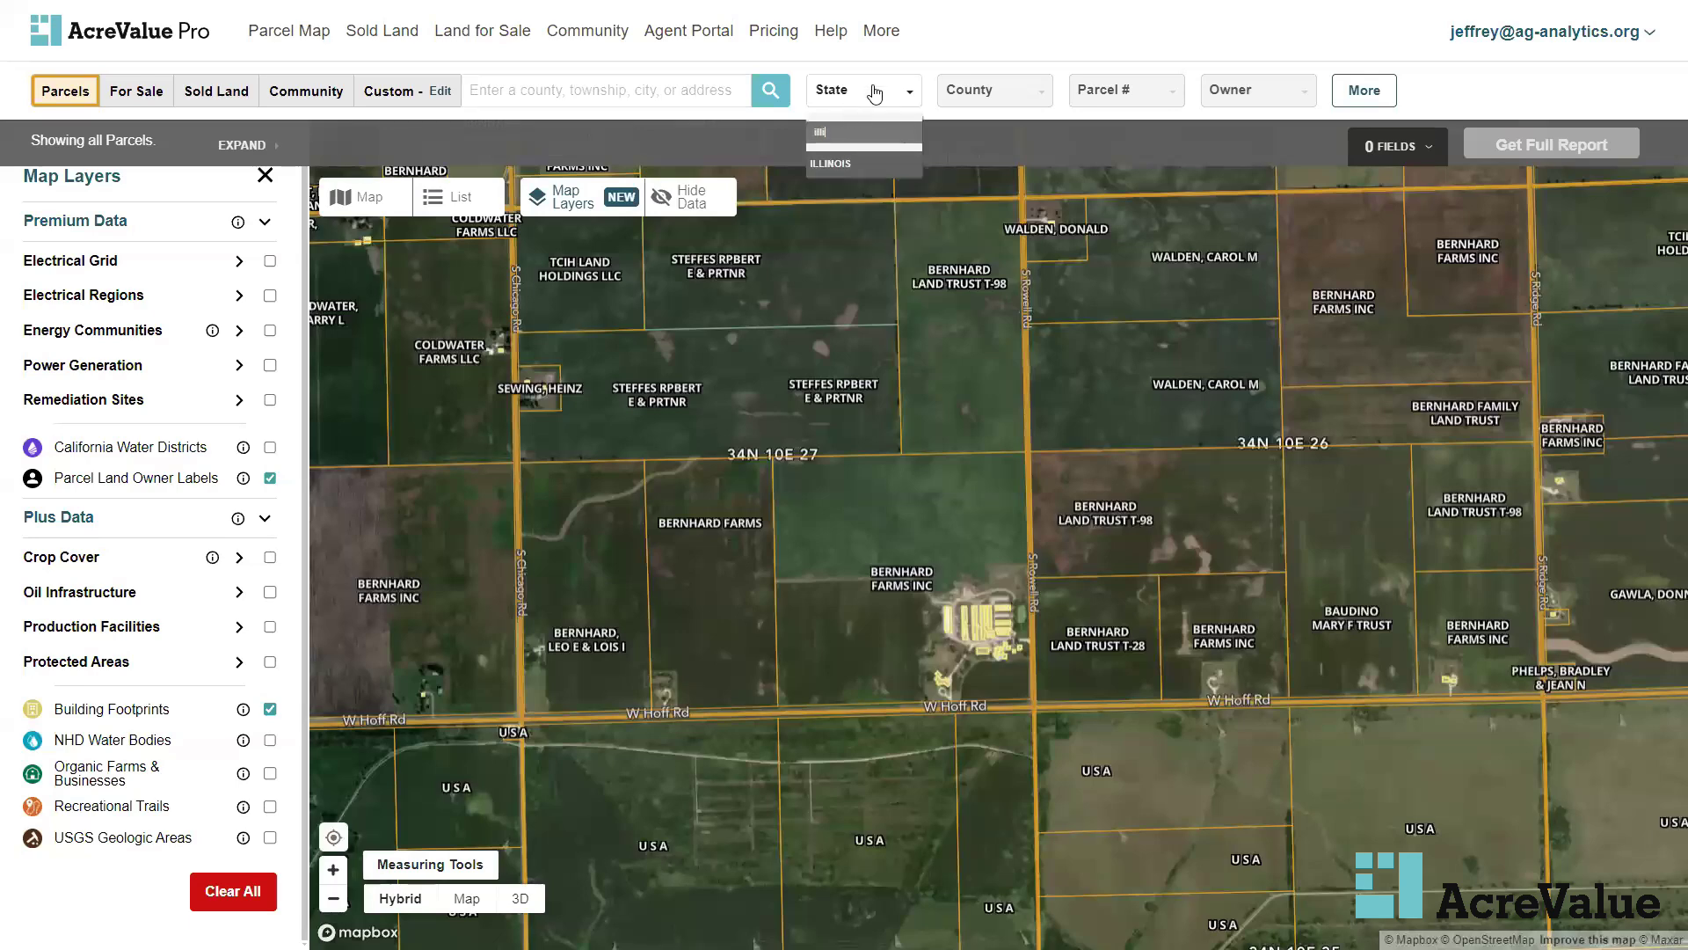
key("Return")
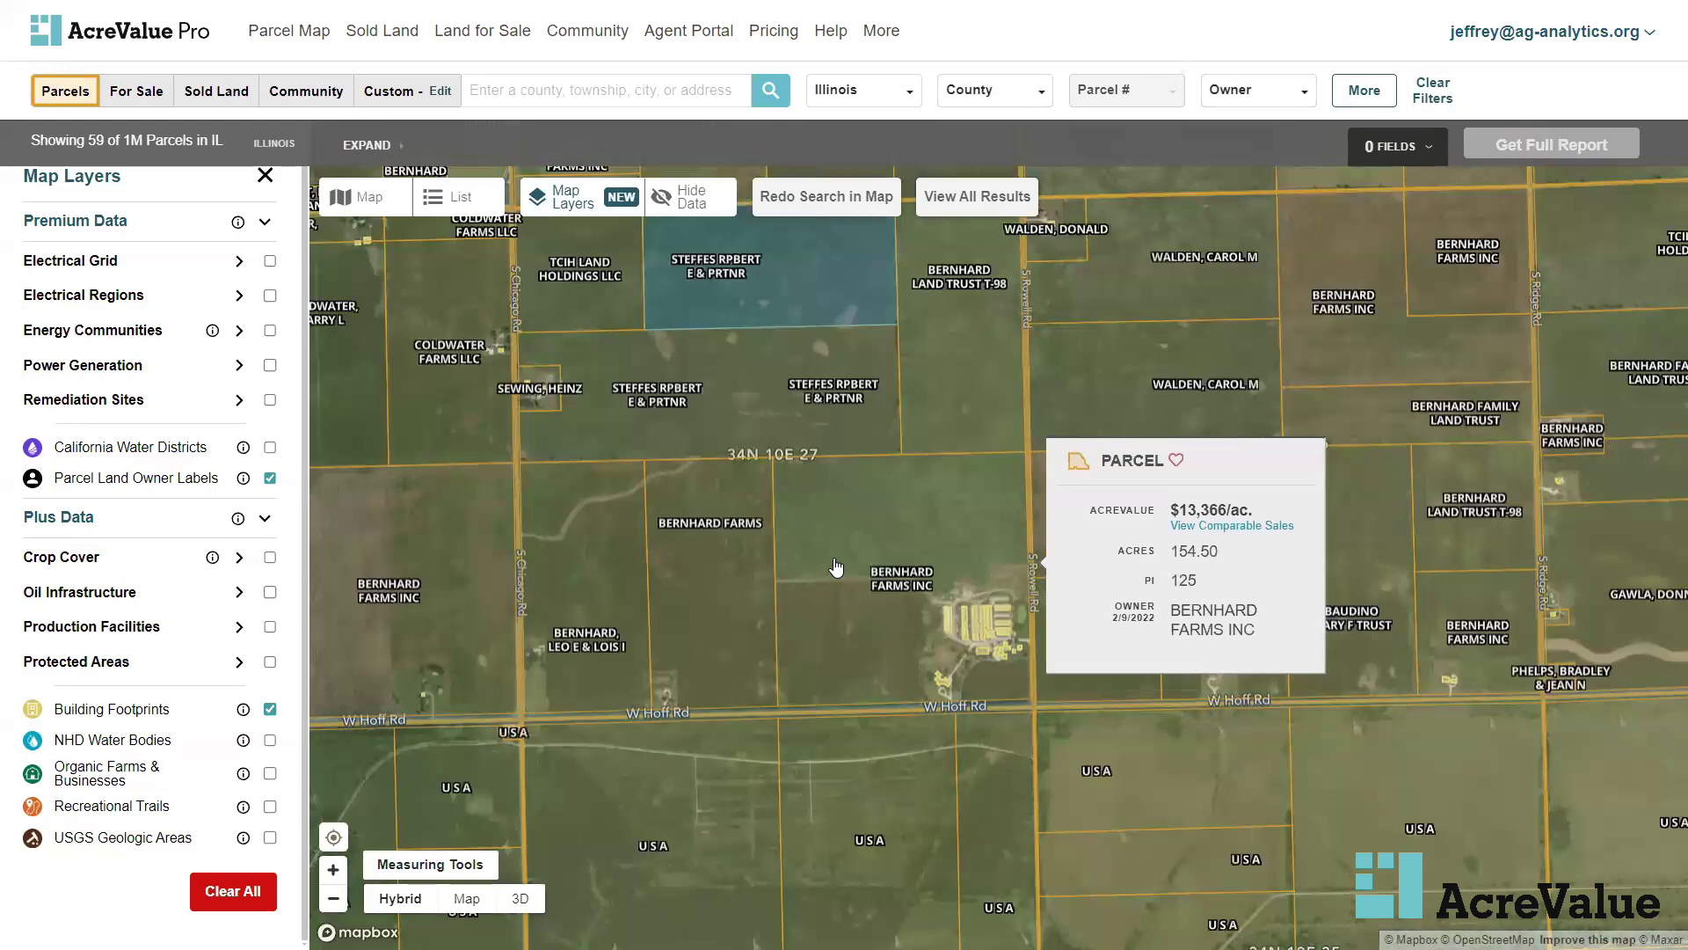
Look through the details of the building-complex parcel north of W Hoff Rd again and deselect it
left_click(837, 567)
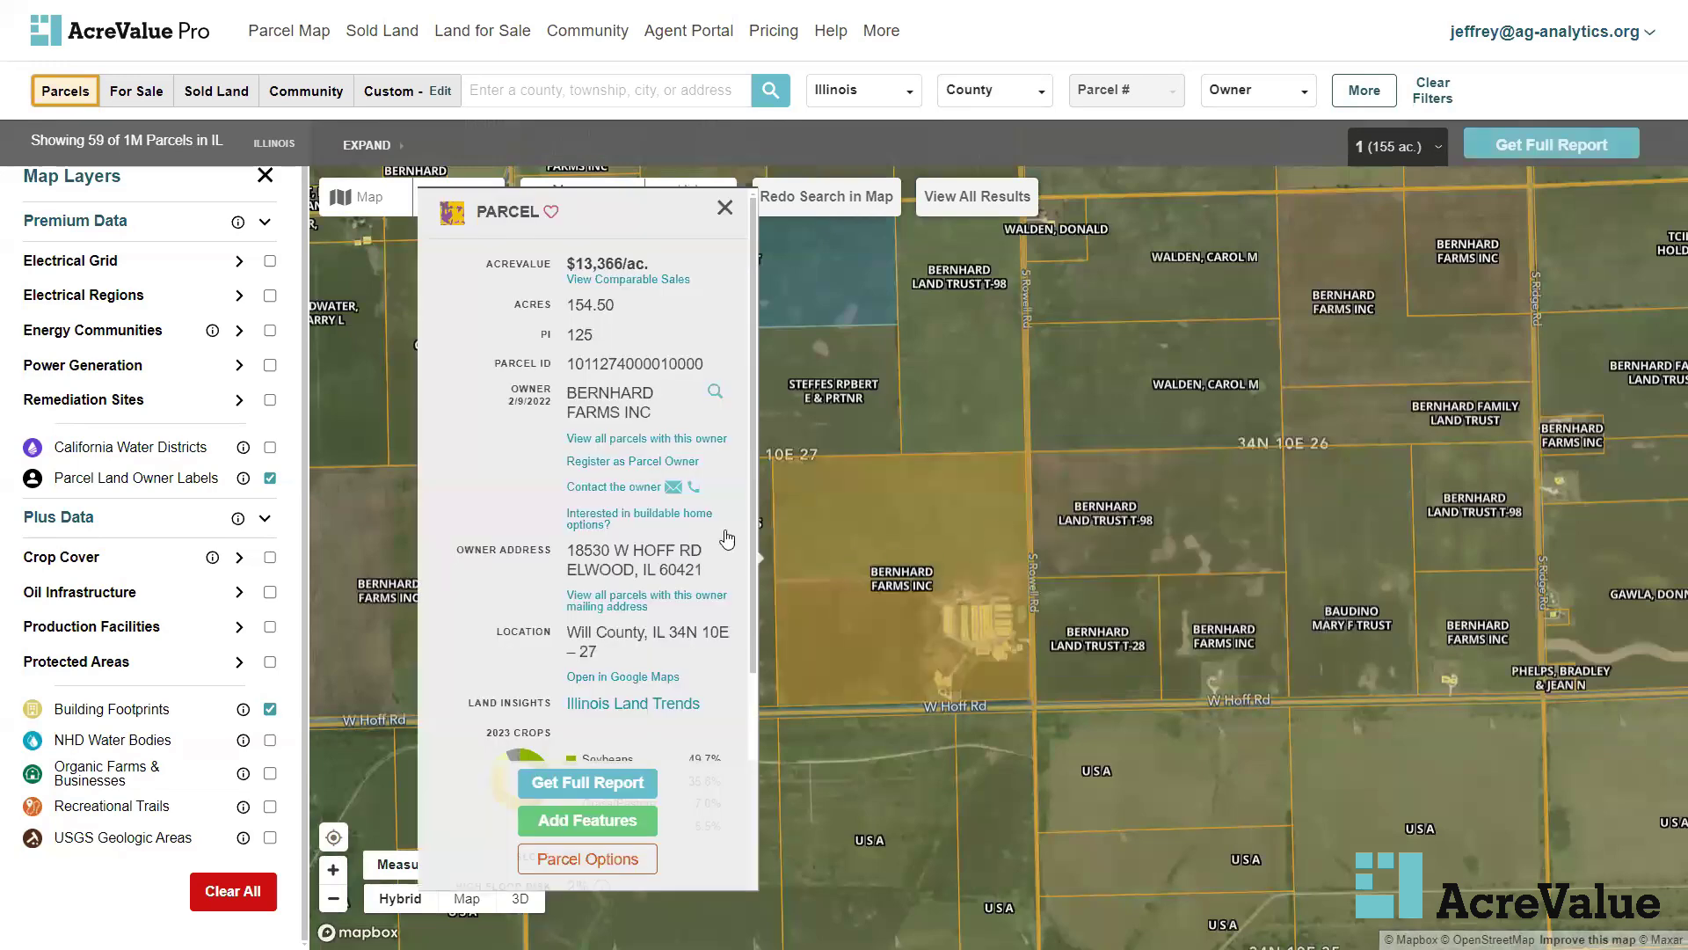
scroll(649, 565, "down", 3)
scroll(670, 338, "up", 3)
left_click(724, 208)
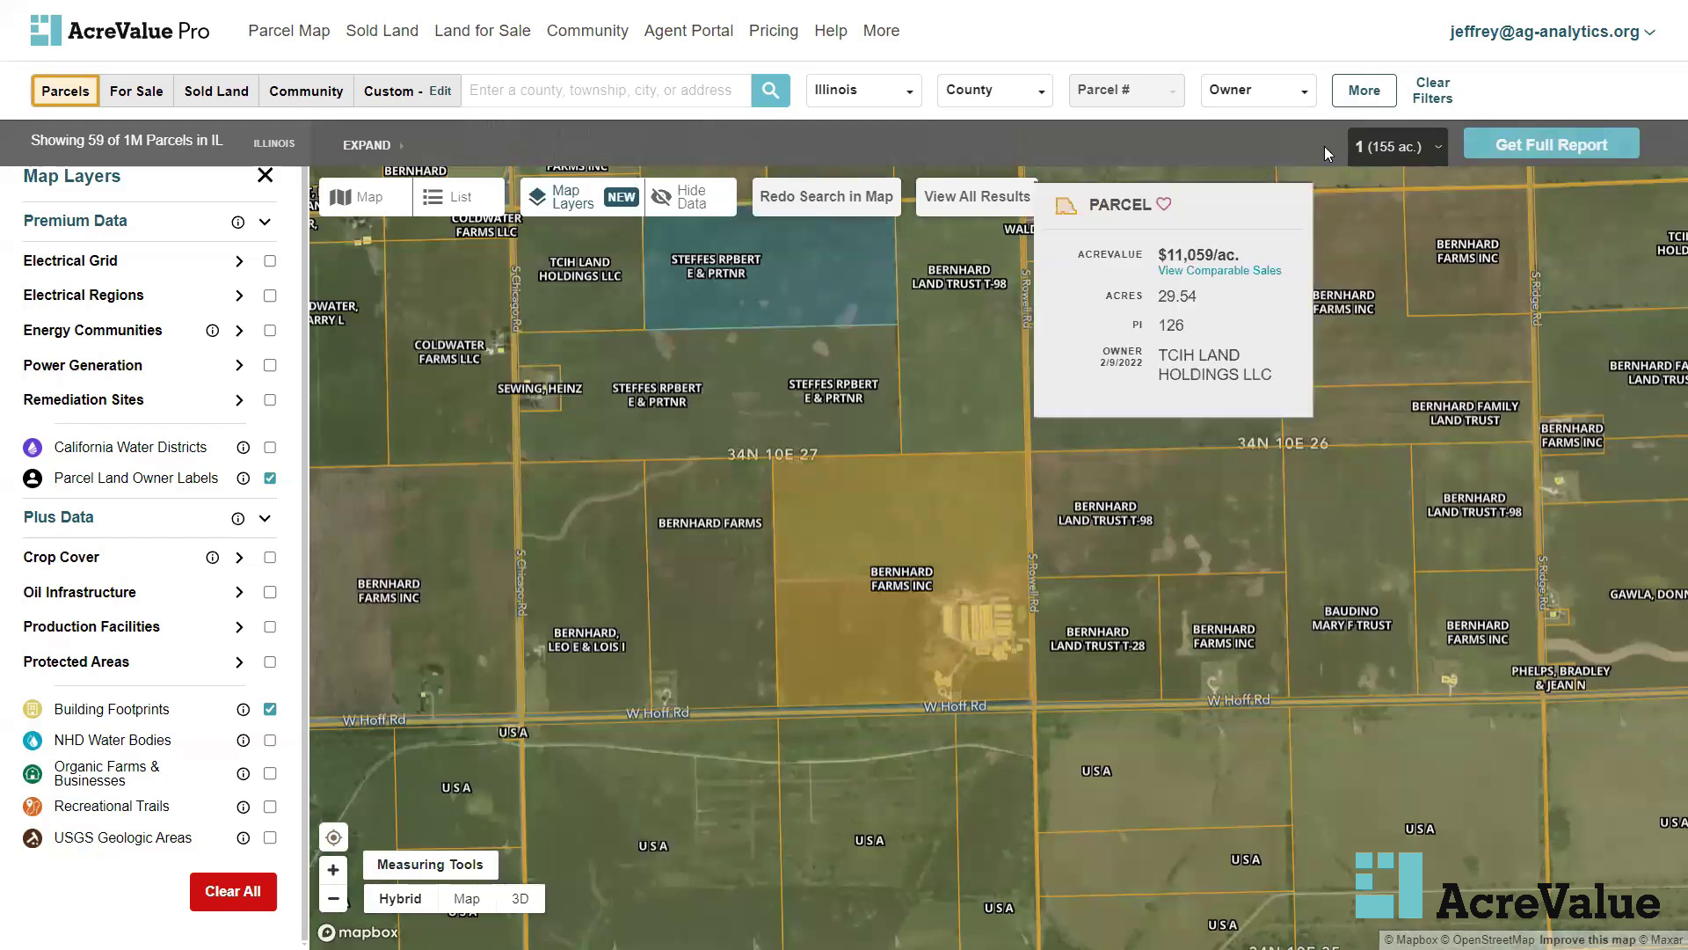
left_click(1401, 165)
left_click(1621, 195)
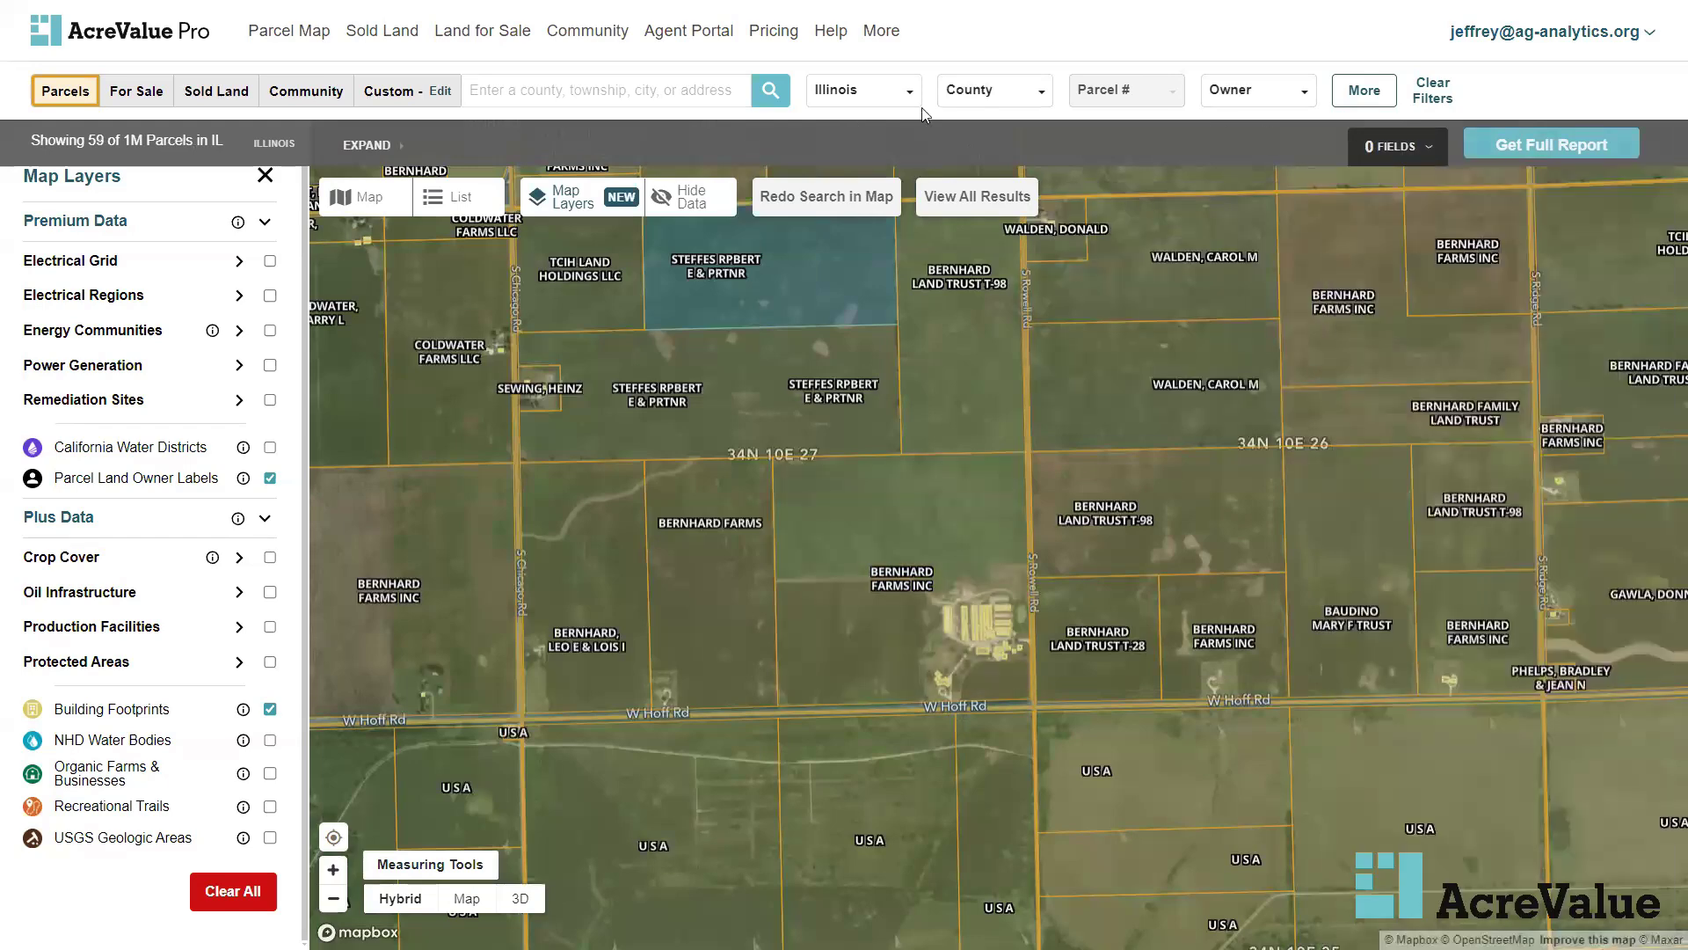
Narrow the Illinois parcel filter to Will County
left_click(955, 109)
type("will")
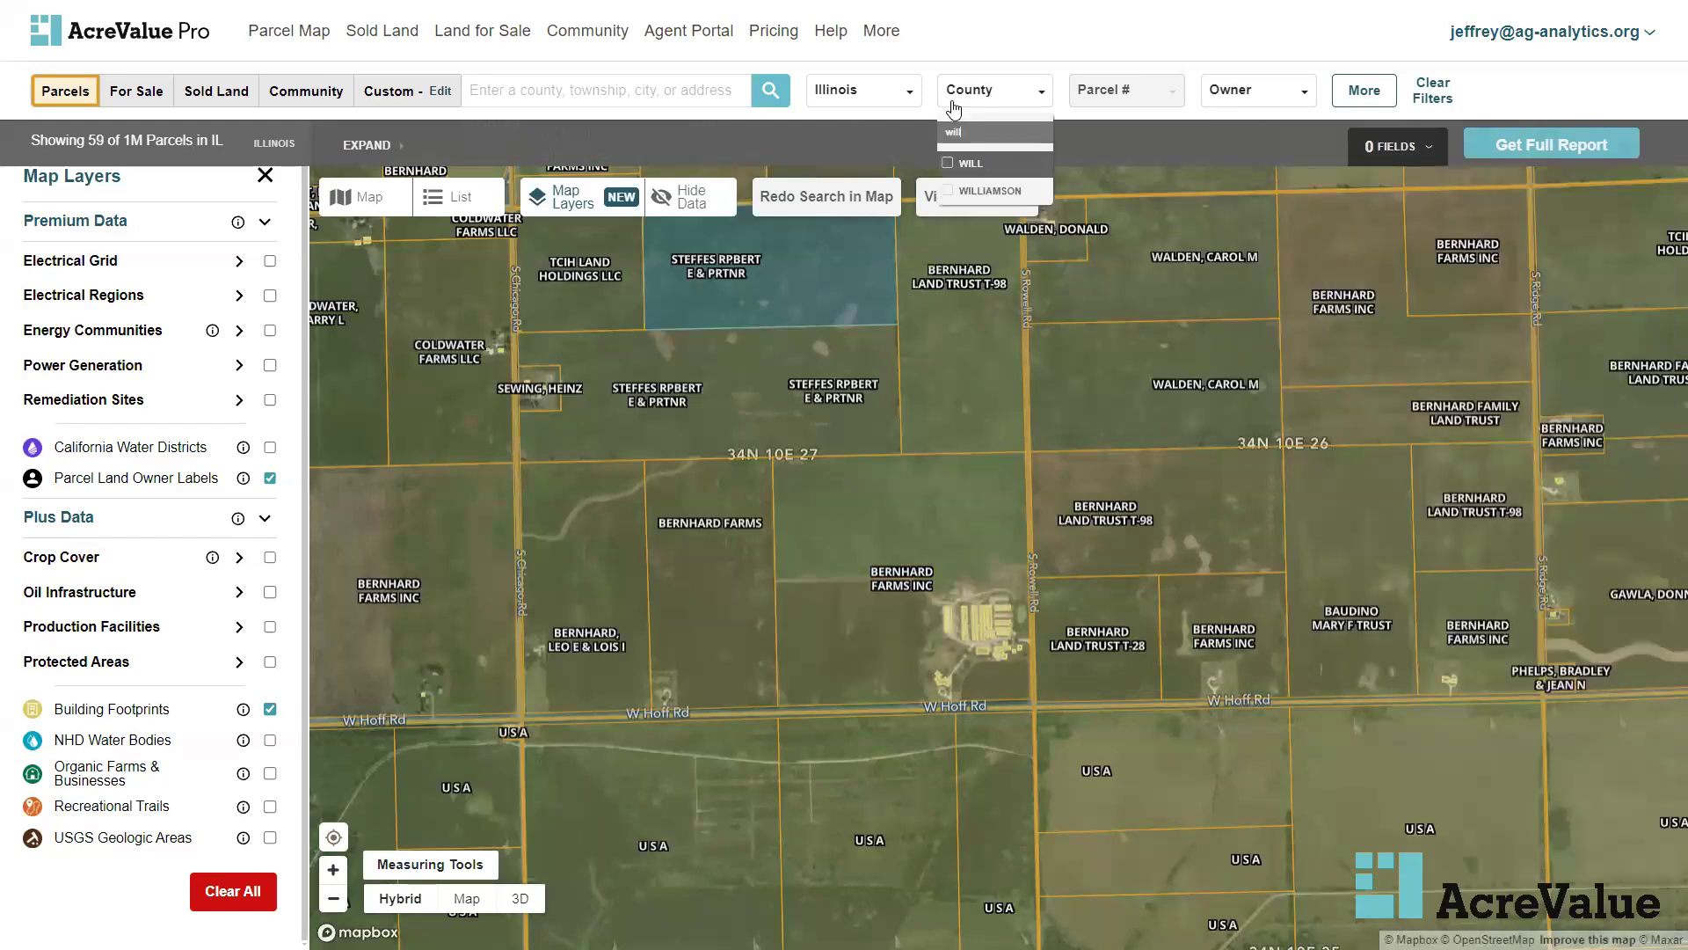
key("Return")
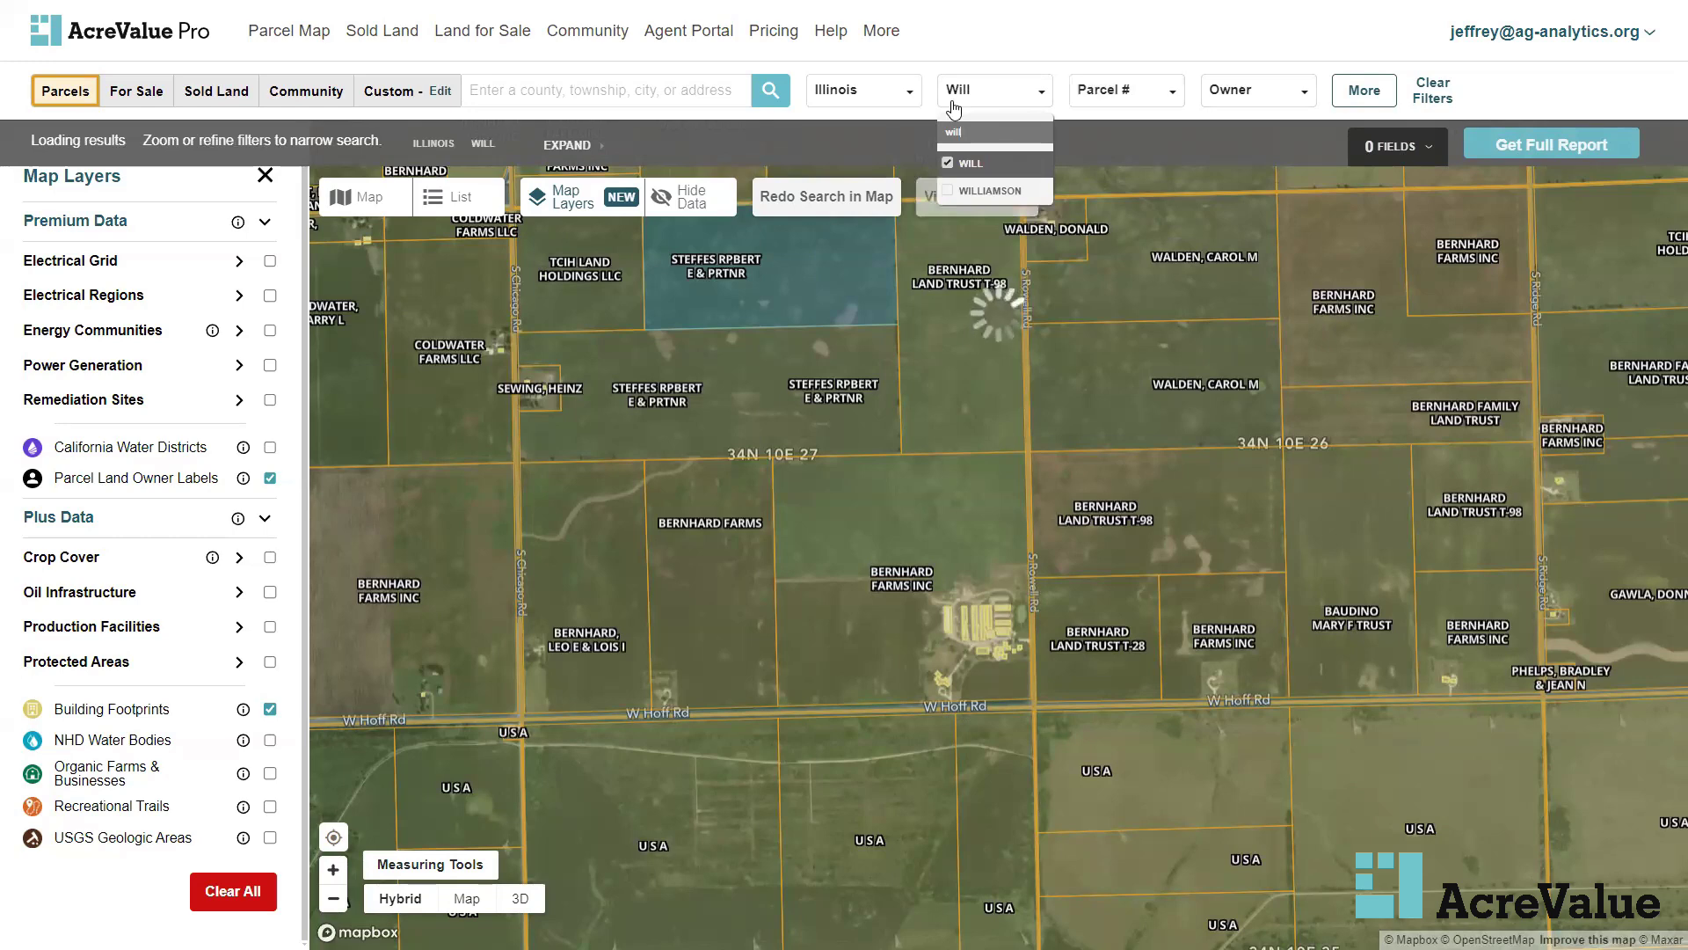
left_click(1174, 159)
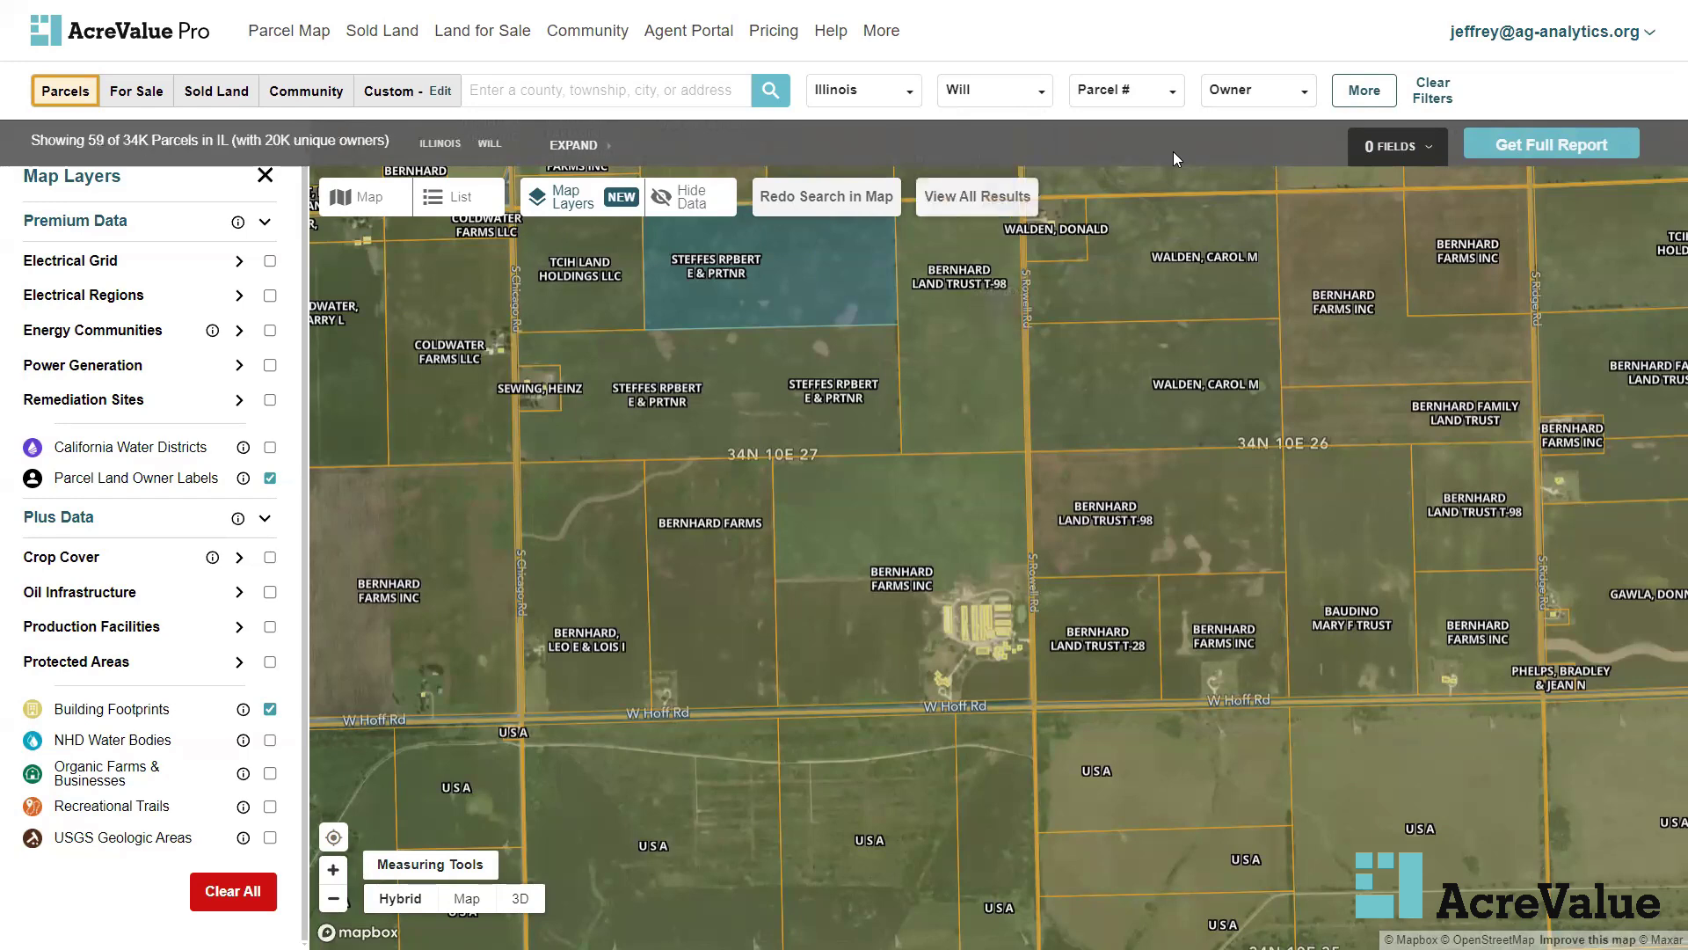
Set an additional soil filter with a minimum PI of 130 and restrict owner presence to out-of-state only
left_click(1369, 100)
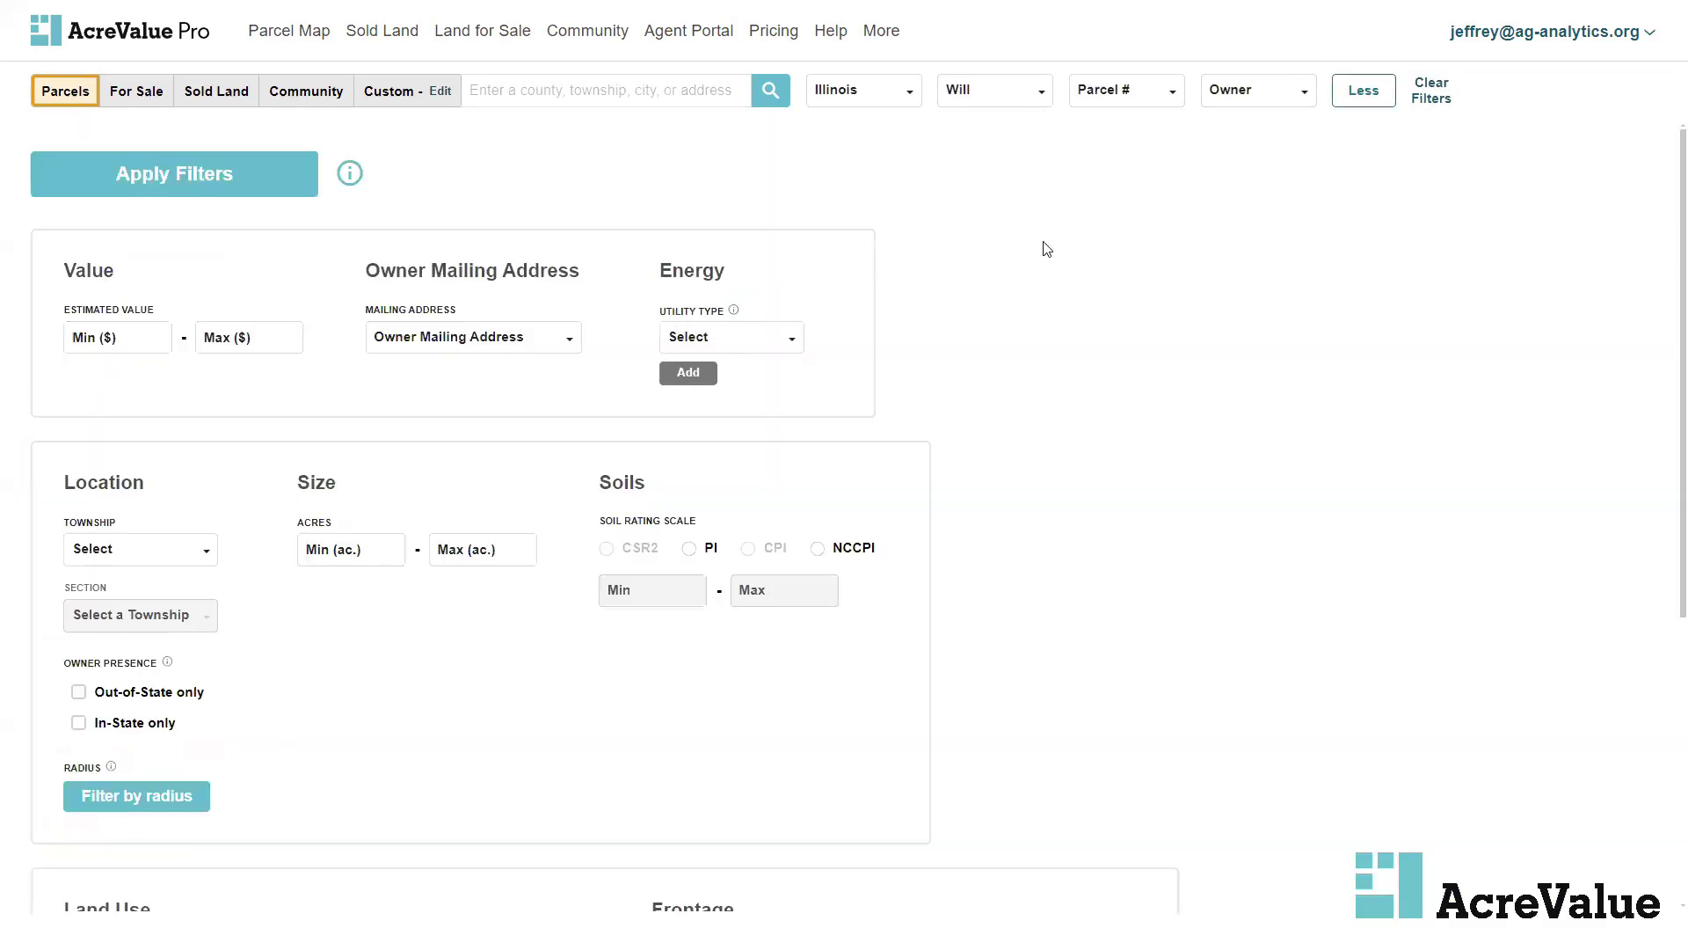
left_click(691, 549)
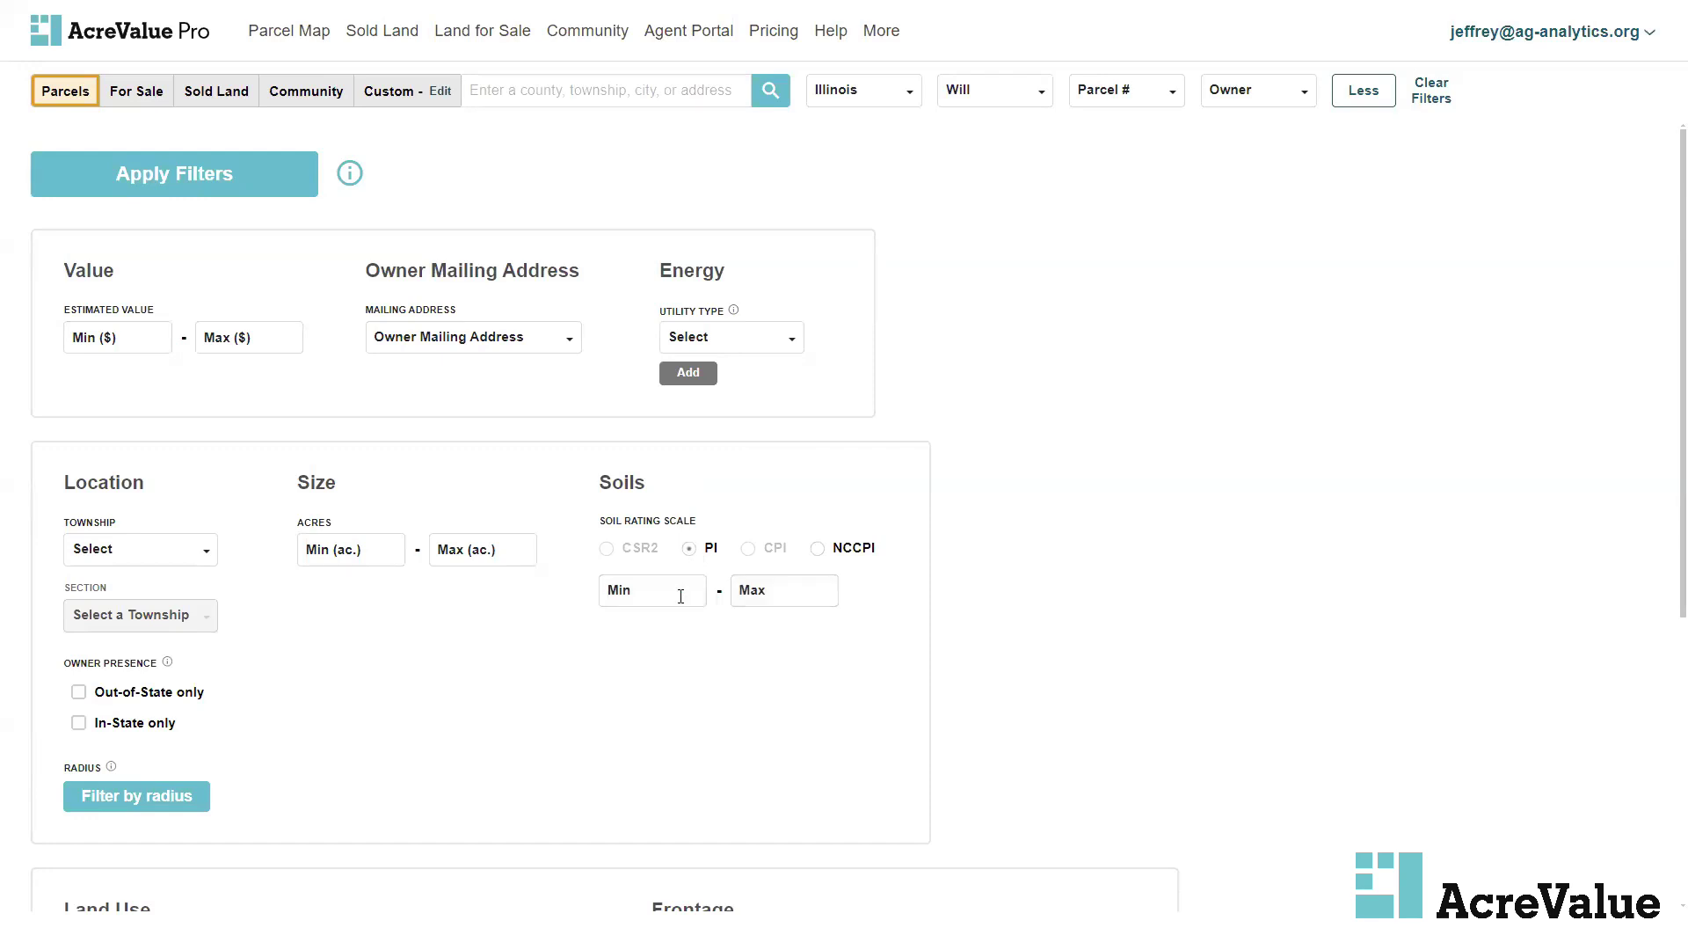
type("130")
Add a Cropland land use filter with a minimum of 70% of the field and apply all filters
scroll(494, 690, "down", 3)
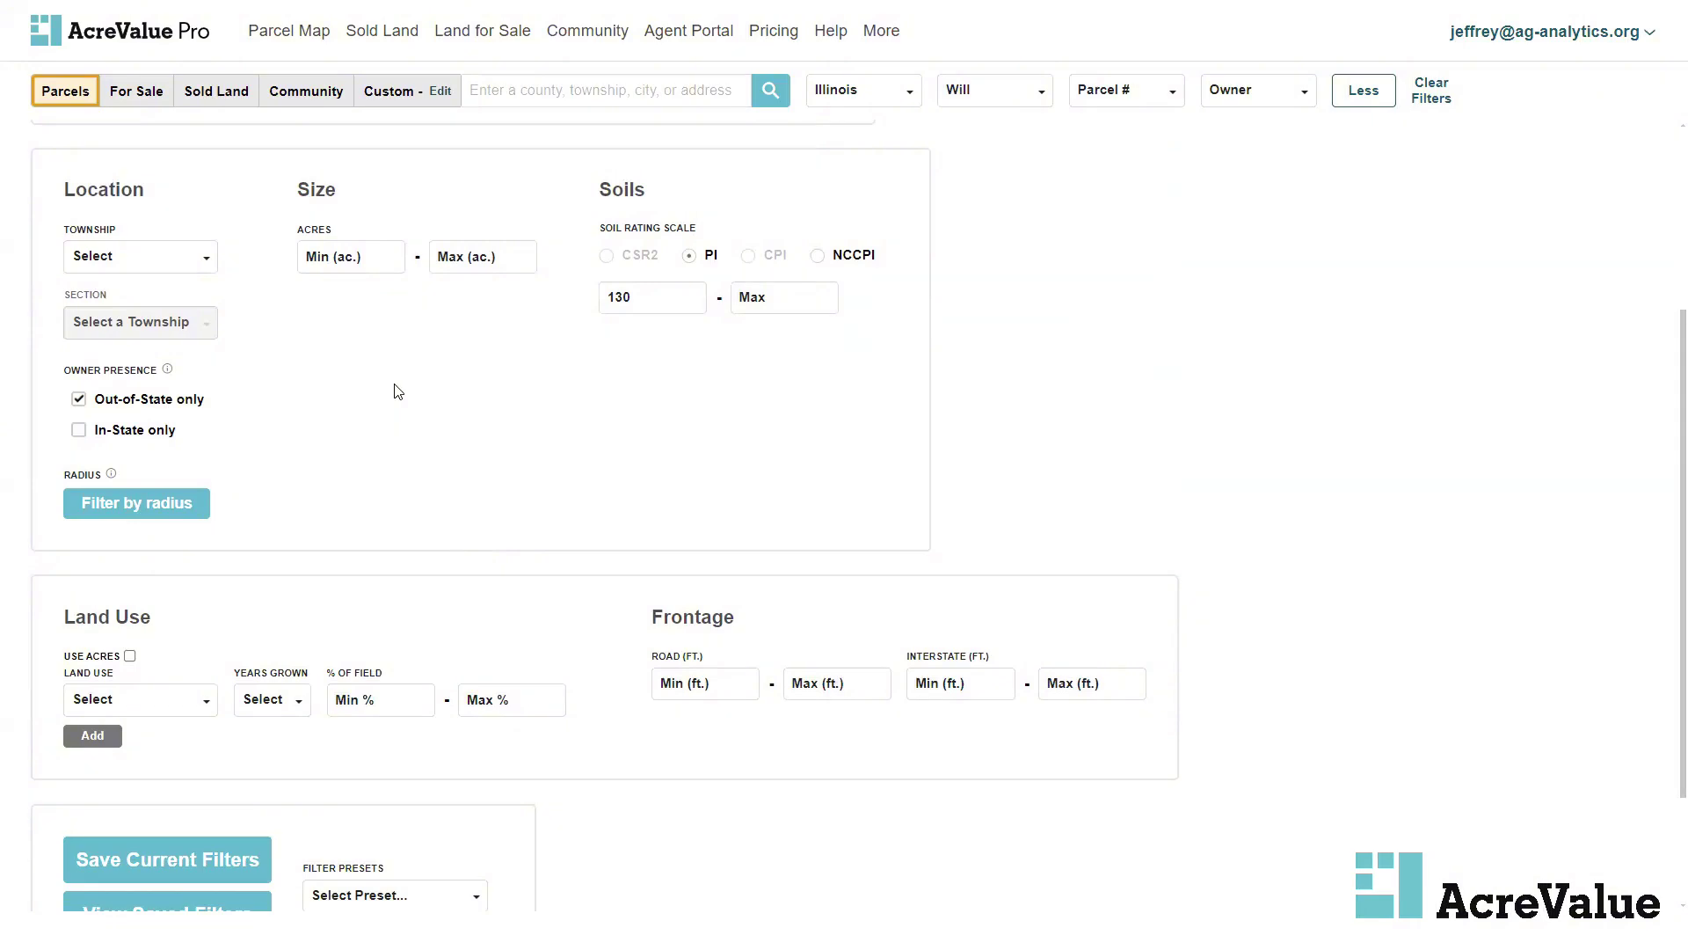
scroll(396, 370, "down", 2)
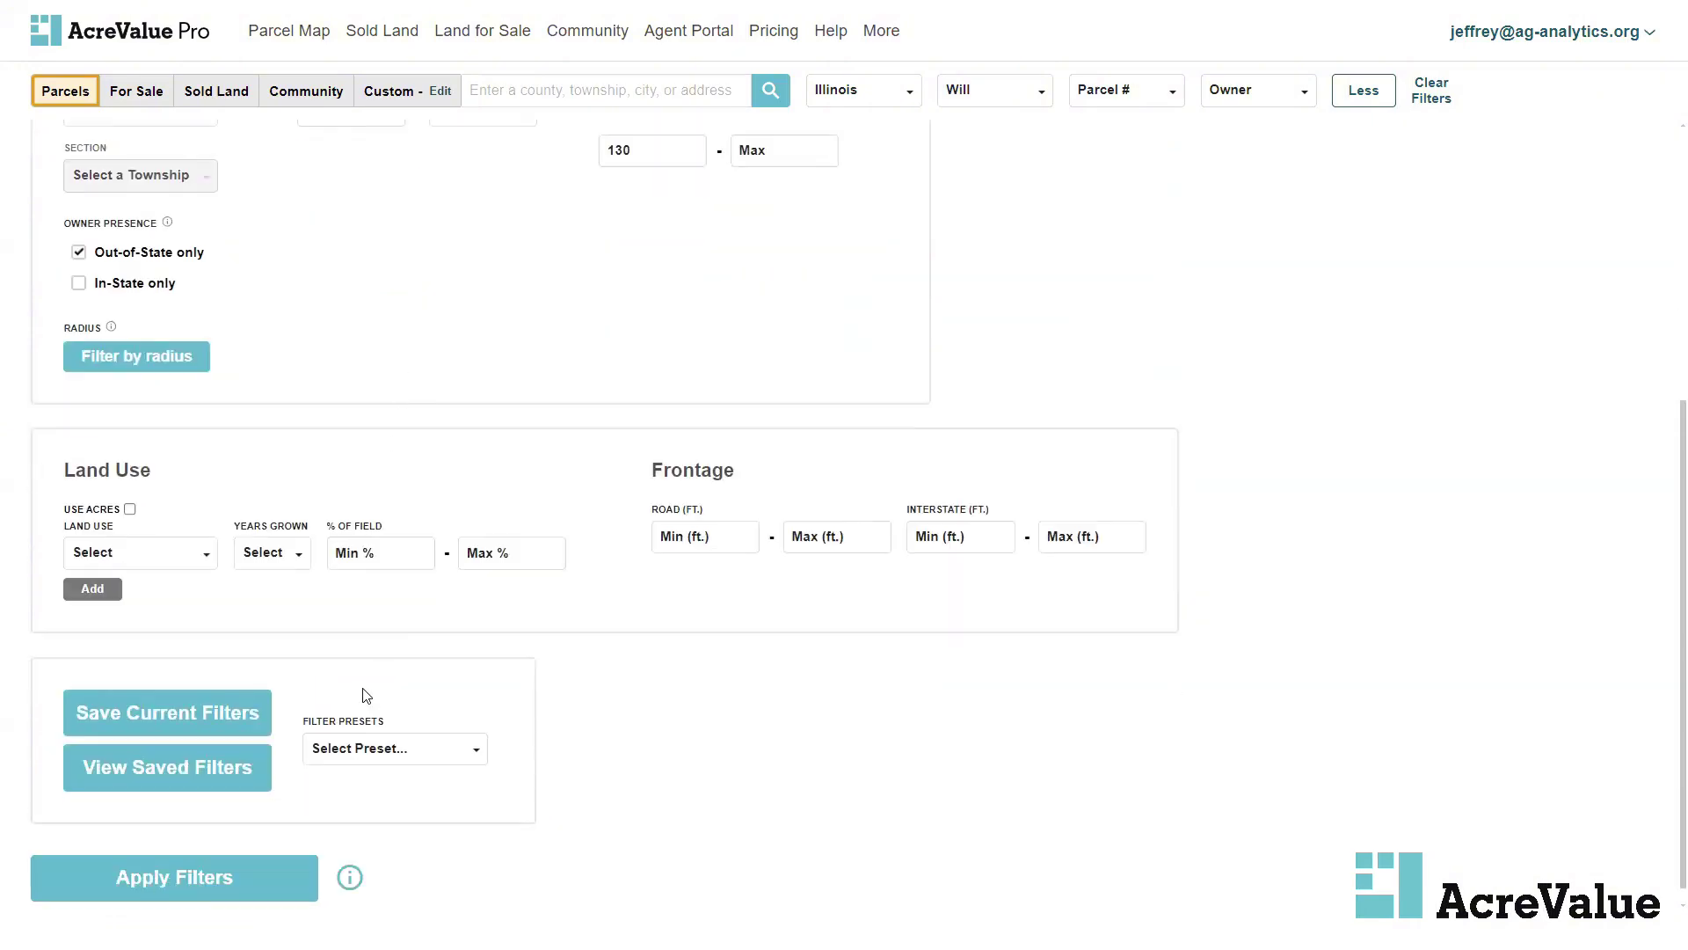
left_click(199, 553)
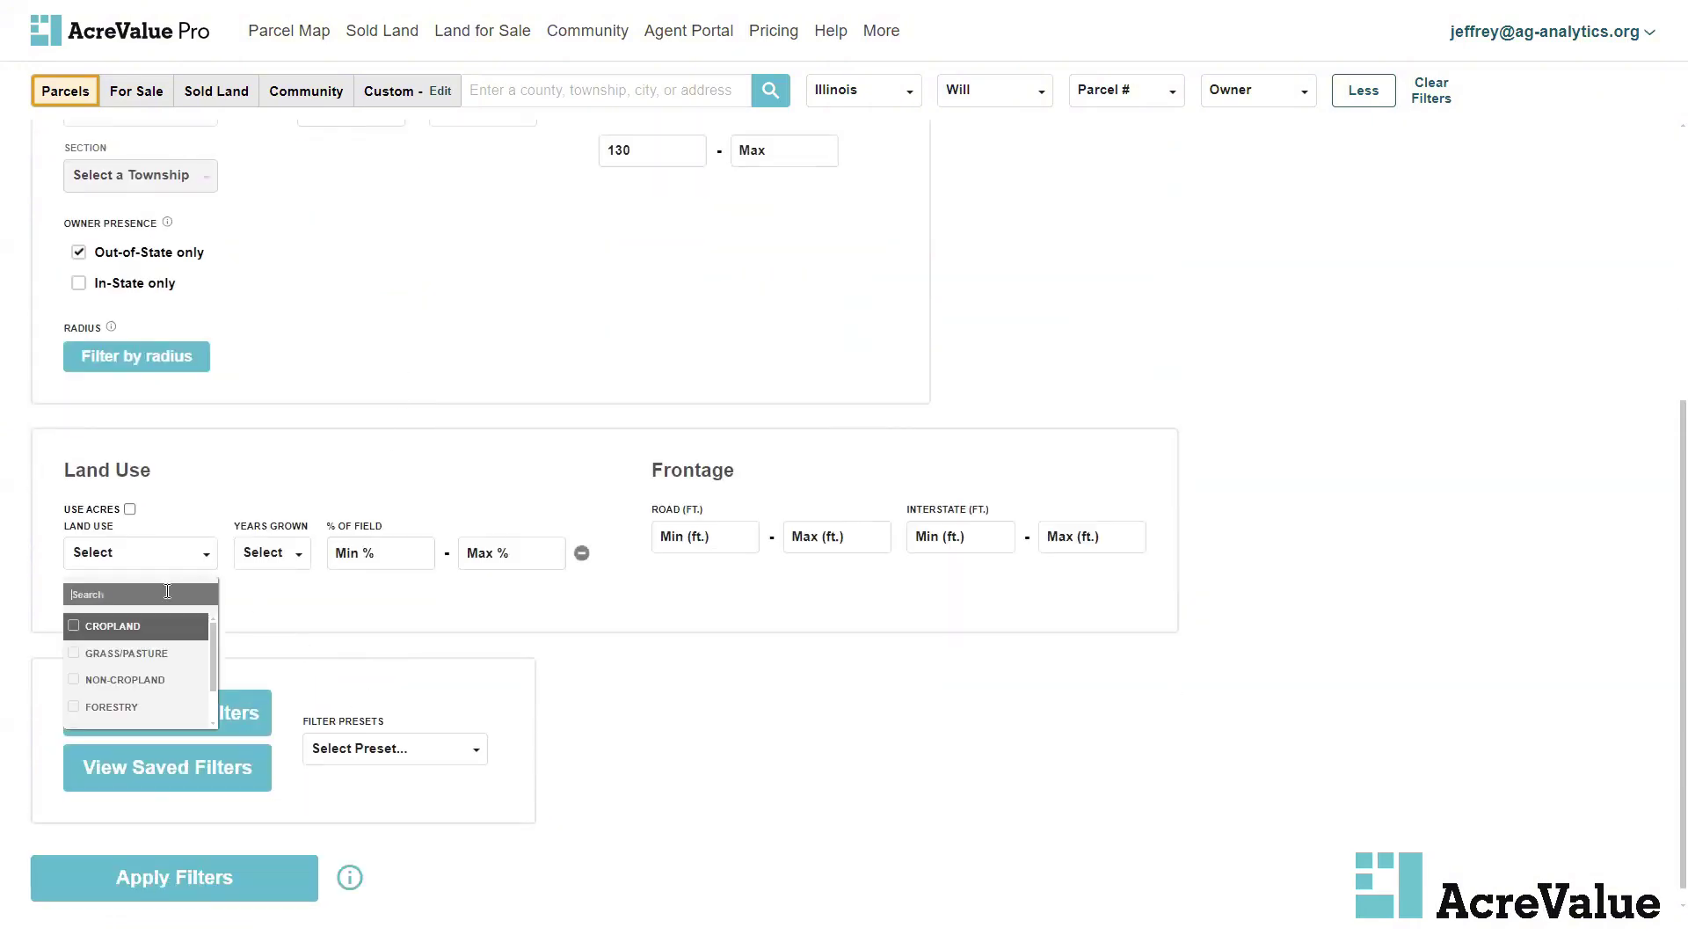
left_click(113, 626)
left_click(466, 603)
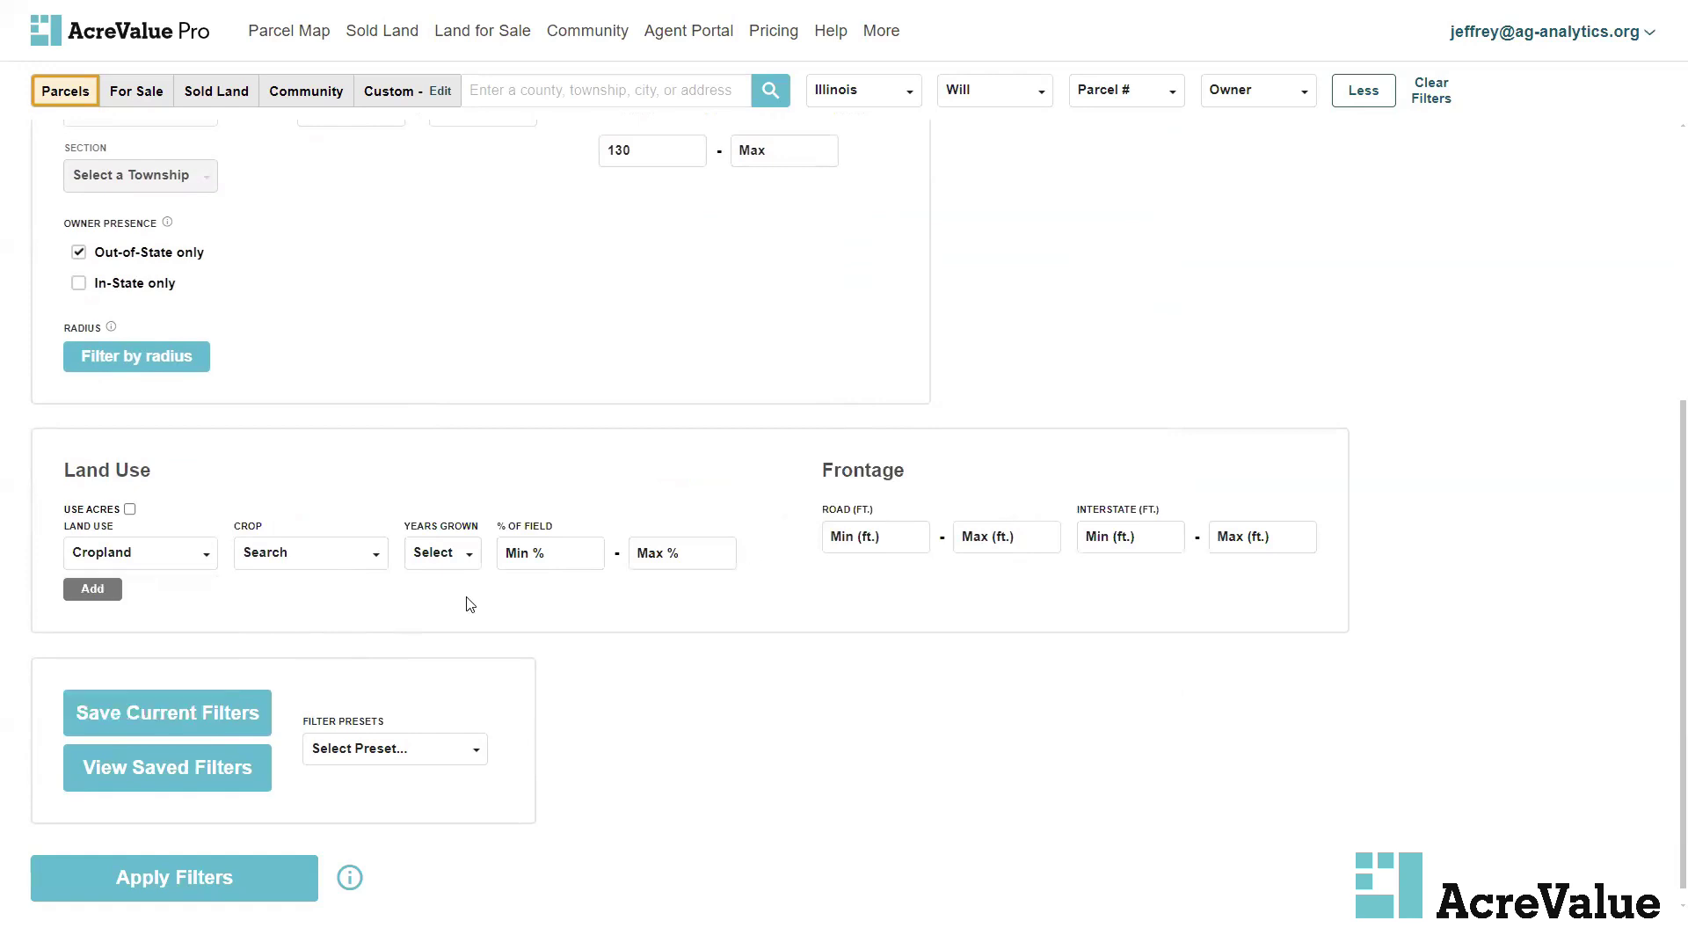
type("70")
left_click(291, 867)
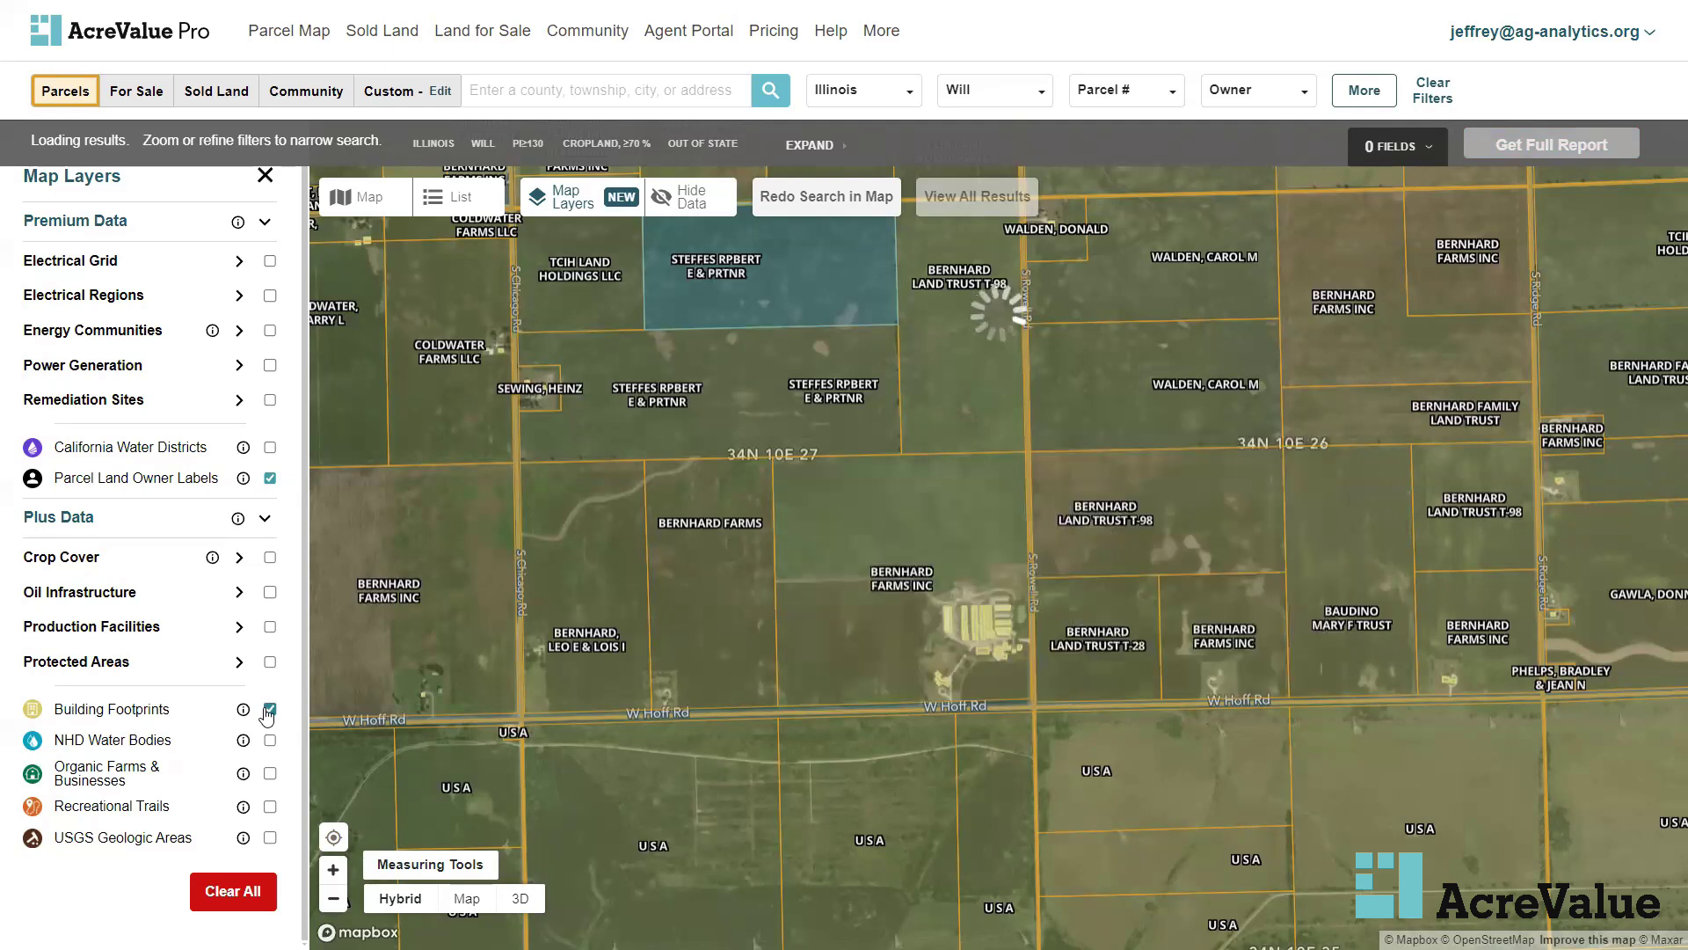
Show all filtered Will County parcel results on the map and turn off the Building Footprints layer
mouse_move(784, 648)
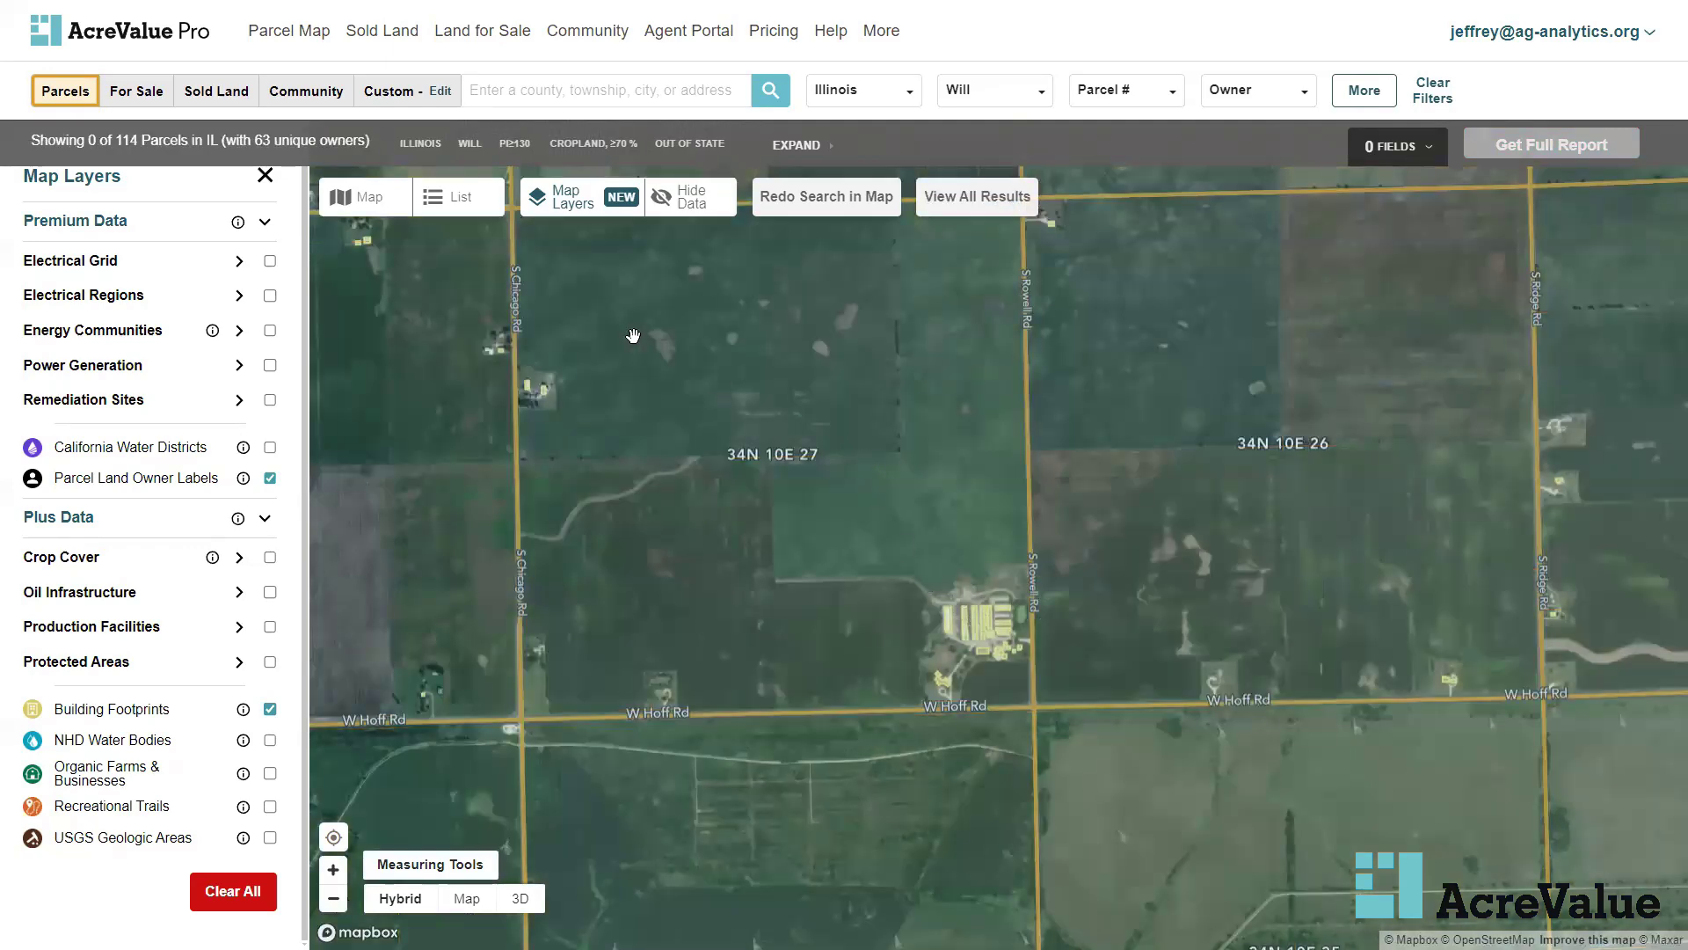
left_click(966, 205)
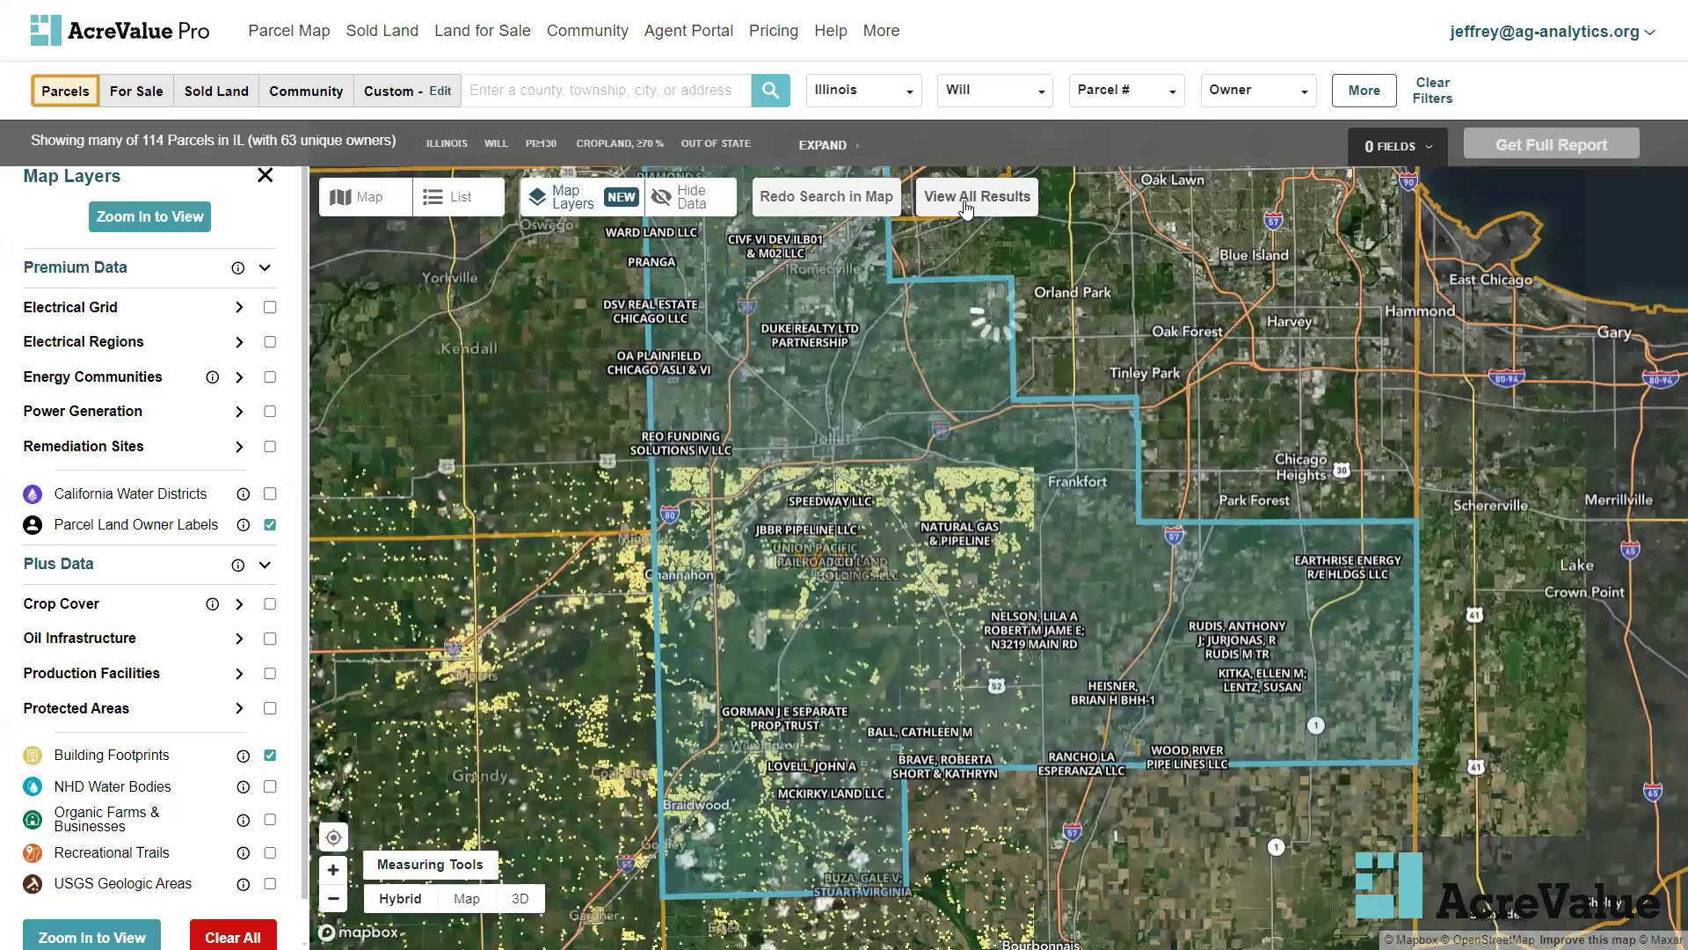
left_click(270, 754)
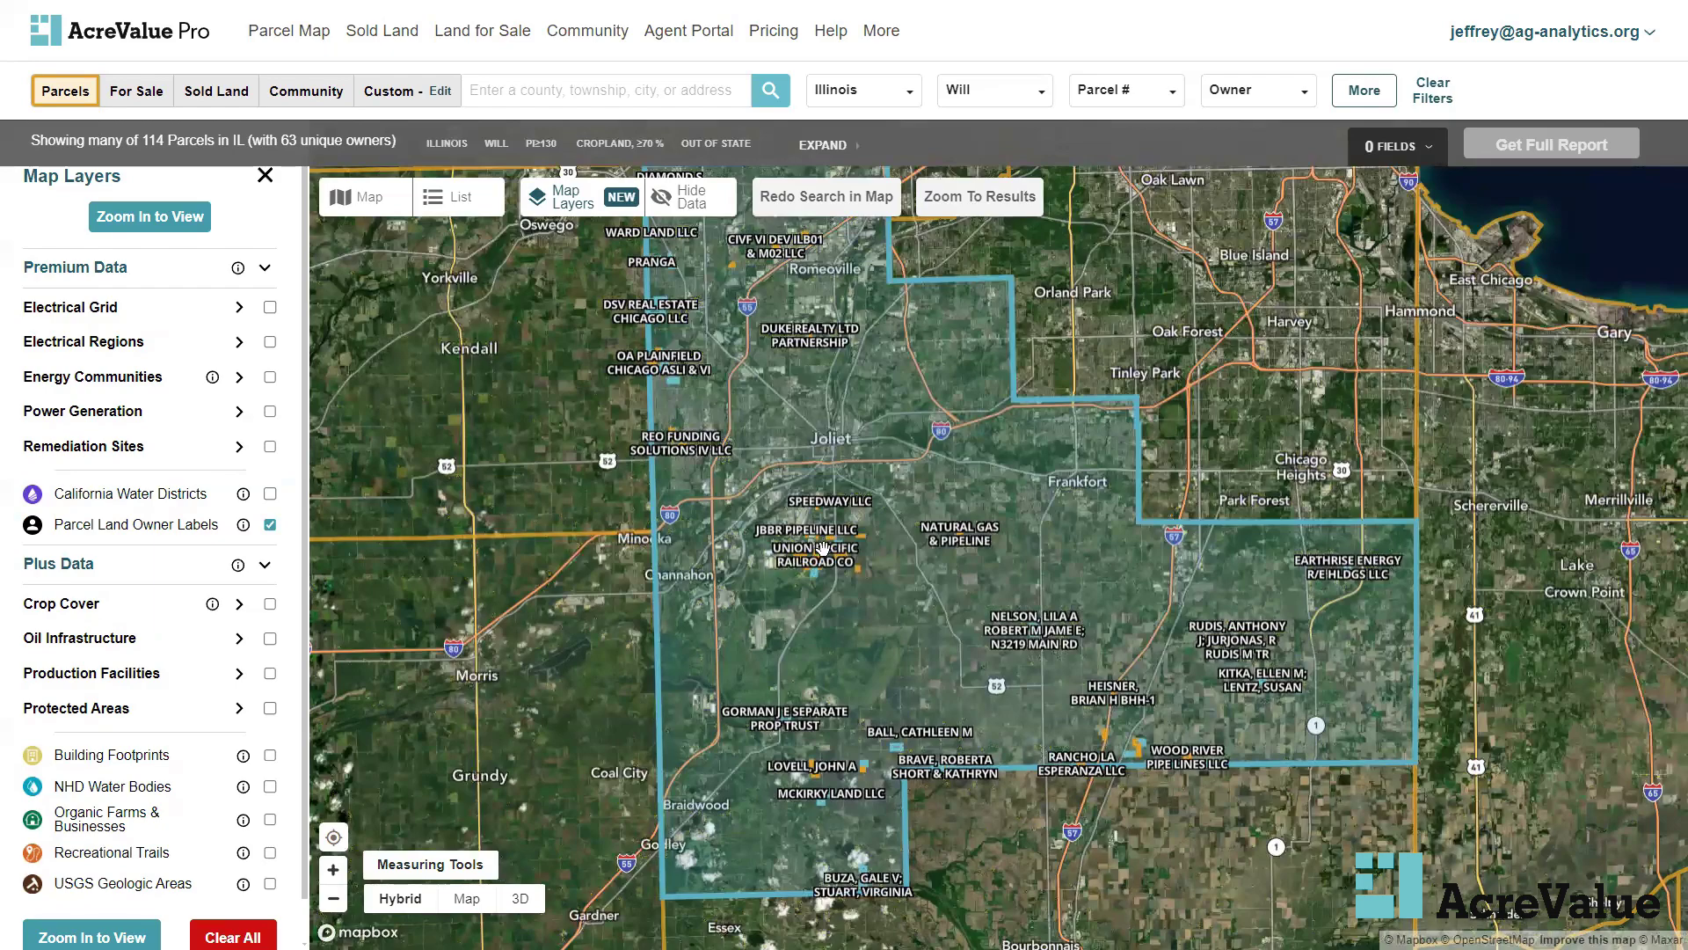
Focus on the filtered parcels around section 34N 10E 9 south of Joliet and turn the Building Footprints layer back on
scroll(844, 547, "up", 2)
scroll(852, 548, "up", 2)
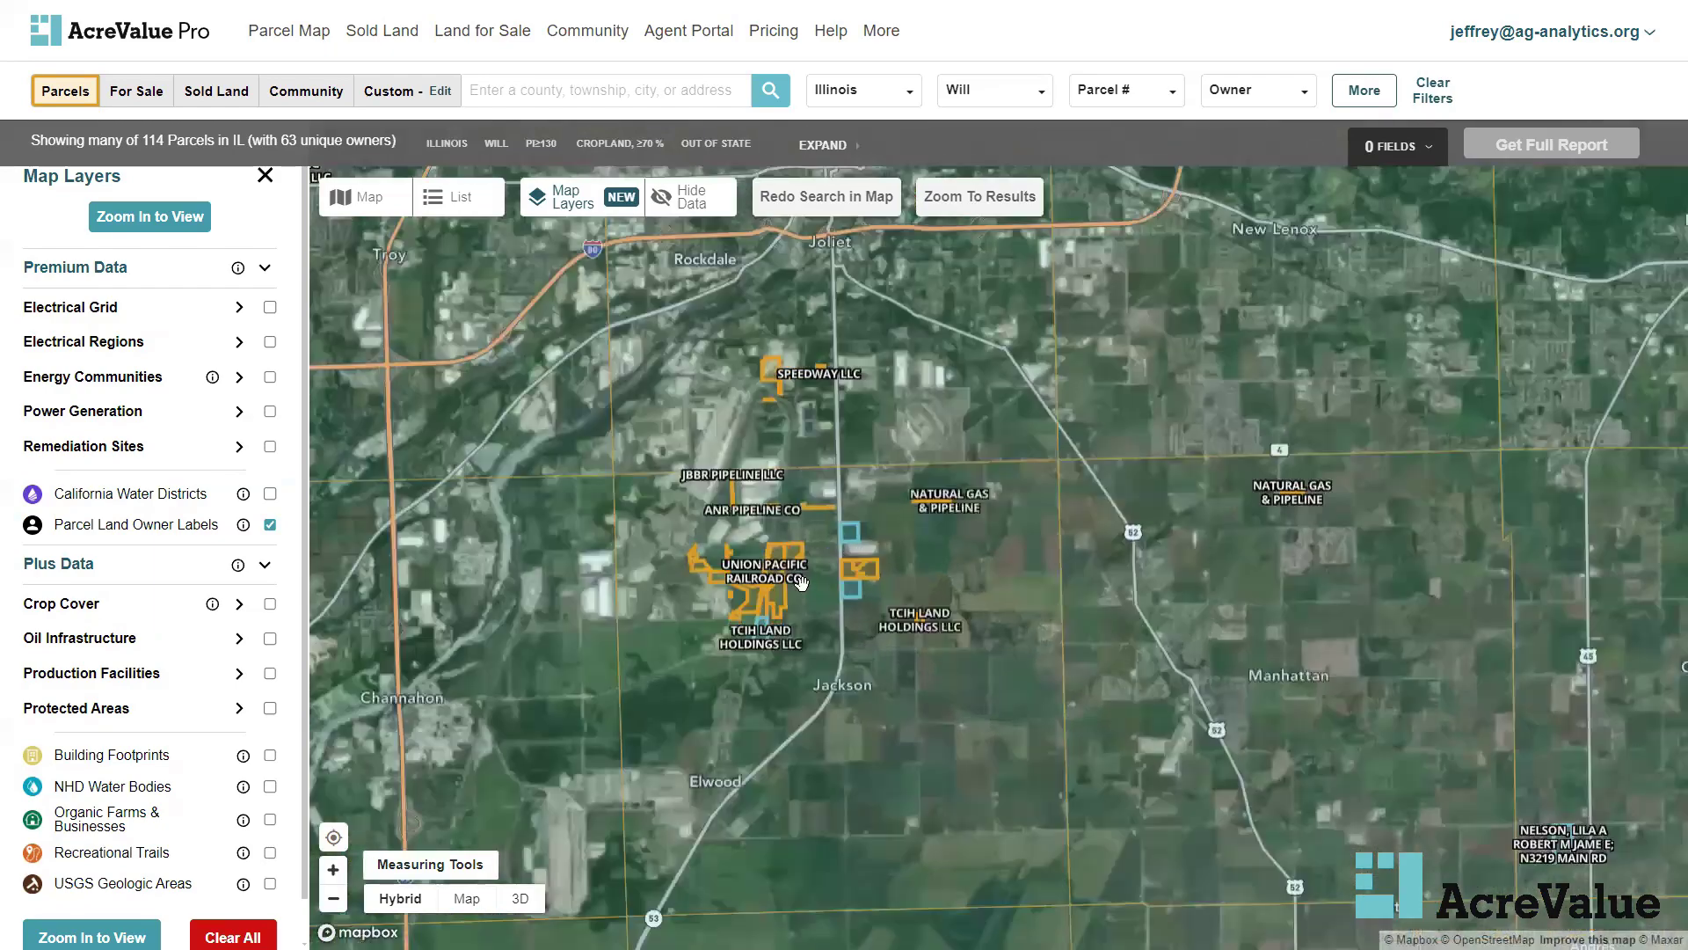
scroll(796, 560, "up", 2)
scroll(791, 558, "up", 2)
scroll(774, 548, "up", 2)
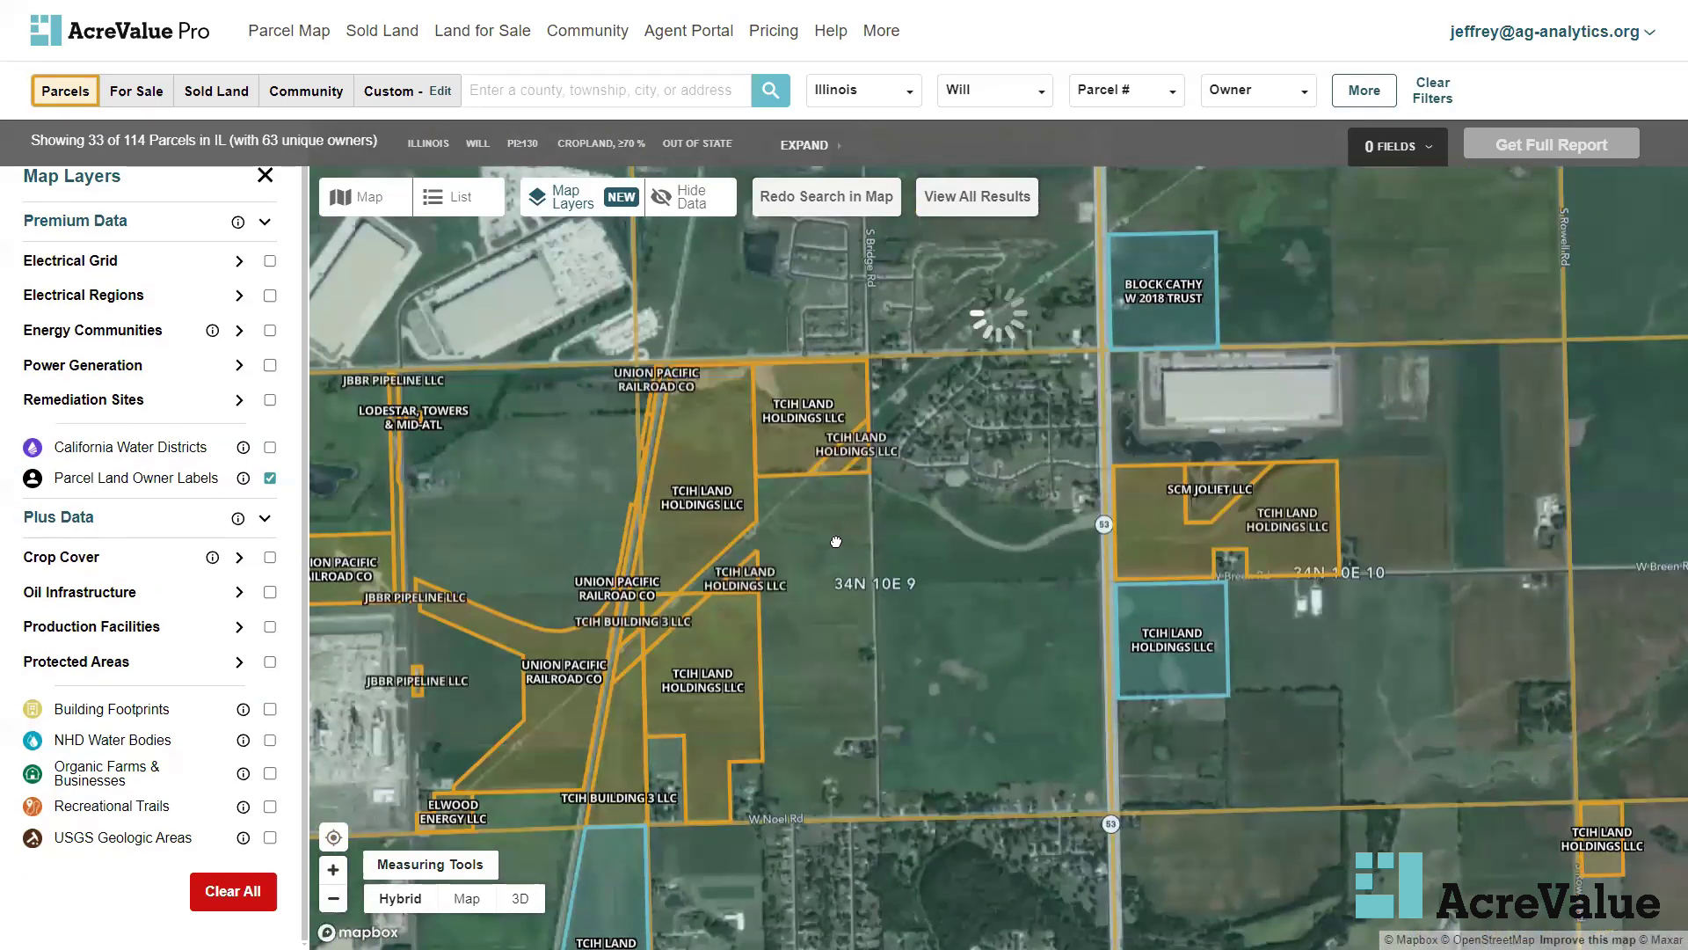
left_click_drag(774, 548, 867, 532)
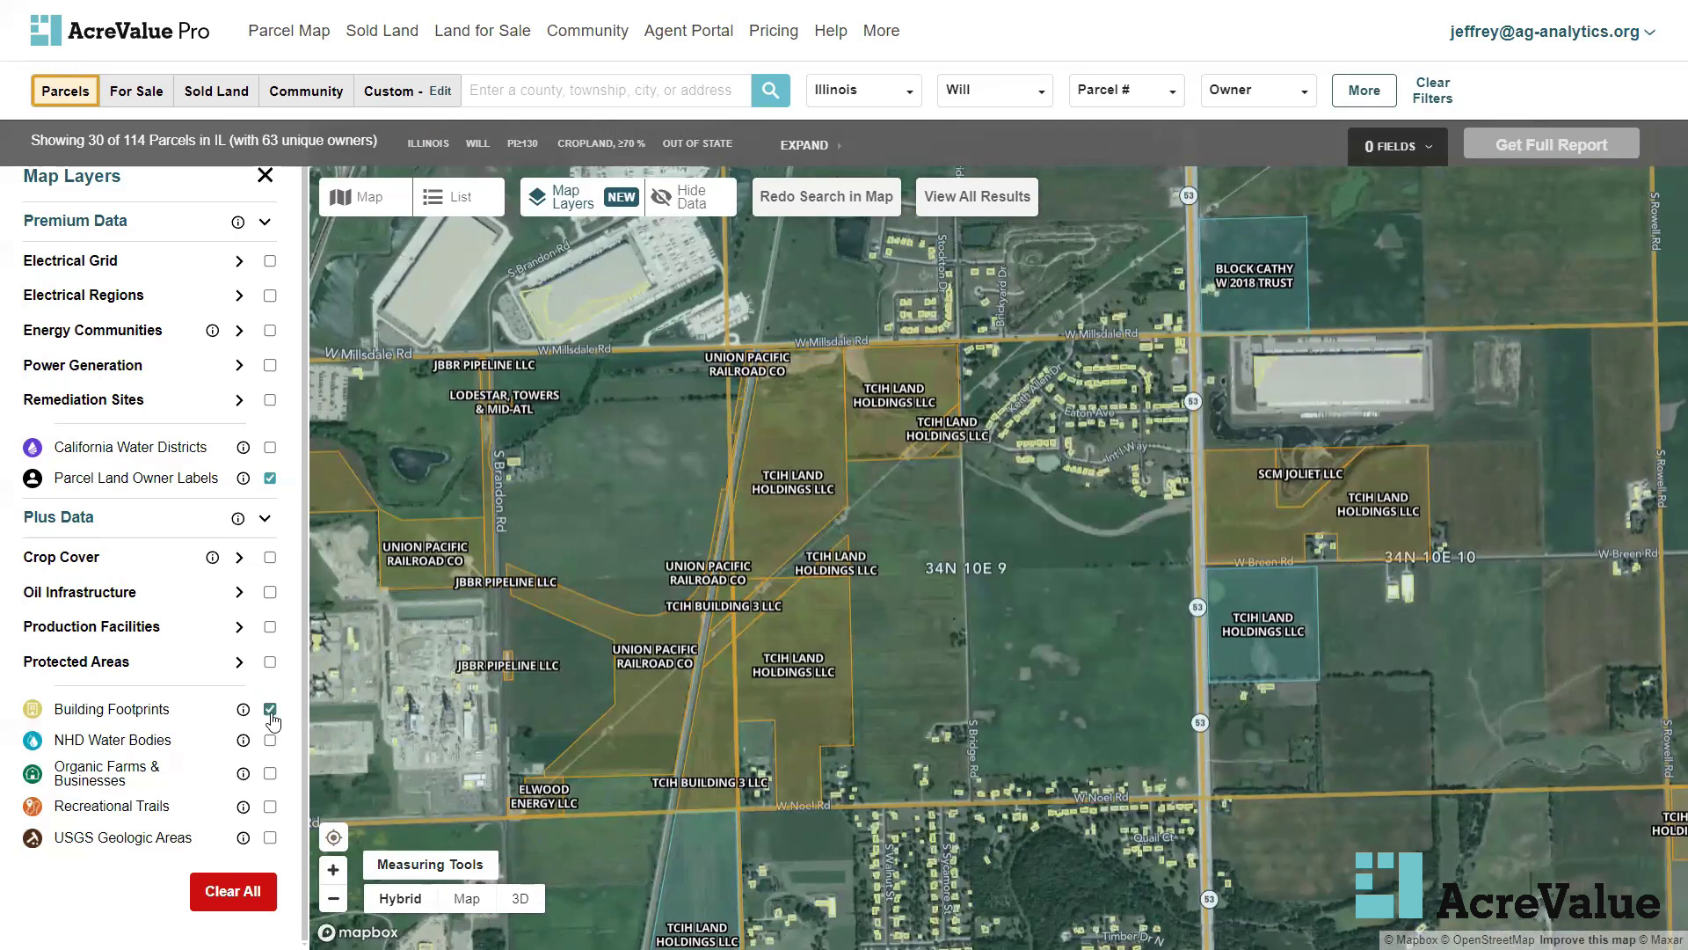
mouse_move(1402, 535)
left_click_drag(956, 557, 1003, 546)
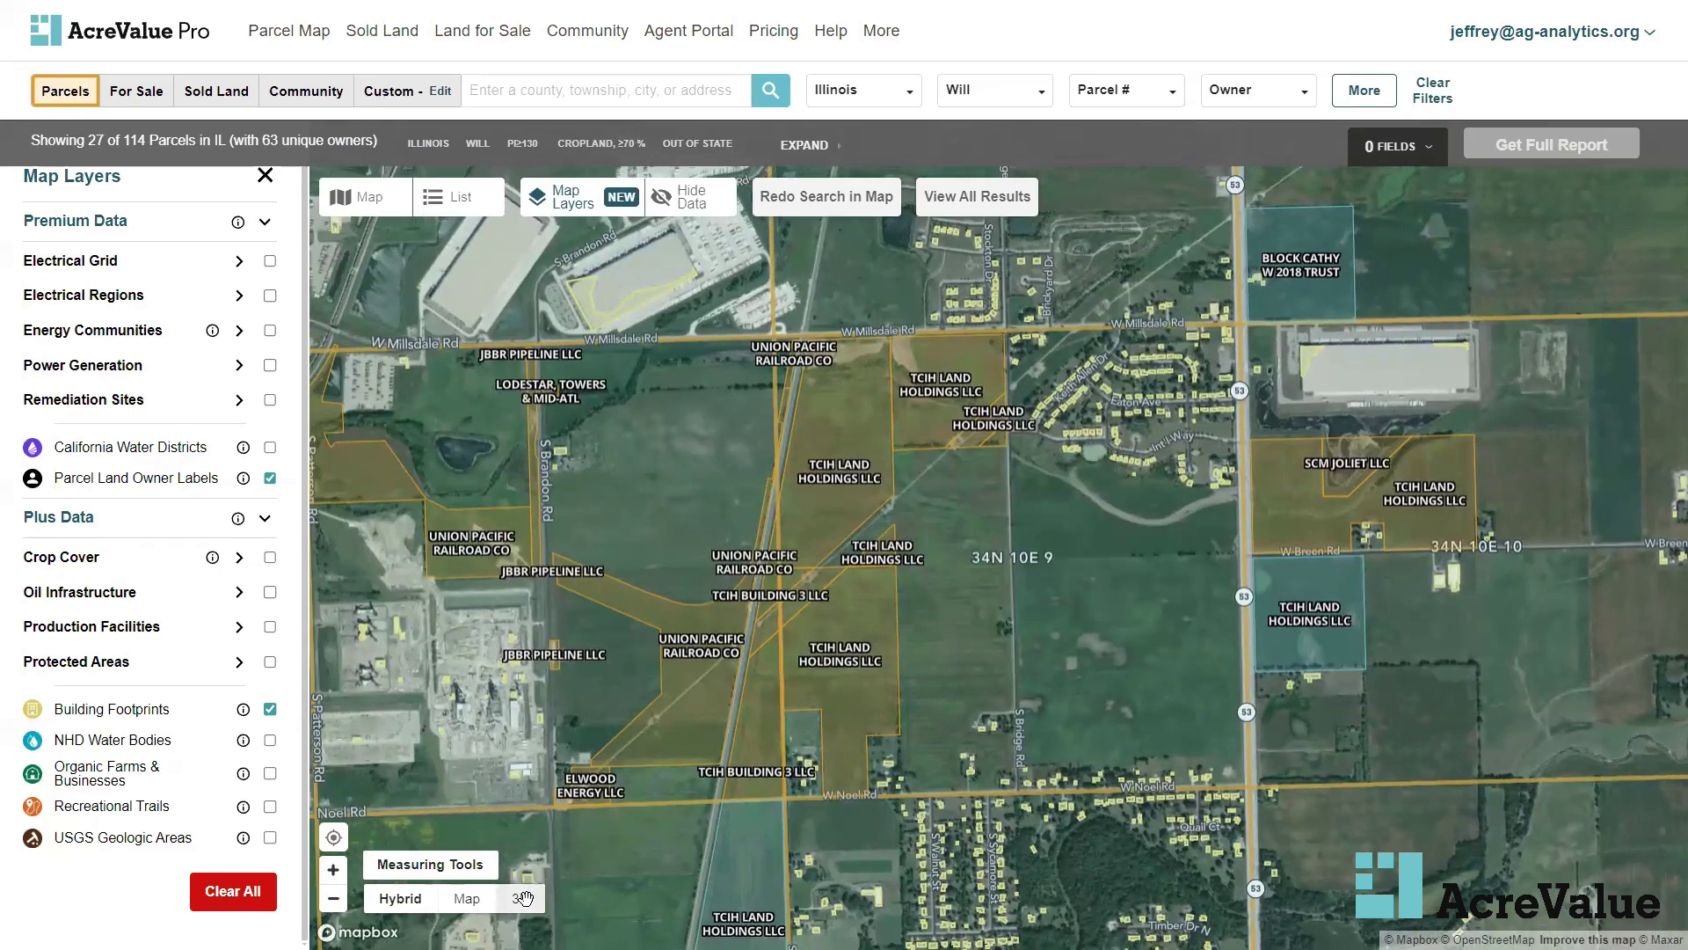
Switch the map to 3D and examine the filtered parcels beside the industrial buildings between W Millsdale Rd and W Noel Rd from several tilt angles
left_click(523, 897)
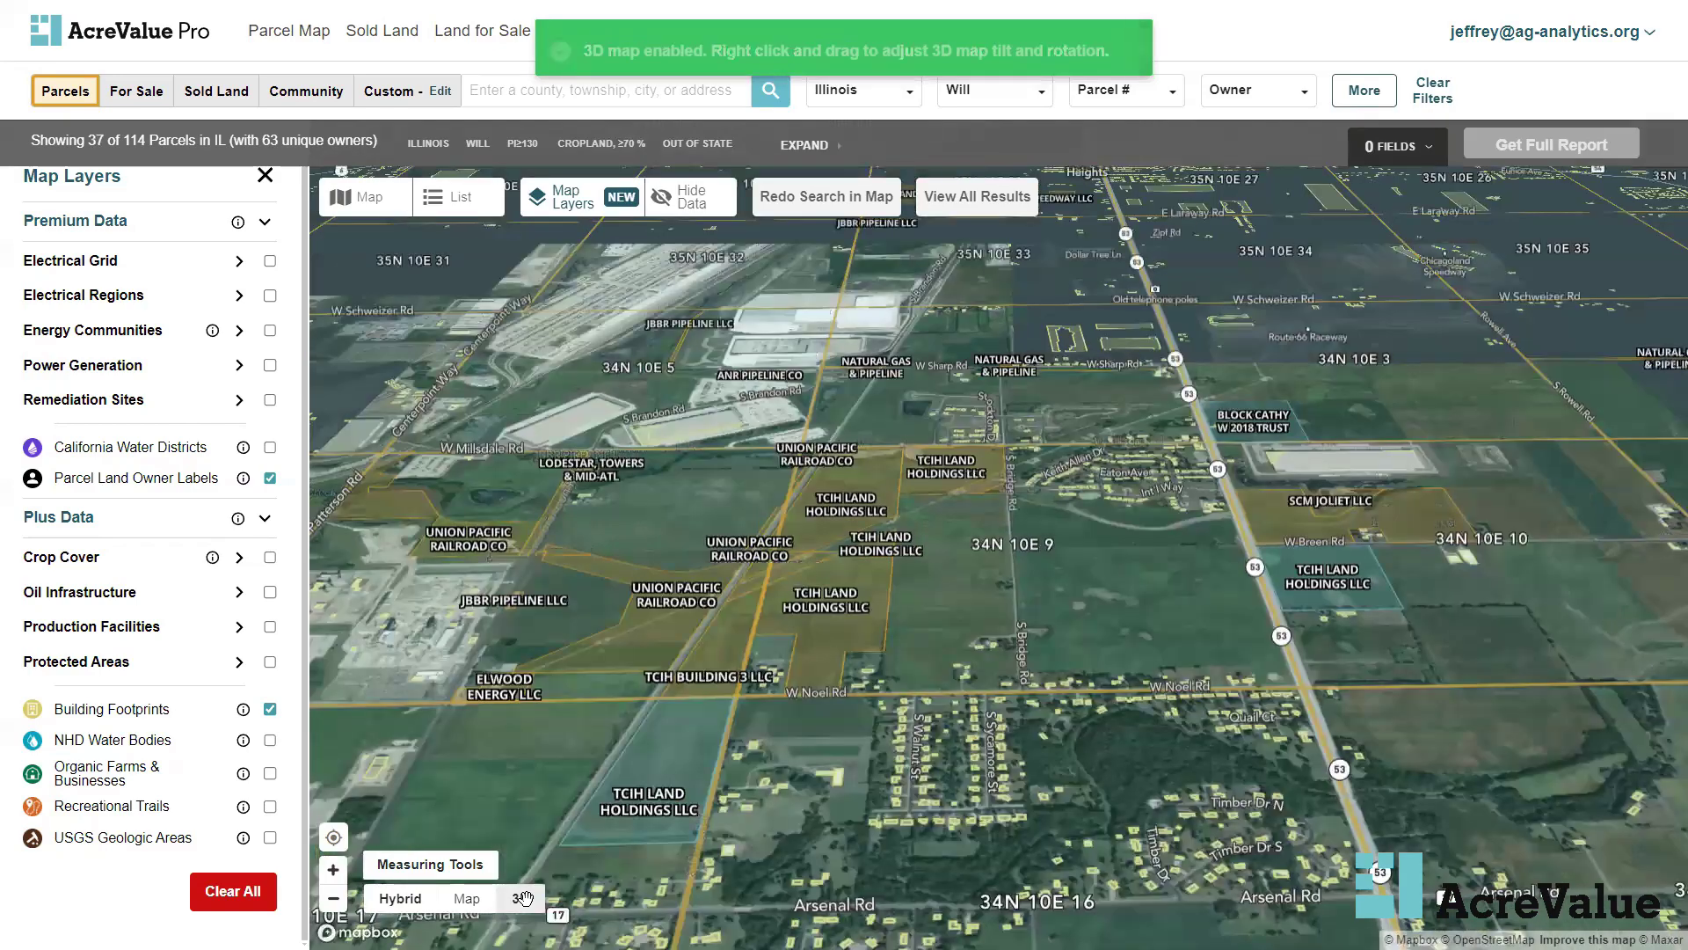
left_click_drag(713, 516, 760, 509)
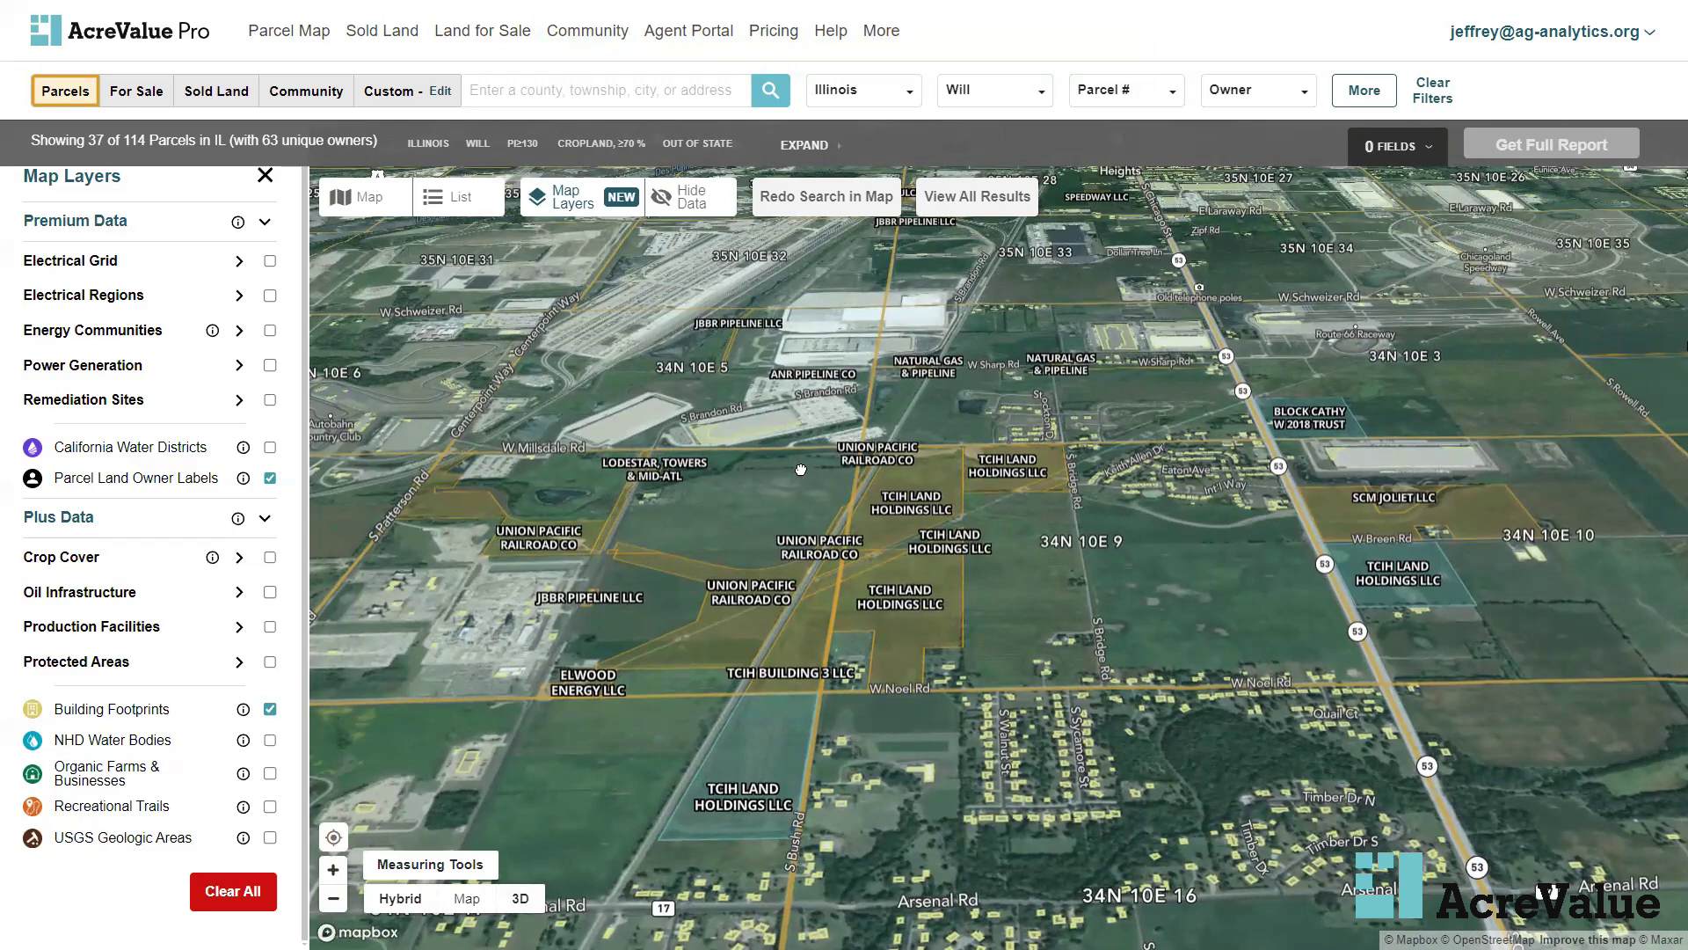
scroll(801, 469, "down", 5)
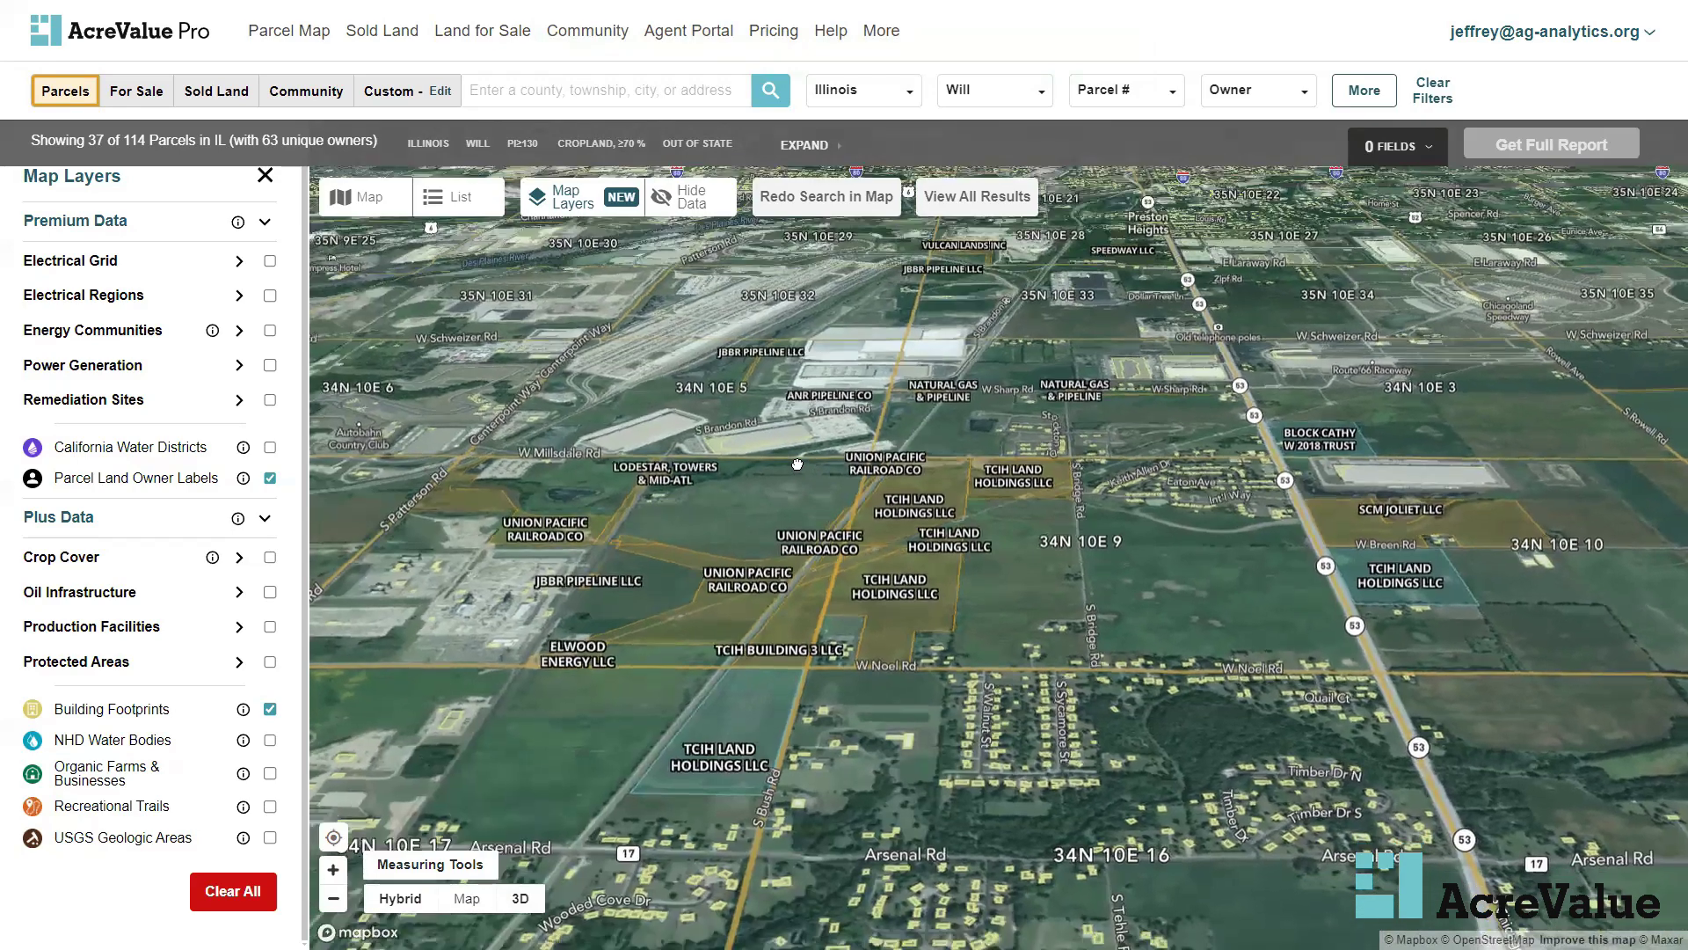
scroll(798, 464, "down", 4)
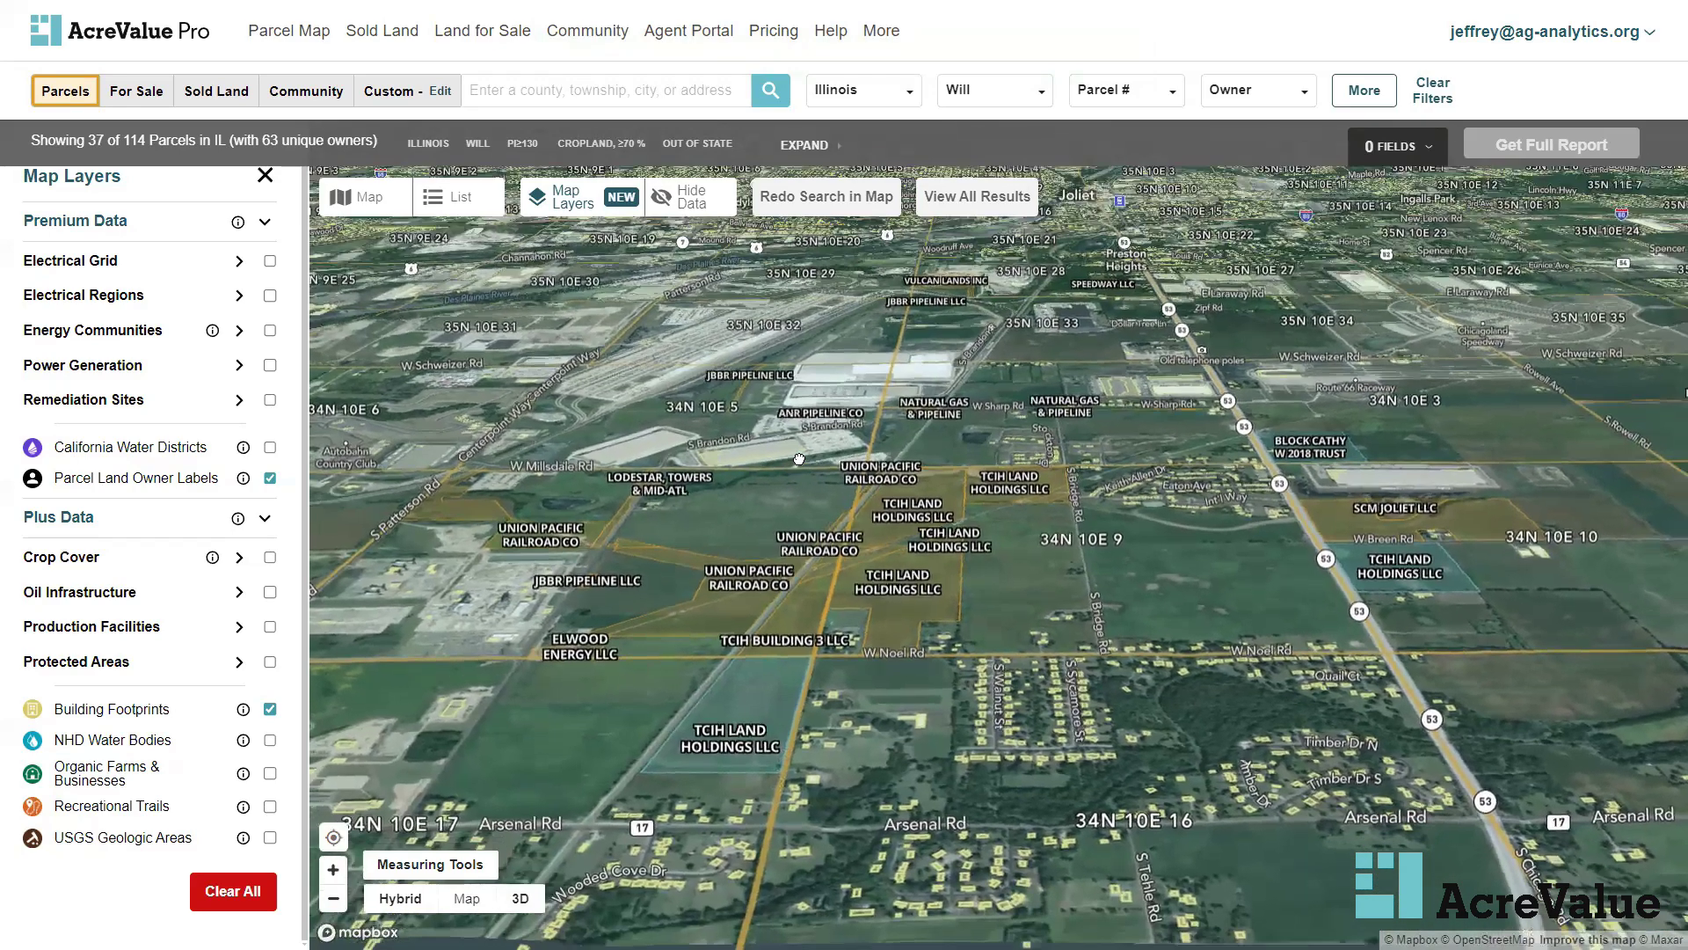
scroll(799, 458, "down", 4)
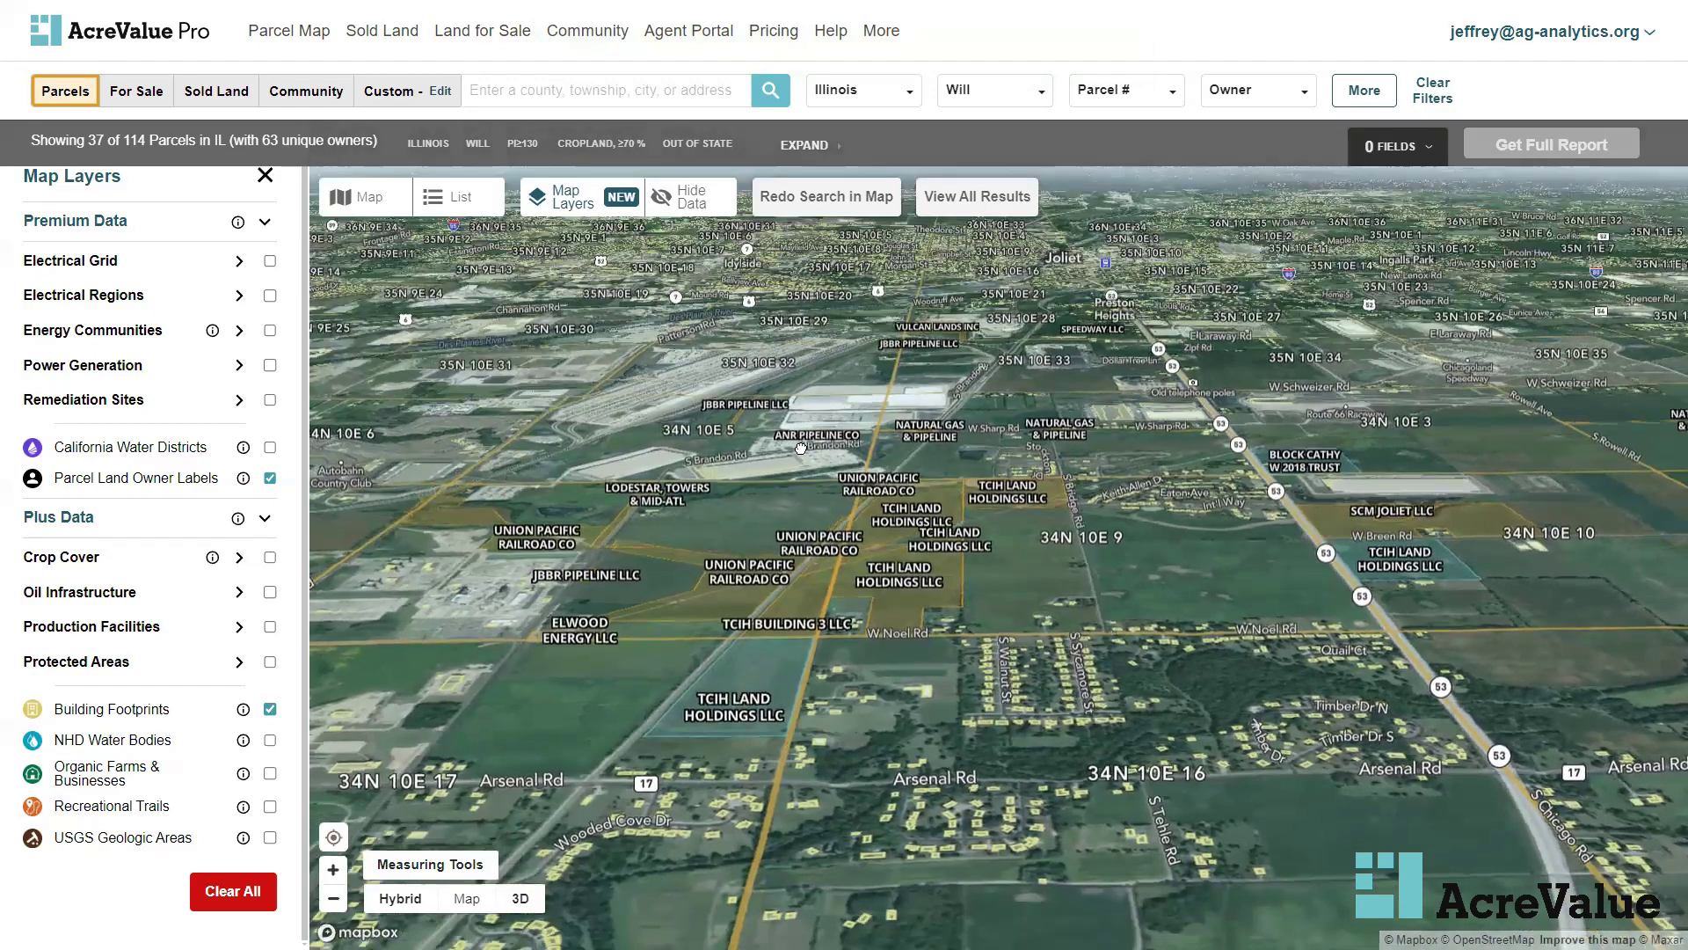
scroll(801, 449, "down", 3)
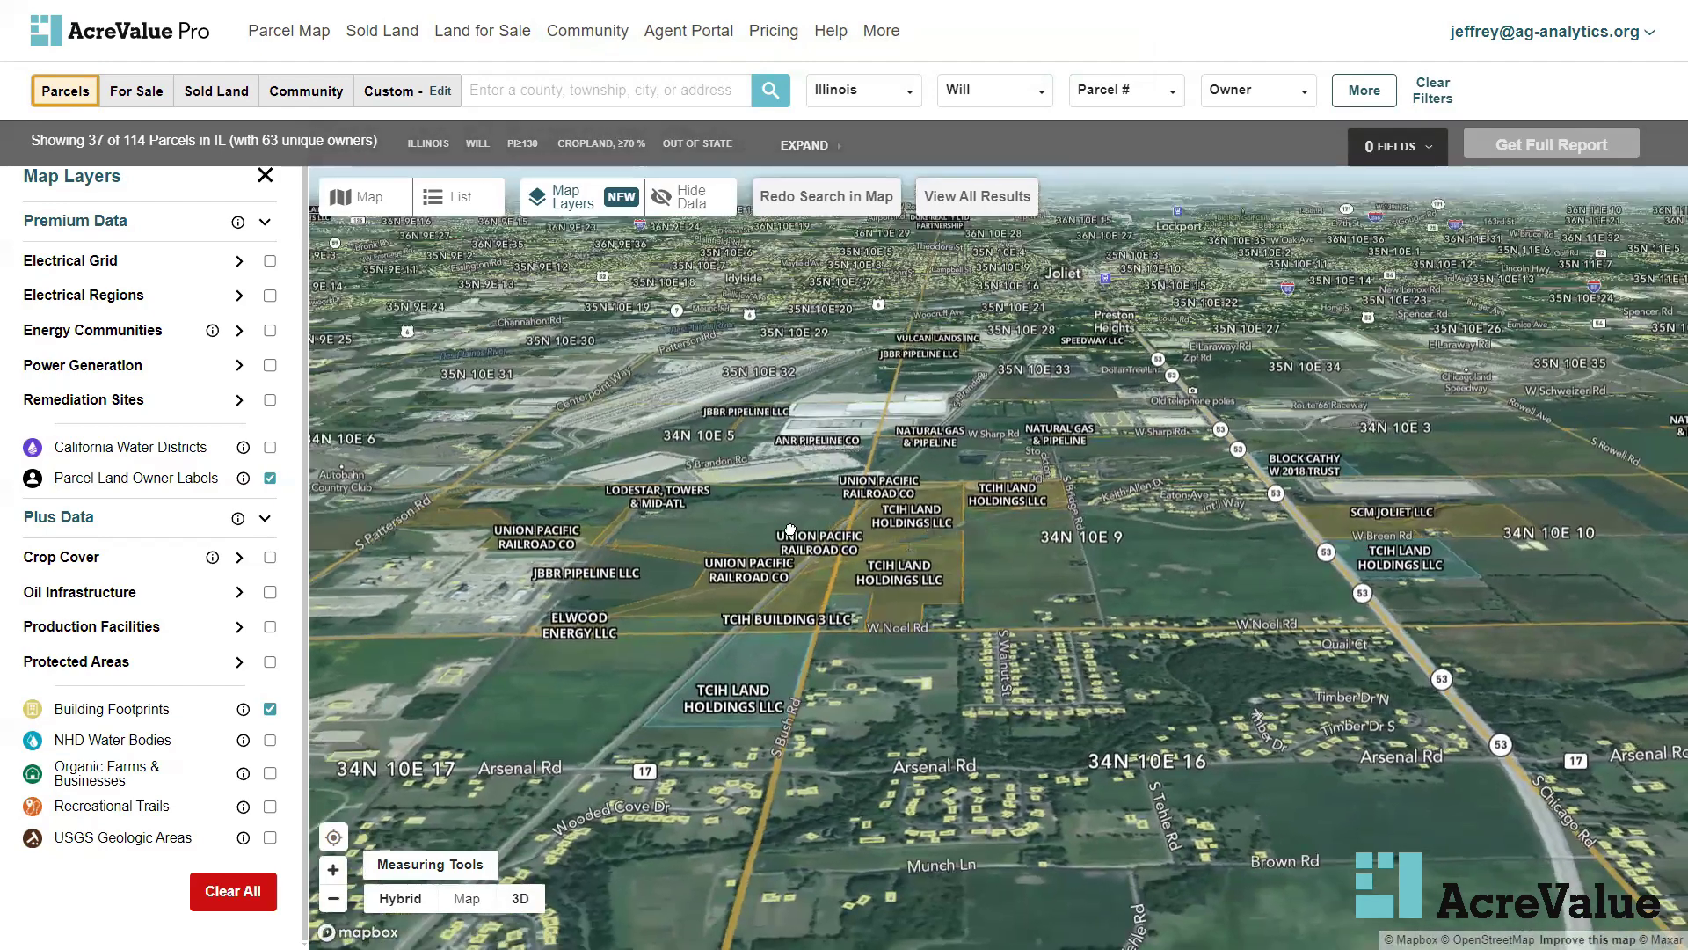
scroll(790, 512, "up", 2)
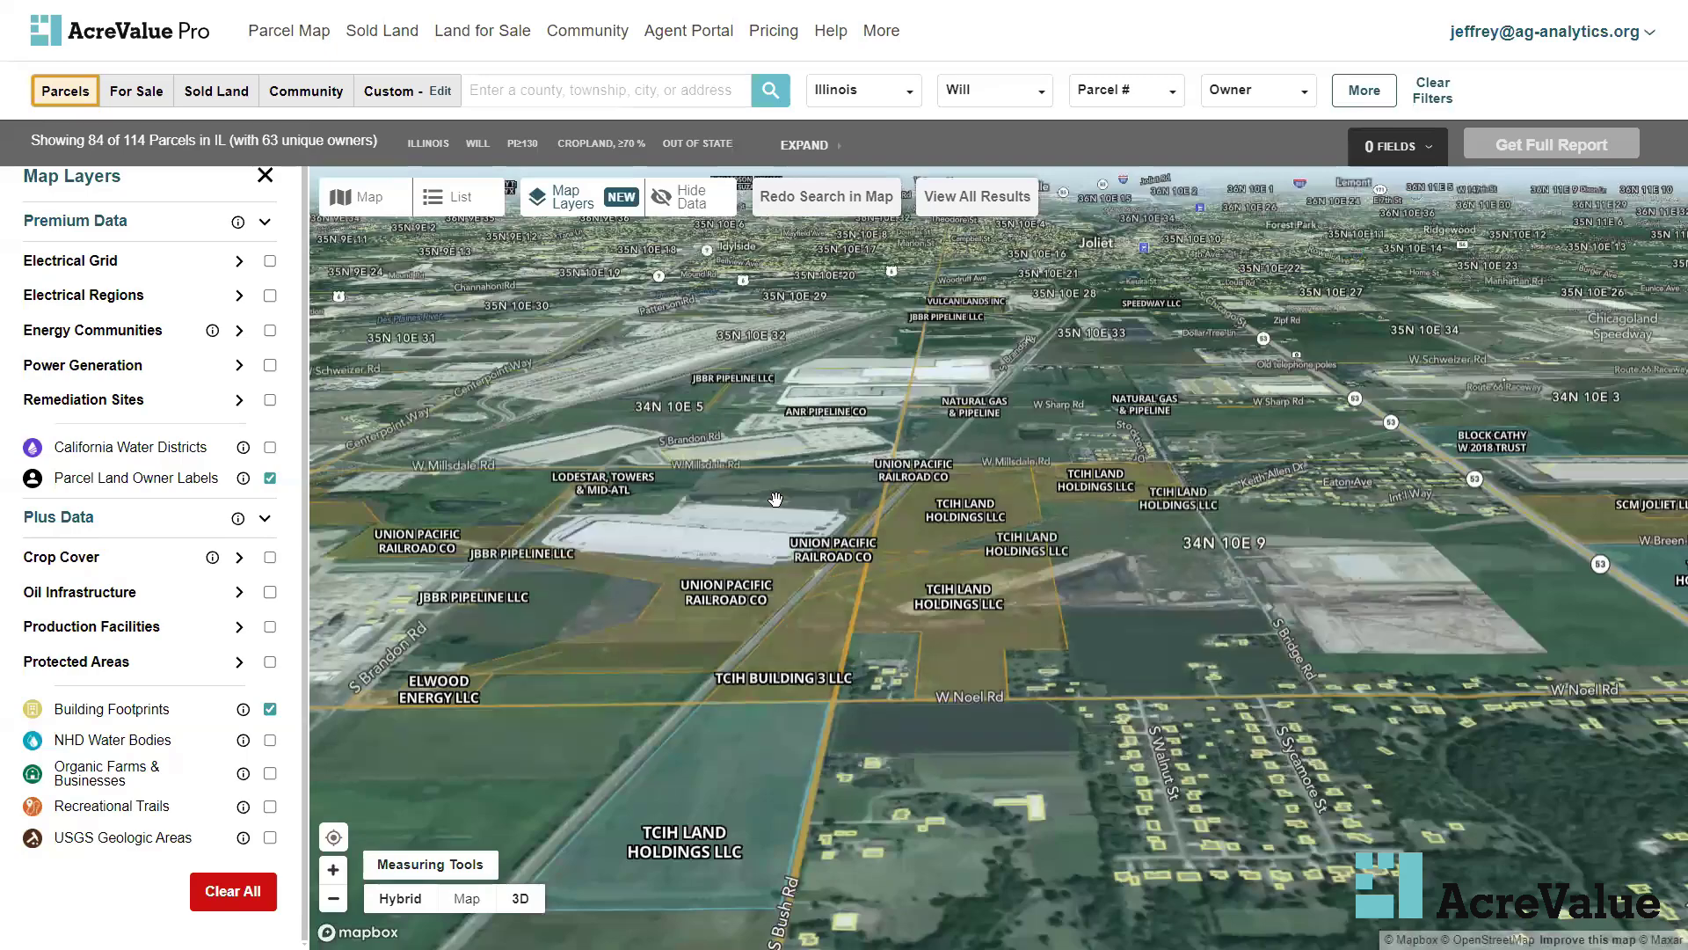
left_click_drag(767, 492, 750, 496)
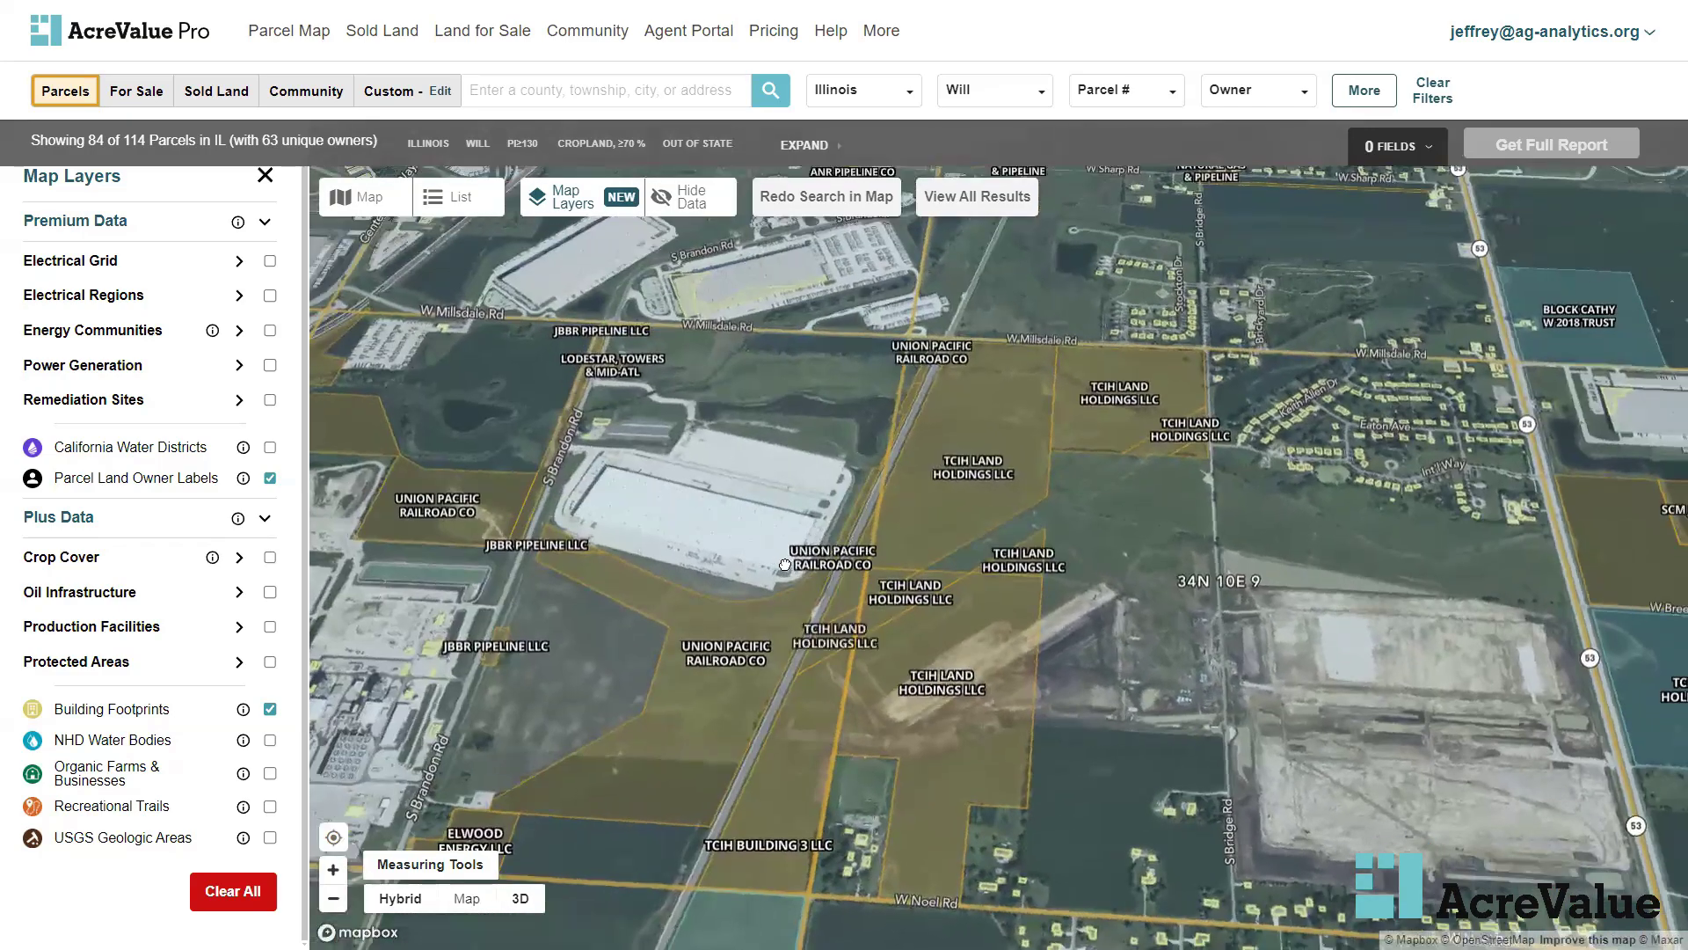
left_click_drag(784, 564, 751, 527)
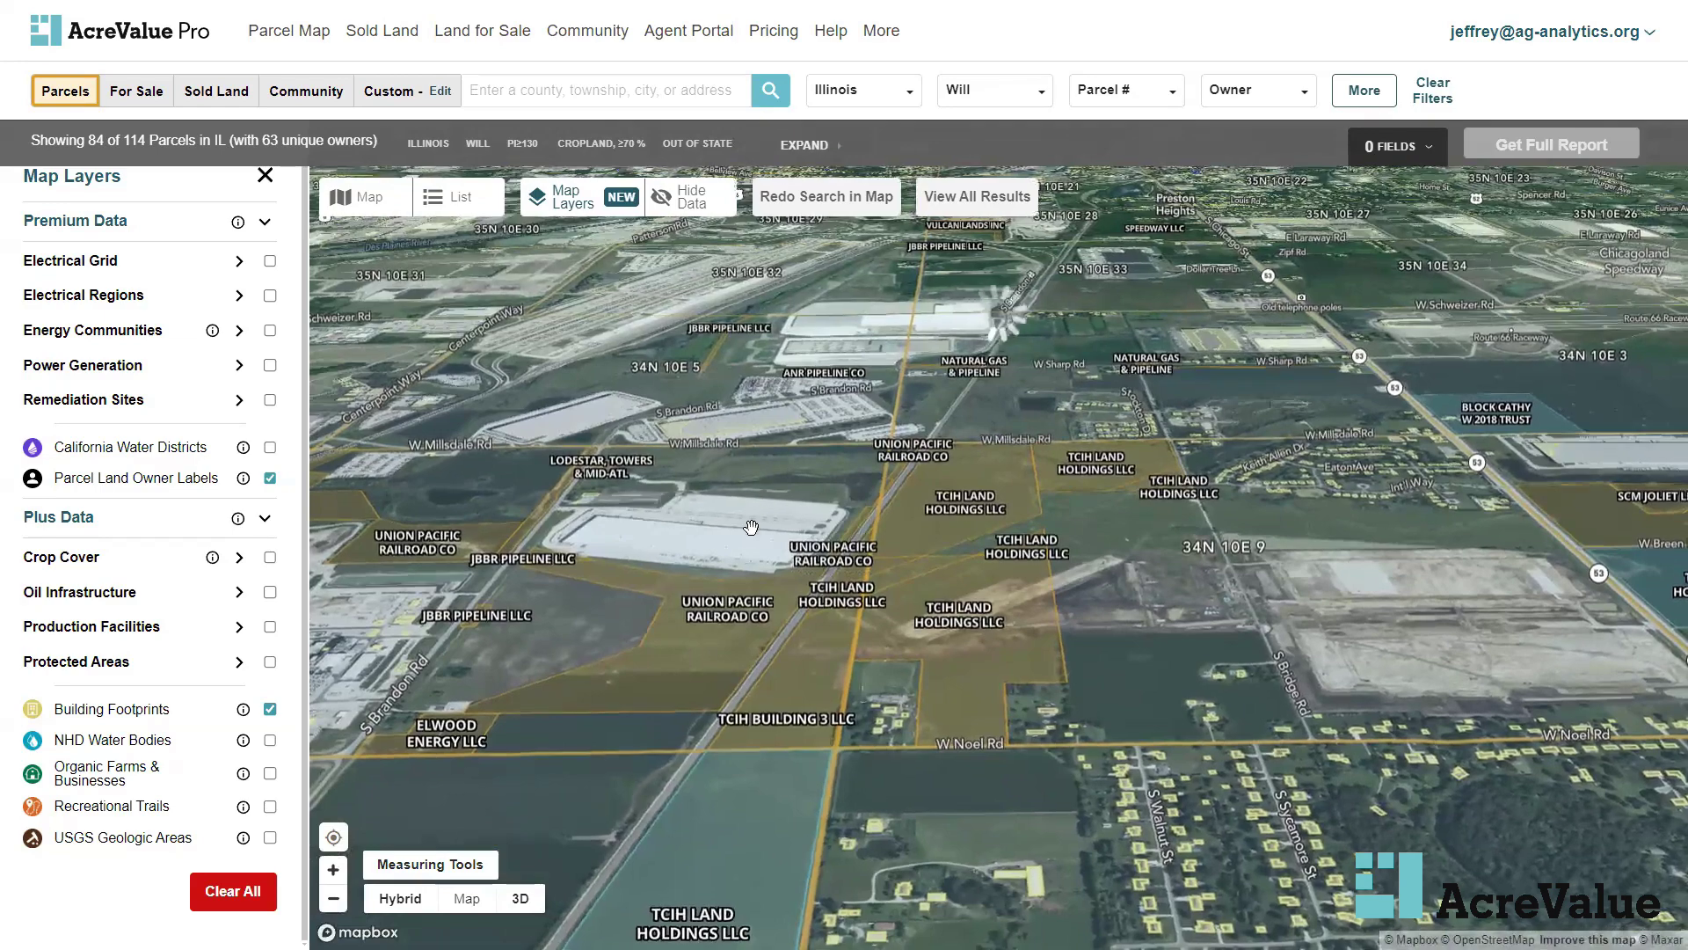
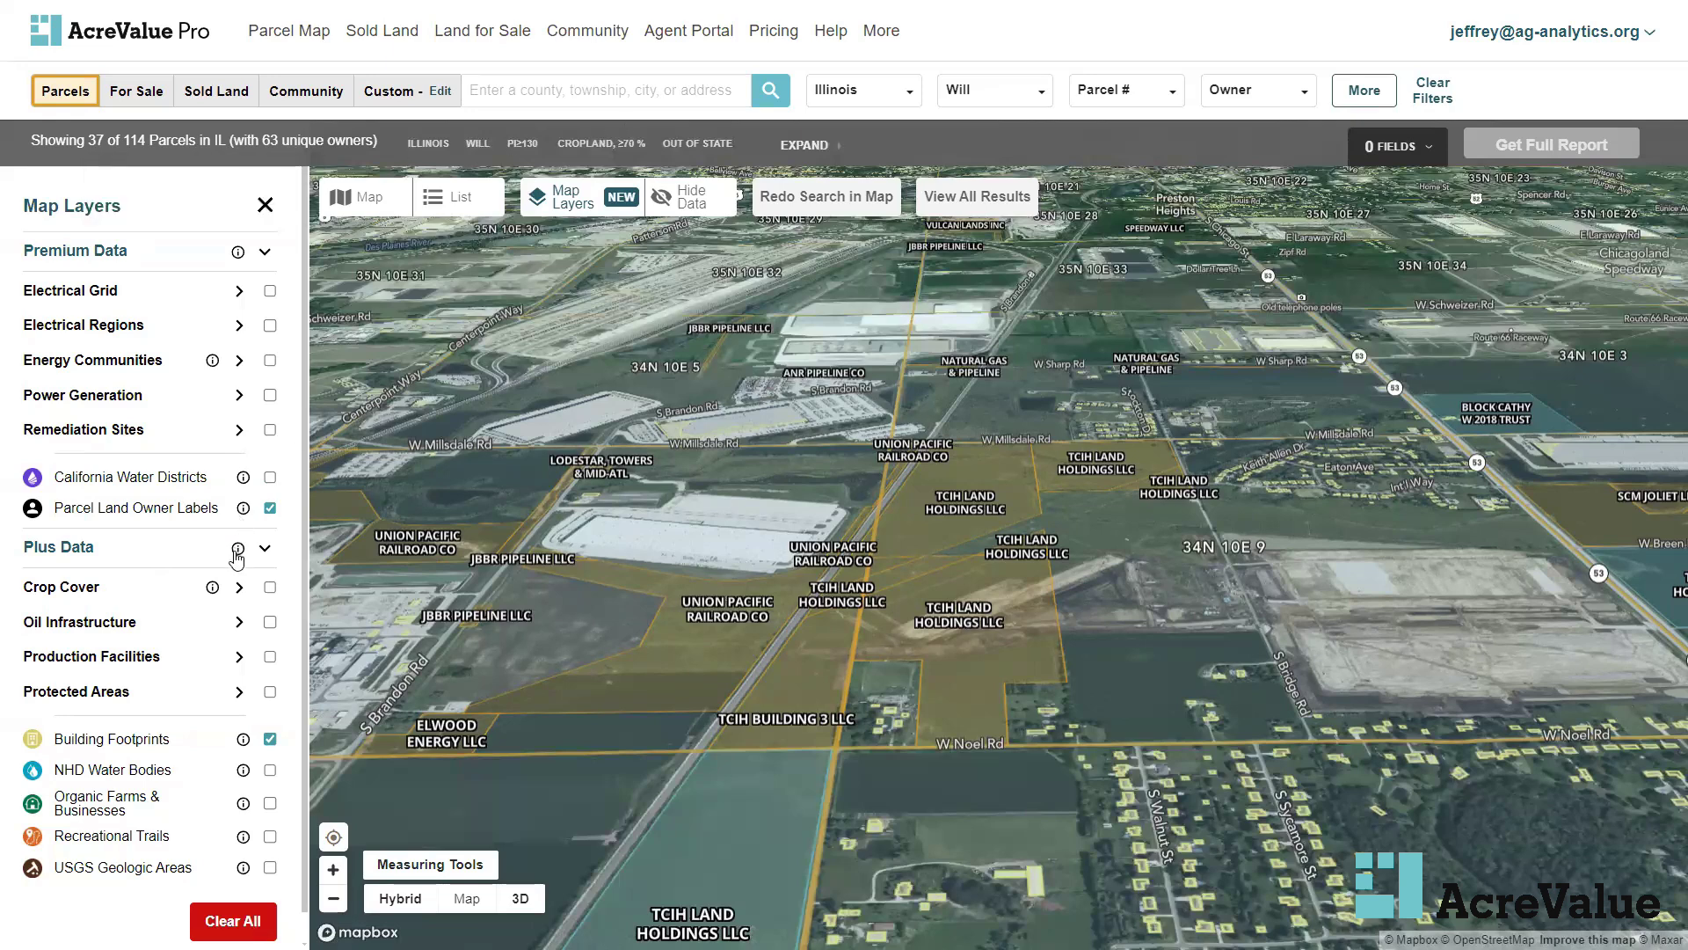
Read through the Crop Cover layer's article on land cover maps and its category list, and open the Feature Insights resources
mouse_move(214, 593)
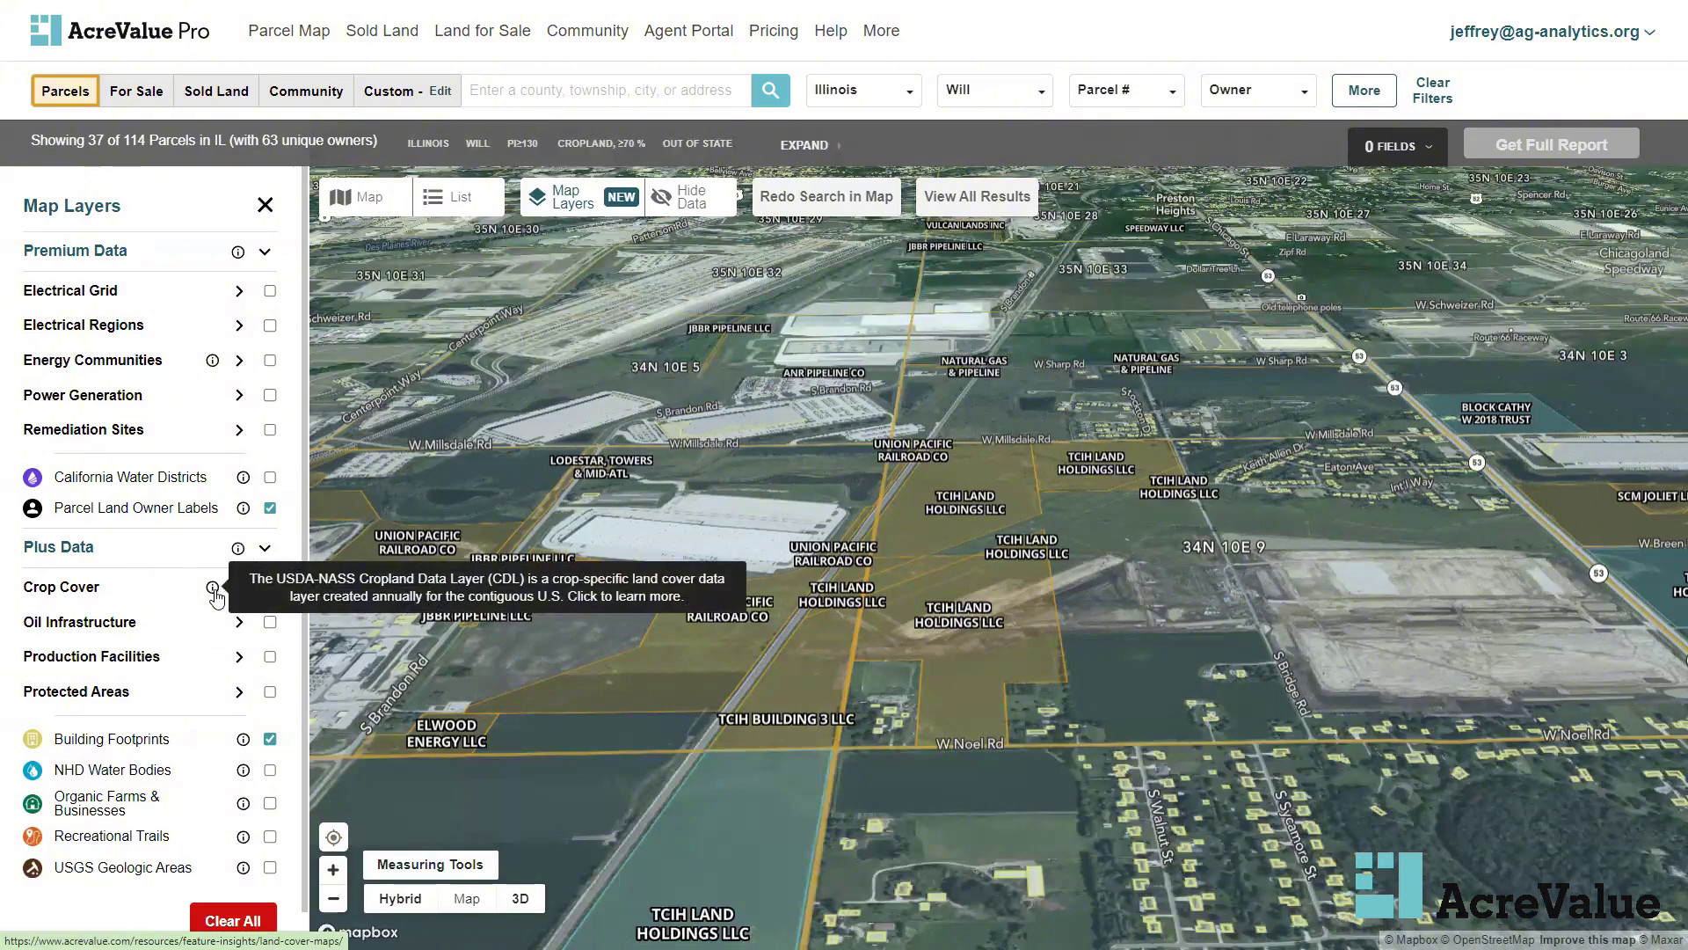
left_click(215, 593)
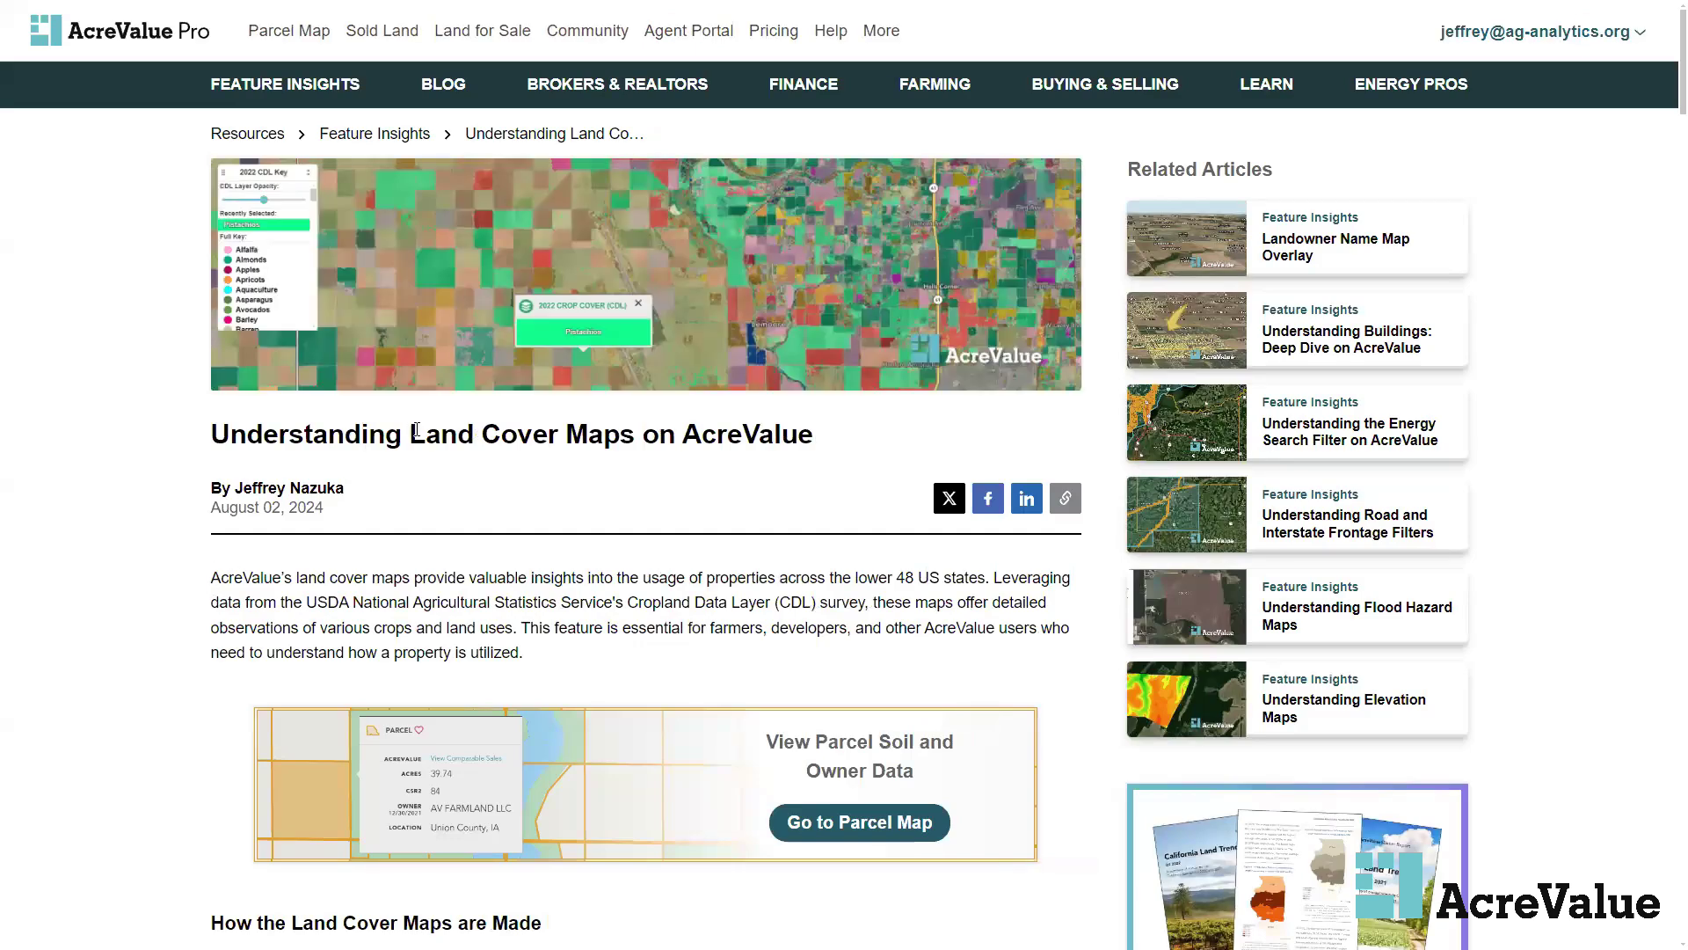
scroll(436, 428, "down", 18)
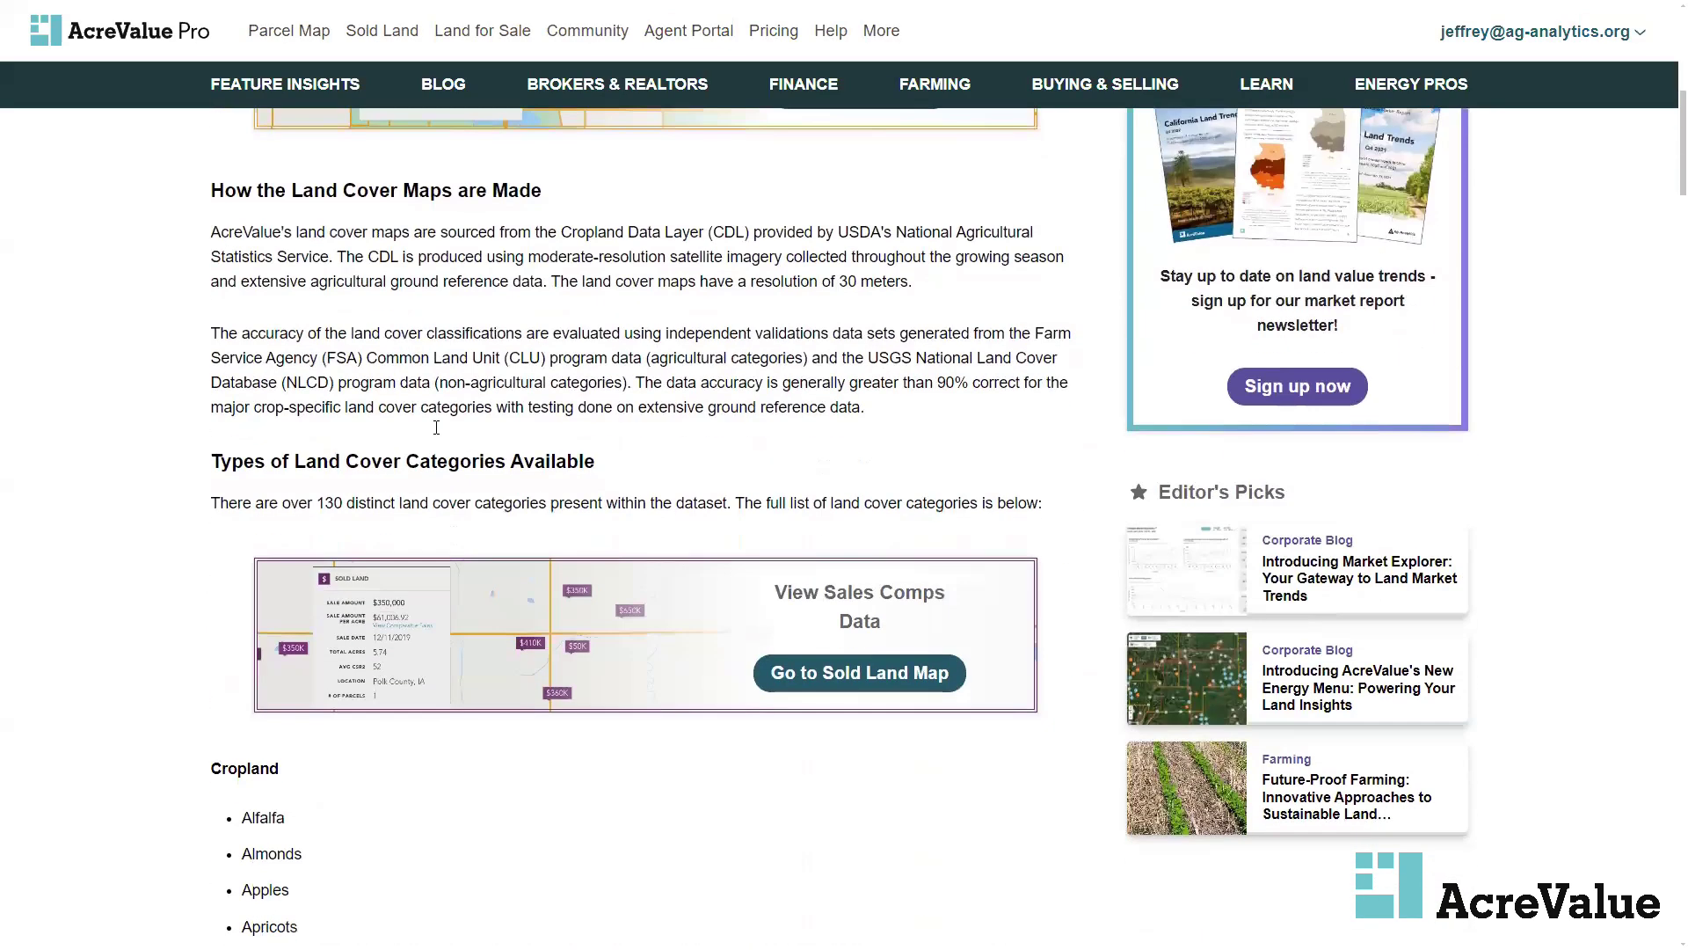
scroll(438, 436, "down", 12)
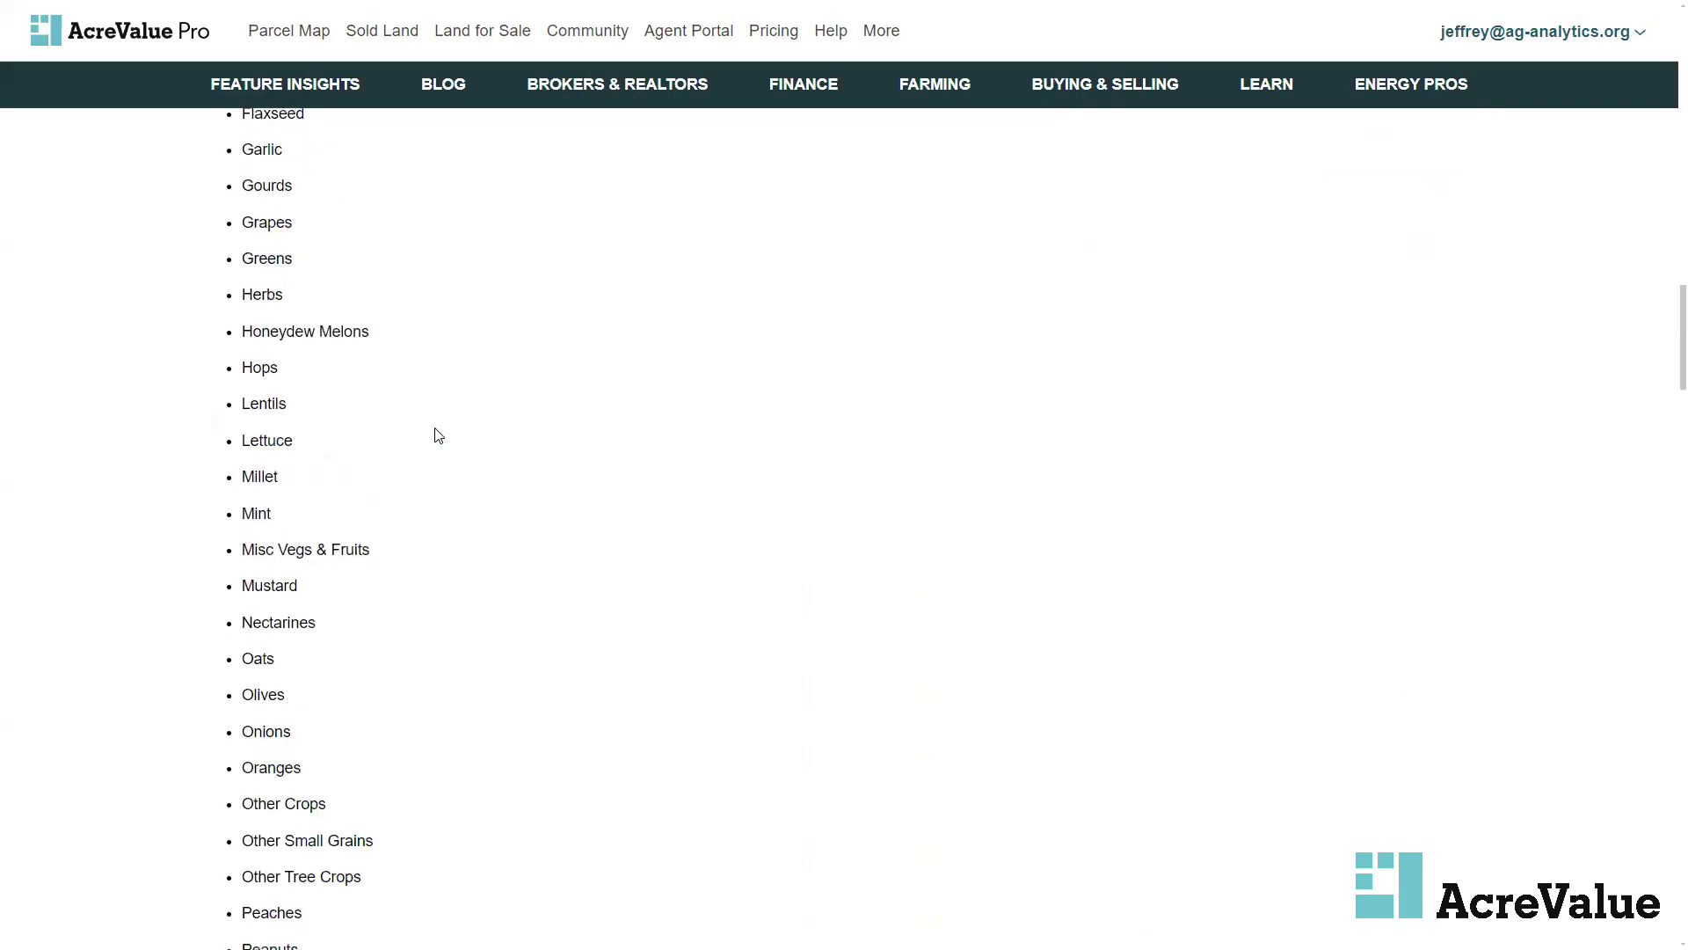
scroll(438, 435, "up", 17)
scroll(438, 436, "up", 10)
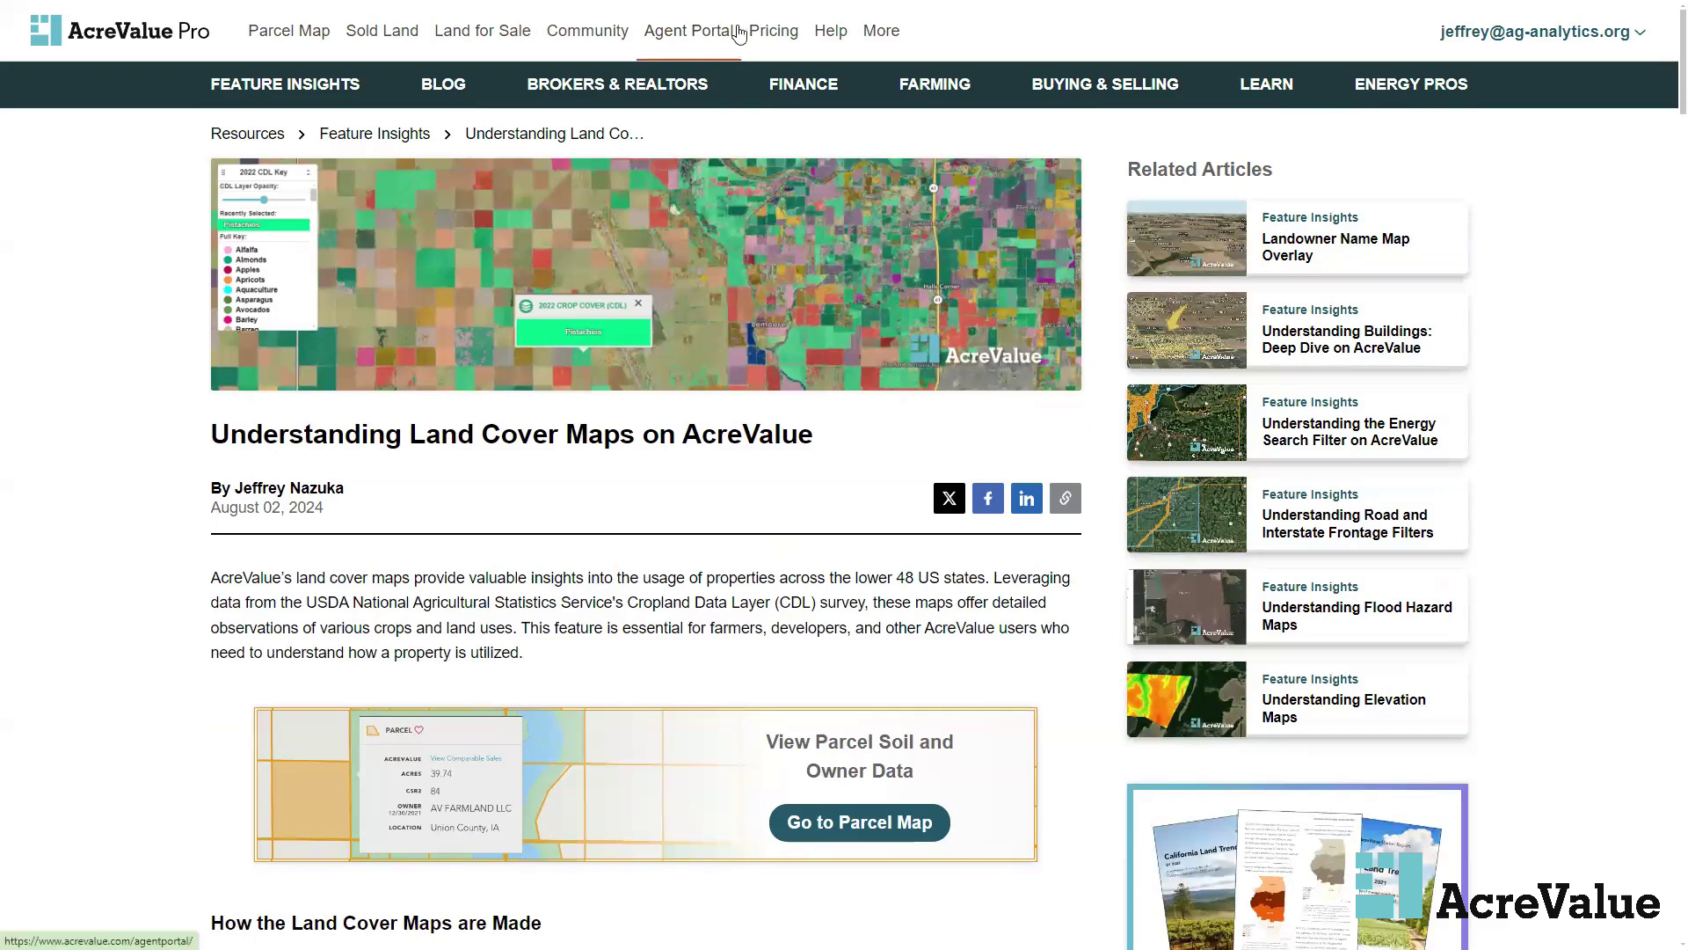
mouse_move(878, 34)
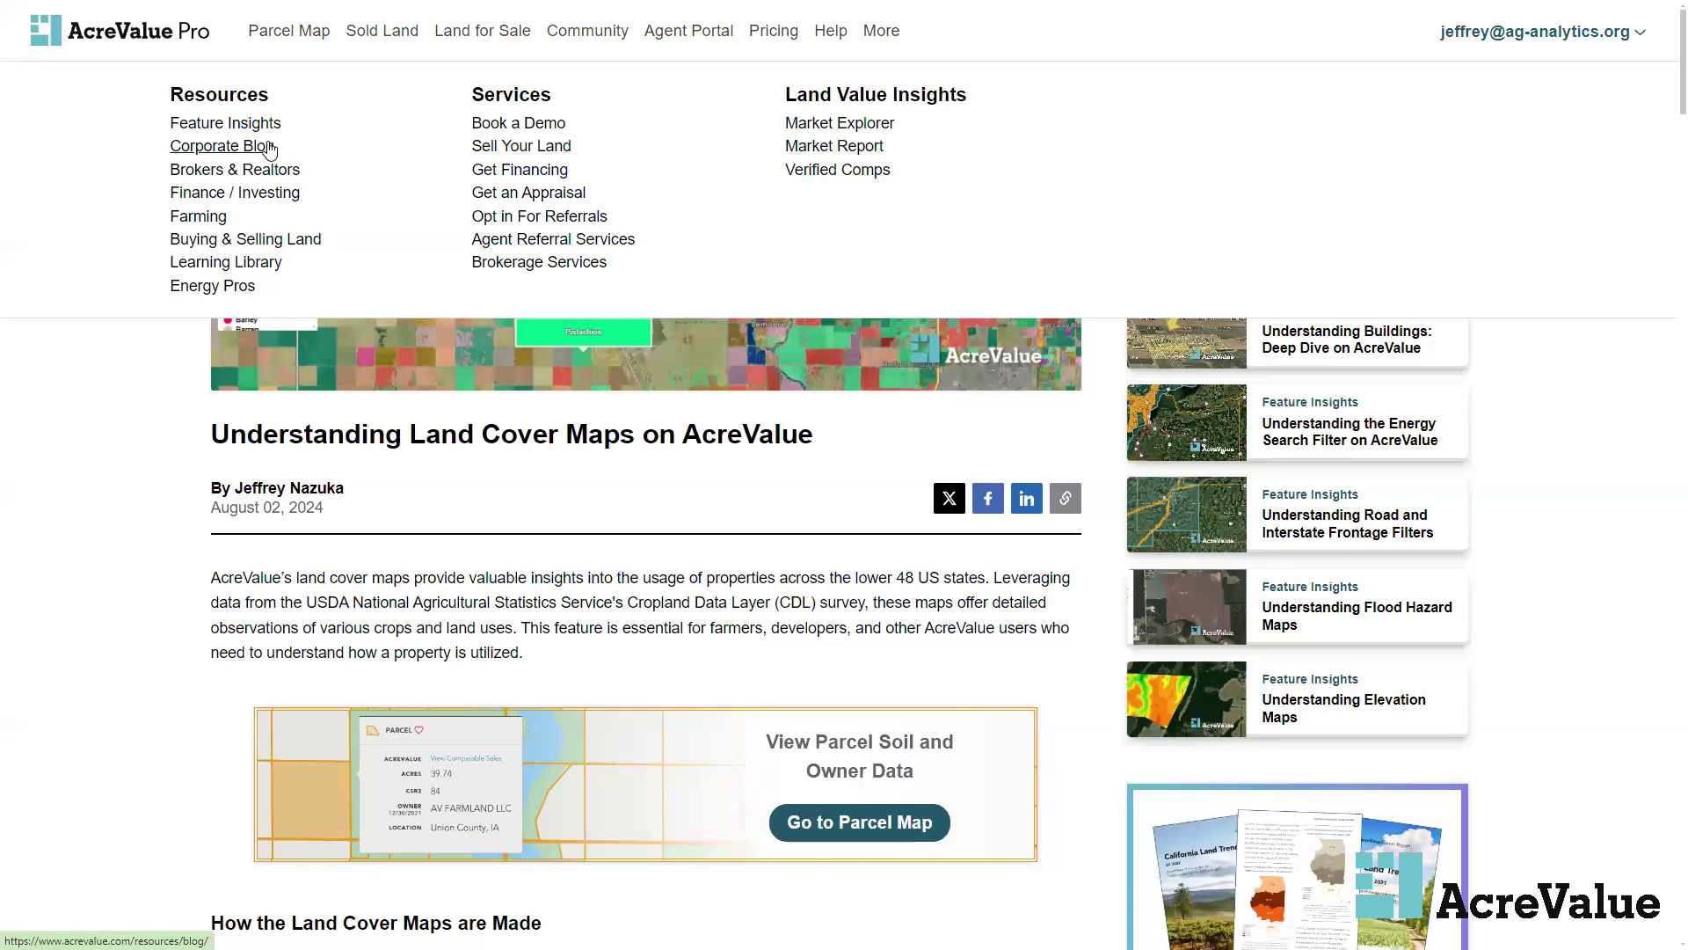
left_click(263, 126)
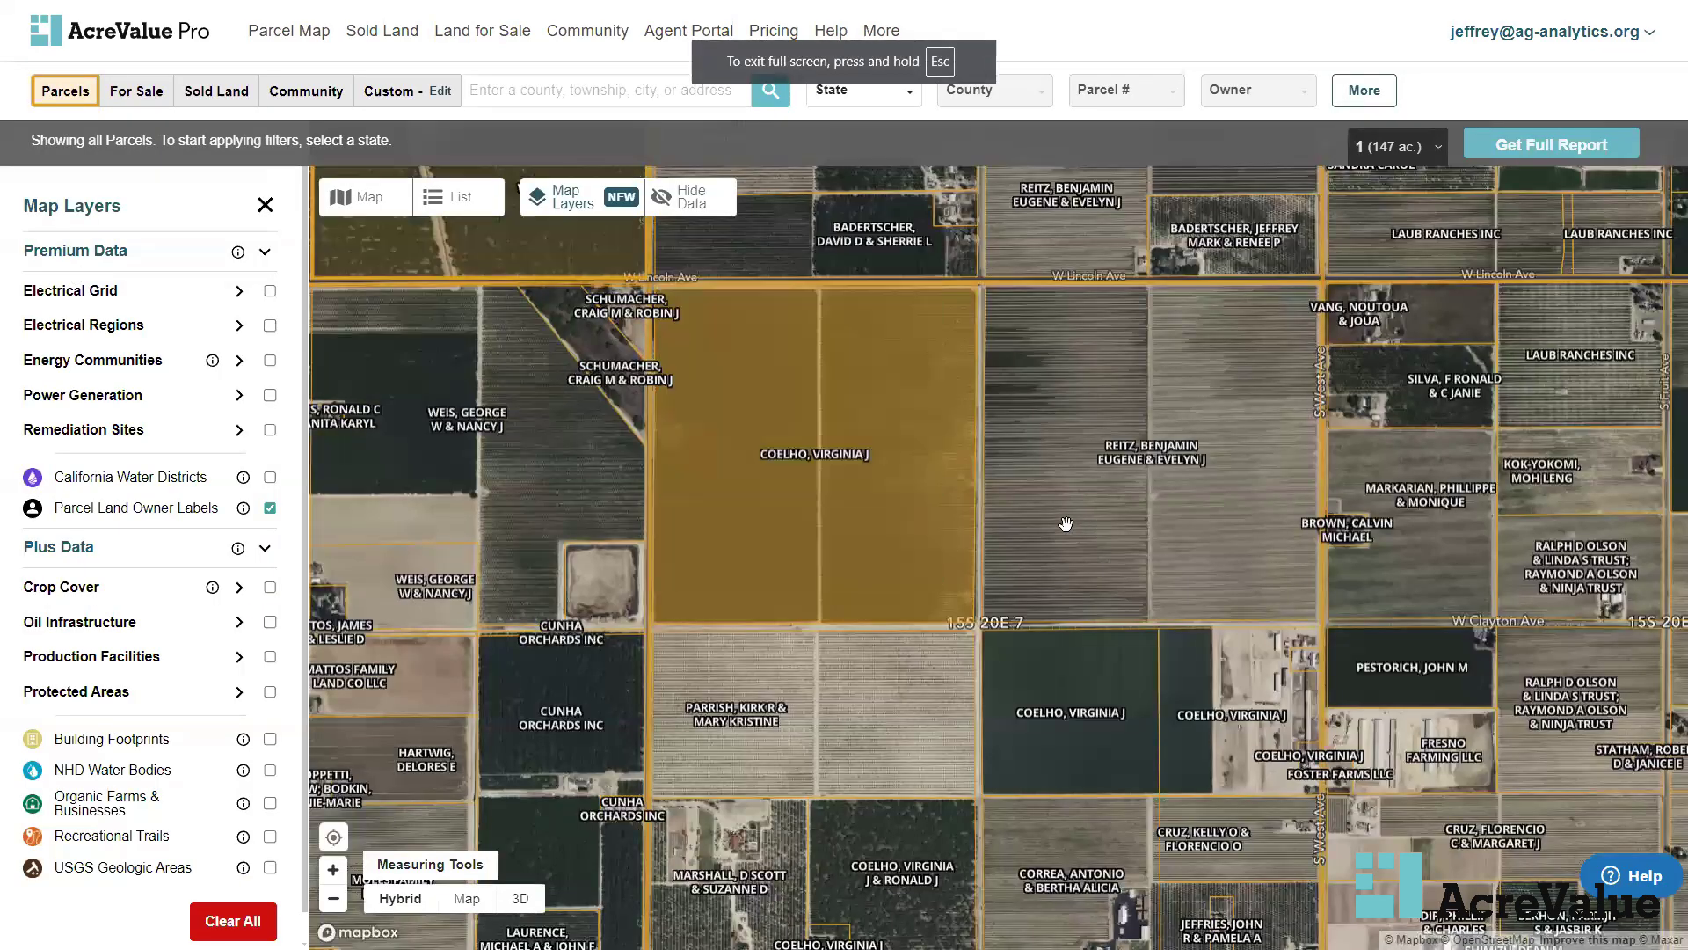
Turn on the Recreational Trails layer around section 15S 20E 7 in Fresno County and turn off Parcel Land Owner Labels
scroll(1065, 523, "down", 5)
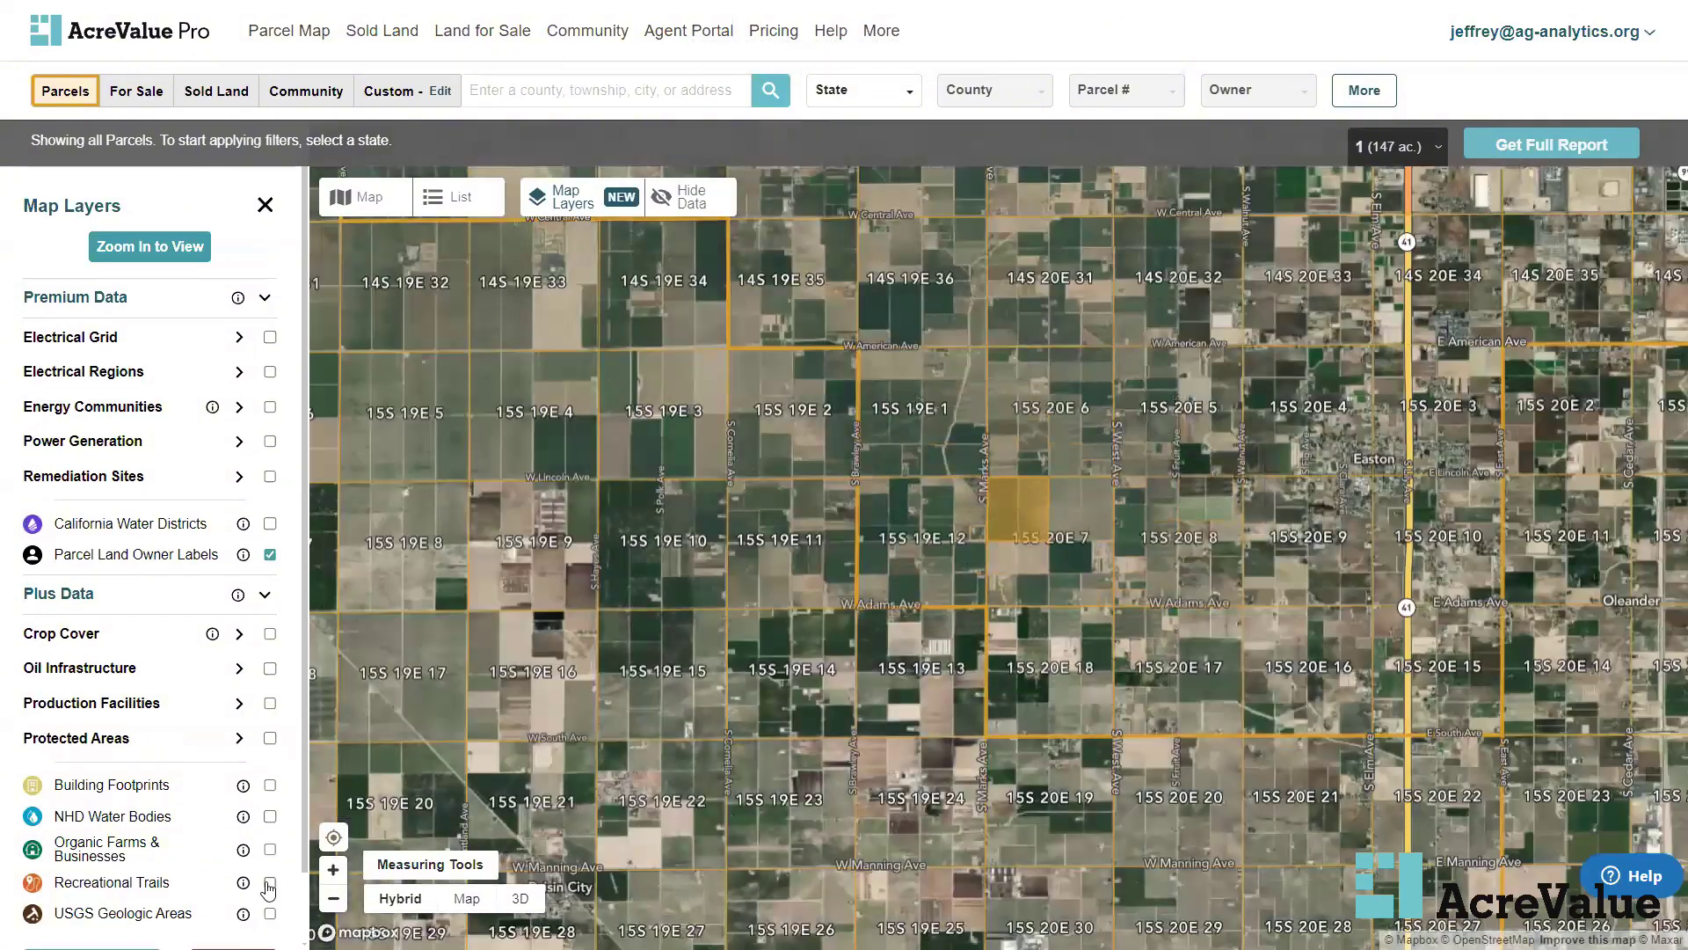
left_click(270, 884)
left_click(180, 254)
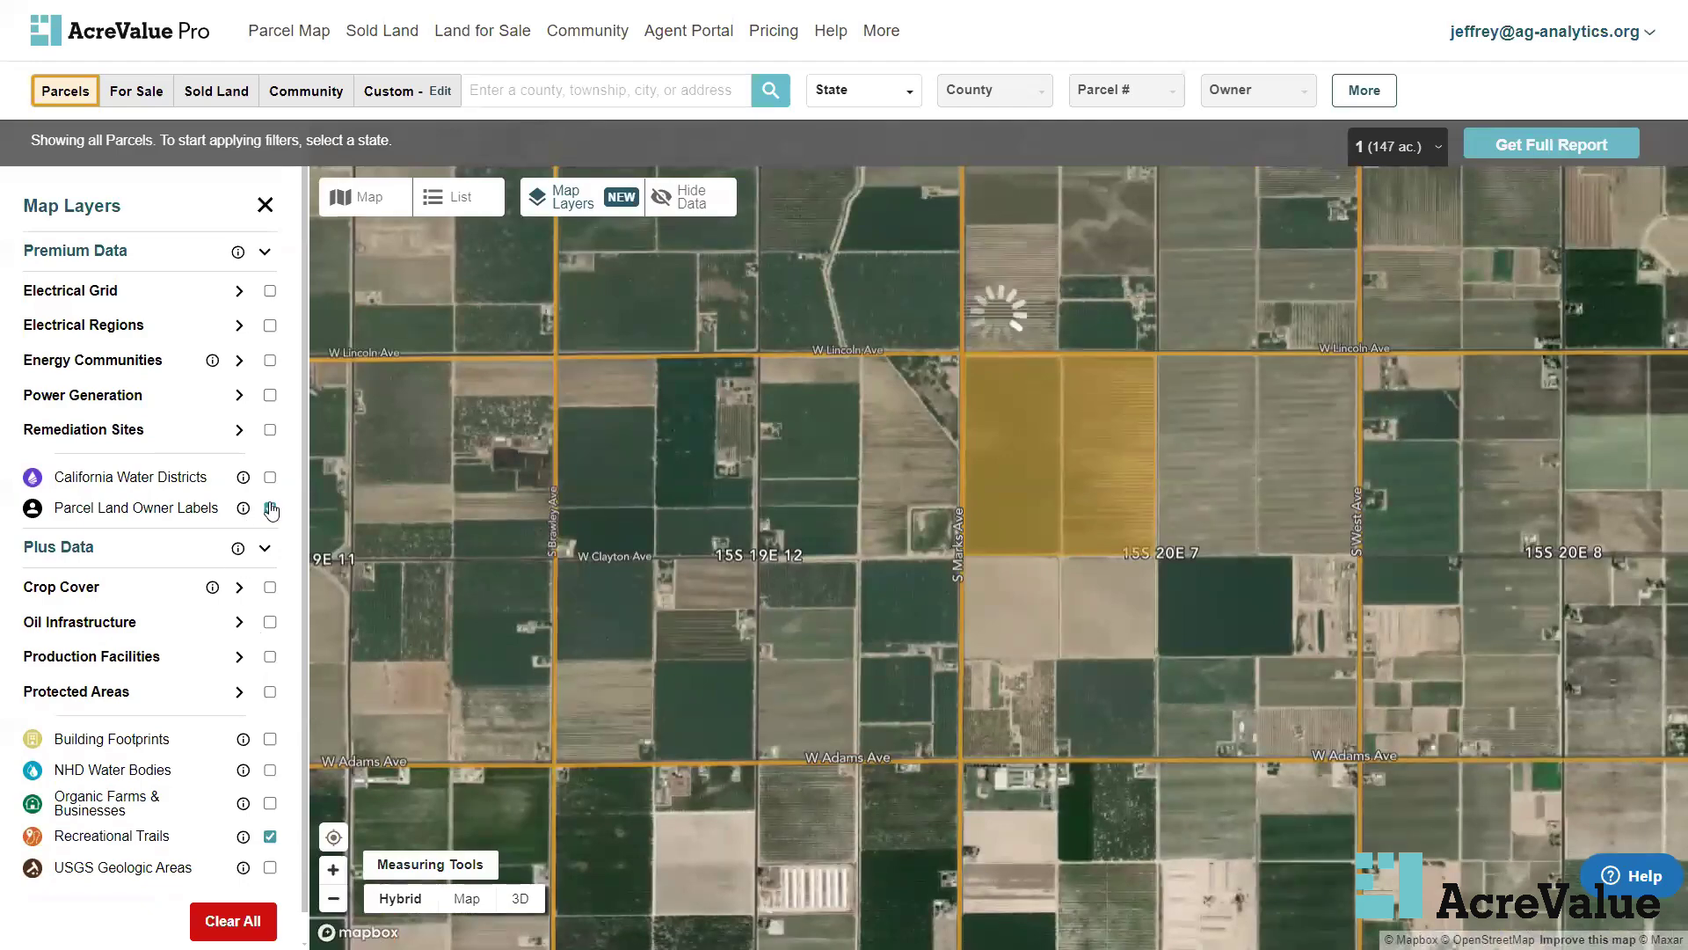
left_click(270, 507)
Survey the recreational trails from the Fresno area east across the Sequoia-Kings Canyon Wilderness to the Highway 395 valley
left_click(834, 511)
left_click(1289, 413)
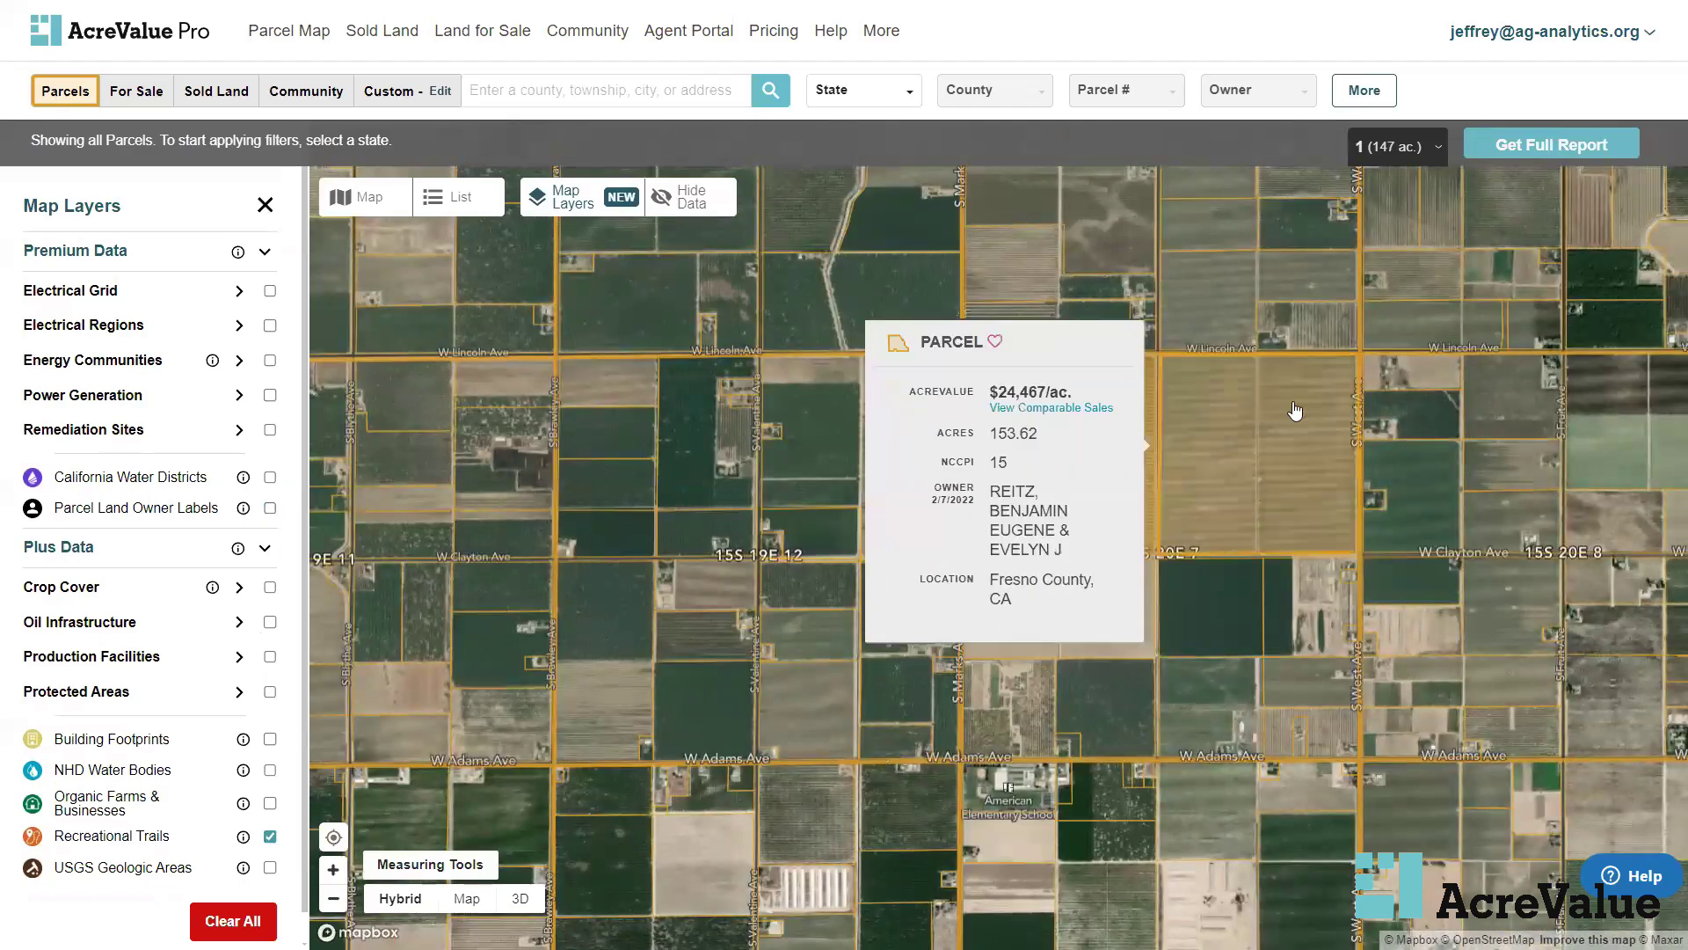
scroll(1286, 409, "down", 3)
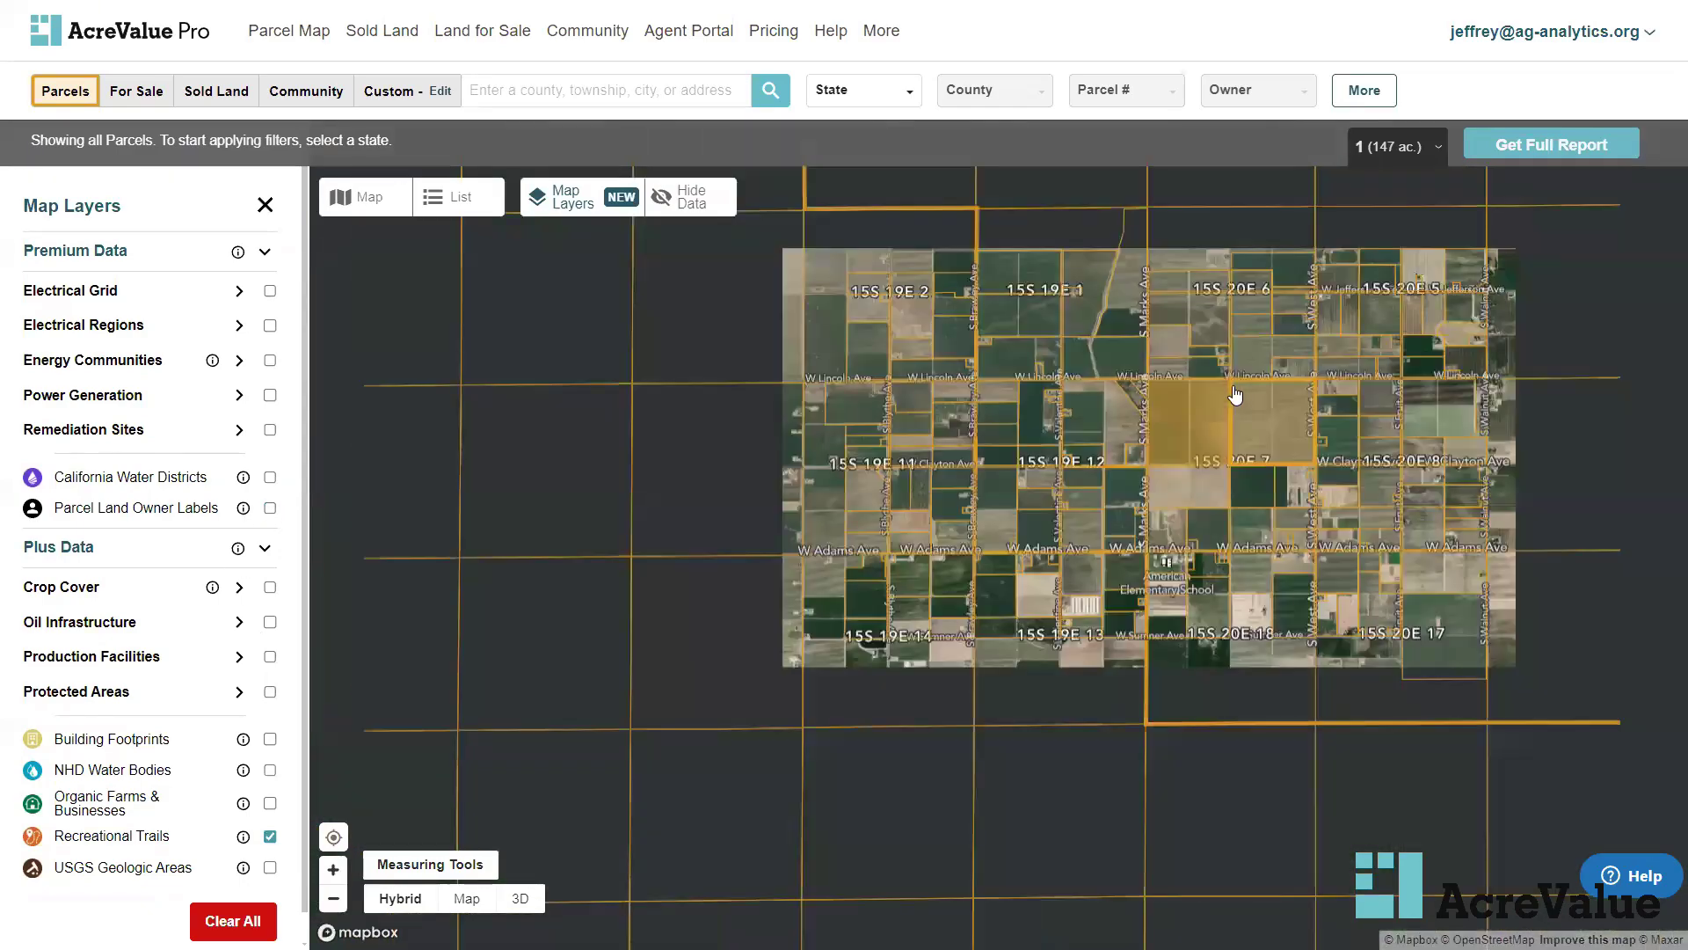
scroll(1351, 352, "down", 3)
left_click_drag(1248, 371, 791, 433)
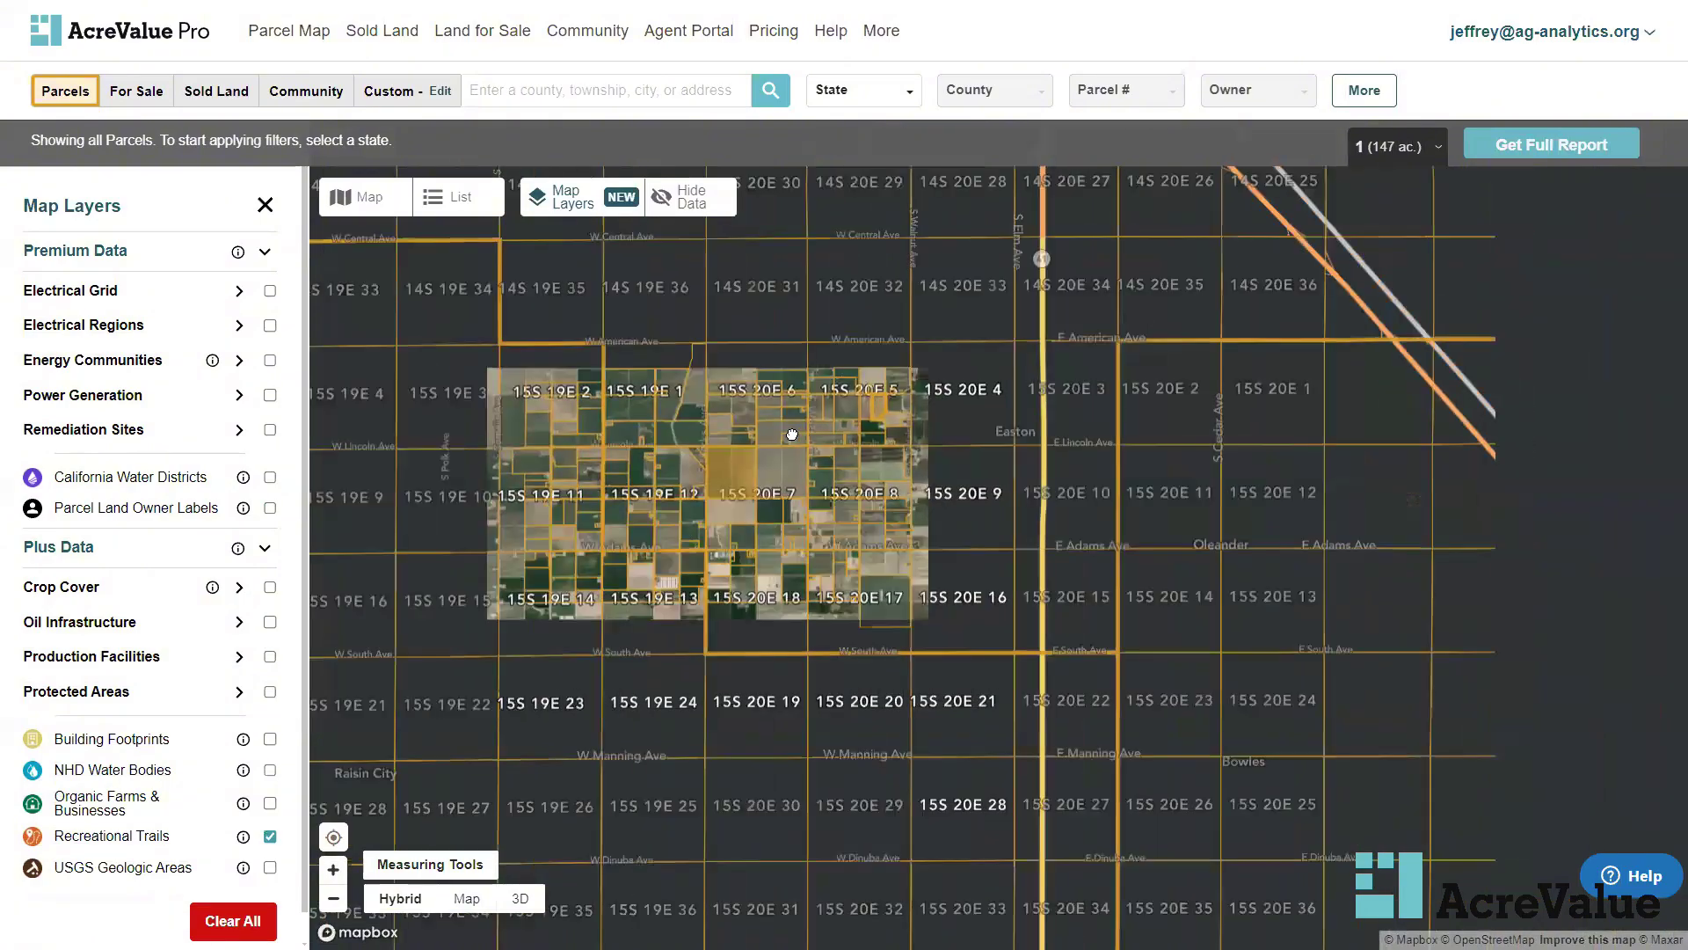
scroll(896, 403, "down", 5)
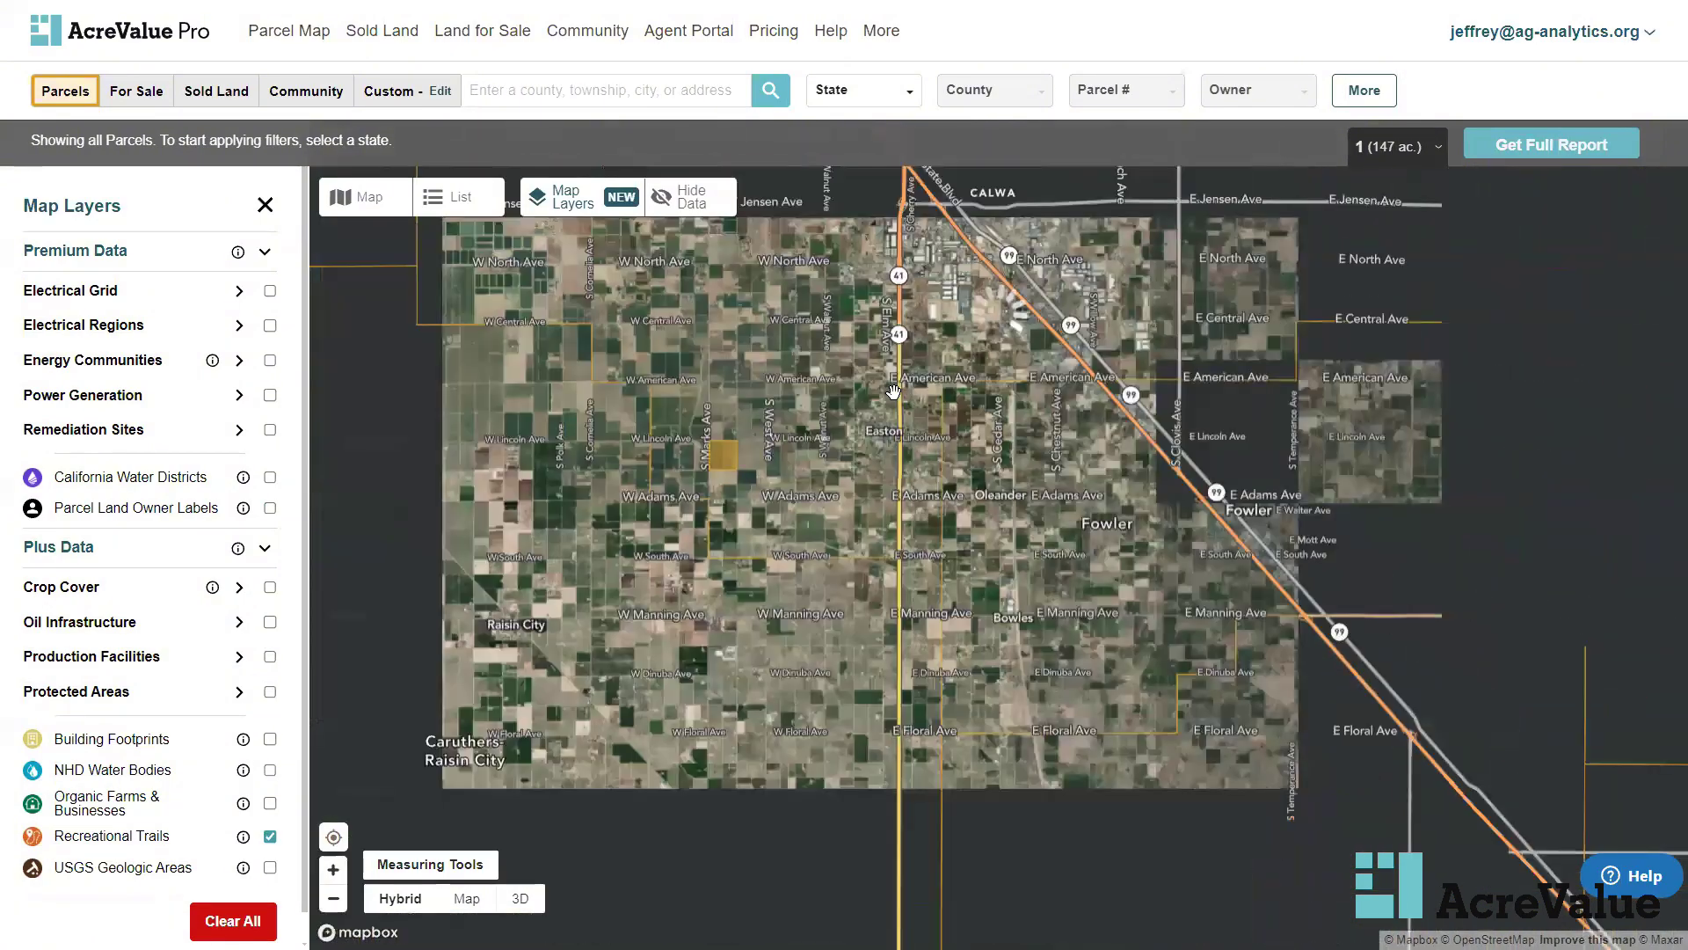
scroll(894, 393, "down", 3)
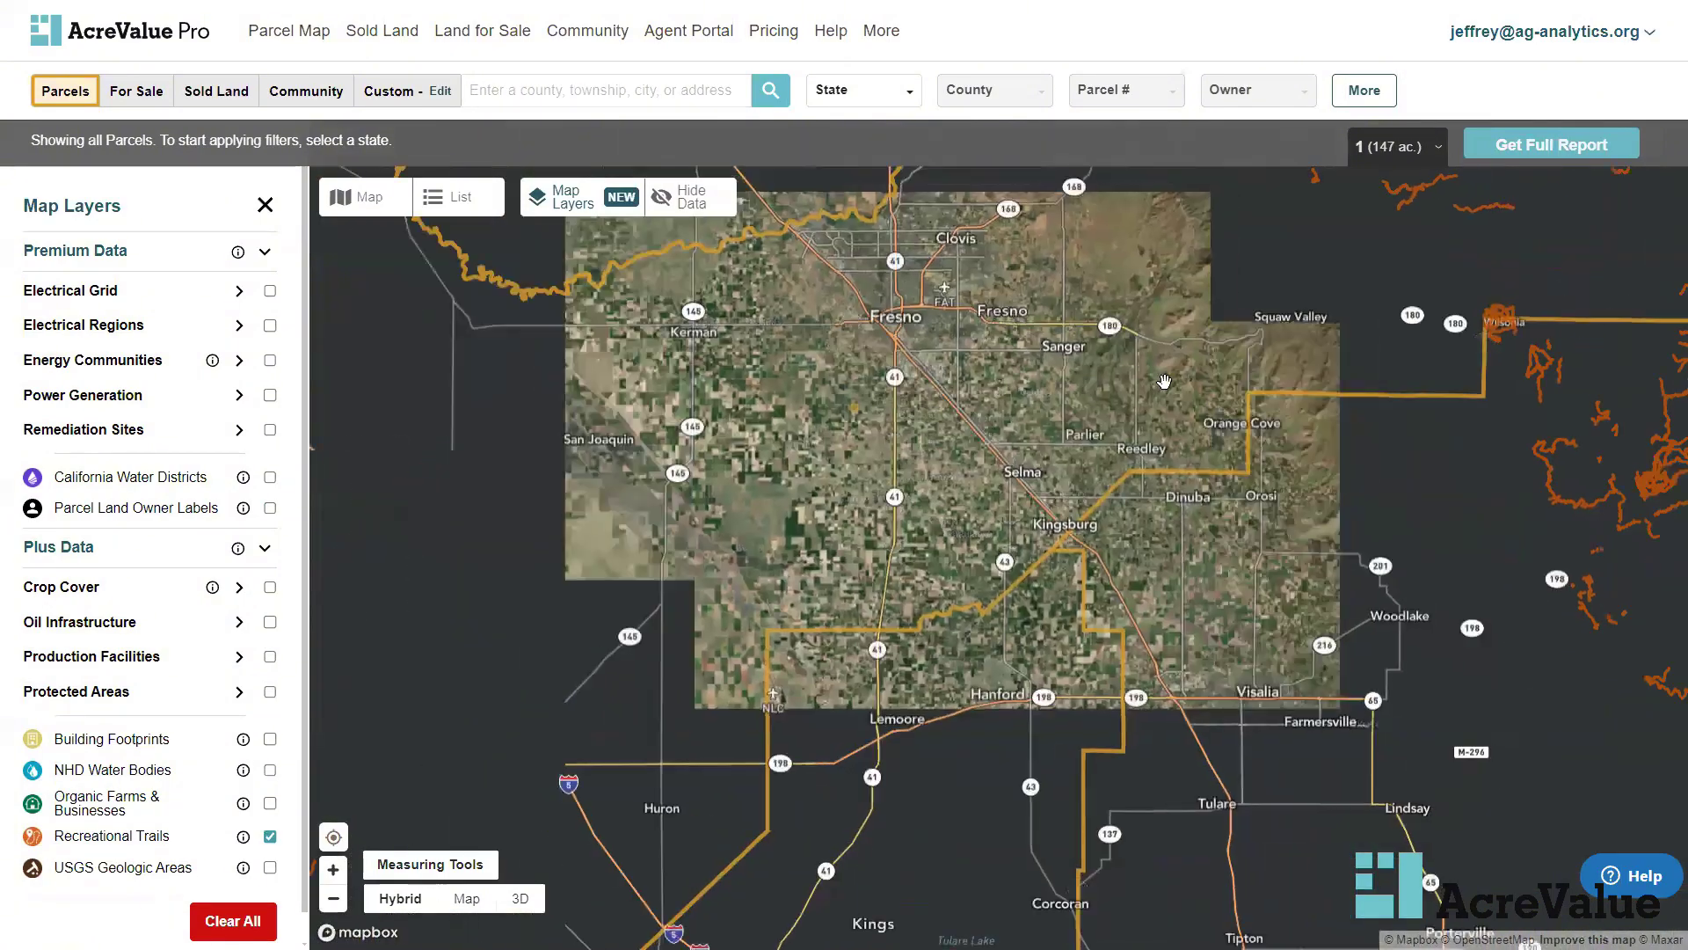
left_click_drag(1165, 381, 888, 406)
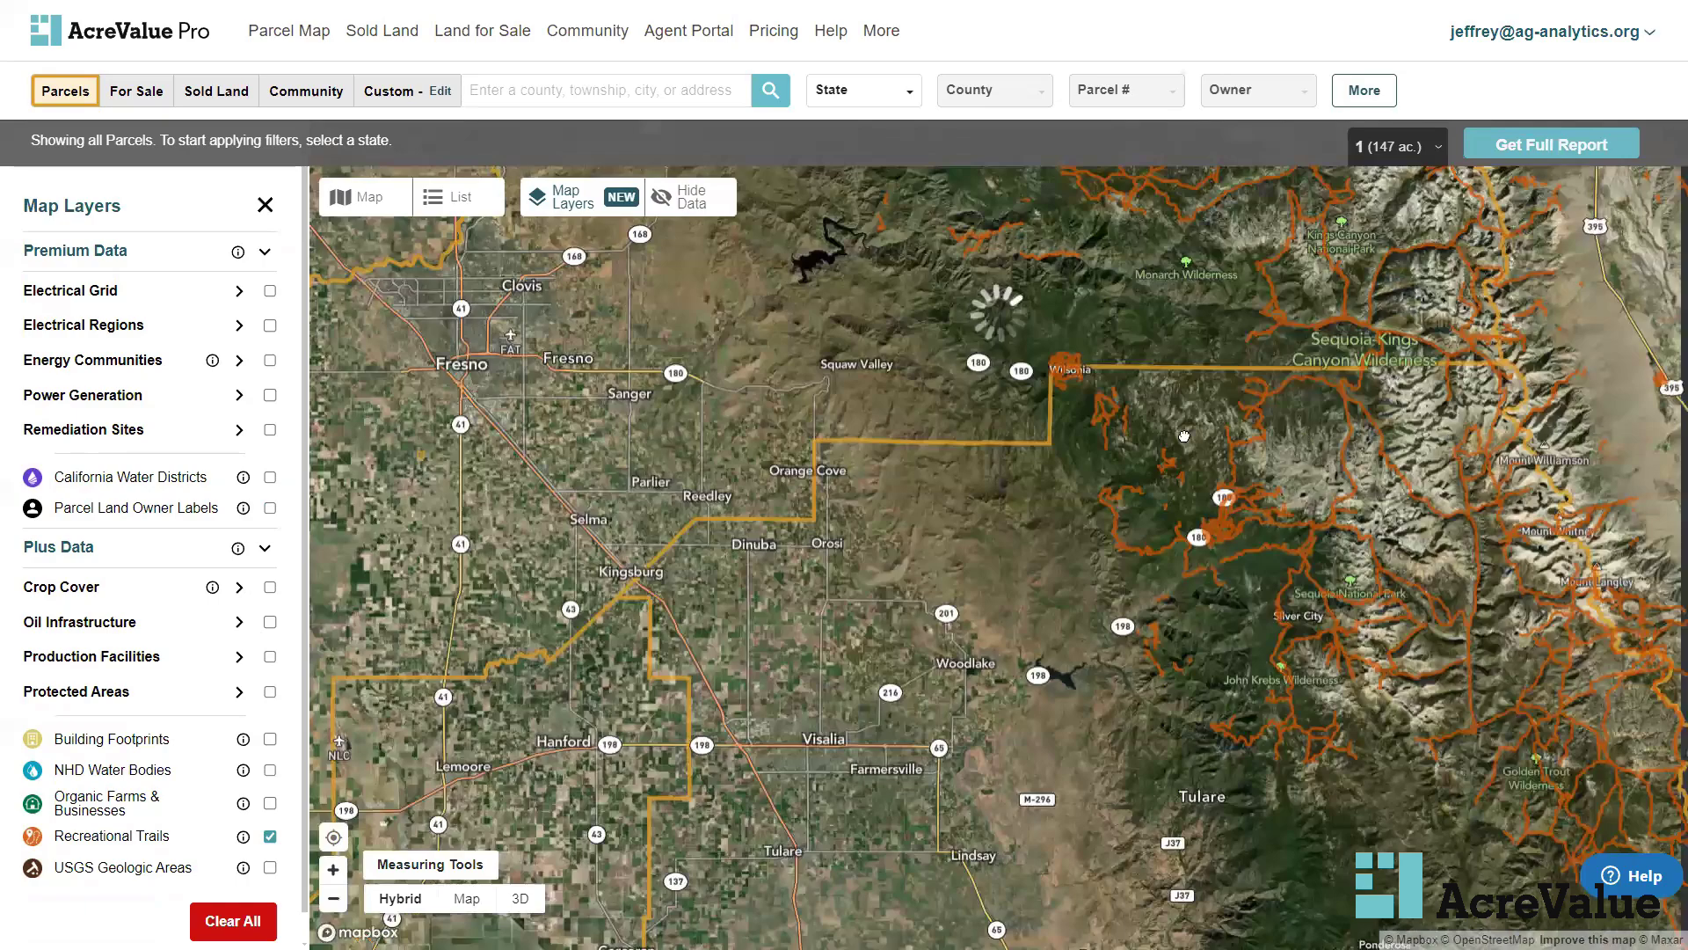
left_click_drag(1384, 433, 843, 414)
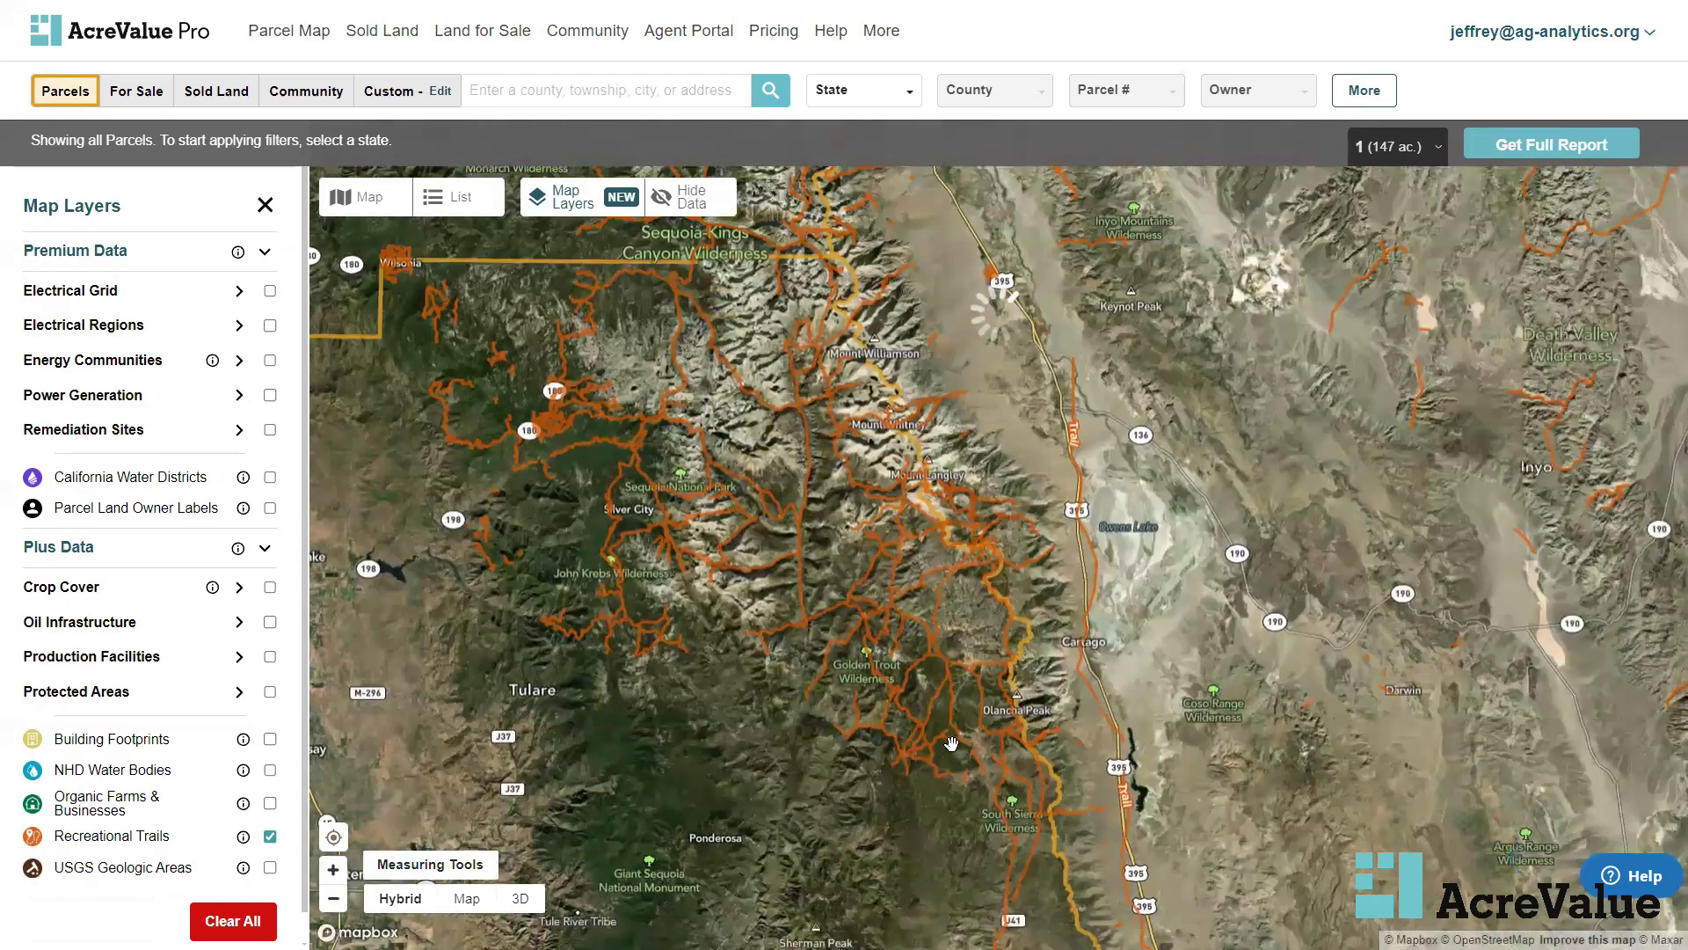
Open the details of the recreational trail just northwest of Round Mountain, north of the South Sierra Wilderness
scroll(1082, 779, "up", 2)
scroll(1082, 779, "up", 4)
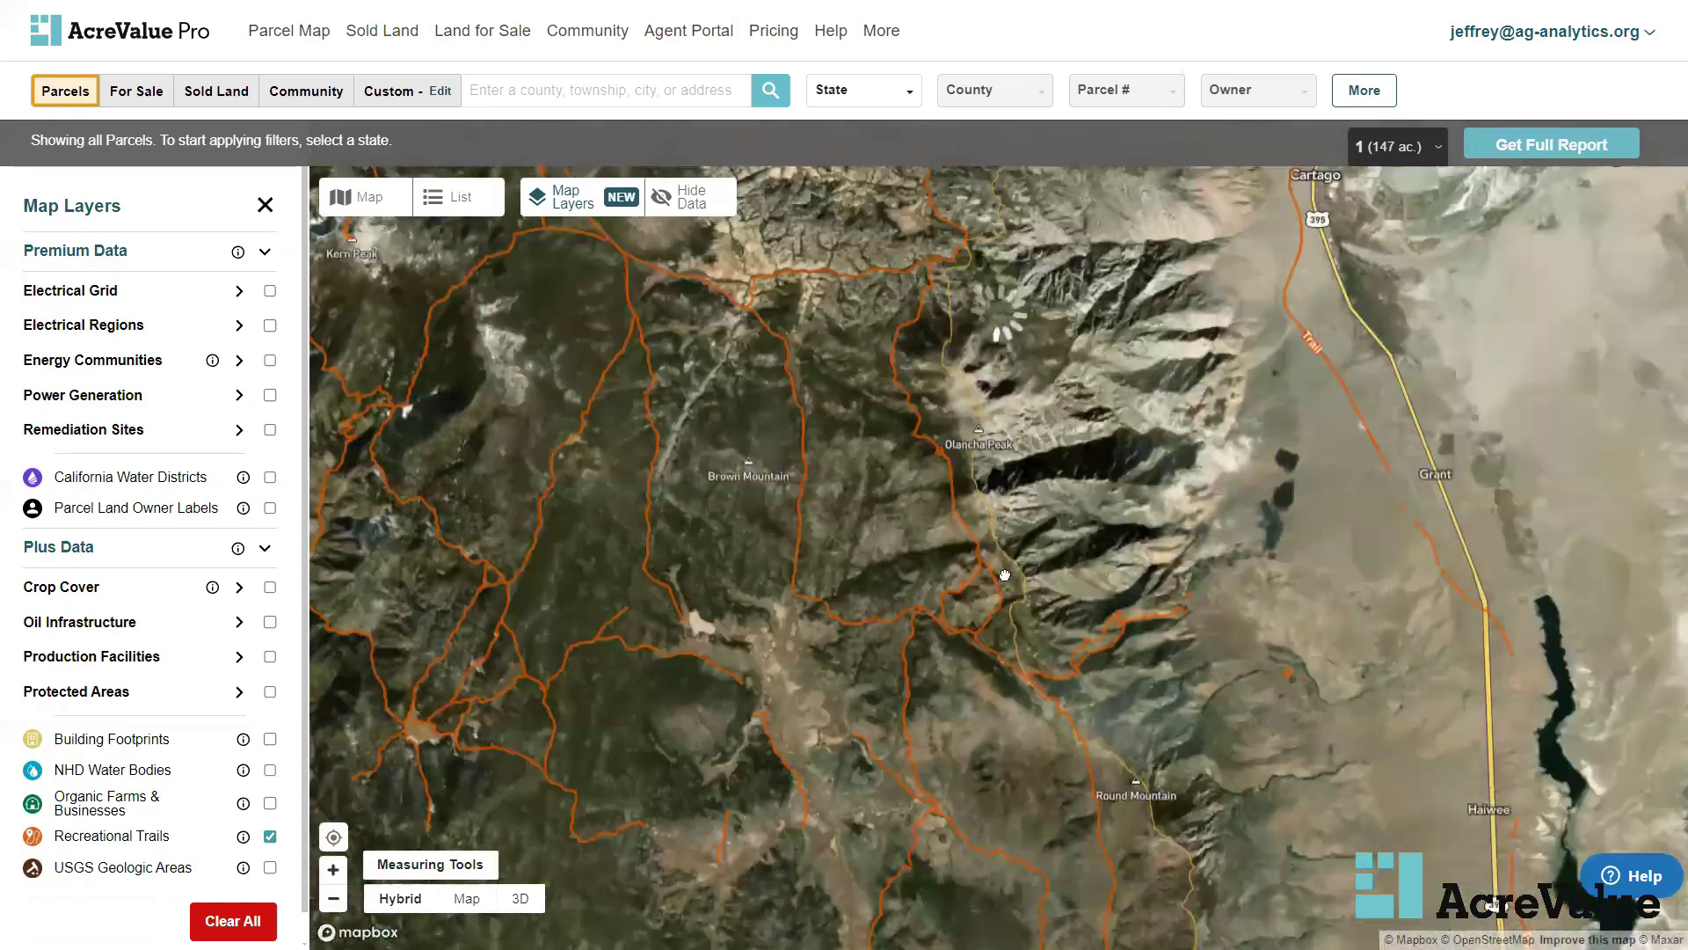
left_click_drag(1082, 779, 990, 605)
left_click(986, 601)
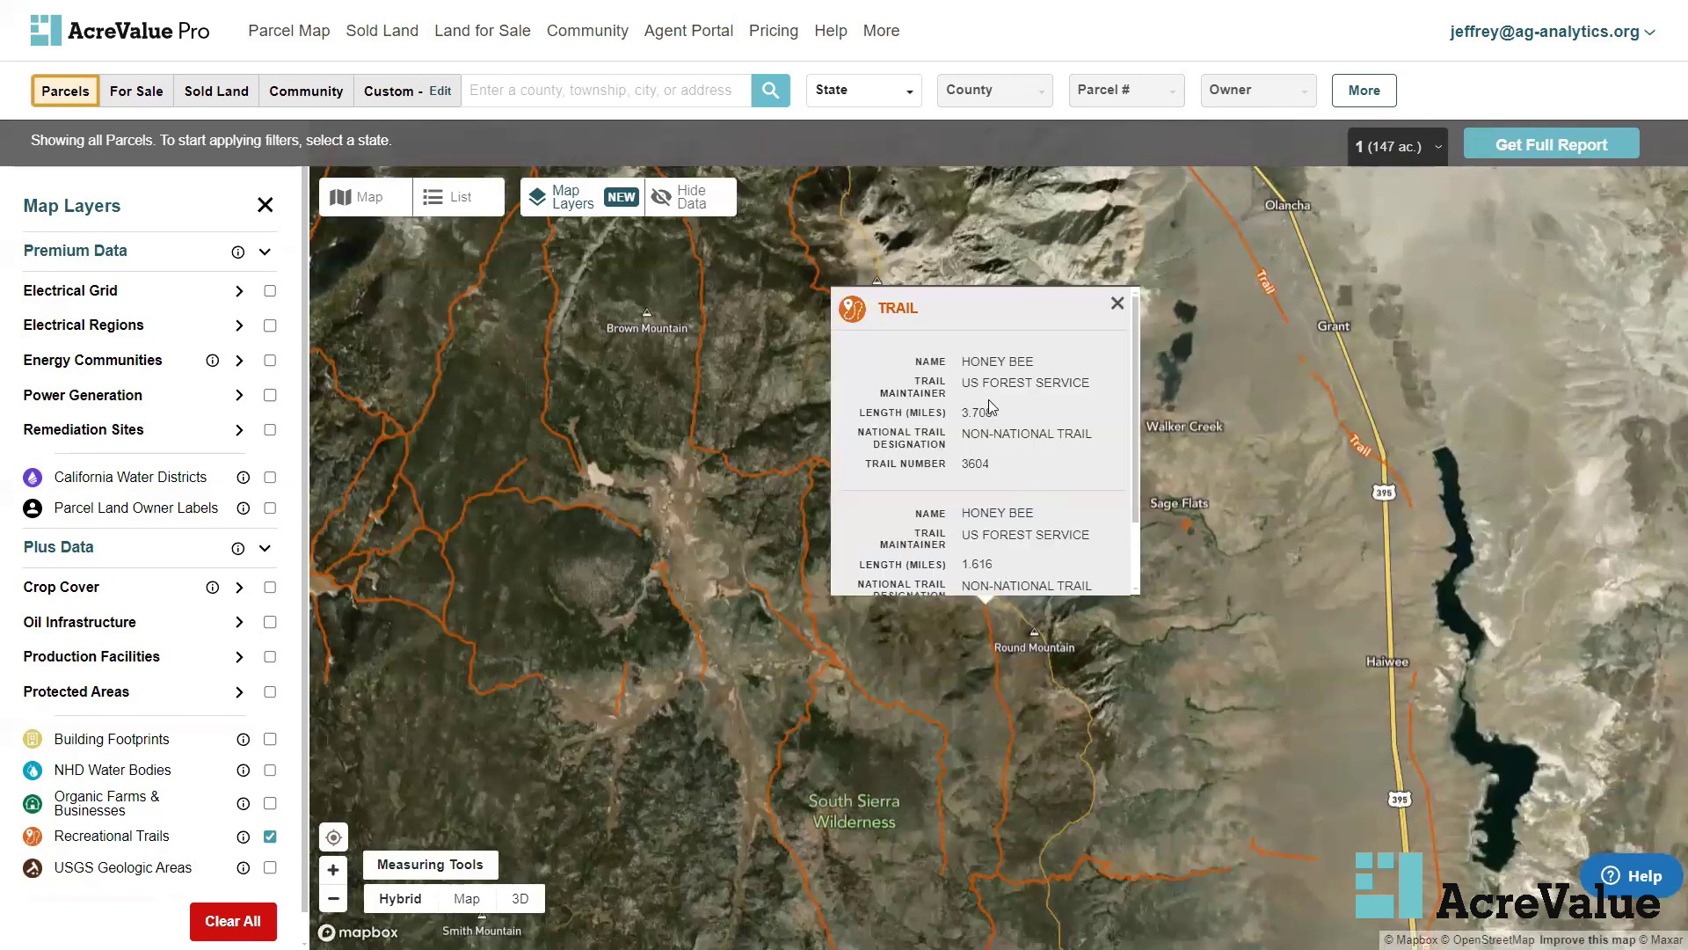
Read through both Honey Bee trail entries in the trail details and close them
left_click_drag(994, 413, 948, 412)
left_click(1020, 426)
scroll(1020, 426, "down", 1)
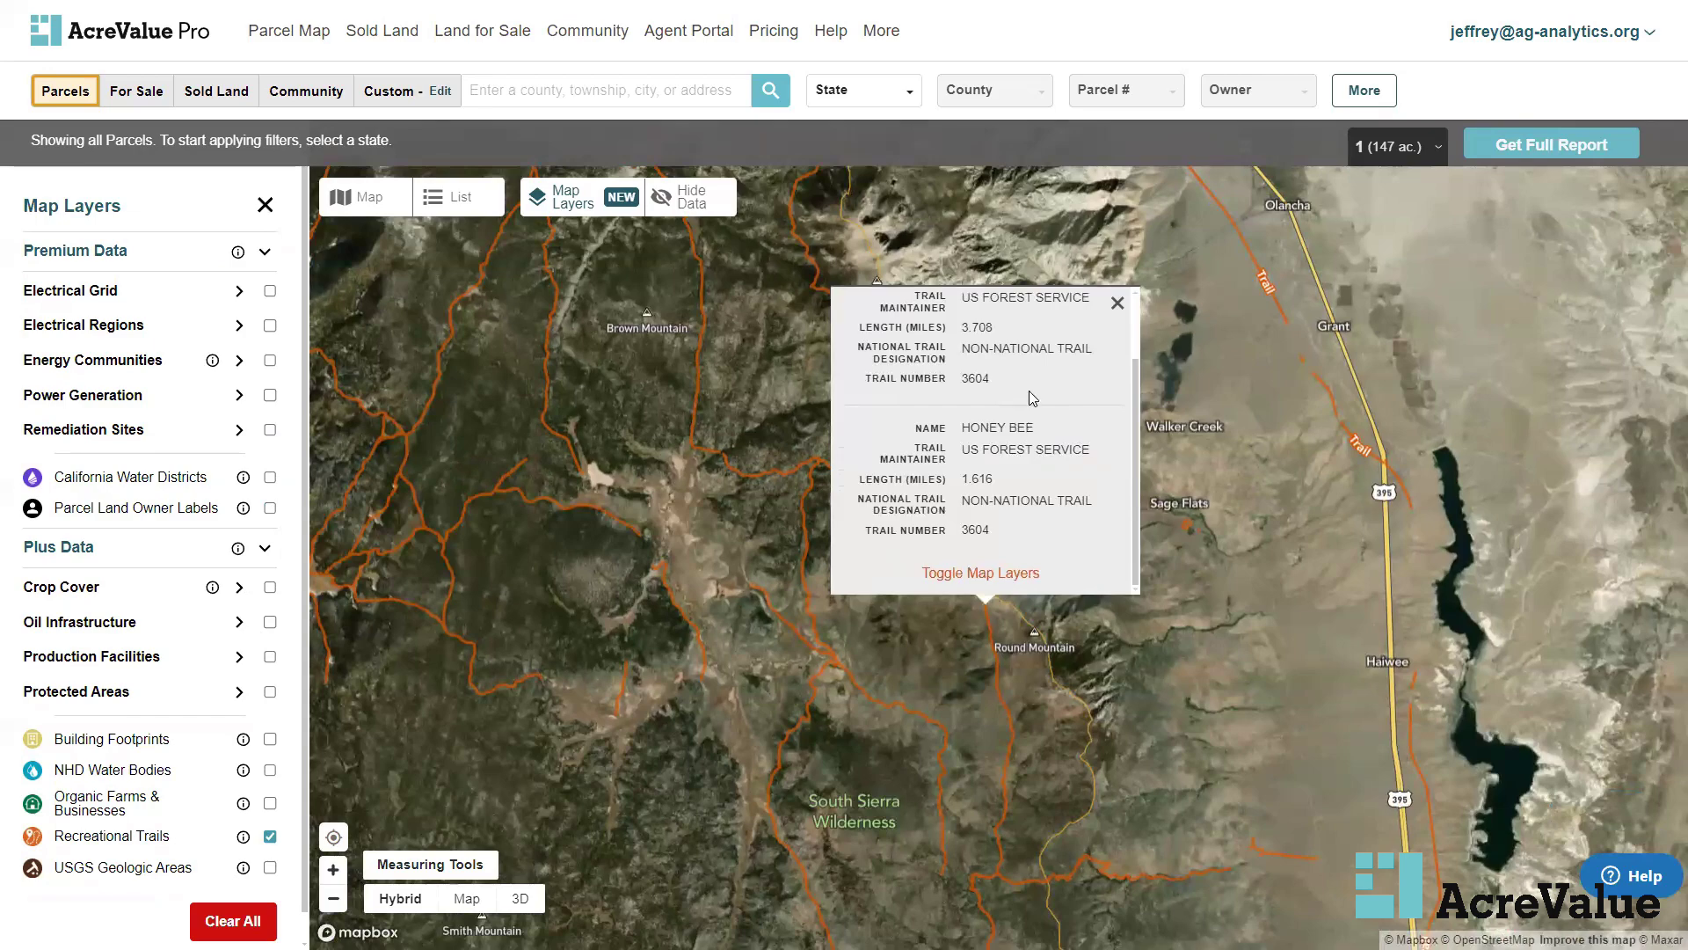
left_click(1118, 303)
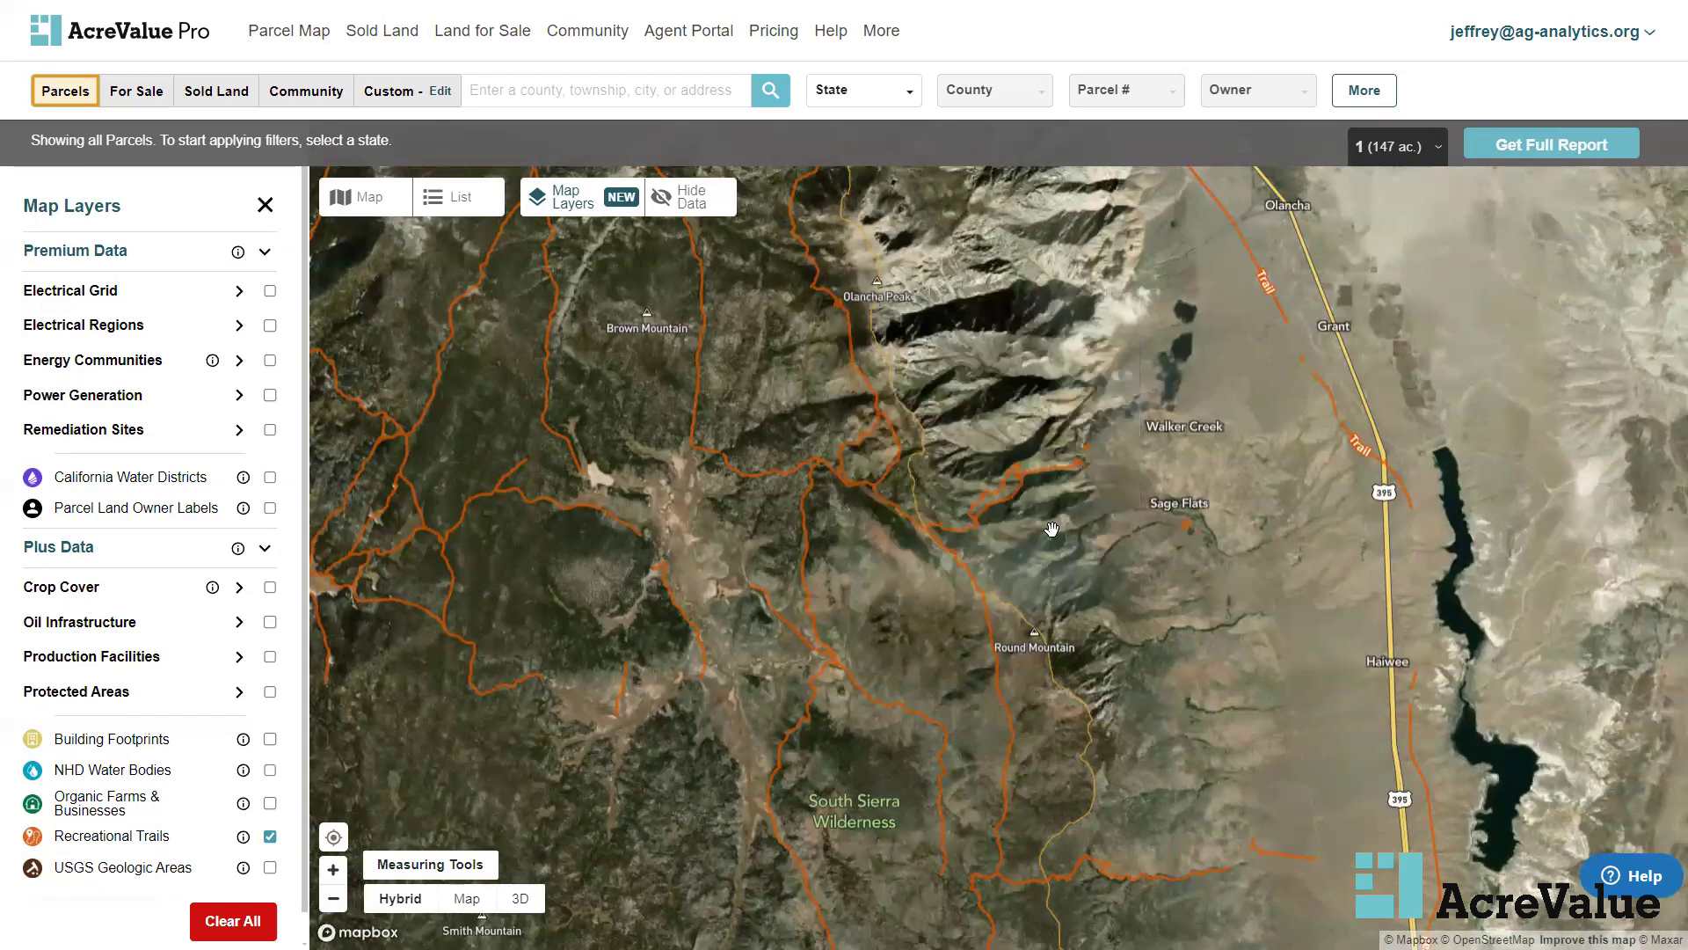
Switch the map to 3D and examine the trails south of Round Mountain around section 20S 36E 51
left_click_drag(1046, 570, 1048, 406)
scroll(1047, 548, "up", 2)
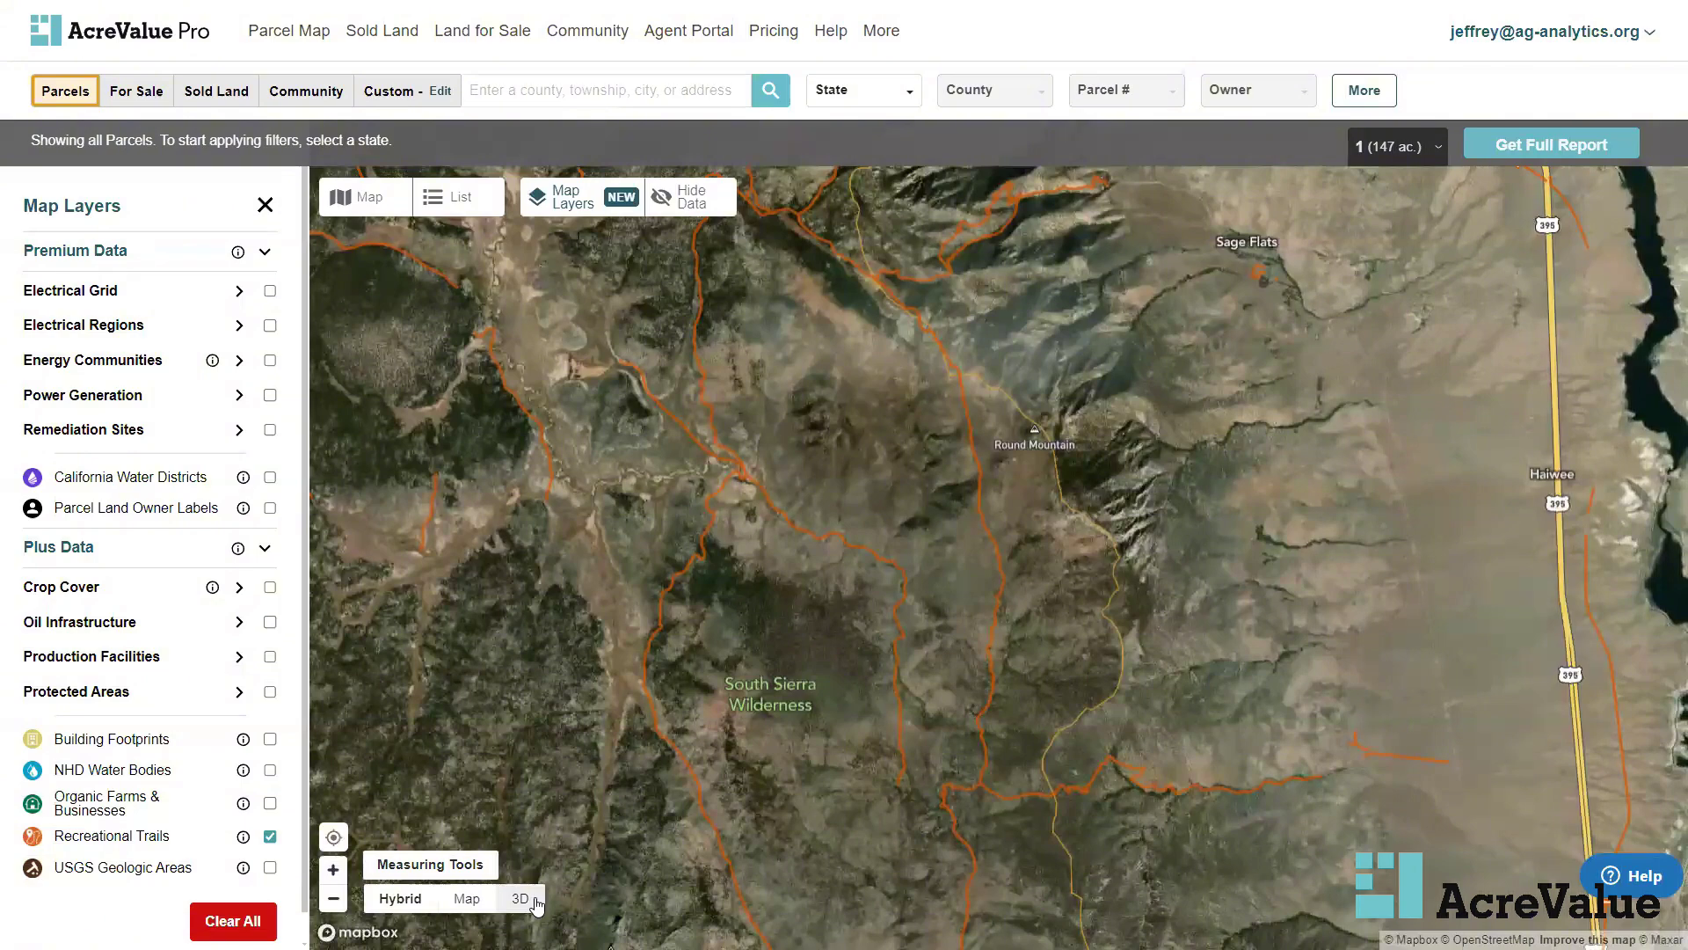
left_click(535, 902)
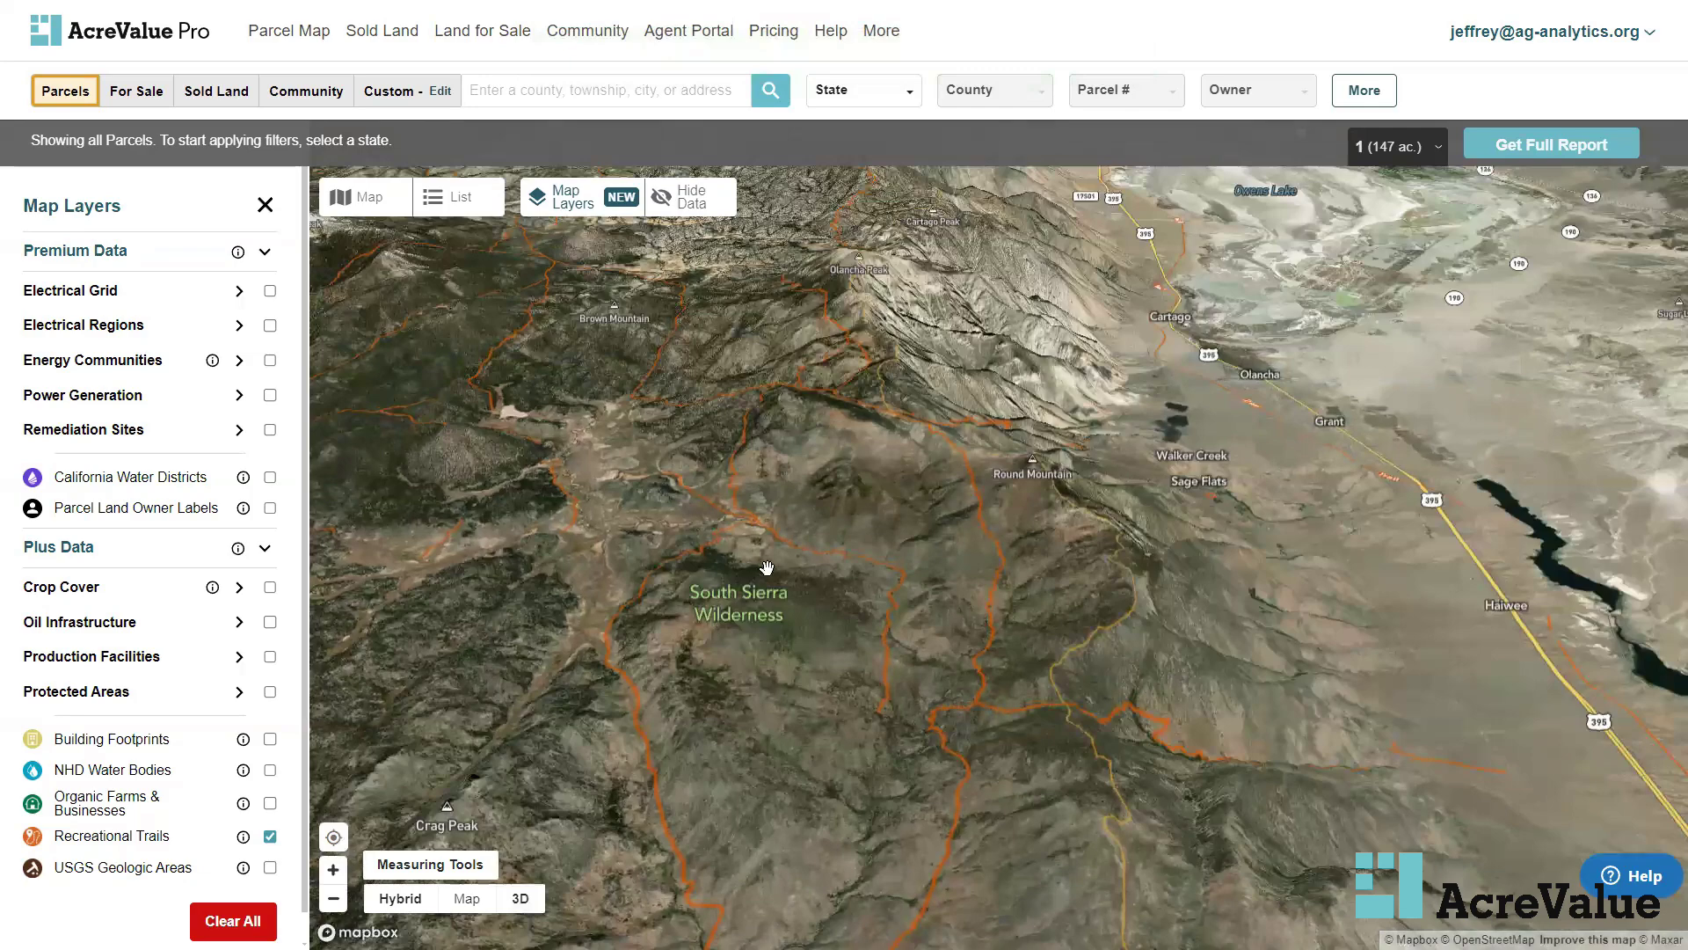
scroll(948, 619, "up", 2)
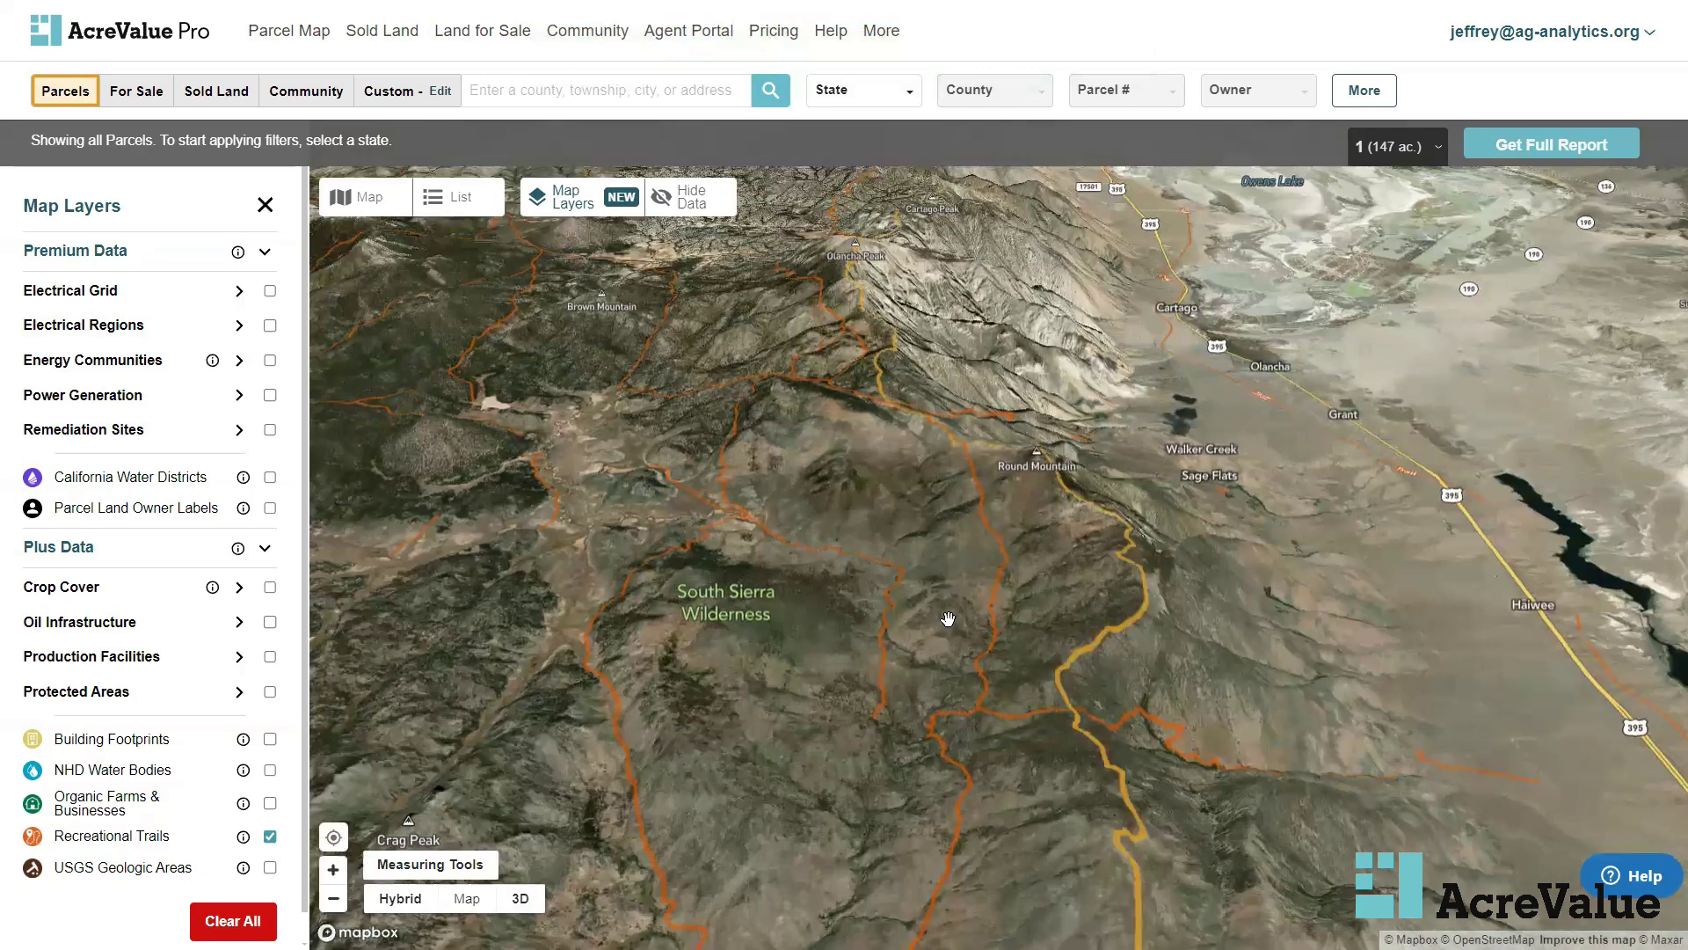
scroll(1060, 565, "up", 2)
scroll(1061, 554, "up", 2)
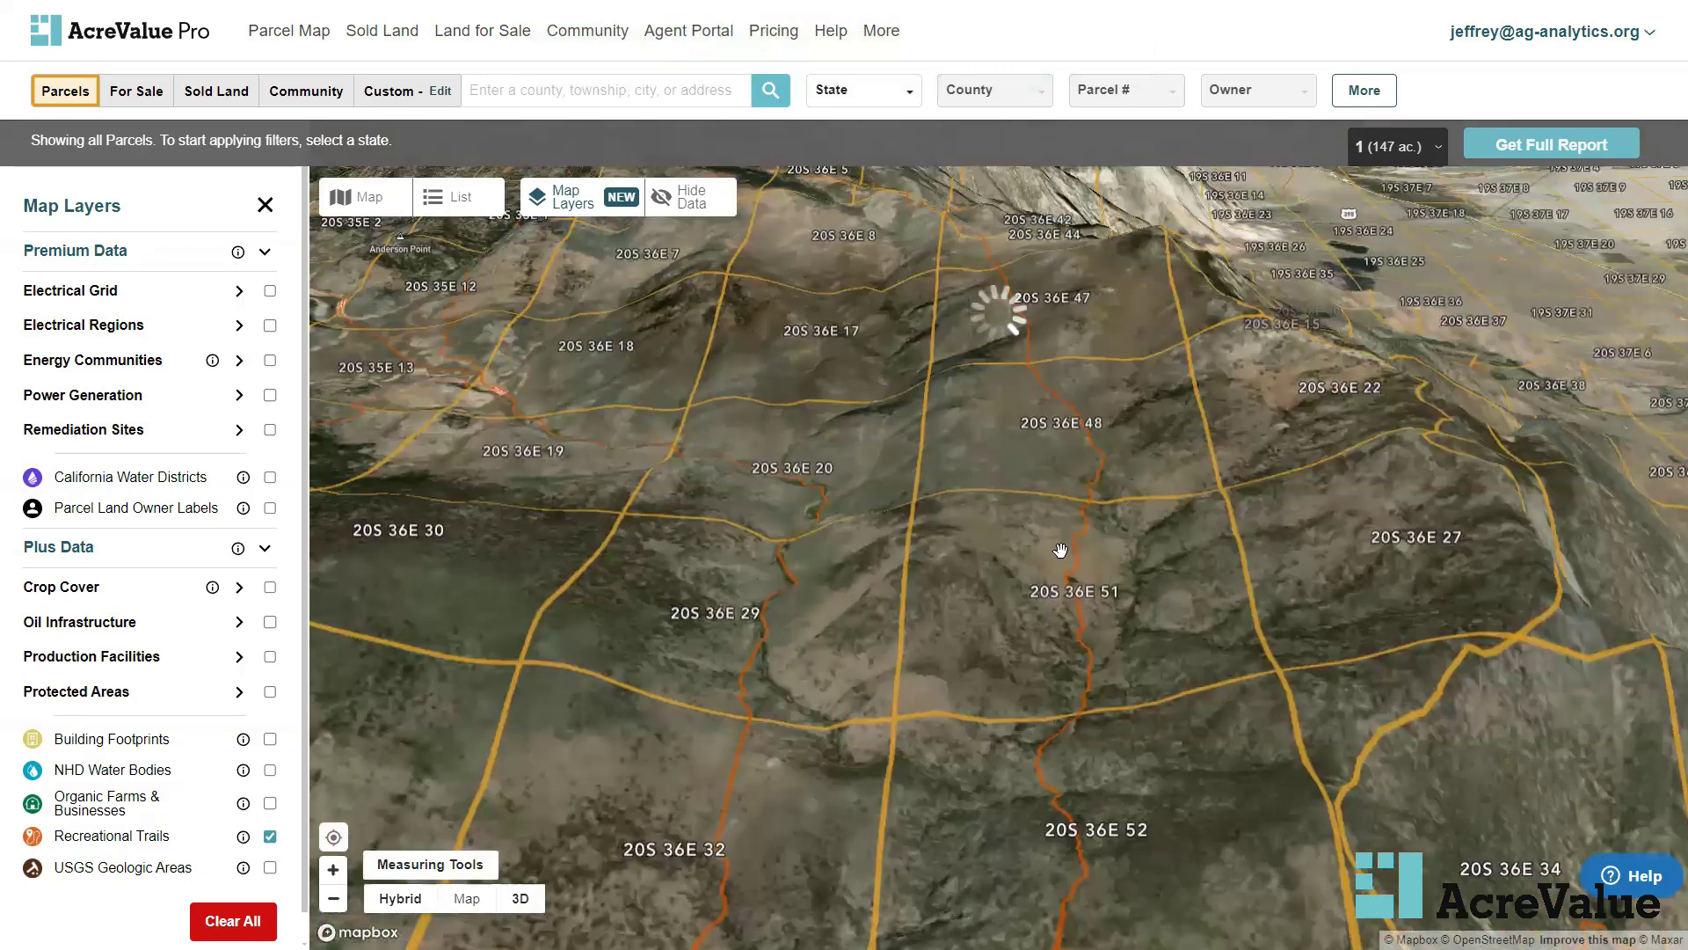
scroll(1063, 546, "up", 2)
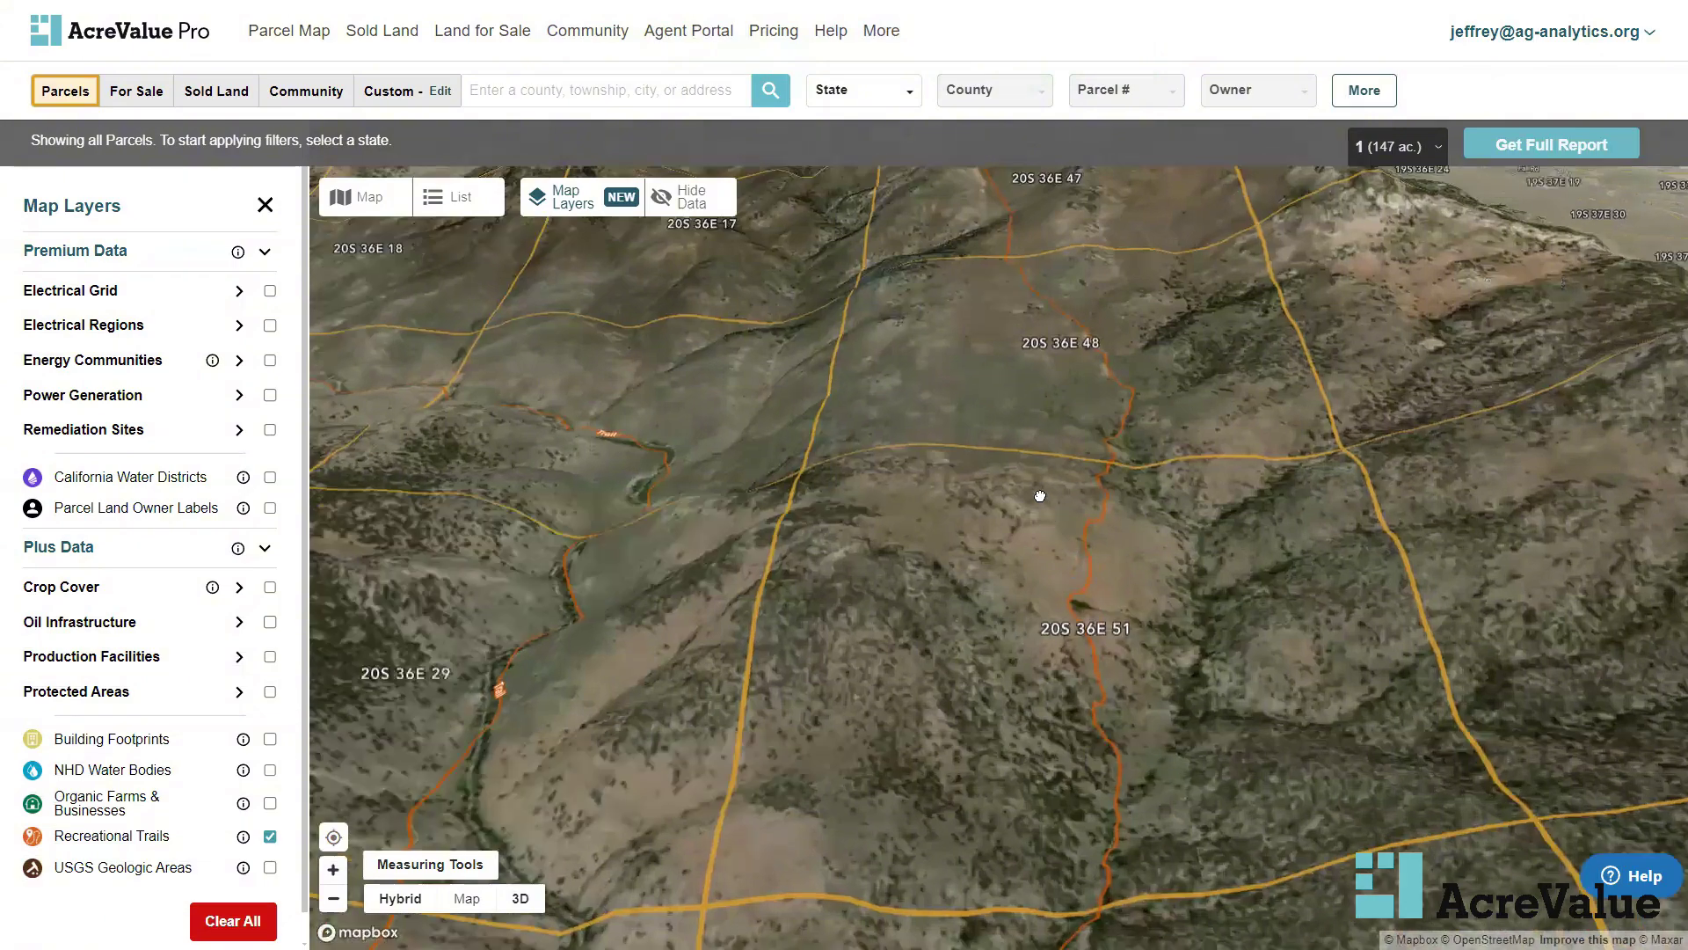
scroll(1041, 483, "down", 5)
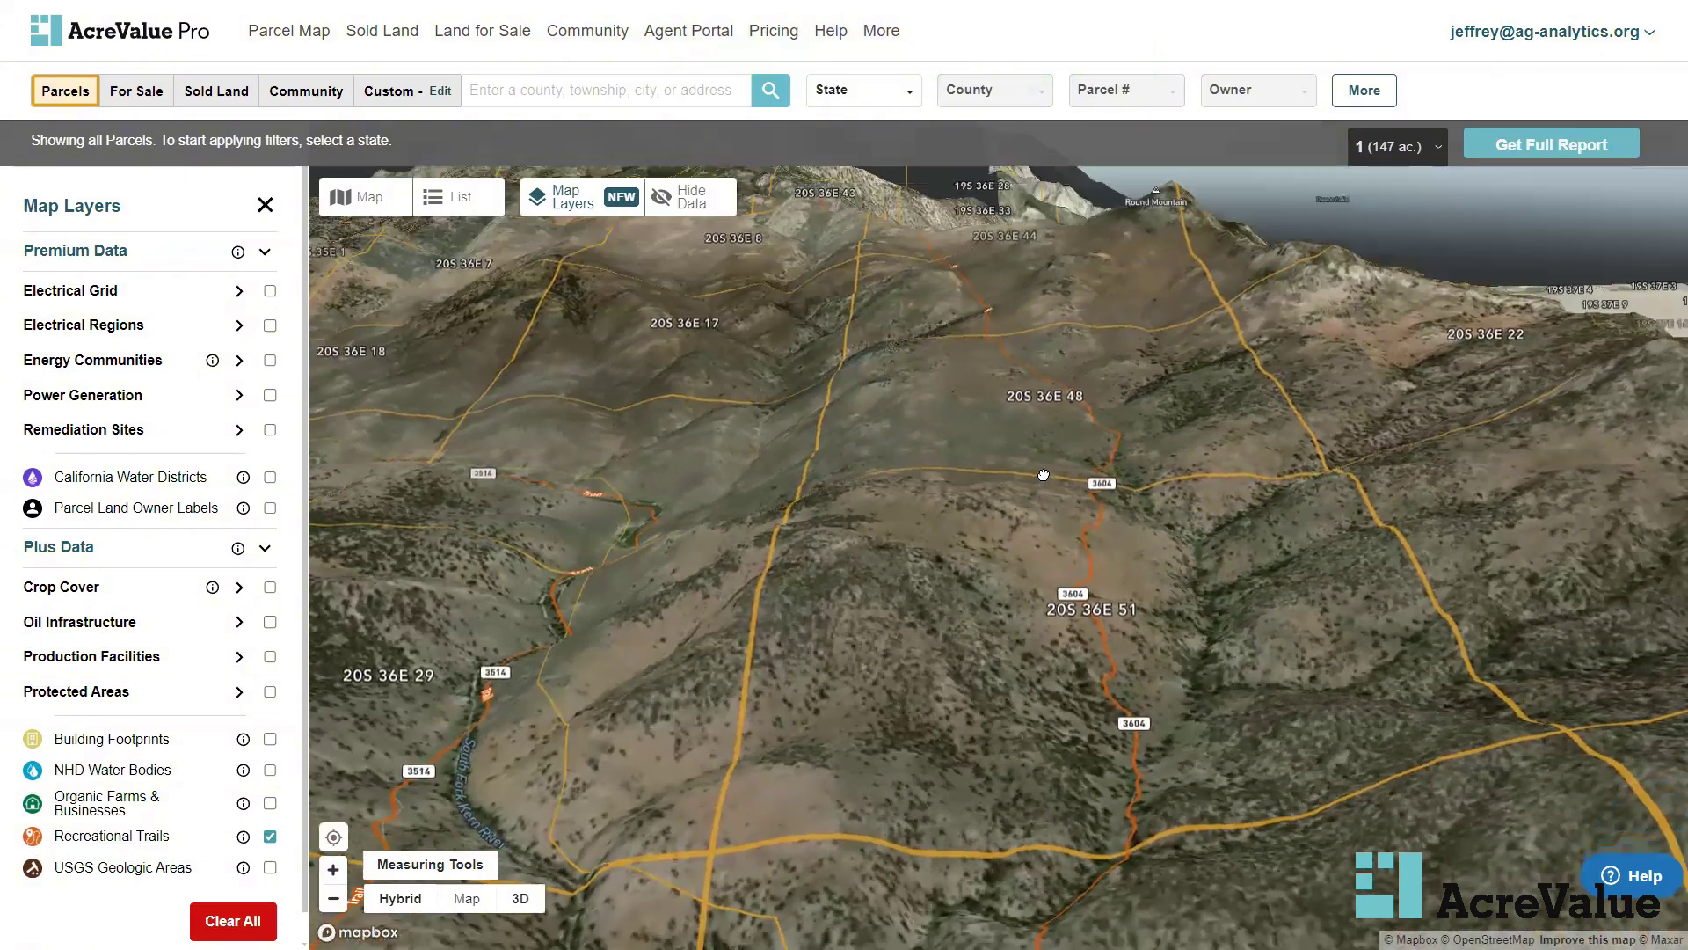
scroll(1044, 469, "down", 3)
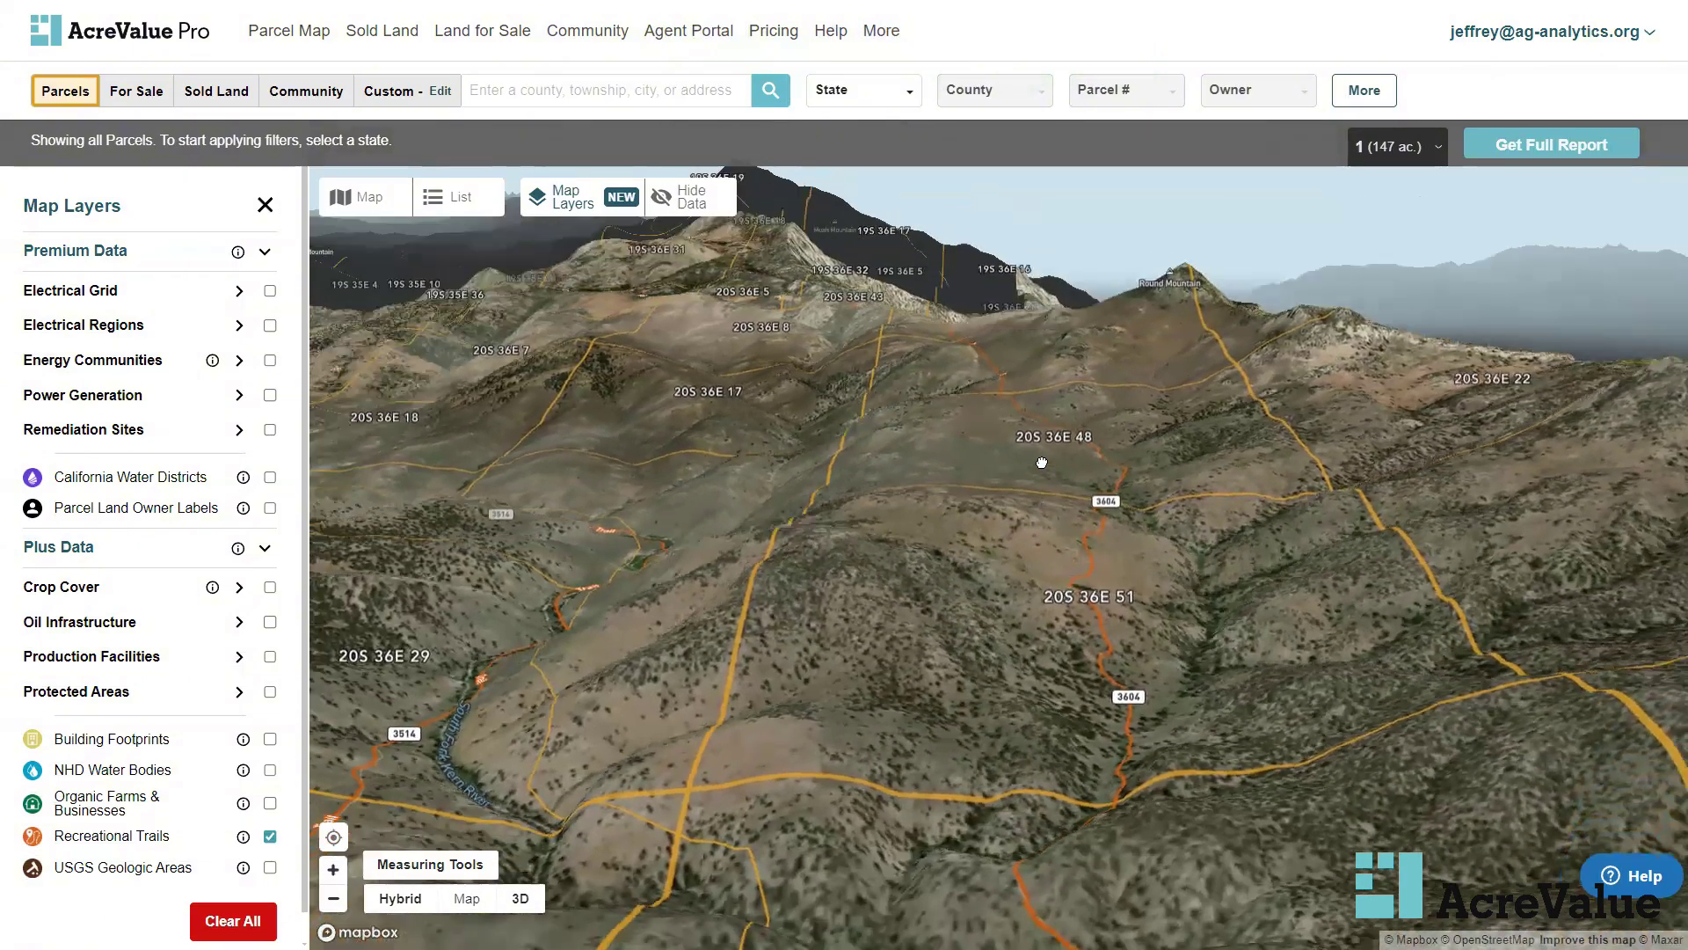
Inspect the Tulare County parcels and 3D terrain along trails 3604 and 3514, from section 20S 36E 51 to 20S 36E 19
left_click(1043, 449)
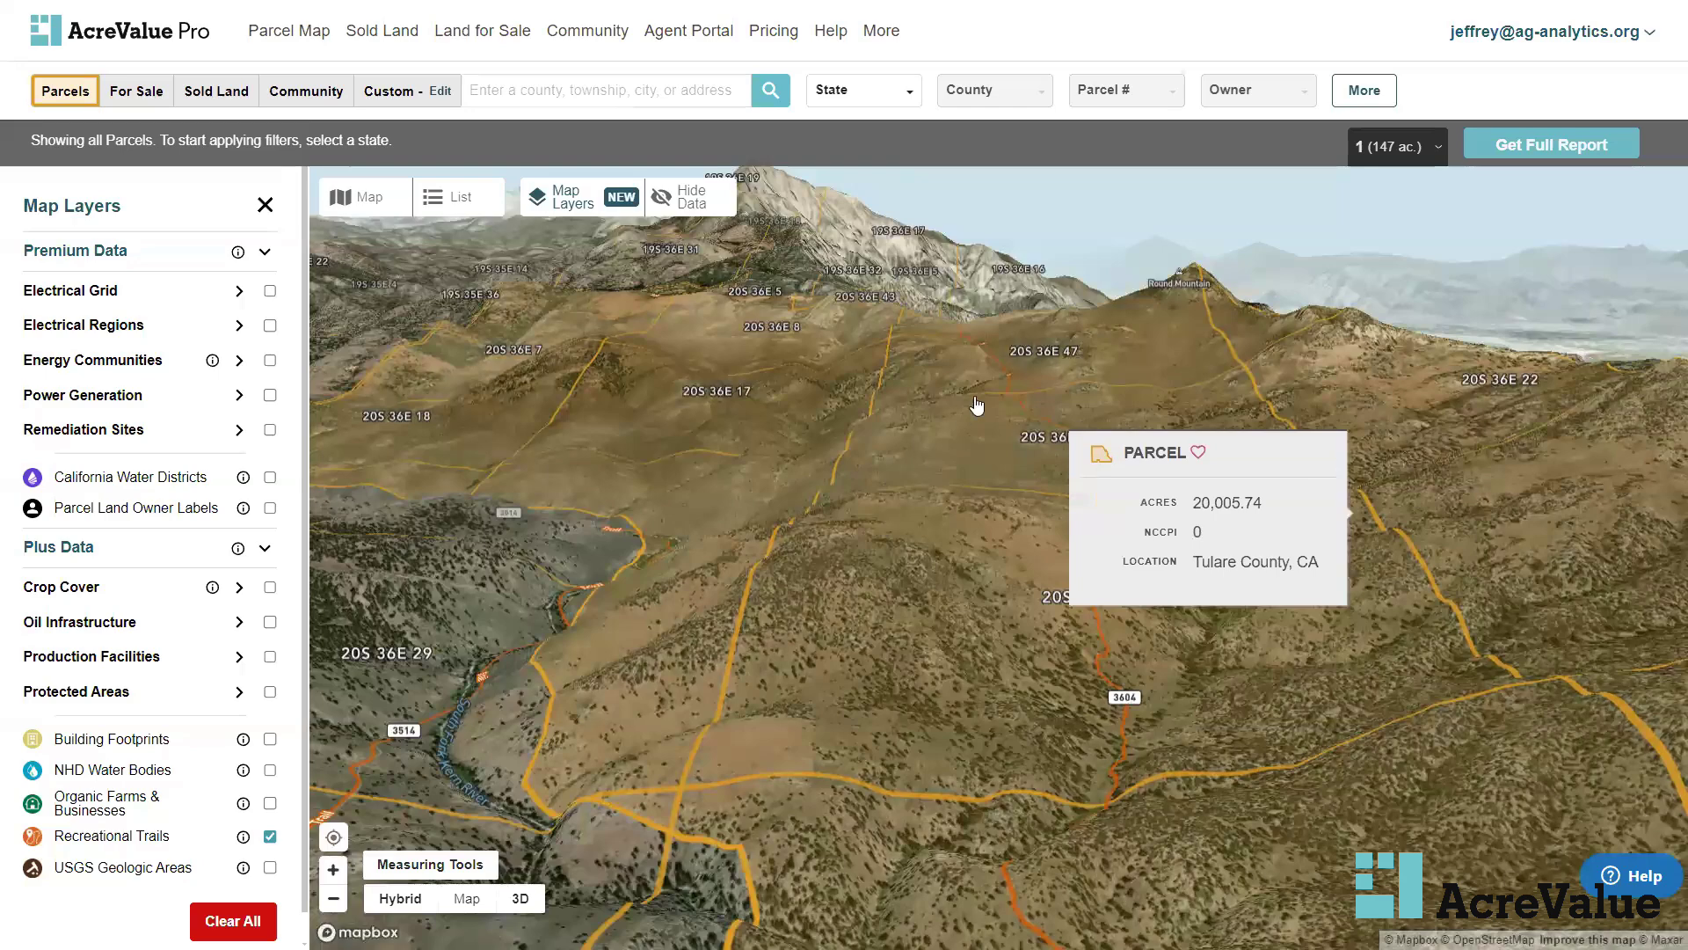
left_click_drag(1362, 340, 1321, 344)
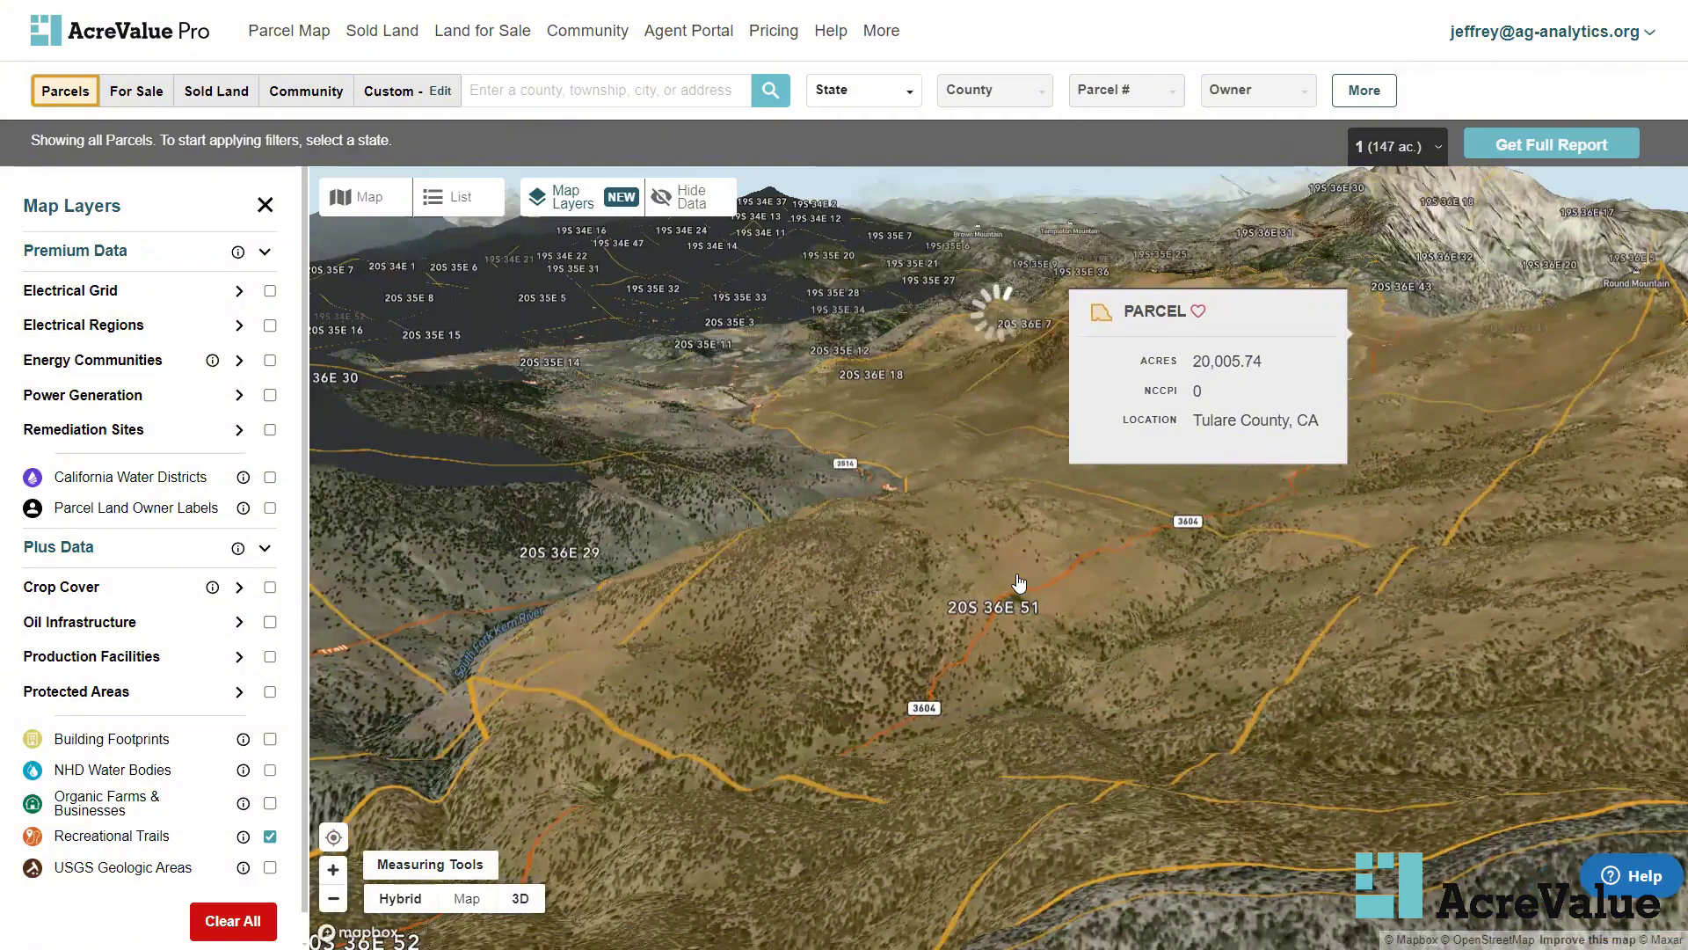
left_click_drag(1044, 636, 1206, 765)
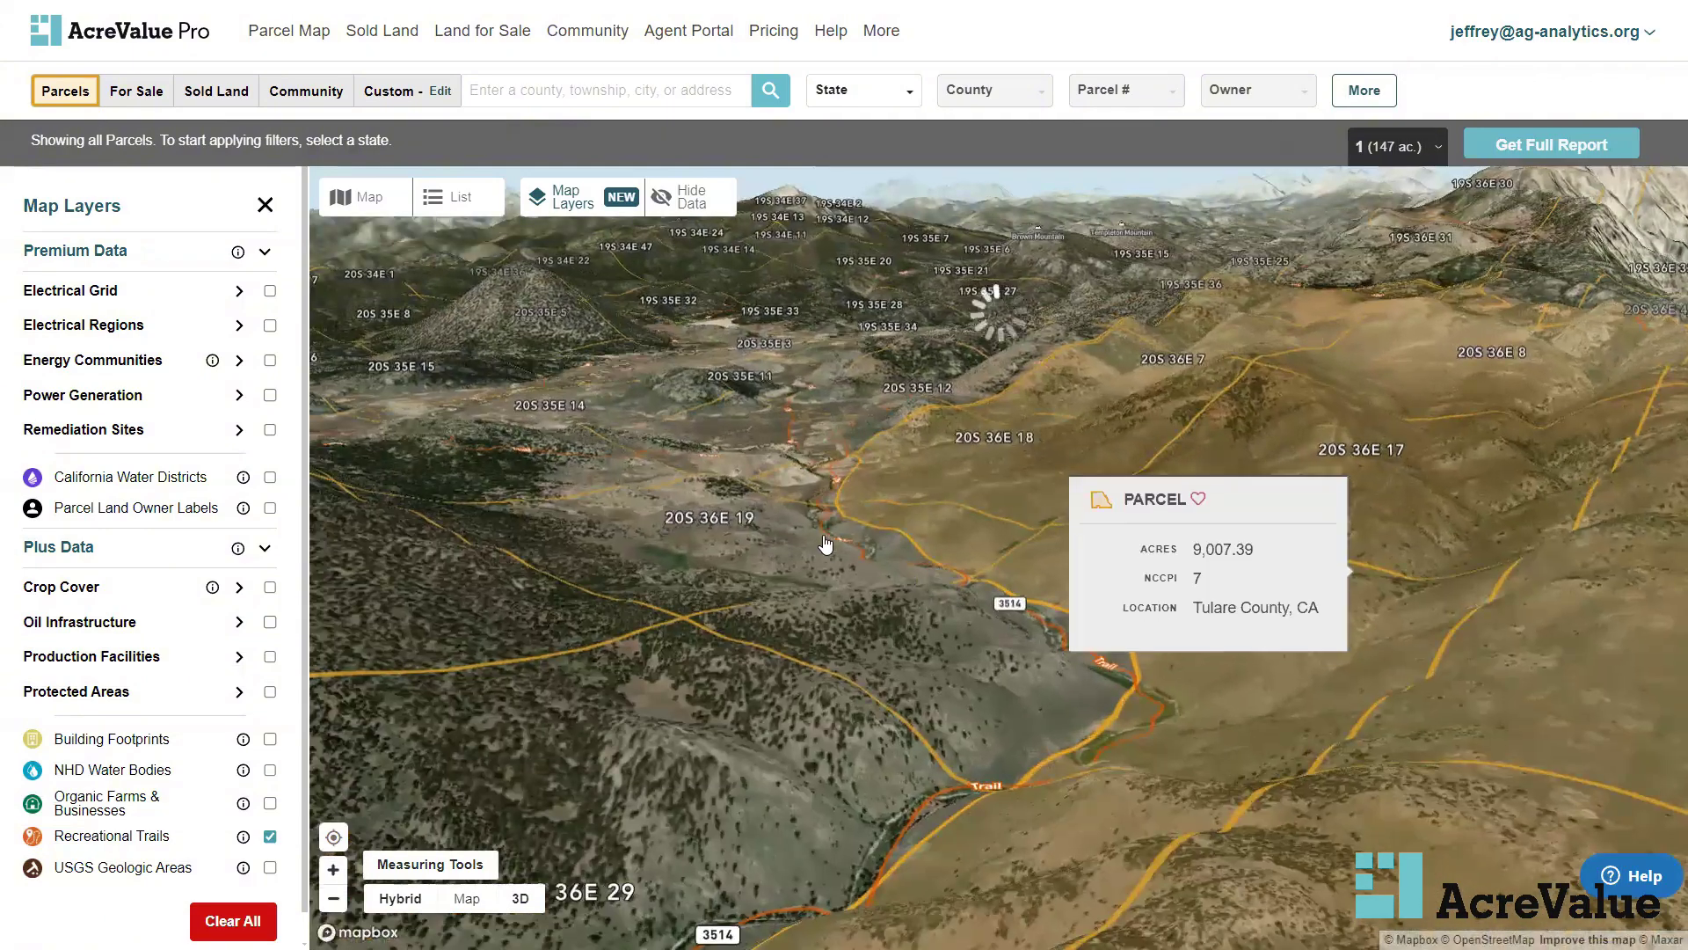
left_click(778, 427)
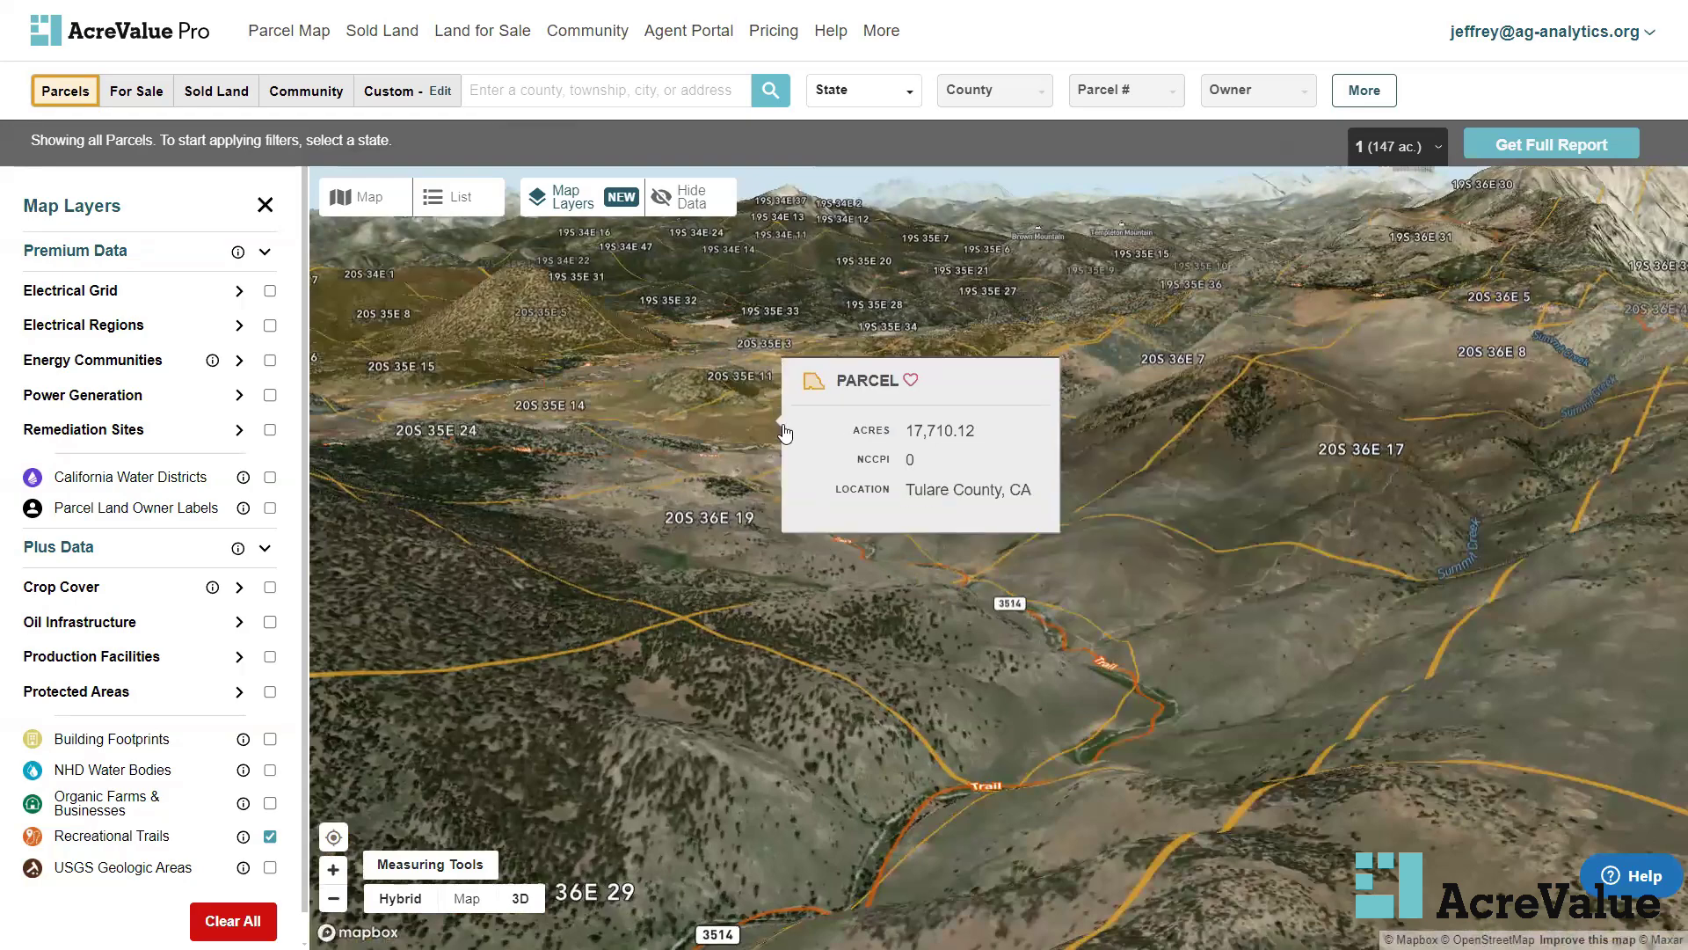
left_click(763, 616)
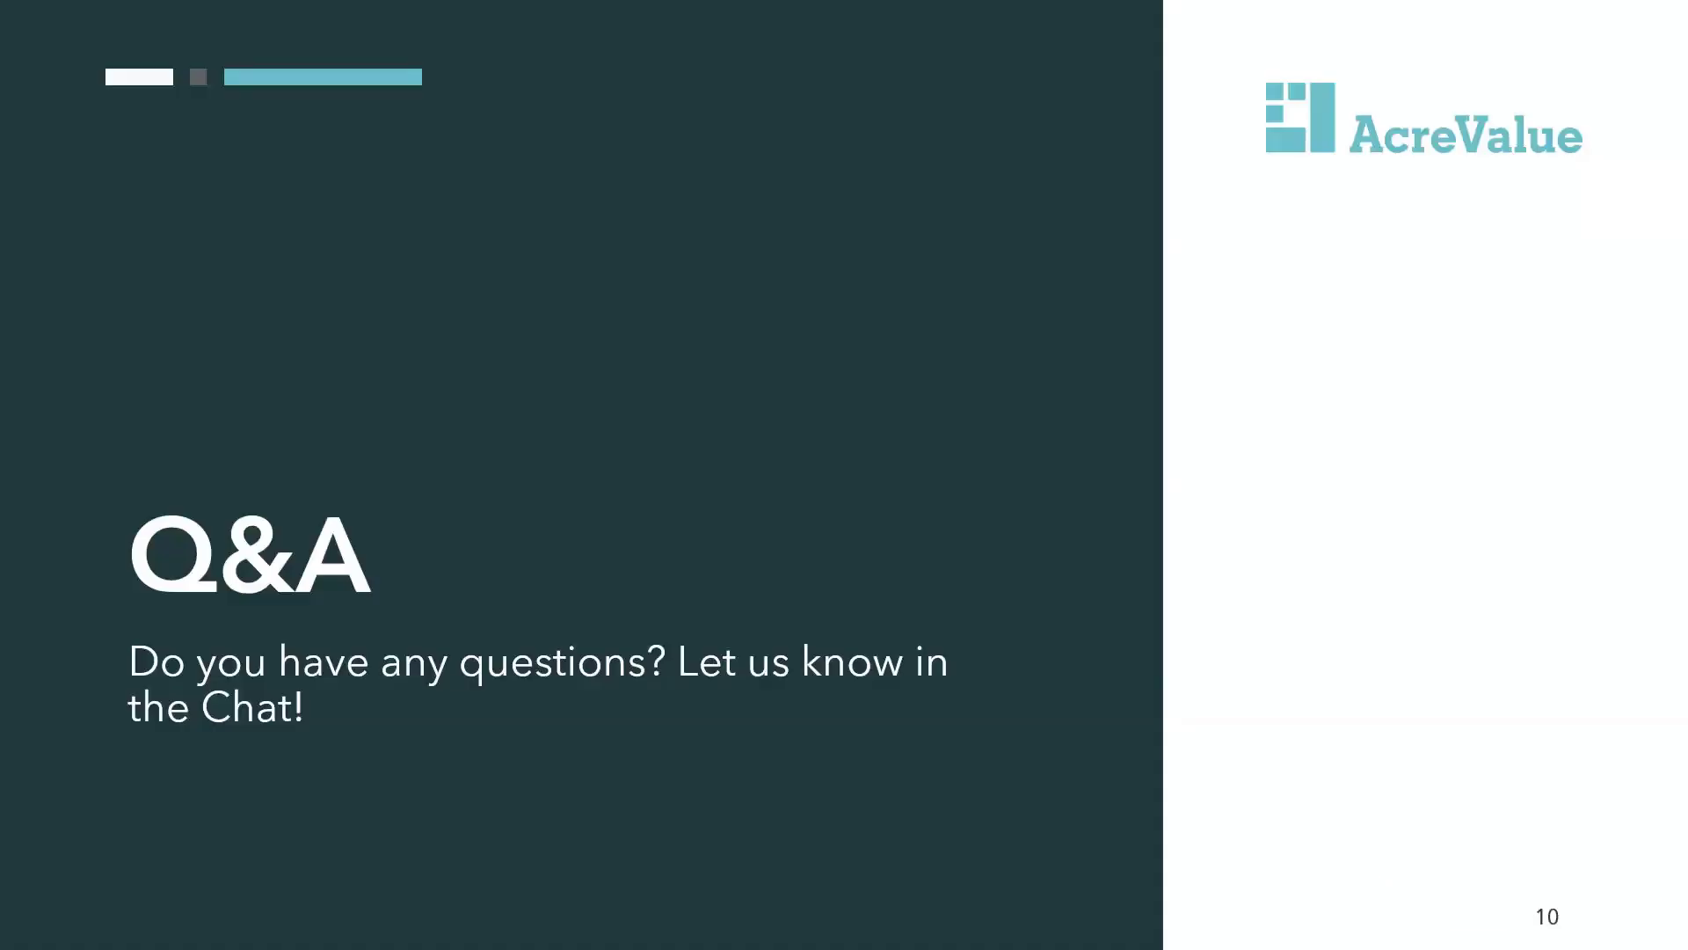
key("Right")
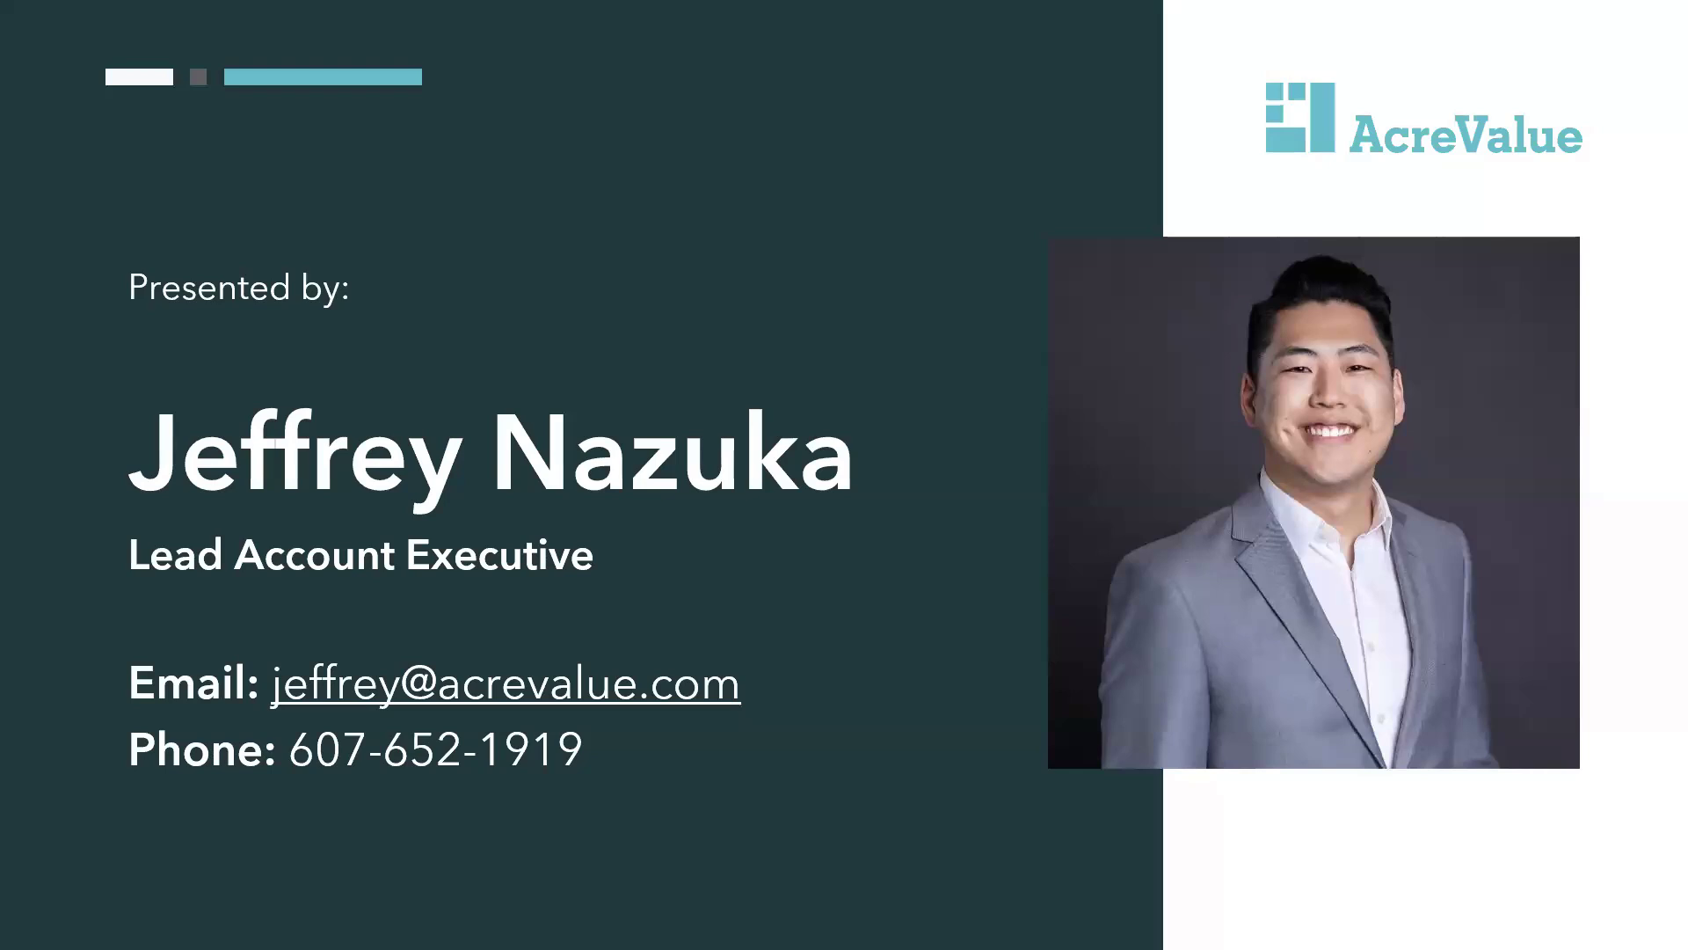